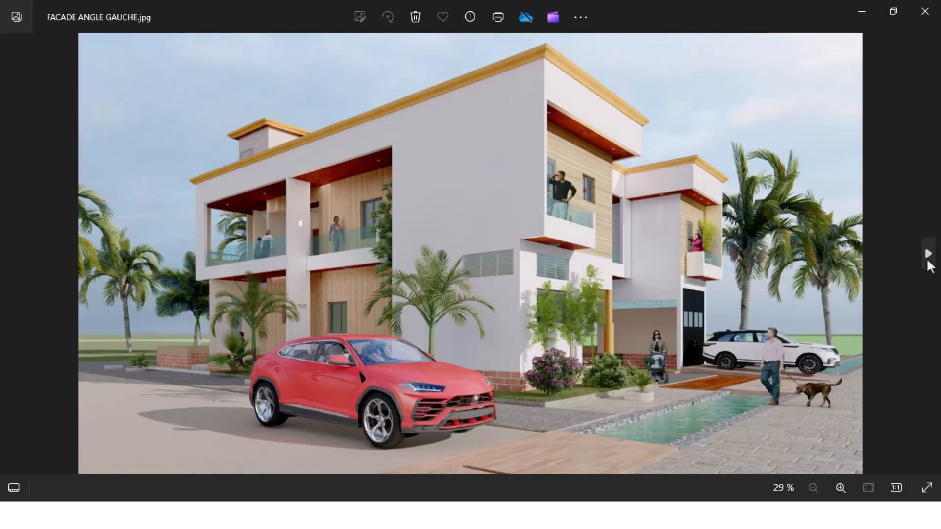
- Browse the 3D house renderings from the façade angles to VUE DE DESSUS RDC, close the image and leave the IMAGES 3D folder
left_click(927, 253)
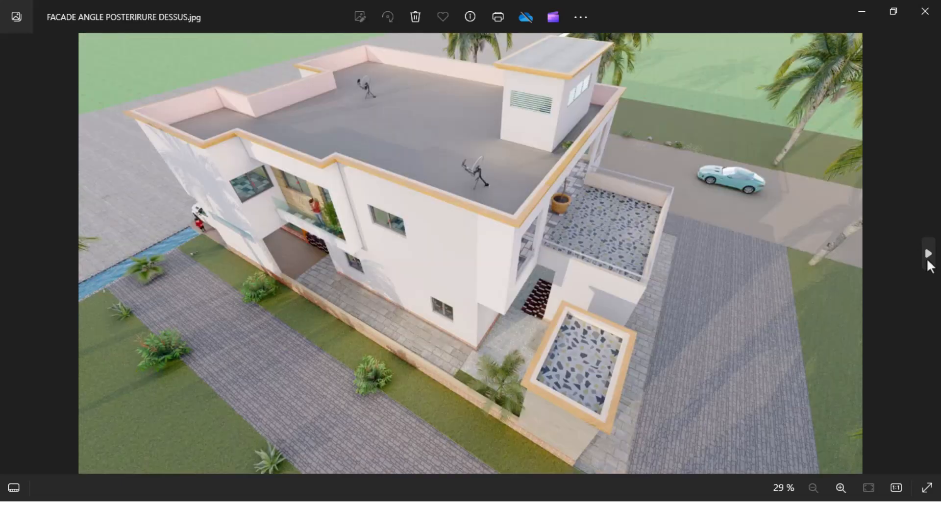
left_click(927, 254)
left_click(927, 259)
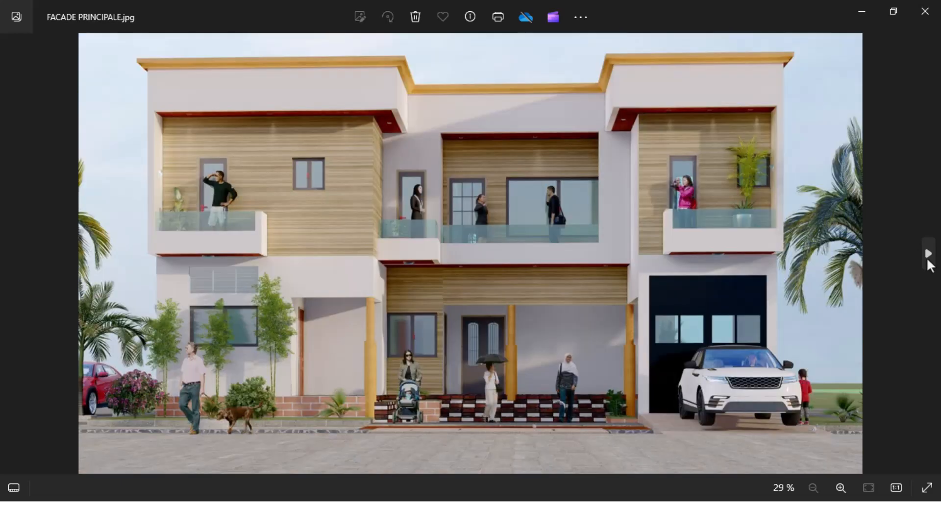
left_click(927, 259)
left_click(927, 259)
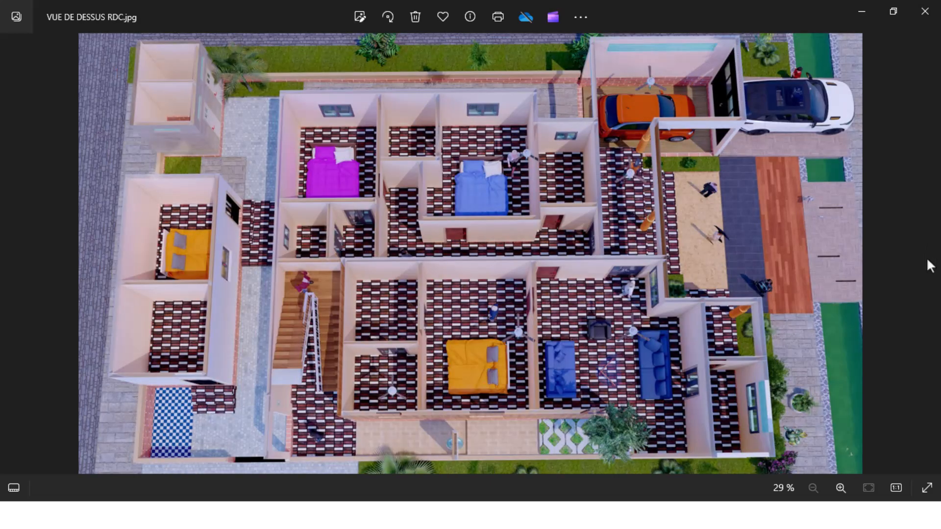
left_click(935, 7)
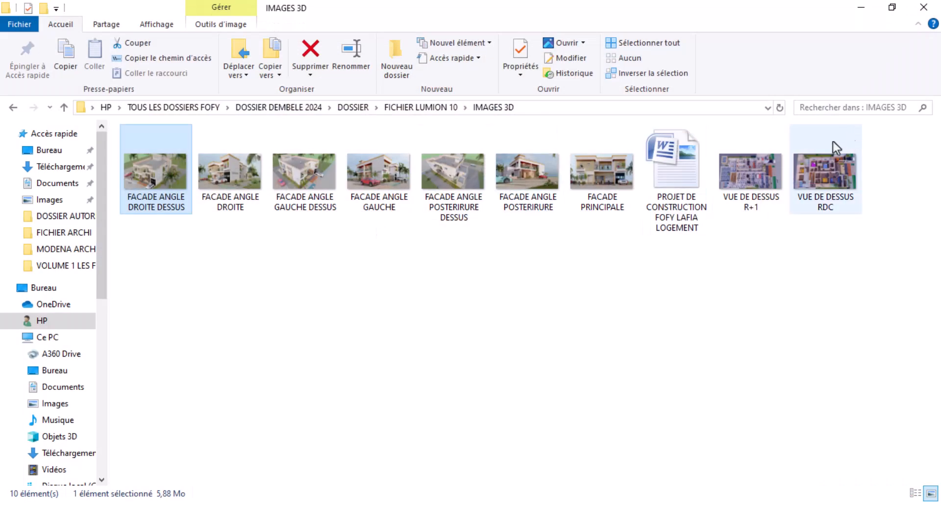
left_click(13, 107)
left_click(11, 108)
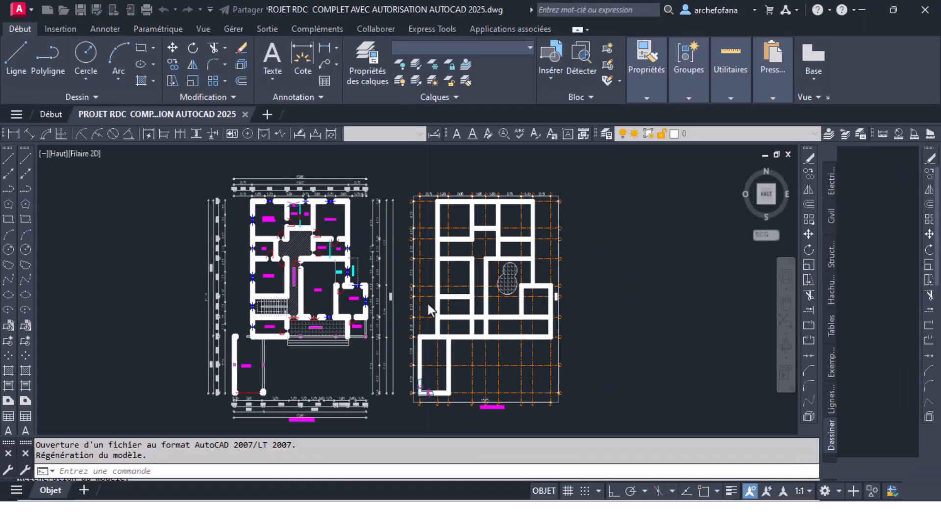
- Inspect the dimensioned ground-floor plan in the AutoCAD drawing and save the file
scroll(373, 253, "down", 2)
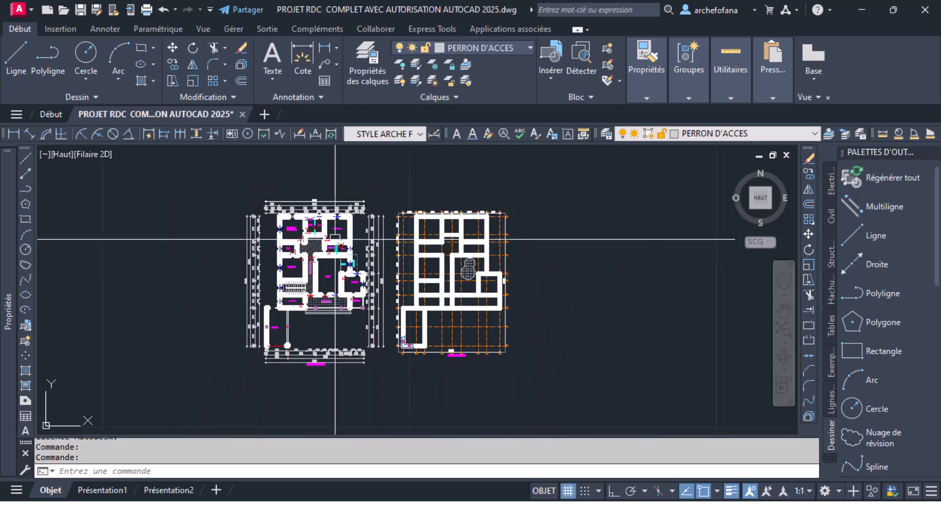
scroll(271, 206, "up", 5)
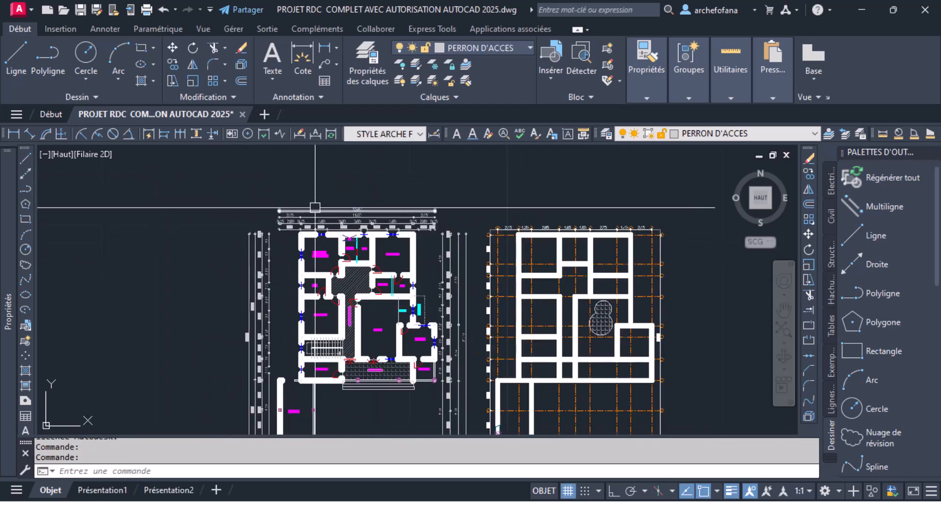
scroll(293, 220, "down", 1)
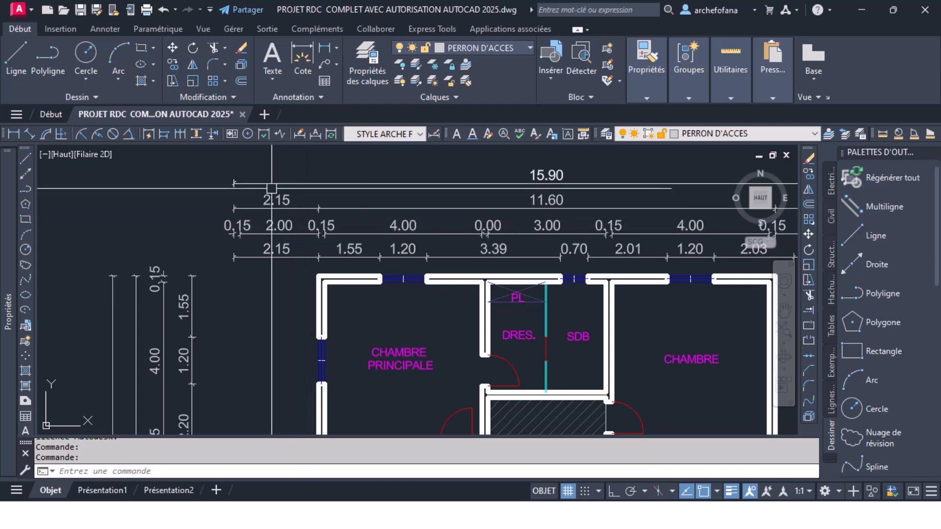
scroll(290, 208, "down", 2)
scroll(290, 208, "down", 3)
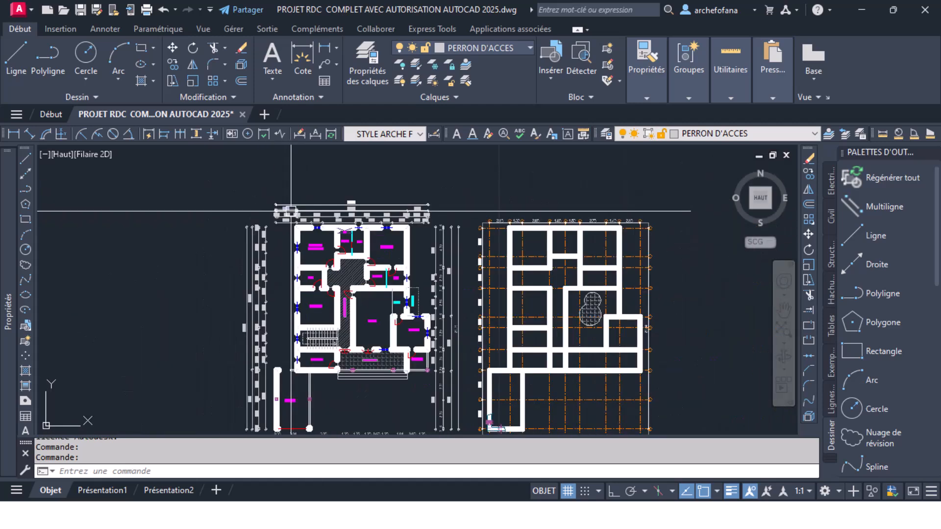
key("ctrl+s")
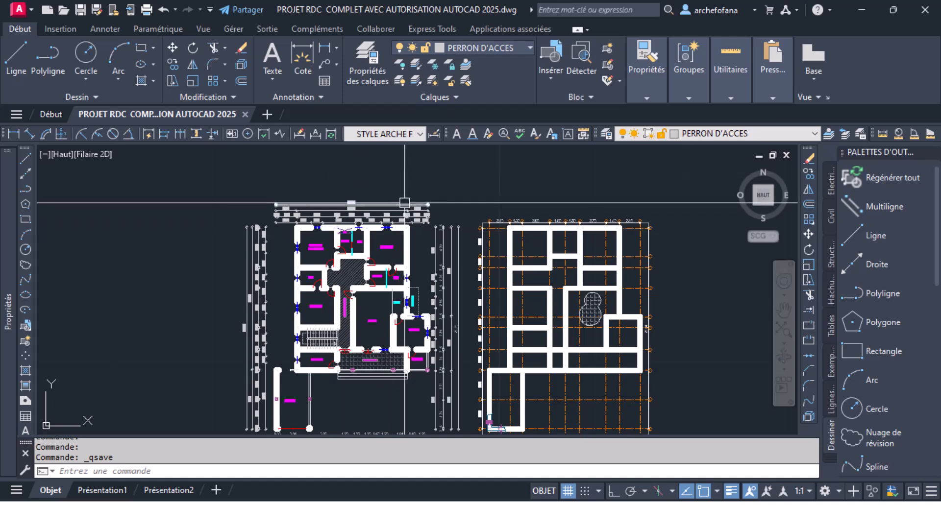
- Copy the fully dimensioned ground-floor plan at the end of the row of plans into the empty space beside it
middle_click_drag(391, 272, 345, 248)
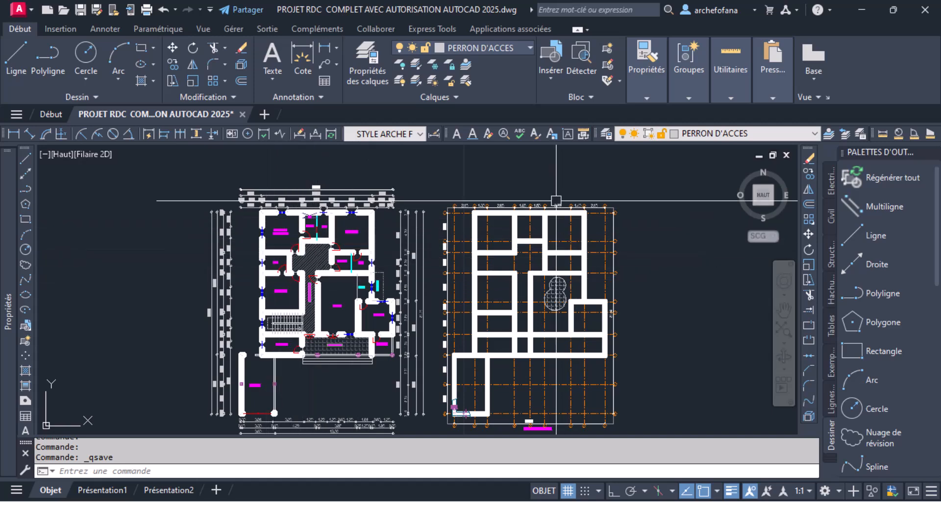
scroll(544, 247, "up", 5)
scroll(400, 262, "down", 7)
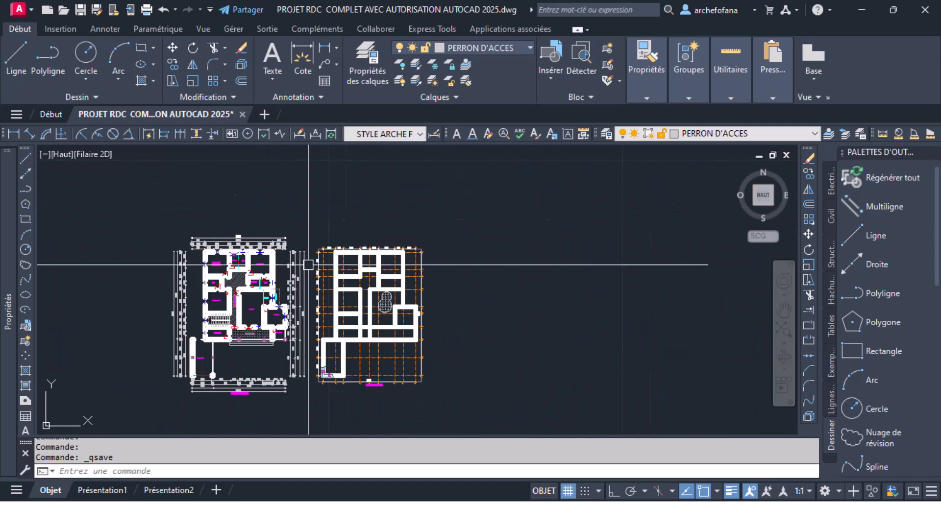
scroll(463, 266, "down", 7)
middle_click_drag(487, 244, 414, 331)
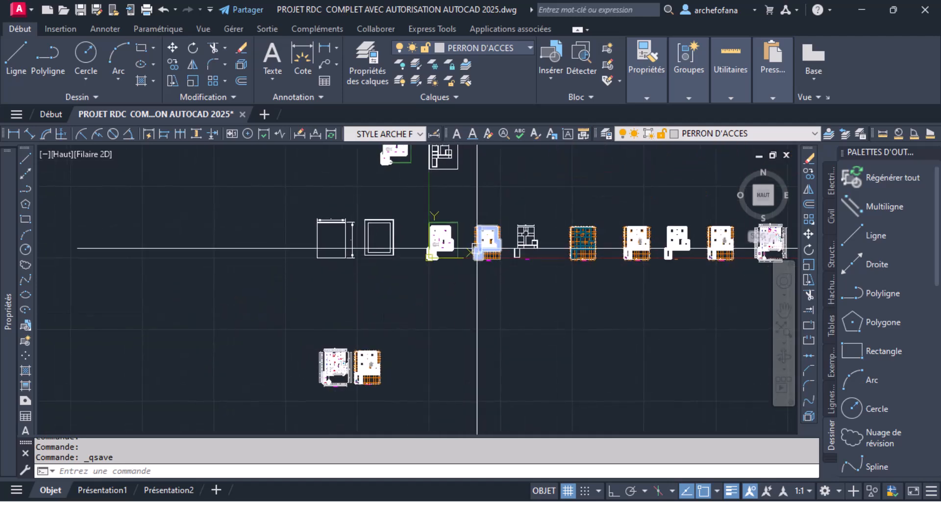
middle_click_drag(600, 261, 542, 308)
scroll(493, 248, "up", 5)
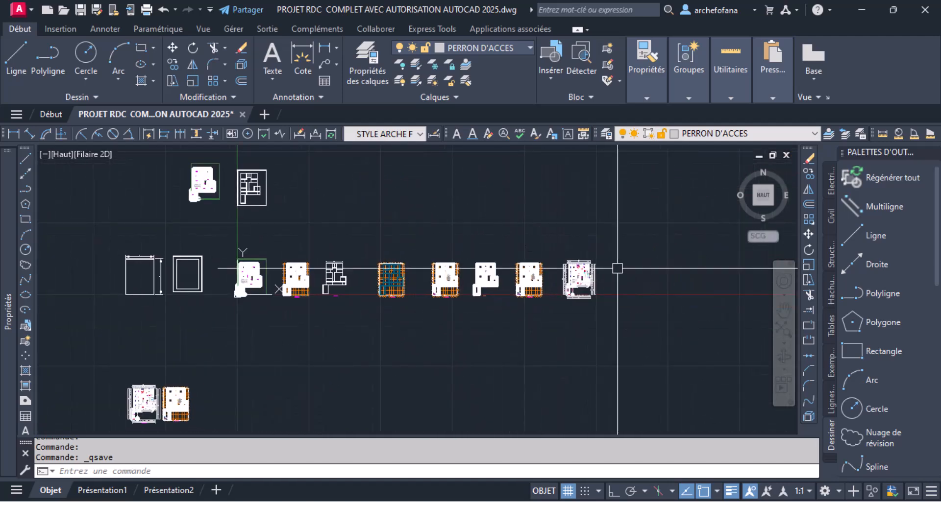
left_click(384, 203)
left_click(566, 411)
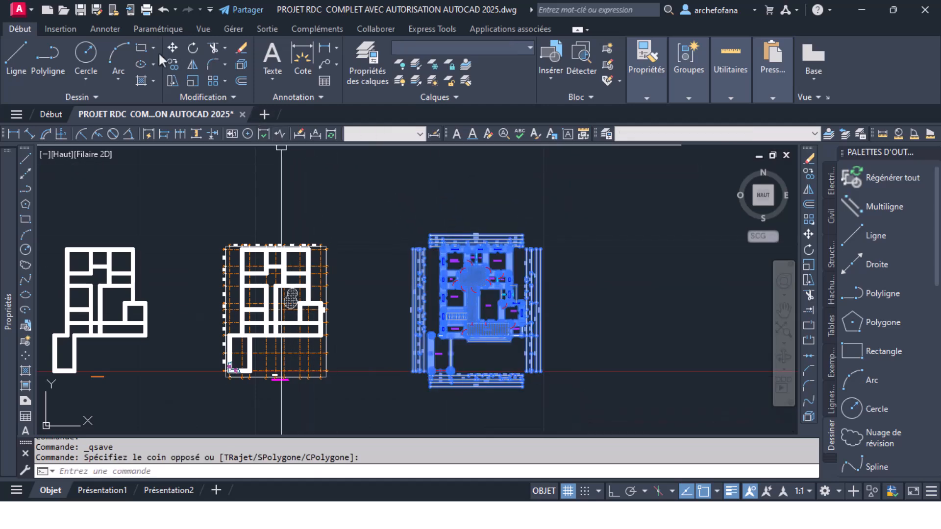
left_click(172, 64)
left_click(491, 311)
scroll(464, 283, "down", 4)
middle_click_drag(468, 304, 421, 188)
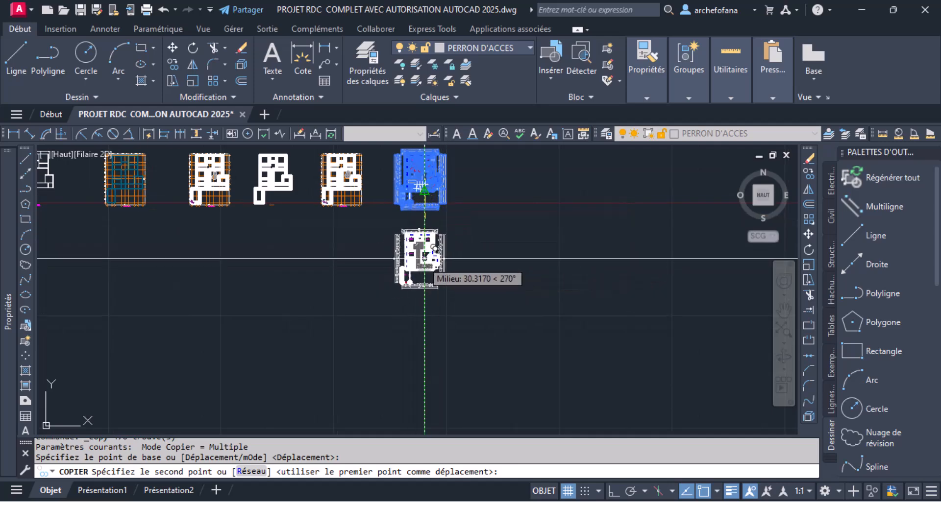
left_click(532, 179)
key("Return")
- Delete the vertical dimension chains on both sides of the copied plan and the outer chains above and below it
scroll(542, 218, "up", 6)
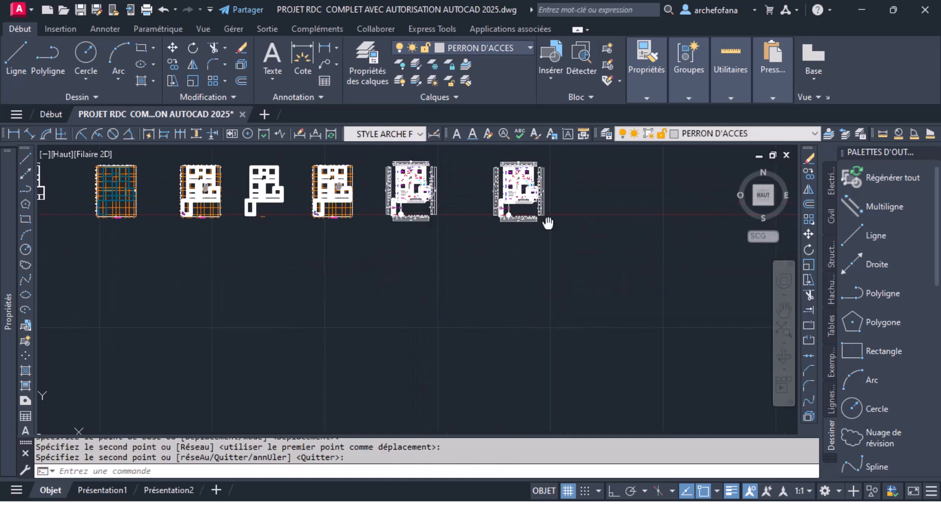
left_click(460, 195)
middle_click_drag(429, 356, 423, 279)
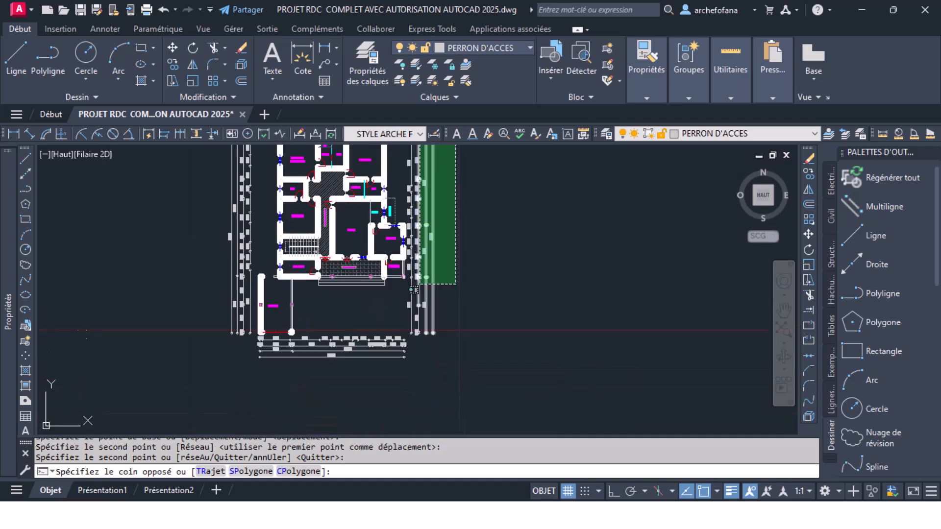
left_click(412, 341)
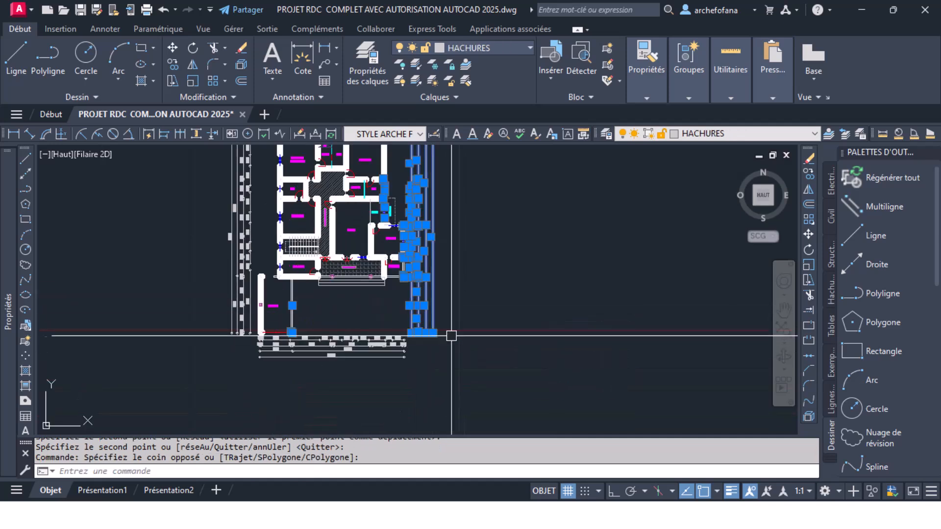
left_click(478, 342)
left_click(239, 358)
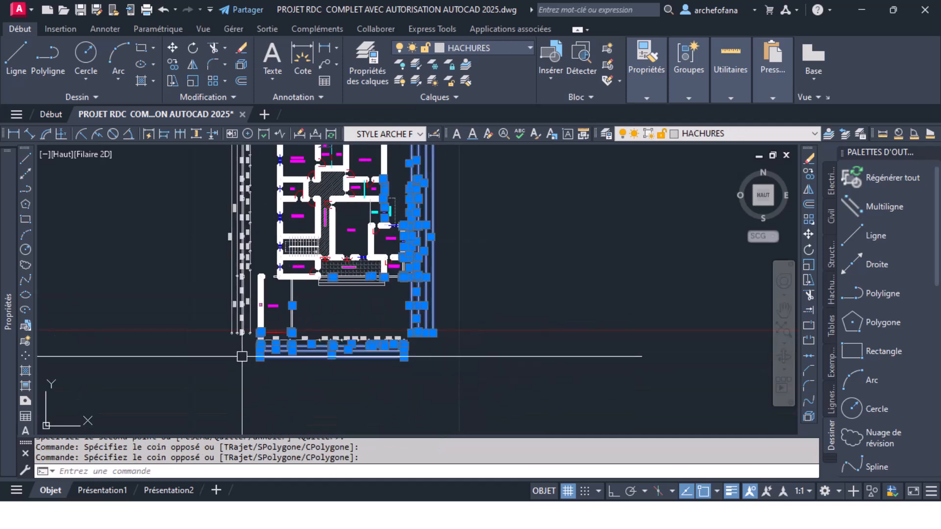
left_click(249, 359)
scroll(211, 221, "down", 3)
left_click(199, 189)
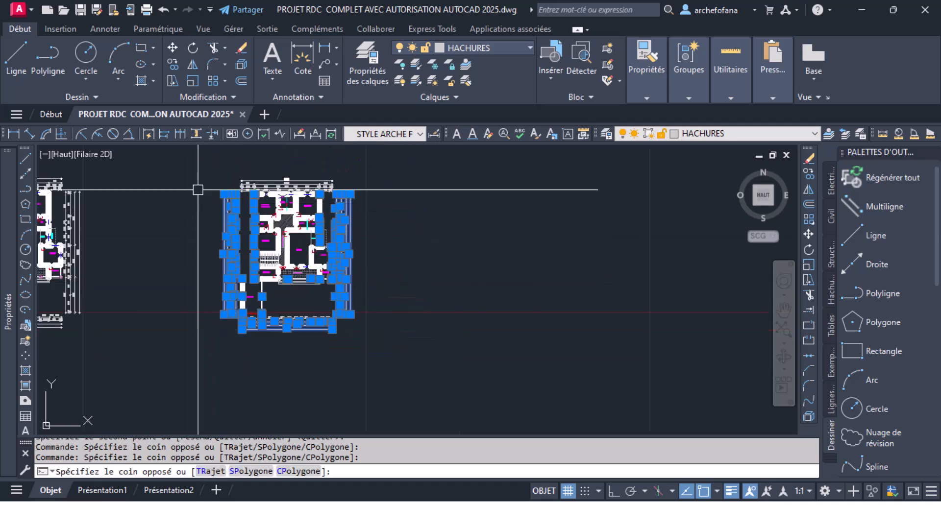
left_click(415, 166)
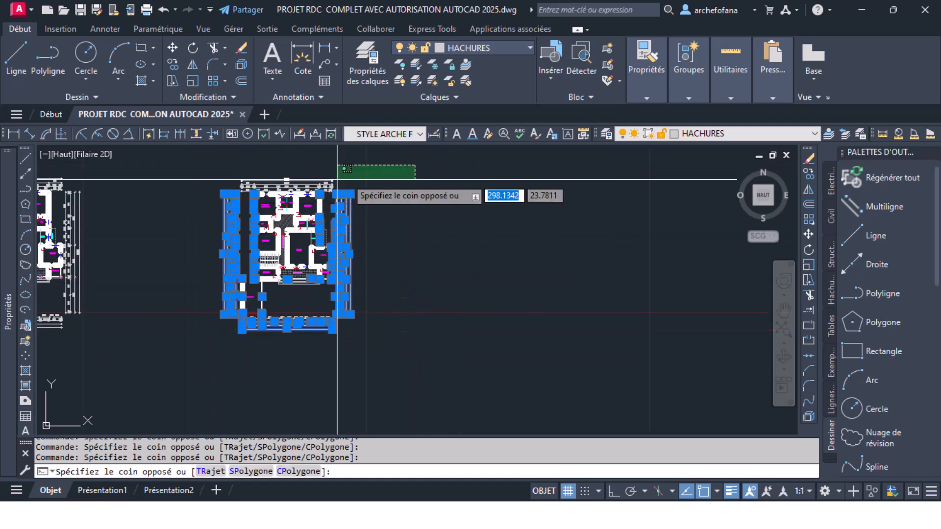
left_click(216, 178)
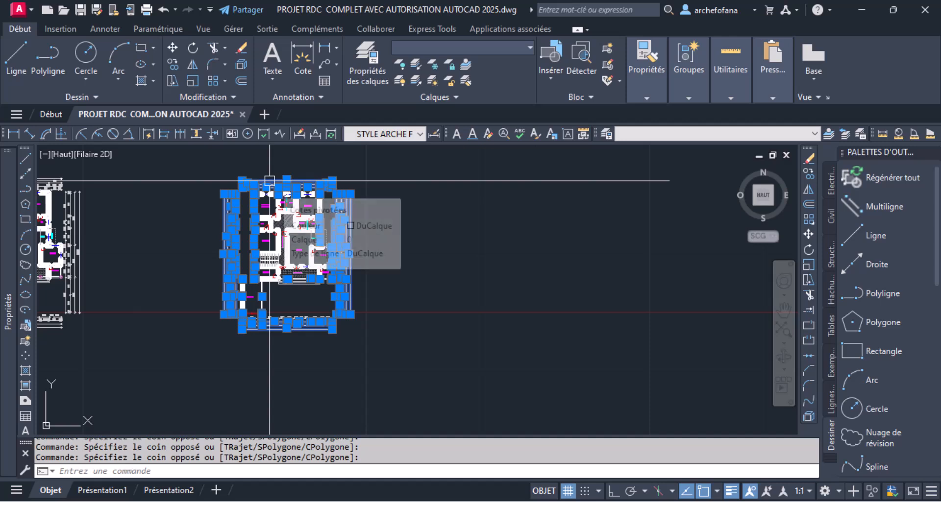
key("Delete")
- Delete the remaining opening dimension chains above and below the copied plan
left_click(345, 183)
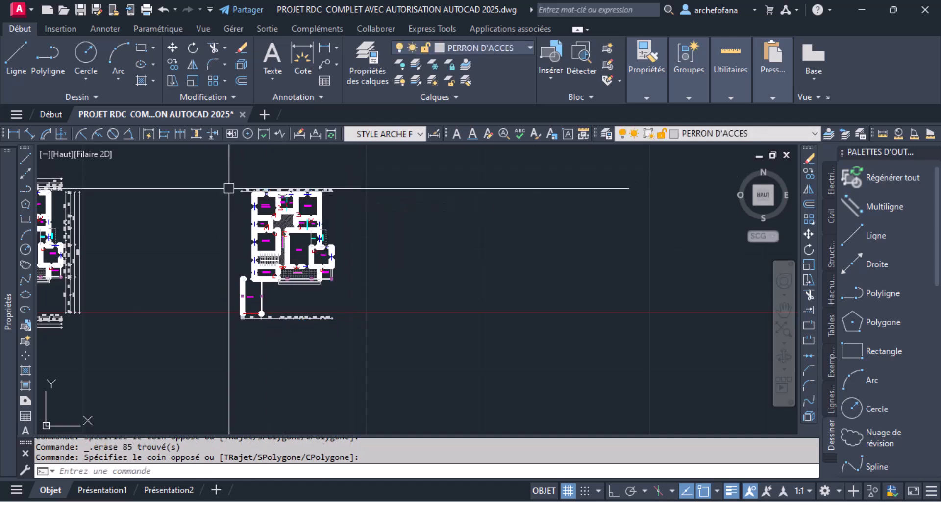
scroll(287, 174, "up", 6)
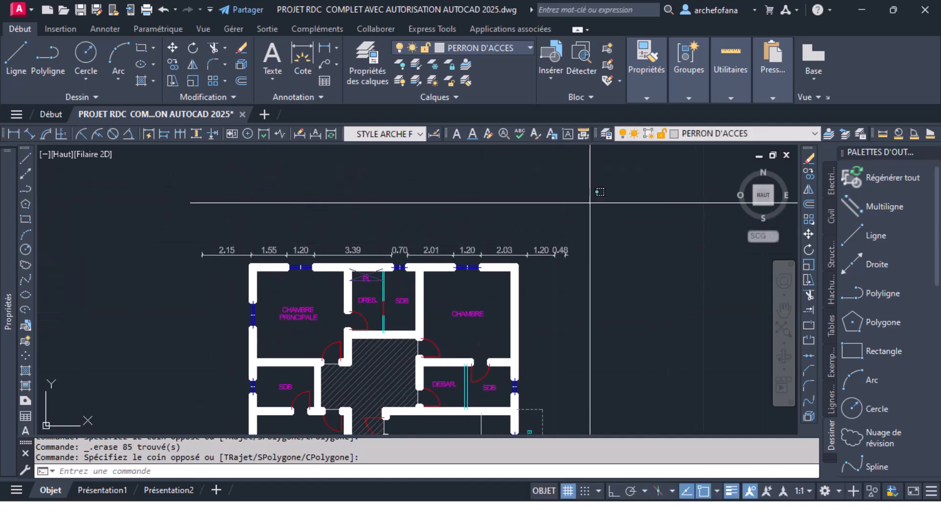
left_click(196, 254)
key("Delete")
scroll(417, 304, "down", 6)
scroll(426, 321, "up", 6)
left_click(483, 272)
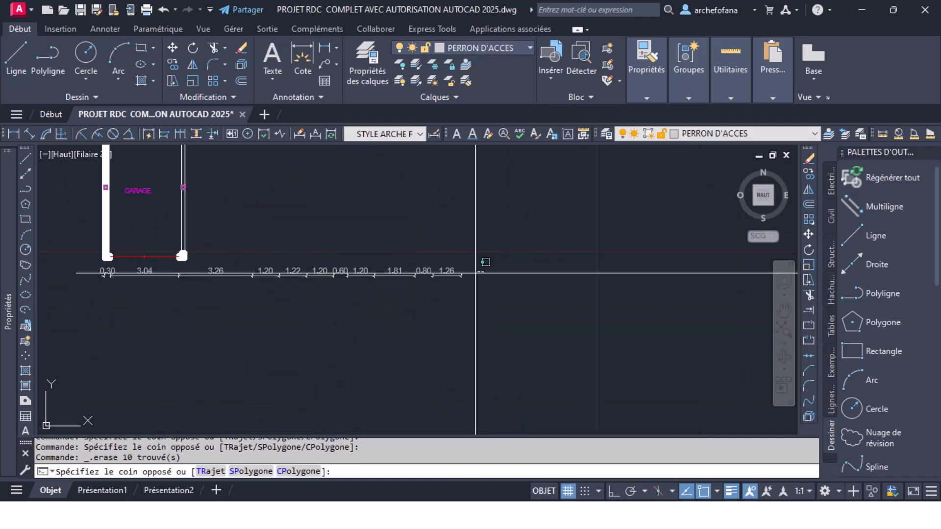
left_click(184, 310)
key("Delete")
scroll(368, 305, "down", 6)
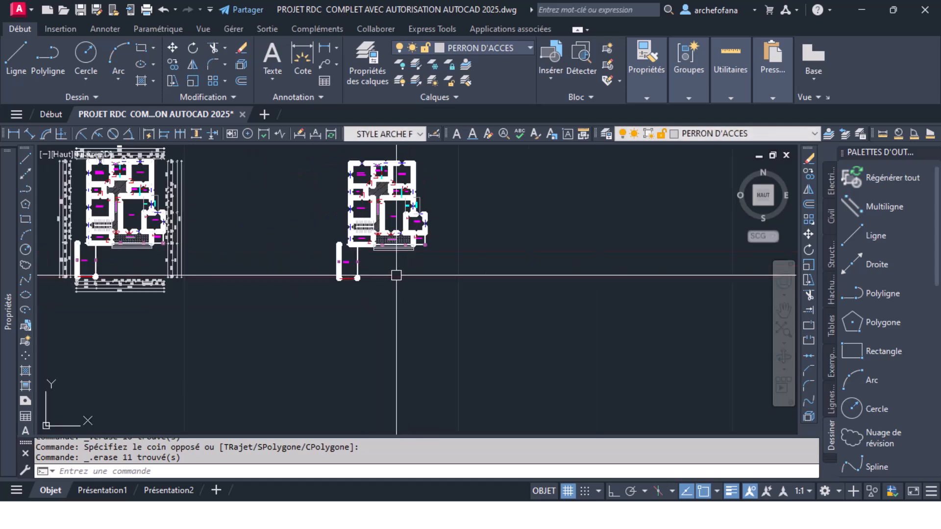
- Draw a horizontal line about 15.33 m long with Ortho on, crossing the stairs, salon and kitchen of the lower dimensioned plan
middle_click_drag(266, 320, 433, 255)
left_click(16, 54)
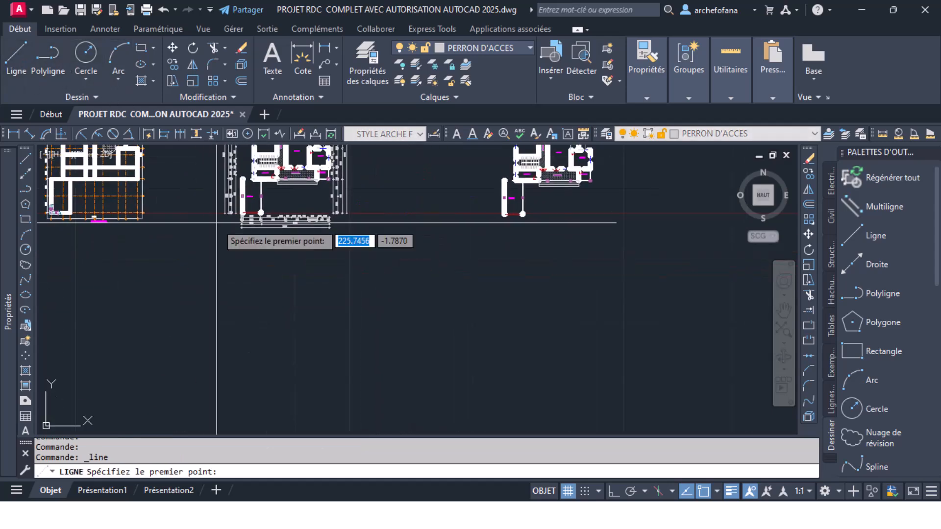
scroll(405, 248, "down", 8)
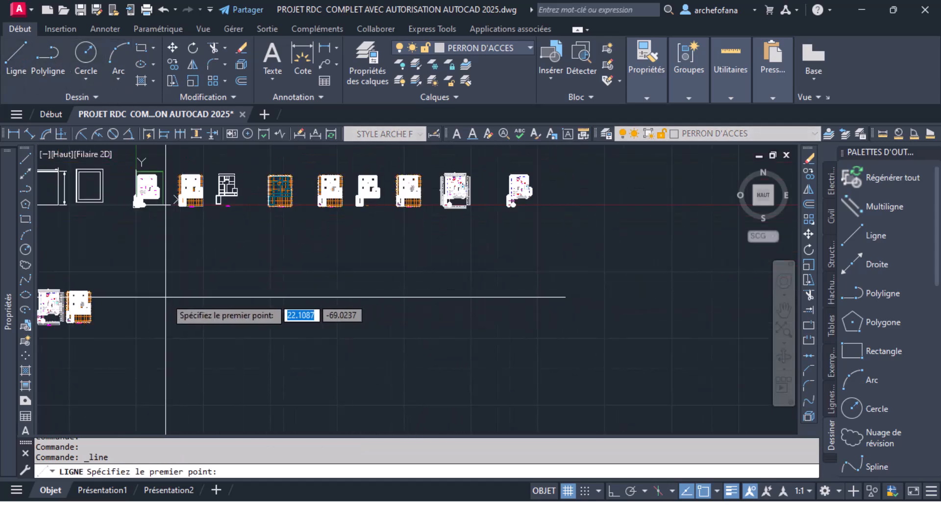
scroll(357, 294, "up", 10)
scroll(243, 311, "up", 6)
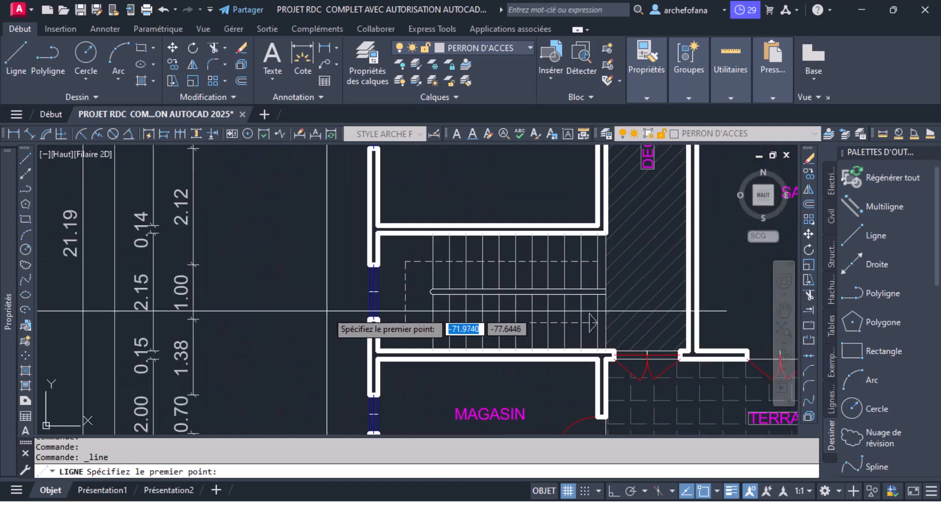
scroll(307, 312, "down", 5)
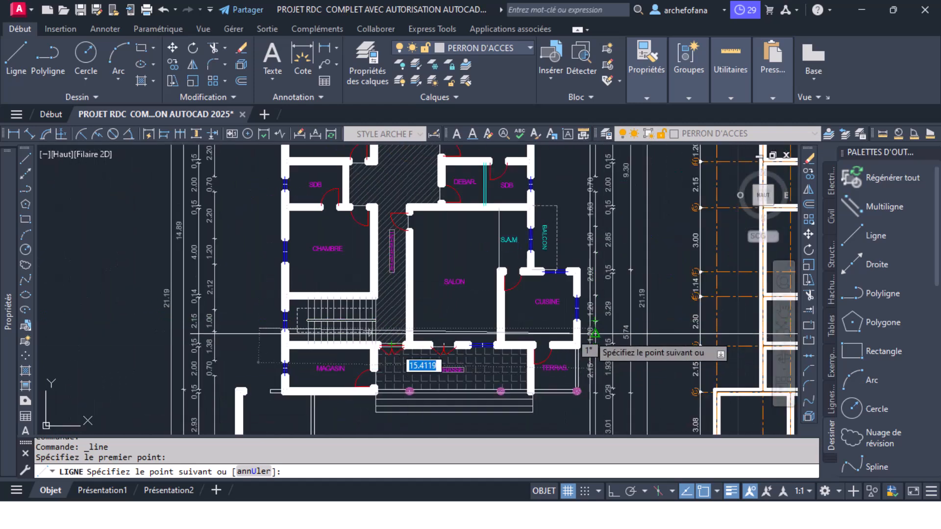
left_click(613, 490)
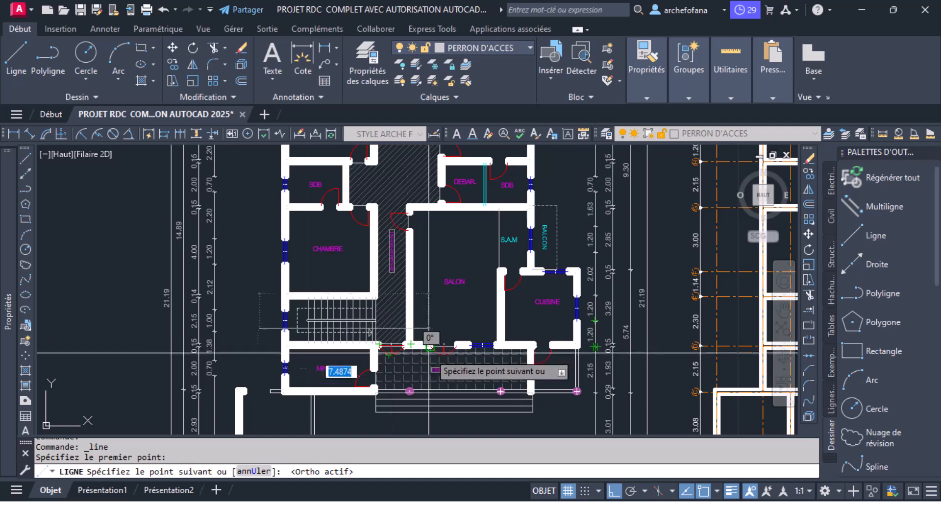
scroll(593, 344, "up", 4)
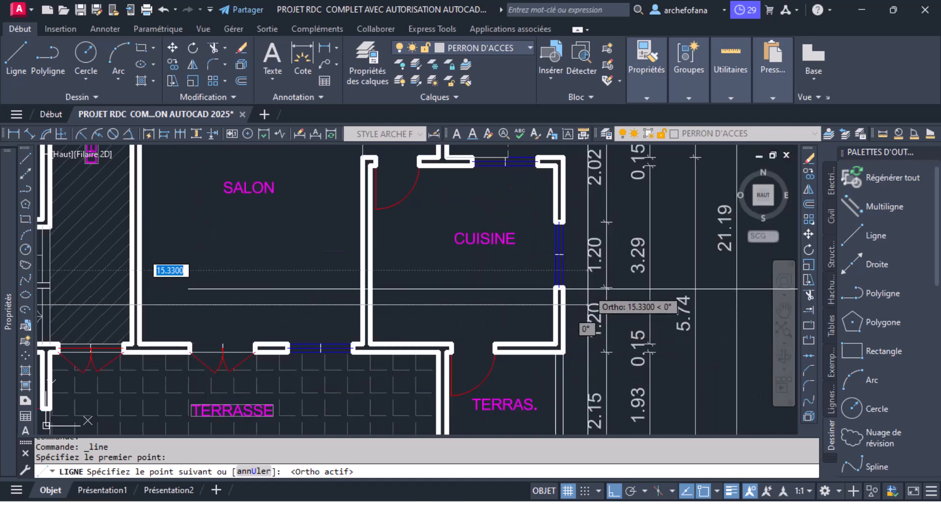
key("Return")
- Move the horizontal line that crosses the stairs, salon and kitchen straight up by about 0.50 m
scroll(593, 304, "up", 4)
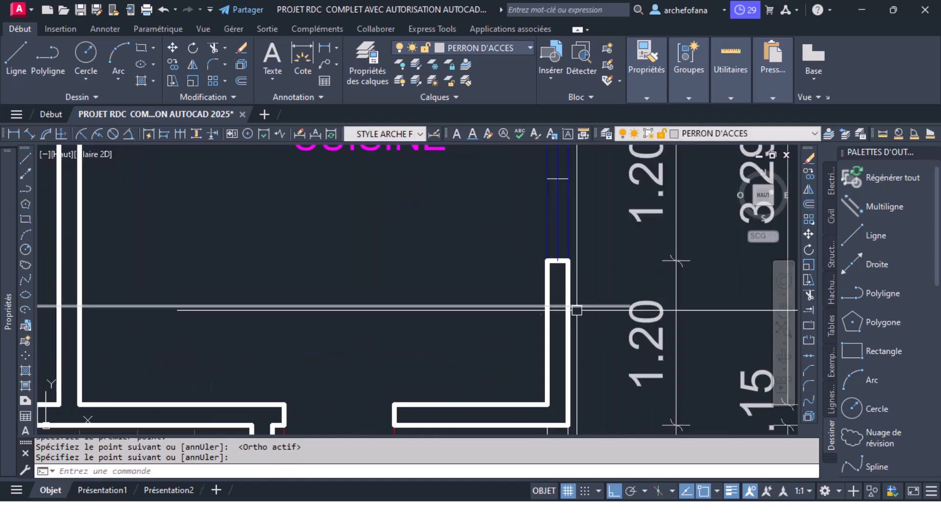
left_click(173, 50)
left_click(293, 255)
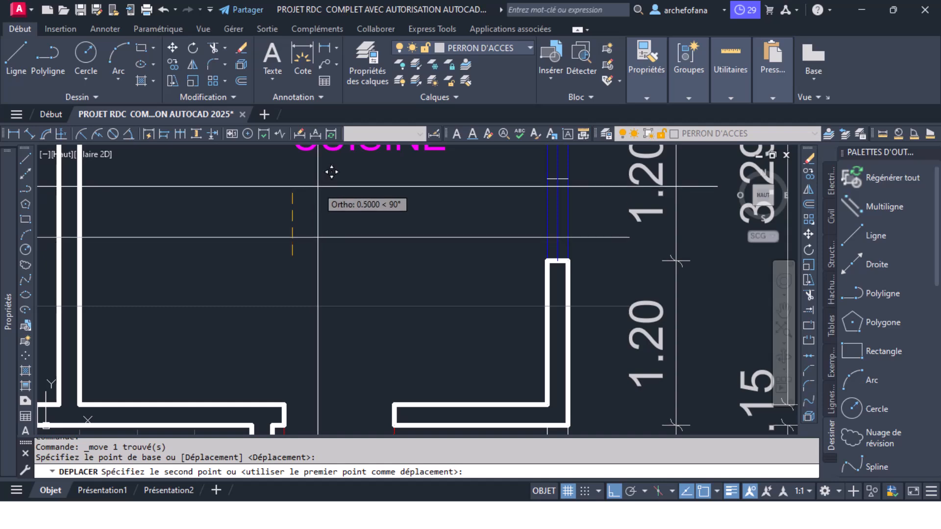
left_click(317, 186)
scroll(374, 269, "down", 5)
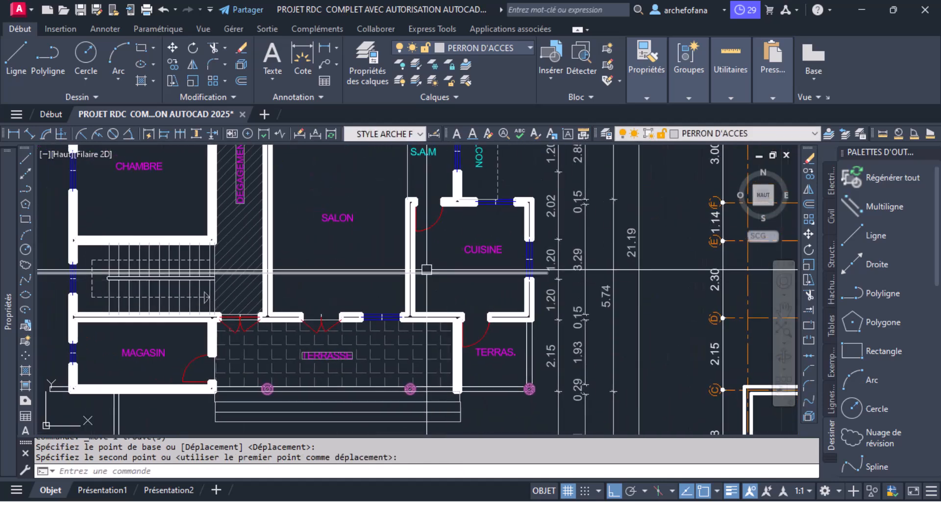
- Move the horizontal line slightly further up with Ortho on, keeping it across the stairwell window and the upper stair flight
middle_click_drag(427, 269, 485, 296)
mouse_move(338, 296)
middle_mouse_down()
mouse_move(389, 347)
mouse_move(393, 300)
middle_mouse_up()
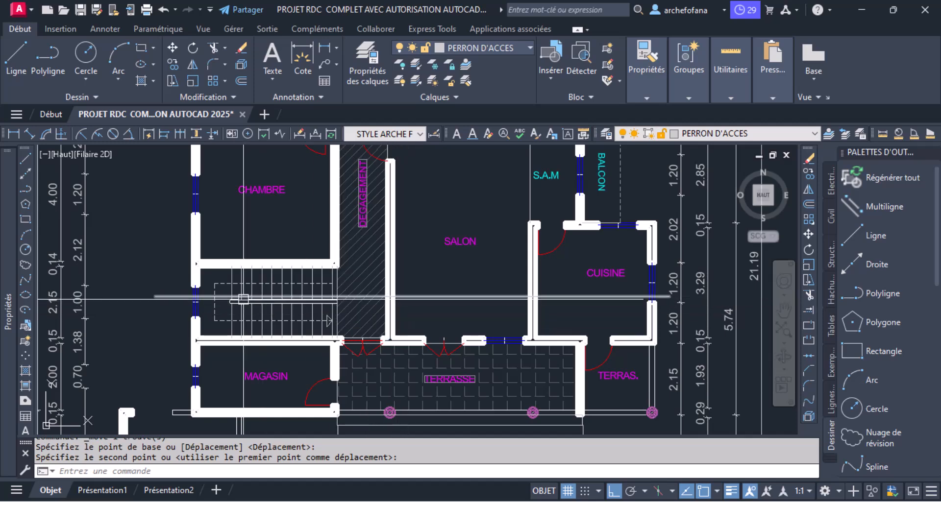
scroll(244, 298, "up", 4)
left_click(146, 293)
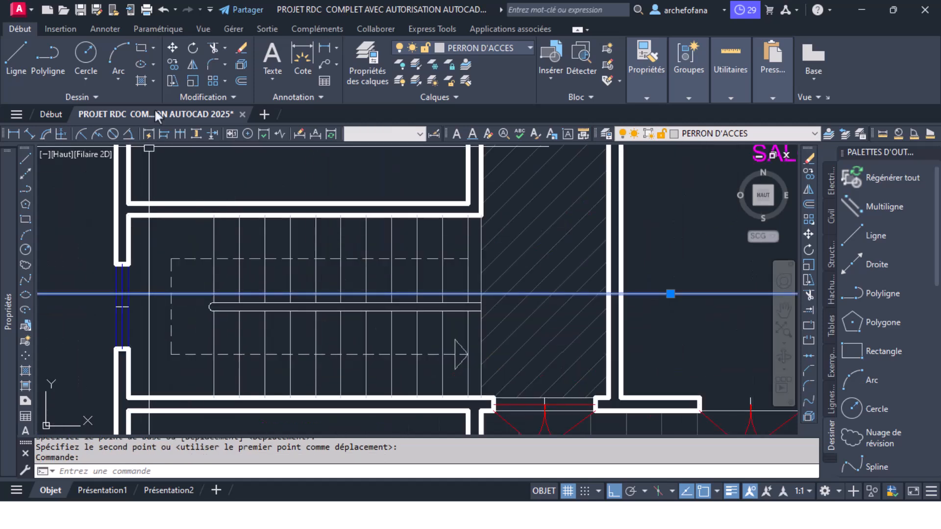
left_click(172, 47)
left_click(669, 293)
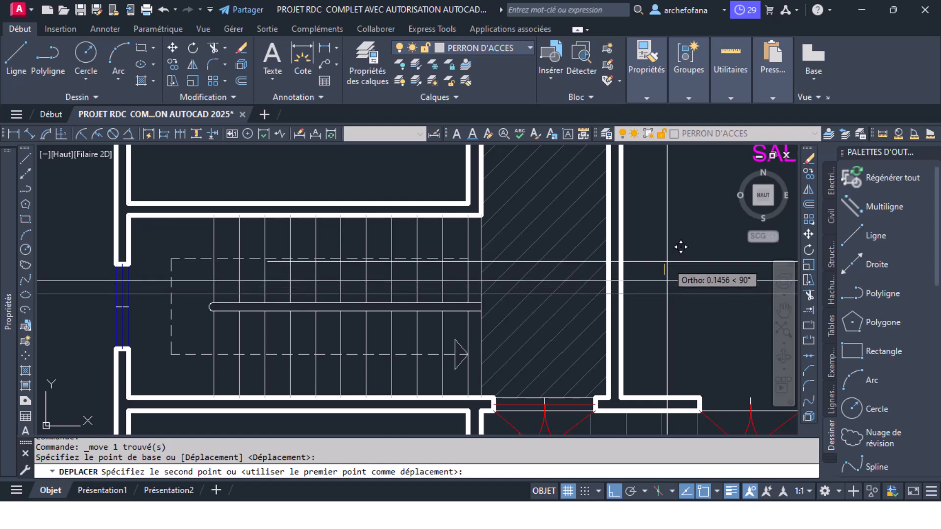
left_click(667, 267)
scroll(362, 258, "down", 6)
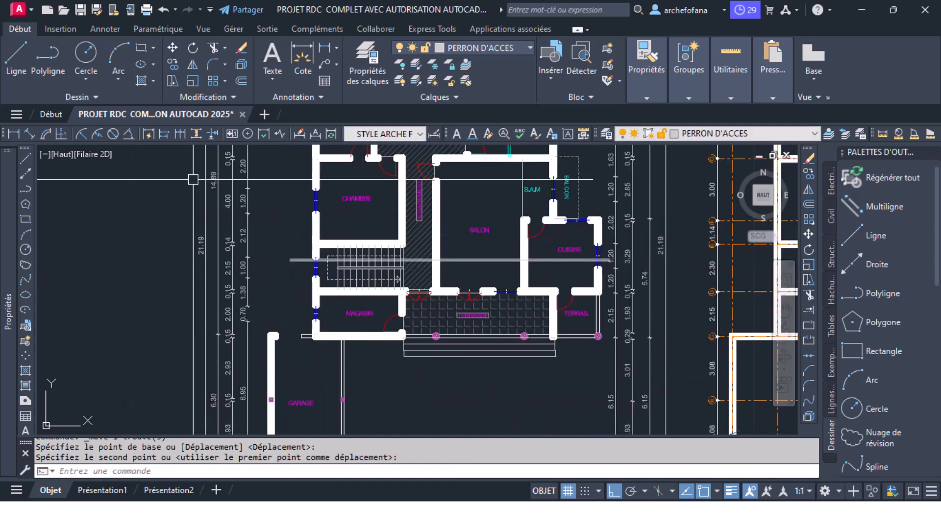
- With Ortho off, draw a line sloping down from the horizontal line's left end, then a vertical line up past the horizontal line
left_click(14, 57)
scroll(294, 256, "up", 6)
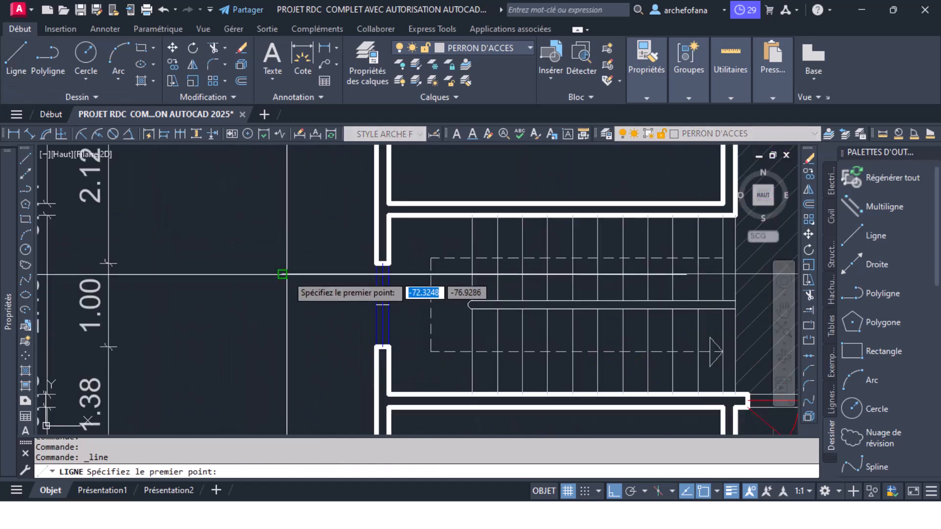
left_click(282, 274)
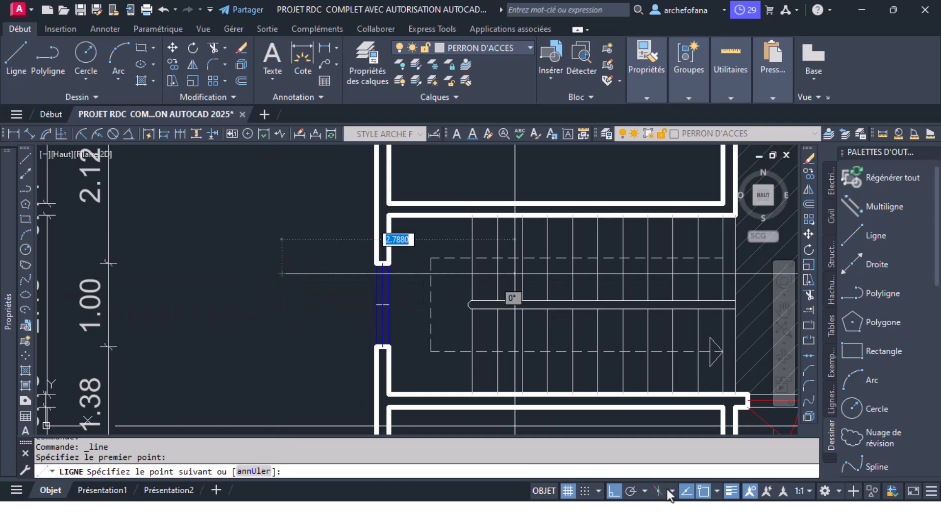
left_click(614, 491)
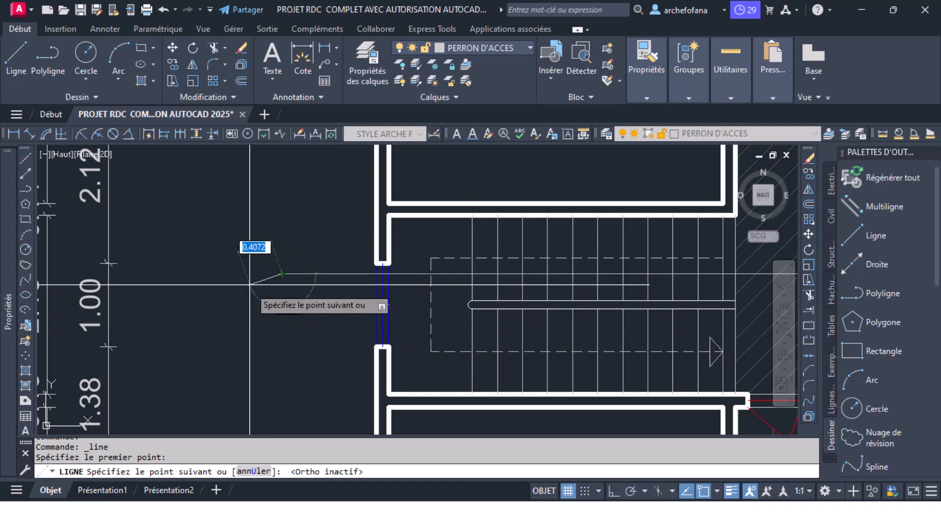
scroll(282, 294, "up", 4)
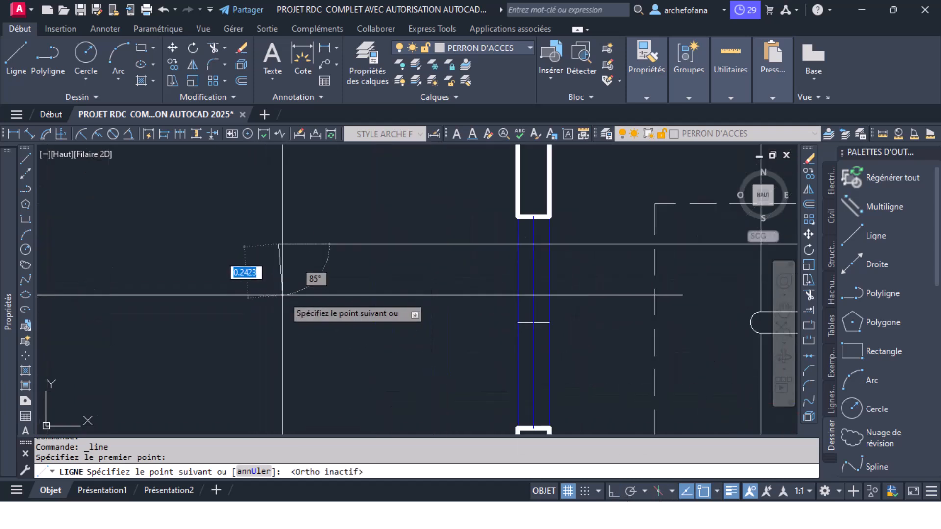
left_click(307, 294)
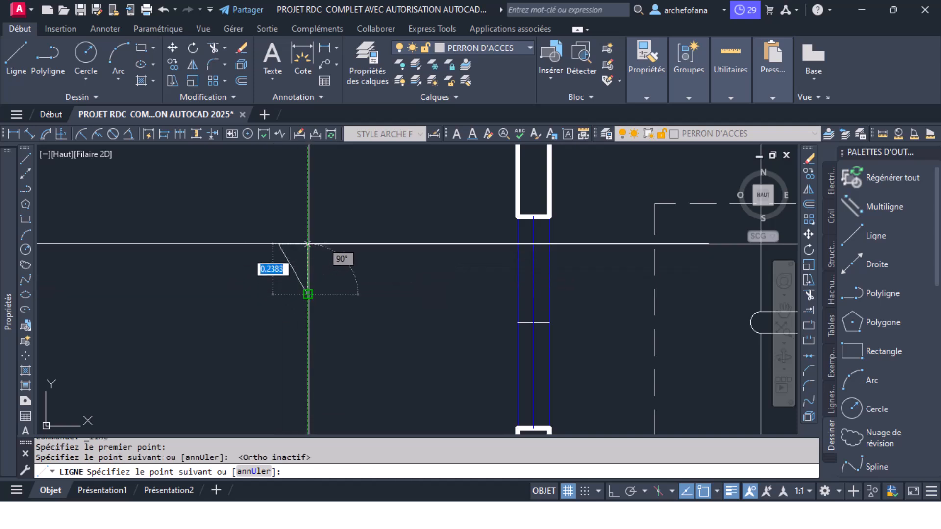
left_click(308, 223)
key("Return")
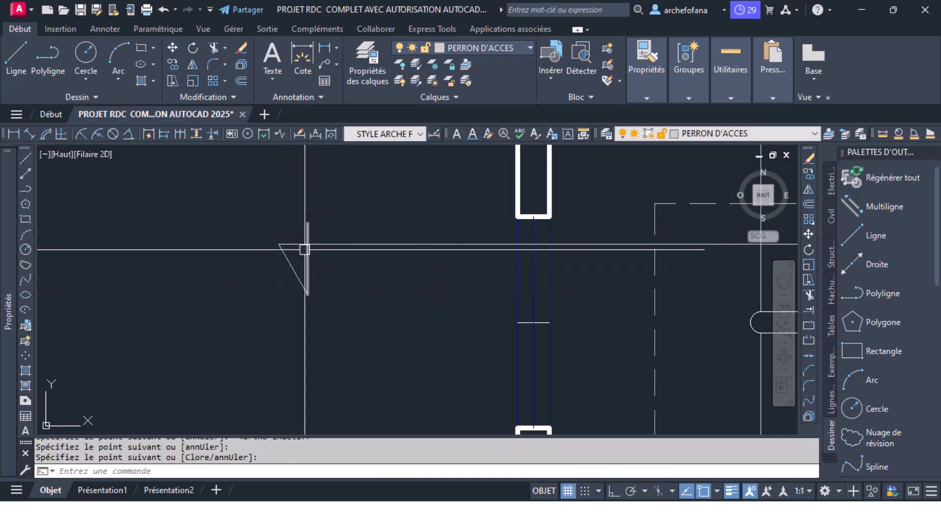
- Mirror the sloping line about the vertical line to form a downward arrowhead, keeping the source line
left_click(295, 266)
left_click(186, 65)
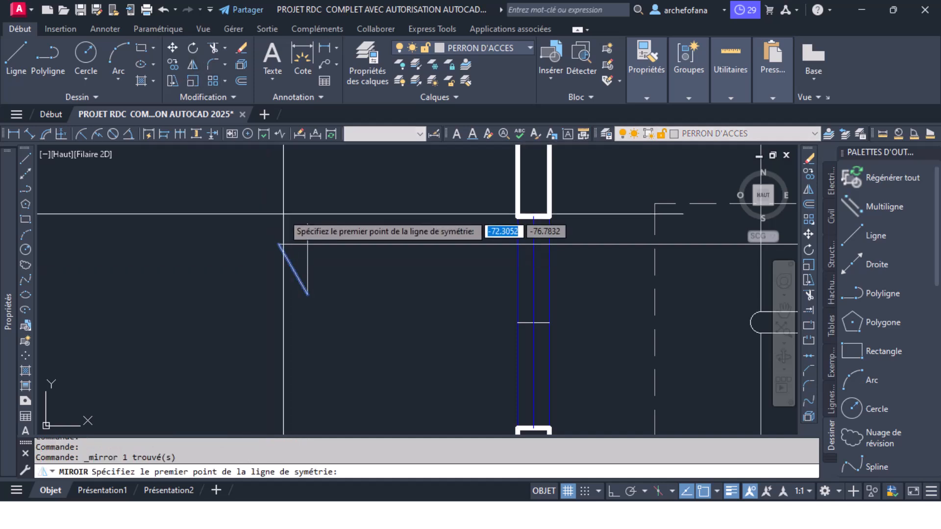
left_click(307, 224)
left_click(308, 294)
key("Return")
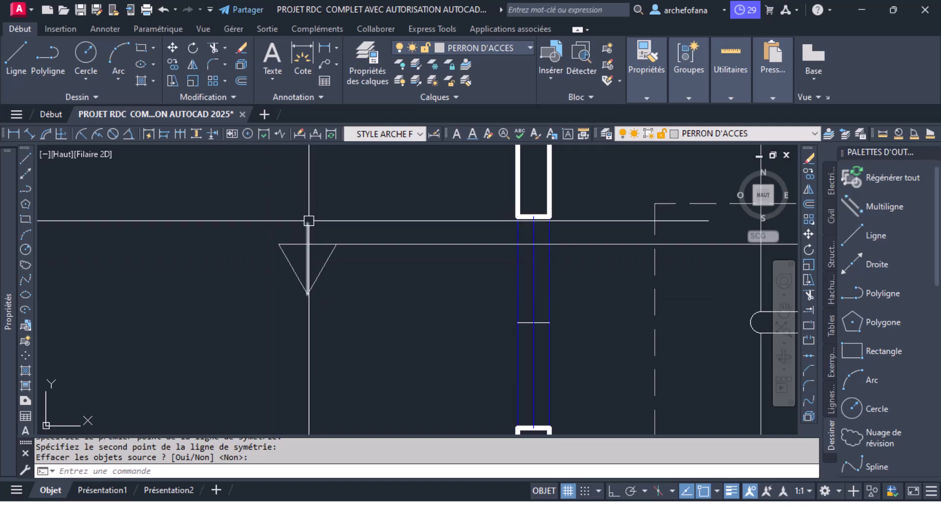
- Trim the part of the arrowhead's vertical line that extends above the horizontal line
left_click(211, 49)
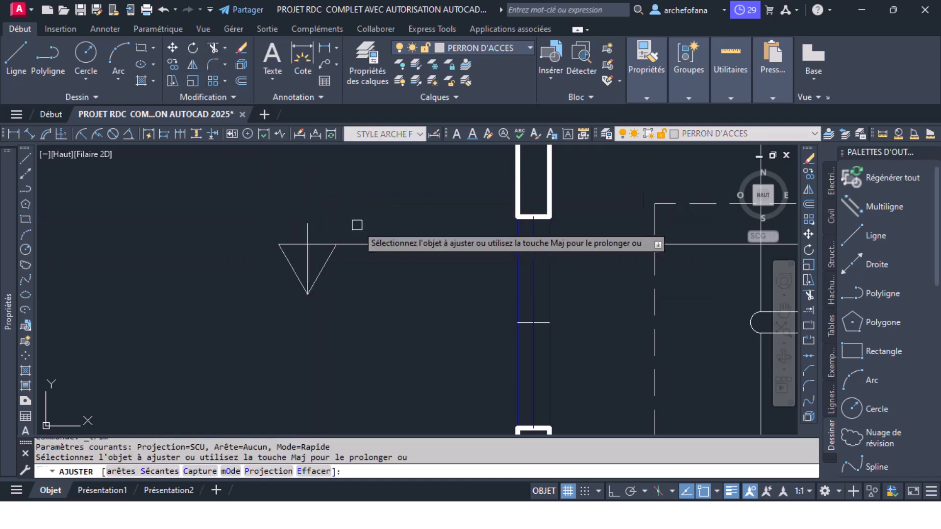
scroll(315, 220, "down", 5)
middle_click_drag(338, 200, 278, 265)
- Assign the arrowhead lines and the horizontal section line to the COUPE AA layer
left_click(210, 294)
left_click(293, 359)
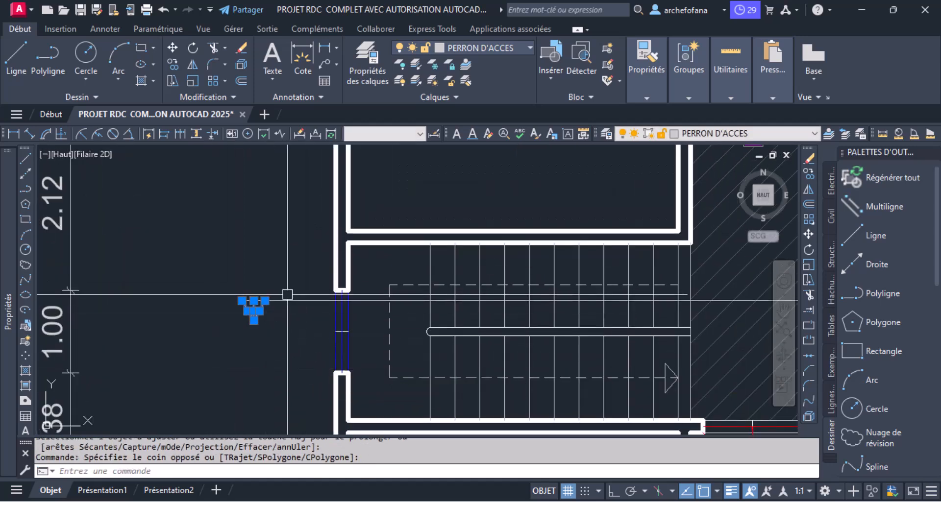
left_click(296, 273)
left_click(229, 332)
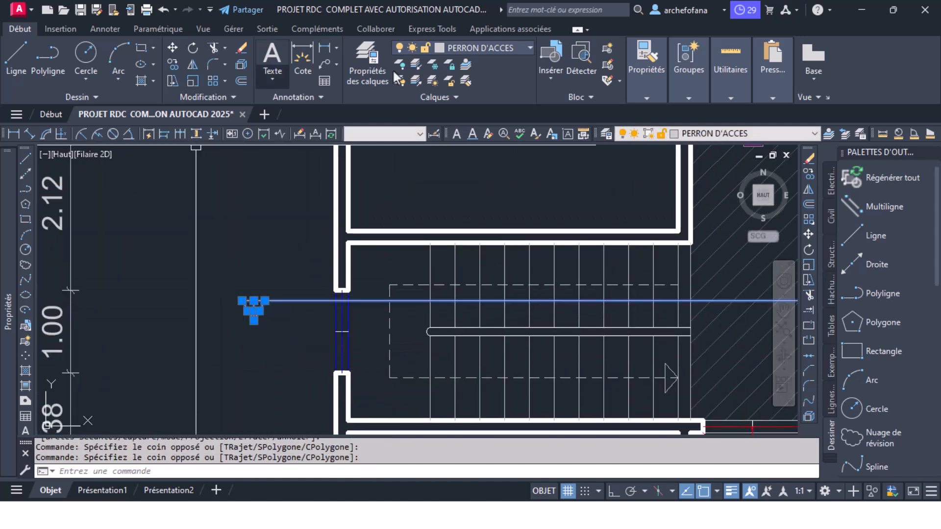
left_click(648, 89)
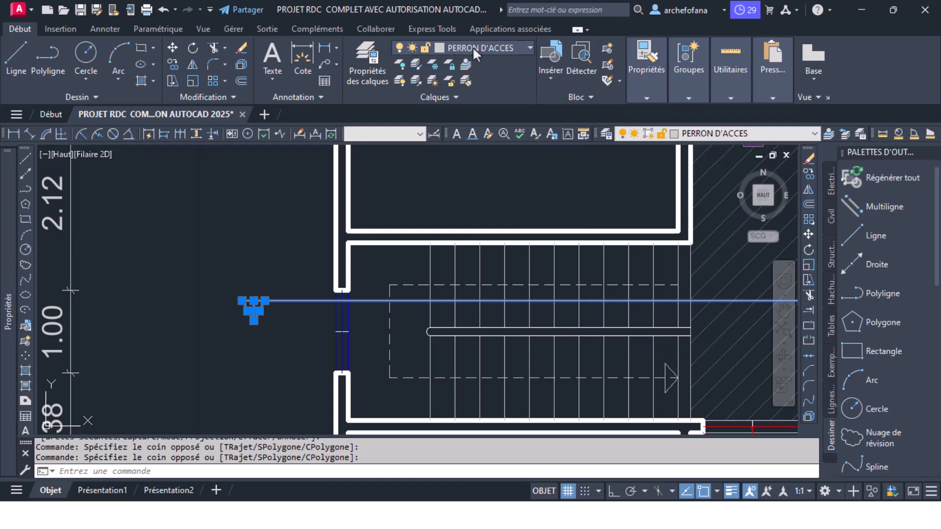
left_click(473, 46)
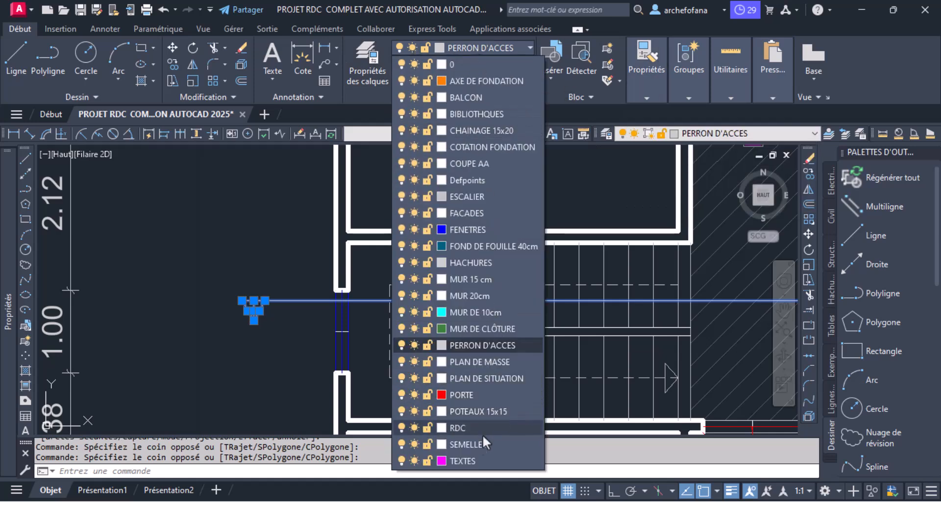
left_click(463, 395)
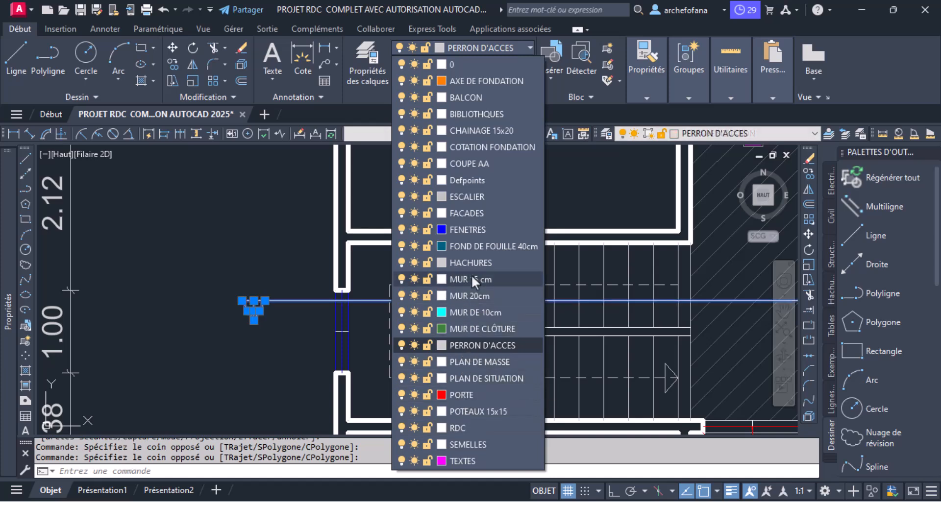
left_click(472, 163)
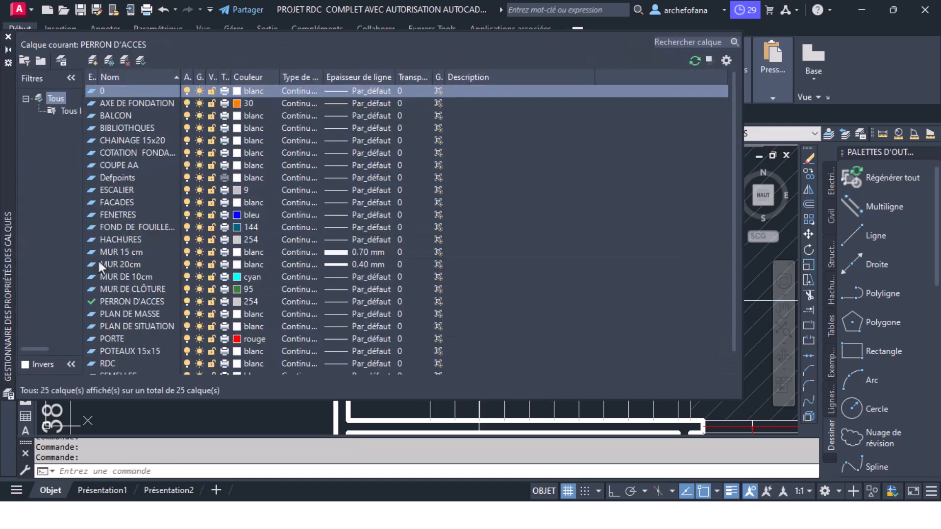
- Set the COUPE AA layer's colour to green index 84 in the layer properties manager
left_click(123, 167)
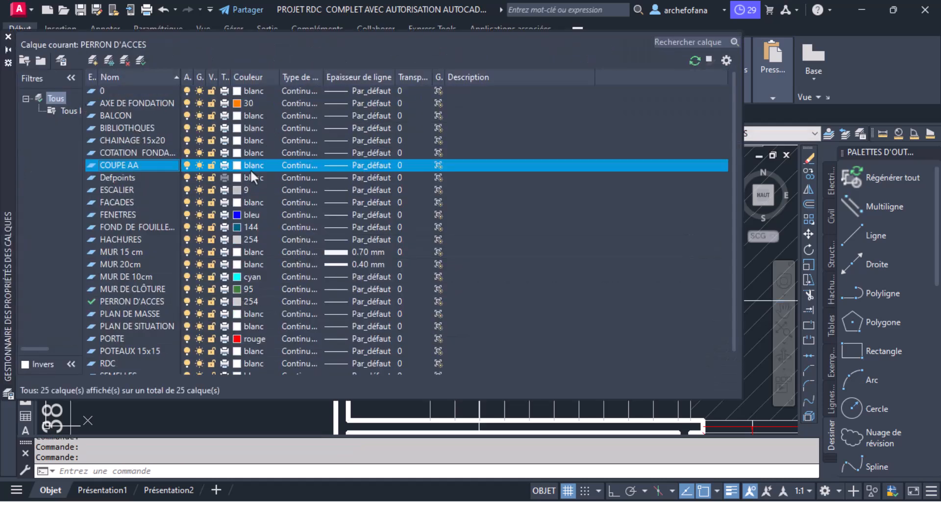
left_click(258, 165)
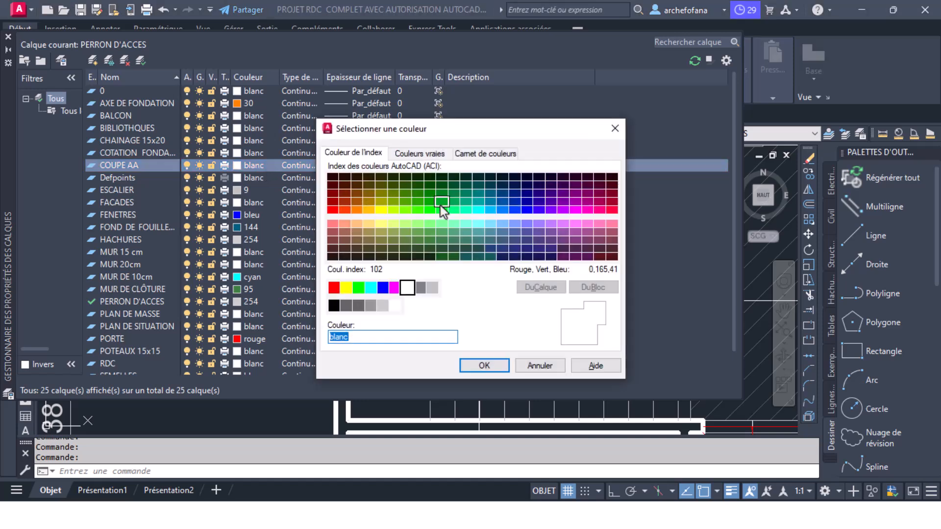
left_click(404, 213)
left_click(390, 213)
left_click(369, 212)
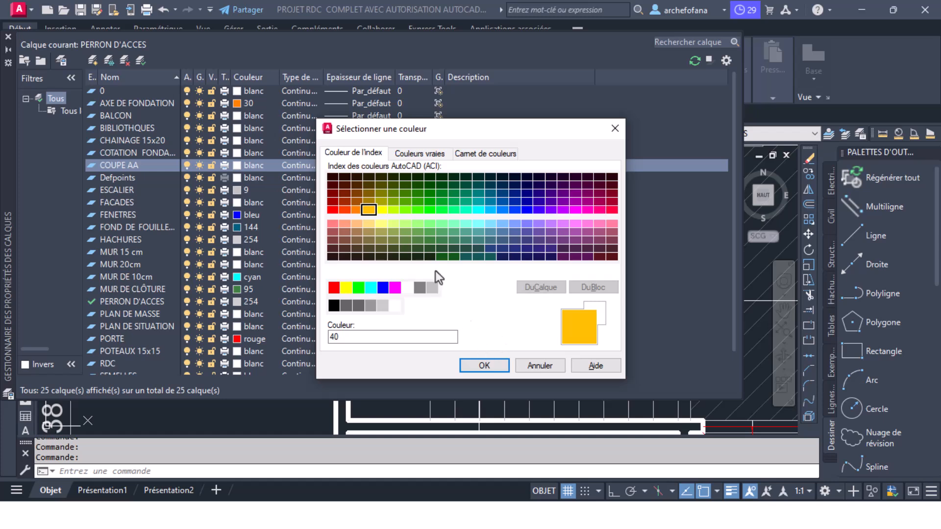
left_click(369, 195)
left_click(418, 193)
left_click(467, 199)
left_click(419, 195)
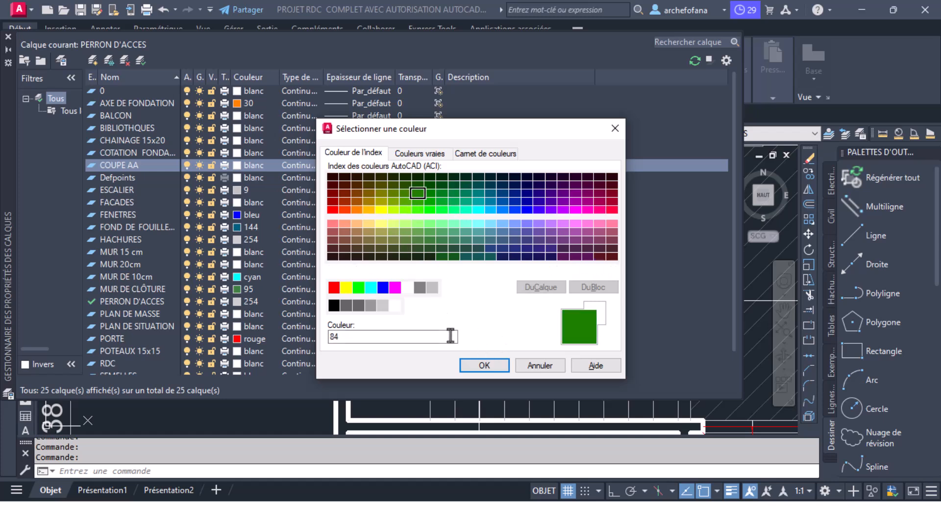
left_click(484, 365)
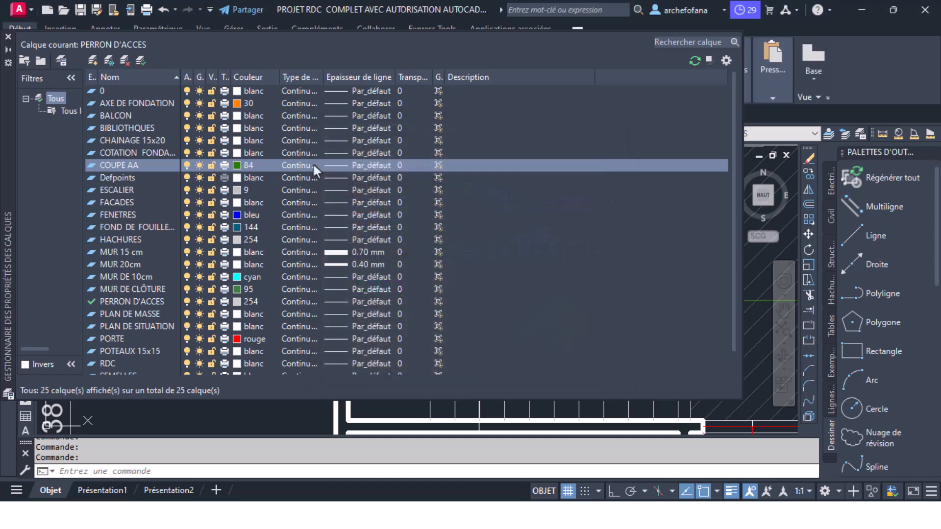
left_click(342, 165)
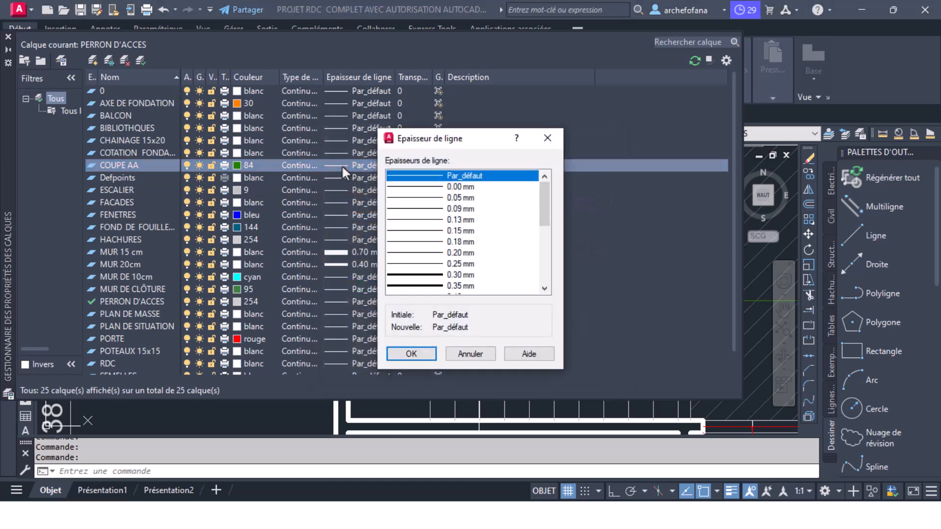
left_click(451, 358)
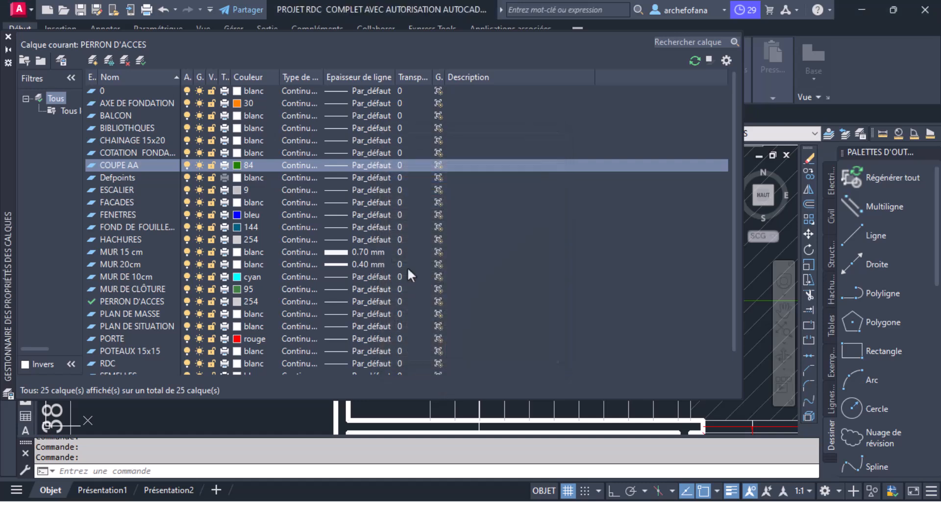
left_click(378, 163)
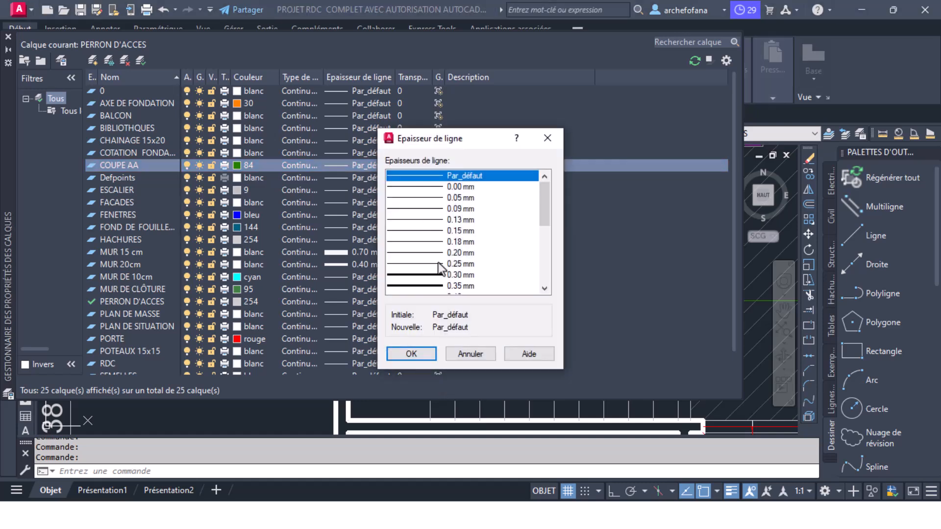
scroll(447, 257, "down", 4)
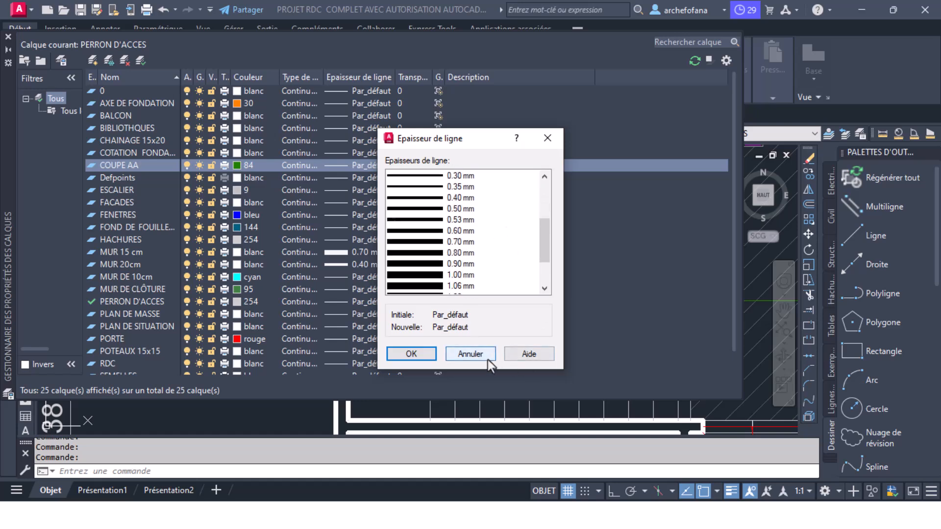
left_click(486, 358)
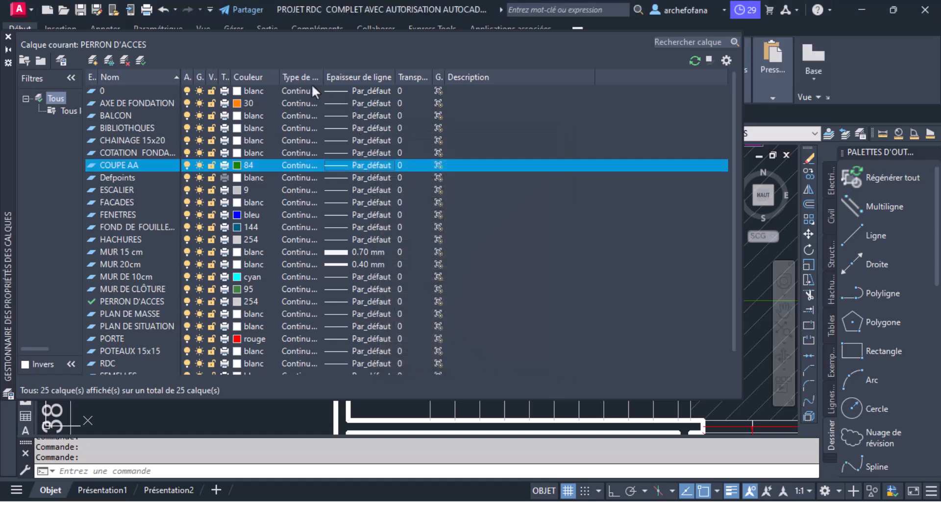
- Set the COUPE AA layer's linetype to CACHE
left_click(304, 166)
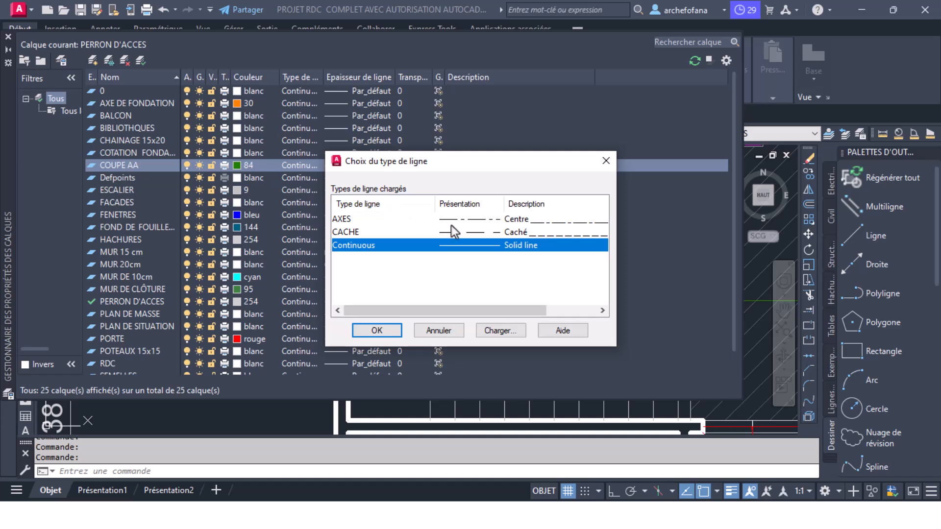
left_click(357, 232)
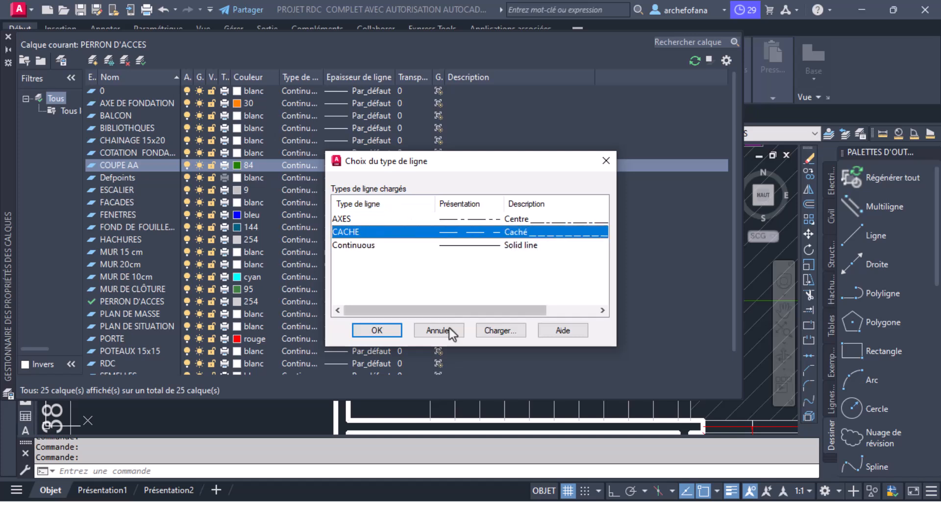
left_click(377, 331)
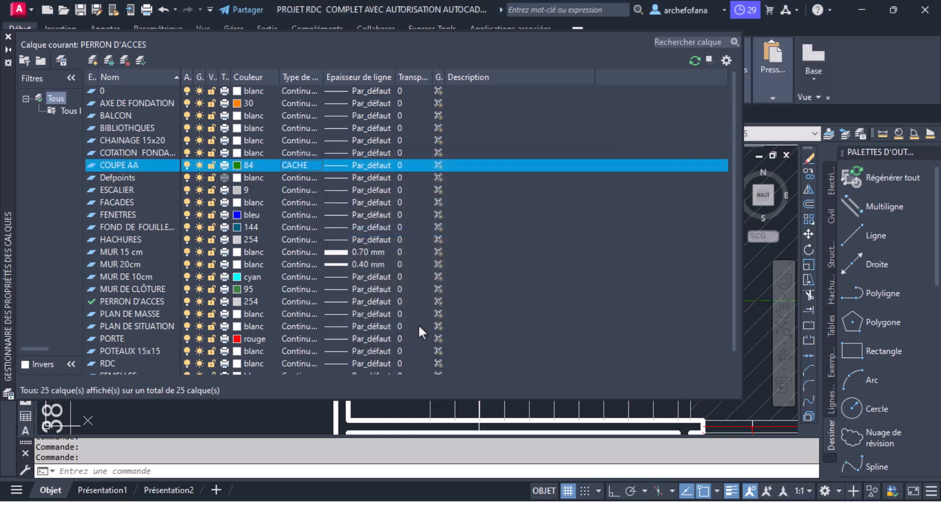
- Close the layer properties manager
left_click(8, 37)
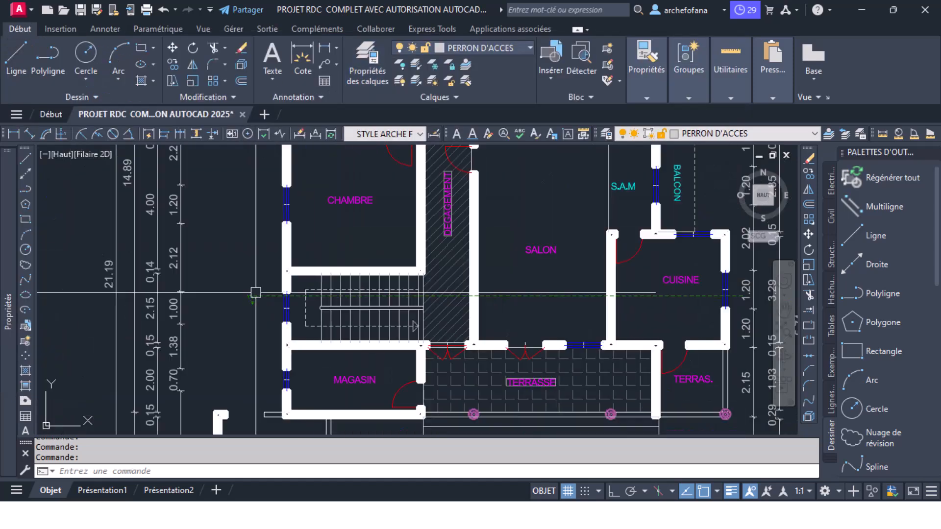
left_click(229, 277)
left_click(245, 298)
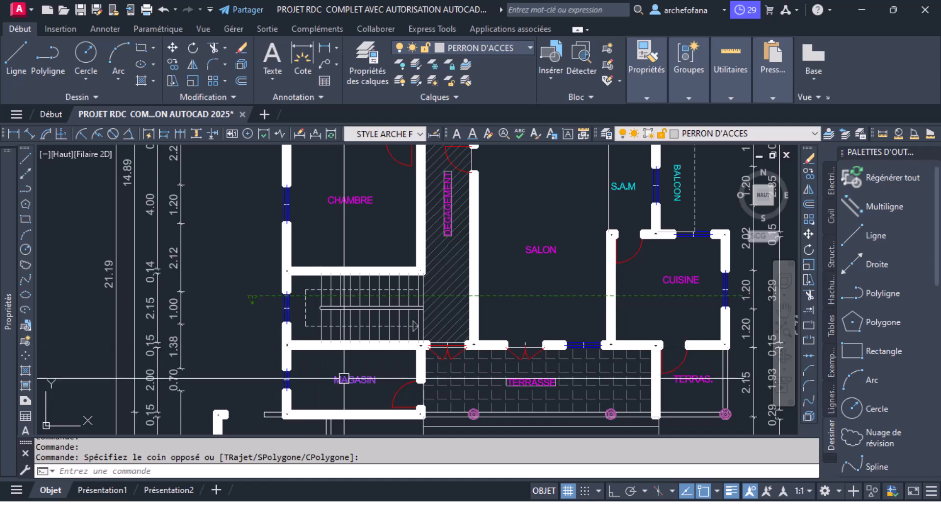
- Copy the axis letter A from its bubble on the foundation plan to beside the section-line arrowhead near the staircase window
scroll(345, 379, "up", 2)
scroll(350, 335, "down", 3)
middle_click_drag(337, 239, 296, 370)
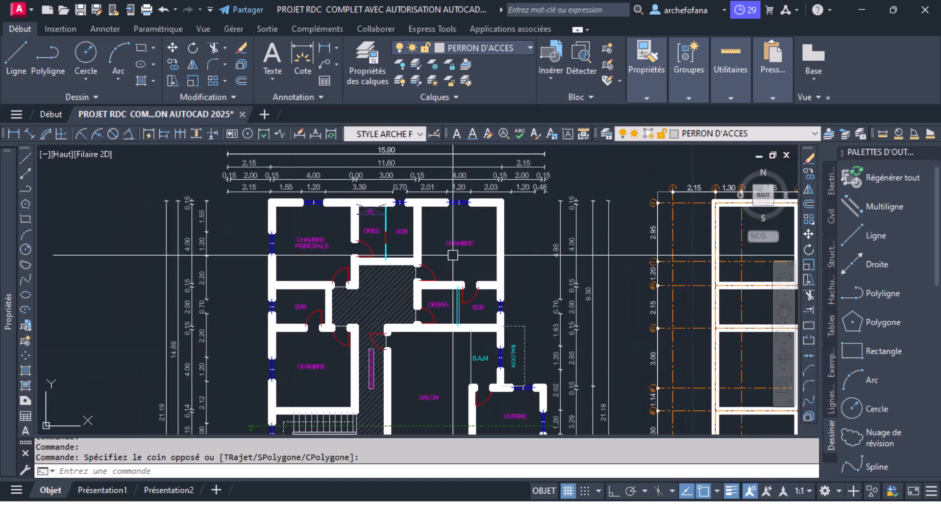
scroll(657, 186, "up", 3)
scroll(483, 197, "down", 6)
scroll(500, 296, "up", 5)
scroll(439, 260, "up", 5)
left_click(448, 293)
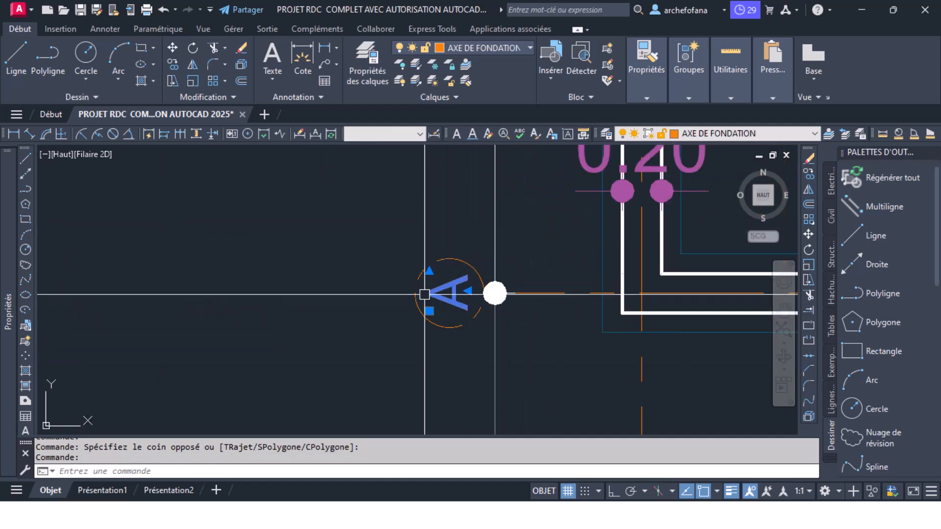
left_click(172, 64)
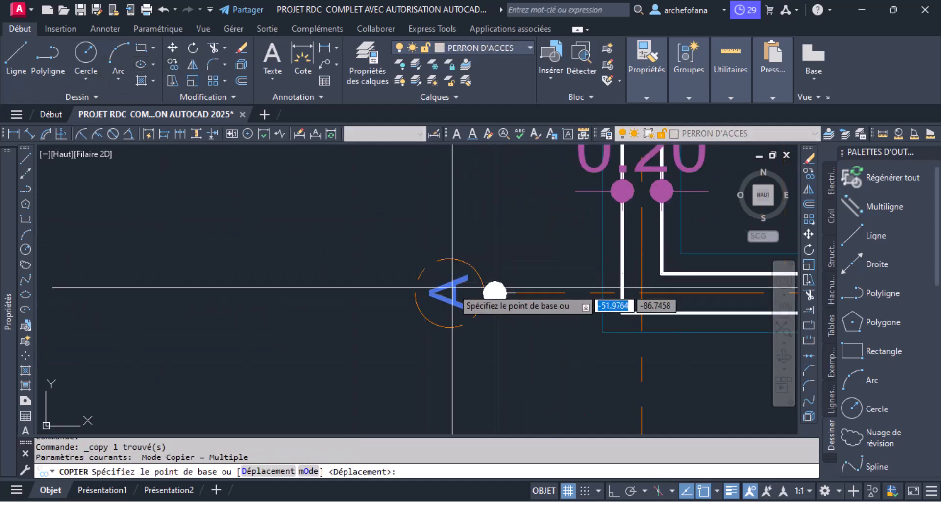
left_click(494, 292)
scroll(495, 293, "down", 4)
scroll(351, 301, "down", 5)
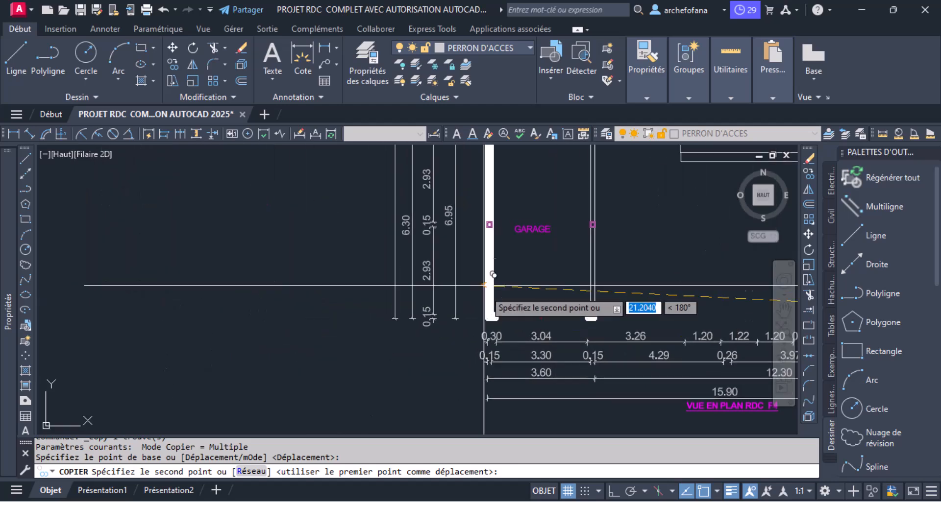
scroll(420, 284, "up", 10)
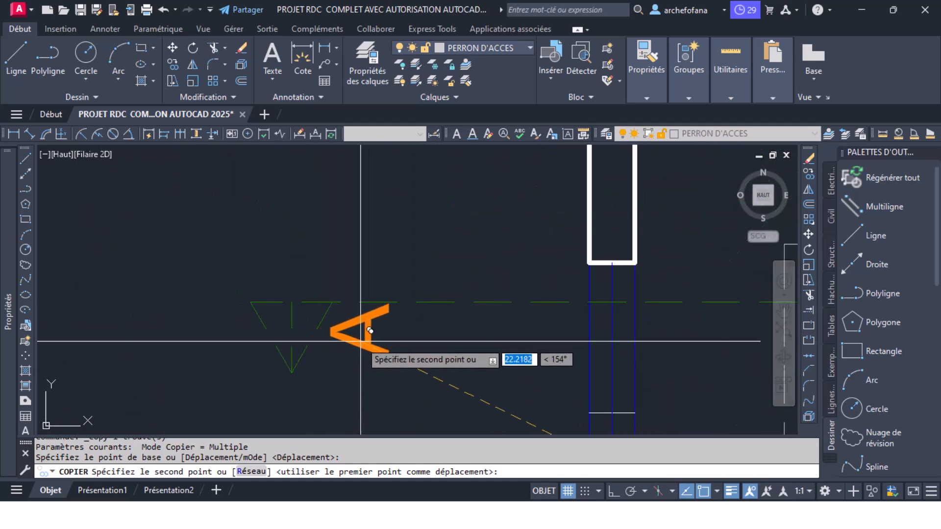
left_click(365, 351)
key("Return")
- Rotate the copied letter A by 90° with ortho mode on and place it just below the section line, between arrowhead and wall
left_click(385, 319)
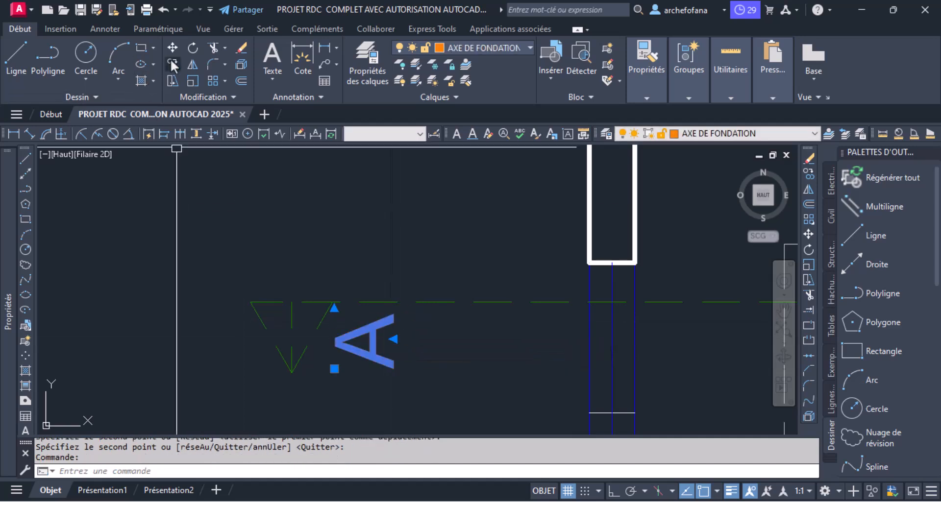
left_click(192, 48)
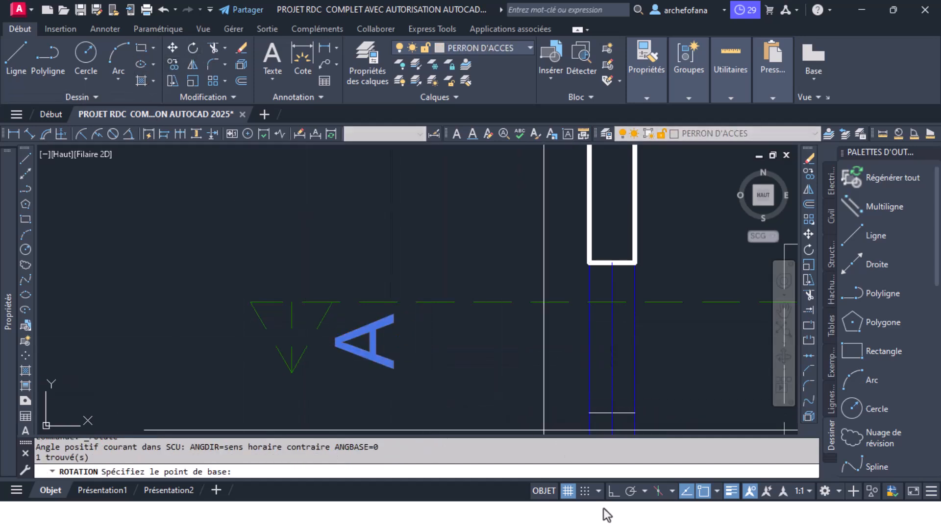
left_click(614, 492)
left_click(371, 353)
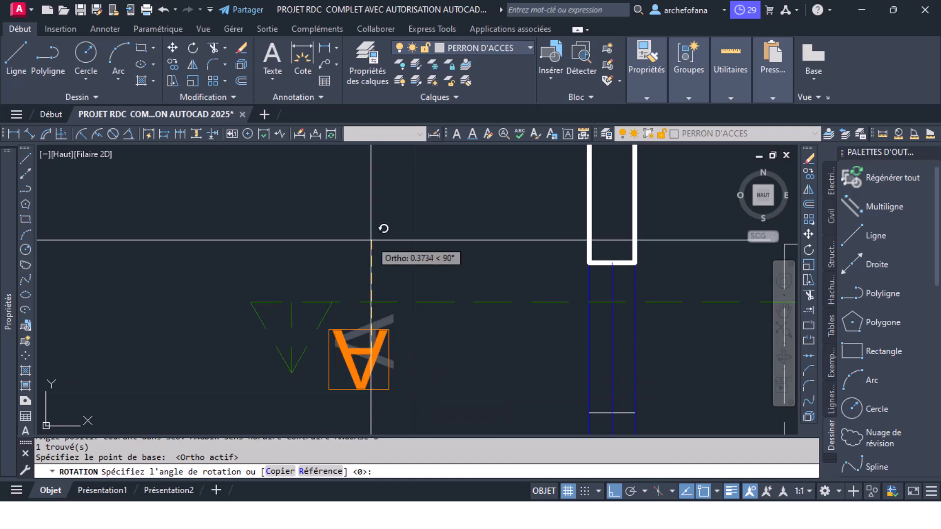
key("Return")
left_click(366, 351)
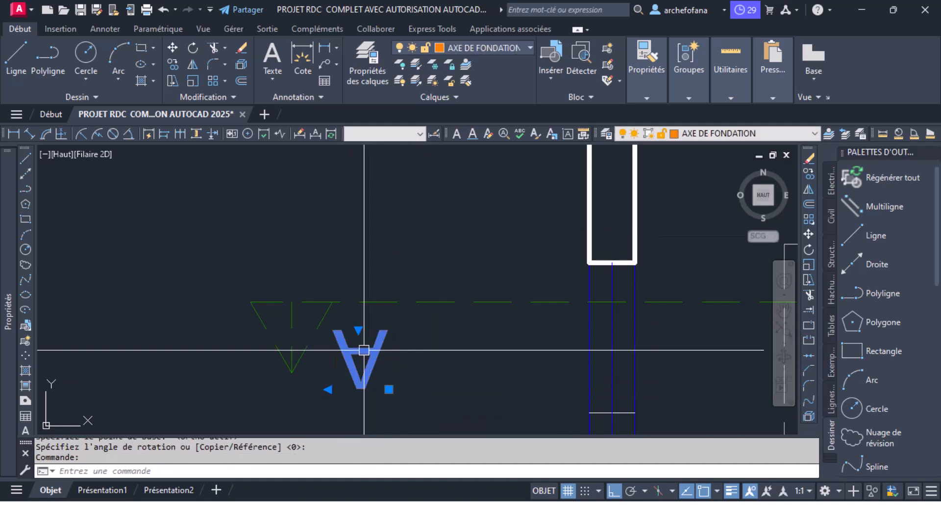
left_click_drag(367, 352, 409, 329)
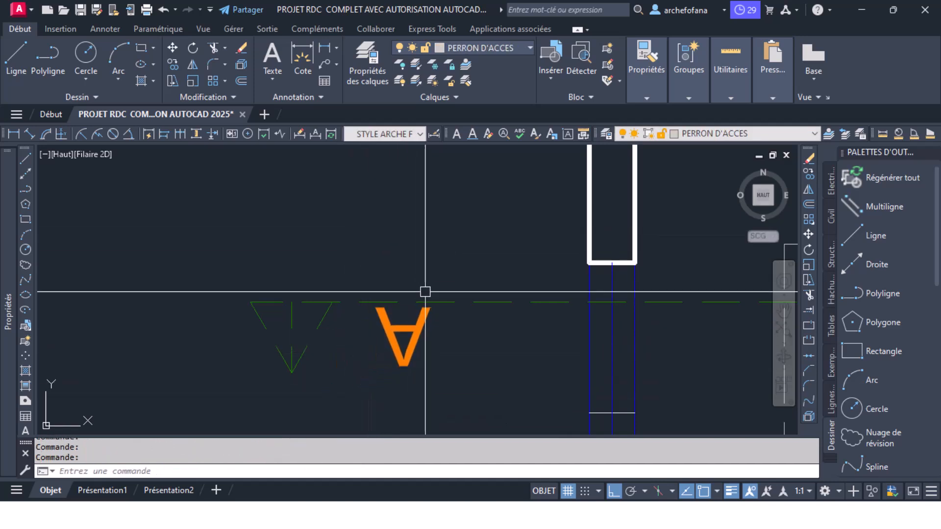
left_click(403, 314)
left_click(254, 287)
left_click(172, 64)
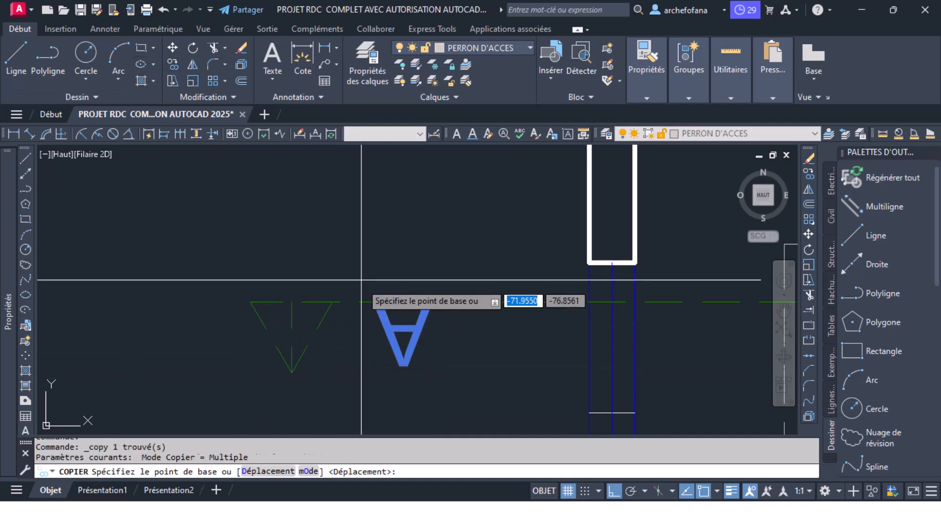
key("Escape")
- Copy the arrowhead and its letter A along the section line to the opposite end, outside the kitchen window
left_click(184, 269)
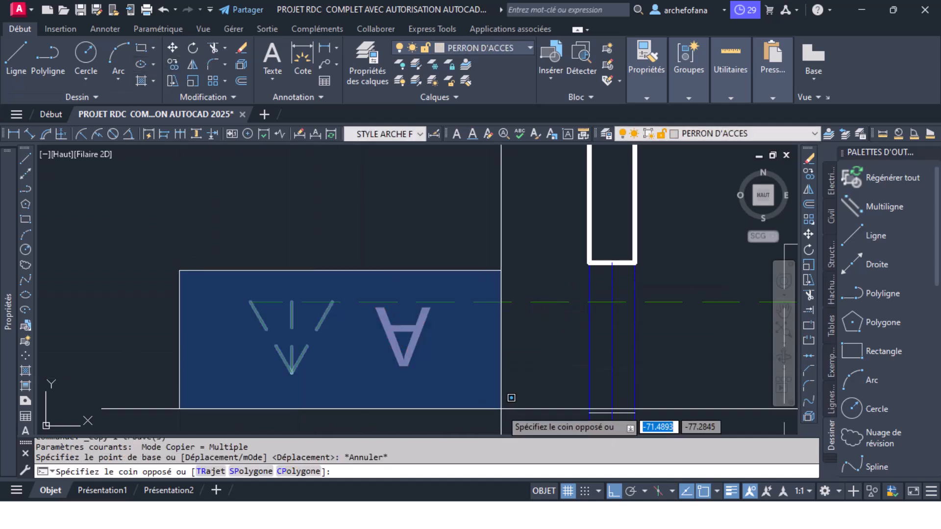
left_click(515, 399)
left_click(173, 66)
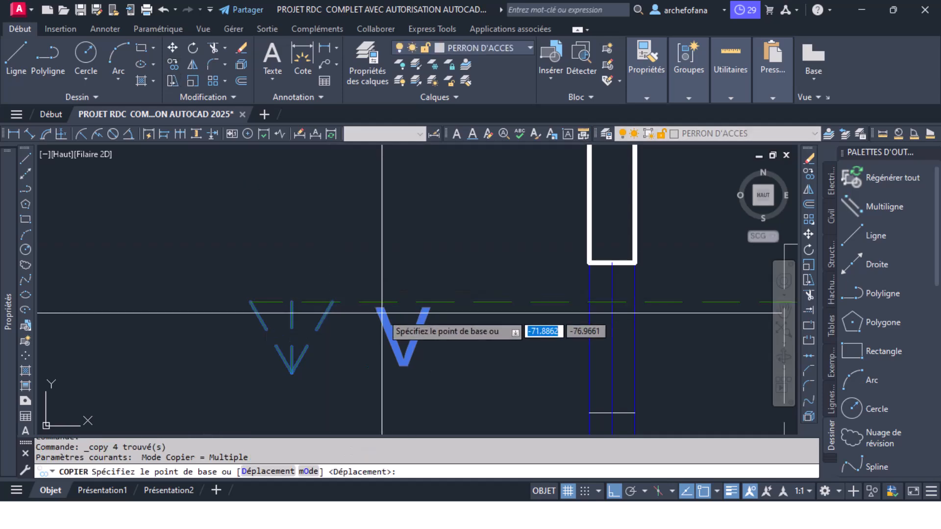
left_click(250, 302)
scroll(368, 319, "down", 5)
scroll(400, 353, "up", 6)
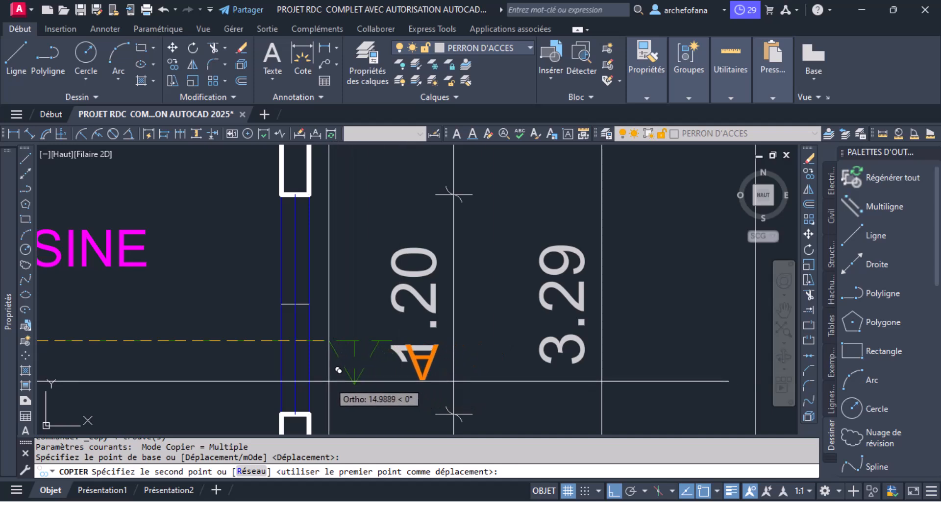
left_click(329, 381)
key("Escape")
- Stretch the kitchen-side end of the section line horizontally outward by about 0.29 m
left_click(391, 340)
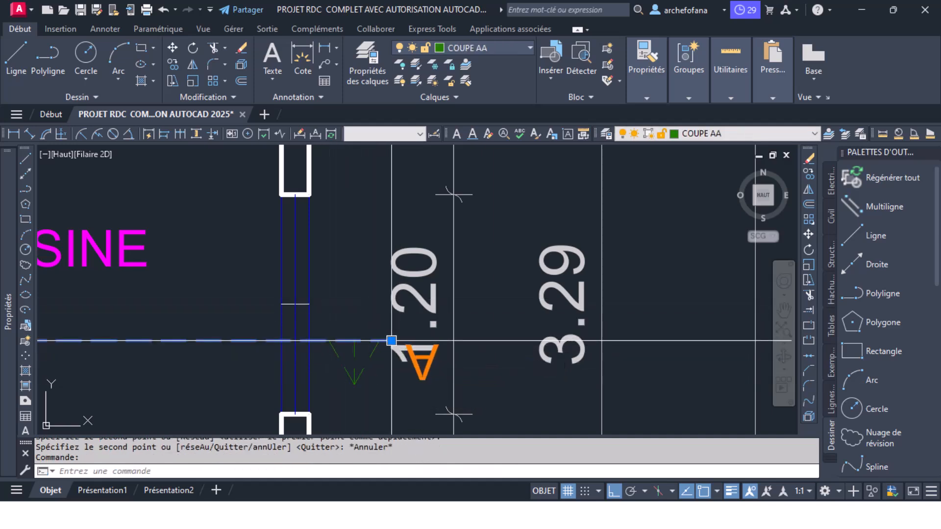
left_click(391, 340)
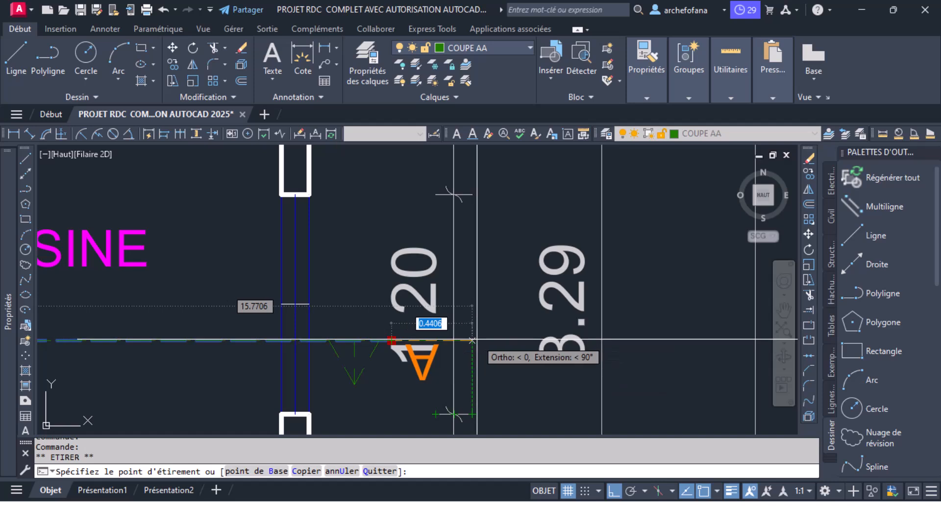
scroll(453, 338, "up", 4)
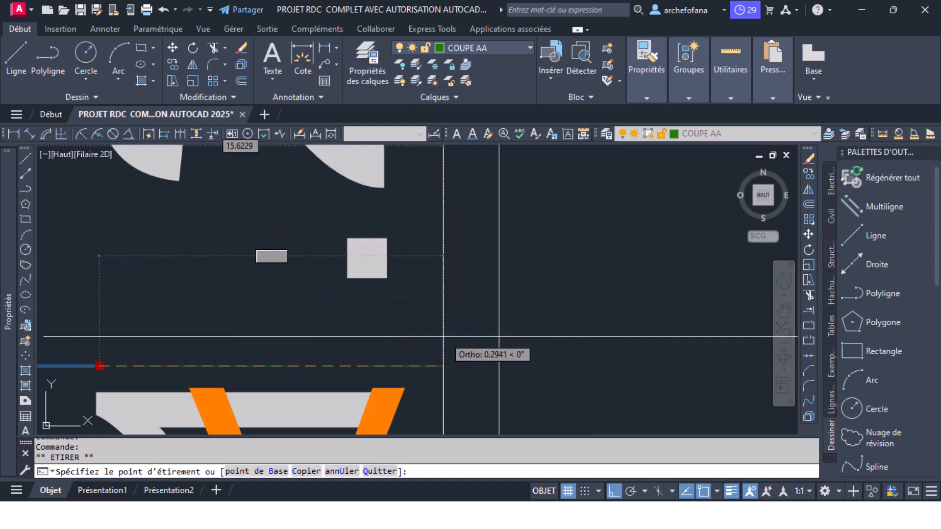
scroll(448, 333, "down", 4)
key("Escape")
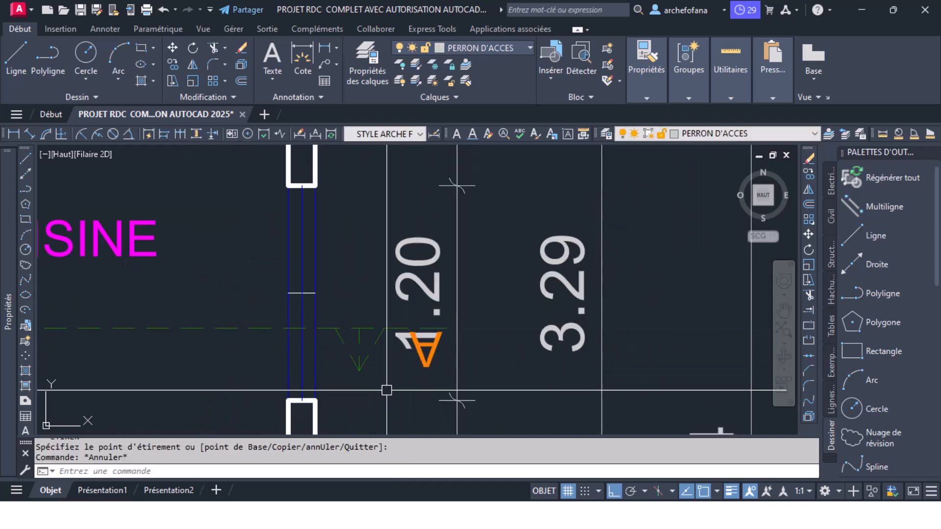
- Shift the copied letter A aside and move the kitchen-side arrowhead about 0.35 m outward to the end of the section line
left_click(429, 365)
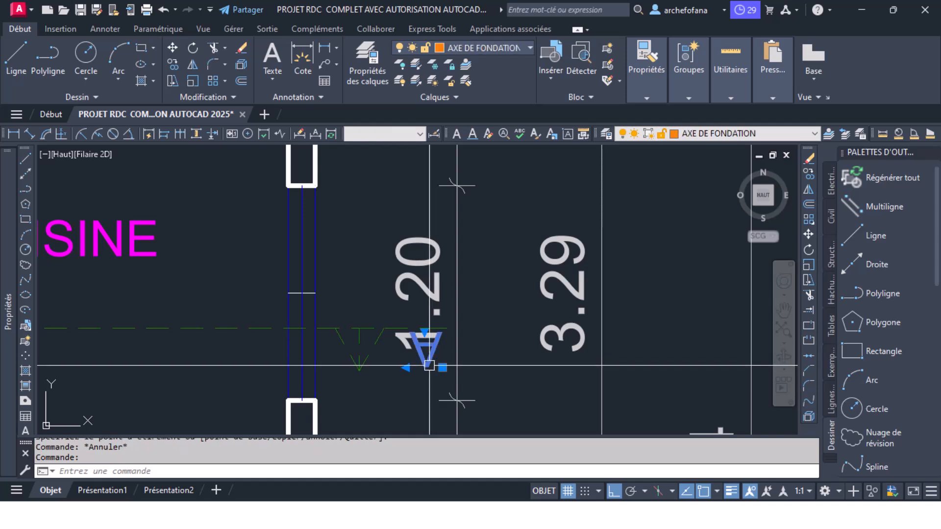
left_click_drag(339, 369, 240, 366)
left_click(394, 353)
left_click(348, 376)
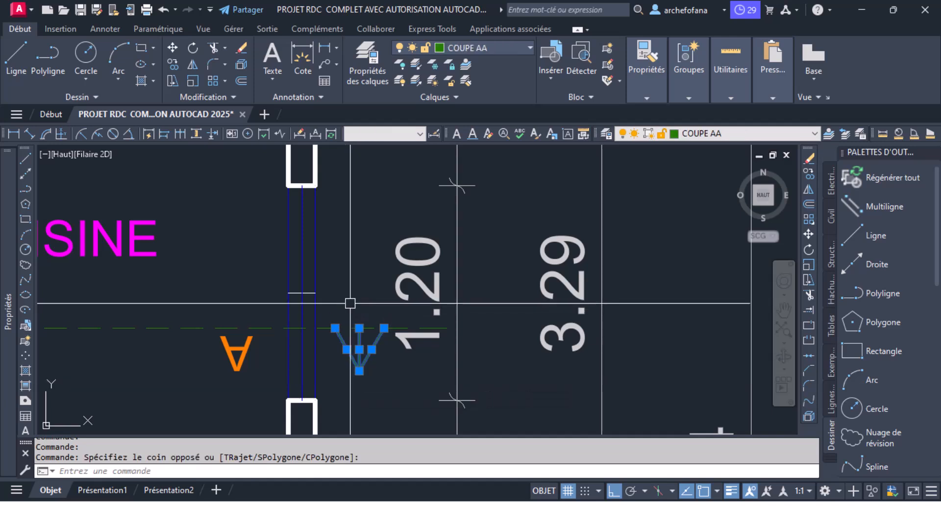
left_click(330, 305)
left_click(395, 395)
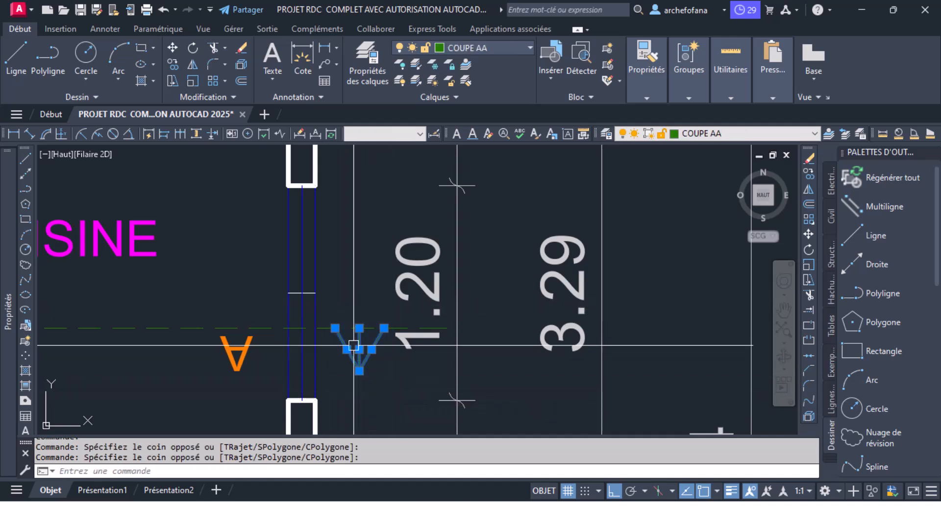
left_click(167, 48)
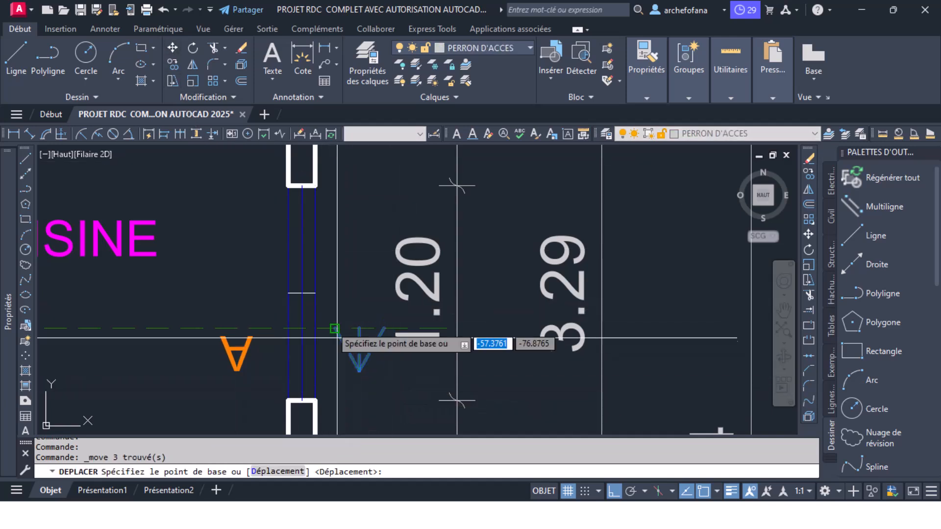
left_click(359, 371)
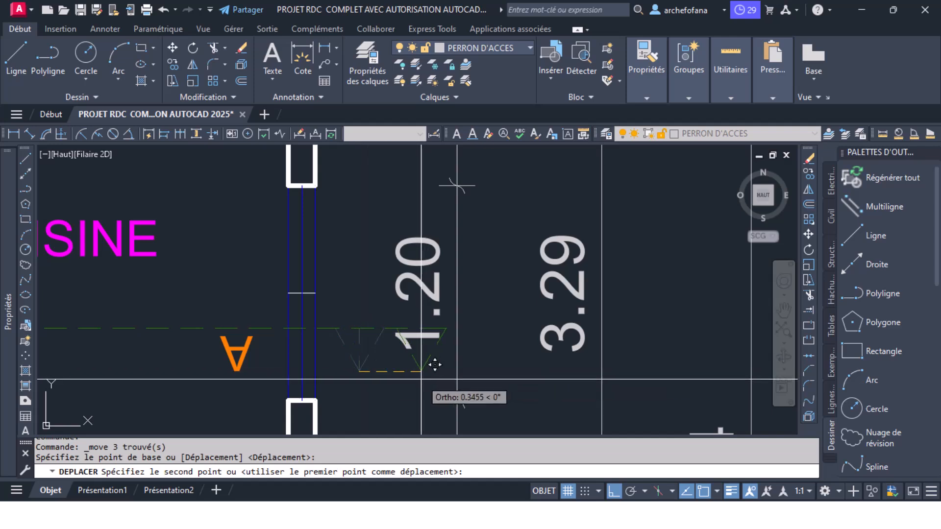
left_click(421, 379)
- Place the kitchen-side letter A below the section line, between the kitchen window and the arrowhead
left_click(231, 365)
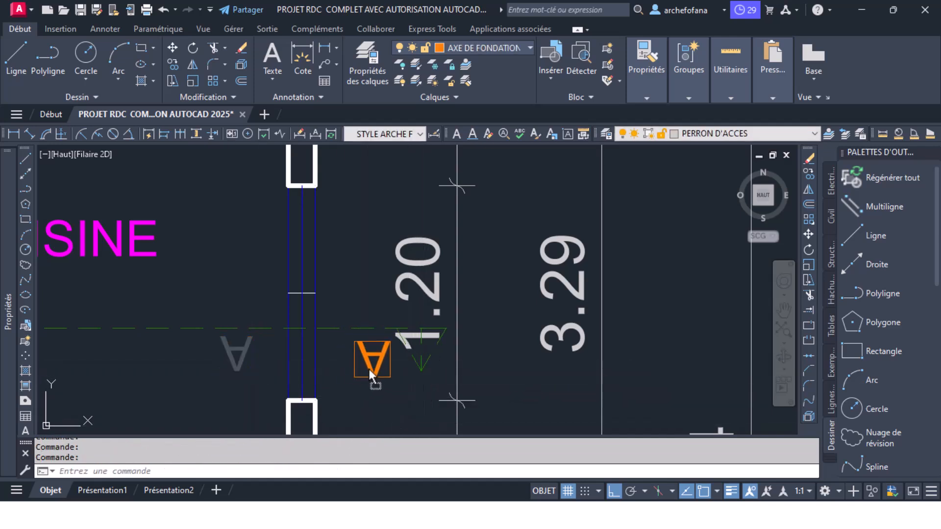
scroll(453, 337, "down", 4)
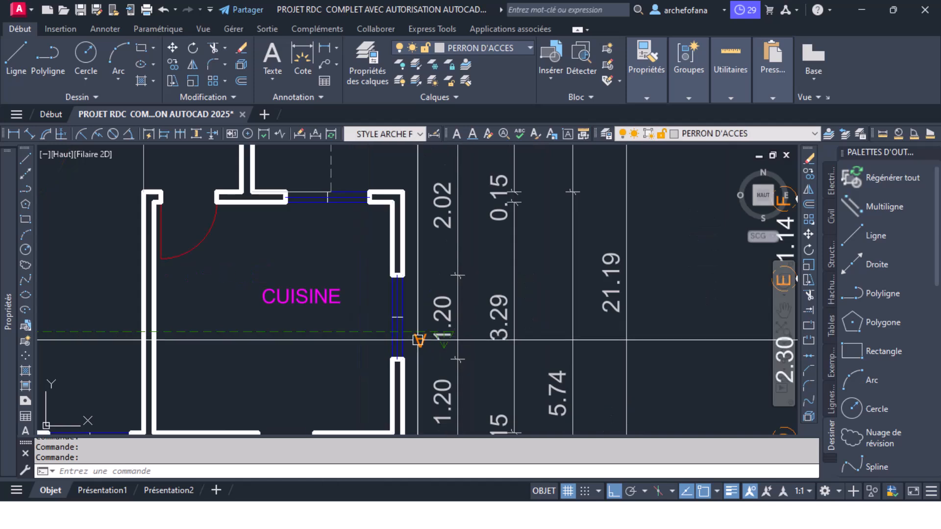
left_click(349, 333)
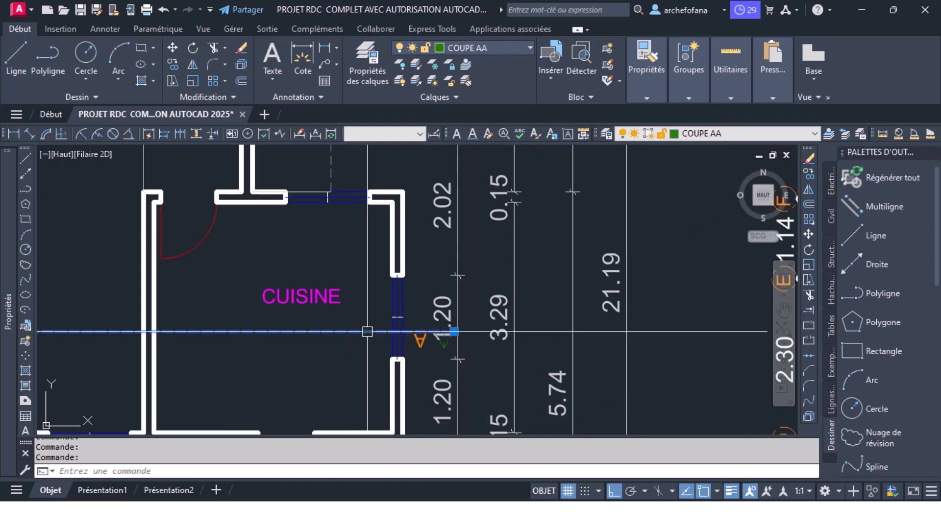
key("Escape")
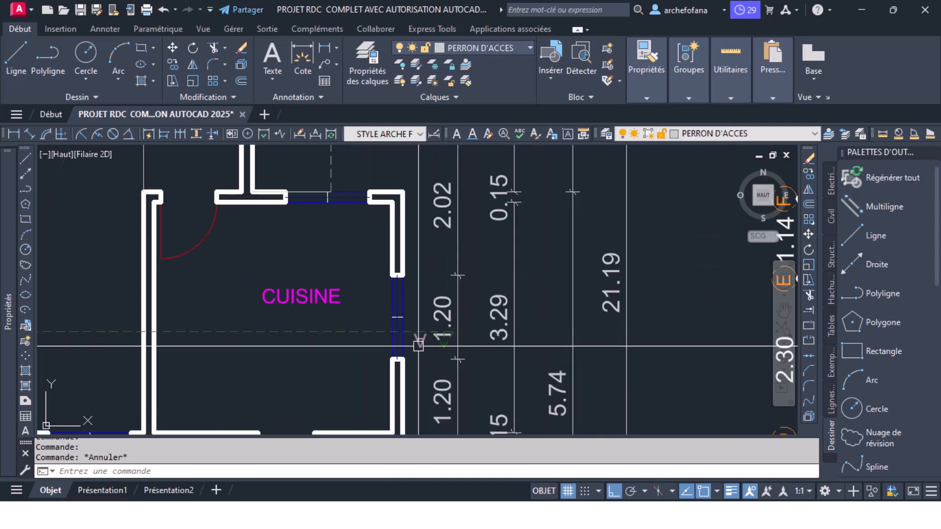
- Assign the letters A at both ends of the section line to the COUPE AA layer
left_click(475, 46)
left_click(467, 163)
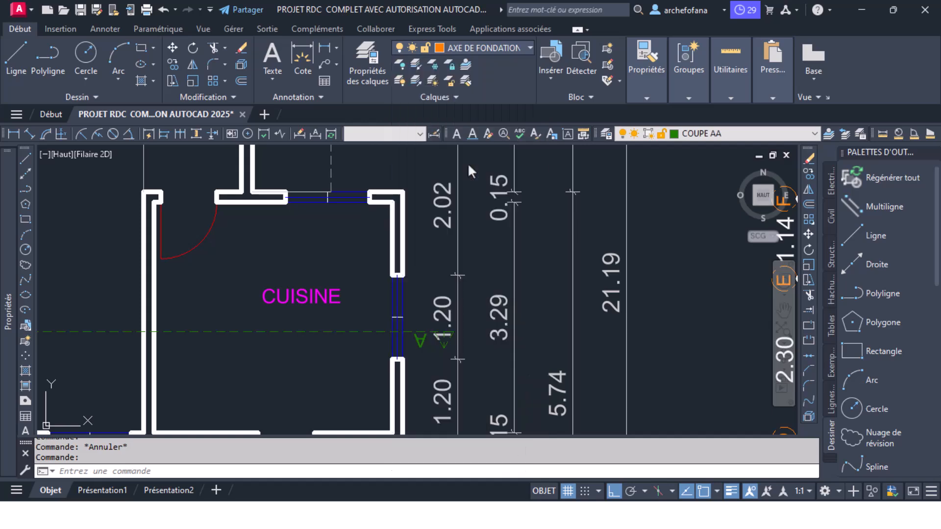
scroll(458, 281, "down", 5)
scroll(359, 310, "up", 8)
left_click(372, 308)
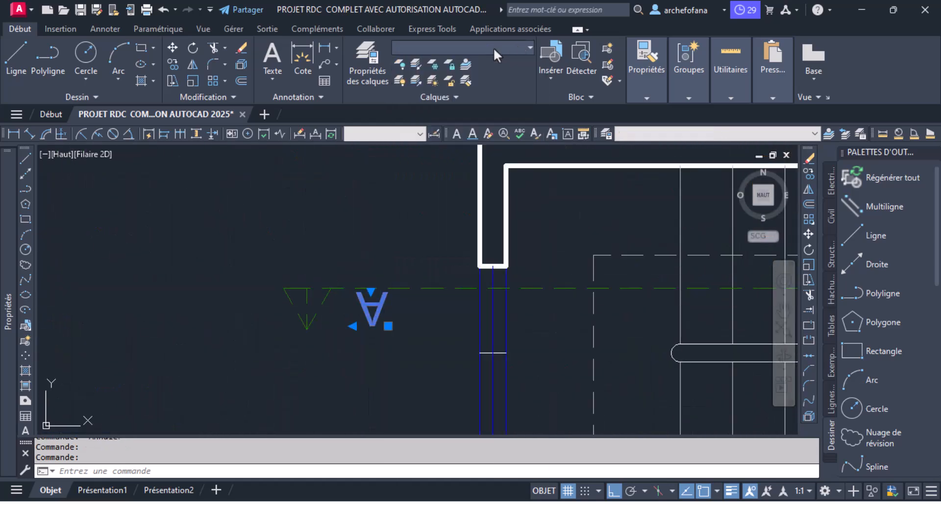
left_click(493, 46)
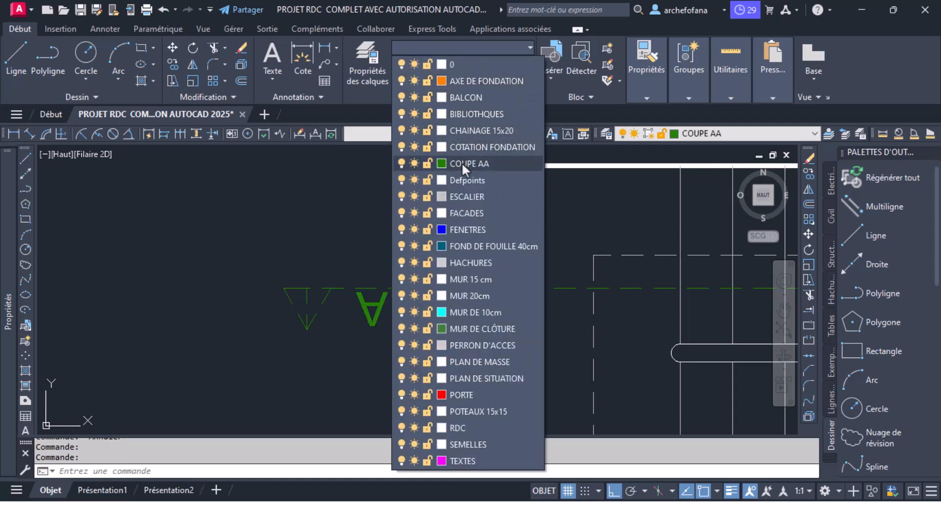
left_click(461, 163)
scroll(281, 248, "down", 6)
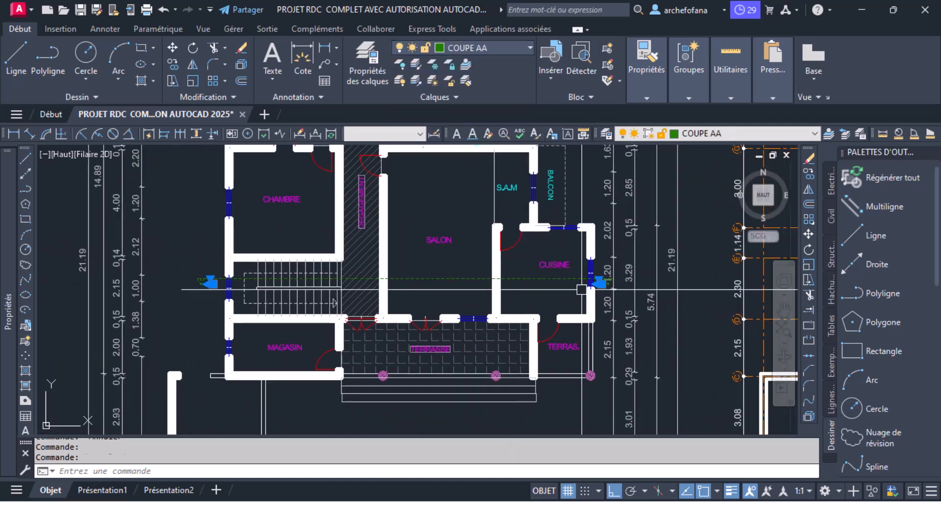
key("ctrl+z")
key("ctrl+z")
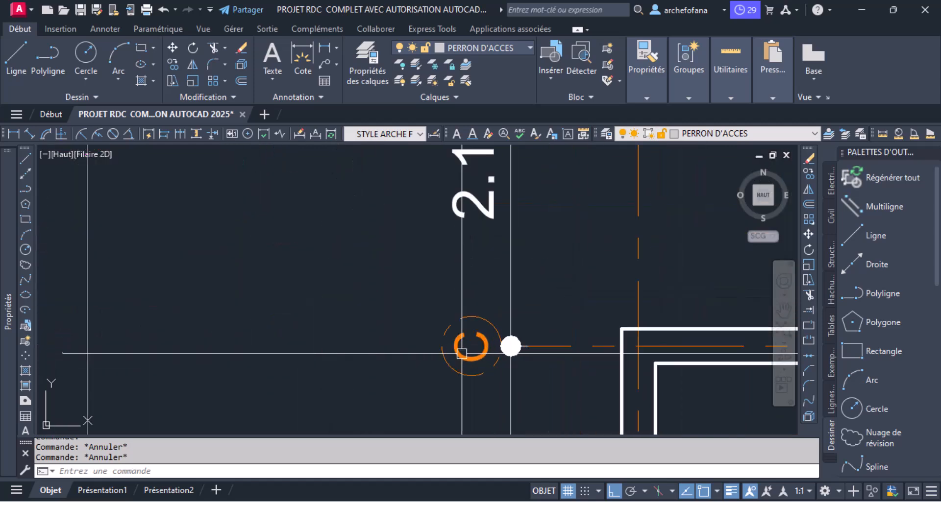
- Clear the selection of the foundation plan's axis letter A and save the drawing
scroll(462, 352, "down", 5)
scroll(441, 343, "up", 8)
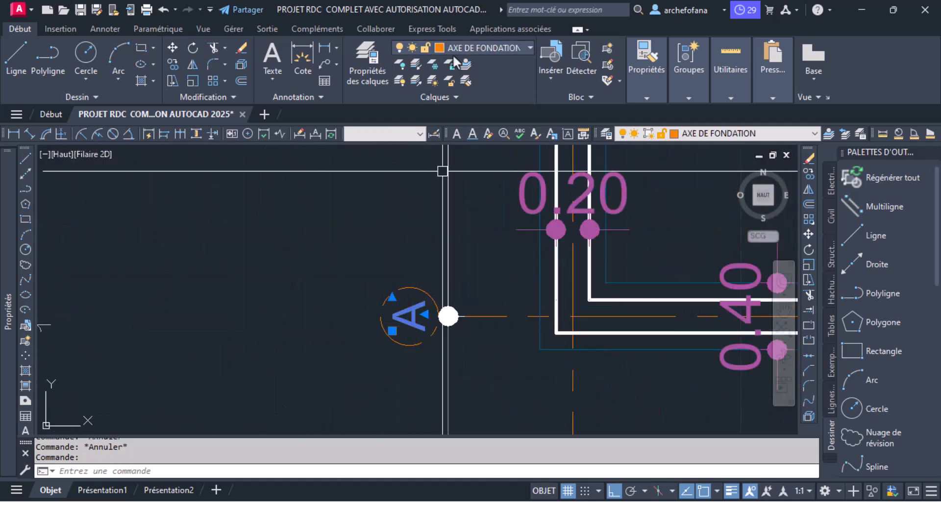
key("ctrl+z")
scroll(292, 241, "down", 5)
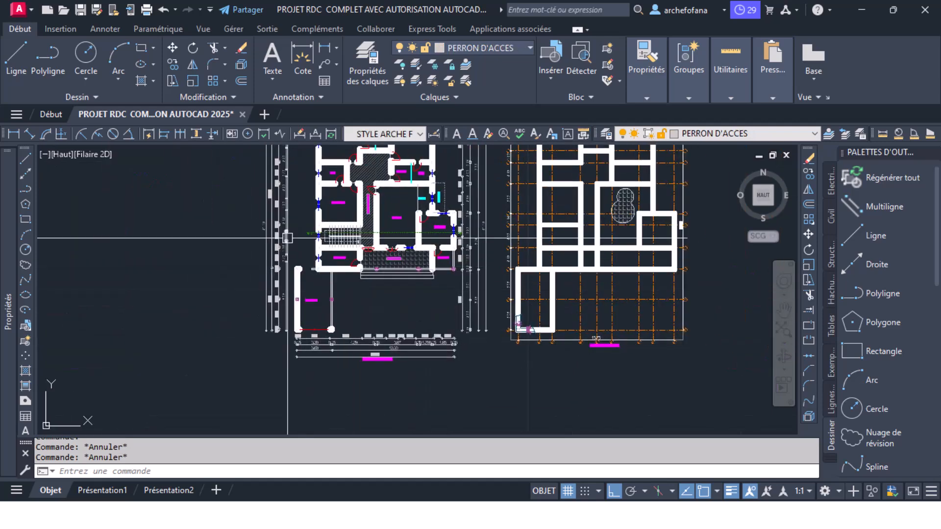
key("ctrl+s")
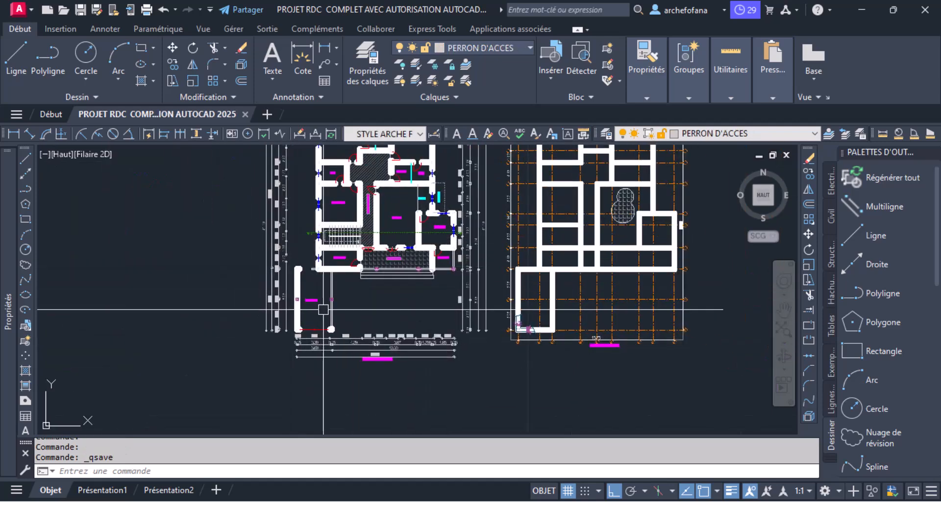
scroll(441, 275, "down", 4)
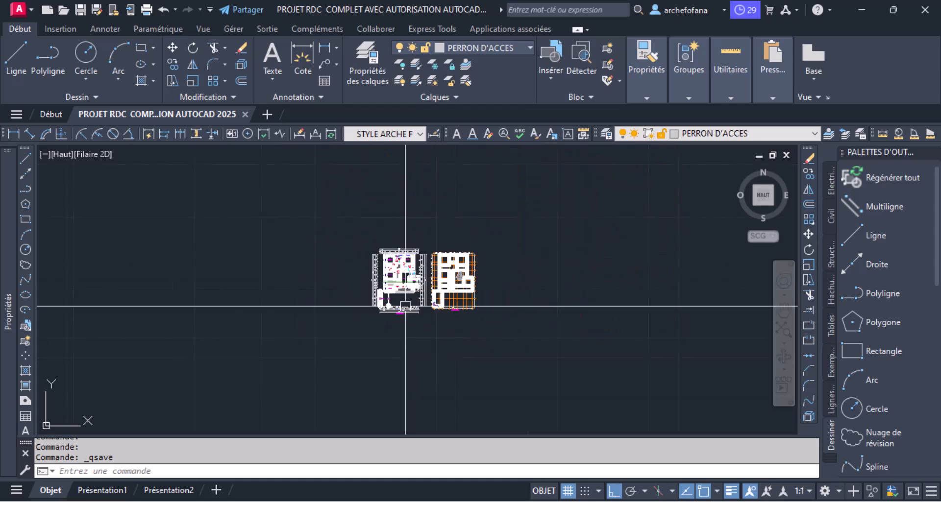
left_click(892, 10)
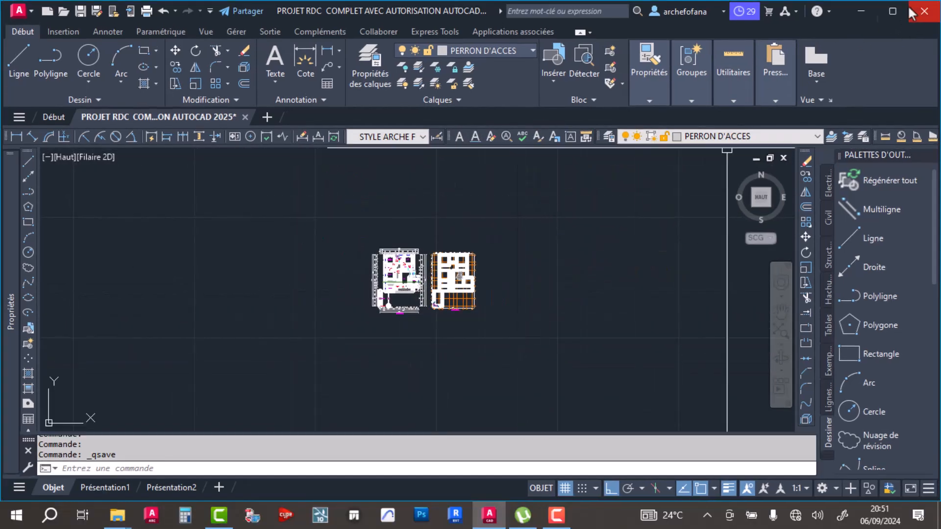
left_click(890, 11)
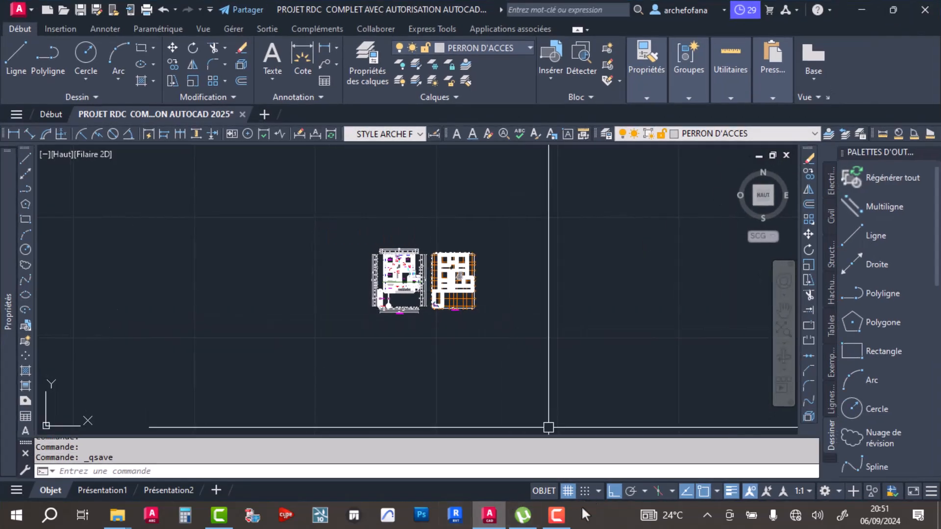
left_click(494, 522)
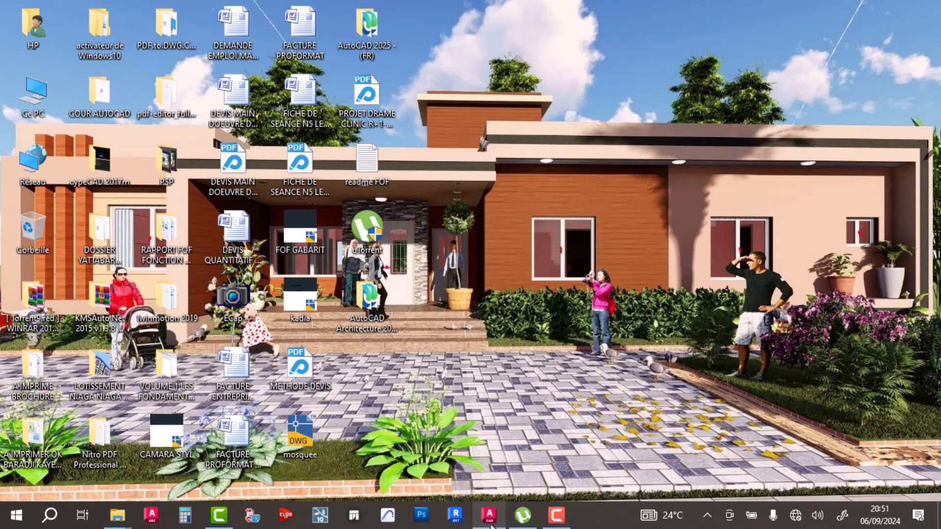
left_click(492, 520)
scroll(395, 310, "up", 10)
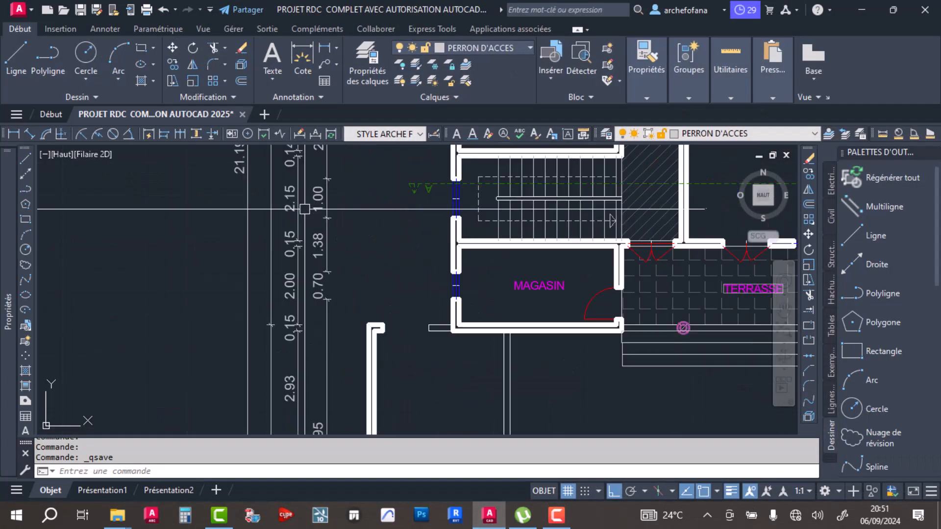
scroll(405, 170, "up", 6)
left_click(532, 178)
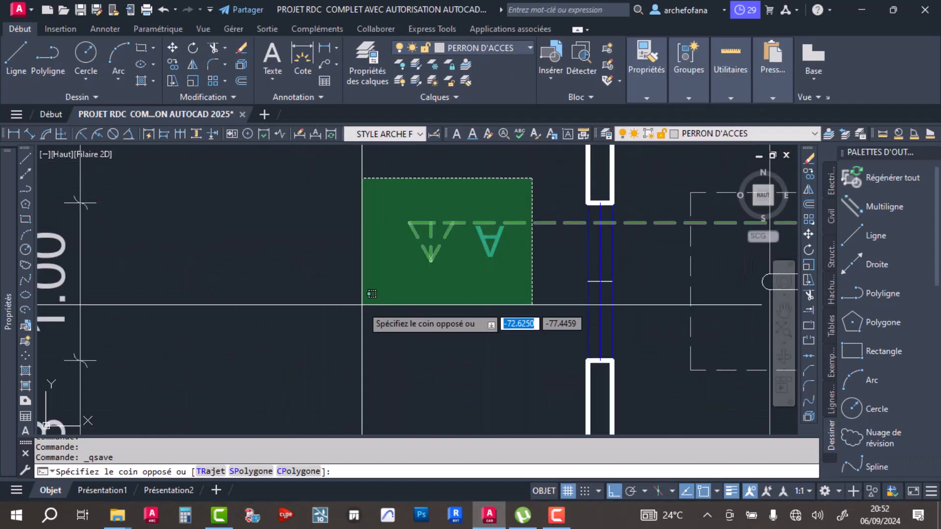
left_click(363, 305)
scroll(402, 231, "down", 5)
key("Escape")
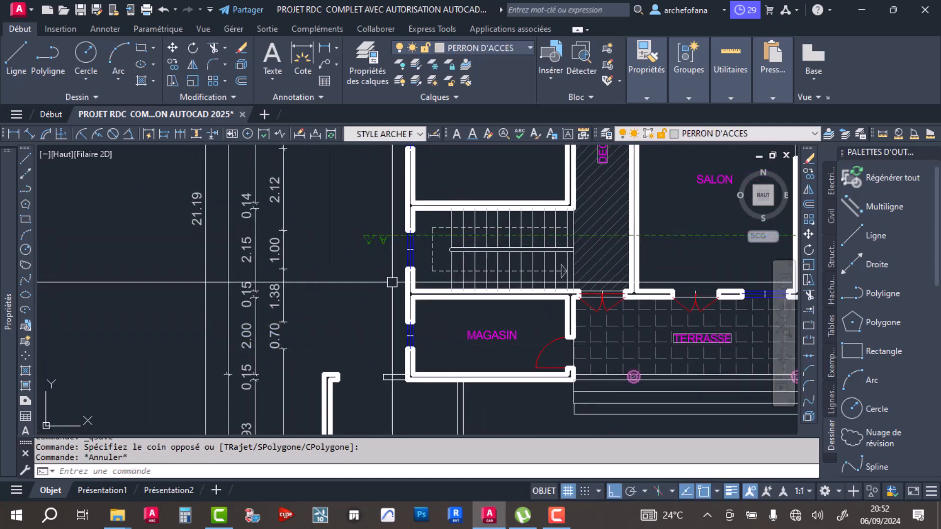
middle_click_drag(392, 281, 423, 264)
scroll(360, 264, "up", 3)
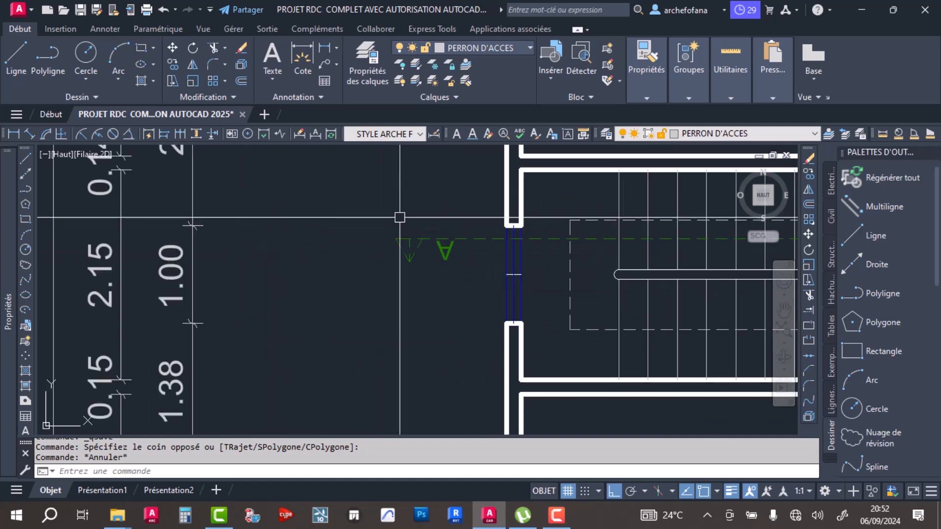
scroll(399, 217, "down", 5)
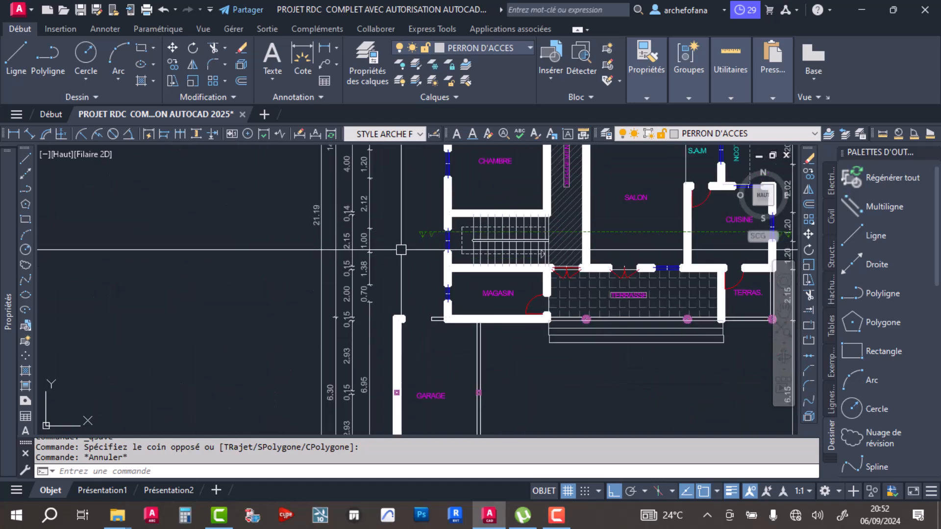
left_click(407, 210)
left_click(431, 258)
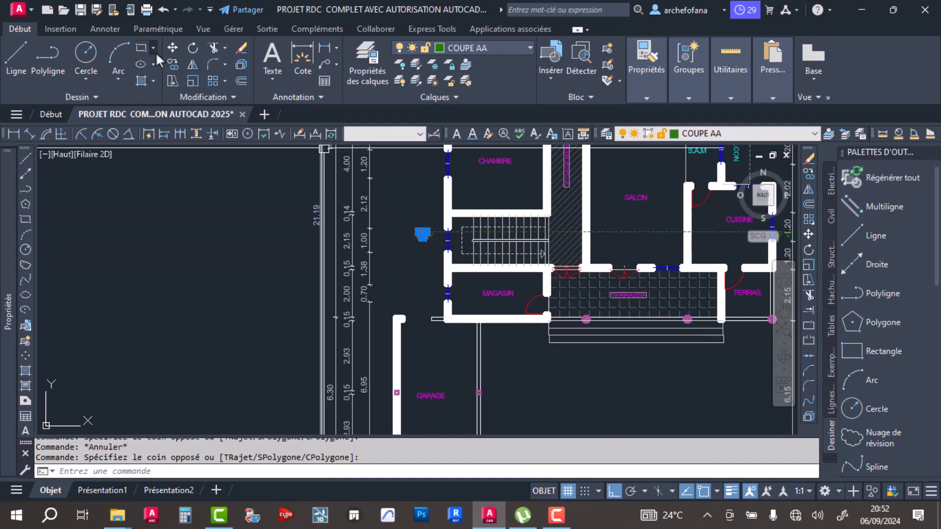
left_click(172, 50)
scroll(390, 246, "up", 4)
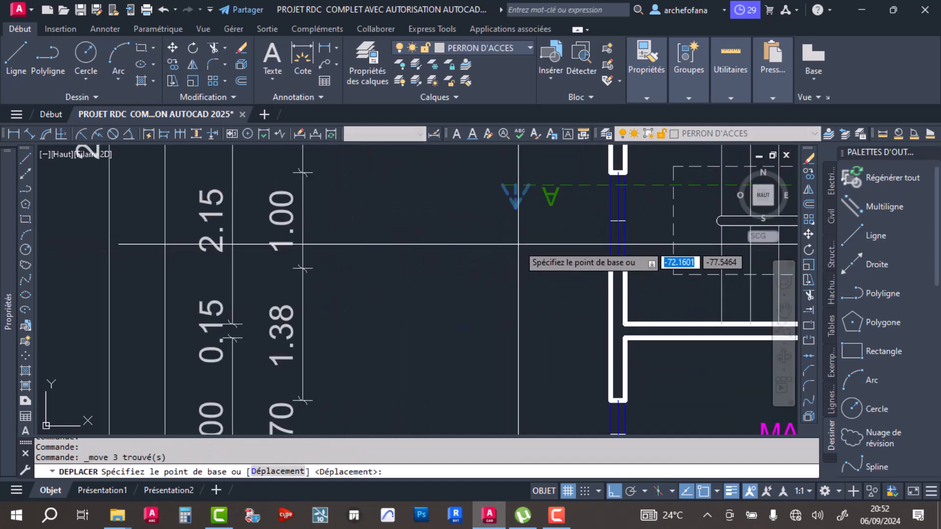
key("Escape")
- Move the stair-side arrowhead and letter A of section AA about 1.83 m horizontally outward
left_click(563, 205)
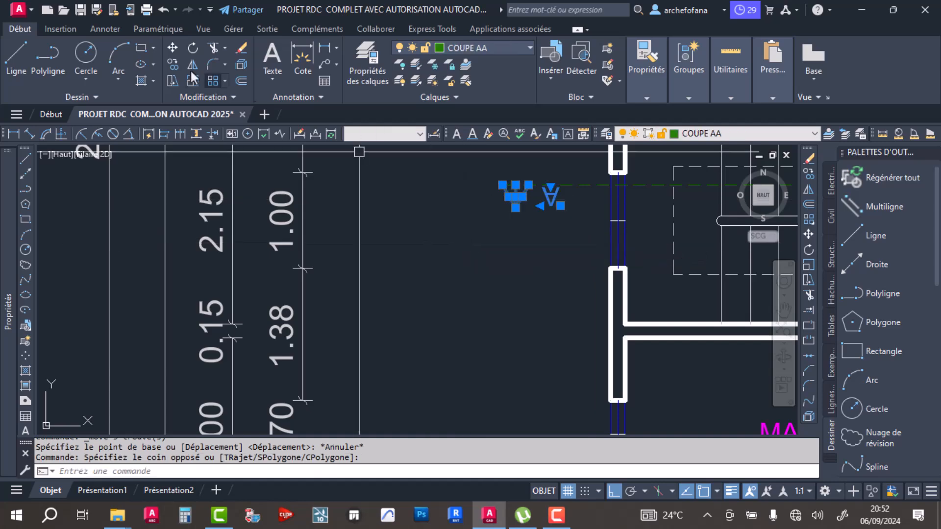
left_click(525, 245)
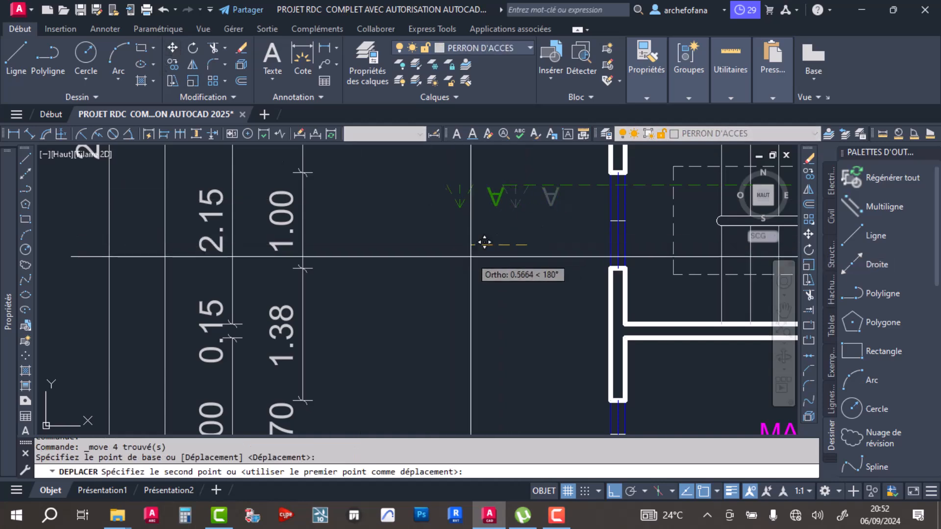
scroll(428, 257, "down", 2)
middle_click_drag(436, 242, 366, 202)
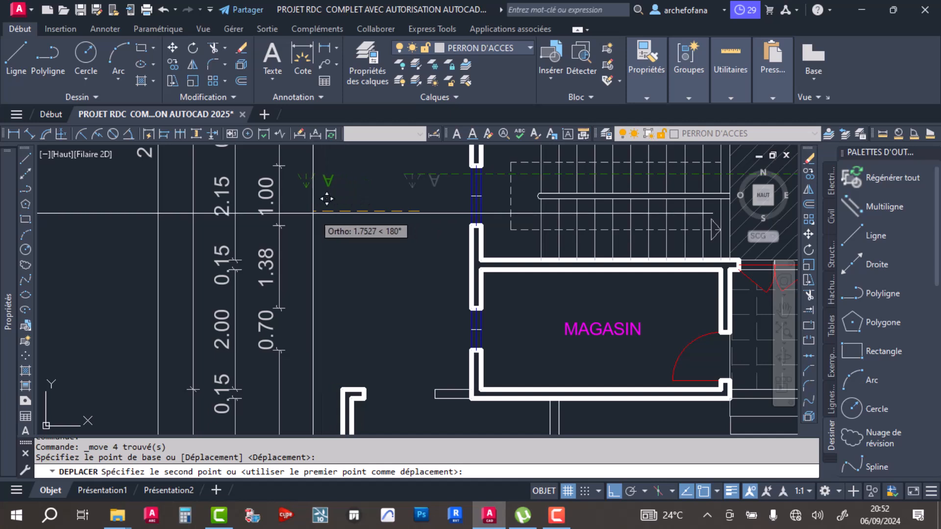
left_click(309, 213)
- Stretch the stair-side end of the section line about 1.83 m to the arrowhead's outer corner and save the drawing
left_click(412, 174)
left_click(404, 174)
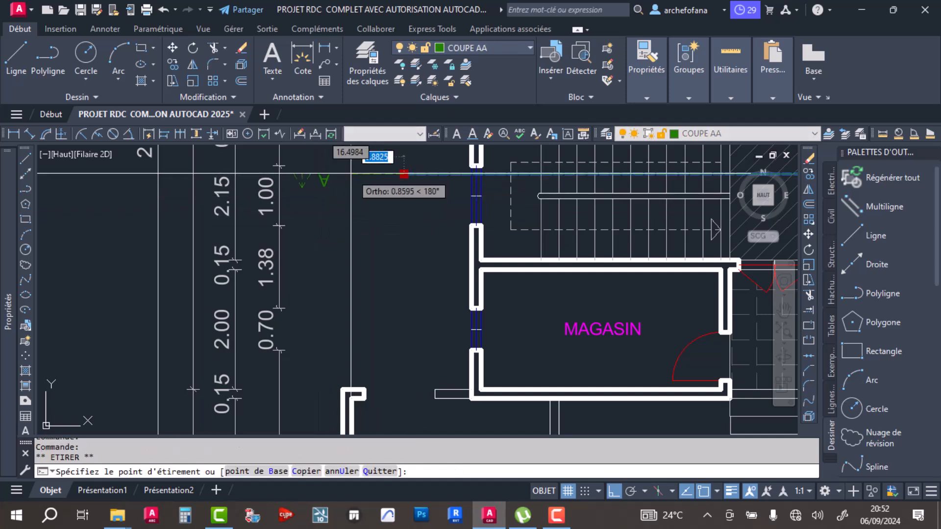
scroll(351, 173, "up", 6)
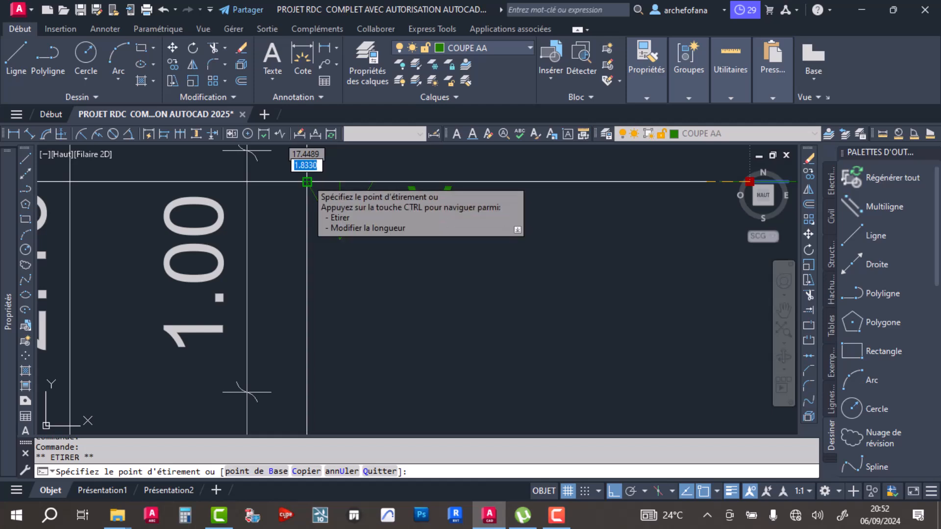
scroll(314, 184, "down", 6)
key("Escape")
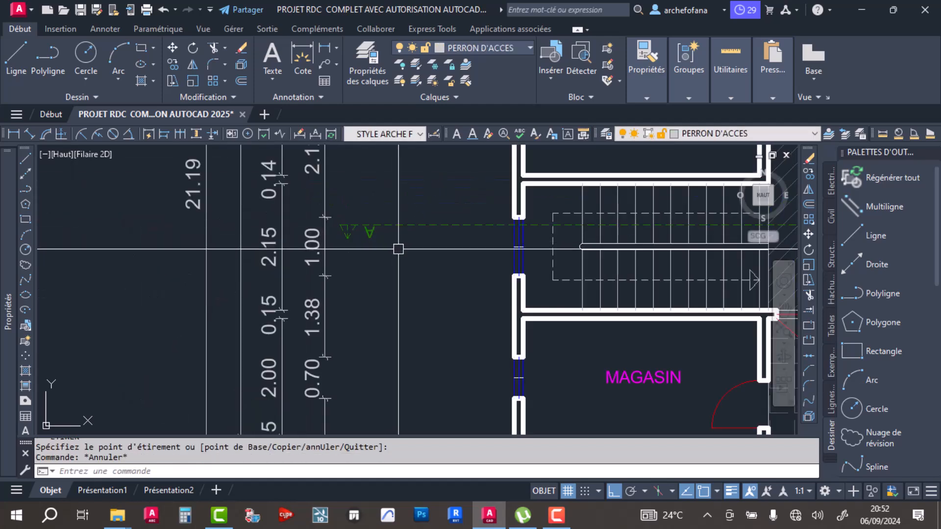
key("ctrl+s")
- Copy section line AA with its arrowheads and letters to the undimensioned plan, using the kitchen window's lower outer jamb corner as reference
scroll(396, 254, "down", 4)
mouse_move(355, 264)
middle_mouse_down()
mouse_move(379, 279)
mouse_move(291, 271)
middle_mouse_up()
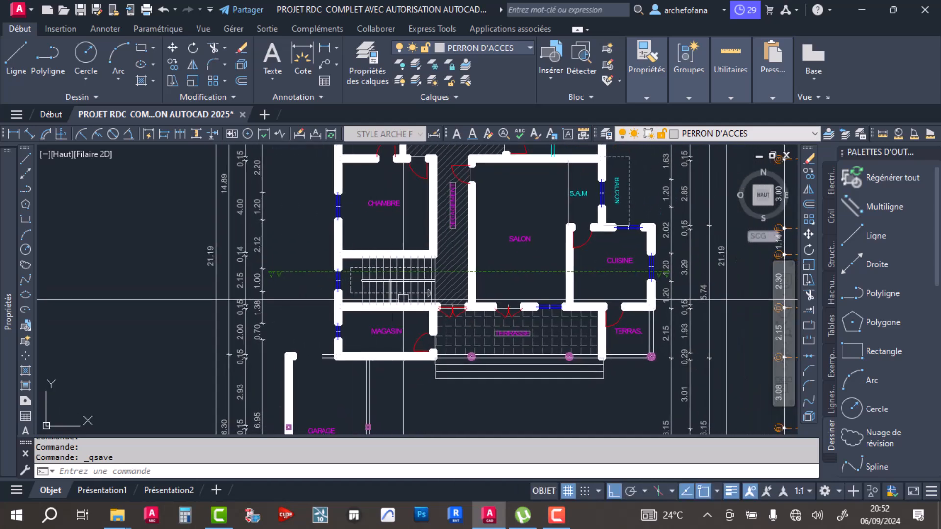
scroll(406, 288, "down", 4)
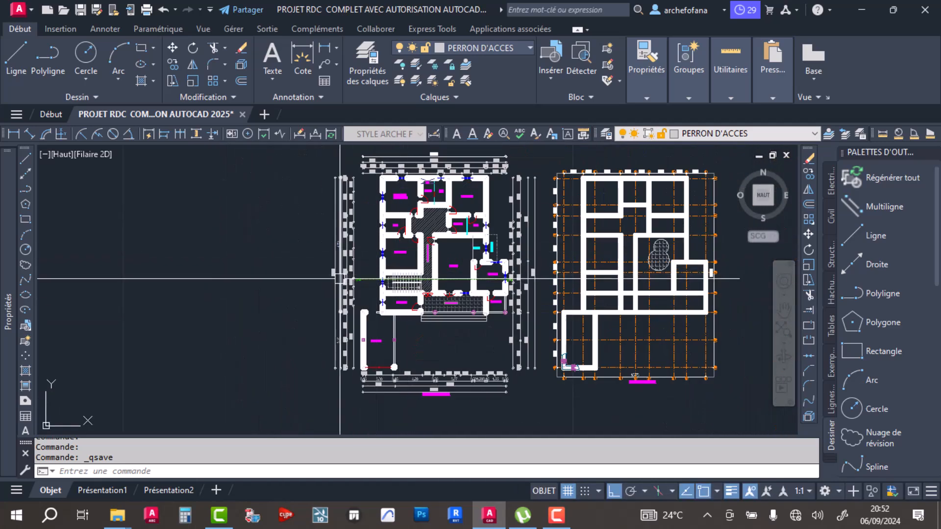
scroll(339, 278, "up", 6)
left_click(389, 256)
left_click(346, 307)
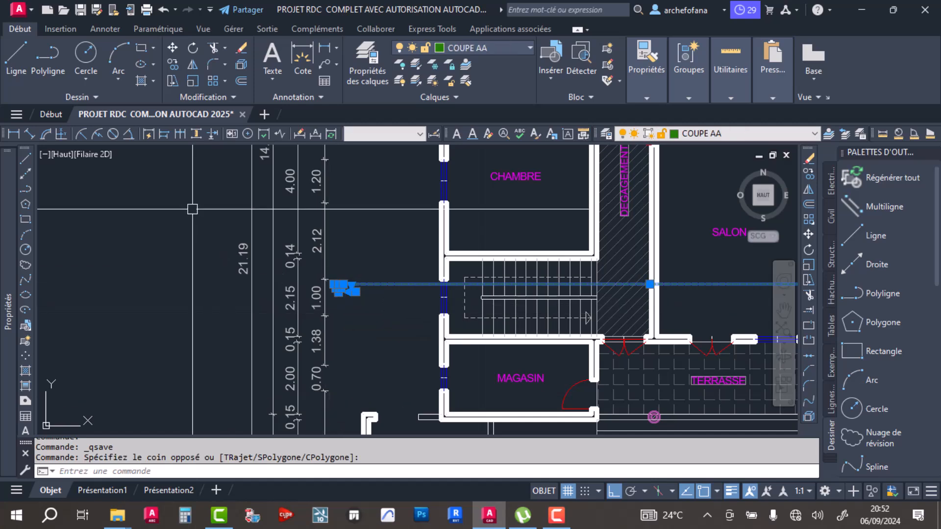
middle_click_drag(765, 314, 403, 311)
middle_click_drag(735, 285, 517, 291)
scroll(402, 289, "up", 8)
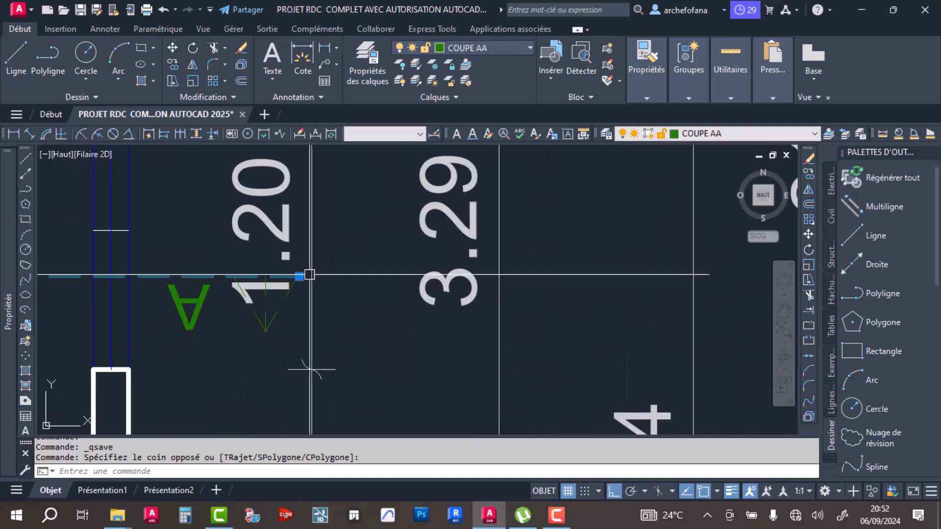
left_click(287, 307)
left_click(184, 346)
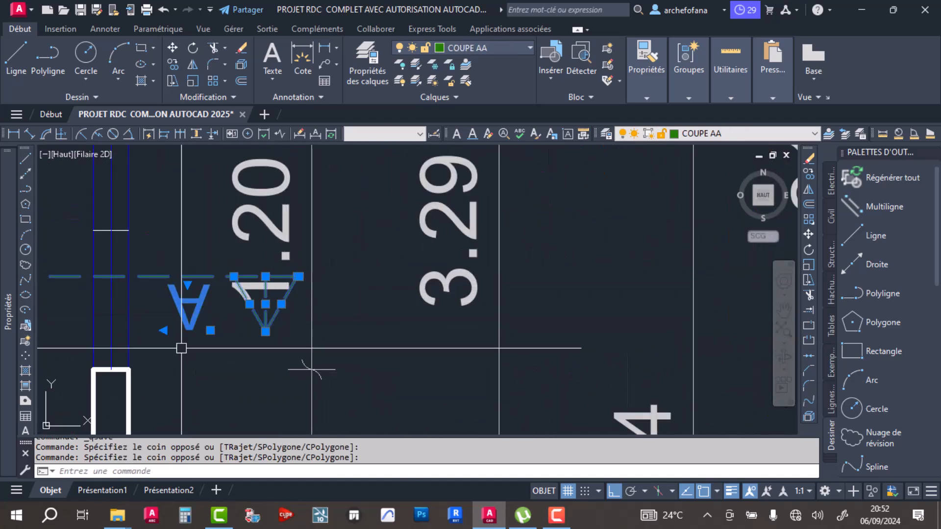
left_click(173, 63)
left_click(129, 368)
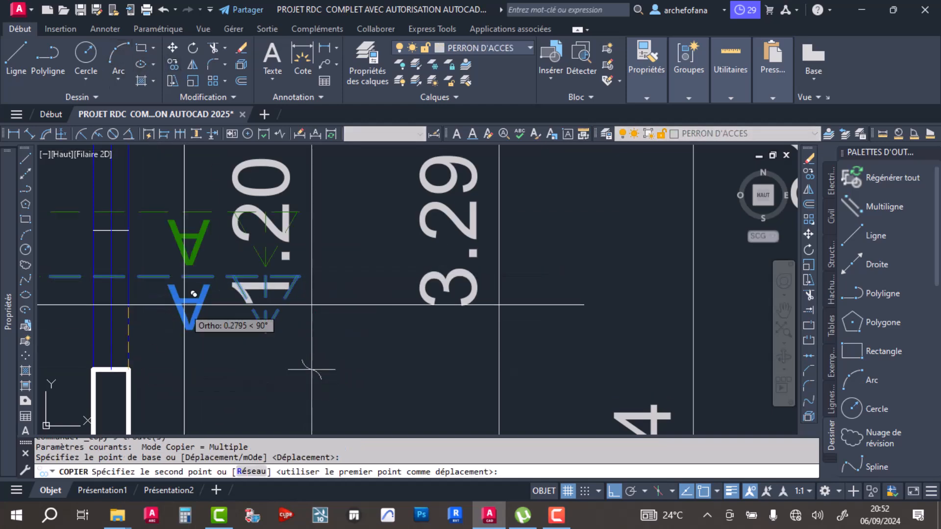
scroll(178, 322, "down", 15)
scroll(613, 230, "up", 12)
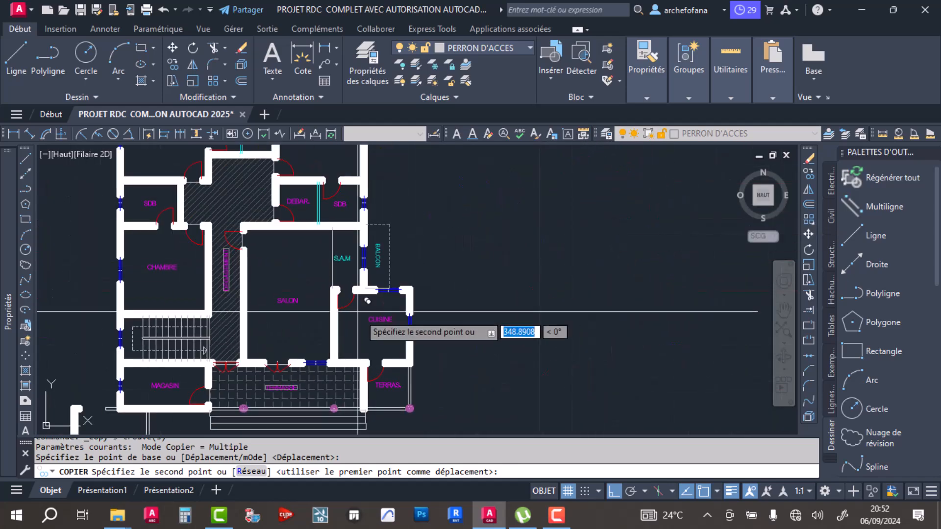
scroll(367, 301, "up", 6)
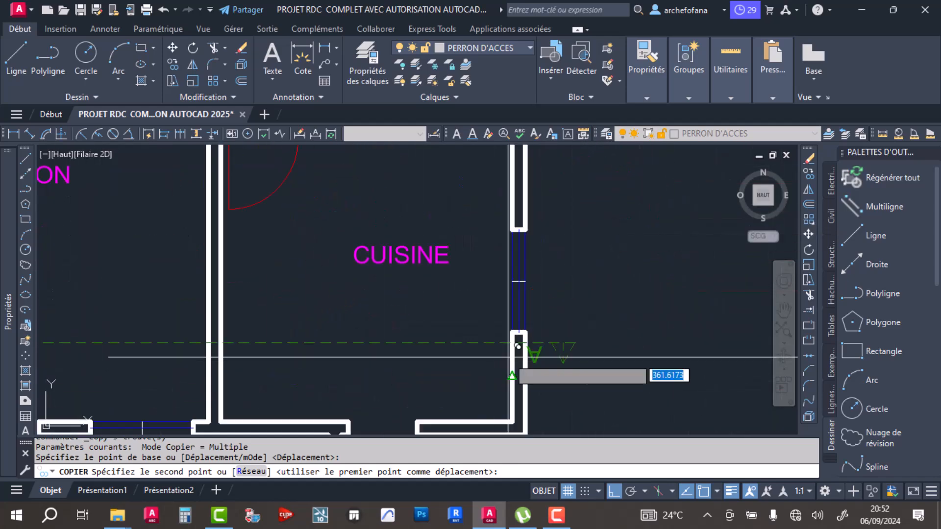
left_click(525, 333)
key("Return")
scroll(588, 229, "down", 8)
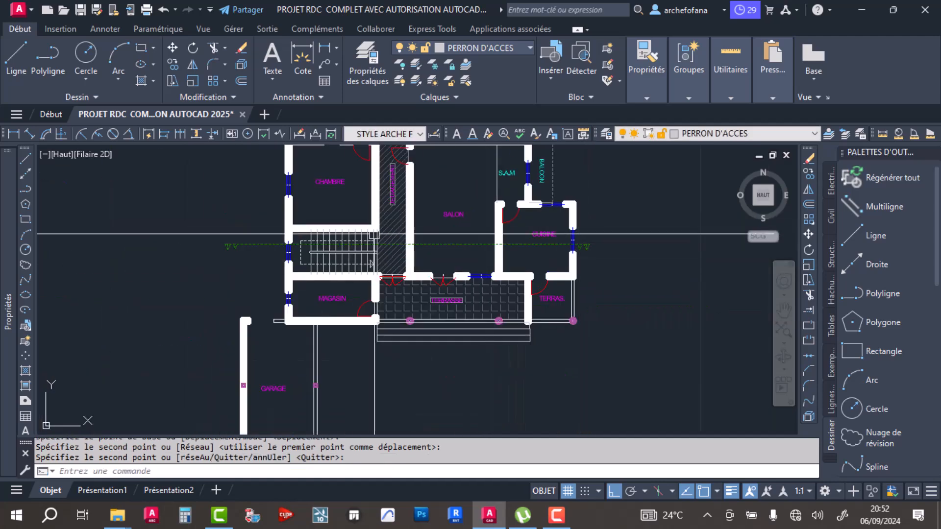
- Draw a horizontal line in the empty area below the undimensioned plan, extending beyond both sides of the building
middle_click_drag(342, 279, 321, 267)
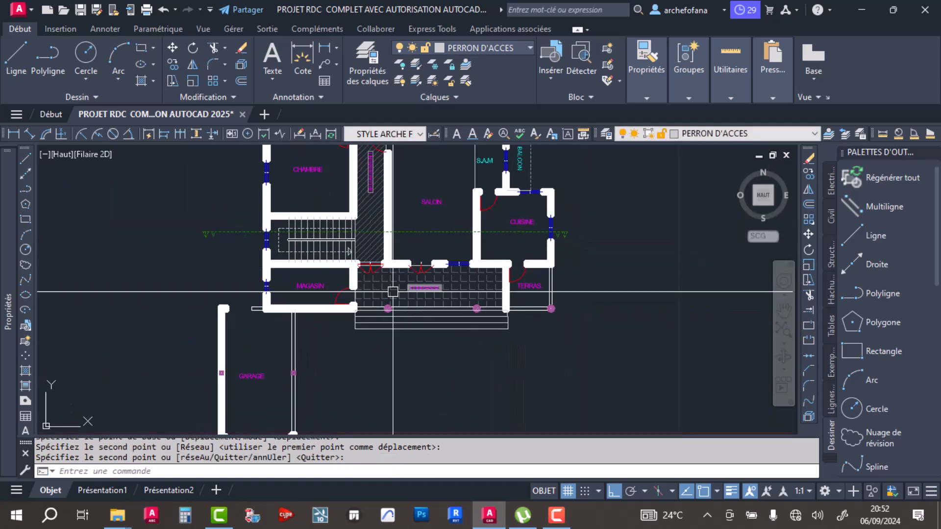
middle_click_drag(262, 268, 342, 206)
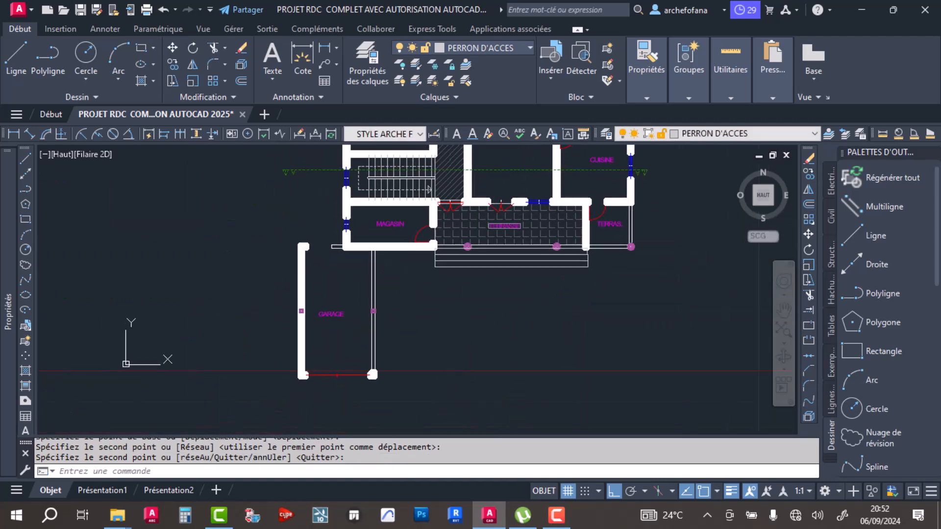
left_click(17, 58)
scroll(304, 315, "down", 3)
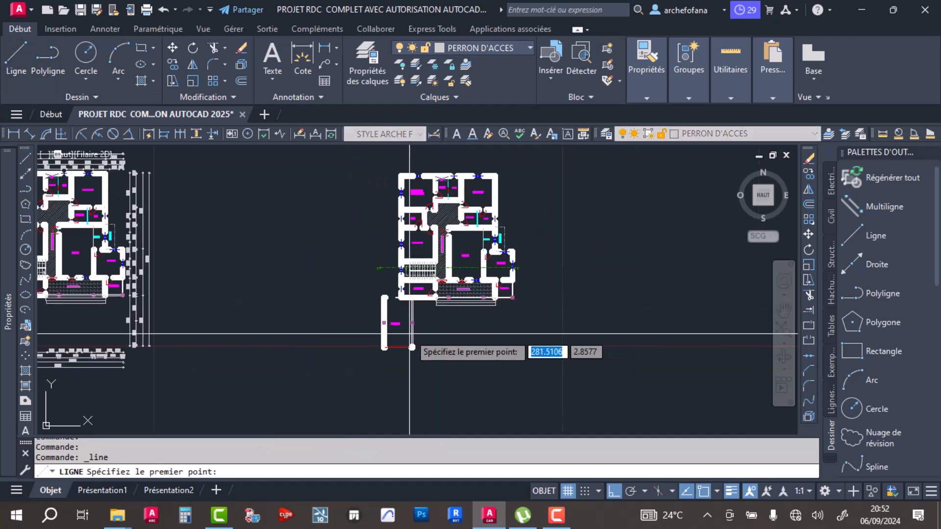
left_click(302, 333)
left_click(571, 343)
key("Return")
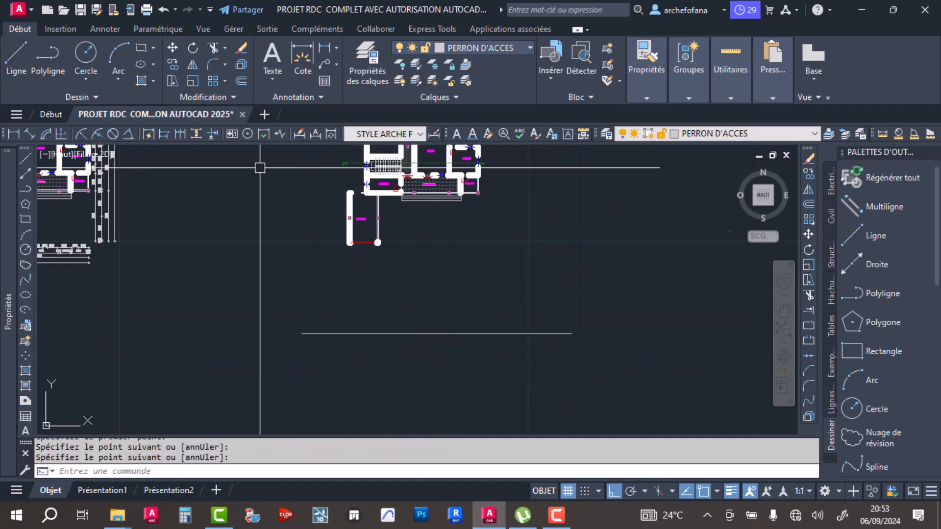
- Draw a vertical line upward from each end of the horizontal base line below the undimensioned plan
key("Return")
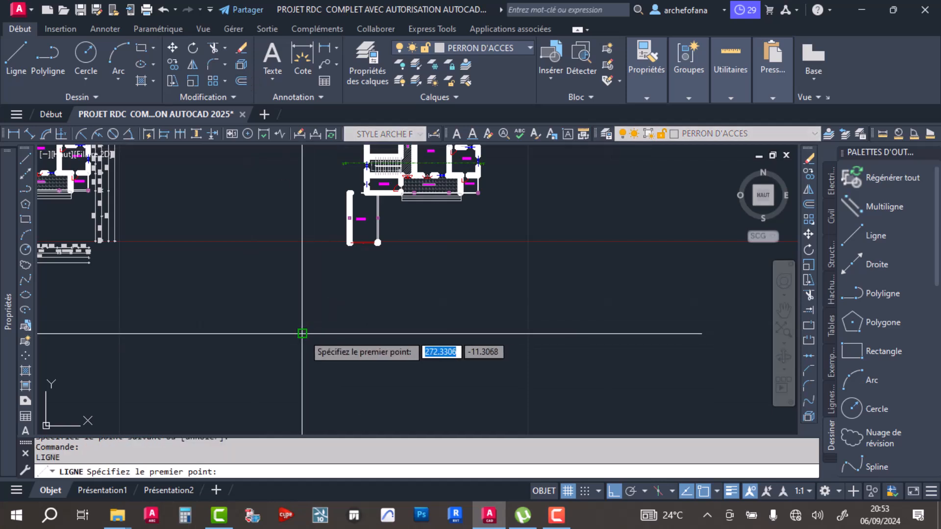
left_click(301, 334)
left_click(302, 214)
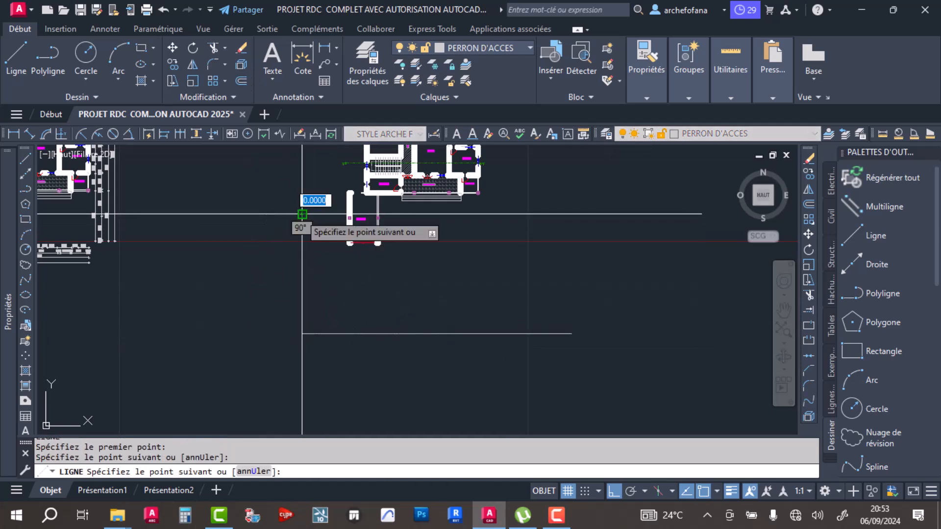
key("Return")
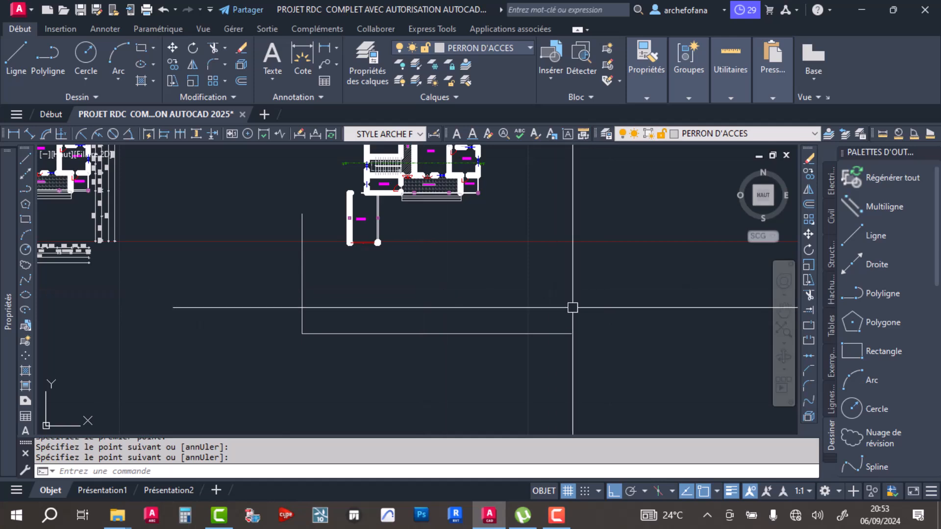
key("Return")
left_click(571, 334)
left_click(571, 202)
key("Return")
key("Escape")
key("Escape")
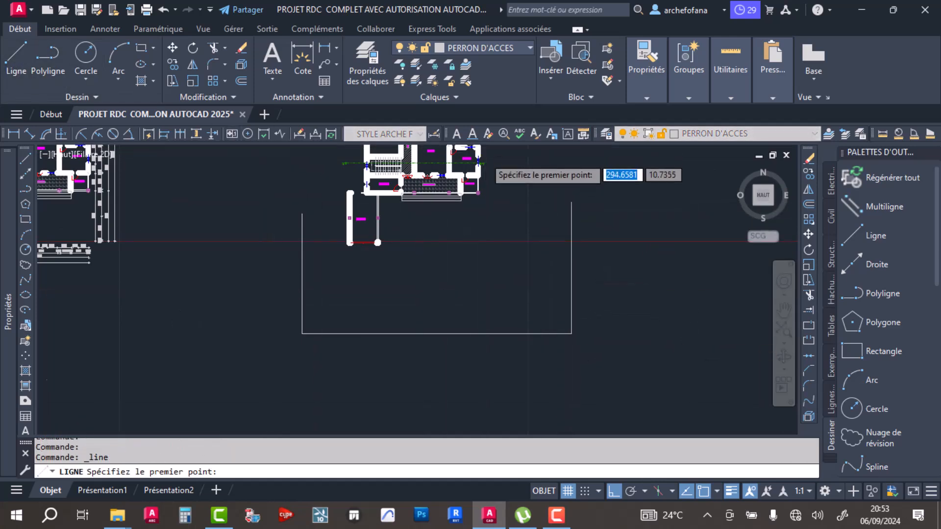
- Draw a vertical projection line from the kitchen window's lower outer jamb corner down past the base line
scroll(485, 162, "up", 8)
scroll(486, 297, "down", 4)
scroll(477, 301, "up", 2)
scroll(477, 301, "up", 2)
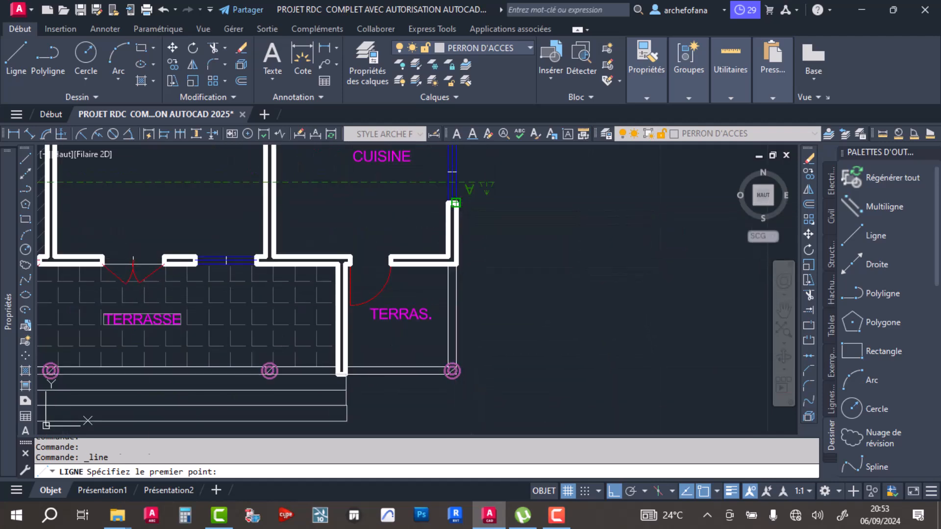
left_click(455, 202)
scroll(478, 315, "down", 5)
scroll(478, 373, "up", 5)
left_click(476, 393)
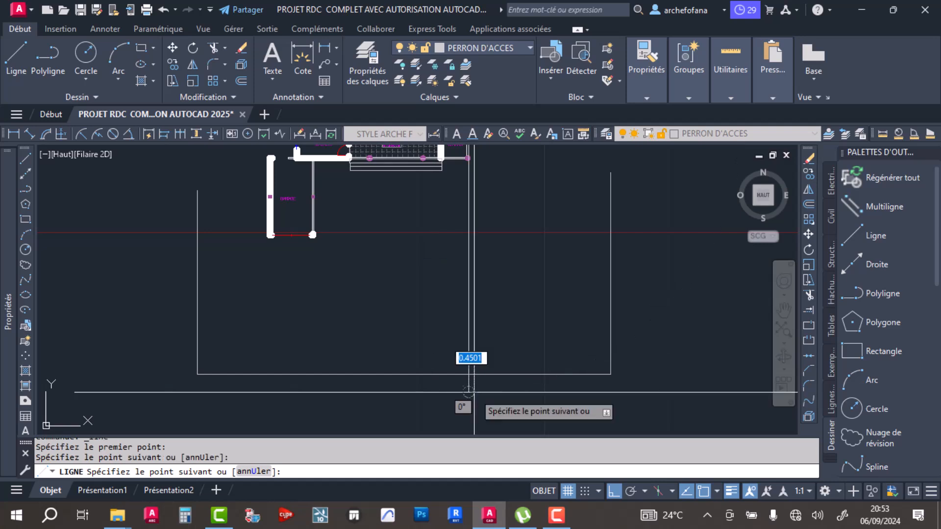
key("Return")
key("Return")
- Draw a vertical projection line from the garage's lower outer wall corner down past the base line
middle_click_drag(260, 256, 317, 291)
scroll(319, 289, "up", 7)
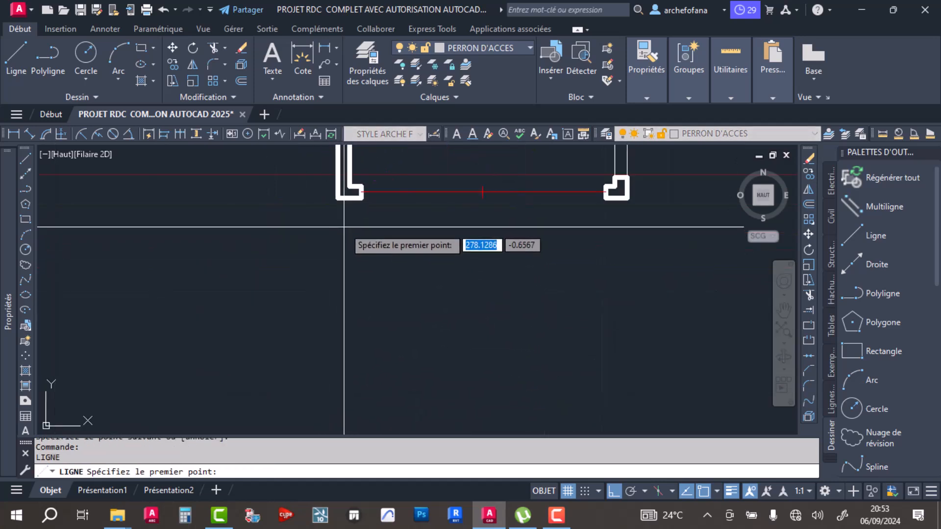
left_click(337, 198)
scroll(360, 290, "down", 7)
middle_click_drag(375, 352, 368, 220)
left_click(367, 339)
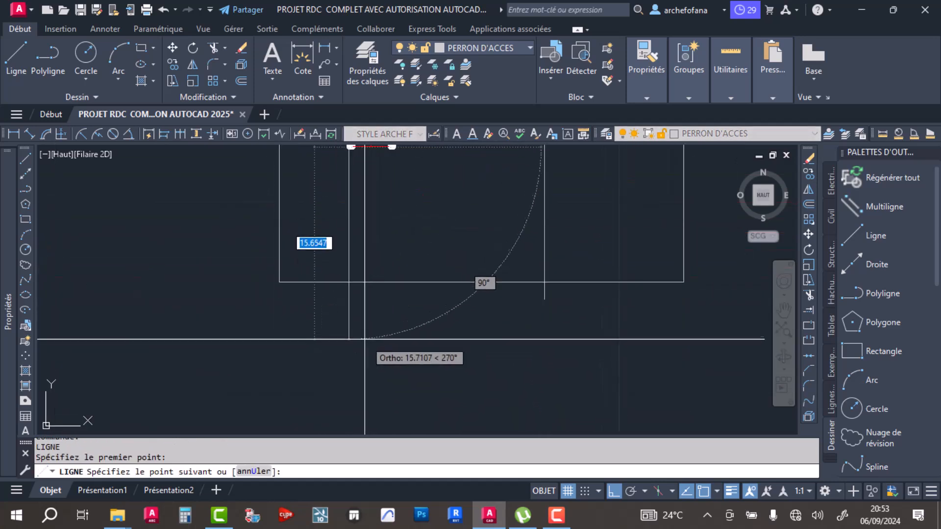
key("Return")
- Trim the projection lines below the base line and the base line's ends outside the two projection lines
left_click(458, 281)
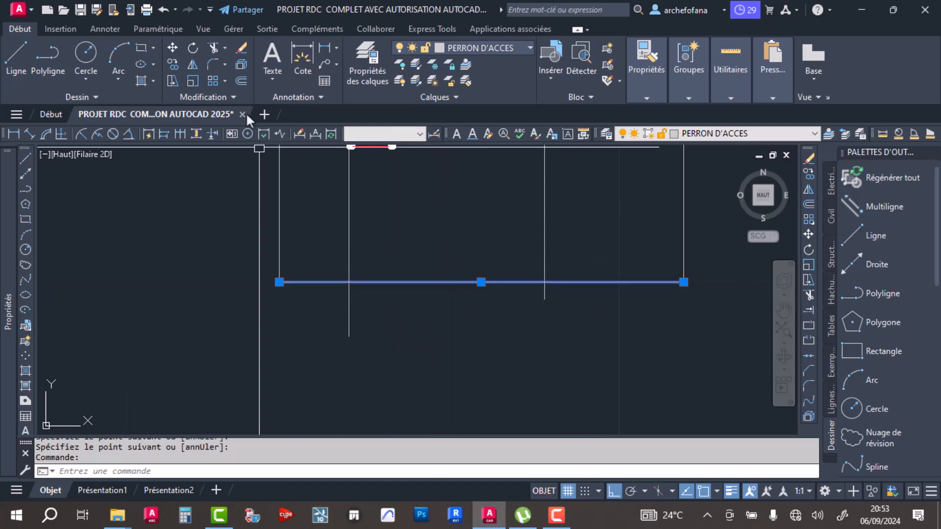
left_click(218, 53)
left_click_drag(561, 293, 322, 299)
key("Return")
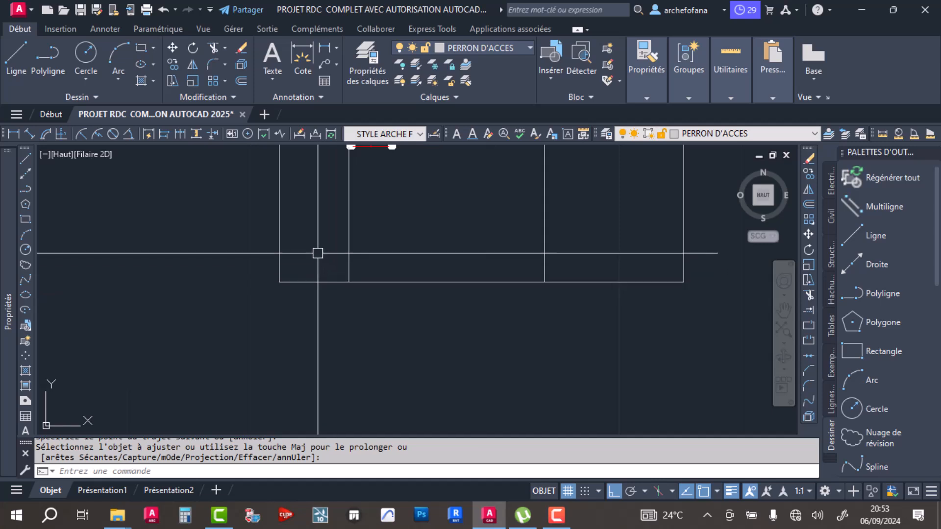
key("Return")
left_click(333, 280)
left_click(624, 279)
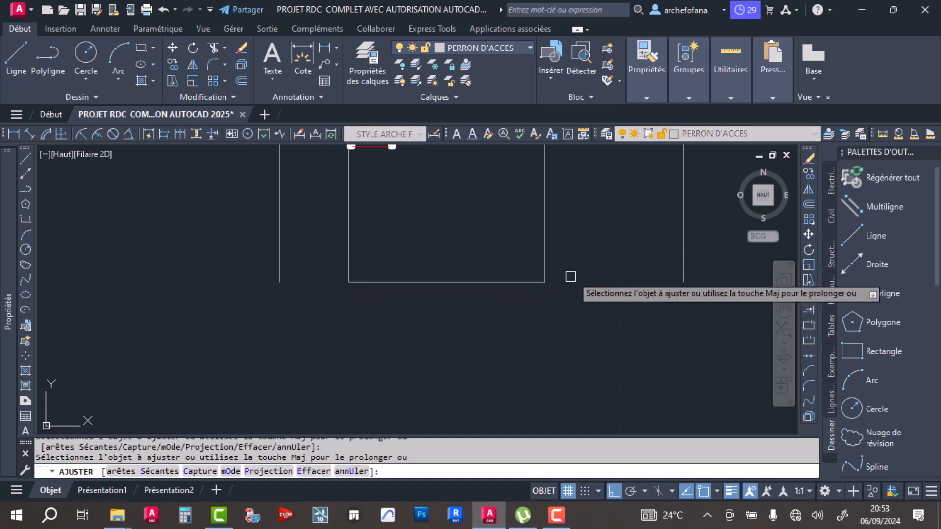
key("Return")
middle_click_drag(448, 256, 445, 256)
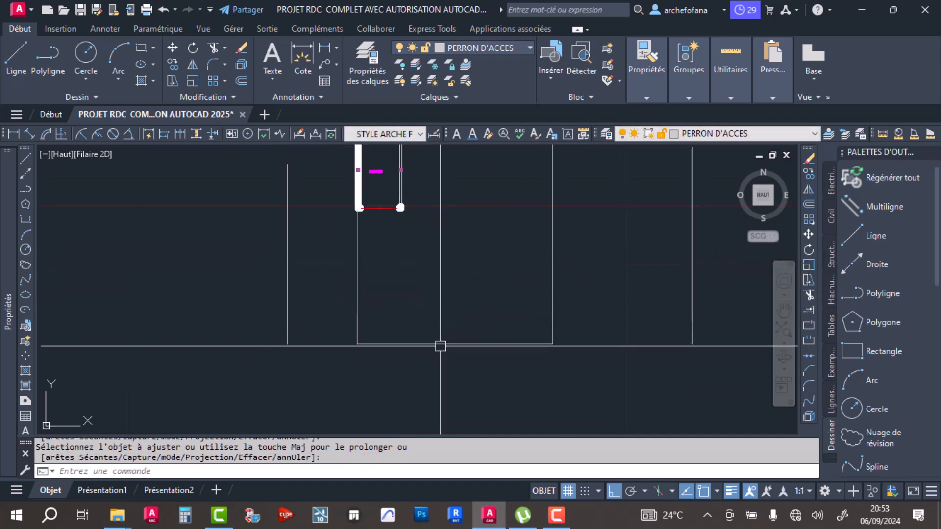
- Offset the base line 1 m upward between the projection lines
scroll(482, 294, "down", 4)
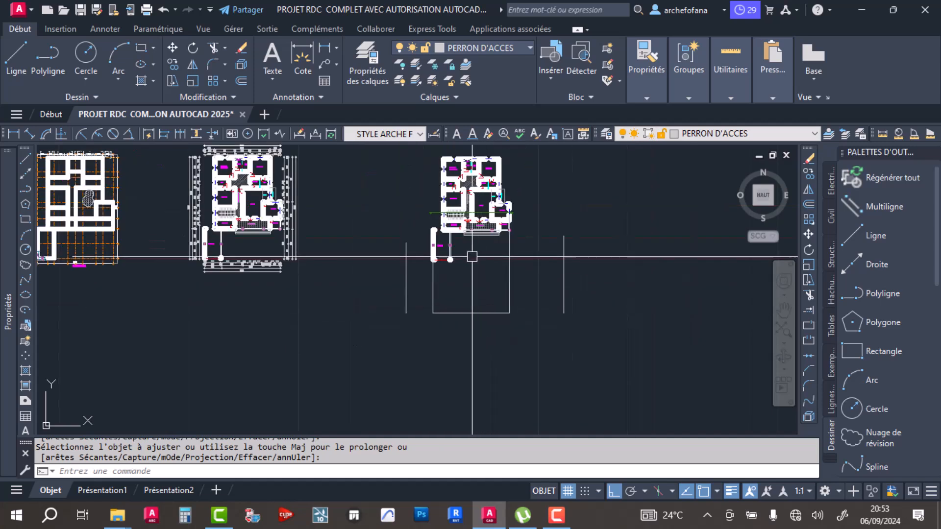
left_click(240, 80)
scroll(418, 319, "up", 5)
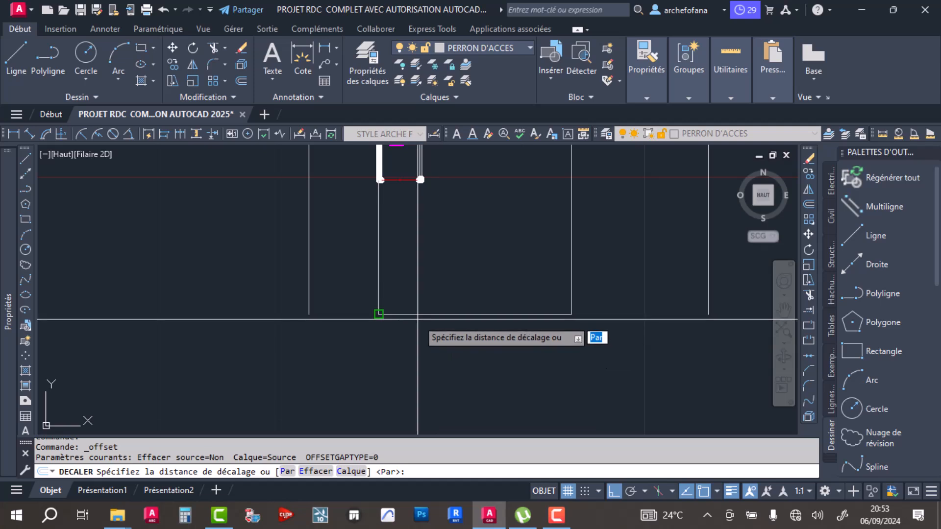
scroll(418, 319, "up", 3)
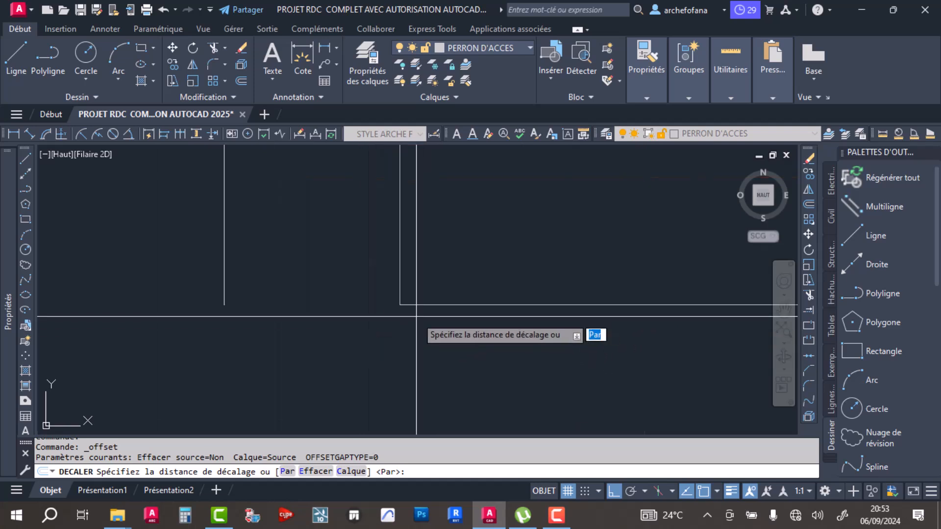
type("1")
key("Return")
left_click(458, 304)
left_click(450, 260)
key("Return")
middle_click_drag(445, 239, 422, 294)
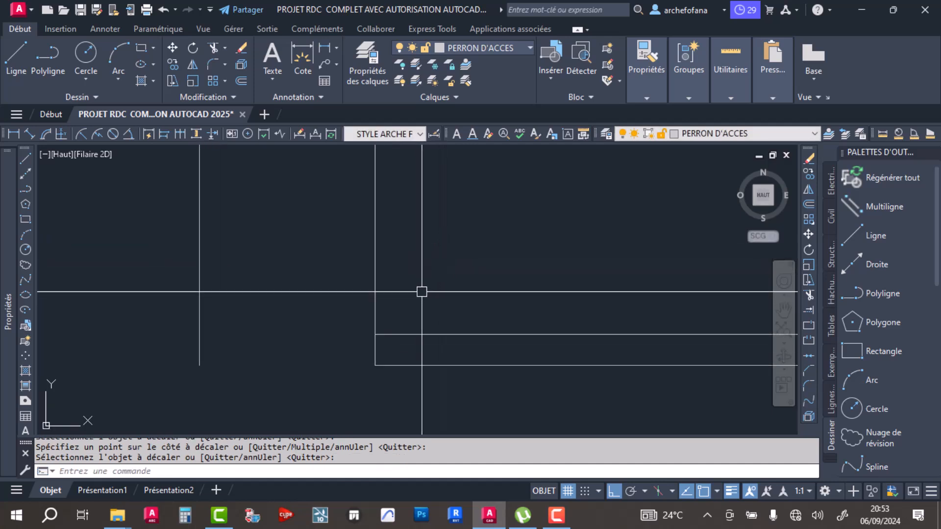
key("Return")
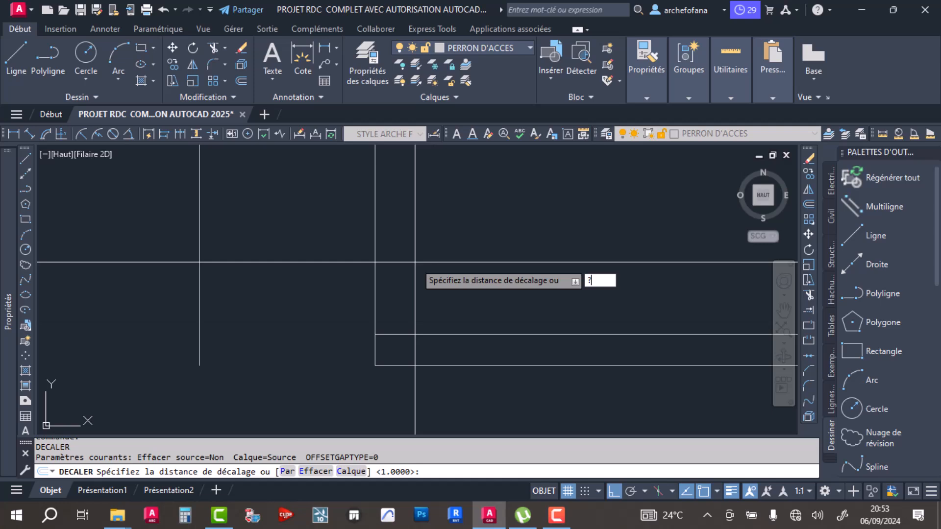
key("Return")
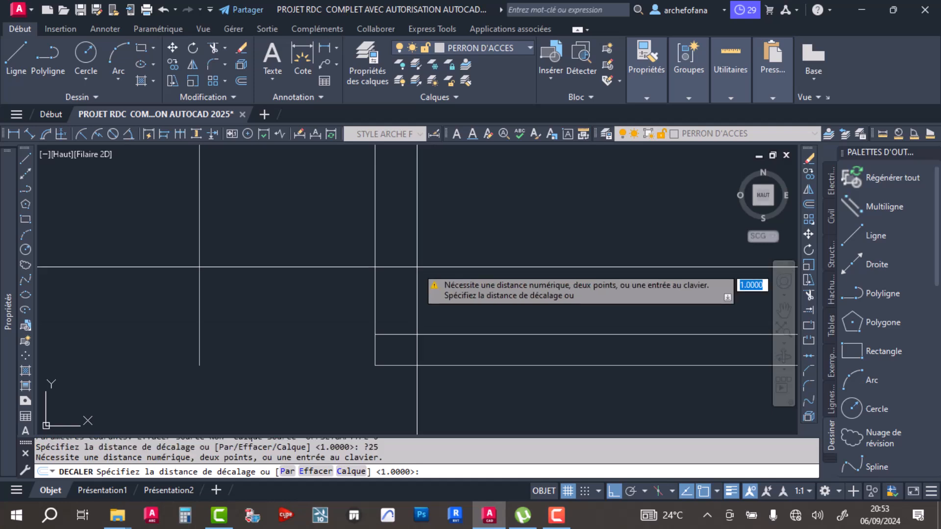
key("Escape")
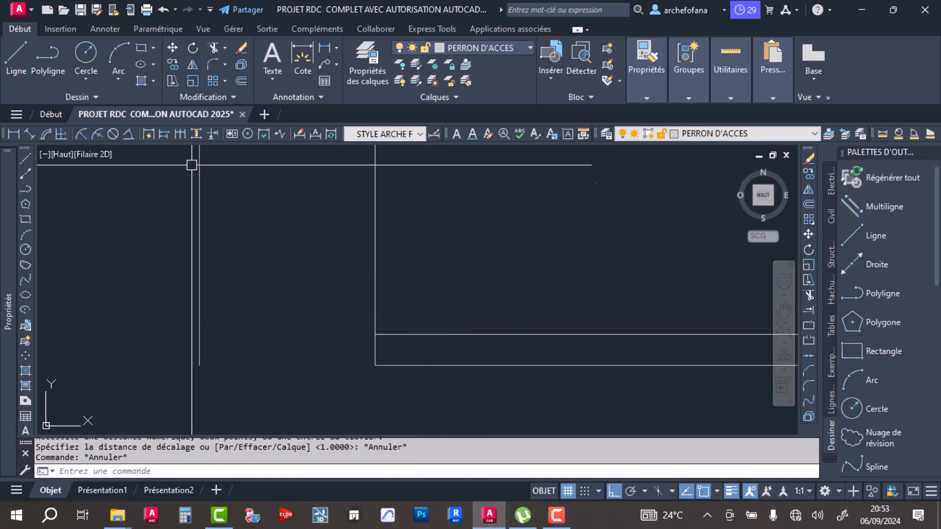
- Offset the upper horizontal line 0.25 m downward toward the base line
left_click(241, 81)
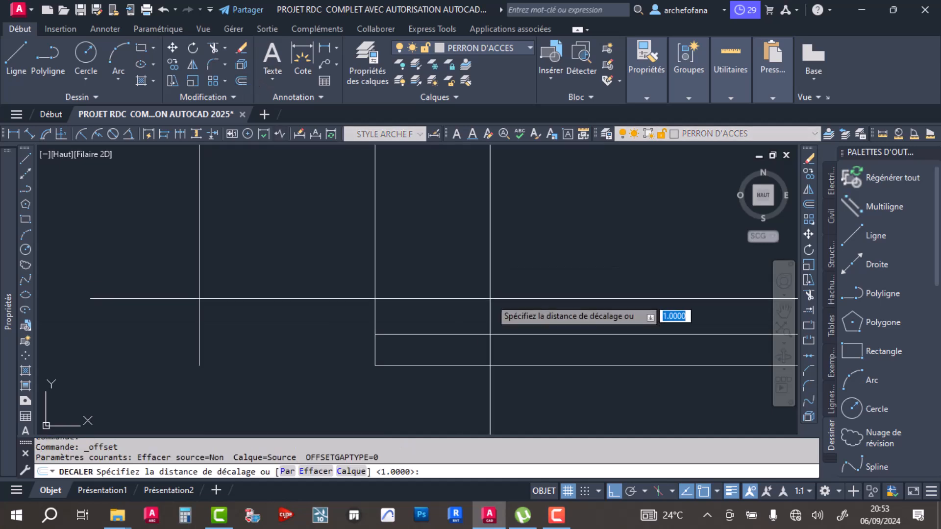
type(".25")
key("Return")
left_click(505, 335)
left_click(504, 397)
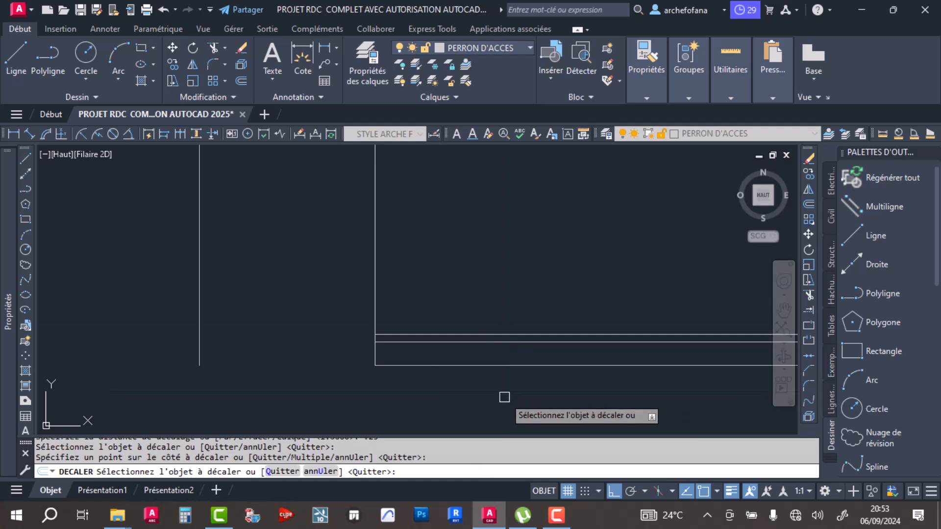
key("Return")
scroll(395, 311, "up", 4)
scroll(380, 363, "down", 5)
left_click(422, 338)
left_click(378, 379)
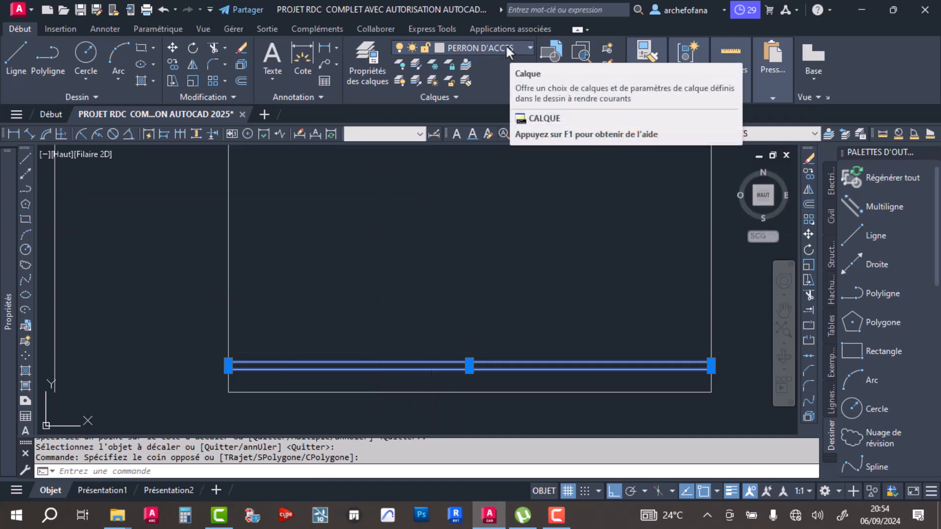
key("Escape")
- Assign the two projection lines and the three horizontal lines between them to the COUPE AA layer
scroll(608, 300, "down", 4)
left_click(696, 291)
left_click(435, 384)
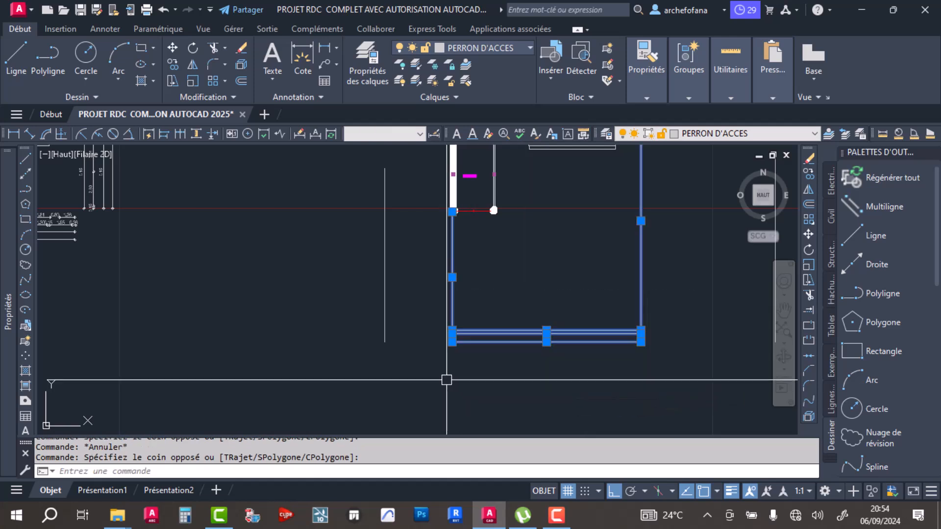
middle_click_drag(541, 329, 411, 347)
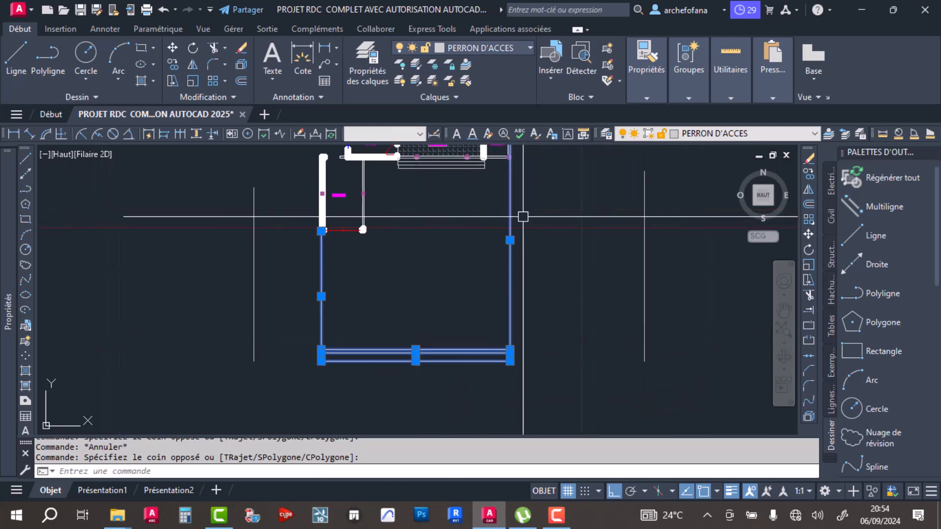
left_click(493, 47)
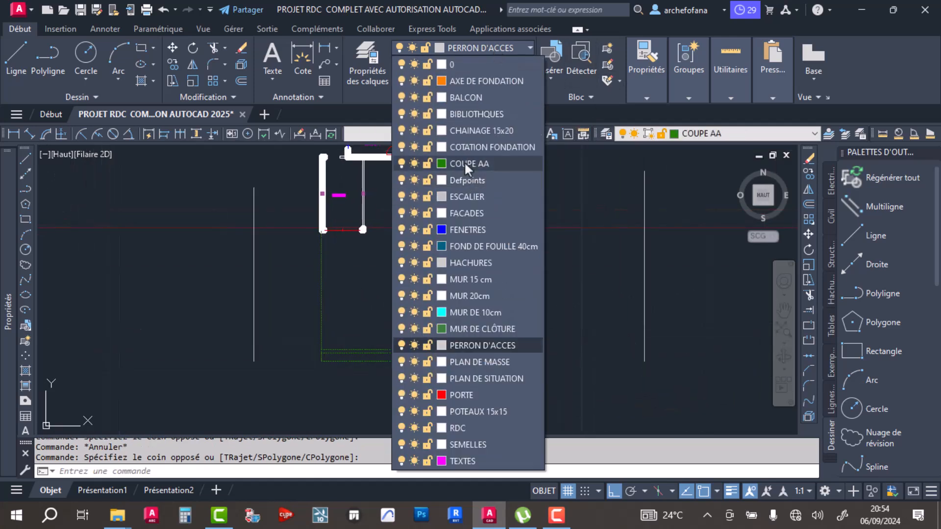
left_click(464, 165)
- Set the colour of the selected section lines to DuBloc
mouse_move(684, 92)
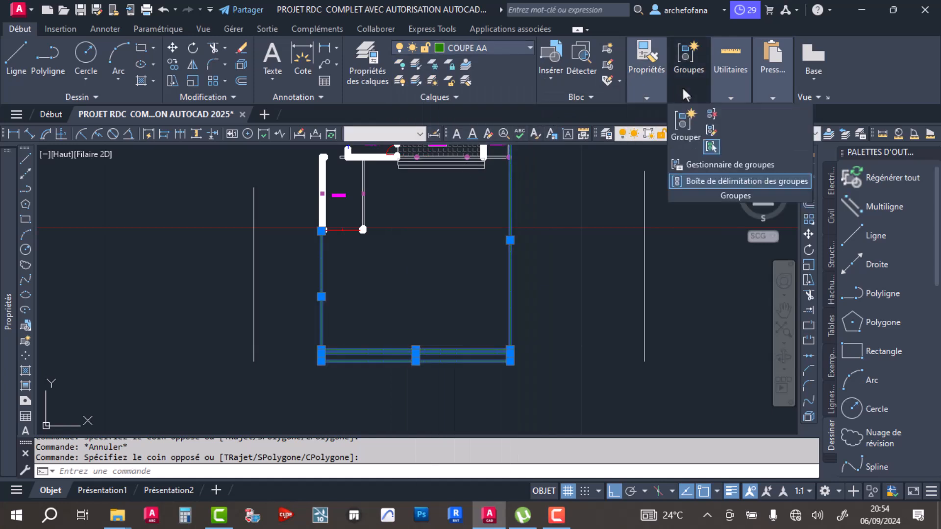
mouse_move(650, 89)
left_click(725, 117)
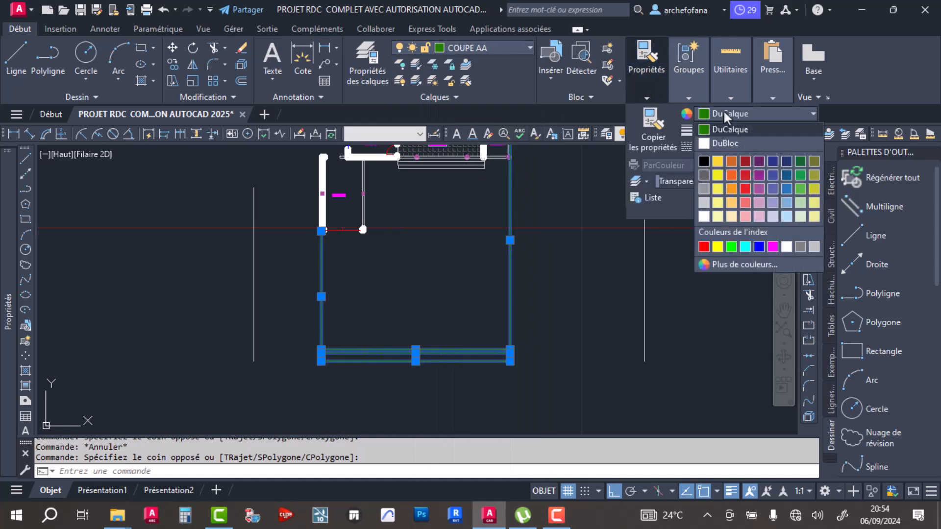
left_click(725, 143)
- Set the linetype of the selected section lines to DuBloc, clear the selection and save the drawing
scroll(544, 254, "up", 4)
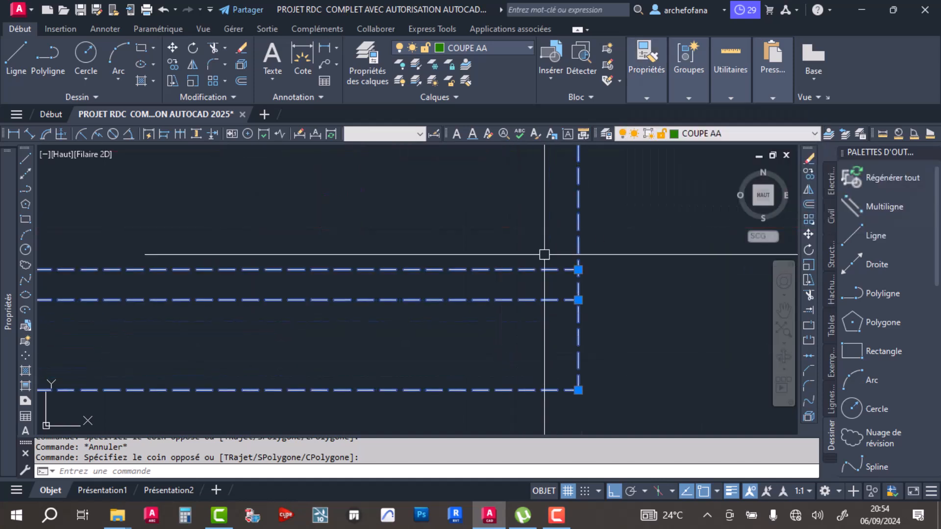
left_click(649, 78)
left_click(739, 146)
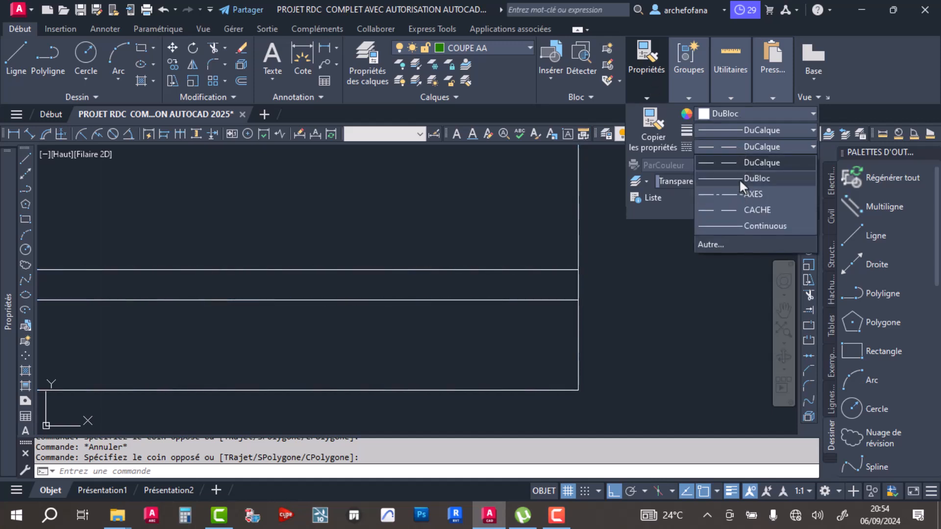
left_click(739, 178)
scroll(514, 297, "down", 4)
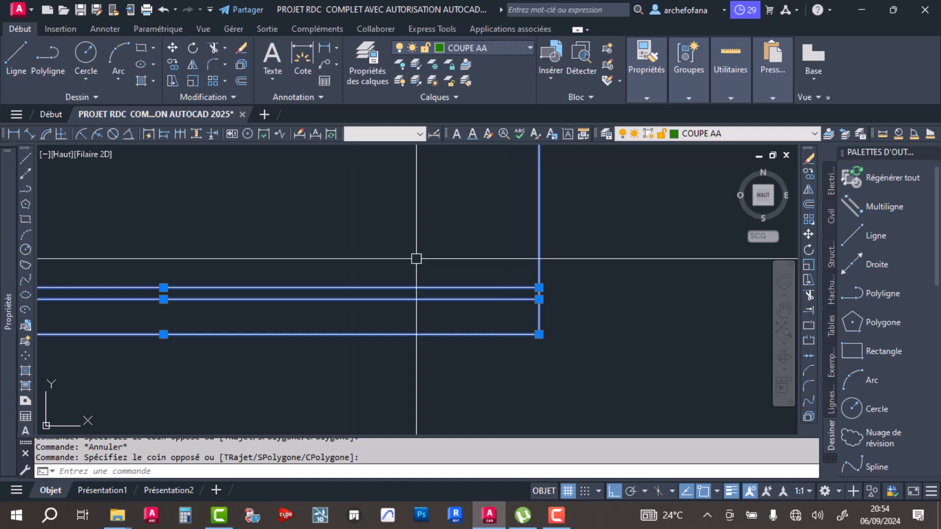
scroll(403, 320, "down", 4)
middle_click_drag(374, 312, 430, 327)
key("Escape")
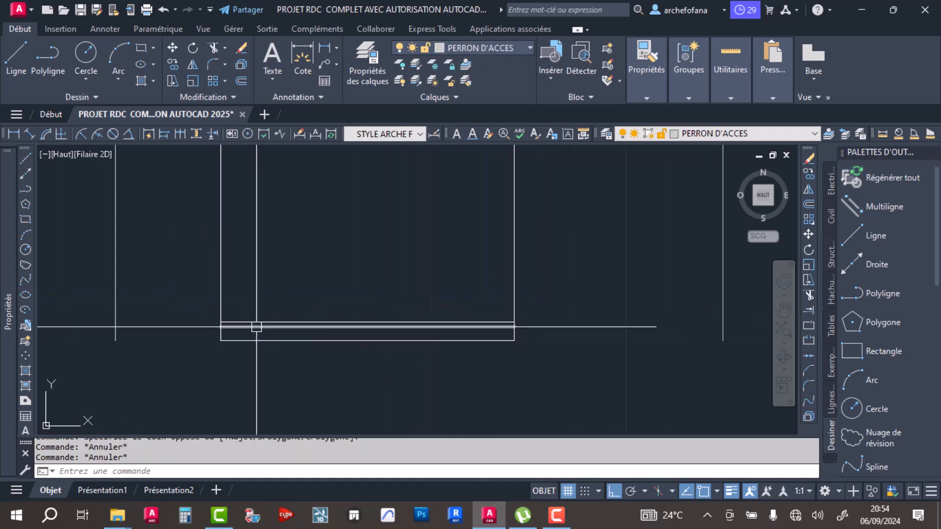
key("ctrl+s")
left_click(553, 520)
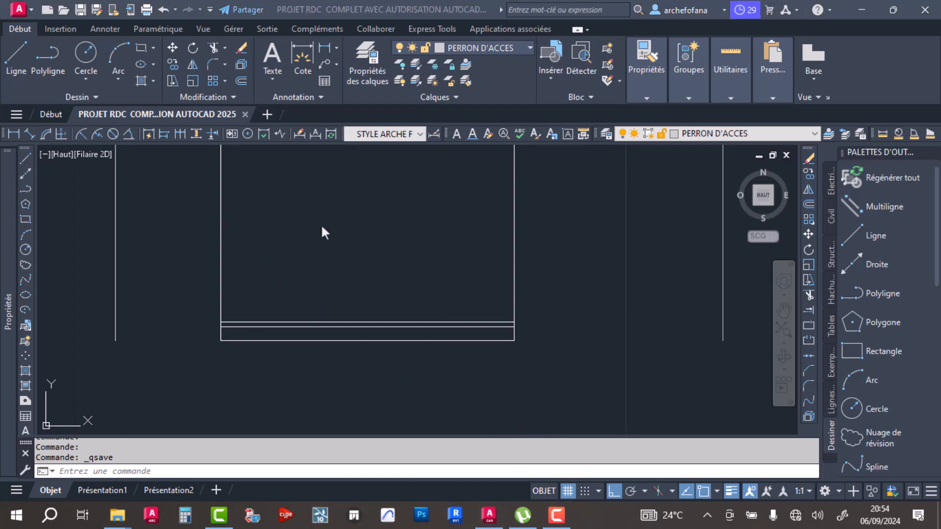
left_click(385, 276)
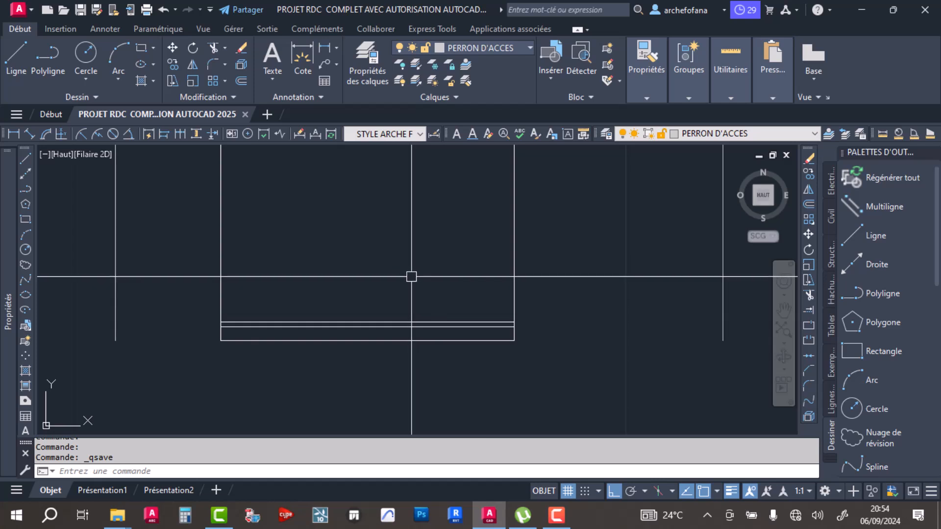
- Check the layer of the lower horizontal section lines, clear the selection and save the drawing
scroll(230, 333, "up", 3)
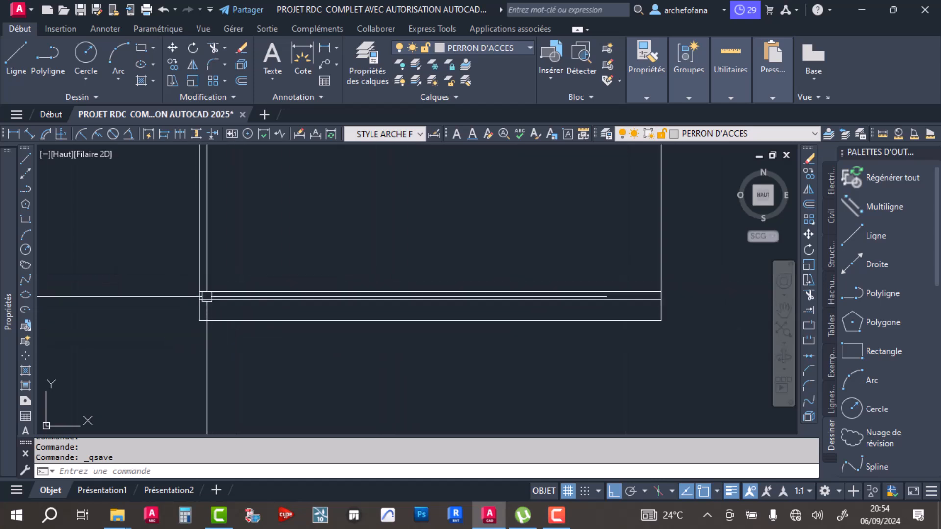
left_click(414, 262)
left_click(368, 307)
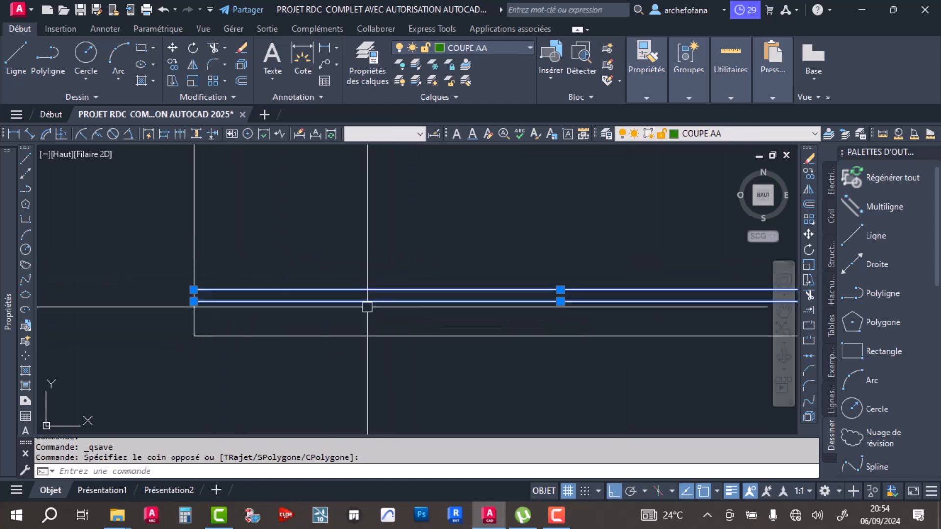
left_click(385, 334)
left_click(348, 368)
key("Escape")
key("Escape")
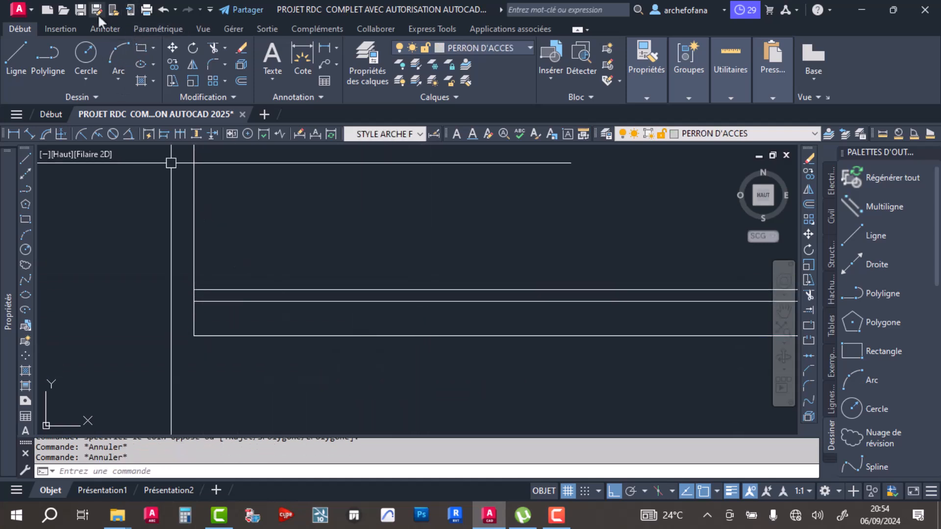
left_click(80, 9)
- Offset the upper line of the bottom floor-level pair 2.2 m upward
middle_click_drag(341, 281, 300, 303)
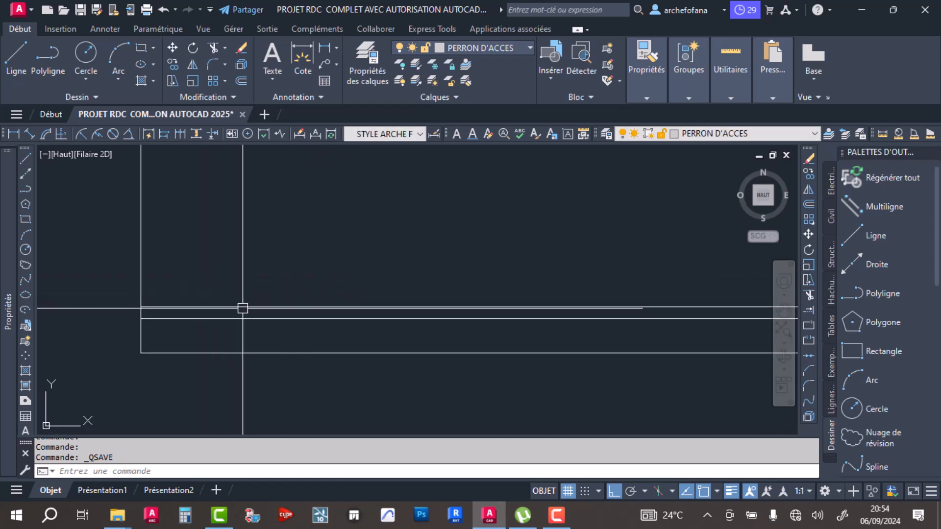
left_click(241, 80)
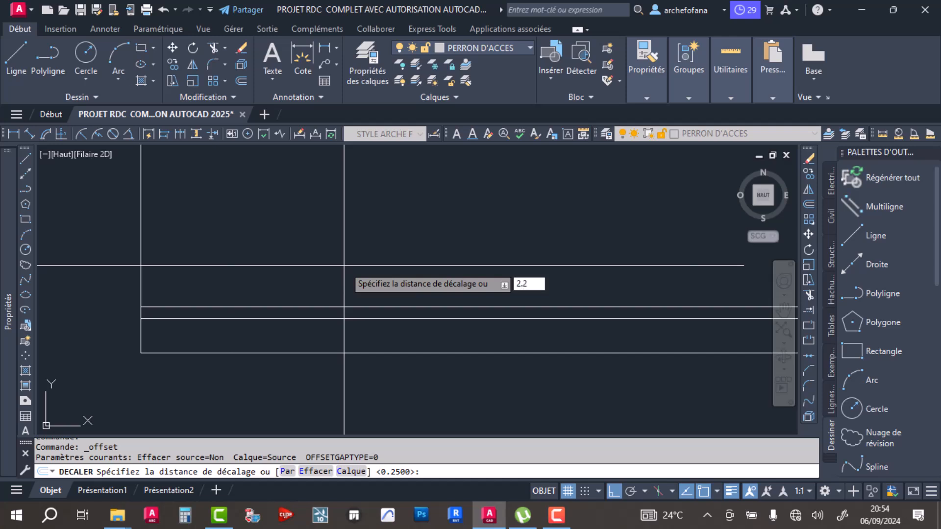
key("Return")
left_click(403, 309)
left_click(380, 244)
key("Return")
- Offset the new horizontal line 0.20 m upward to form a second line pair in the section
middle_click_drag(375, 244, 364, 311)
key("Return")
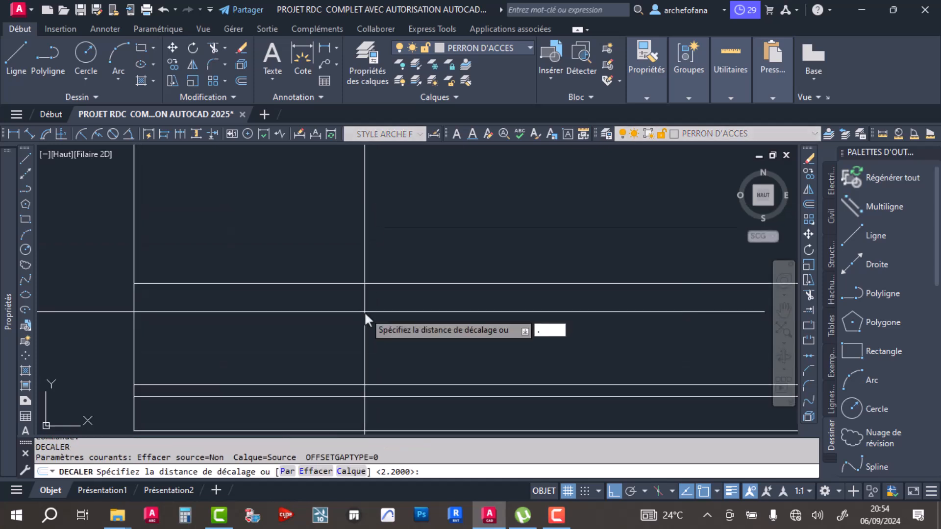
type(".20")
key("Return")
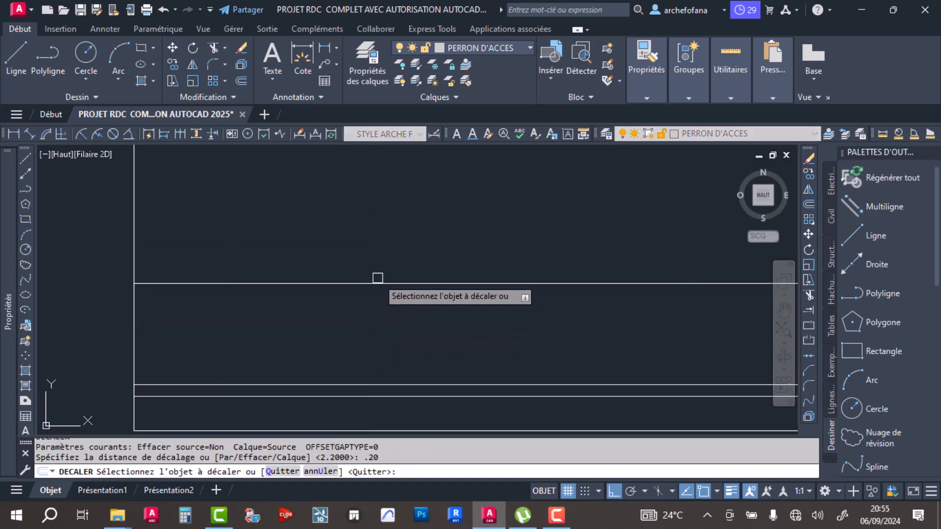
left_click(365, 283)
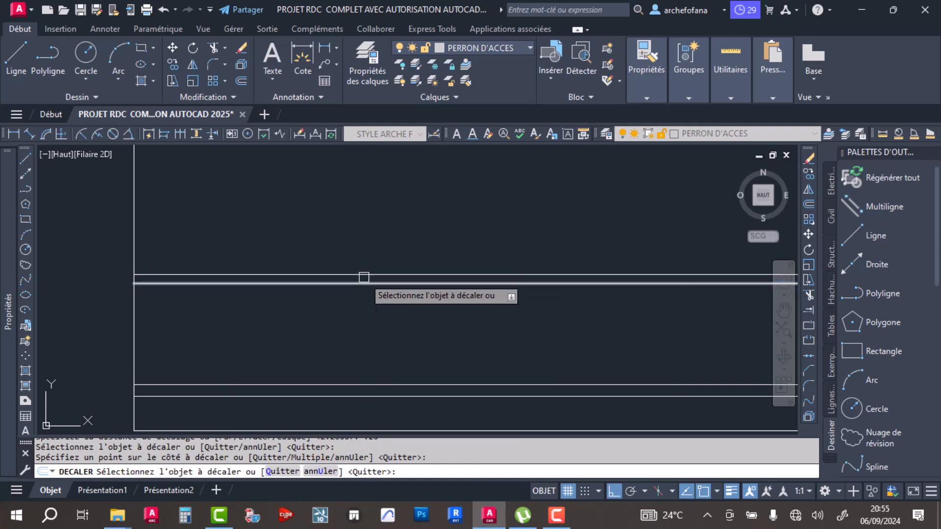
left_click(366, 260)
key("Return")
key("Return")
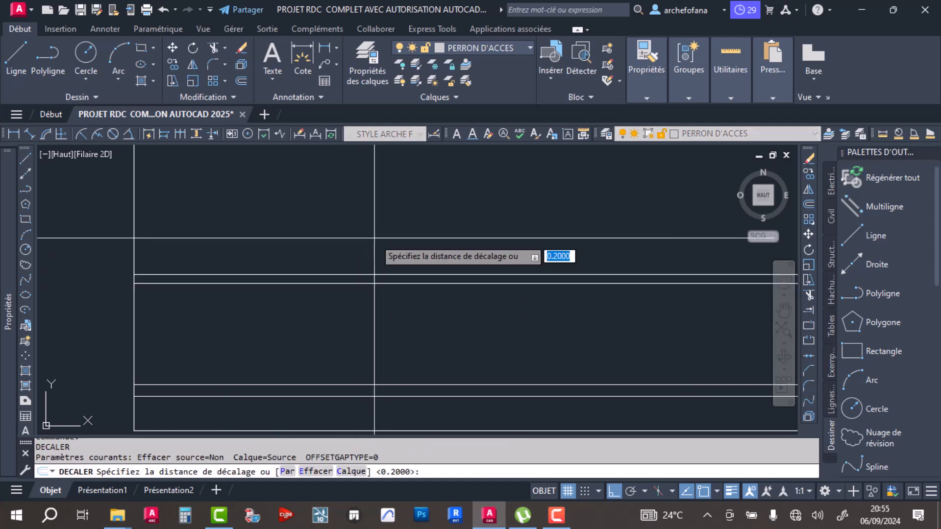
middle_click_drag(374, 238, 406, 268)
key("Escape")
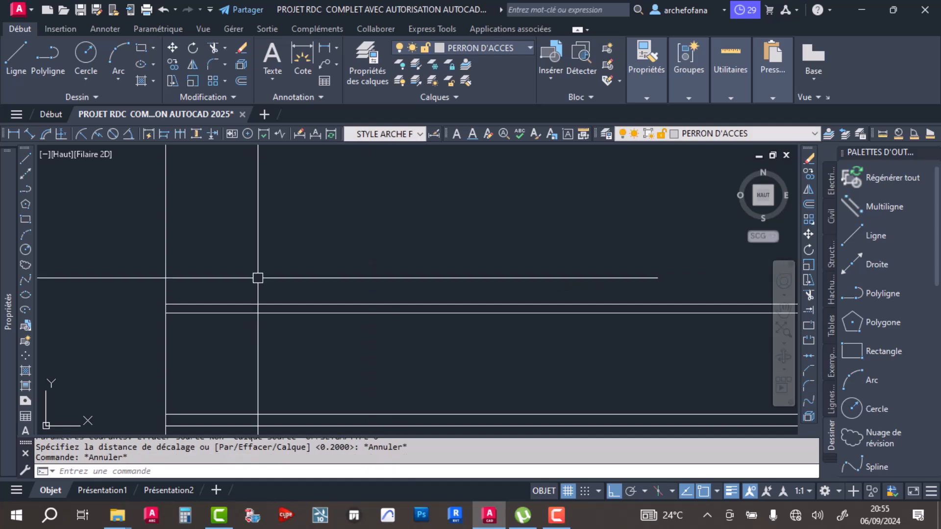
- Offset the upper line of the bottom floor-level pair 3.4 m upward
left_click(241, 81)
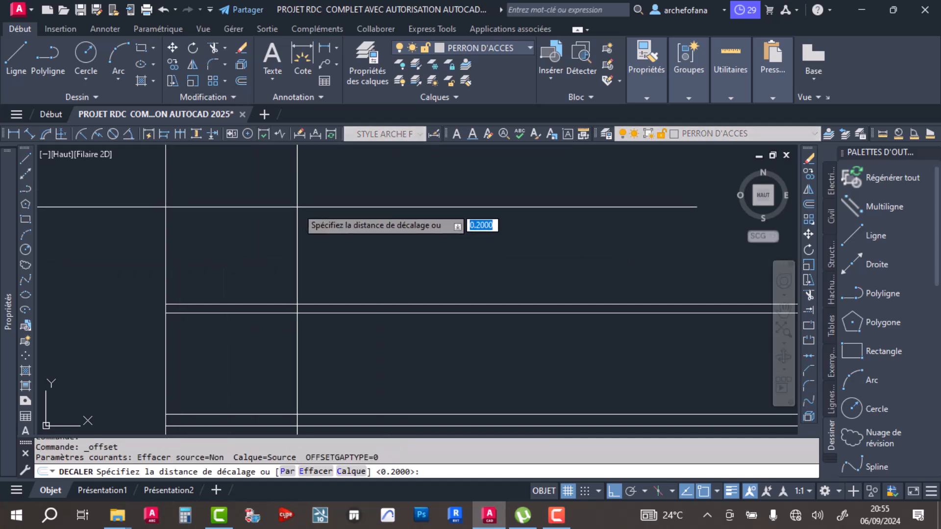
key("Return")
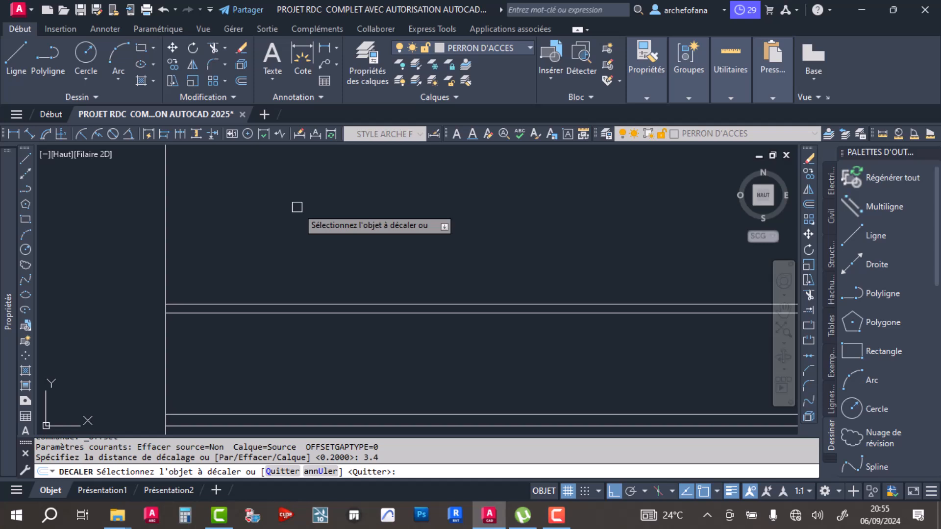
left_click(352, 414)
left_click(341, 237)
key("Return")
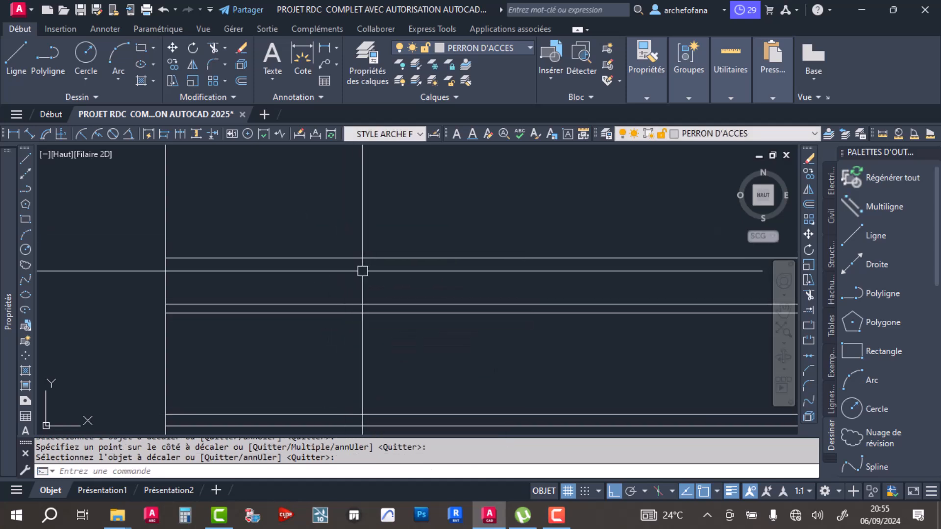
- Offset the topmost horizontal line 0.25 m upward to form the slab thickness
key("Return")
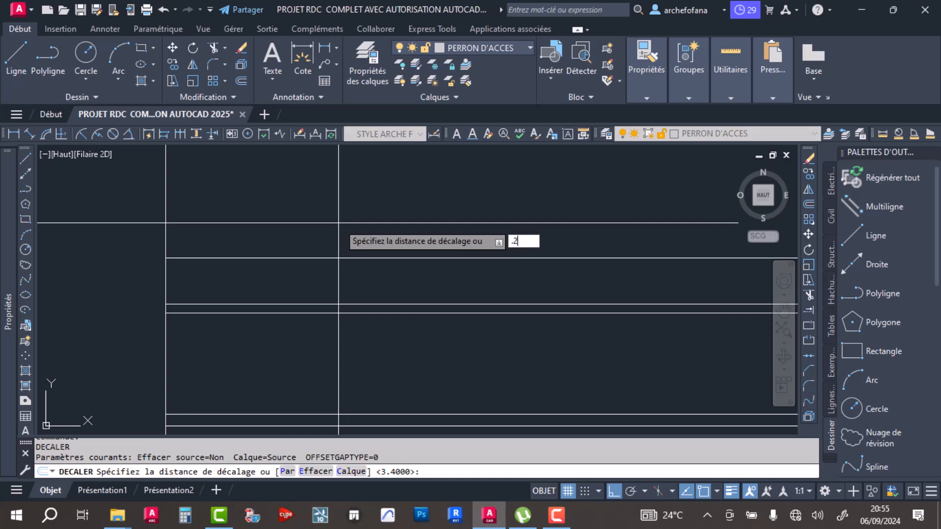
key("Return")
left_click(357, 258)
left_click(342, 233)
key("Return")
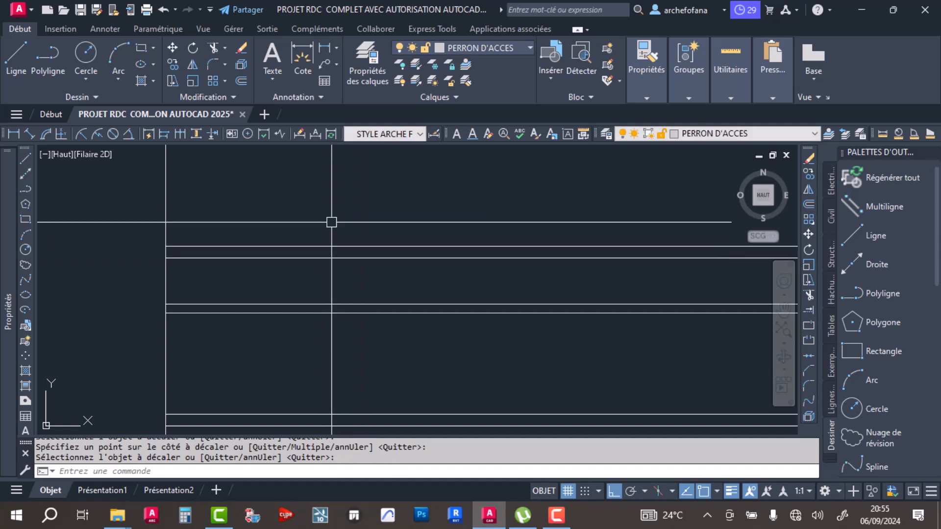
- Offset the top line of the upper slab pair 1.2 m upward
left_click(245, 79)
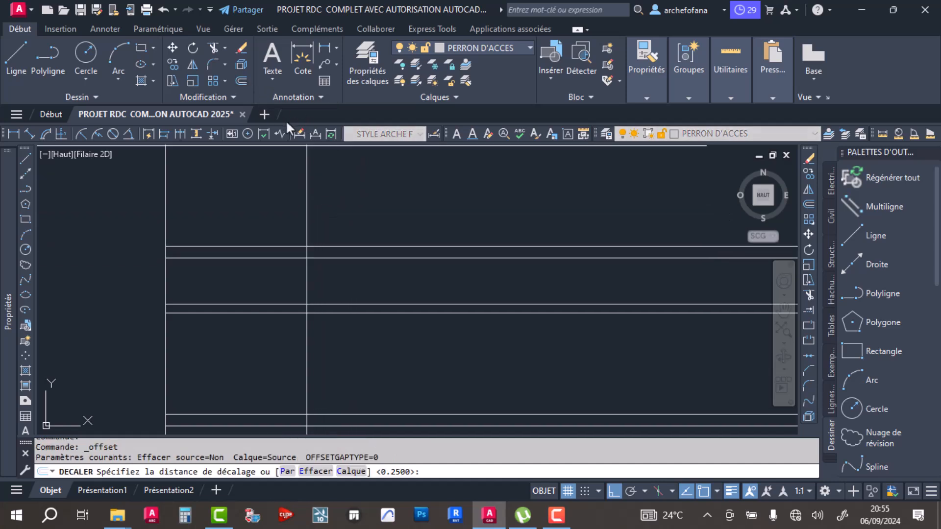
type("1.2")
key("Return")
left_click(338, 246)
left_click(339, 224)
key("Return")
- Offset the top line of the upper slab pair 2.5 m upward to add the section's highest line
middle_click_drag(352, 217, 331, 252)
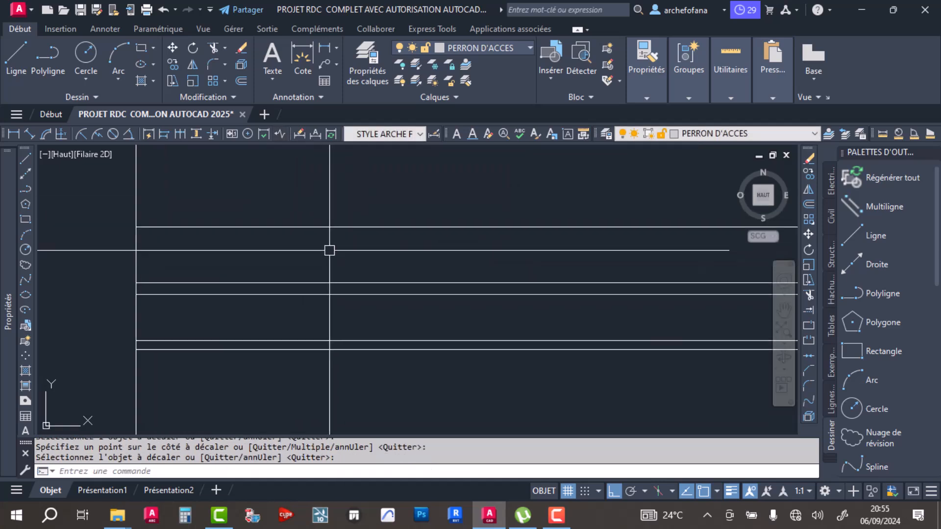
left_click(239, 82)
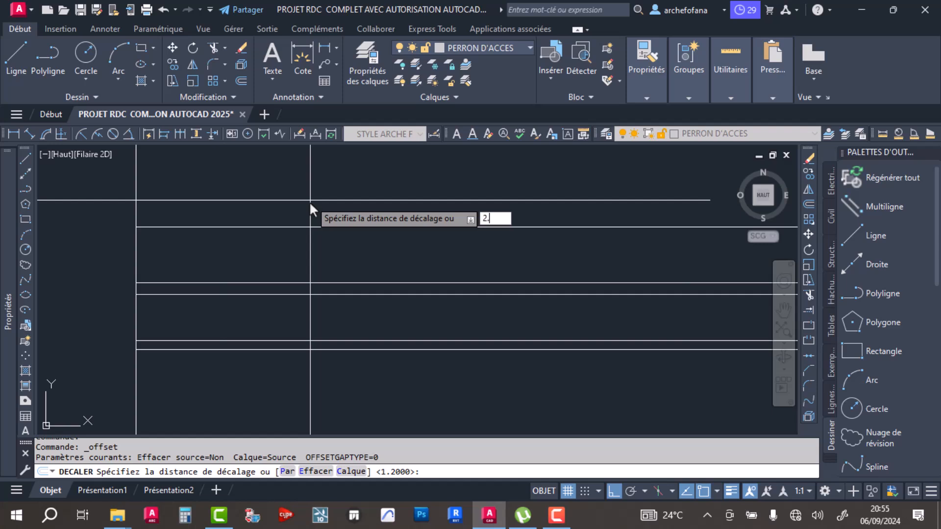
type("2.5")
key("Return")
left_click(265, 282)
left_click(275, 235)
key("Return")
- Trim both vertical projection lines above the section, using its highest horizontal line as the cutting edge
scroll(321, 230, "down", 3)
scroll(294, 280, "up", 6)
scroll(297, 274, "down", 2)
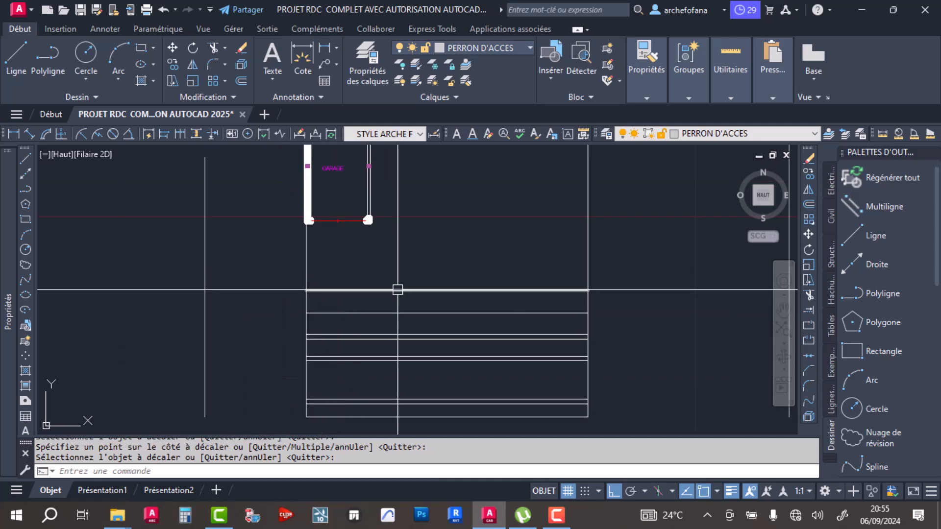
key("Return")
left_click(394, 290)
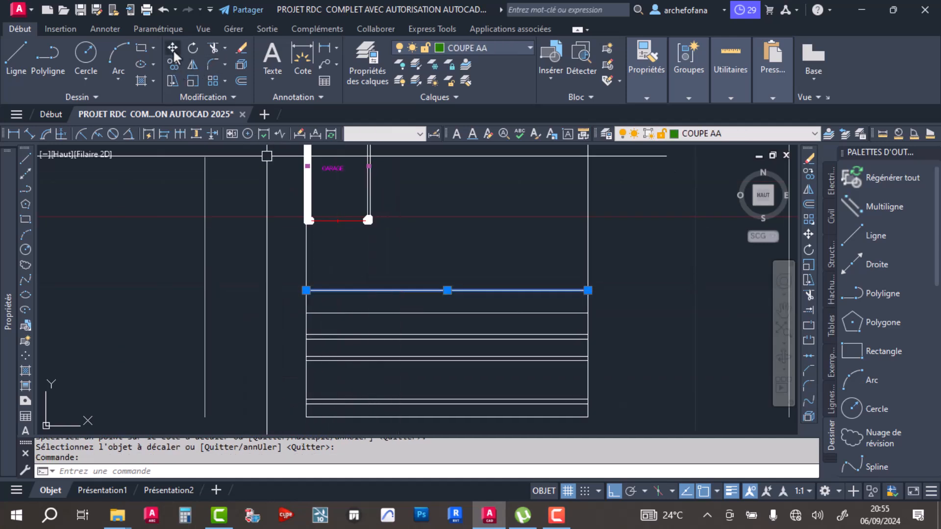
left_click(211, 48)
left_click_drag(642, 253, 553, 260)
left_click(306, 265)
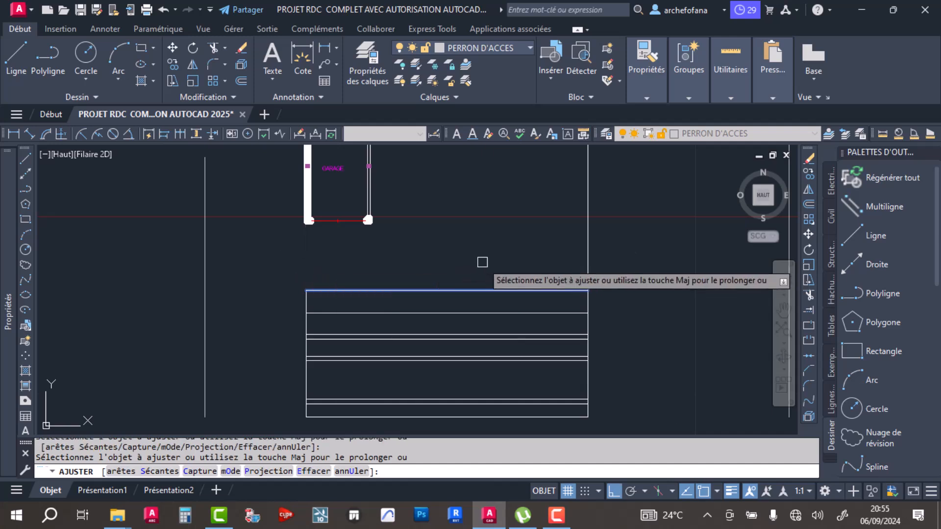
scroll(481, 260, "down", 4)
key("Return")
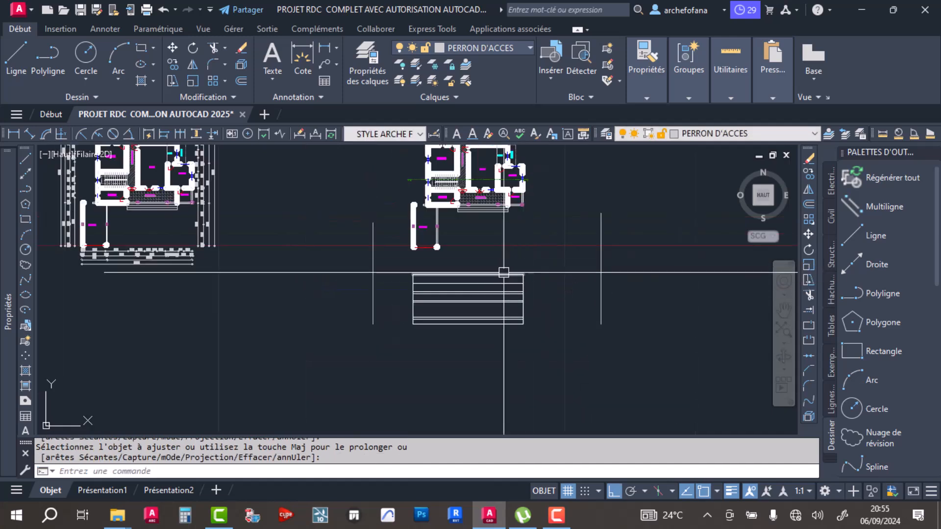
- Dimension the section's overall height from its highest line to its base line, placing the dimension outside its left edge
scroll(480, 282, "up", 4)
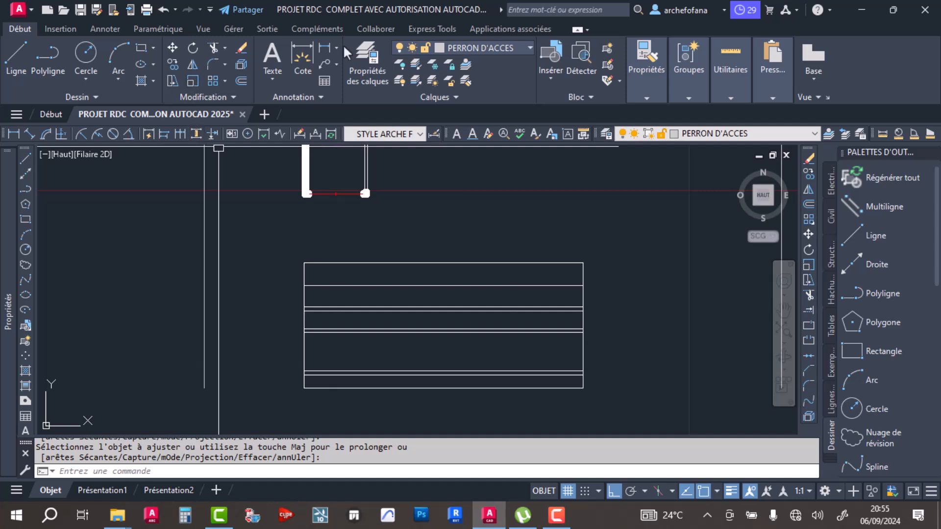
left_click(300, 133)
left_click(304, 263)
scroll(302, 376, "up", 3)
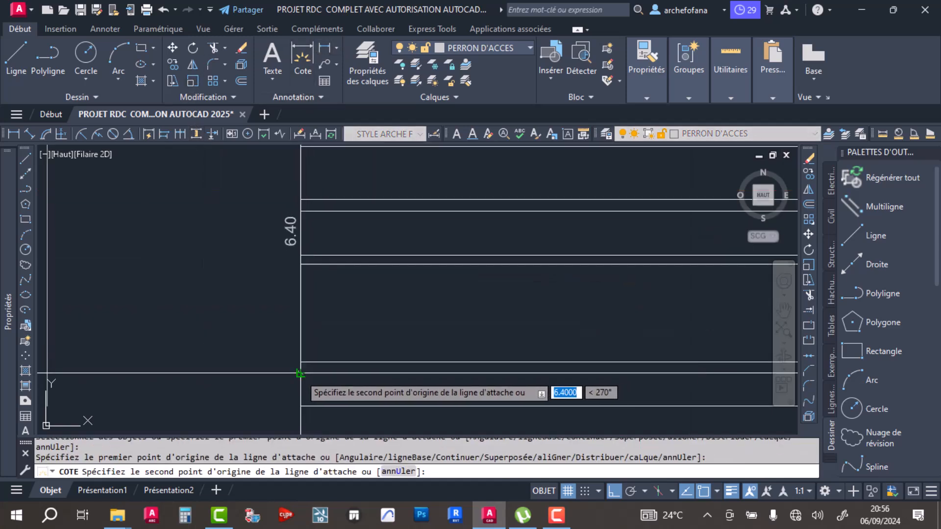
left_click(300, 406)
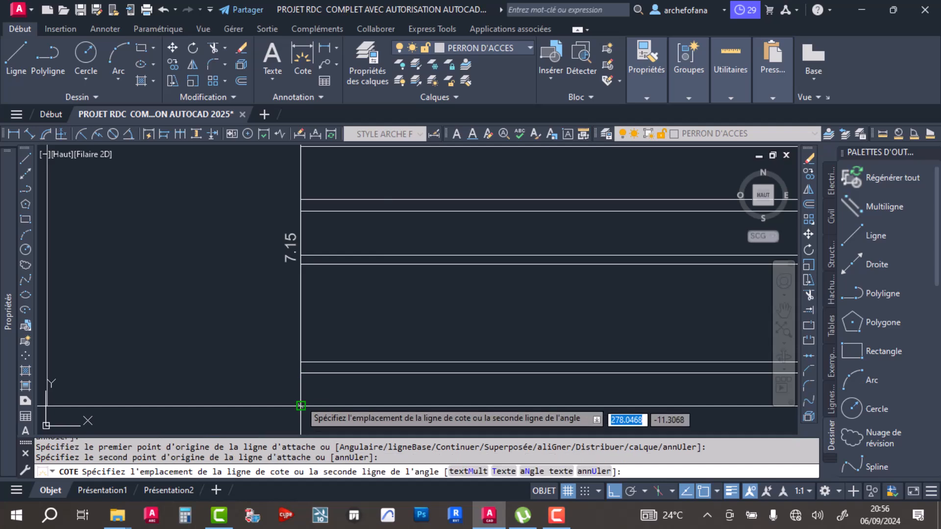
left_click(228, 277)
- Dimension the heights from the top of the bottom floor-level pair to the middle pair's lower line and to the upper slab's top line
left_click(300, 264)
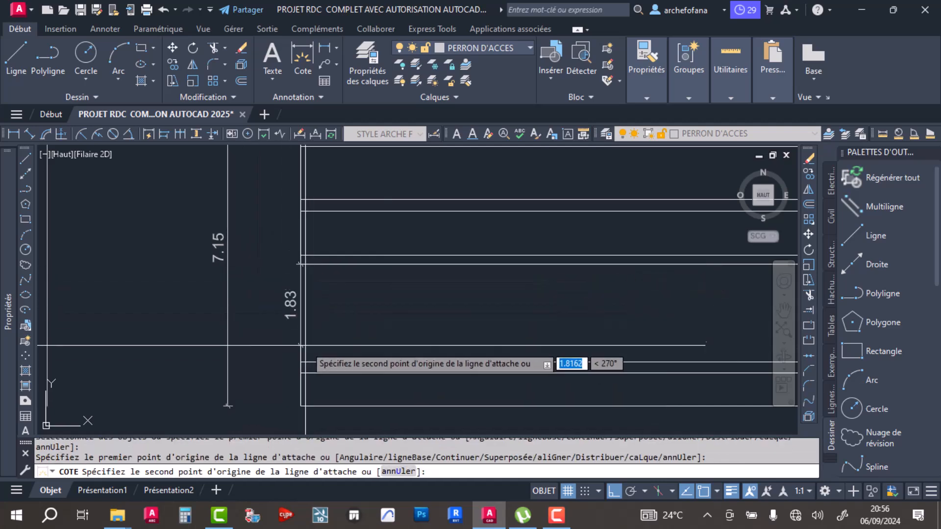
left_click(300, 361)
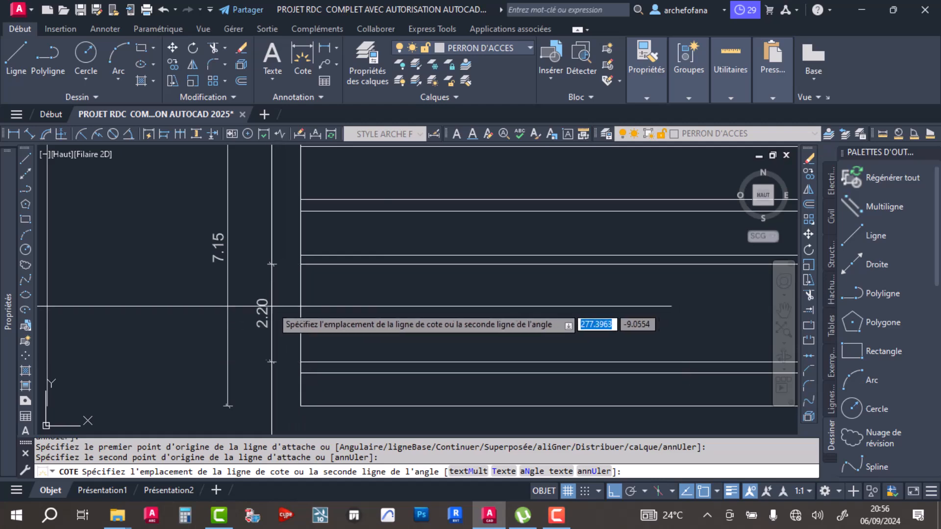
left_click(263, 307)
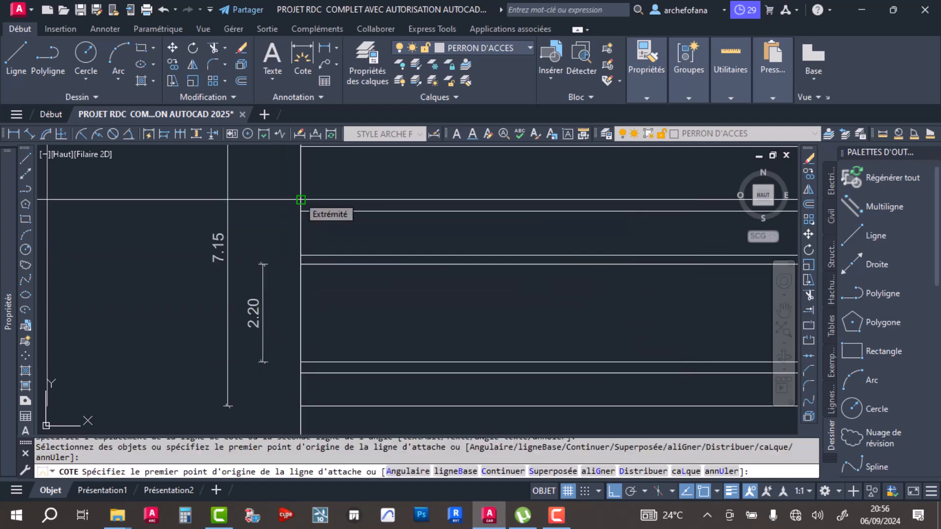
left_click(300, 200)
left_click(300, 362)
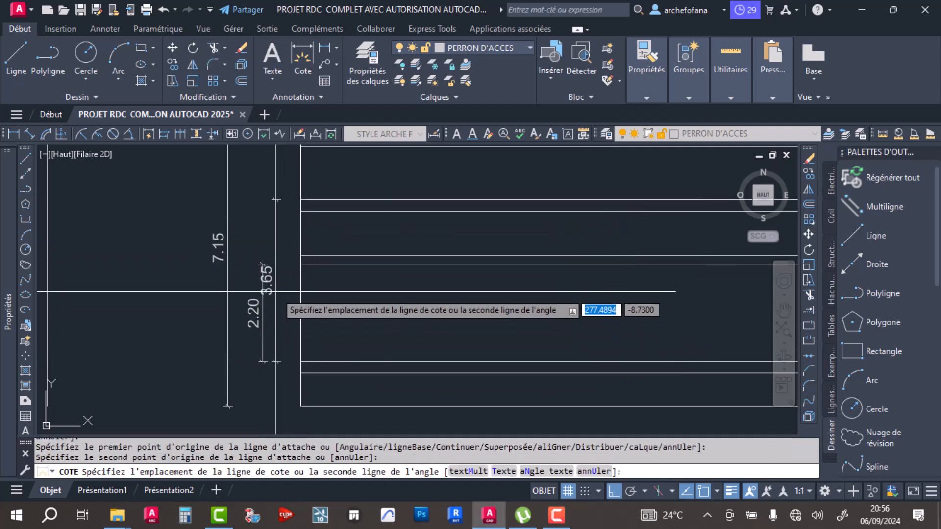
left_click(284, 290)
- Dimension the heights from the upper slab's top line to the single line above it and to the section's highest line
middle_click_drag(293, 187, 295, 215)
left_click(303, 245)
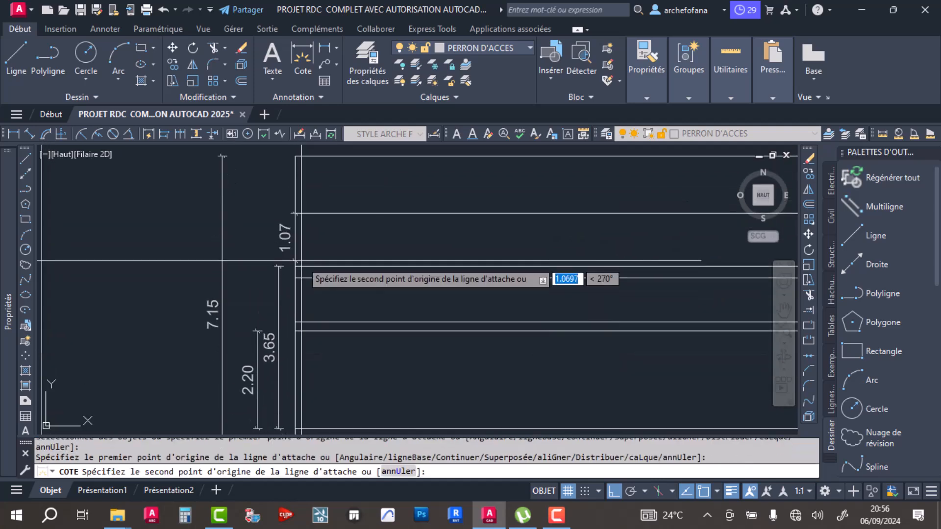
left_click(295, 266)
left_click(279, 266)
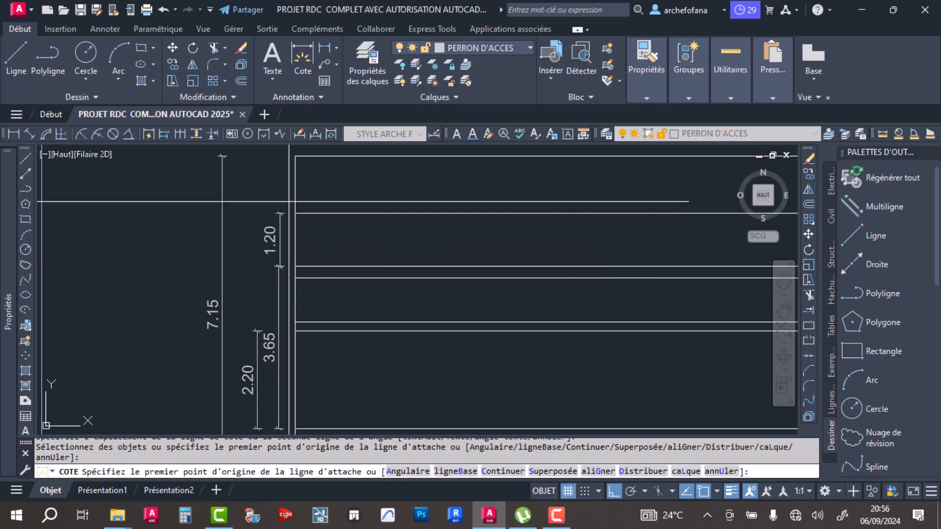
middle_click_drag(295, 205, 300, 275)
left_click(301, 225)
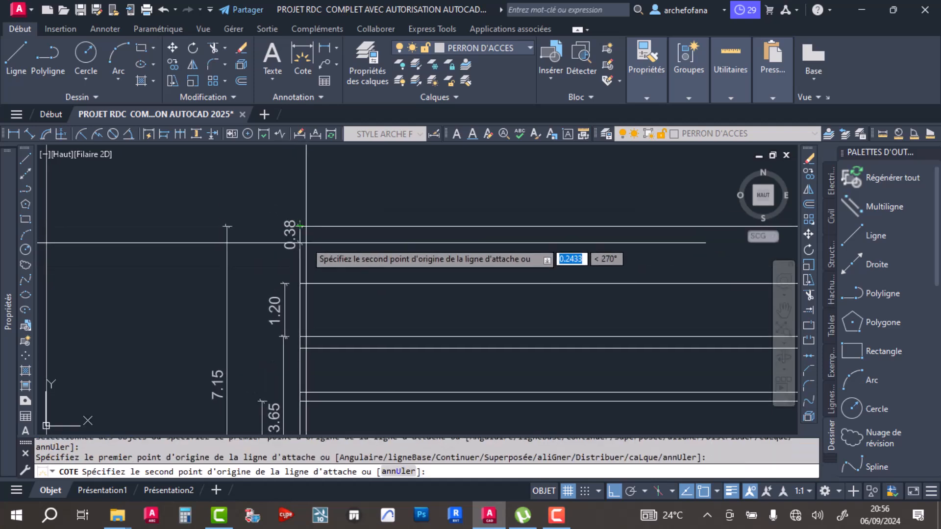
left_click(300, 337)
left_click(255, 330)
- End the dimensioning and save the drawing
scroll(285, 227, "down", 5)
scroll(321, 262, "up", 5)
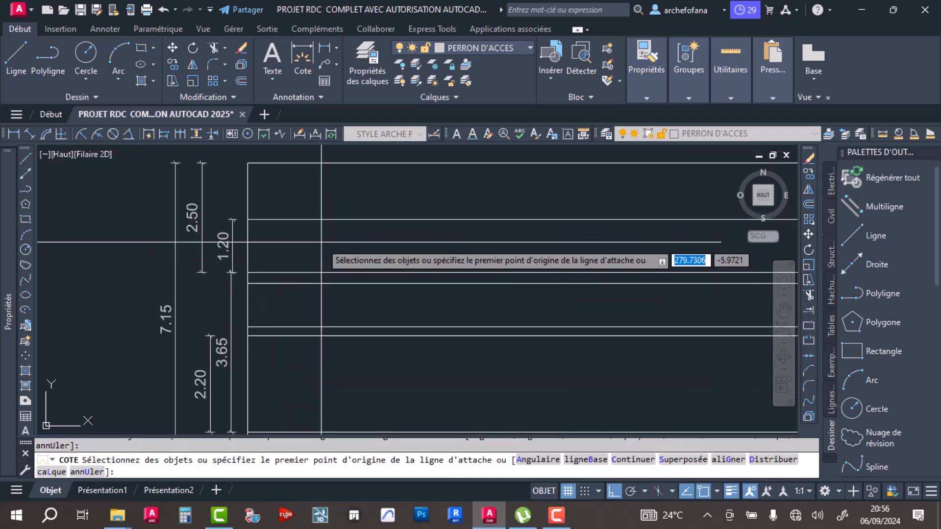
key("Escape")
key("ctrl+s")
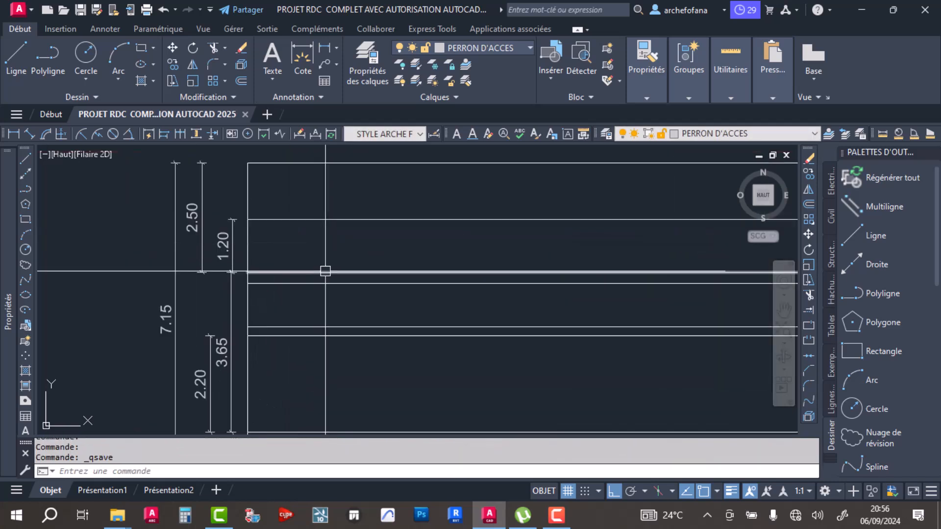
scroll(348, 271, "down", 2)
scroll(373, 273, "up", 2)
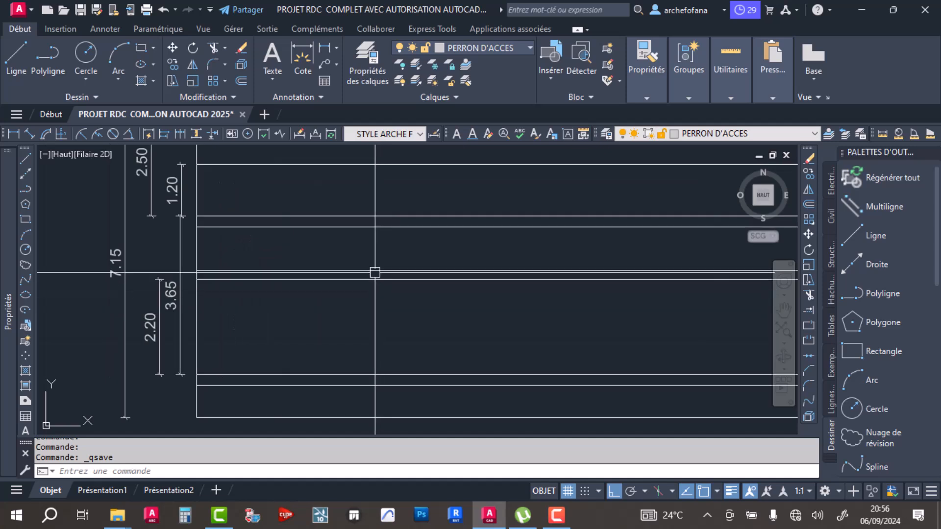
- Recolour the upper slab's two level lines in the section to 147,149,152 and clear the selection
middle_click_drag(357, 232, 358, 271)
left_click(360, 237)
left_click(325, 285)
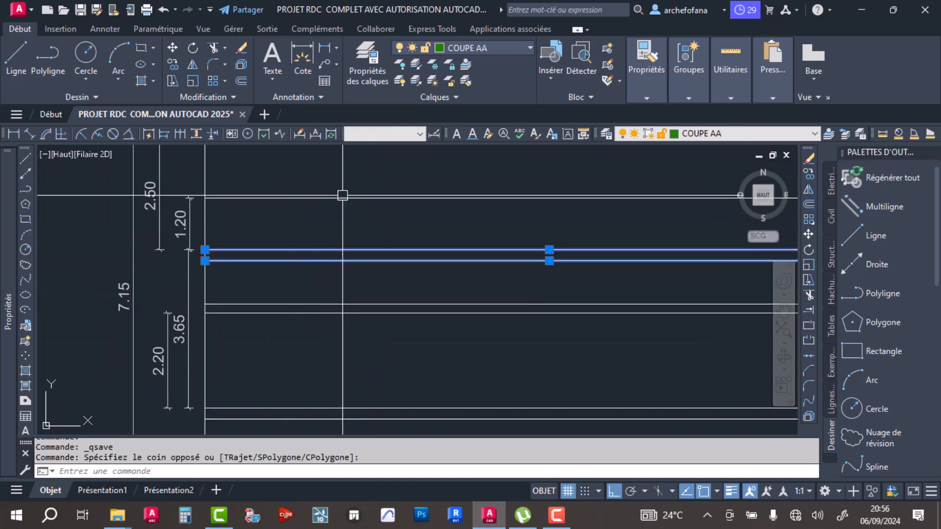
left_click(643, 84)
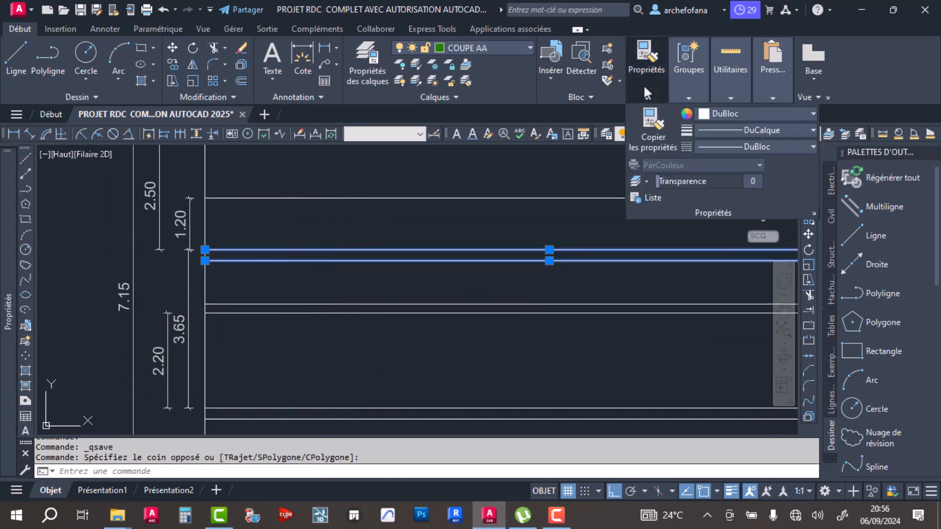
left_click(725, 113)
left_click(705, 189)
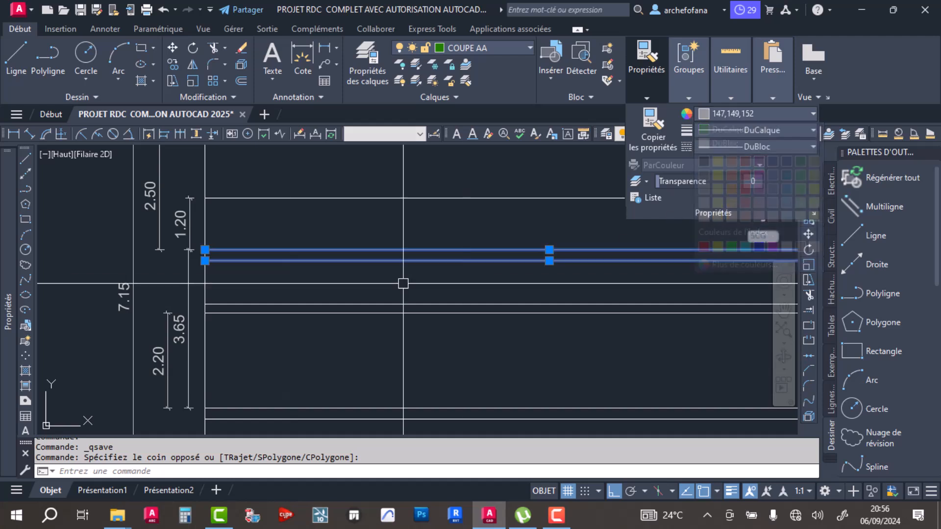
key("Escape")
key("Escape")
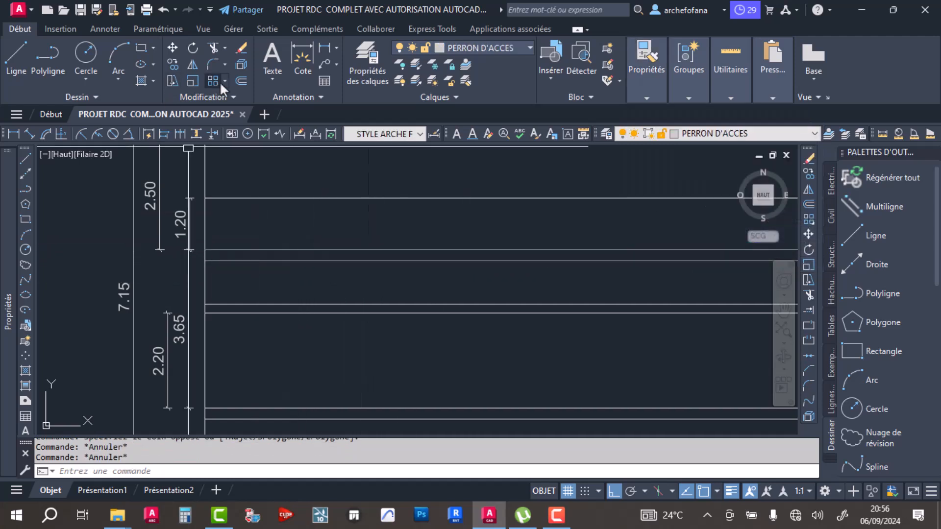
- Offset the upper slab's top line 0.1 downward
left_click(241, 79)
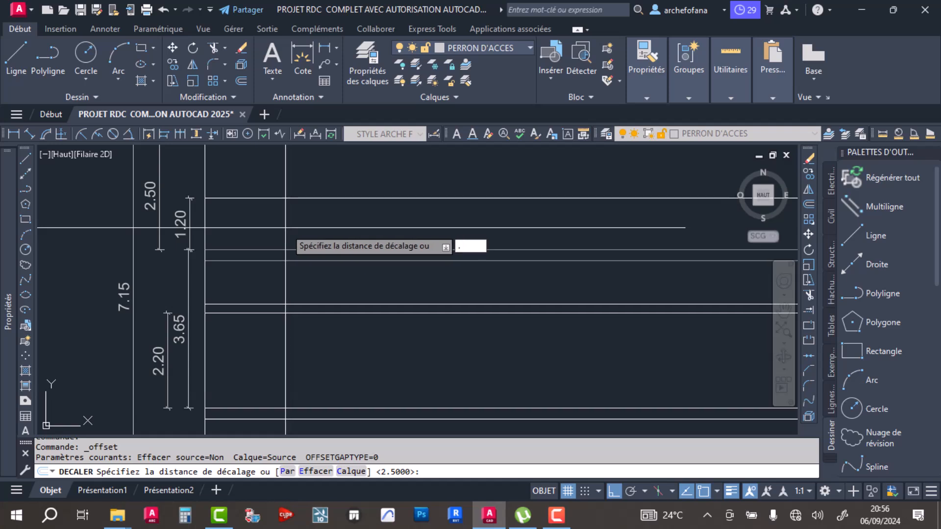
type(".1")
key("Return")
left_click(326, 250)
left_click(328, 265)
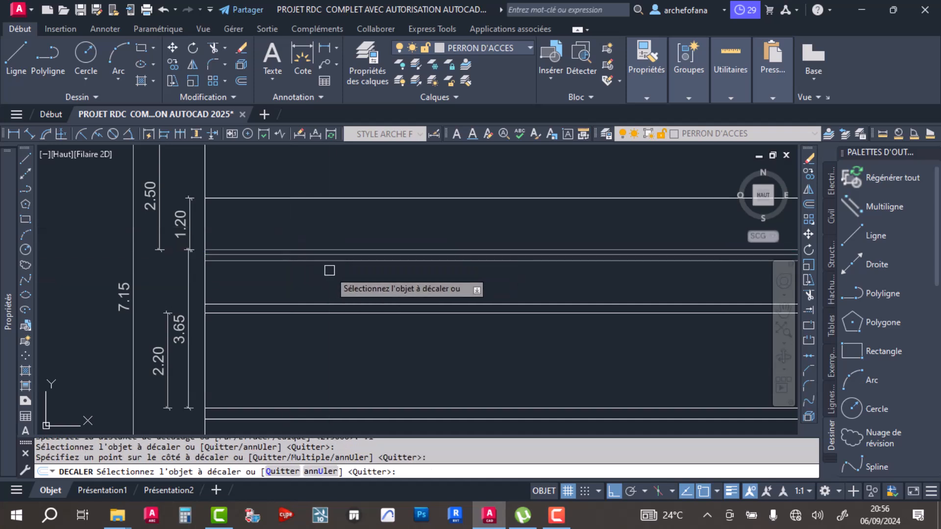
key("Return")
- Delete the offset line lying between the upper slab's top and bottom lines
scroll(282, 220, "up", 3)
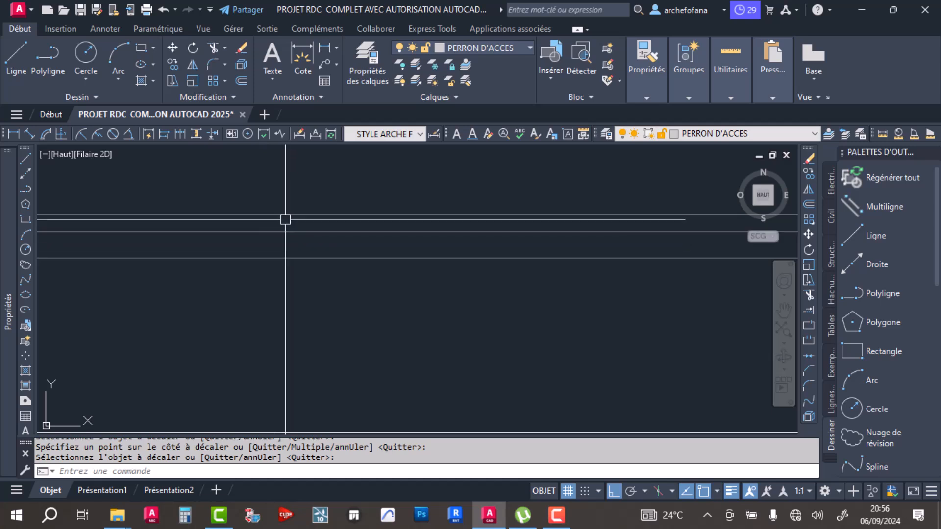
left_click(315, 229)
left_click_drag(315, 230, 352, 230)
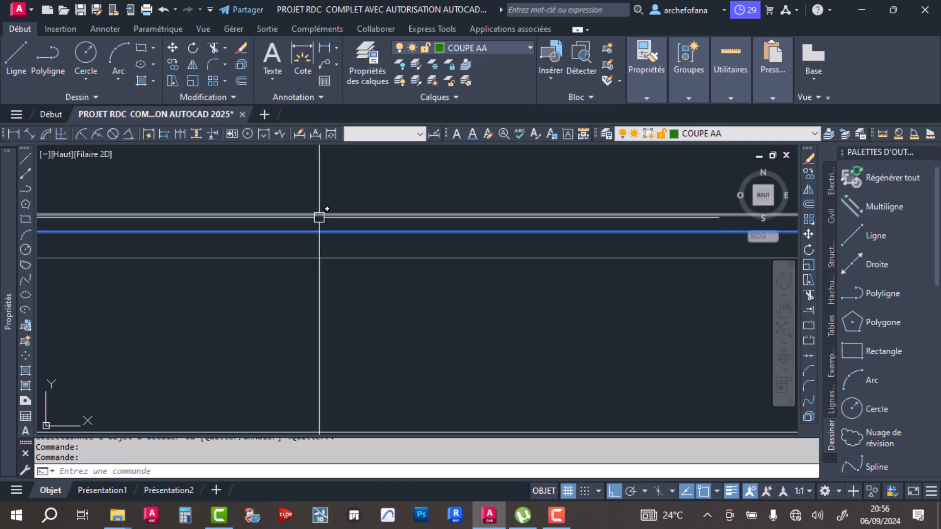
key("Delete")
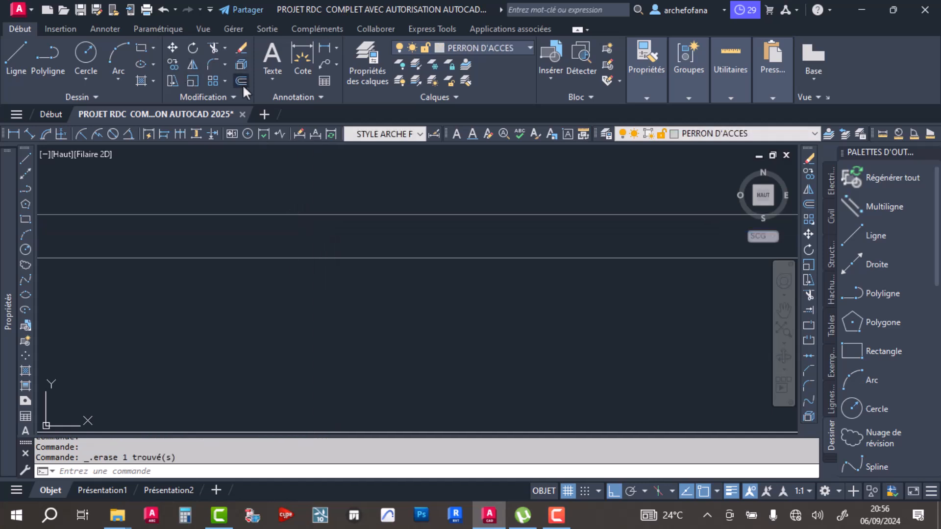
- Offset the upper slab's bottom line 0.2 upward
left_click(241, 81)
type(".2")
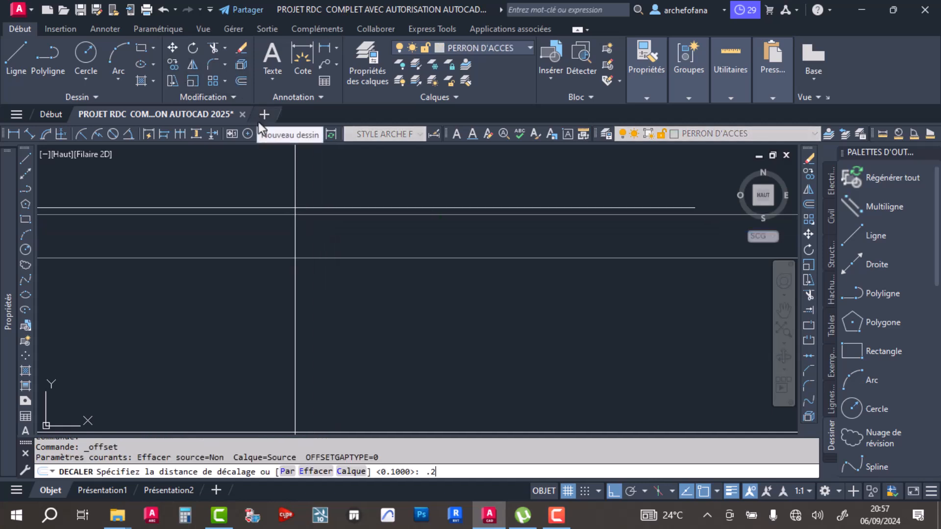
key("Return")
left_click(336, 257)
left_click(329, 233)
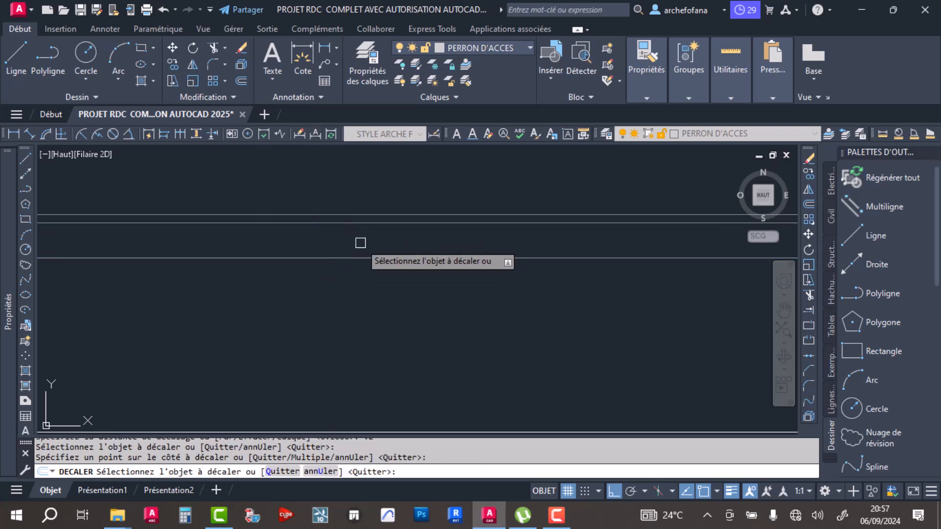
key("Return")
scroll(359, 217, "up", 4)
scroll(359, 220, "down", 3)
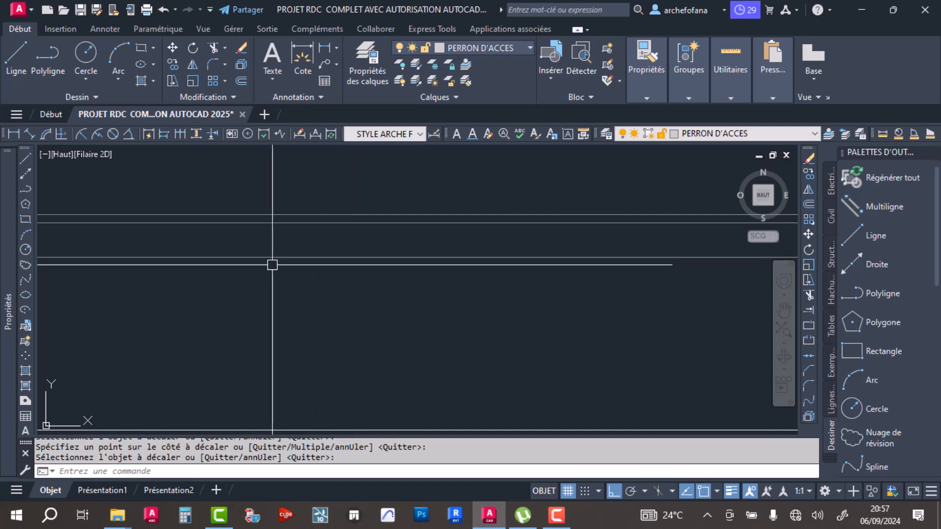
- Offset the section's outer vertical edge lines inward on both sides to give the end walls their thickness
scroll(273, 265, "down", 3)
scroll(225, 231, "down", 5)
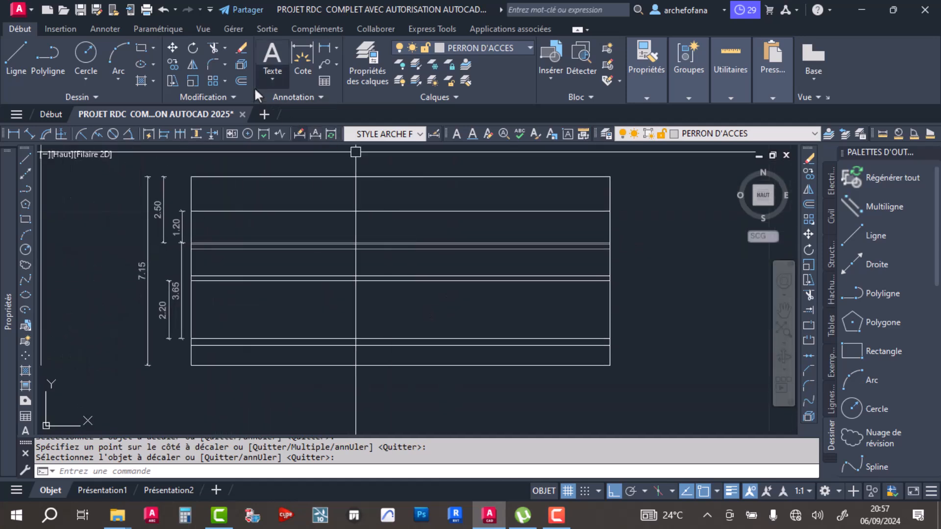
left_click(243, 80)
scroll(263, 266, "down", 4)
middle_click_drag(286, 214, 324, 318)
scroll(275, 260, "up", 8)
scroll(267, 215, "down", 4)
middle_click_drag(266, 218, 275, 273)
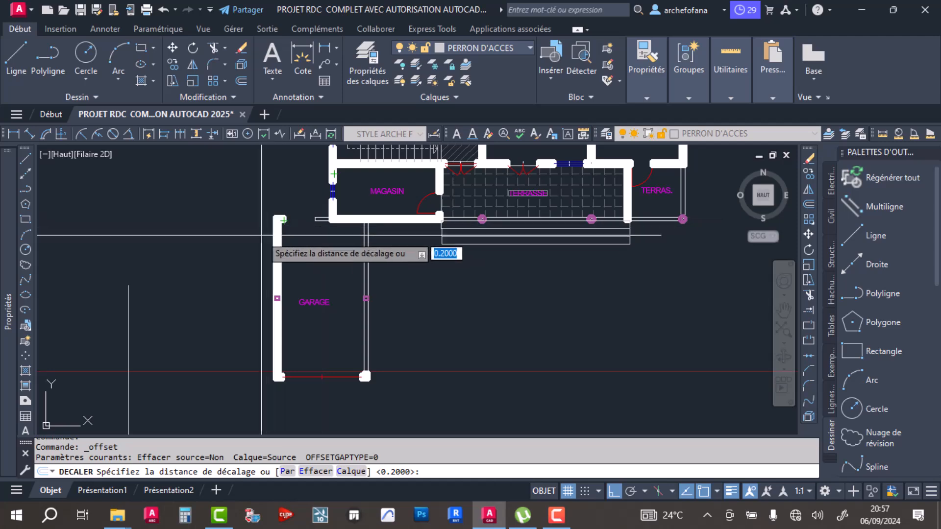
middle_click_drag(371, 235, 272, 317)
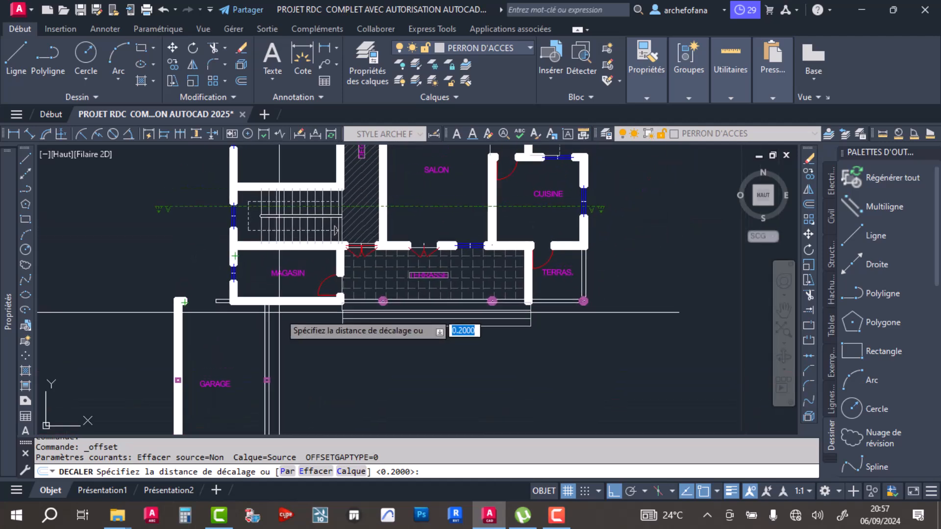
scroll(560, 225, "down", 3)
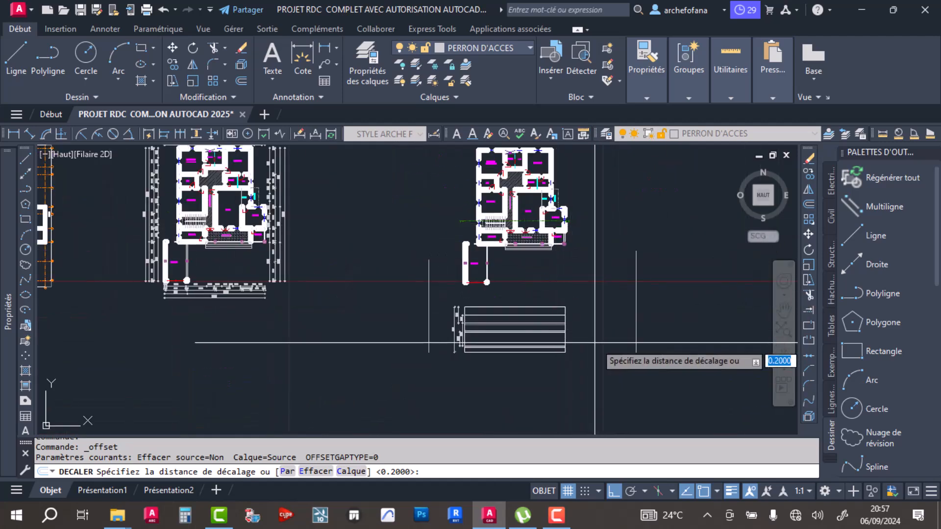
scroll(559, 306, "up", 5)
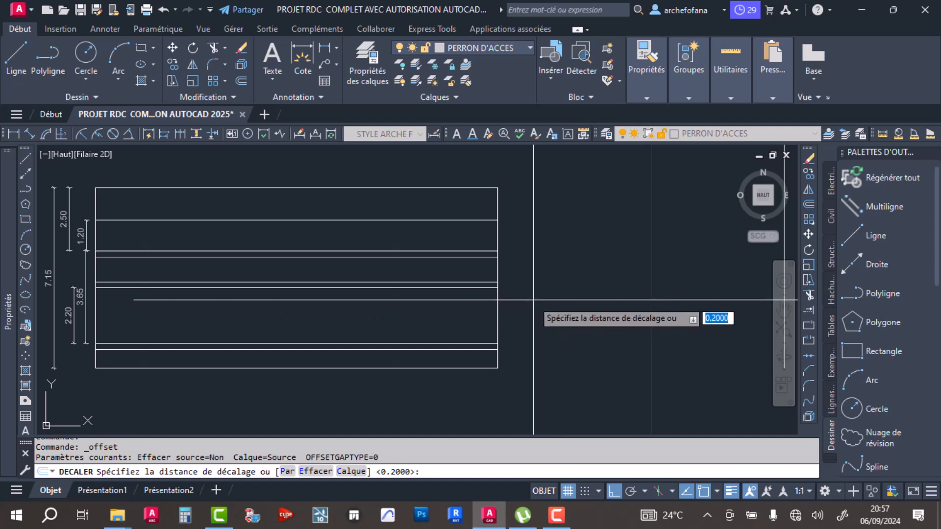
type("5")
key("Return")
left_click(498, 309)
left_click(483, 307)
left_click(97, 318)
left_click(163, 304)
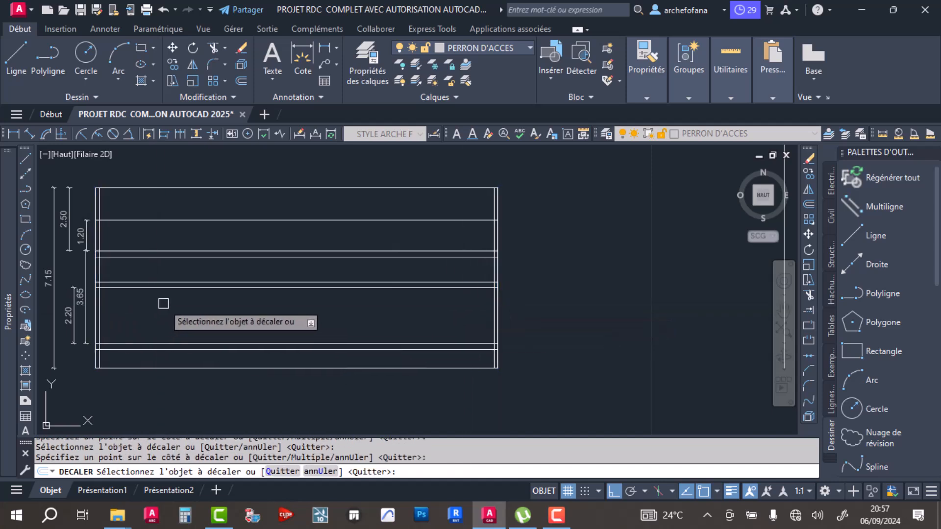
key("Return")
- Dimension the horizontal distance on the plan from the garage's outer wall corner to the outer face of the MAGASIN wall
middle_click_drag(193, 300, 330, 333)
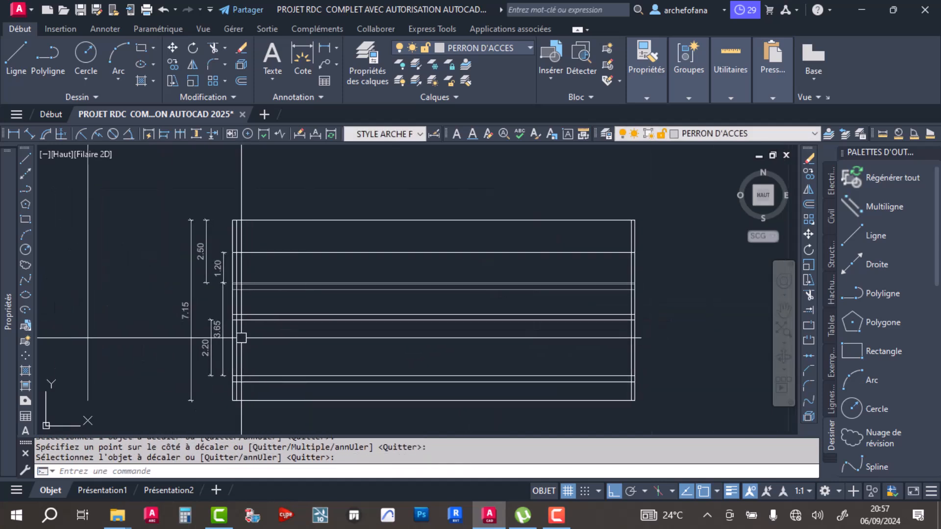
scroll(291, 298, "down", 2)
middle_click_drag(290, 297, 322, 342)
scroll(327, 262, "up", 2)
middle_click_drag(328, 262, 349, 313)
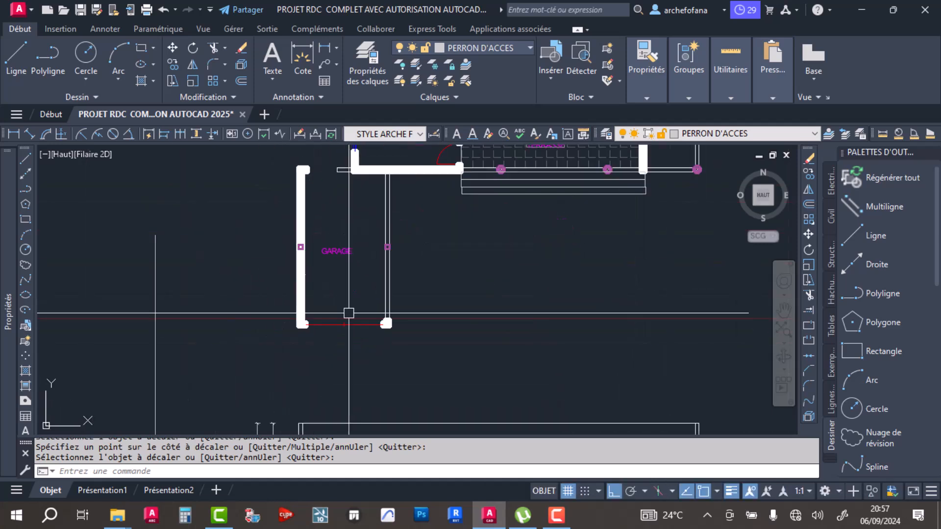
middle_click_drag(313, 211, 330, 312)
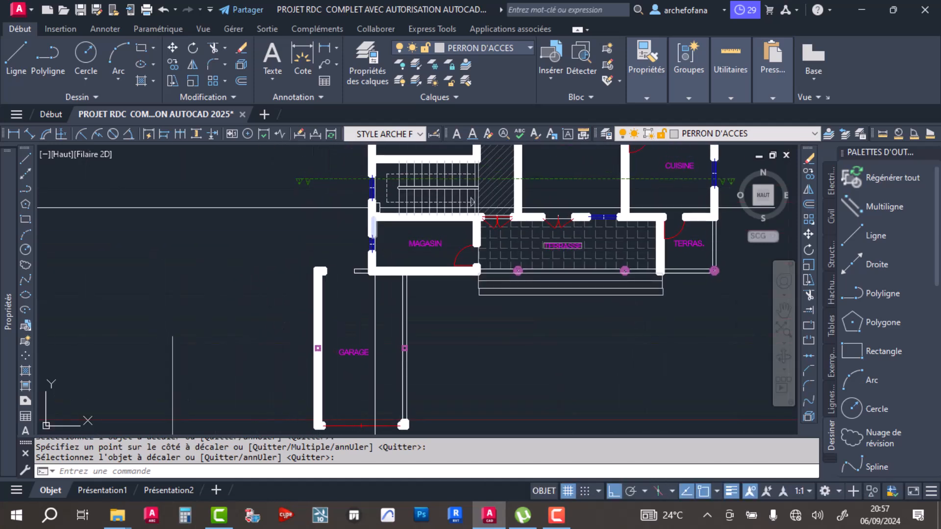
scroll(336, 285, "up", 3)
scroll(340, 252, "down", 1)
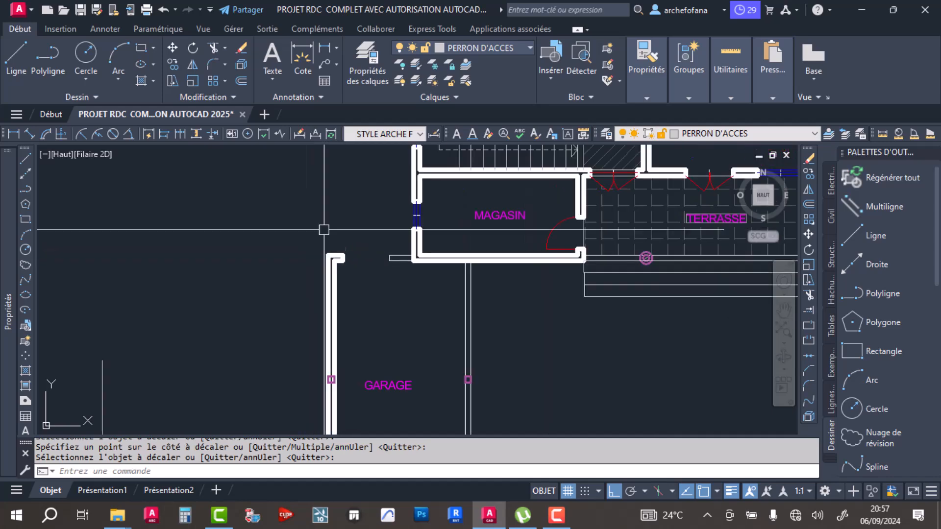
left_click(315, 133)
scroll(343, 289, "up", 3)
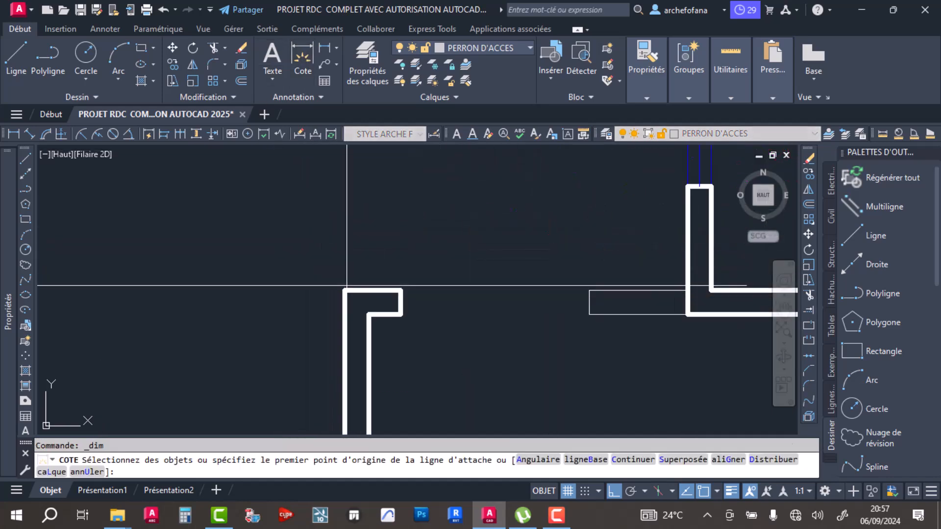
left_click(345, 292)
left_click(687, 293)
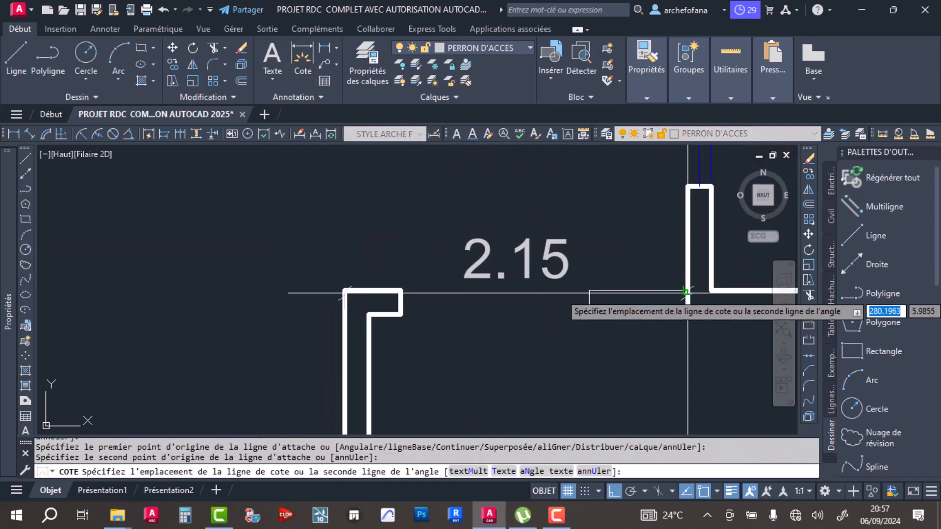
left_click(538, 236)
key("Escape")
key("Escape")
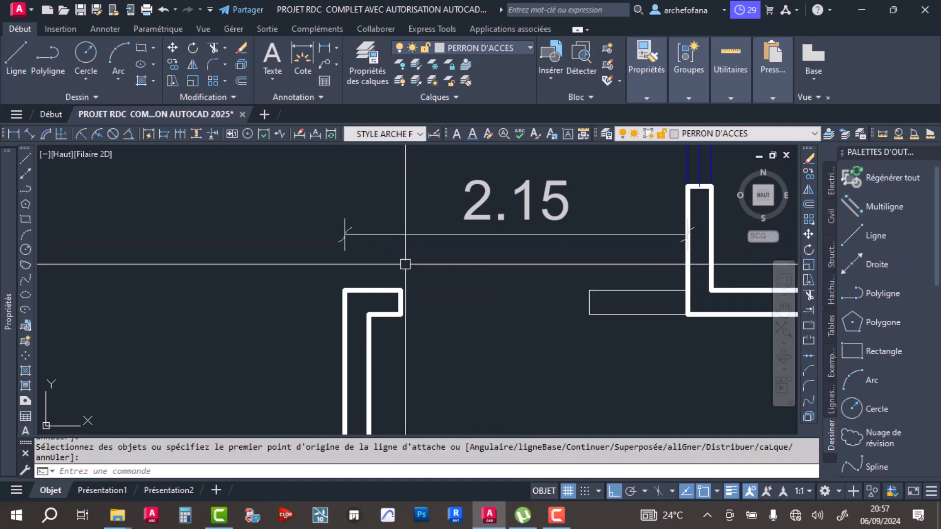
- Project the MAGASIN's outer wall corner with a vertical line from the plan down to the section's base line
scroll(363, 250, "down", 5)
left_click(16, 49)
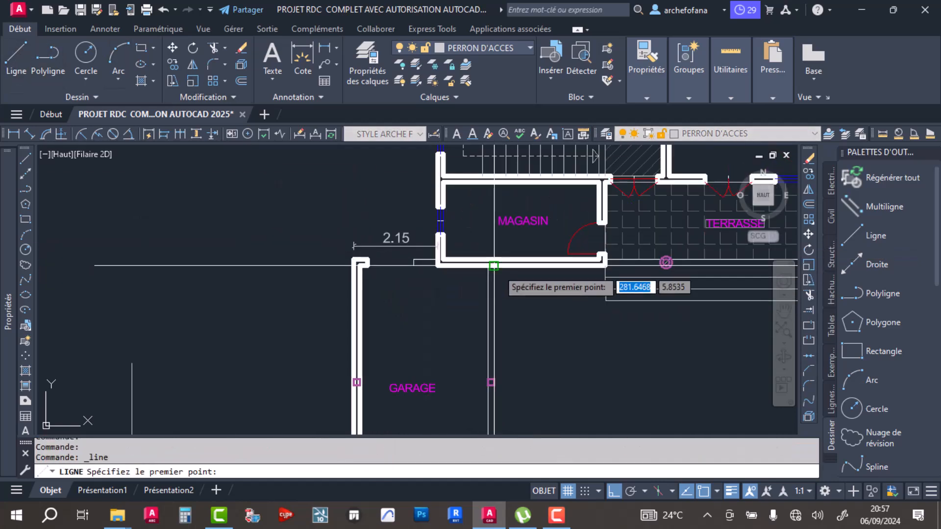
scroll(441, 267, "up", 5)
left_click(394, 293)
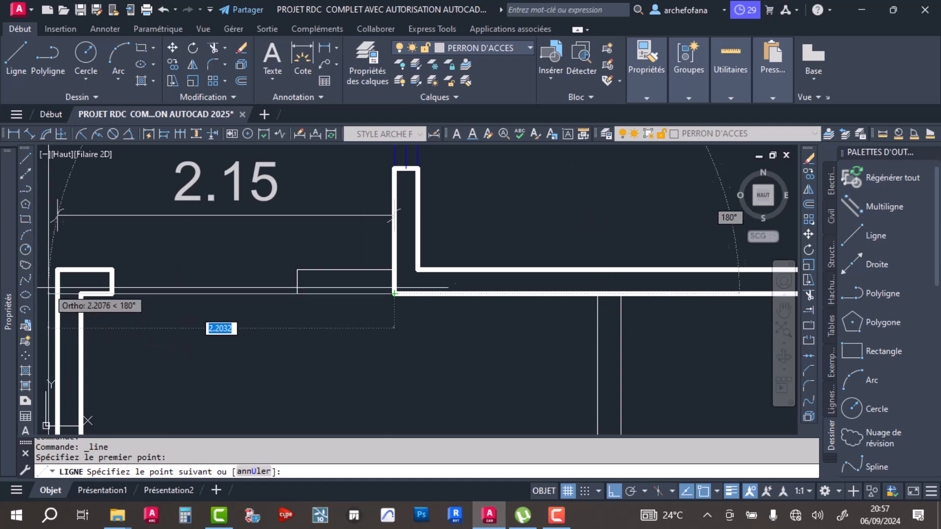
scroll(411, 311, "down", 4)
middle_click_drag(426, 376, 421, 226)
scroll(395, 312, "down", 3)
middle_click_drag(407, 398, 429, 224)
middle_click_drag(429, 375, 428, 246)
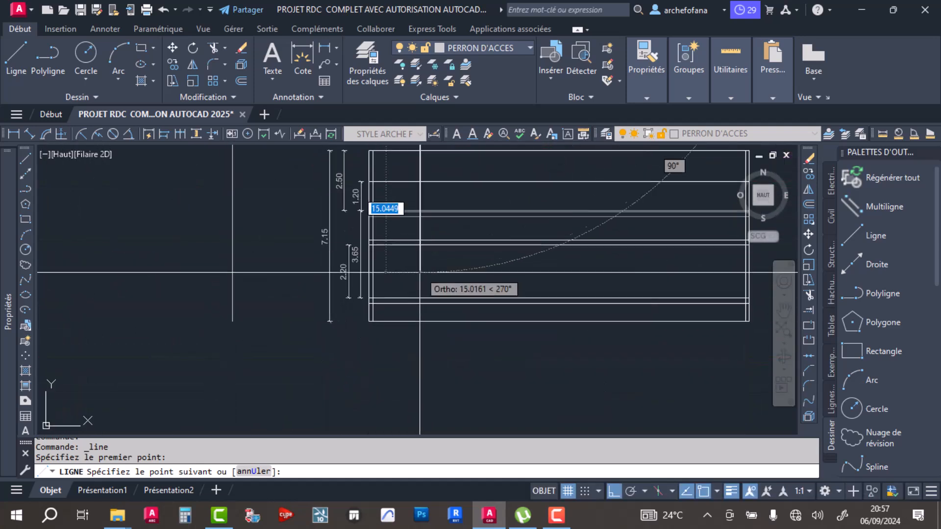
scroll(420, 275, "up", 2)
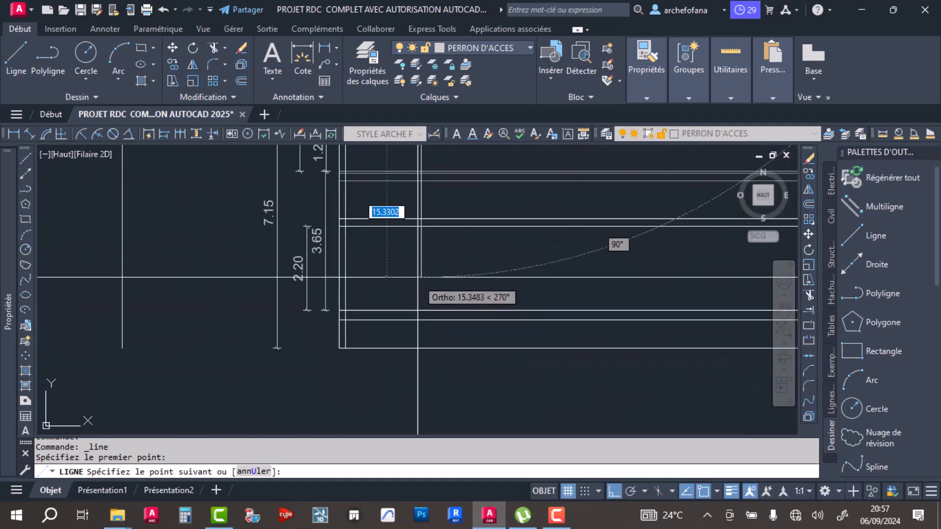
left_click(420, 349)
key("Return")
- Dimension the distance from the section's left edge to the projected wall line as a check, and erase that dimension
mouse_move(448, 248)
middle_mouse_down()
mouse_move(424, 309)
mouse_move(449, 328)
middle_mouse_up()
scroll(449, 328, "down", 2)
middle_click_drag(434, 360, 413, 230)
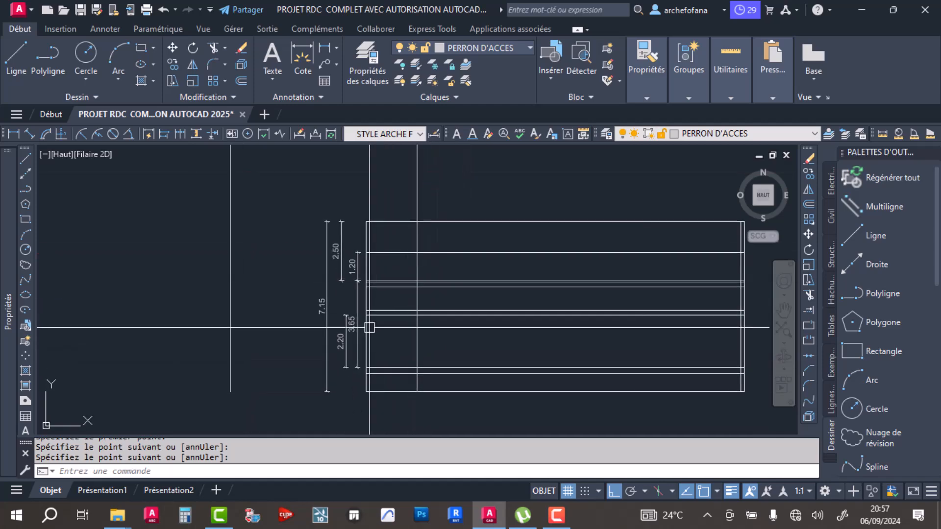
left_click(298, 43)
scroll(371, 329, "up", 4)
left_click(355, 293)
left_click(484, 293)
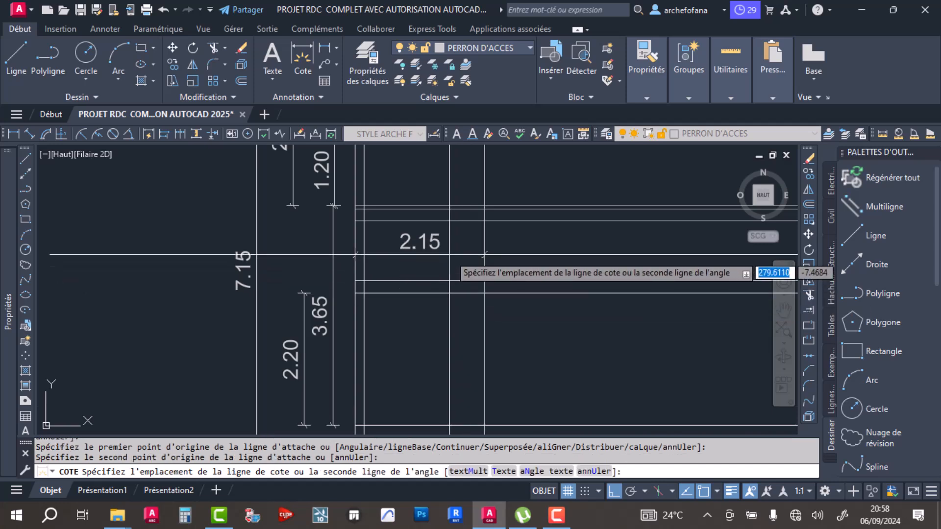
left_click(450, 255)
key("Return")
left_click(430, 253)
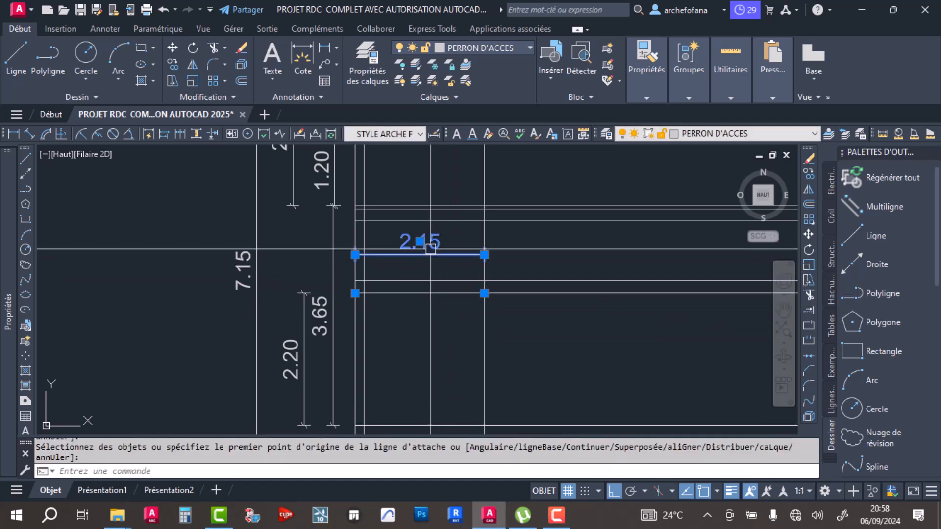
scroll(430, 275, "down", 3)
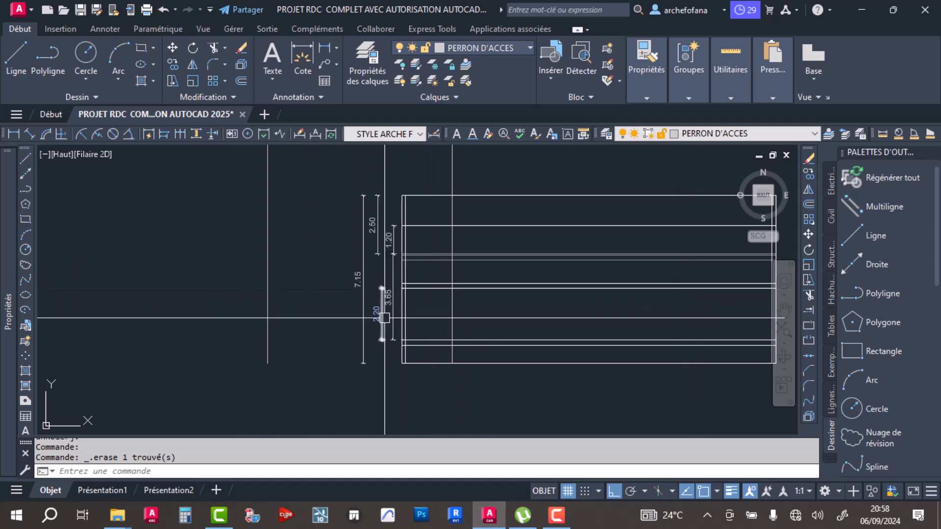
- Examine the GARAGE and MAGASIN walls on the plan in relation to the section cut line
middle_click_drag(465, 276, 387, 338)
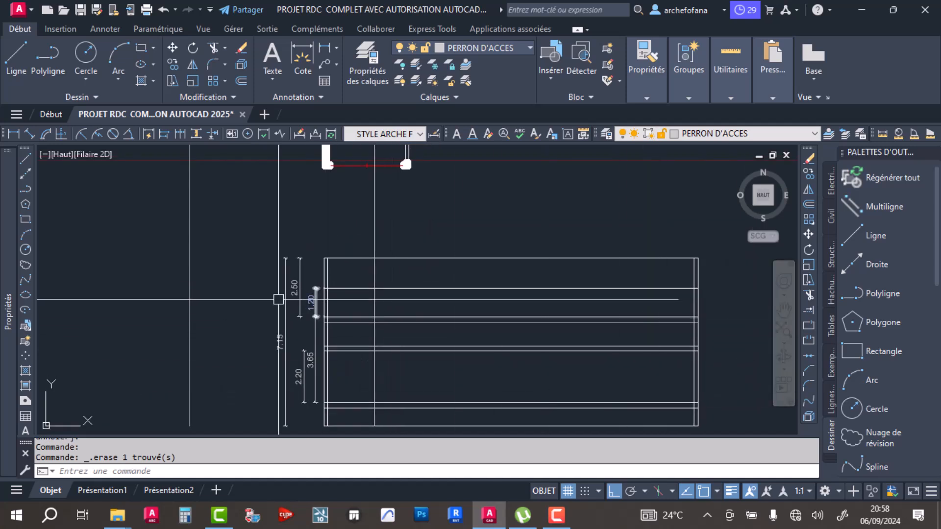
middle_click_drag(336, 236, 354, 271)
scroll(371, 261, "down", 2)
middle_click_drag(373, 224, 350, 289)
scroll(350, 289, "up", 1)
middle_click_drag(349, 289, 334, 326)
scroll(342, 332, "up", 2)
scroll(323, 274, "down", 1)
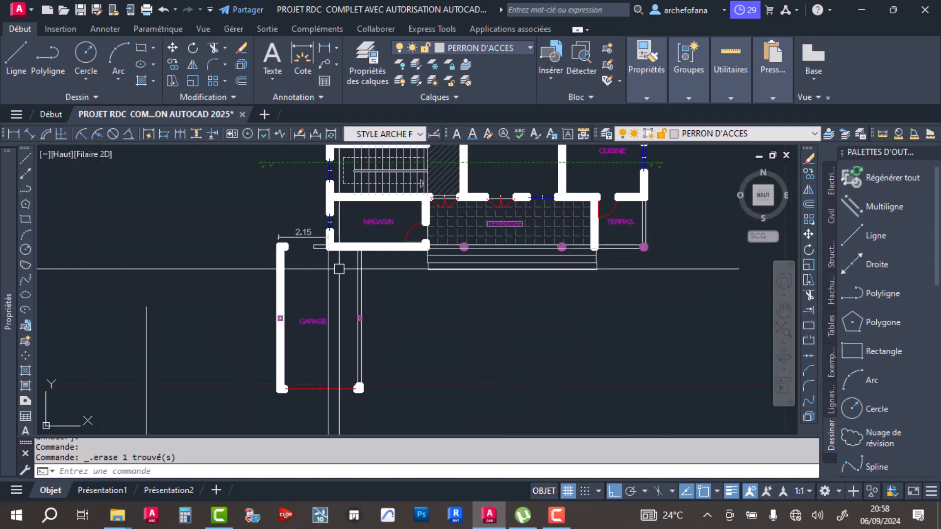
- Copy the projected MAGASIN wall line to that wall's inner face and to both faces of the wall between MAGASIN and TERRASSE
left_click(317, 278)
left_click(172, 64)
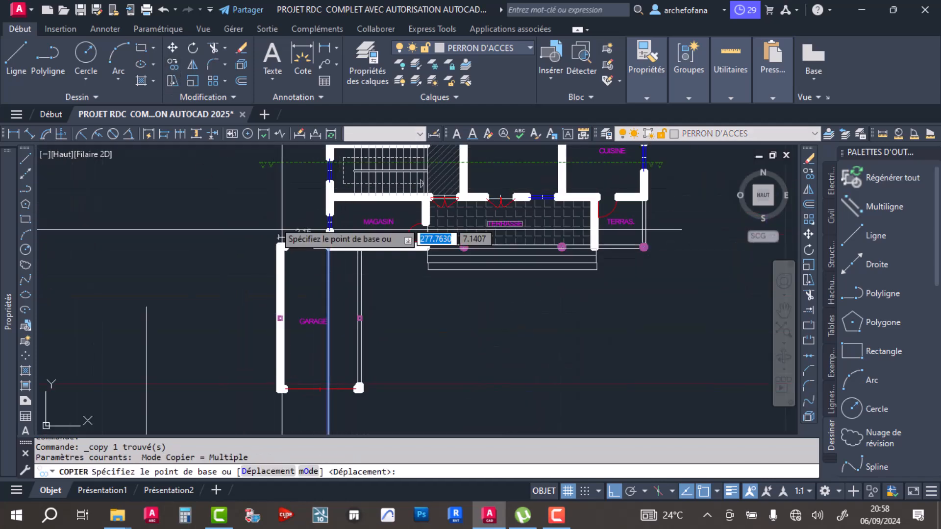
scroll(321, 245, "up", 5)
left_click(366, 260)
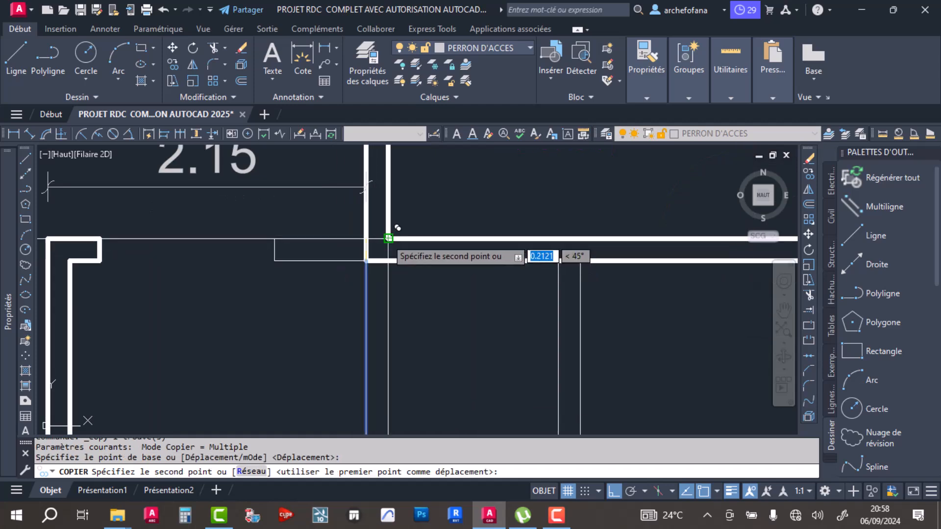
scroll(390, 231, "down", 5)
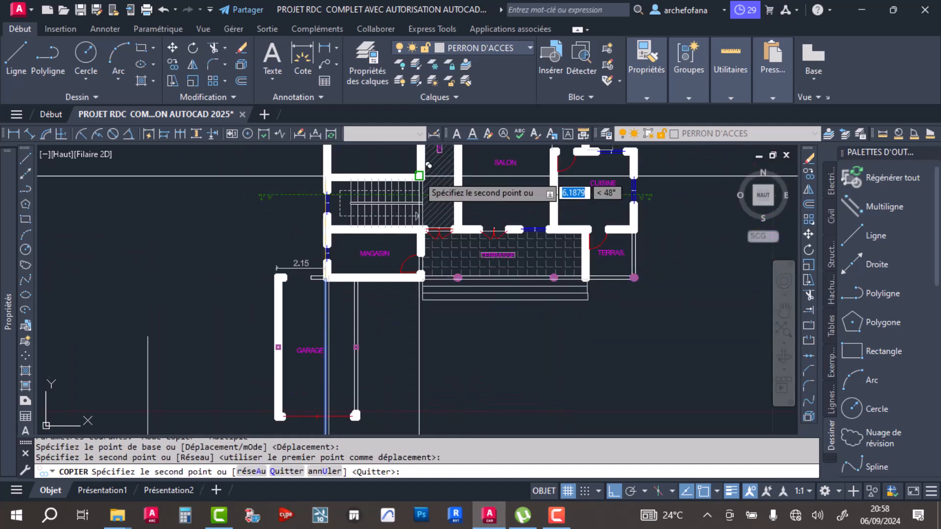
scroll(430, 164, "up", 5)
left_click(415, 188)
left_click(415, 188)
scroll(416, 188, "down", 4)
- Copy the wall projection line to both faces of the DEGAGEMENT–SALON wall and of the SALON–CUISINE wall
scroll(486, 342, "up", 4)
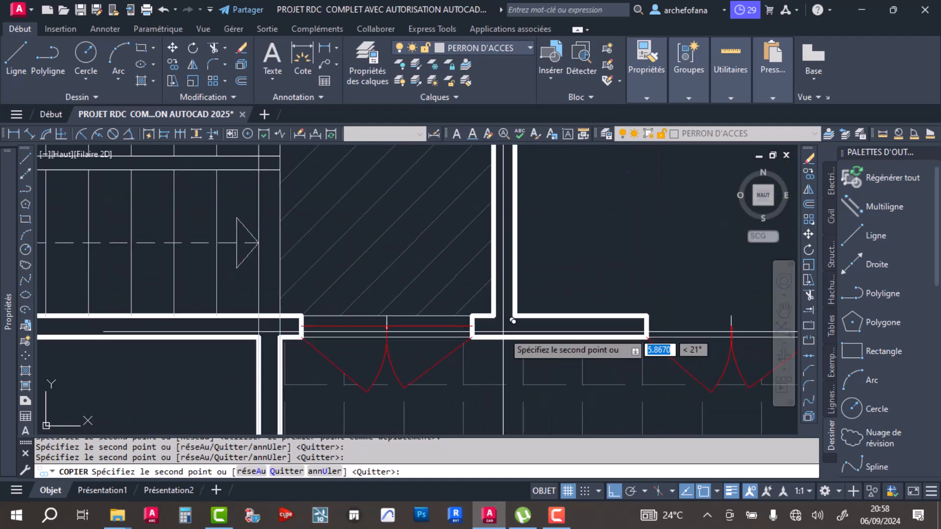
scroll(517, 305, "down", 4)
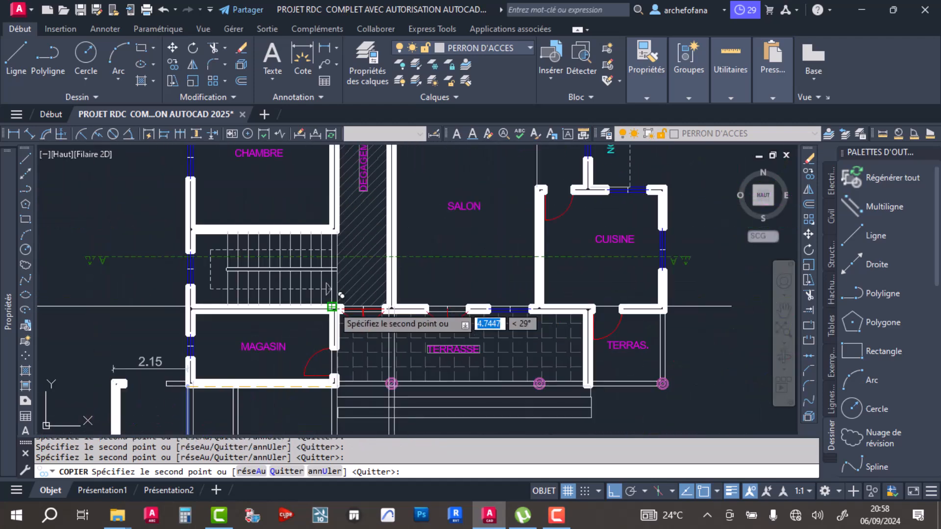
scroll(579, 289, "up", 4)
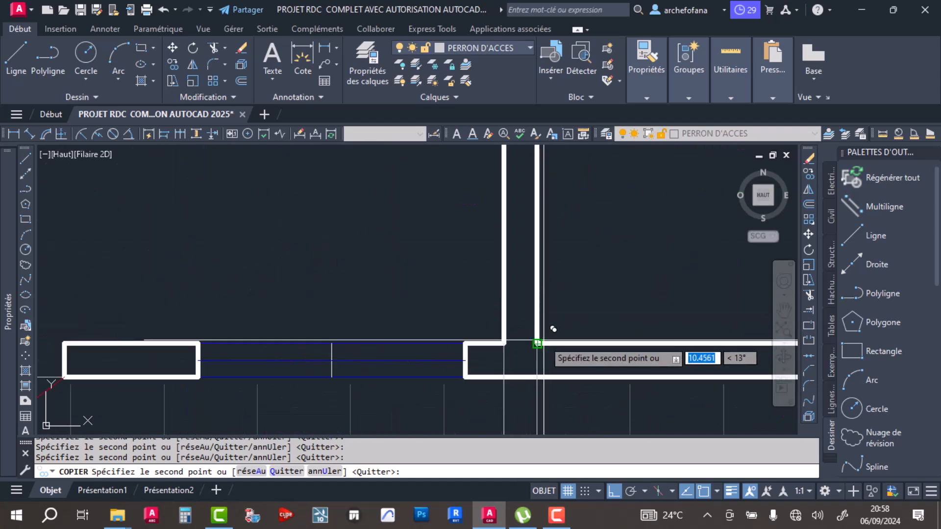
scroll(546, 333, "down", 4)
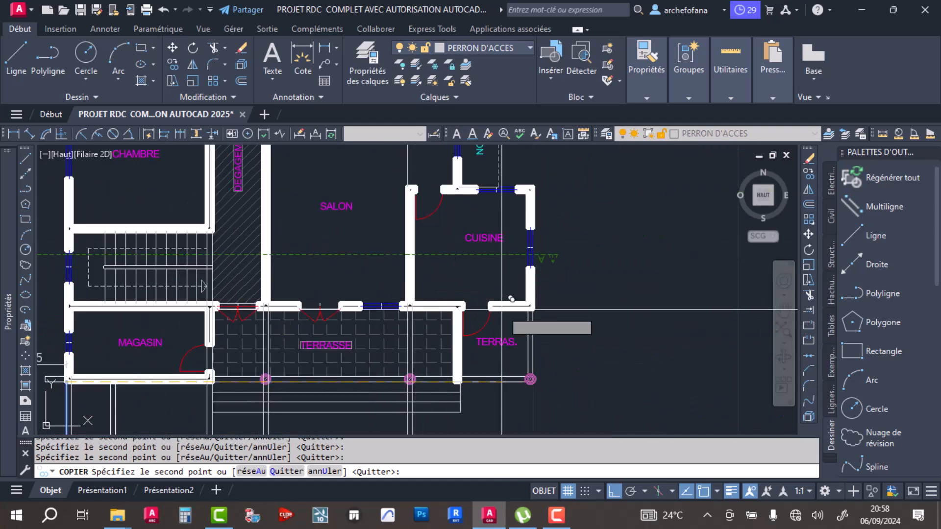
scroll(530, 298, "up", 4)
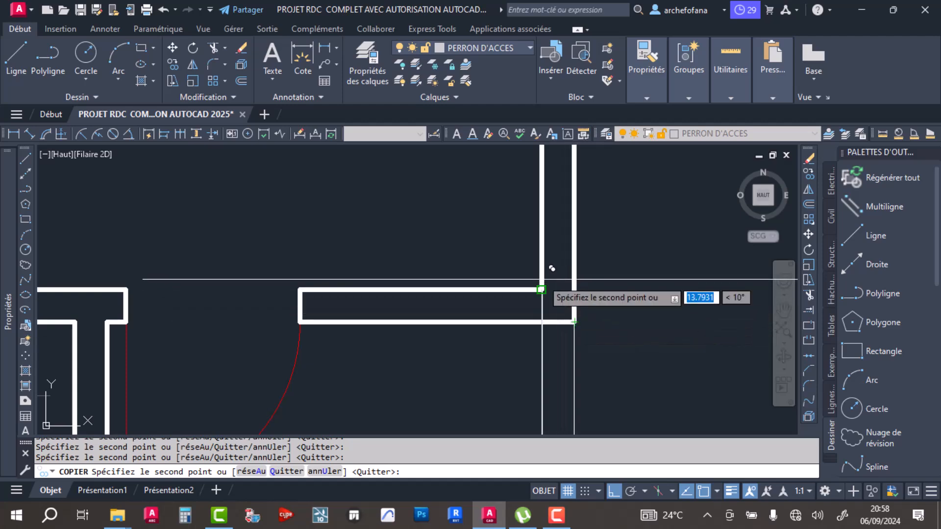
scroll(542, 279, "down", 5)
key("Escape")
scroll(528, 265, "down", 2)
middle_click_drag(568, 327, 519, 205)
middle_click_drag(528, 160, 543, 217)
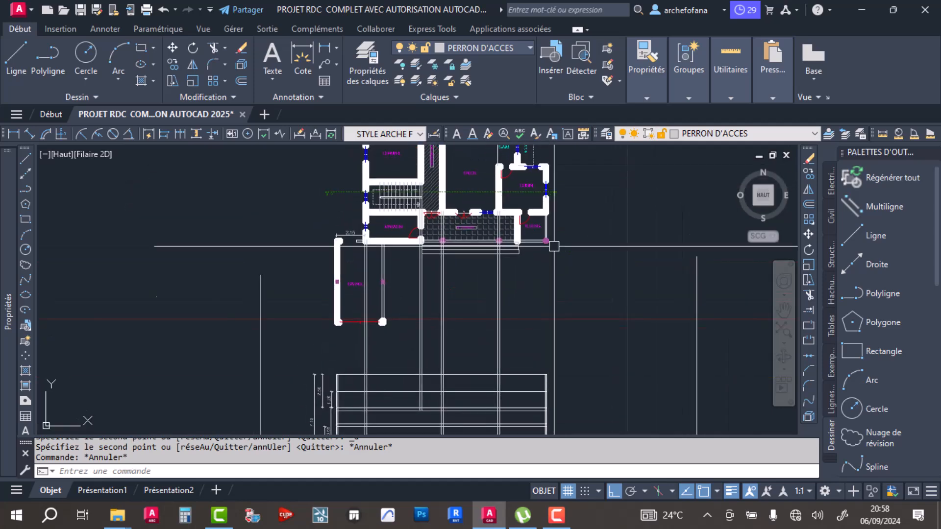
- Draw a vertical line from the jamb of the TERRAS. door nearest the outer wall down to the section's floor line
left_click(12, 58)
scroll(529, 245, "up", 6)
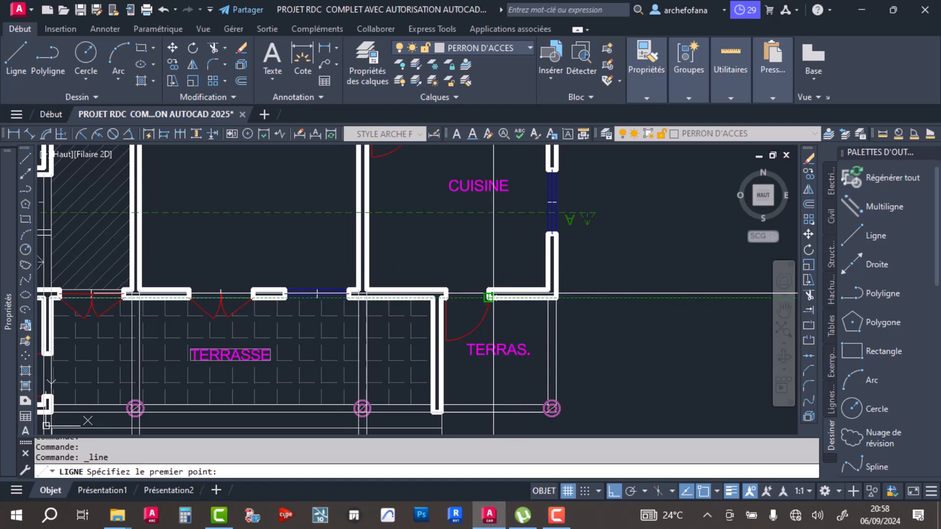
left_click(489, 290)
middle_click_drag(500, 392, 503, 198)
scroll(500, 229, "down", 6)
scroll(479, 280, "up", 5)
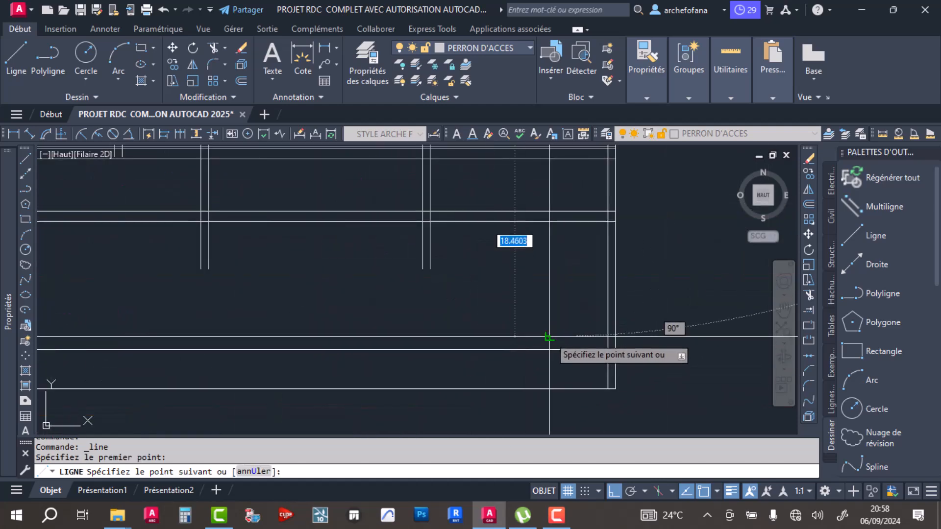
key("Return")
- Colour the door projection line red
left_click(558, 270)
left_click(536, 245)
mouse_move(632, 102)
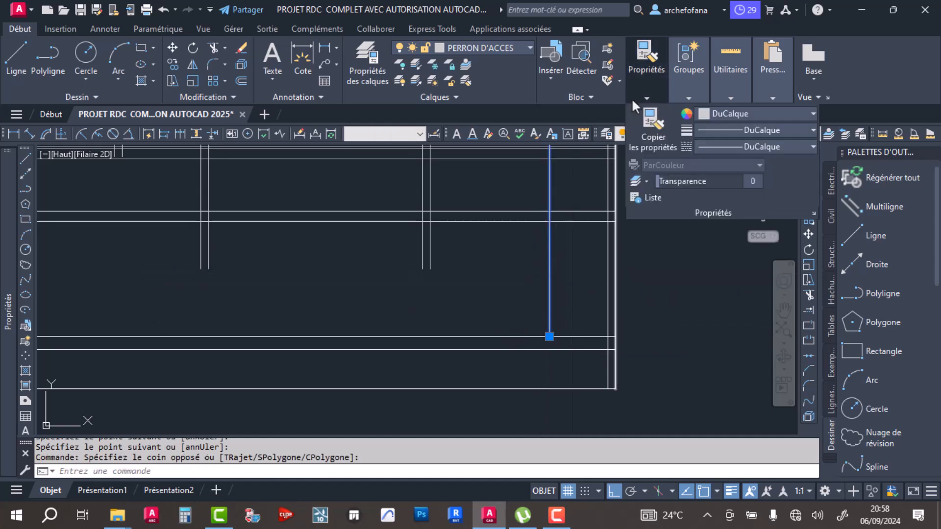
left_click(734, 111)
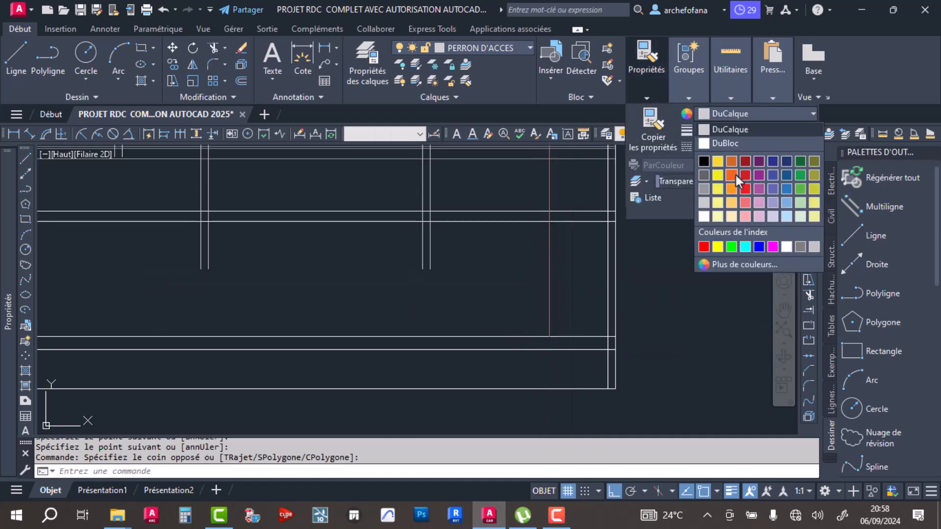
left_click(735, 172)
left_click(721, 111)
left_click(744, 175)
- Copy the red line to the other jamb of the TERRAS. door and to the jambs and centre of the SALON's terrace door
scroll(583, 252, "down", 3)
middle_click_drag(552, 224, 545, 353)
scroll(575, 175, "up", 4)
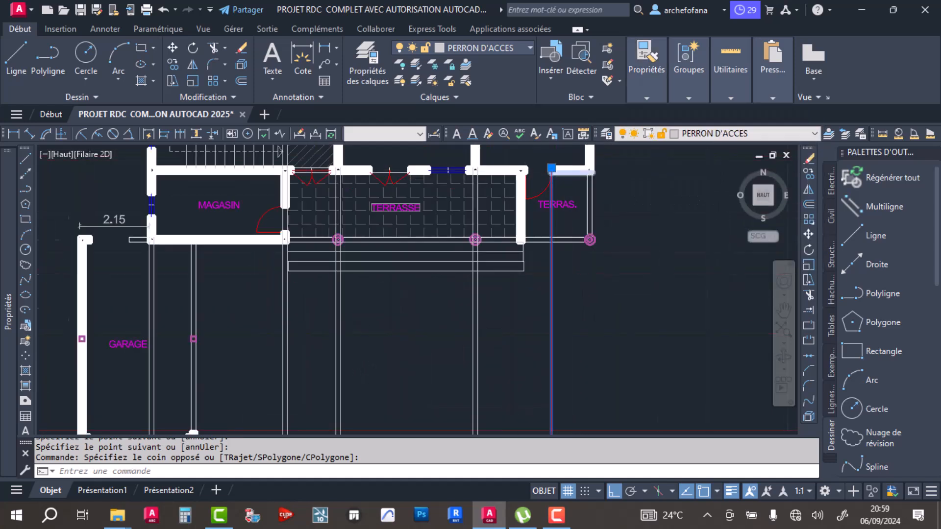
left_click(174, 63)
left_click(529, 166)
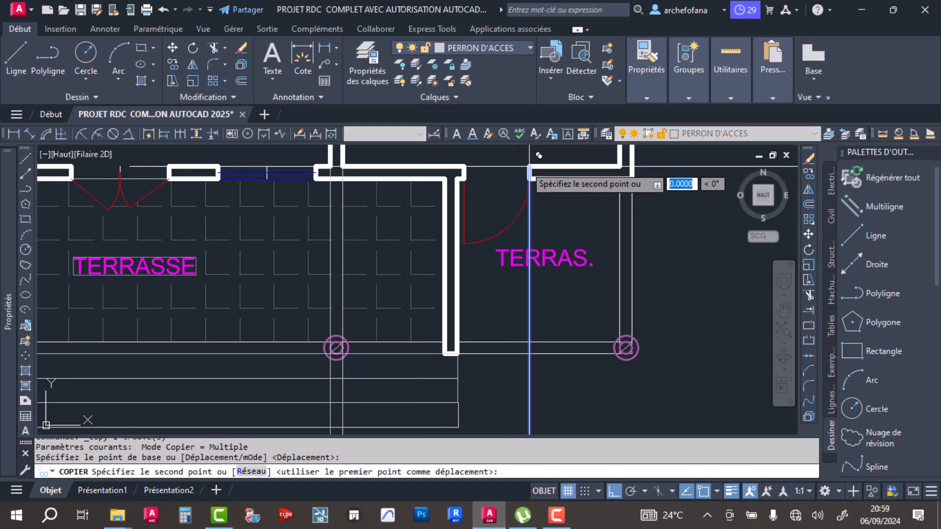
left_click(463, 167)
scroll(514, 203, "down", 2)
scroll(420, 213, "up", 4)
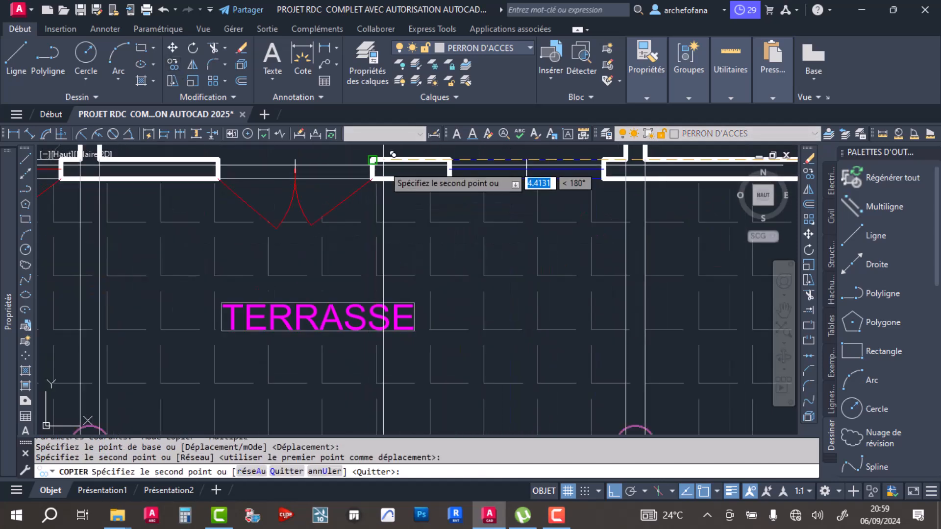
left_click(372, 159)
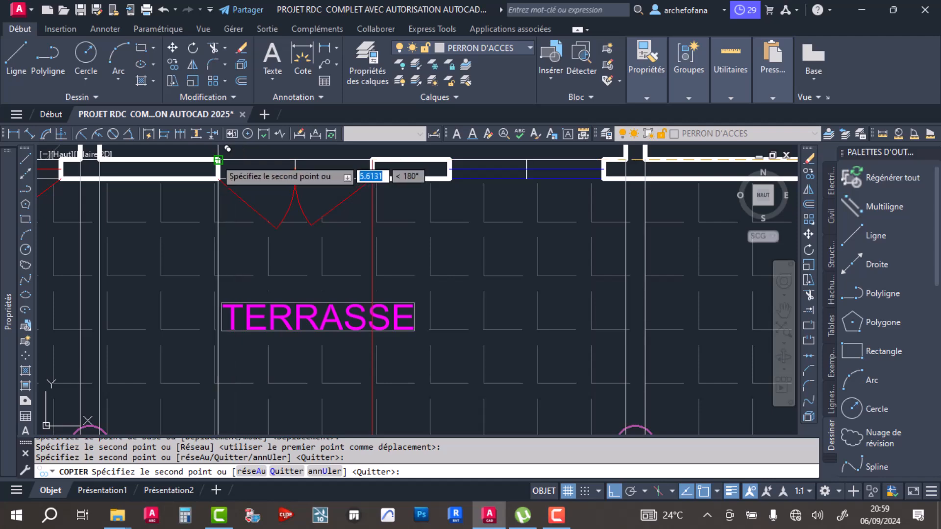
scroll(296, 160, "down", 2)
- Copy the red line to the DEGAGEMENT entrance door's jambs and centre, and to both sides of the opening between GARAGE and MAGASIN
scroll(333, 210, "up", 4)
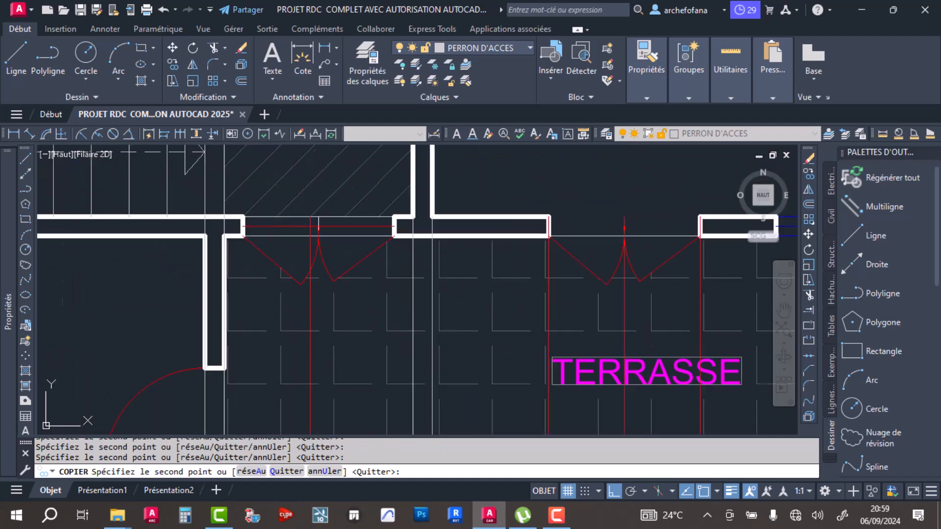
left_click(438, 227)
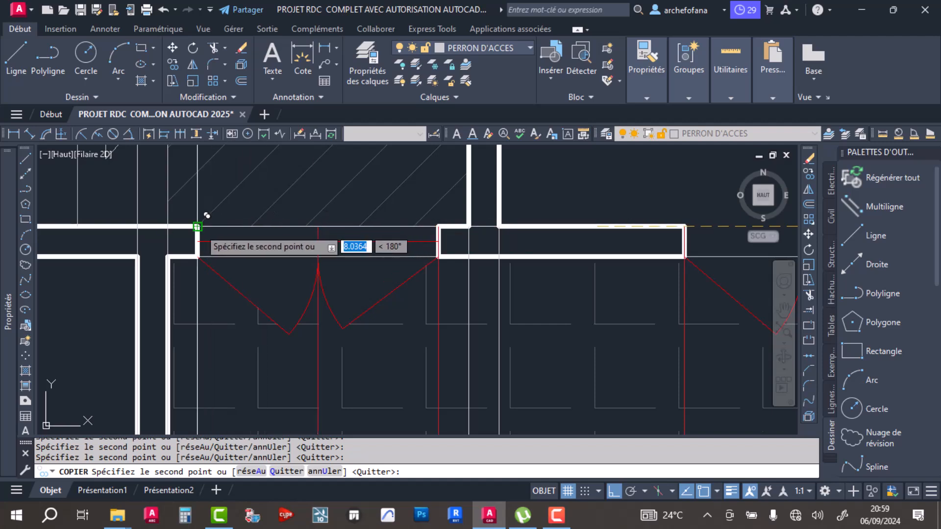
scroll(206, 215, "down", 3)
scroll(149, 283, "up", 4)
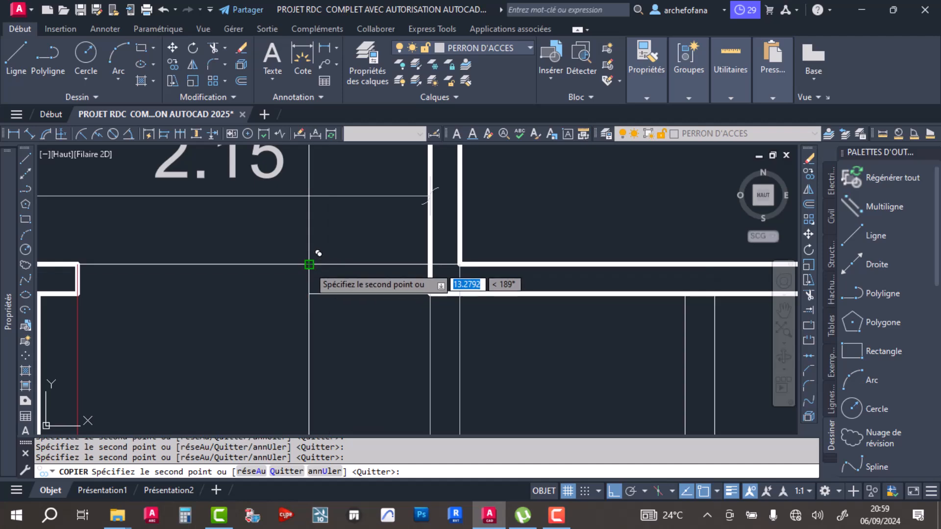
key("Return")
scroll(334, 250, "down", 5)
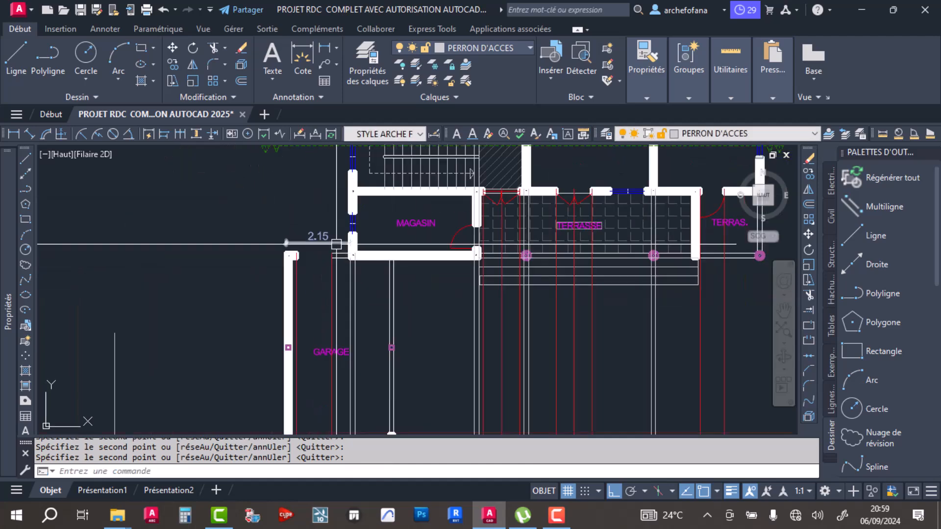
- Check the red projection lines on the section and save the drawing
scroll(387, 362, "up", 3)
middle_click_drag(378, 357, 401, 291)
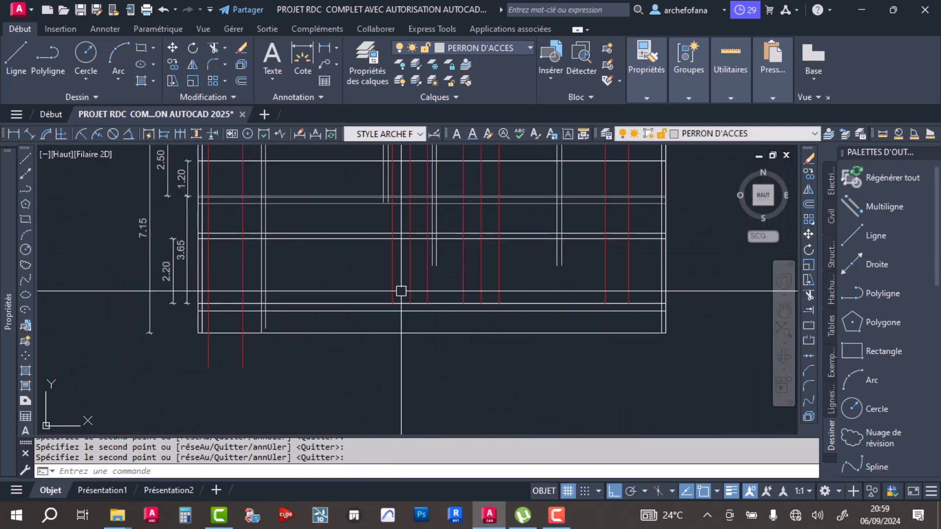
scroll(309, 285, "down", 3)
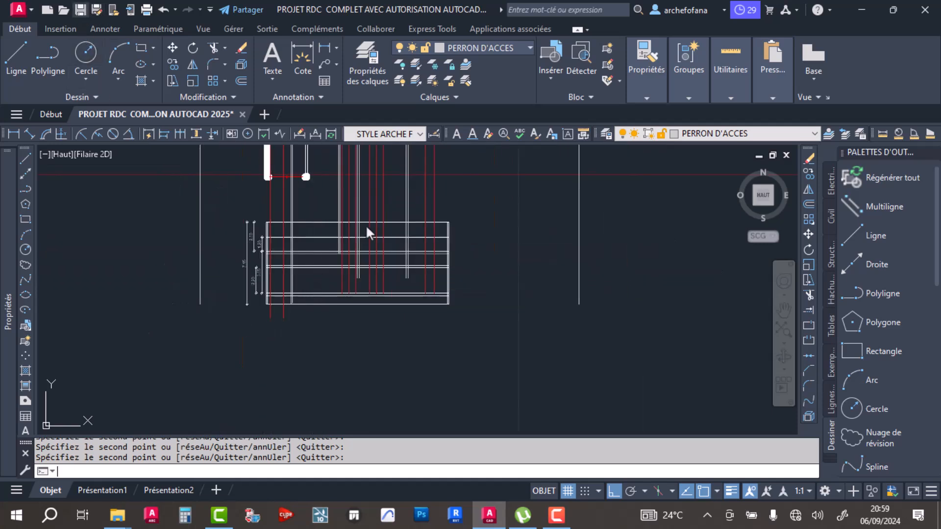
key("Return")
key("ctrl+s")
scroll(435, 306, "up", 2)
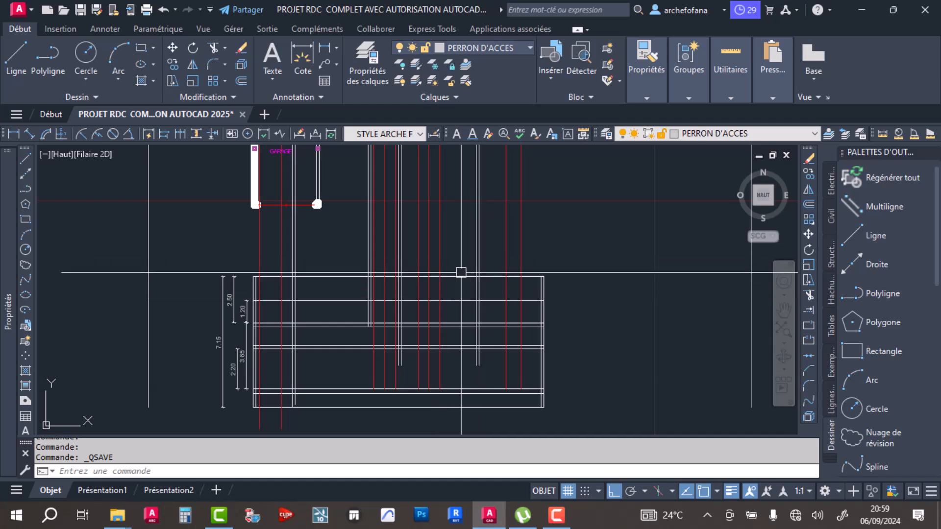
- Draw a vertical line from the SALON window's jamb nearest the terrace door down to the section's floor line
scroll(471, 265, "down", 3)
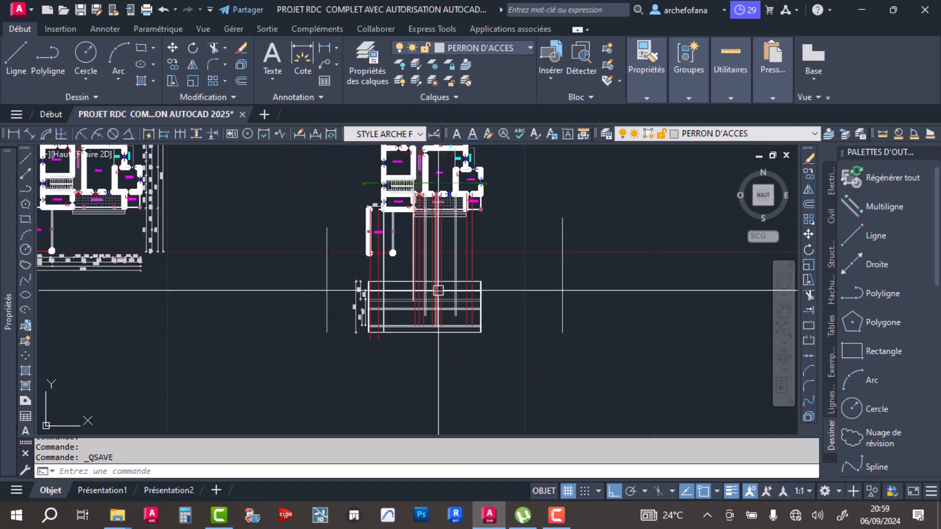
left_click(7, 57)
scroll(407, 255, "up", 4)
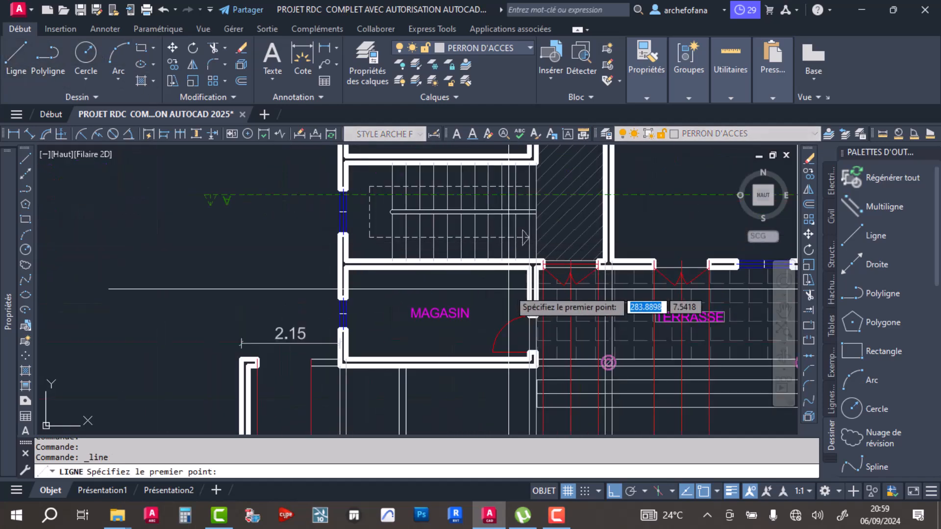
scroll(531, 296, "down", 2)
scroll(534, 244, "up", 5)
left_click(529, 252)
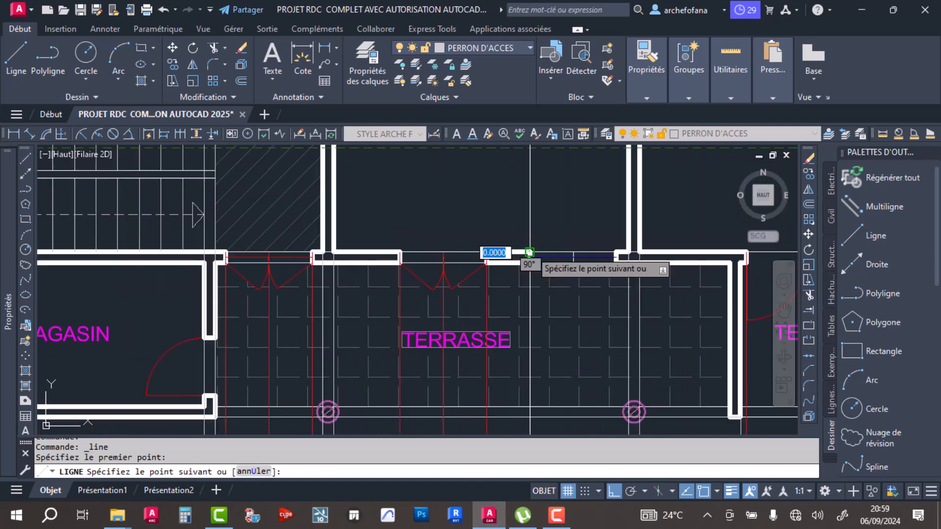
scroll(527, 254, "down", 5)
middle_click_drag(534, 369, 485, 231)
middle_click_drag(479, 353, 449, 237)
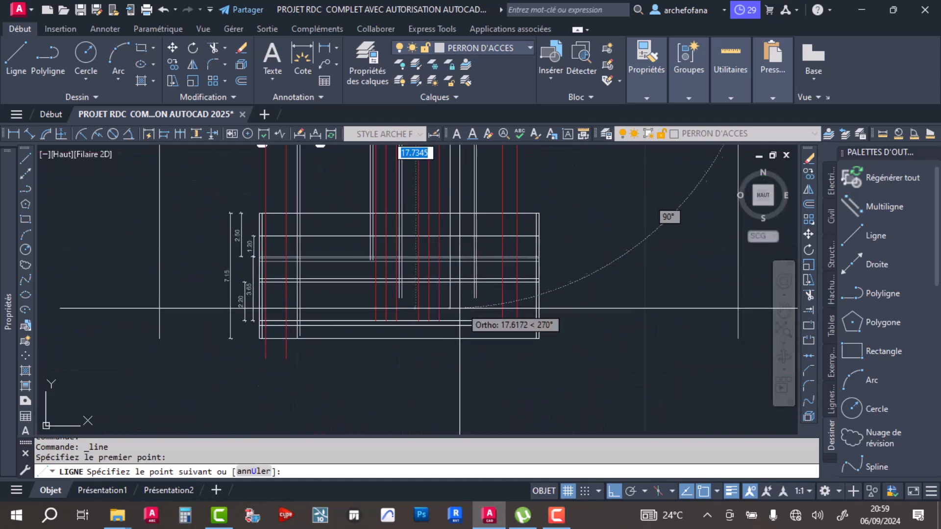
scroll(460, 306, "up", 4)
left_click(434, 348)
key("Return")
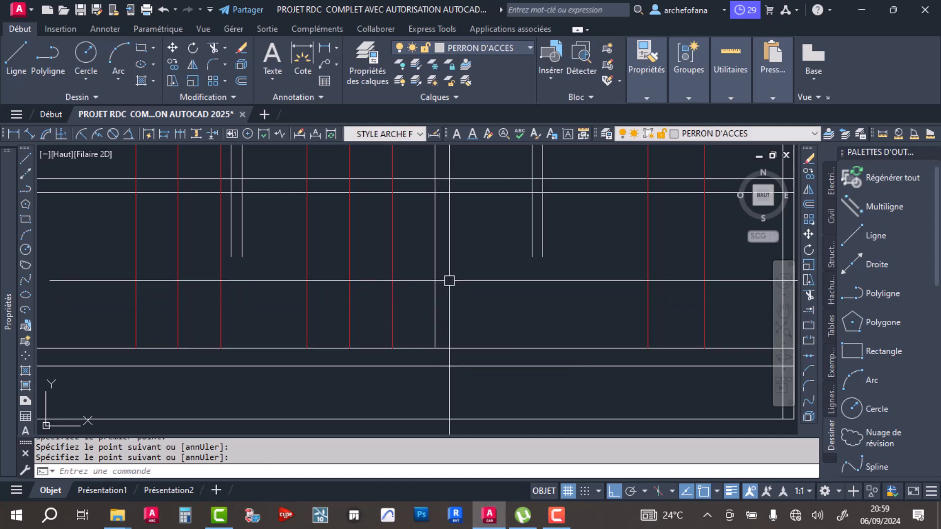
- Colour the window projection line blue (Bleu)
left_click(449, 281)
left_click(429, 301)
left_click(645, 88)
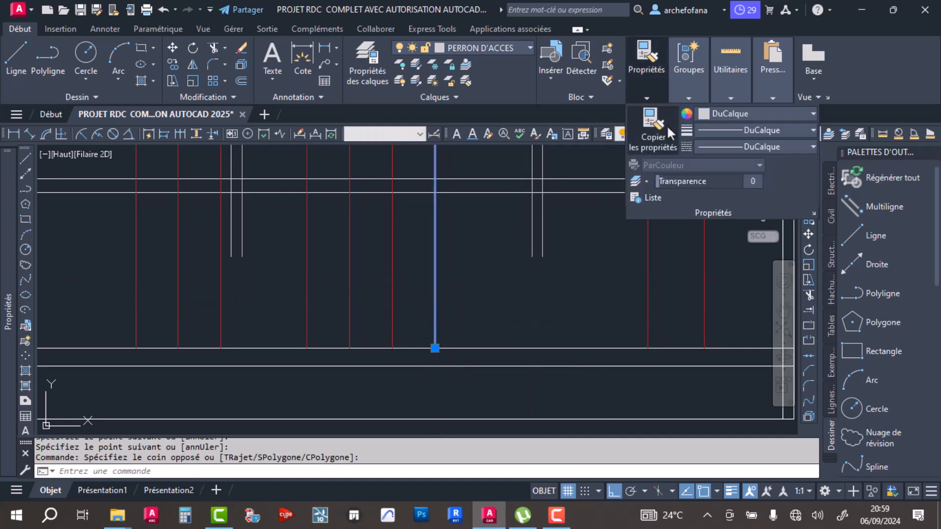
left_click(715, 113)
left_click(758, 247)
scroll(433, 293, "down", 4)
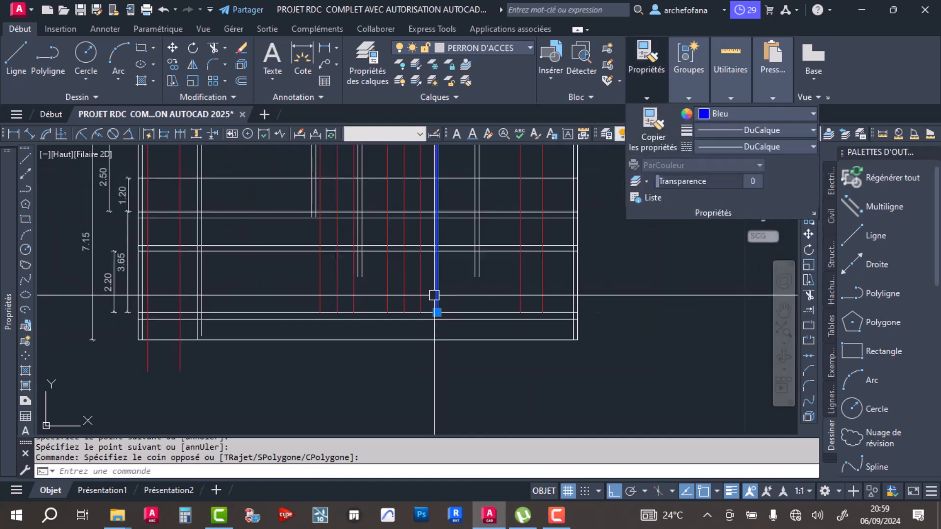
- Copy the blue projection line from the SALON window's first jamb to its opposite jamb
left_click(173, 64)
scroll(433, 274, "down", 2)
scroll(443, 182, "up", 5)
scroll(420, 314, "down", 2)
scroll(417, 293, "up", 4)
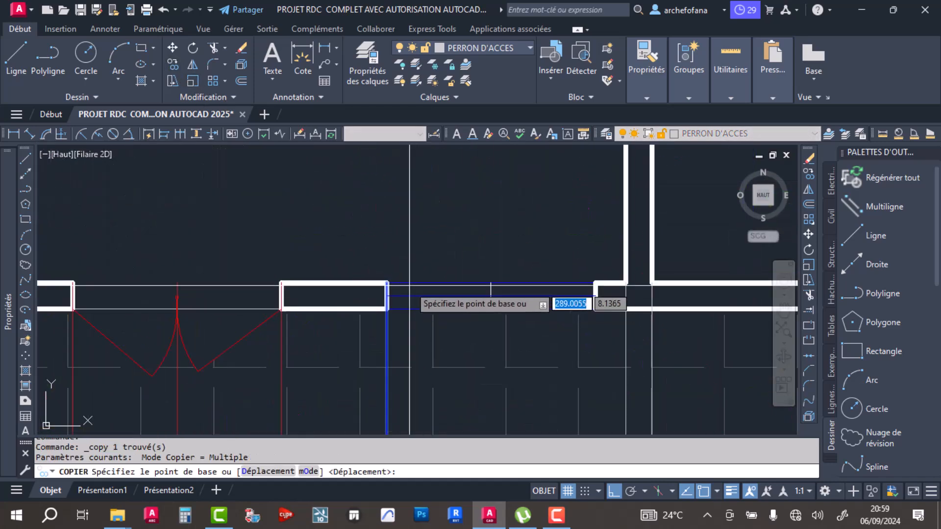
left_click(386, 283)
scroll(562, 300, "down", 3)
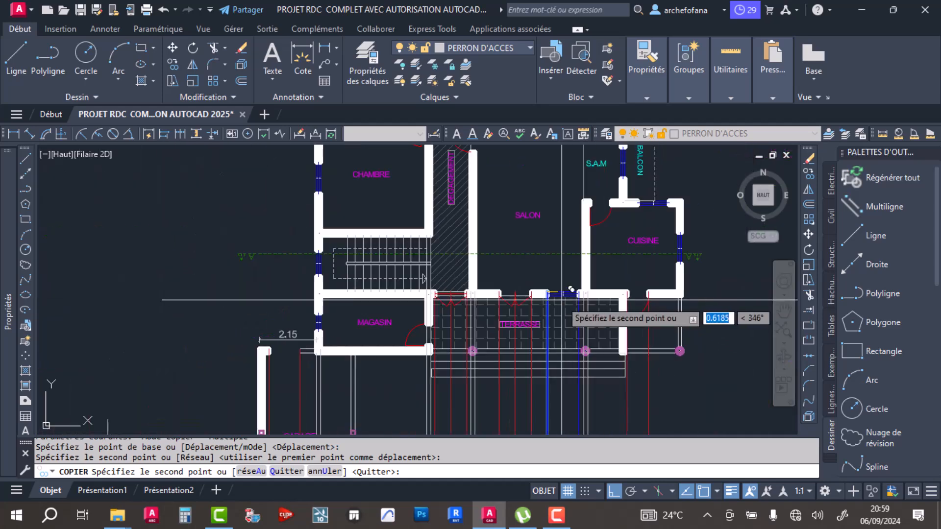
- Copy the blue line to the centreline of the window in MAGASIN's outer wall
middle_click_drag(443, 238, 422, 251)
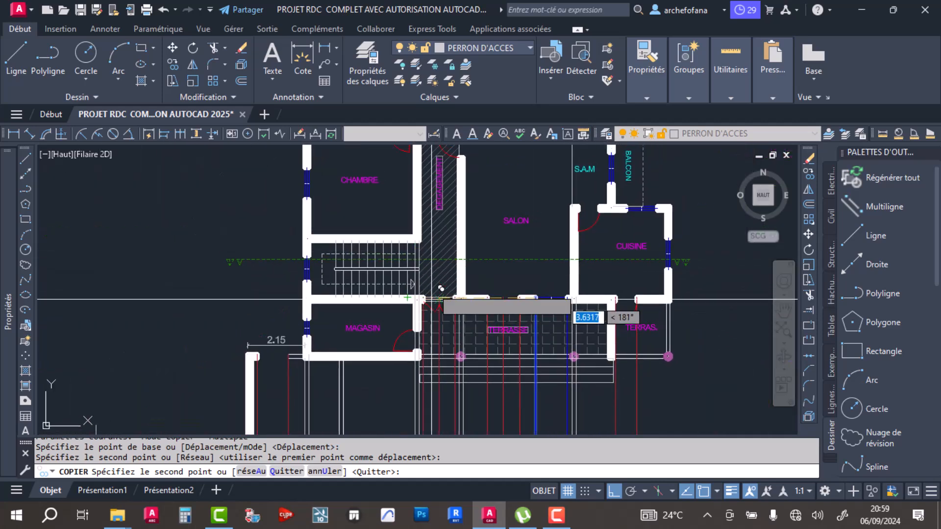
middle_click_drag(341, 238, 317, 267)
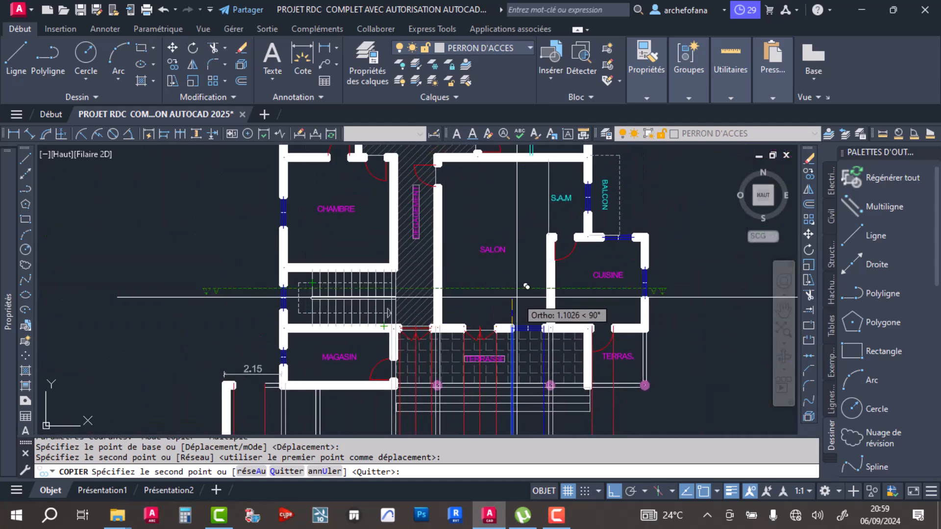
middle_click_drag(534, 319, 540, 223)
scroll(301, 230, "up", 6)
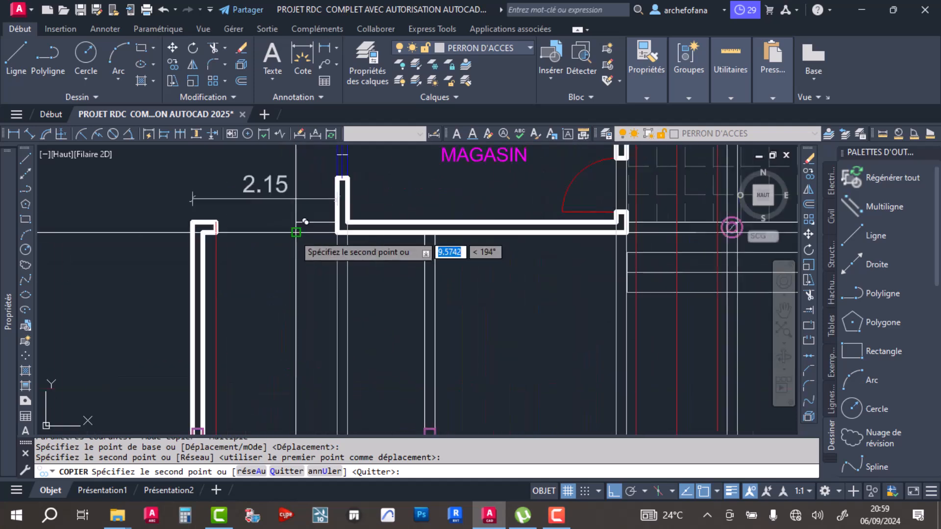
scroll(497, 225, "down", 5)
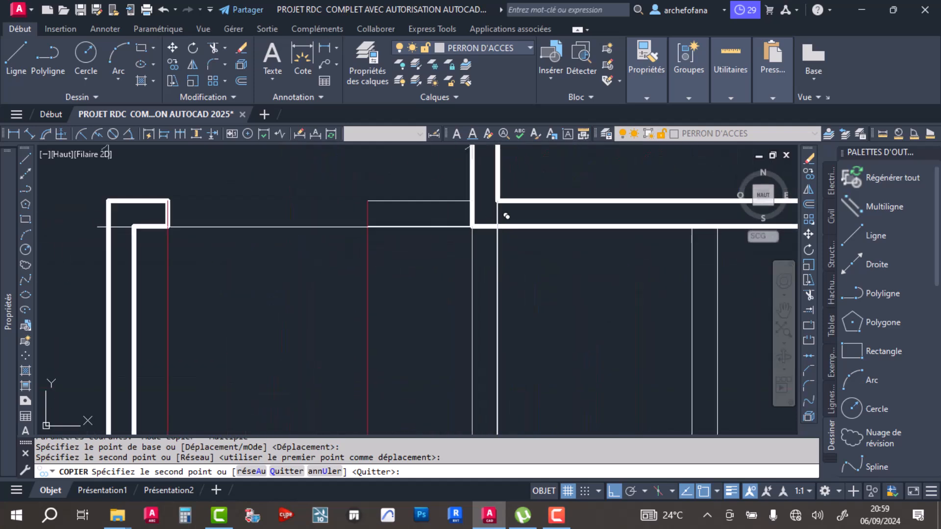
scroll(503, 213, "up", 4)
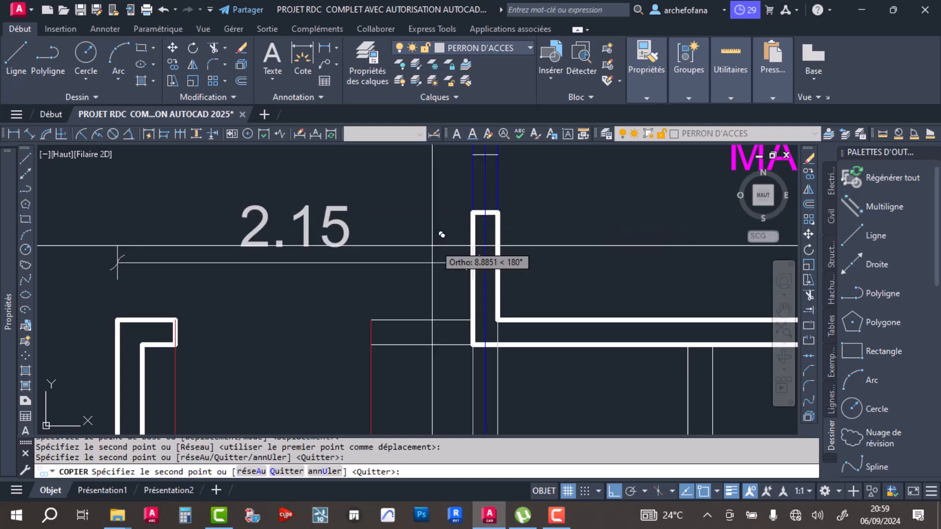
- Copy the blue line to the centreline of the window in CUISINE's outer wall and finish copying
scroll(495, 206, "down", 4)
scroll(514, 231, "down", 2)
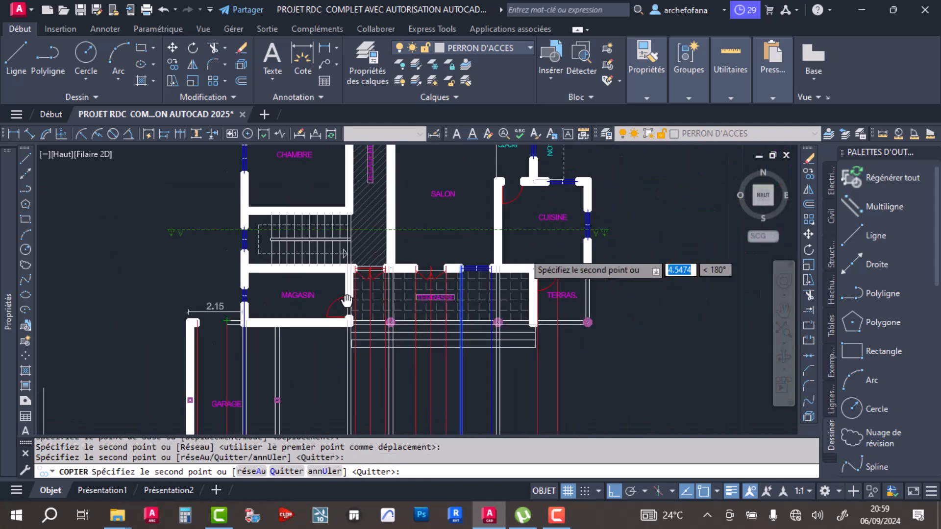
scroll(602, 274, "up", 5)
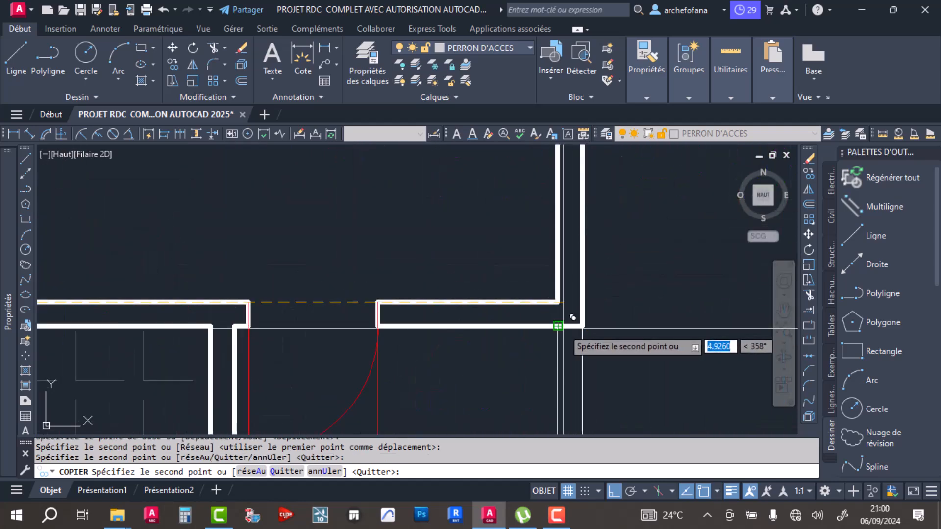
scroll(566, 325, "down", 2)
middle_click_drag(565, 248, 552, 340)
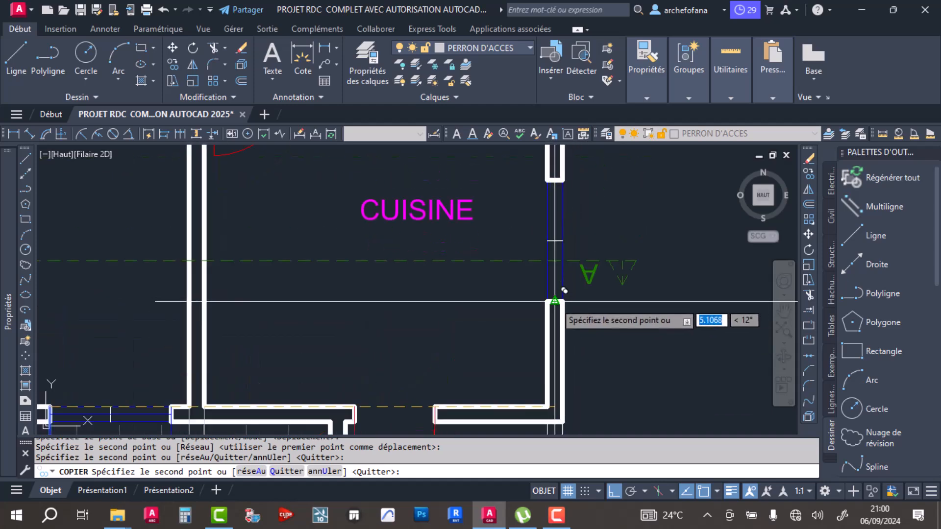
scroll(564, 291, "down", 5)
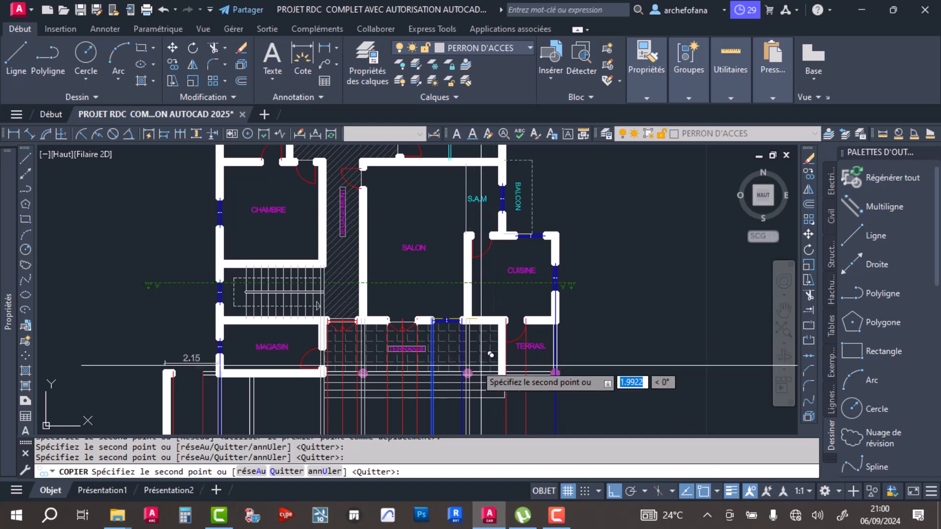
middle_click_drag(394, 336, 392, 293)
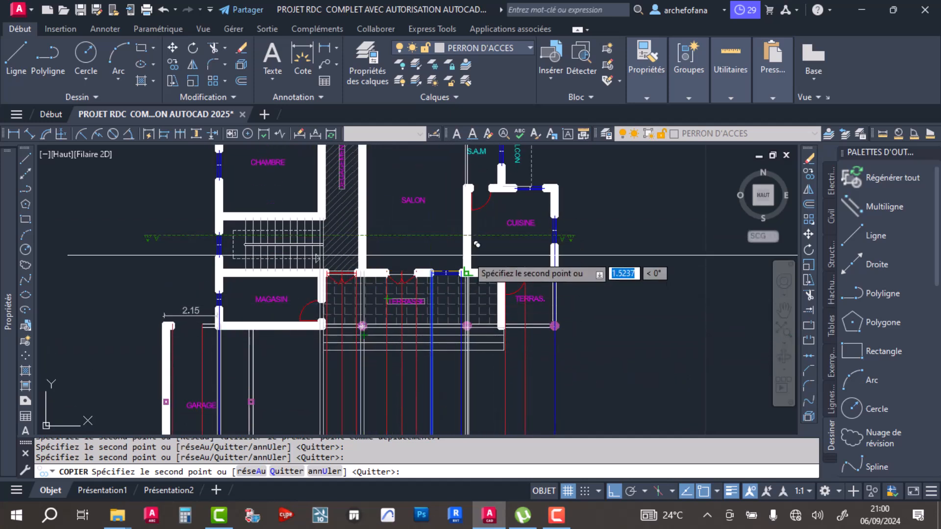
middle_click_drag(492, 351, 520, 262)
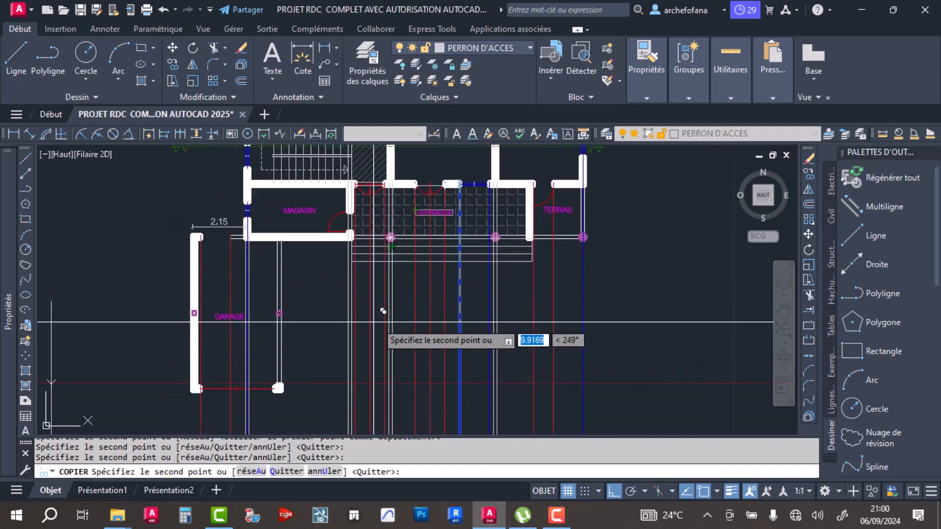
key("Return")
- Compare the wall projection lines on the section with the wall between SALON and CUISINE on the plan
scroll(311, 302, "down", 5)
scroll(398, 336, "up", 10)
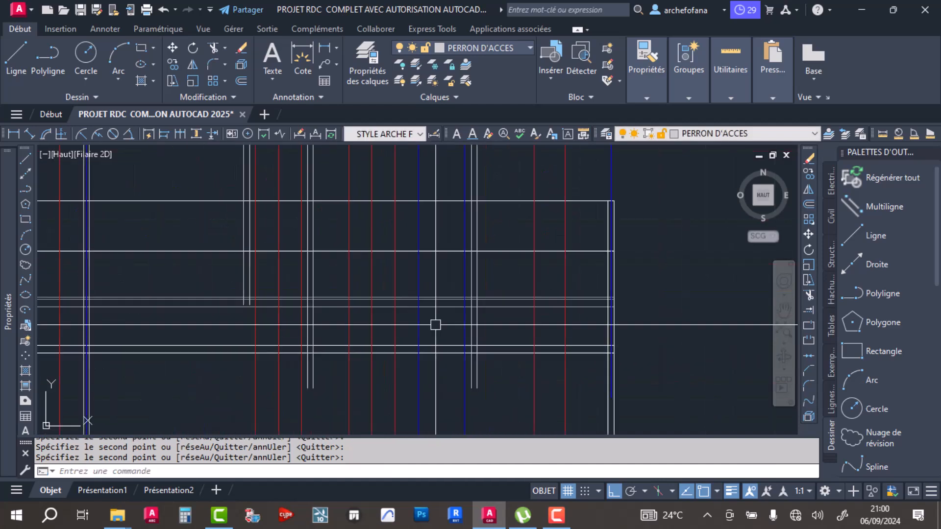
scroll(493, 288, "down", 2)
middle_click_drag(495, 246, 485, 385)
middle_click_drag(482, 263, 476, 419)
scroll(473, 246, "up", 6)
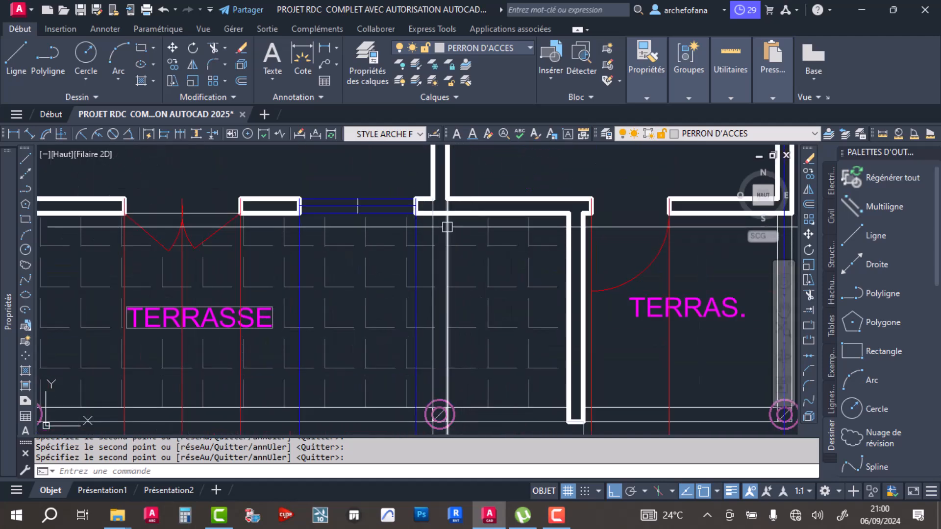
scroll(448, 226, "down", 6)
- Extend the projection lines of SALON's two side walls down to the section's floor line
middle_click_drag(460, 327, 442, 199)
middle_click_drag(446, 320, 433, 231)
scroll(441, 263, "up", 2)
middle_click_drag(435, 359, 435, 233)
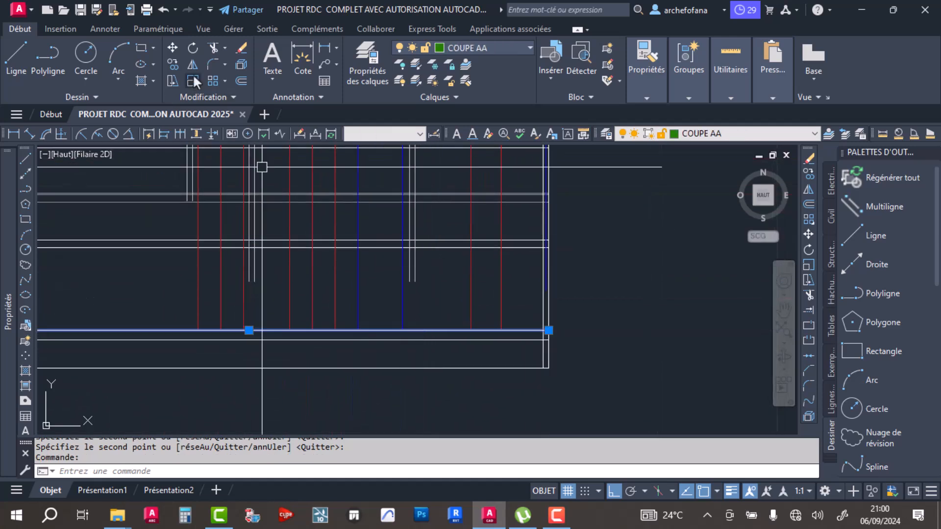
left_click(807, 311)
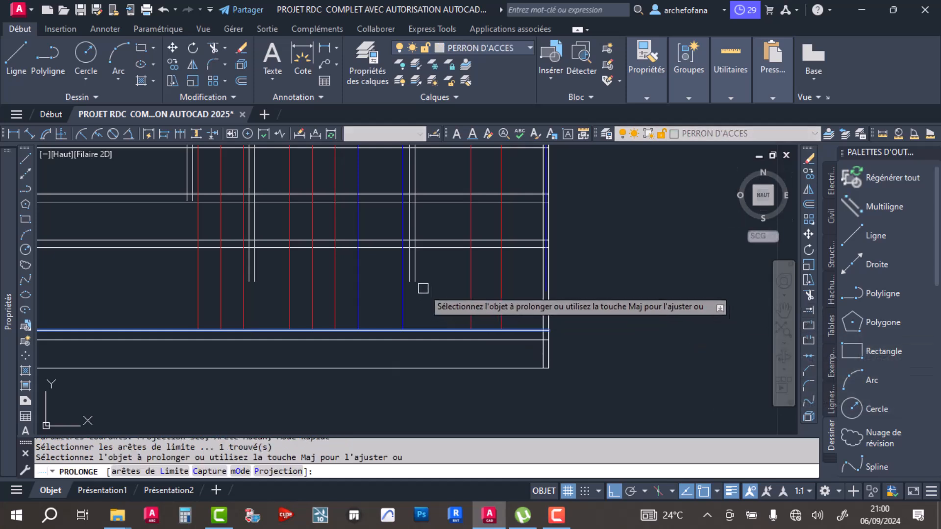
left_click(409, 274)
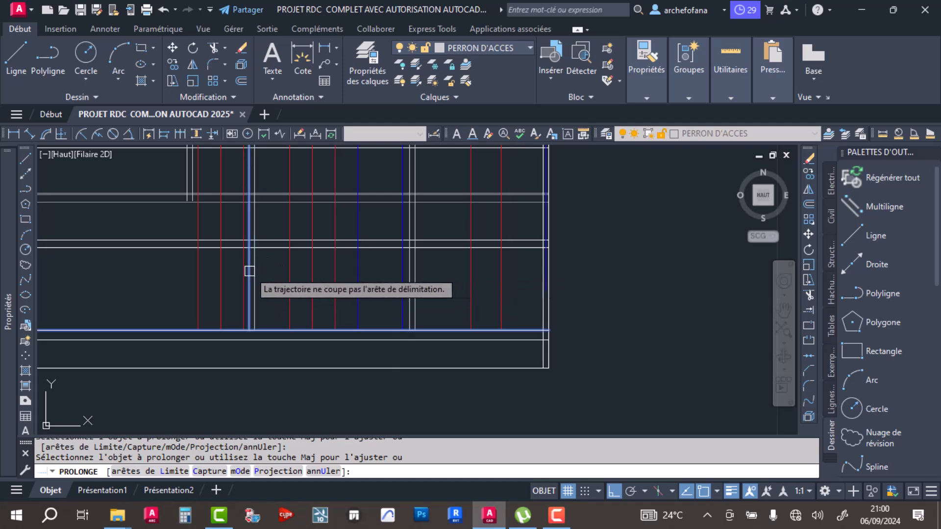
- Extend both projection lines of the wall between the staircase and DEGAGEMENT to the floor line, and save the drawing
scroll(195, 216, "down", 3)
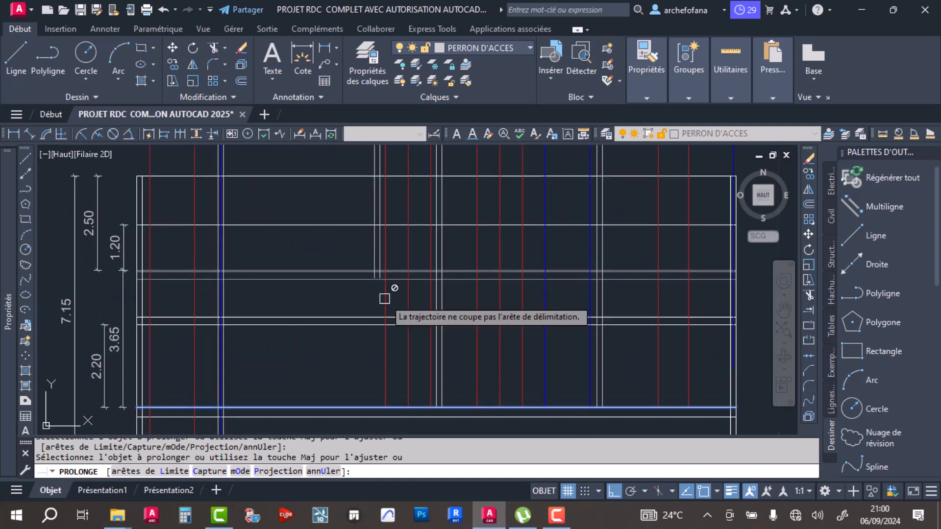
mouse_move(385, 267)
middle_mouse_down()
mouse_move(386, 394)
mouse_move(371, 267)
middle_mouse_up()
scroll(361, 290, "up", 4)
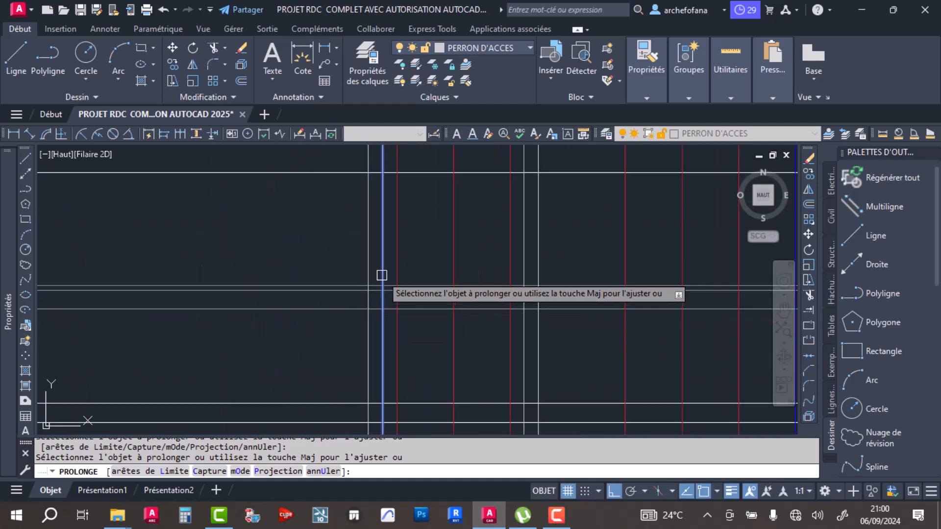
scroll(380, 275, "down", 4)
key("Escape")
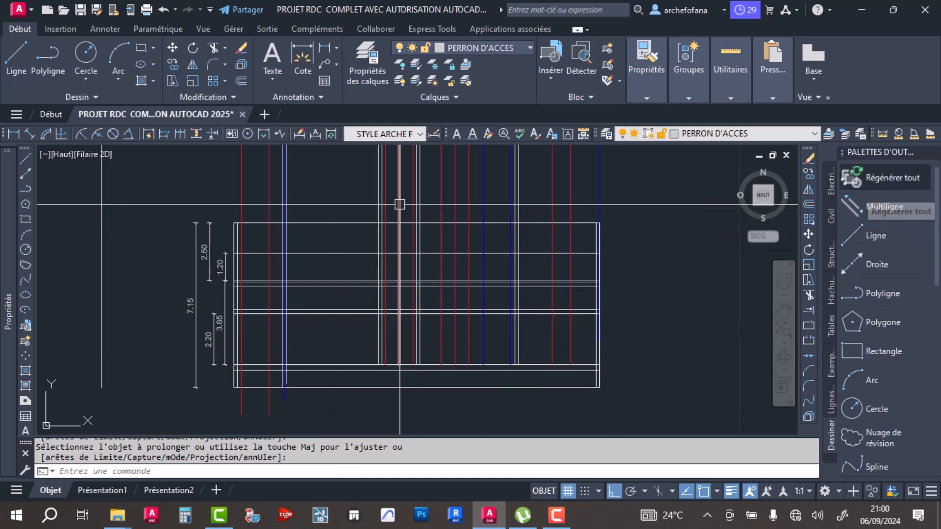
left_click(81, 10)
scroll(343, 247, "down", 4)
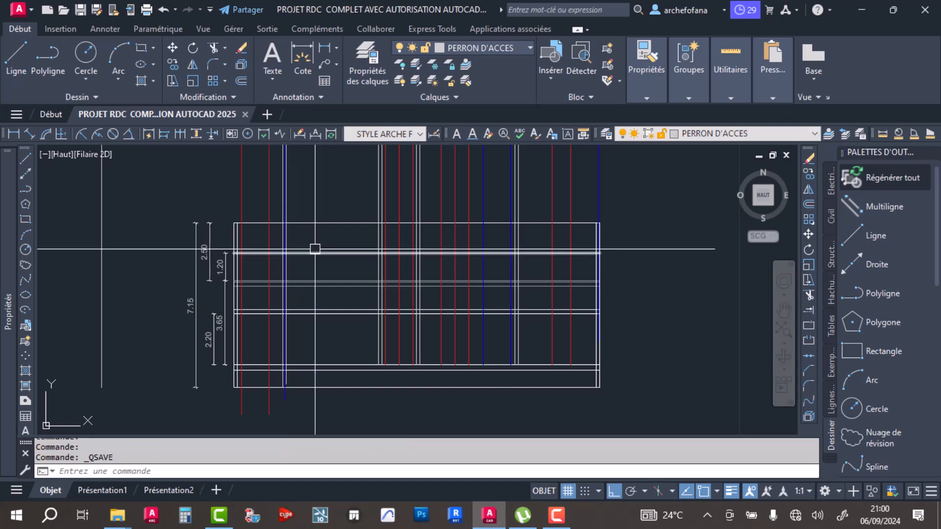
- Trim the door and window projection lines above the 2.20 level line, using that line as the cutting edge
scroll(315, 256, "up", 2)
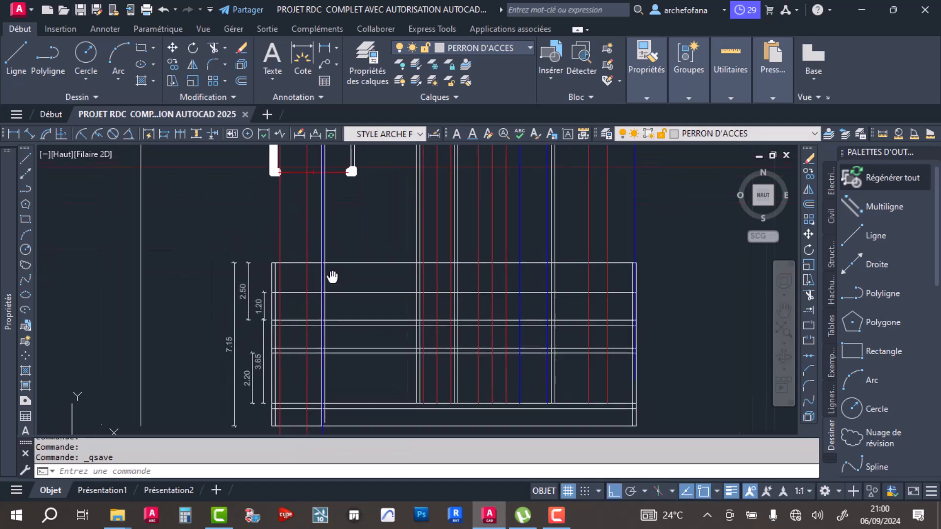
scroll(314, 217, "up", 2)
scroll(361, 279, "down", 2)
scroll(325, 317, "up", 4)
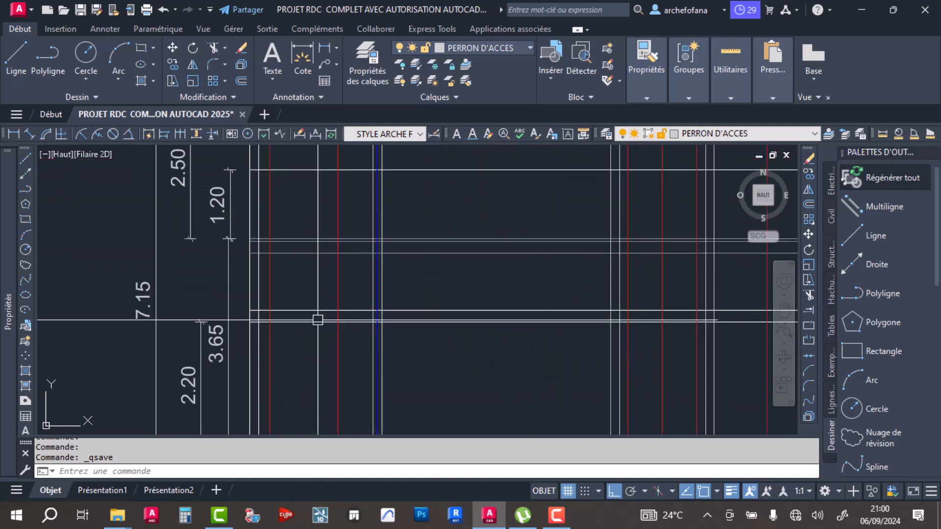
middle_click_drag(361, 311, 332, 223)
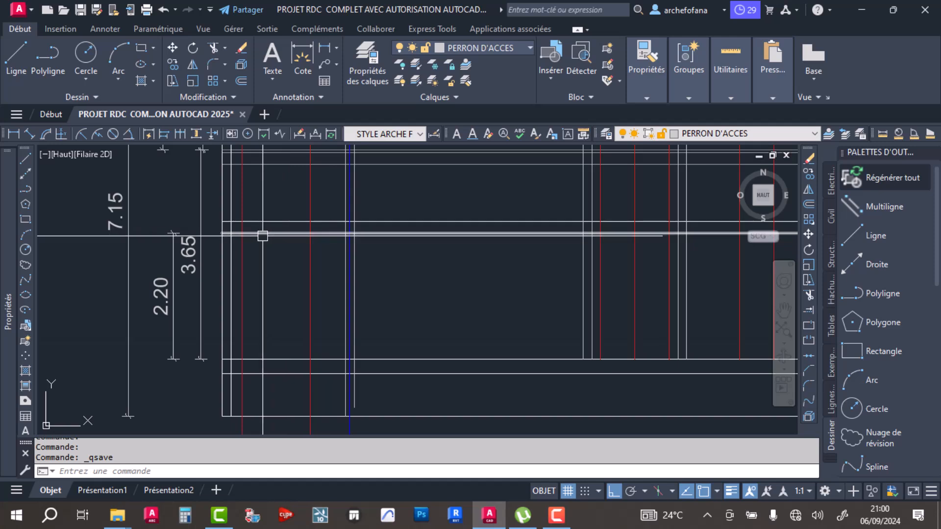
scroll(441, 250, "down", 4)
scroll(341, 290, "up", 4)
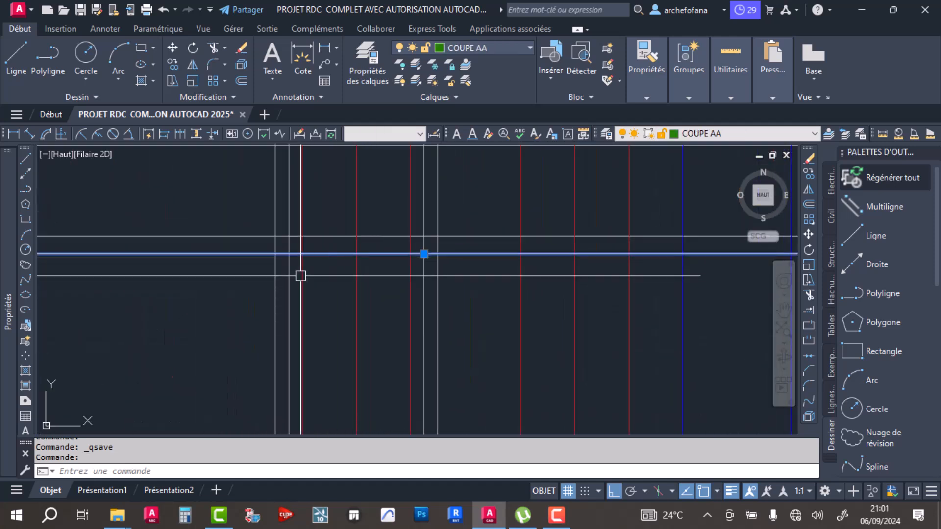
scroll(364, 310, "down", 2)
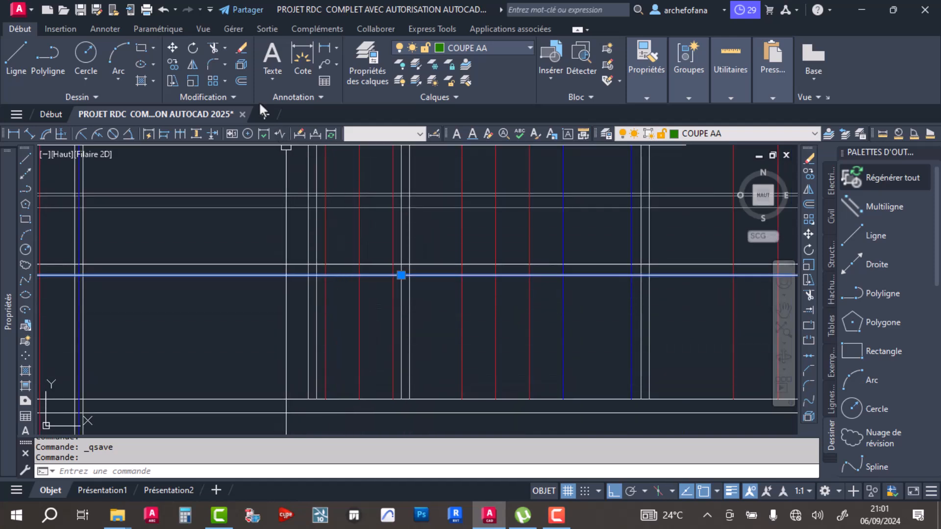
left_click(213, 48)
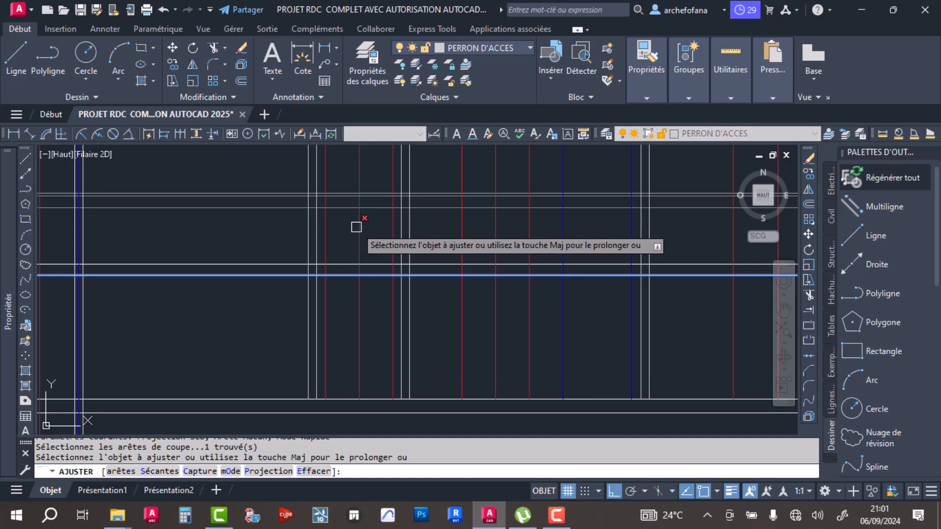
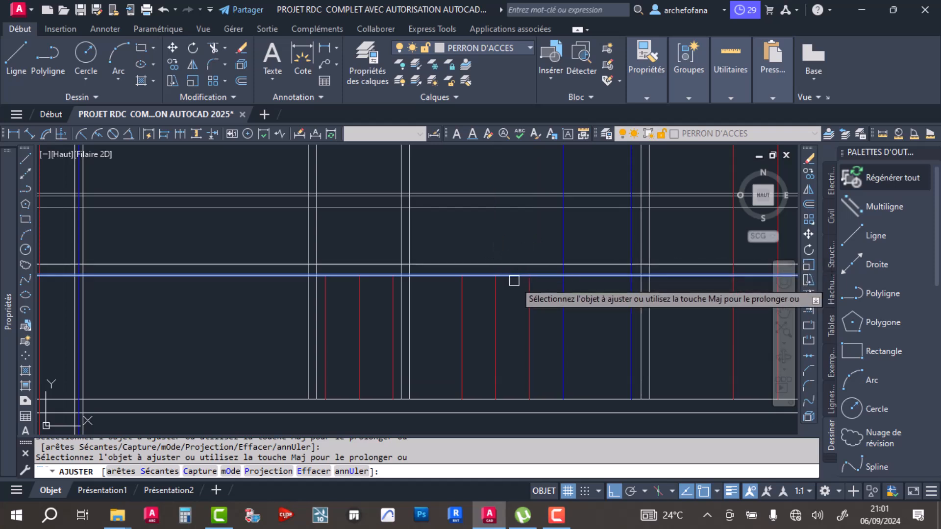
- Trim the blue SALON window lines and the two rightmost red door lines above the section's 2.20 level line
middle_click_drag(515, 280, 336, 288)
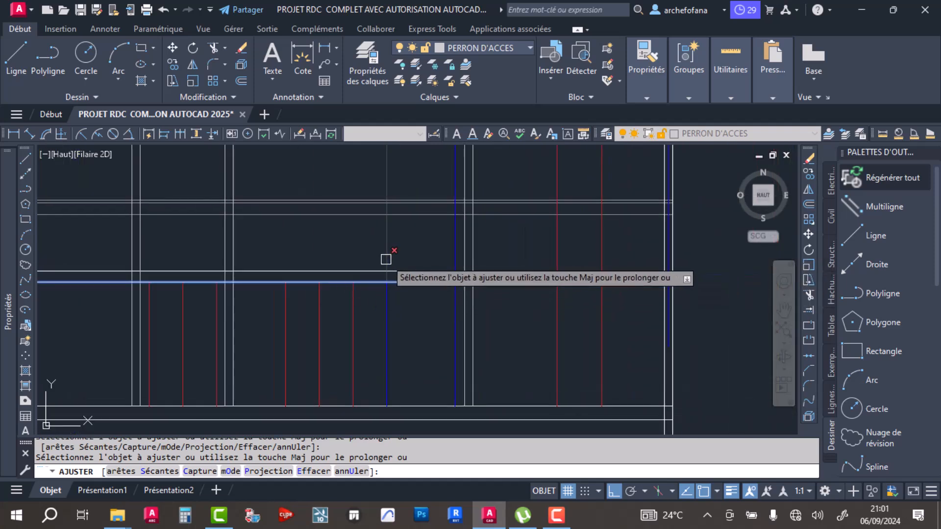
left_click(453, 258)
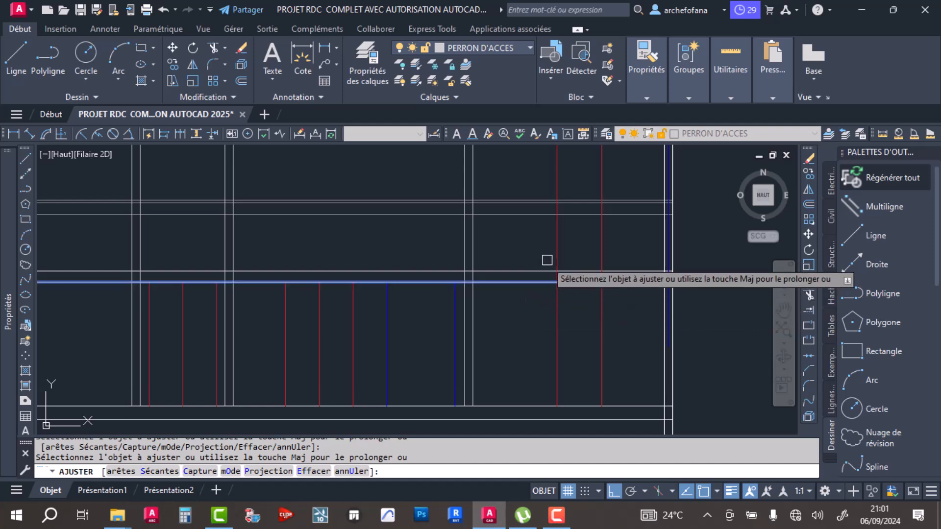
scroll(310, 272, "down", 2)
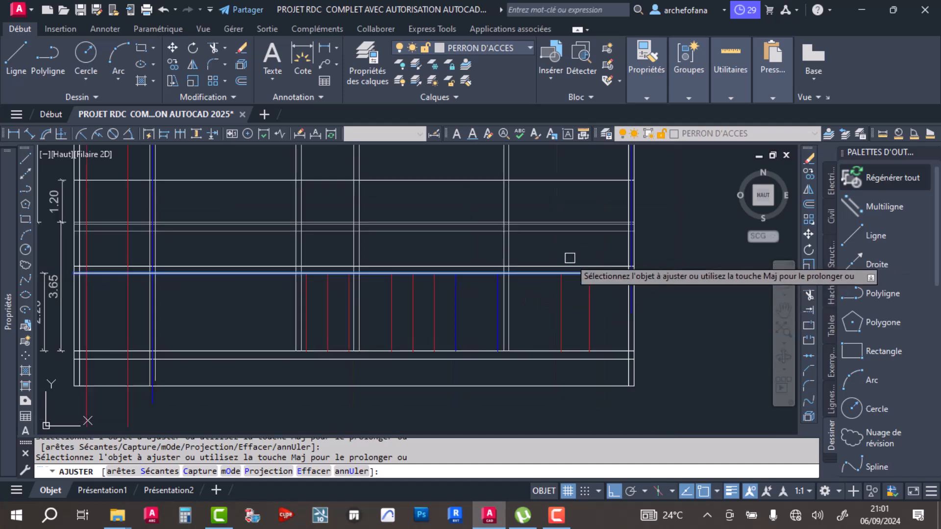
- Trim the blue window line within MAGASIN's outer wall above the 2.20 level line
middle_click_drag(311, 272, 441, 282)
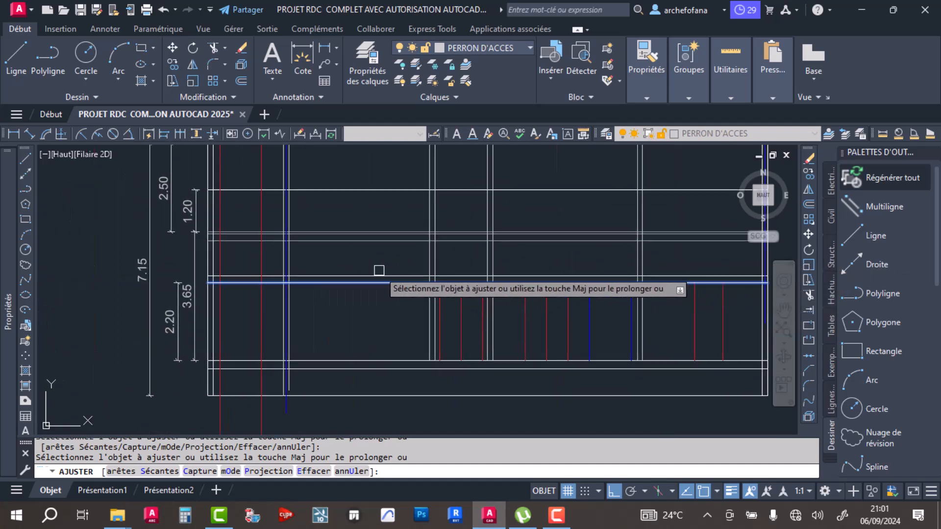
scroll(299, 285, "up", 8)
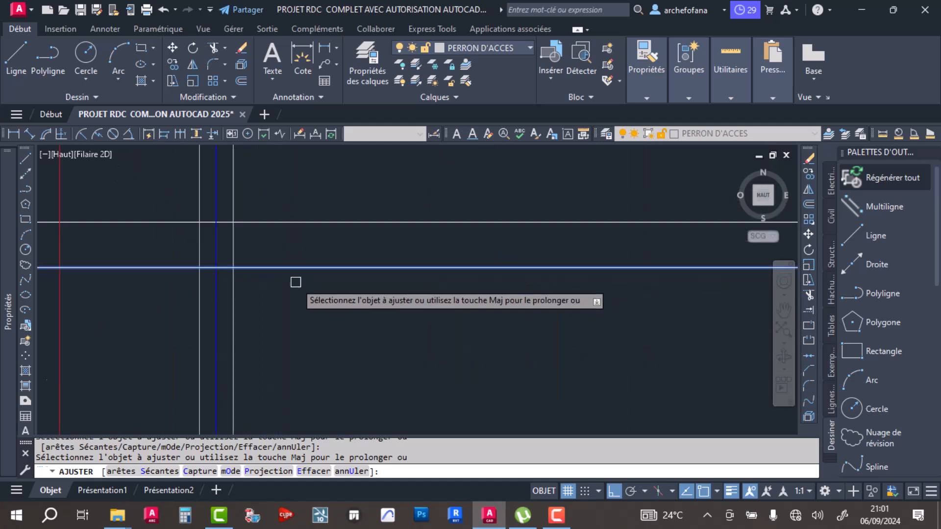
left_click(216, 208)
scroll(340, 221, "down", 6)
scroll(358, 276, "down", 2)
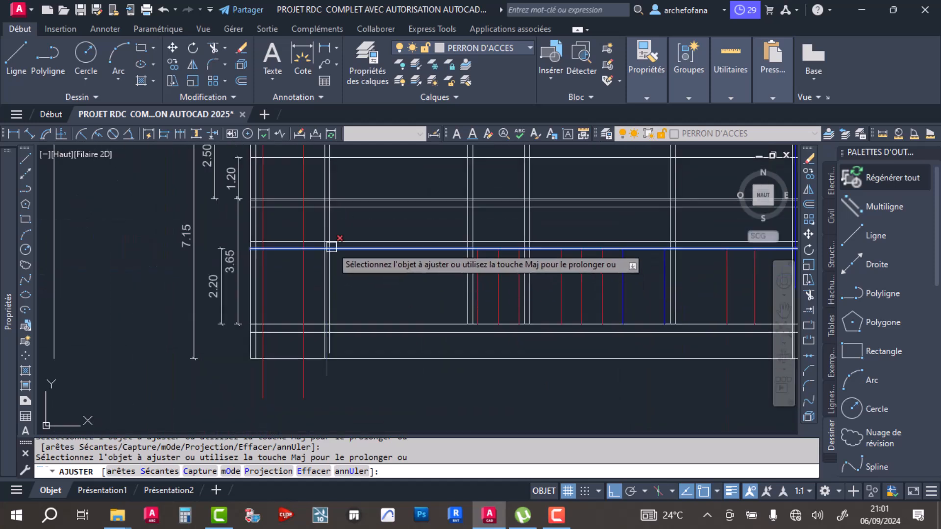
scroll(333, 252, "up", 3)
scroll(342, 245, "down", 3)
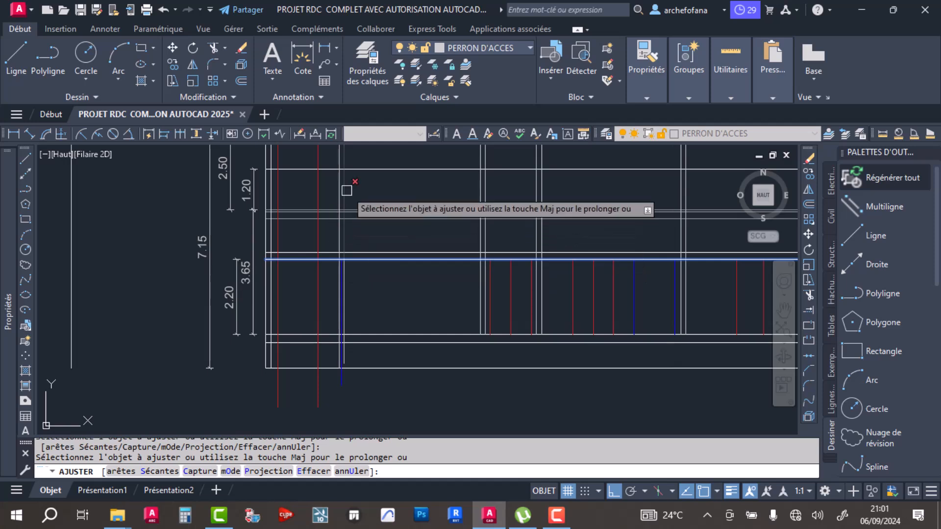
- Trim the blue window line within the section's right outer wall above the 2.20 level line and finish trimming
middle_click_drag(475, 255, 400, 285)
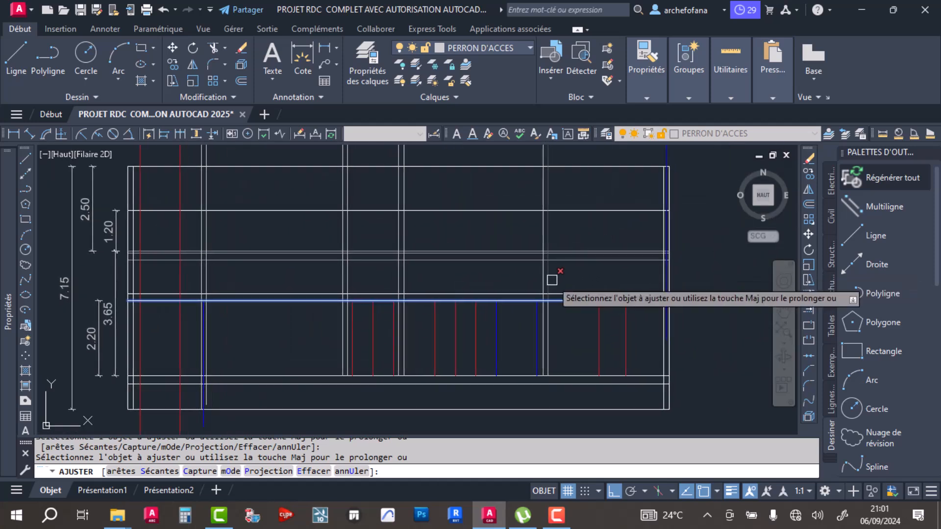
scroll(670, 292, "up", 3)
scroll(654, 291, "up", 2)
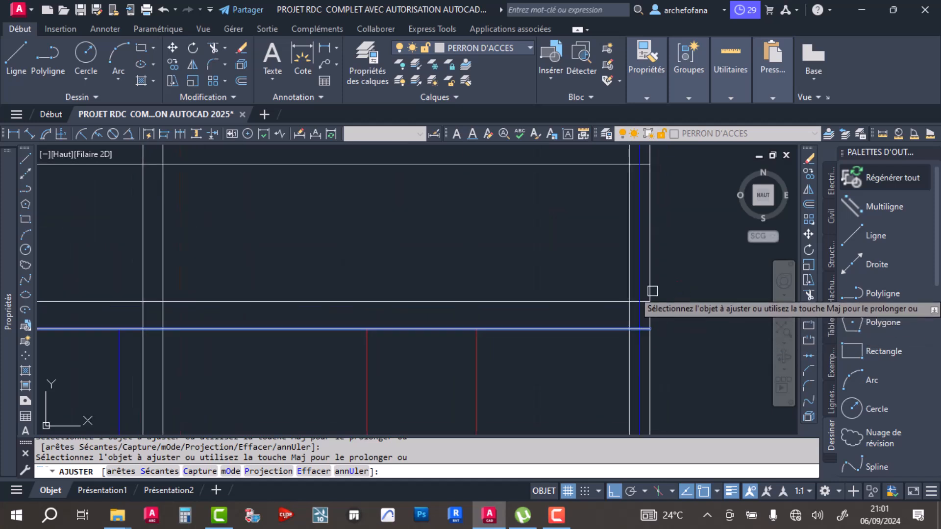
key("Escape")
scroll(487, 245, "down", 5)
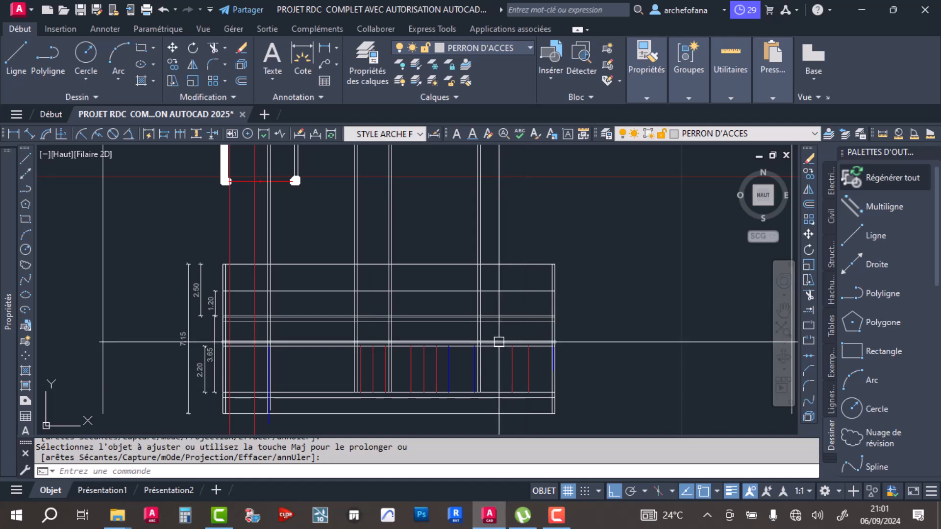
- Trim all inner wall and garage door projection lines above the 3.65 level line, using that line as the cutting edge
scroll(363, 321, "up", 6)
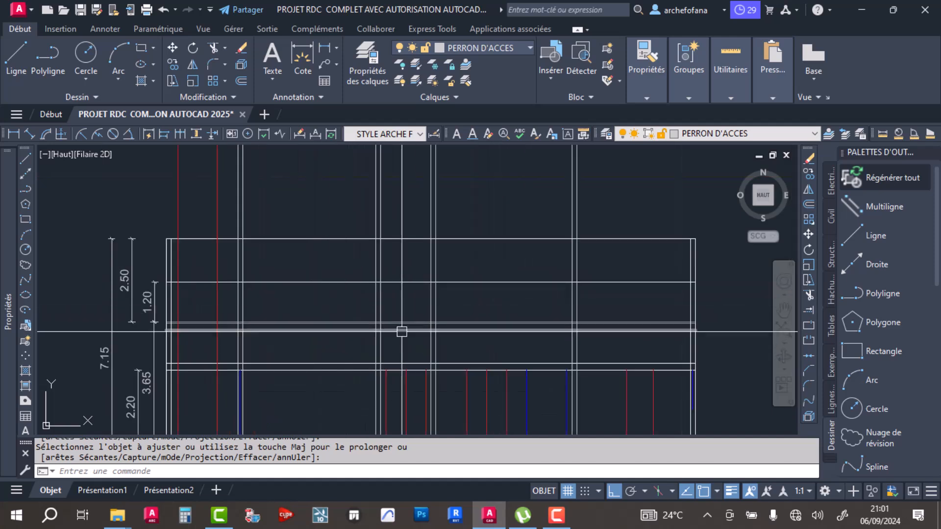
key("Return")
left_click(359, 326)
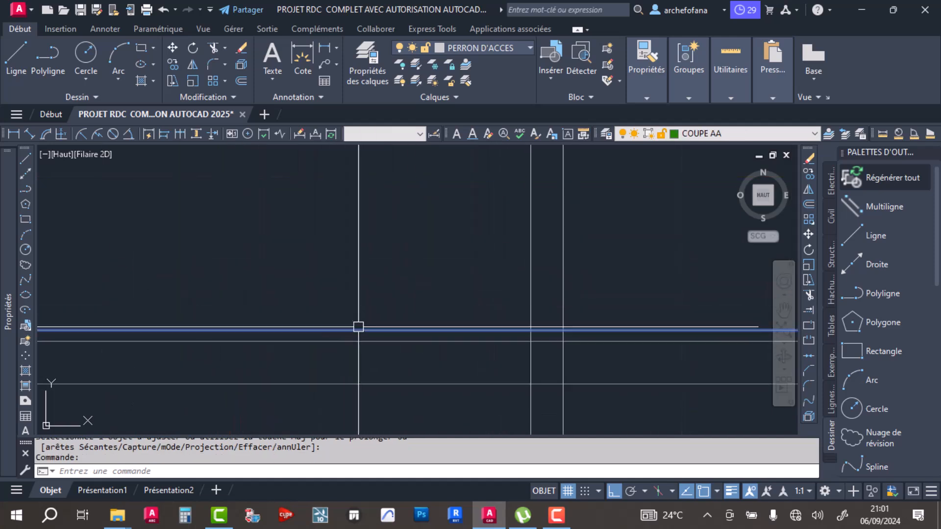
scroll(356, 324, "down", 5)
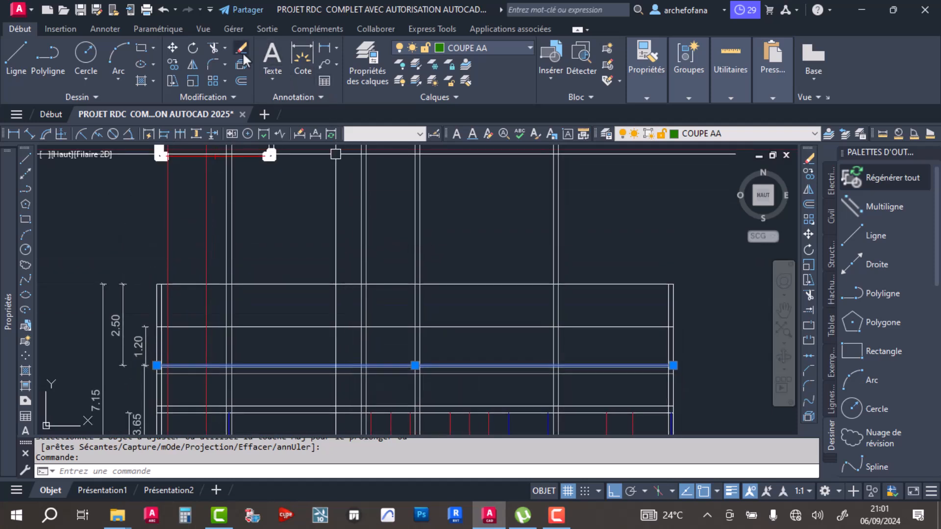
left_click(214, 49)
scroll(466, 279, "down", 2)
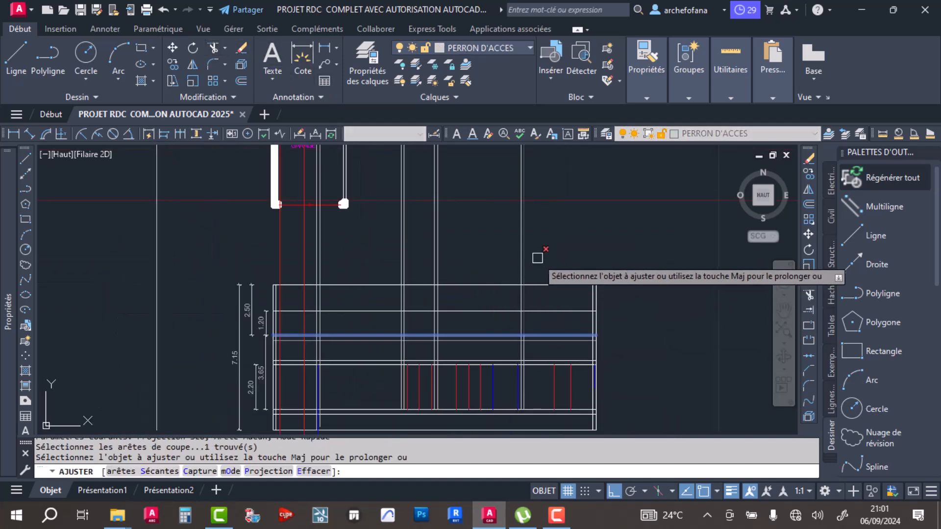
left_click(564, 255)
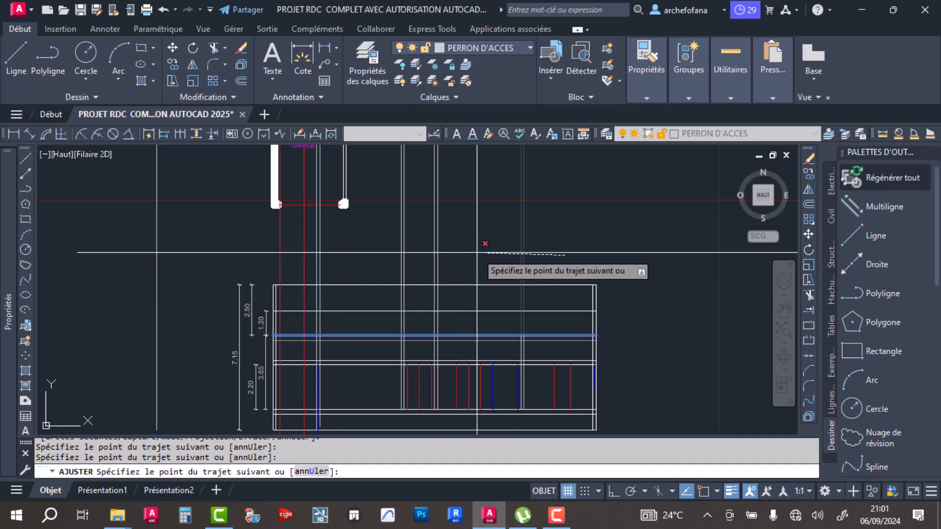
mouse_move(567, 252)
left_mouse_down()
mouse_move(300, 259)
mouse_move(284, 245)
left_mouse_up()
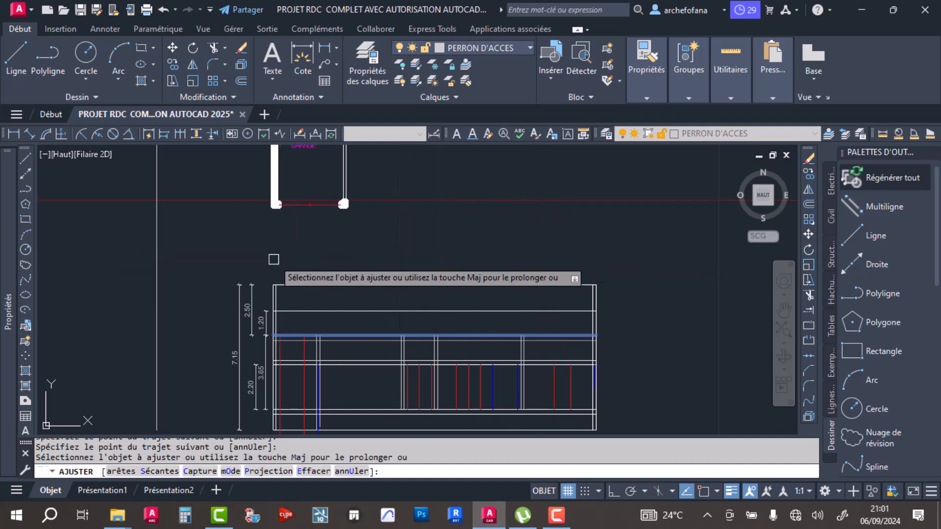
scroll(303, 353, "up", 3)
key("Escape")
key("Return")
left_click(342, 235)
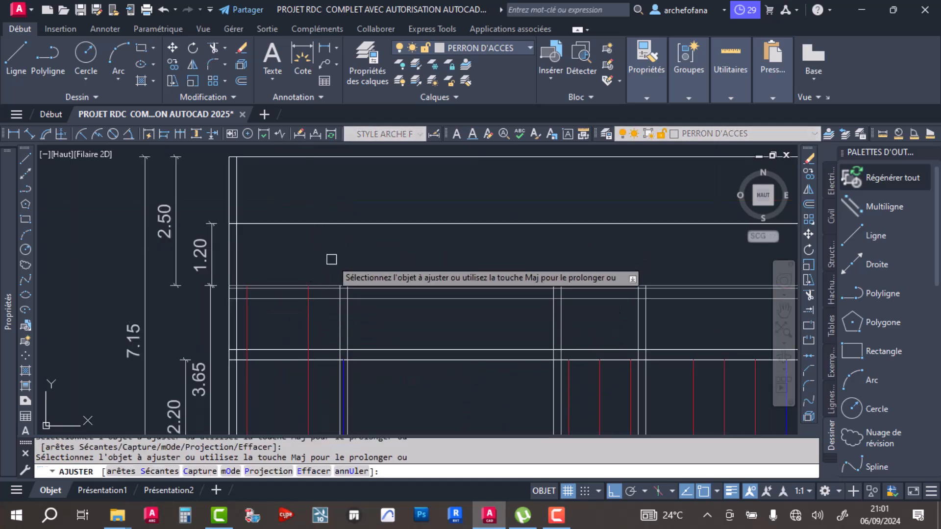
key("Return")
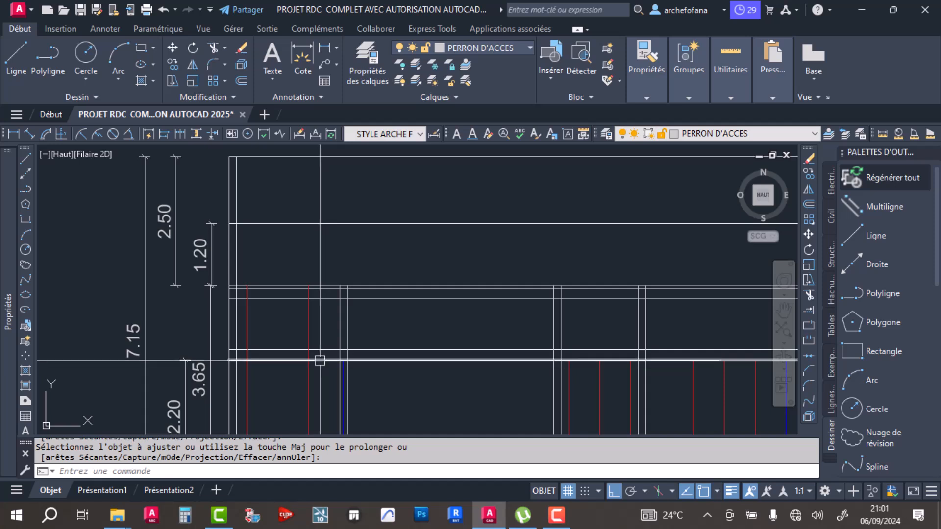
- Trim the two red garage door lines above the 2.20 level line, using that line as the cutting edge
key("Return")
left_click(319, 360)
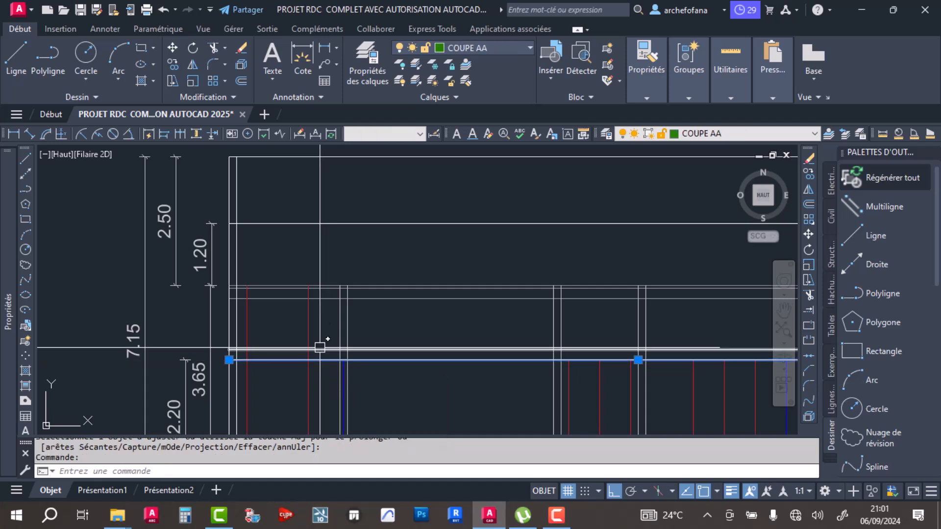
left_click(212, 47)
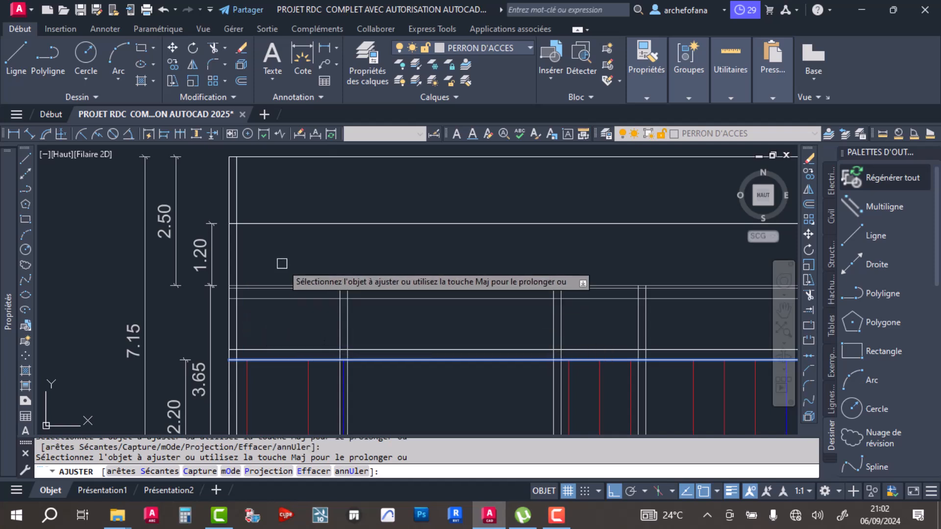
key("Return")
- Check where MAGASIN's outer wall corner on the plan falls on the section, using a temporary vertical line
scroll(280, 254, "down", 5)
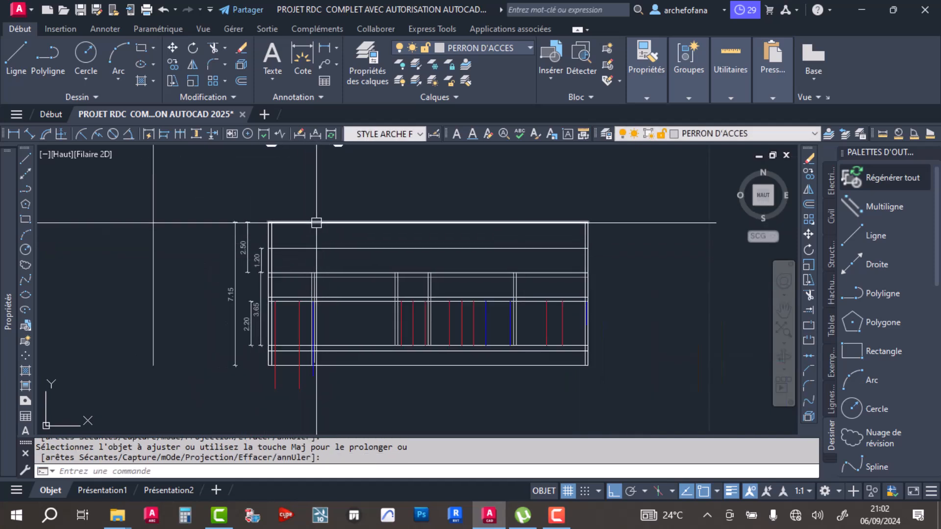
scroll(310, 256, "down", 5)
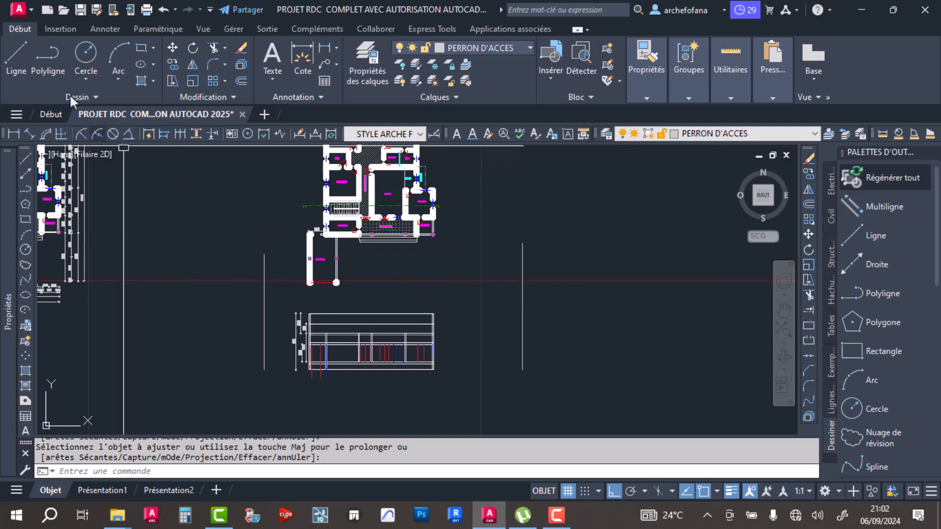
left_click(13, 56)
scroll(314, 235, "up", 6)
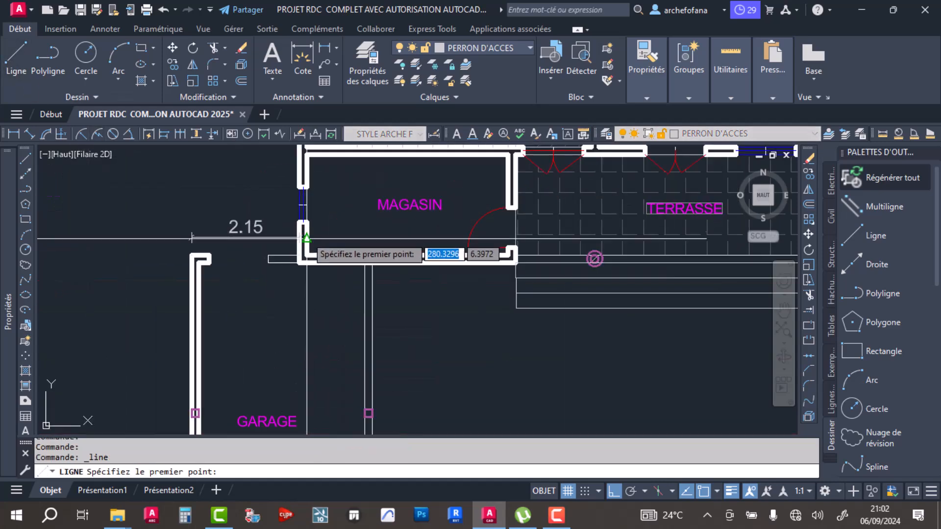
left_click(298, 264)
scroll(301, 326, "down", 7)
middle_click_drag(319, 380, 318, 232)
scroll(330, 372, "up", 8)
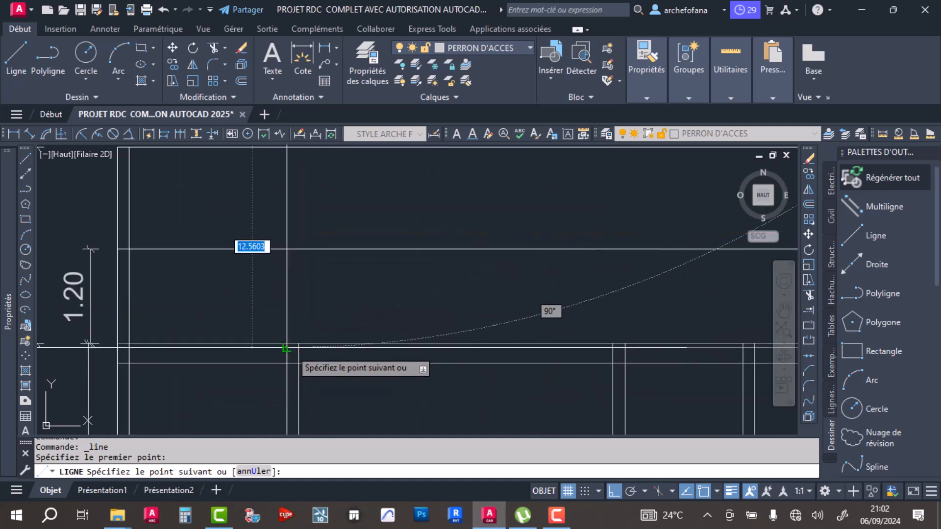
scroll(355, 287, "down", 3)
key("Escape")
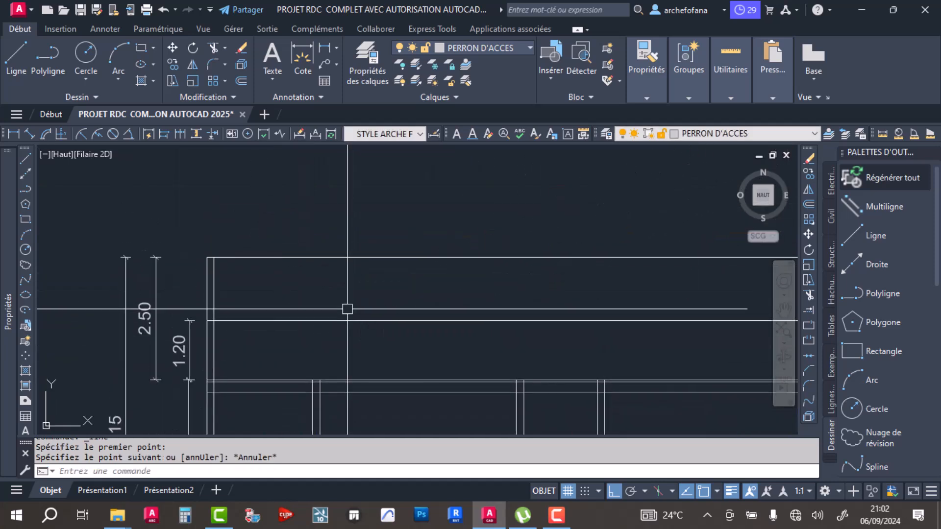
- Stretch the outer face line of MAGASIN's wall on the section up to the topmost level line
left_click(312, 390)
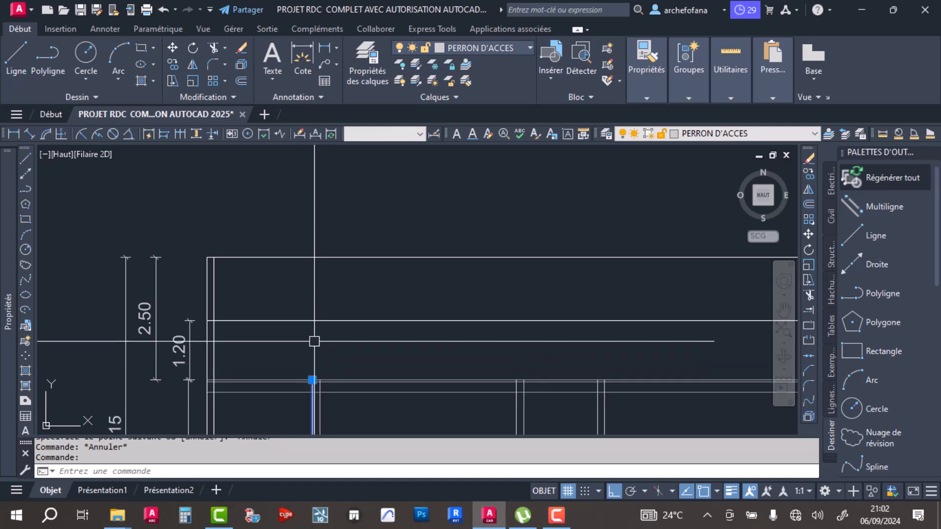
left_click(312, 380)
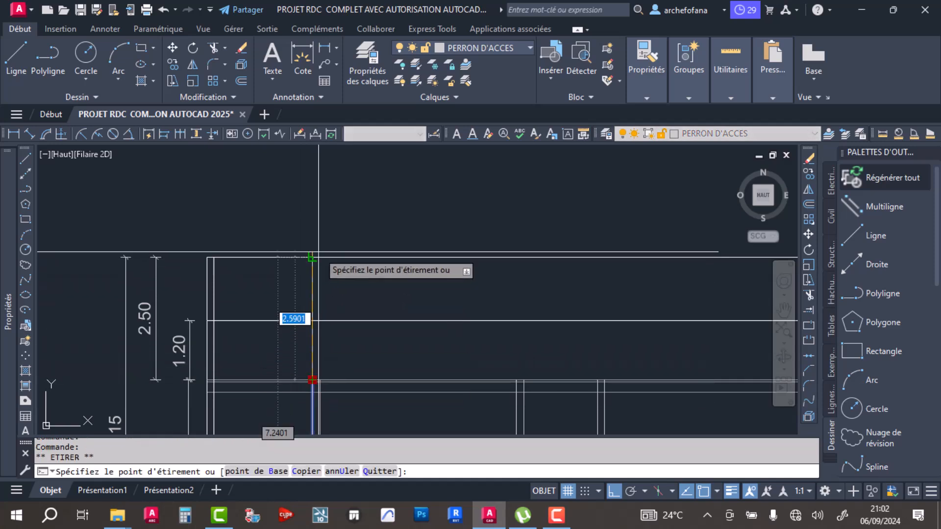
left_click(312, 258)
key("Escape")
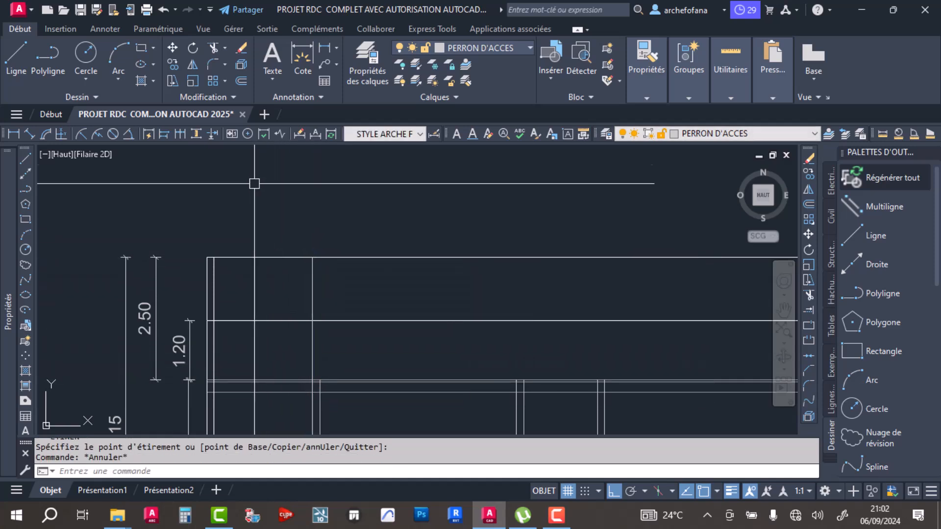
- Trim the topmost level line over the garage and the garage's outer wall lines above the 1.20 level line
left_click(213, 55)
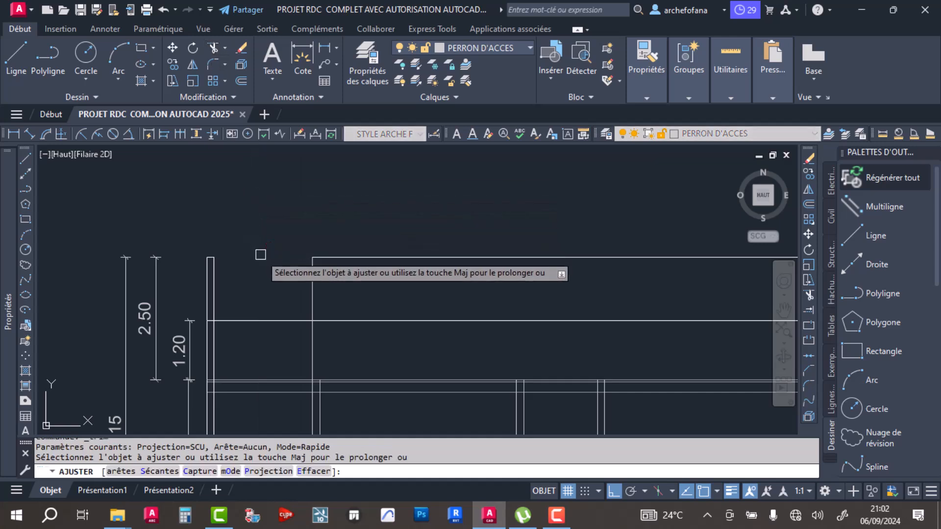
left_click(260, 255)
left_click(216, 290)
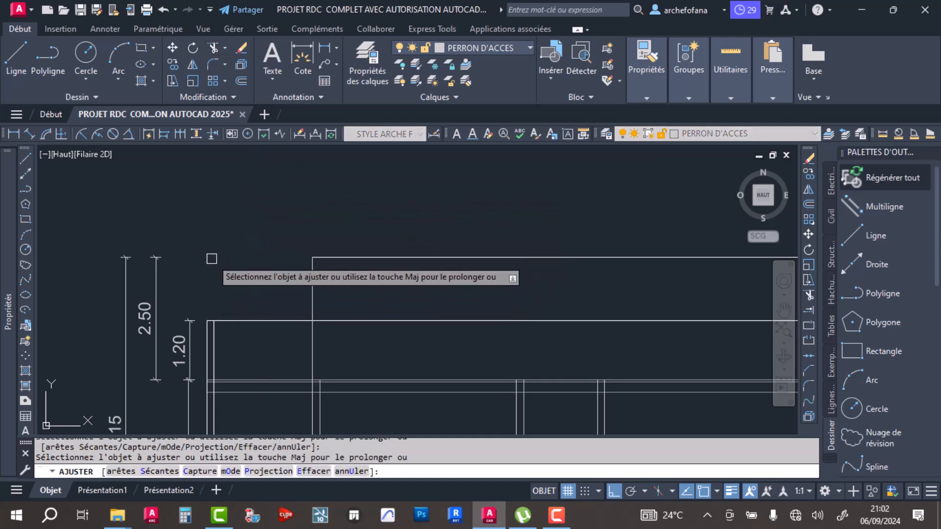
scroll(251, 253, "down", 4)
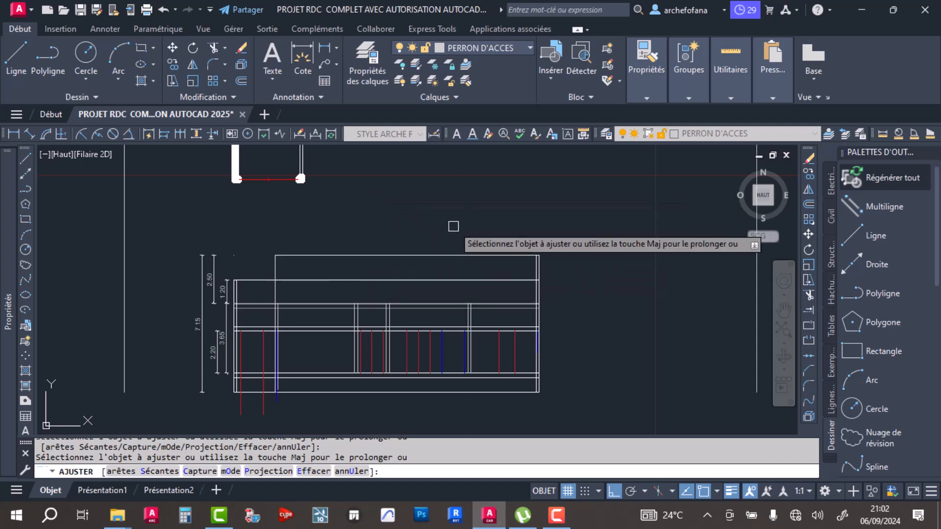
key("Return")
- Check where MAGASIN's outer wall corner beside the terrace falls on the section, using a temporary vertical line
mouse_move(303, 199)
middle_mouse_down()
mouse_move(363, 350)
mouse_move(369, 403)
middle_mouse_up()
left_click(15, 70)
scroll(443, 276, "up", 2)
scroll(399, 226, "up", 4)
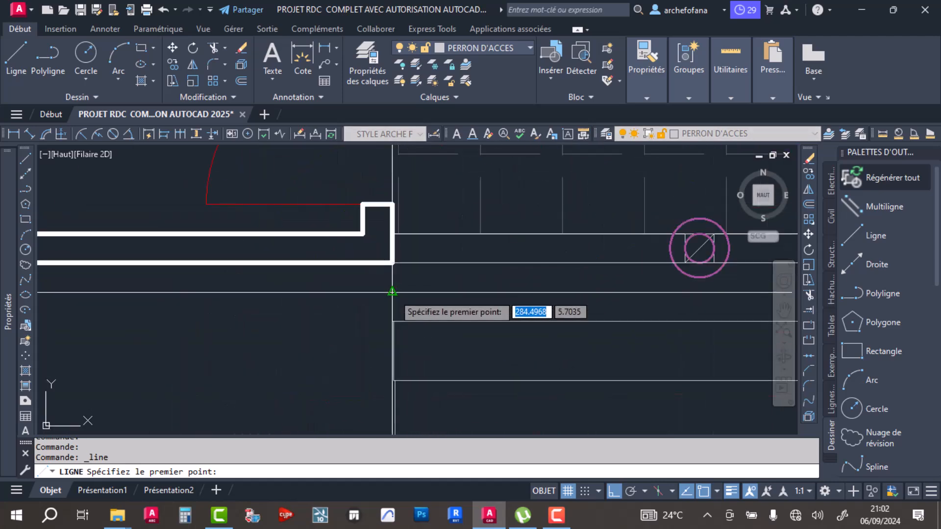
left_click(392, 263)
scroll(382, 273, "down", 4)
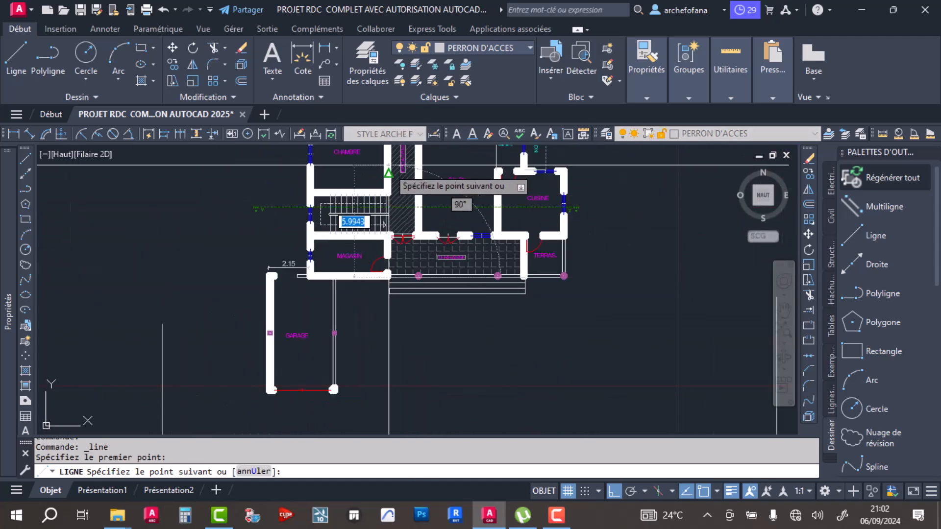
scroll(378, 315, "down", 2)
scroll(387, 253, "up", 2)
scroll(392, 249, "up", 3)
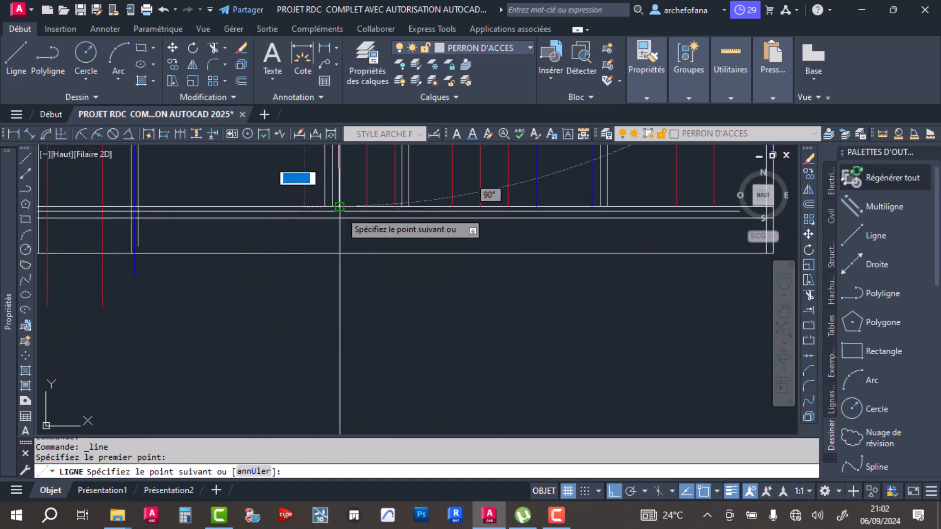
middle_click_drag(334, 206, 364, 302)
middle_click_drag(374, 172, 403, 327)
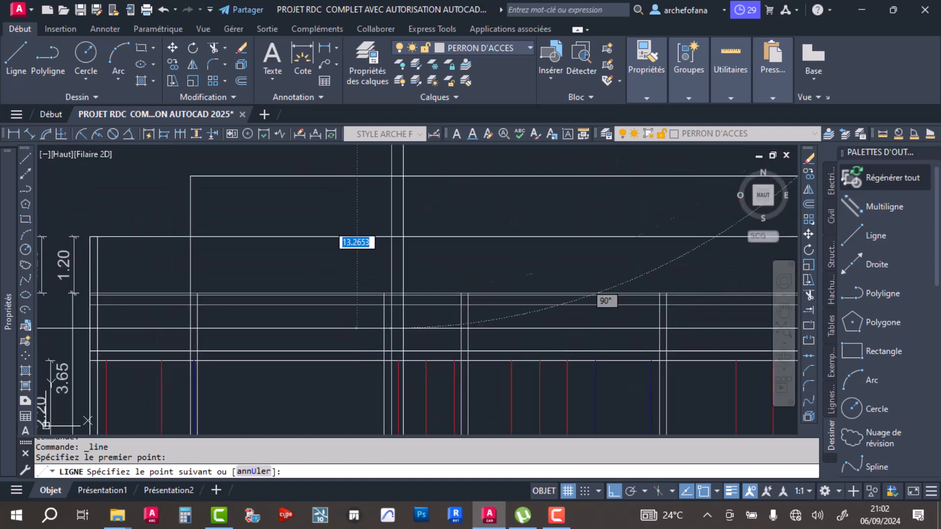
scroll(398, 285, "up", 4)
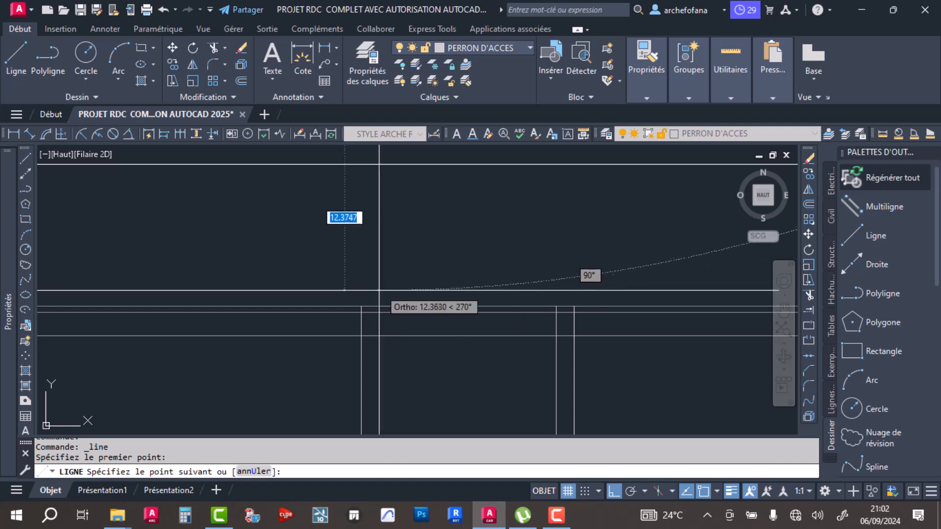
key("Escape")
key("Escape")
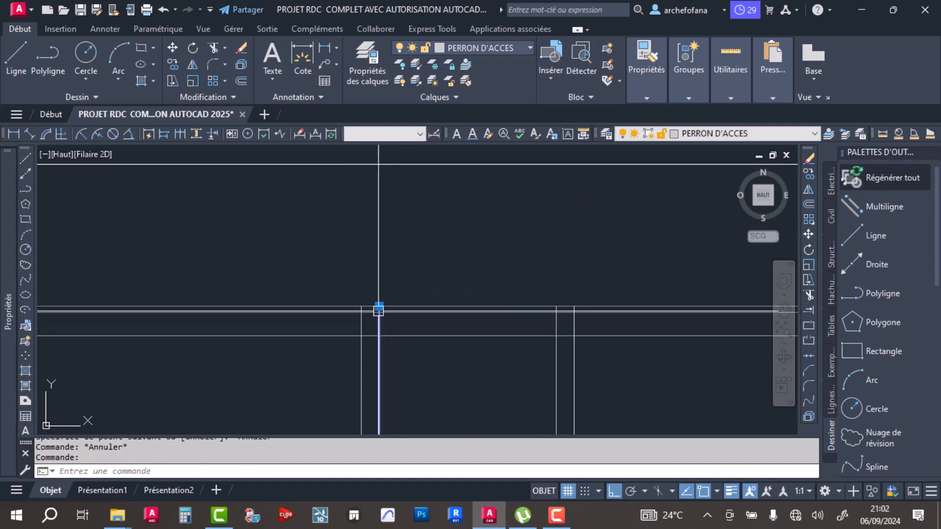
- Stretch the terrace-side face line of MAGASIN's wall on the section up to the topmost level line
left_click(379, 306)
scroll(378, 302, "down", 3)
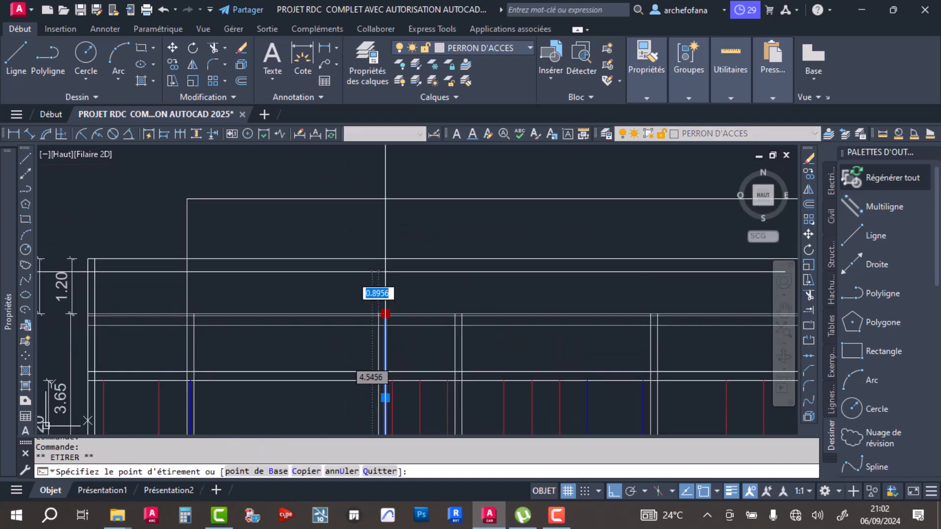
left_click(384, 199)
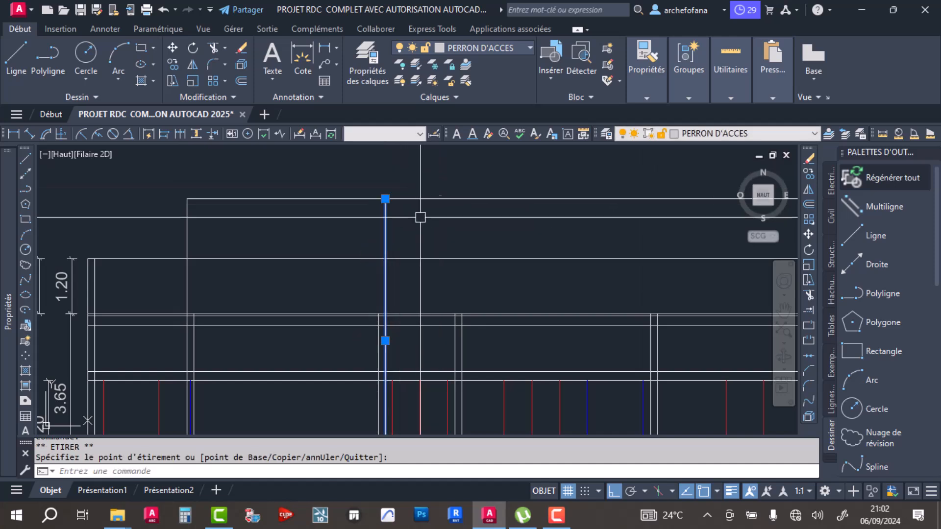
scroll(436, 238, "down", 4)
- Trim the topmost level line beyond MAGASIN's terrace-side wall and the far end wall lines above the 1.20 level line
left_click(214, 48)
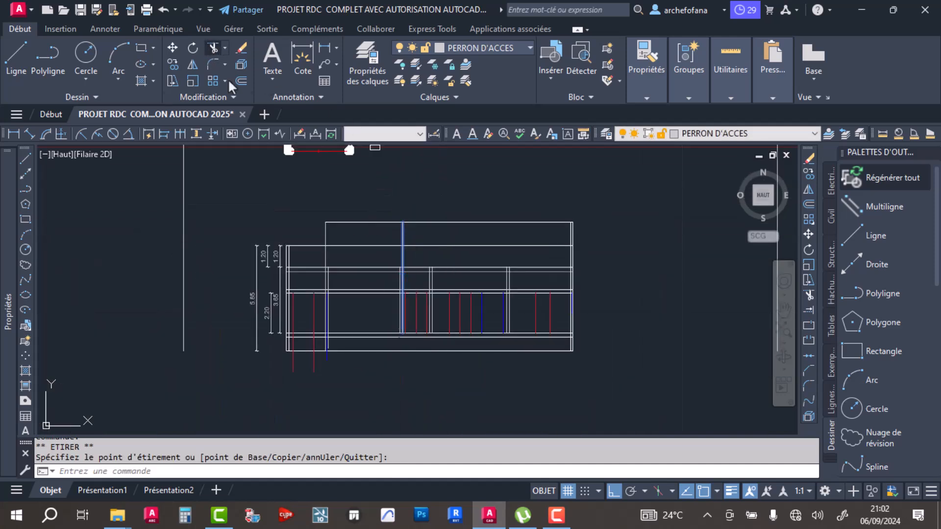
left_click(473, 222)
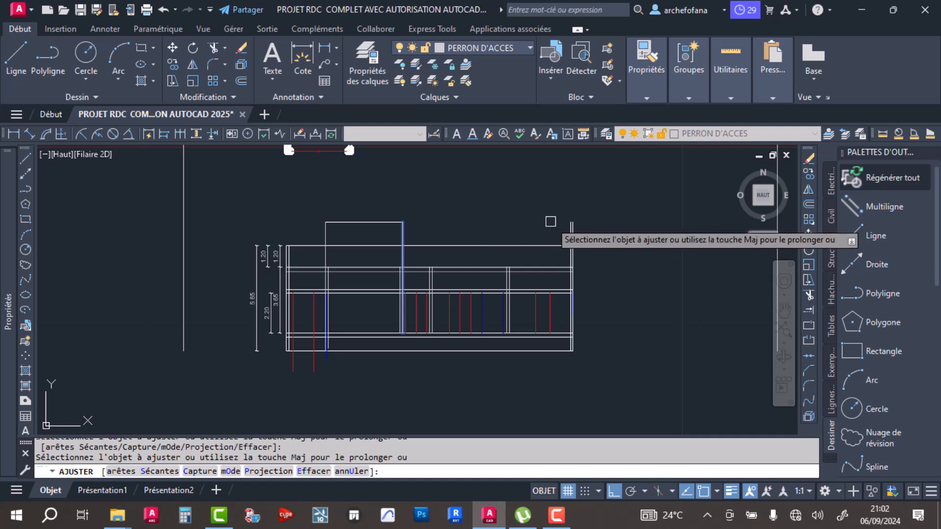
key("ctrl+z")
key("Return")
key("Return")
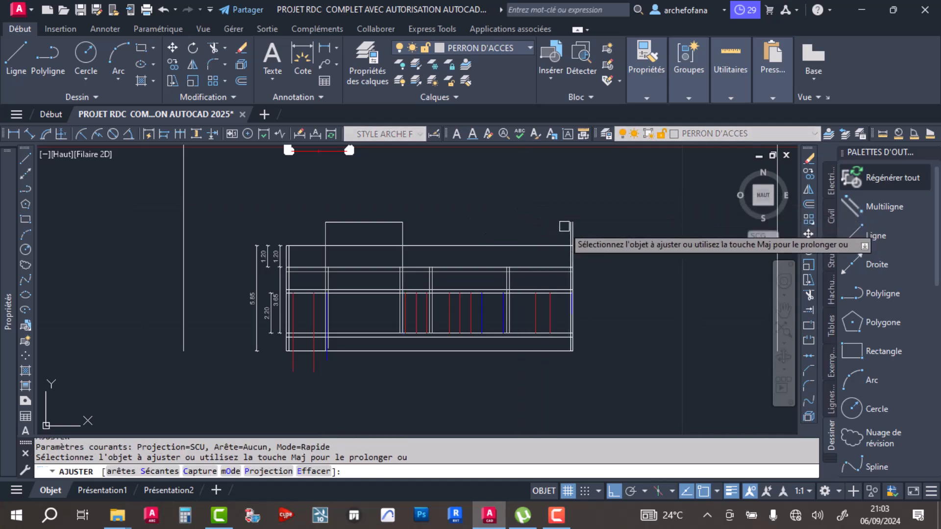
left_click_drag(599, 226, 552, 236)
key("Return")
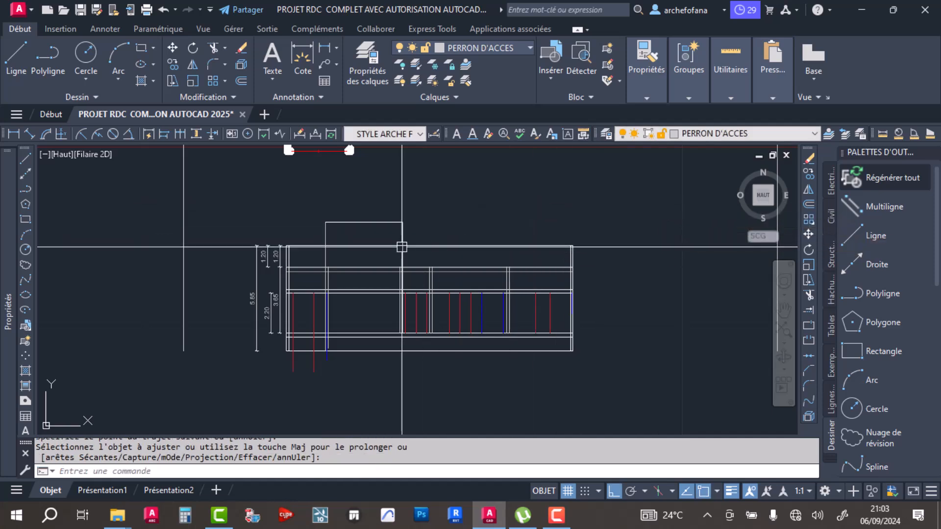
- Trim the 1.20 level line between the two raised outer face lines of MAGASIN on the section
scroll(355, 250, "up", 4)
scroll(355, 250, "down", 6)
middle_click_drag(353, 241, 358, 344)
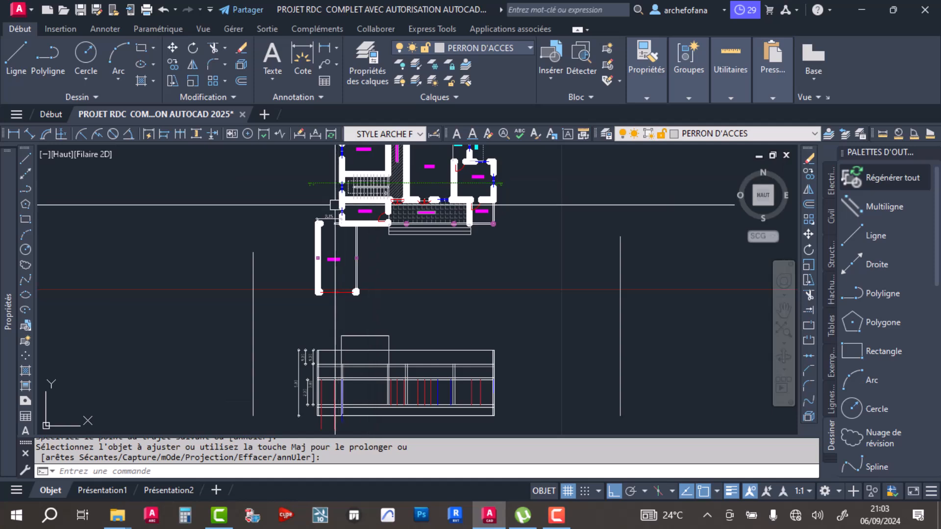
scroll(365, 352, "up", 5)
key("Return")
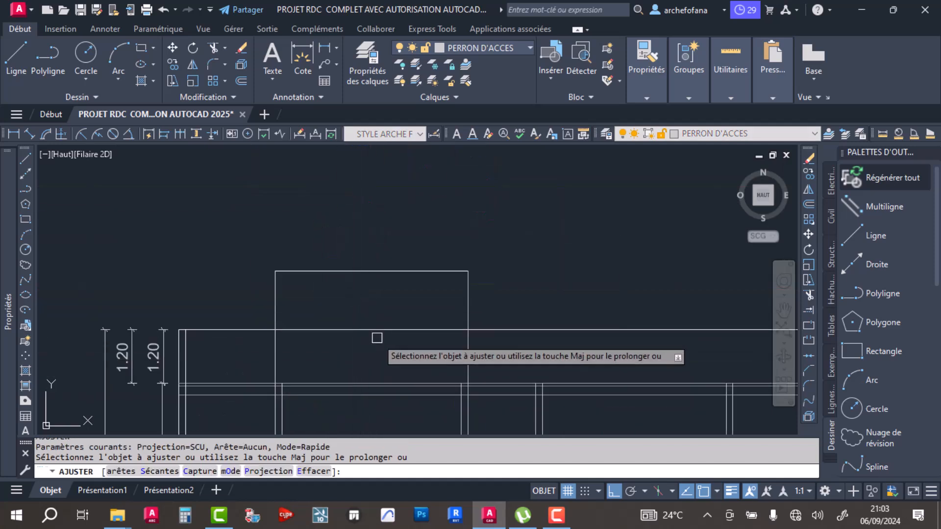
key("Return")
scroll(368, 313, "down", 3)
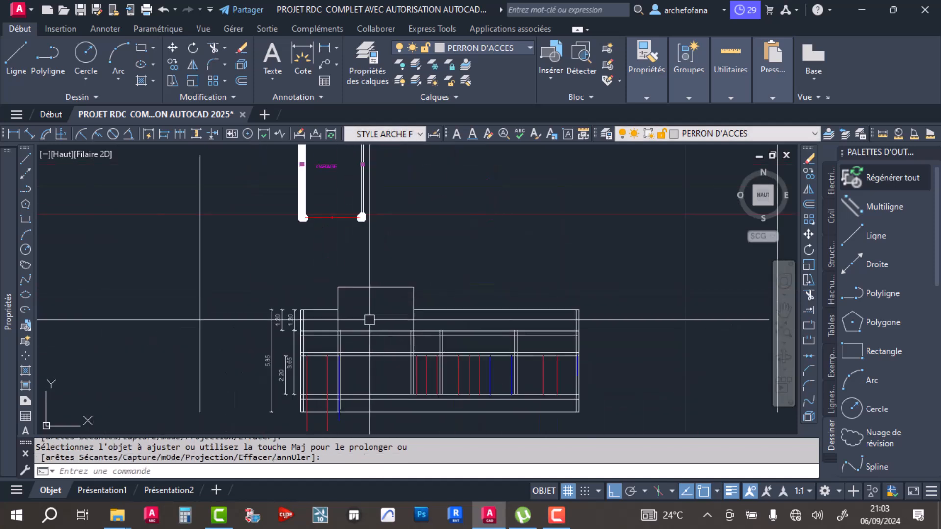
- Extend the inner face lines of MAGASIN's two walls up to the topmost level line
scroll(405, 321, "up", 3)
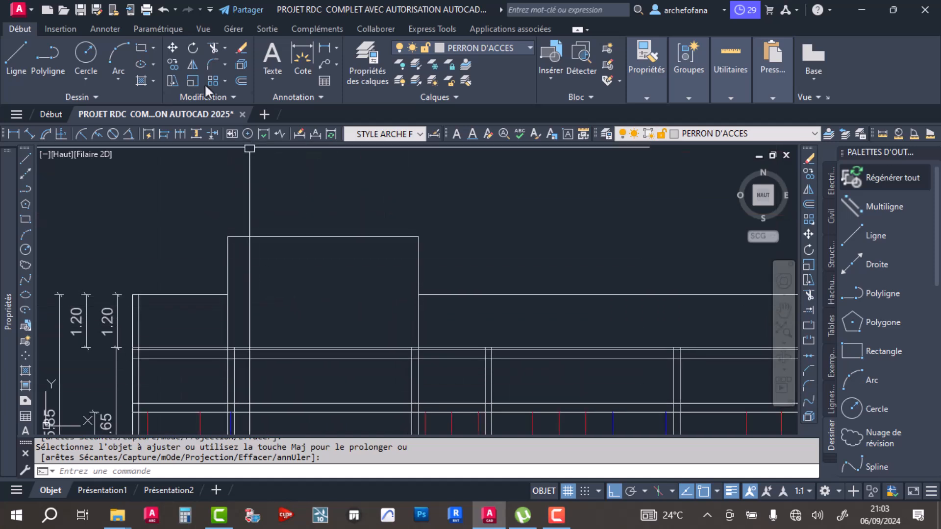
left_click(809, 311)
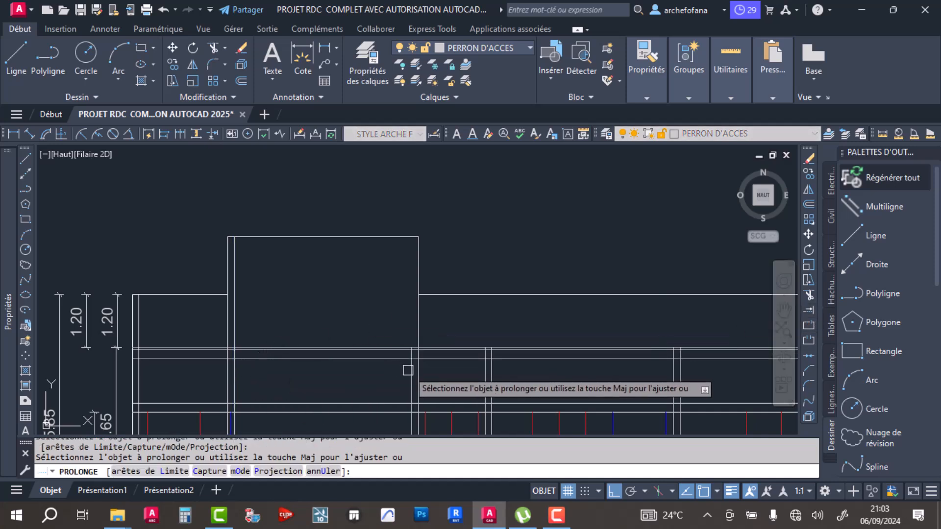
left_click(406, 369)
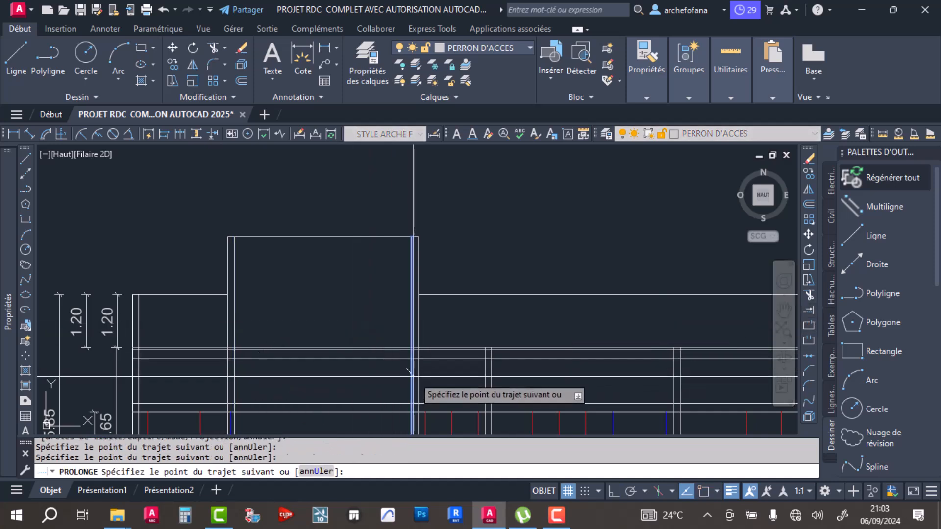
left_click(414, 377)
key("Return")
scroll(322, 268, "down", 4)
scroll(449, 290, "up", 4)
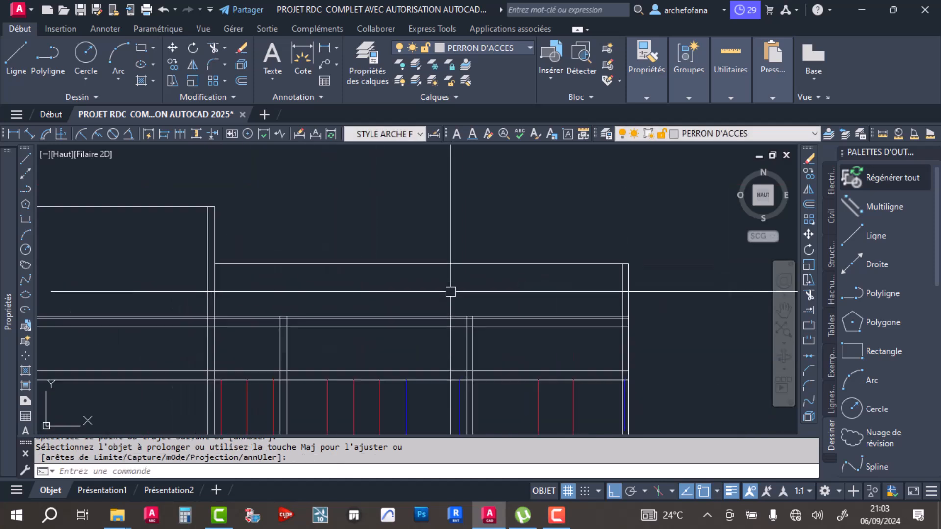
- Review the section's upper outline and save the drawing
scroll(594, 247, "down", 2)
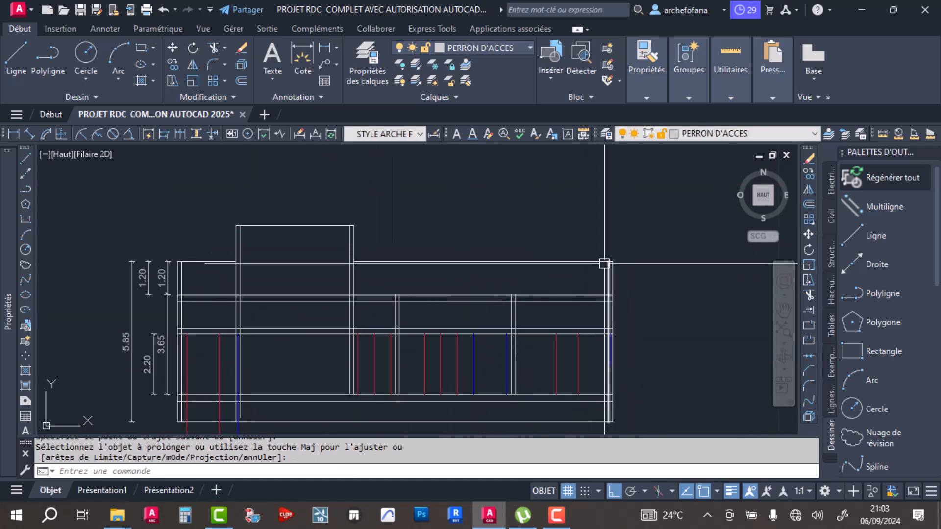
scroll(613, 262, "up", 2)
middle_click_drag(461, 267, 664, 269)
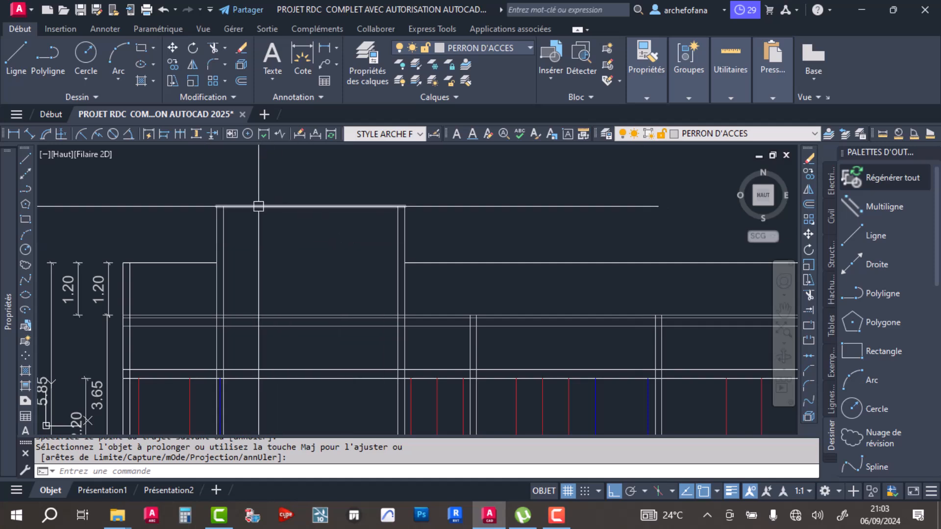
middle_click_drag(259, 207, 254, 288)
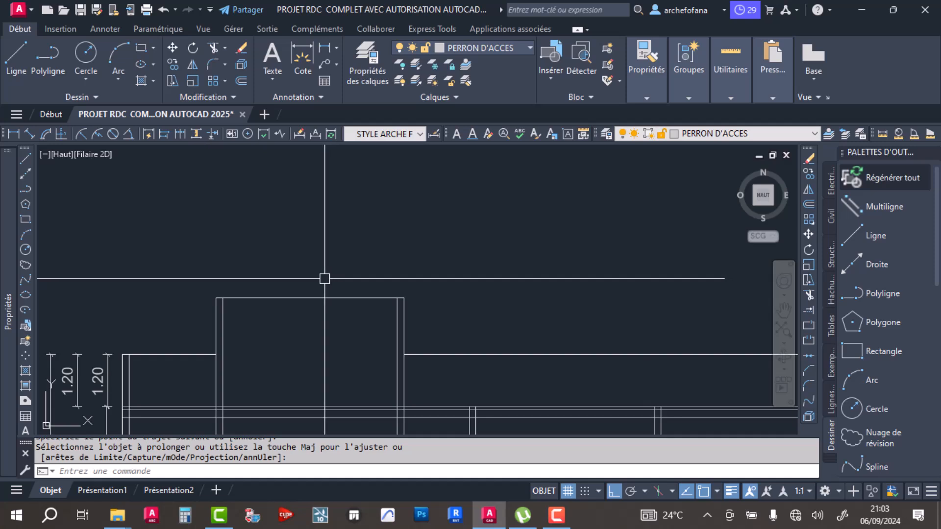
key("ctrl+s")
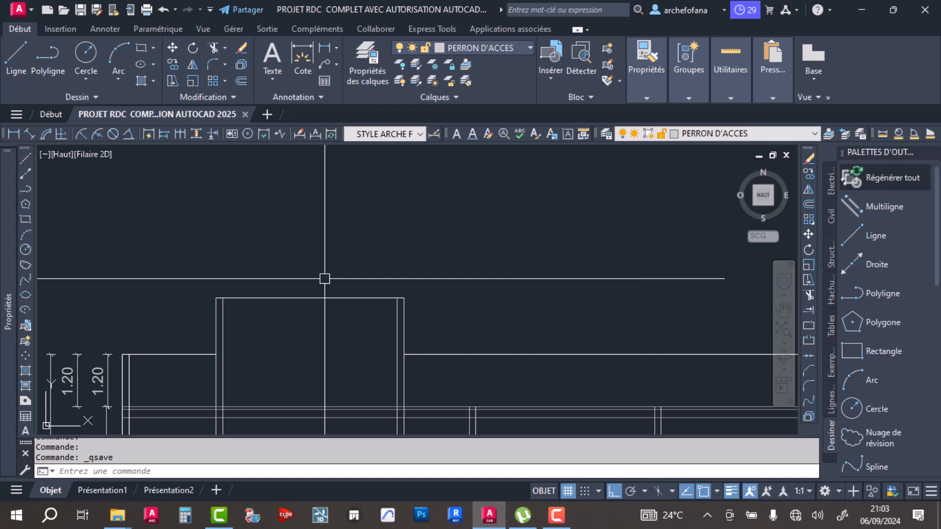
left_click(336, 269)
left_click(293, 326)
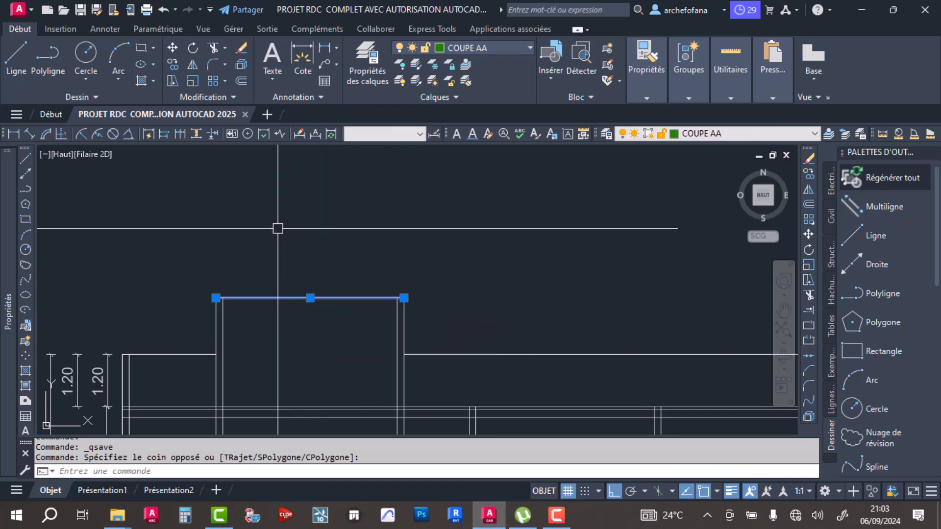
key("Escape")
key("Escape")
left_click(241, 81)
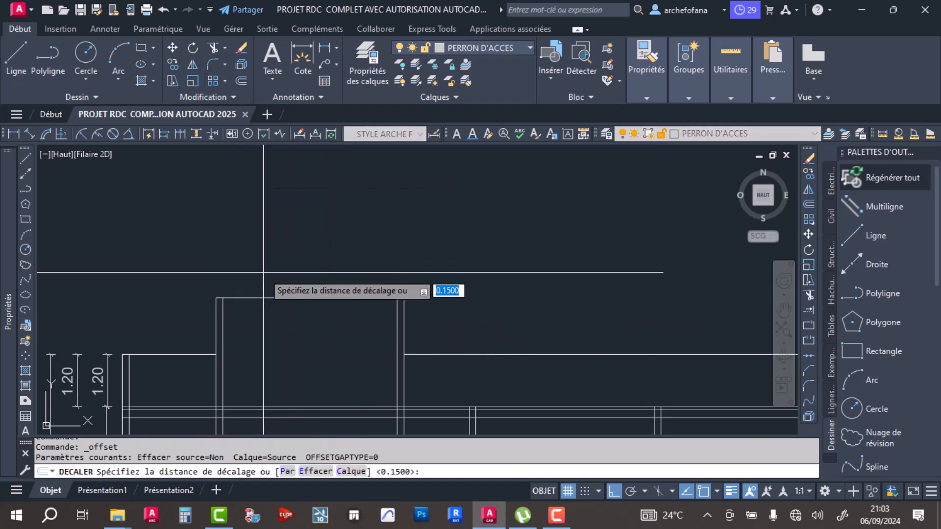
key("Escape")
- Draw a rectangle for the garage door between its two red lines, from the 2.20 level line down to the floor line
scroll(467, 264, "down", 5)
middle_click_drag(403, 409, 338, 374)
scroll(298, 364, "up", 3)
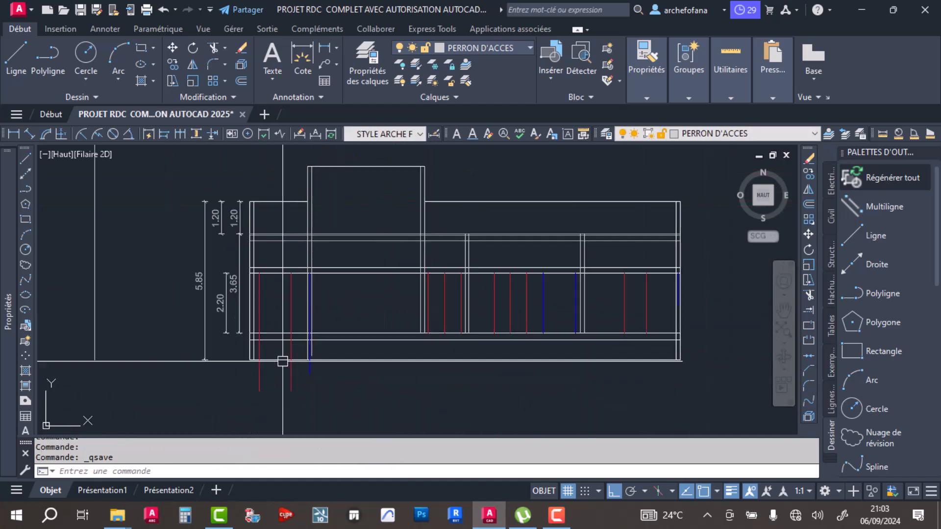
scroll(317, 269, "up", 3)
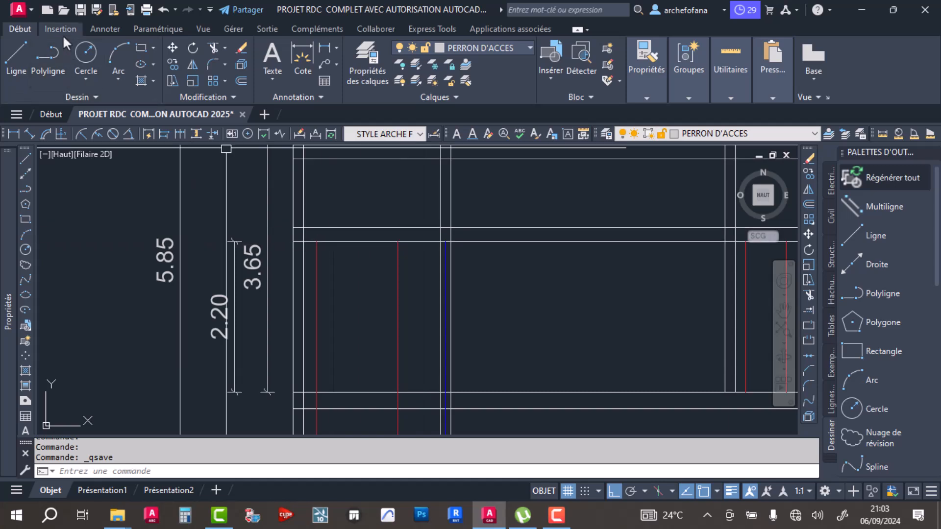
left_click(141, 48)
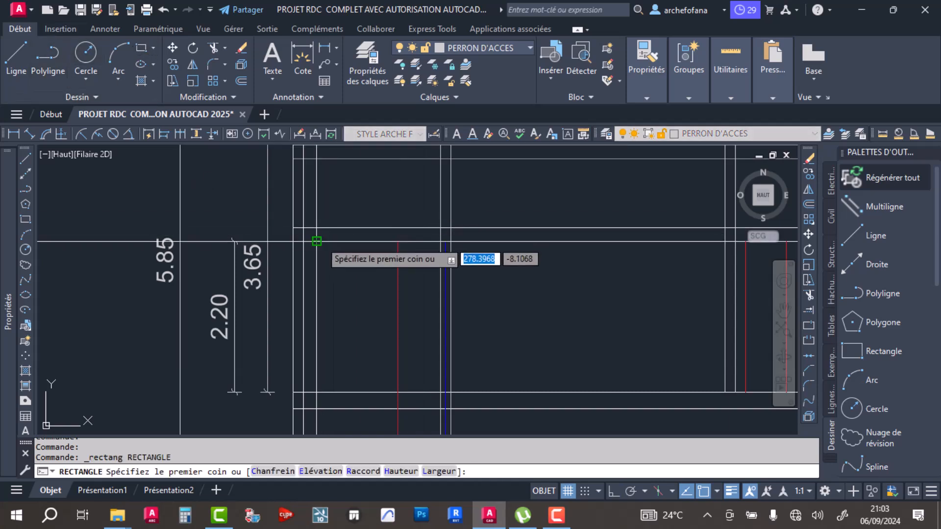
left_click(316, 241)
left_click(397, 391)
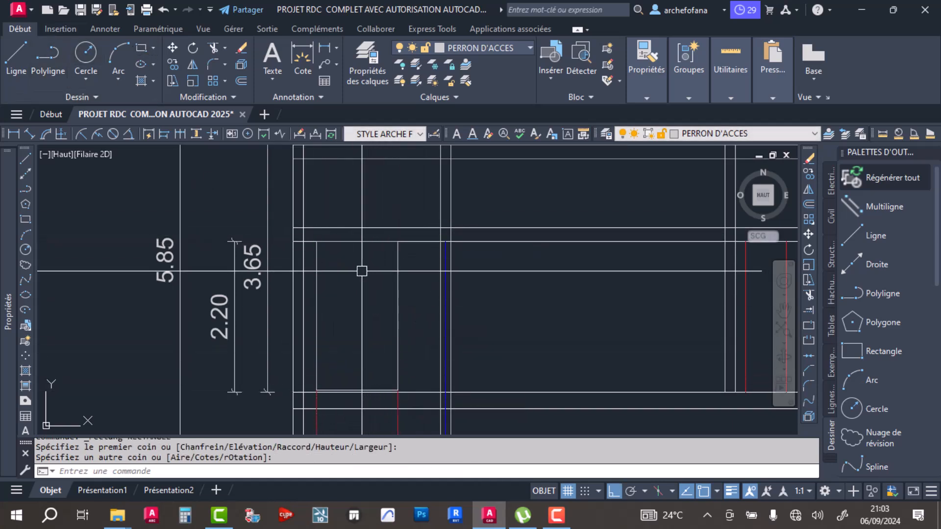
scroll(357, 273, "down", 5)
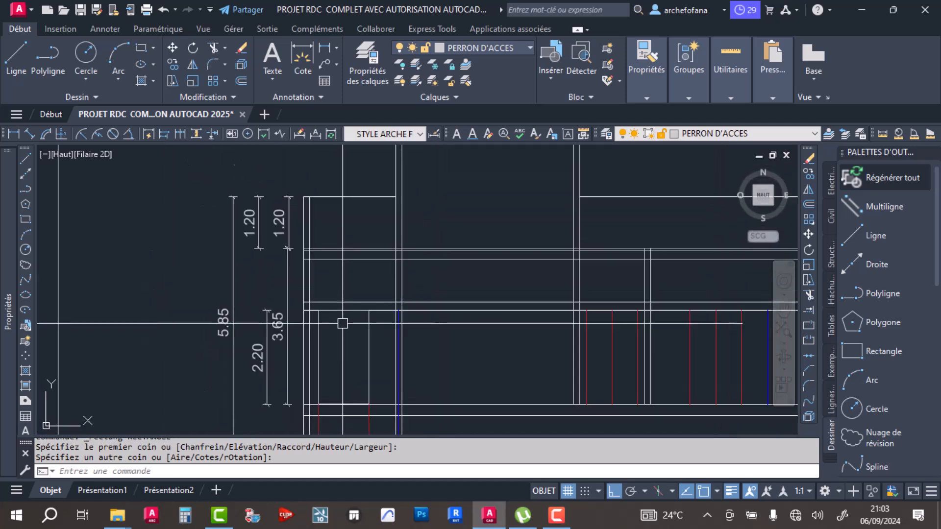
- Compare the garage end of the section with the GARAGE and MAGASIN walls on the ground-floor plan
middle_click_drag(353, 335, 298, 320)
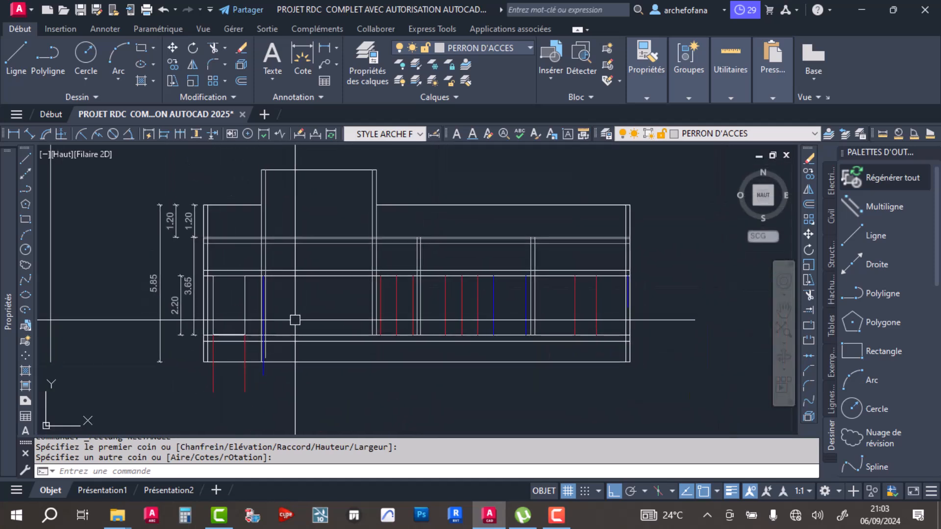
middle_click_drag(258, 236, 336, 256)
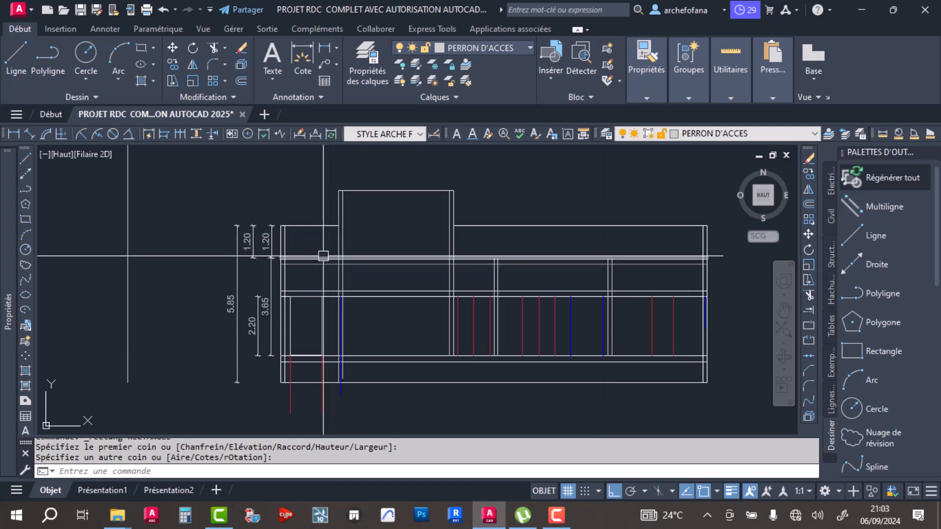
middle_click_drag(323, 160, 361, 353)
middle_click_drag(390, 204, 413, 335)
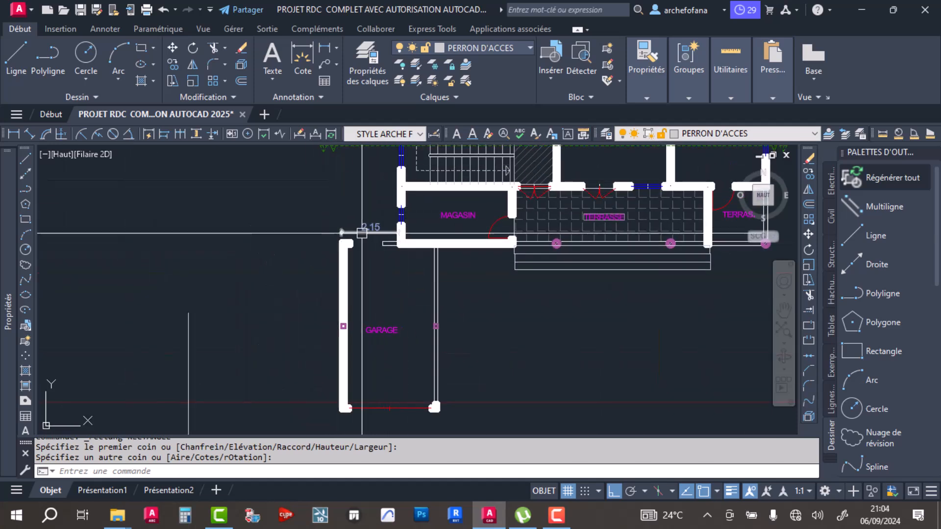
middle_click_drag(408, 339, 384, 186)
scroll(400, 288, "down", 2)
scroll(400, 287, "up", 4)
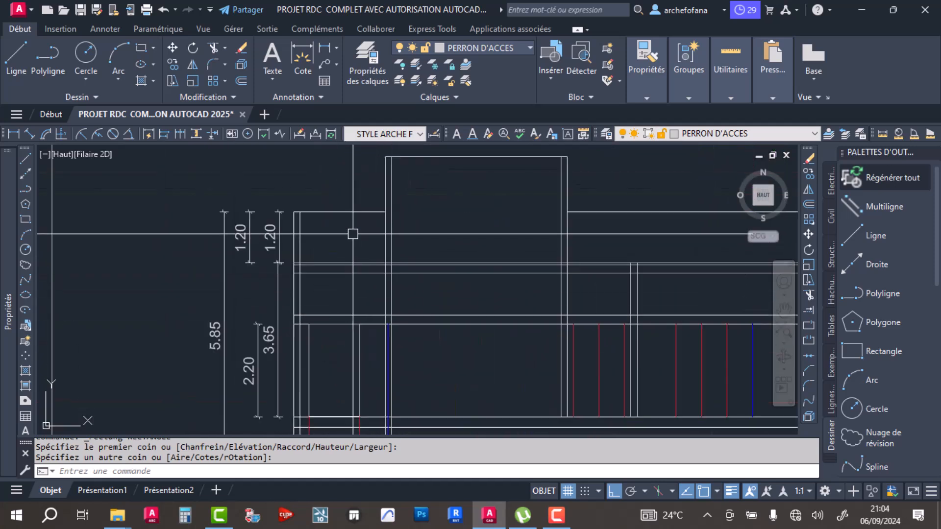
- Trim the level lines between the 2.20 line and the upper edge, from the garage's outer face line to MAGASIN's outer face line
left_click(211, 48)
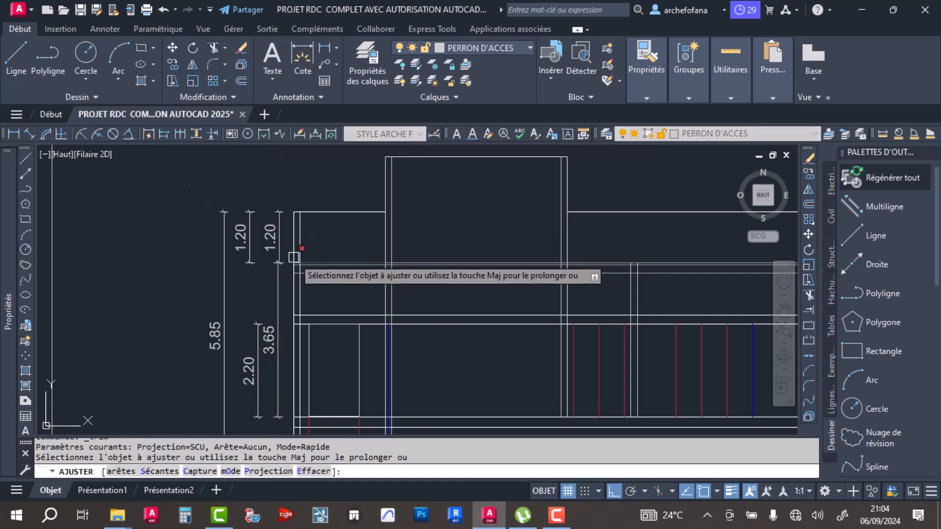
scroll(298, 258, "up", 4)
key("Escape")
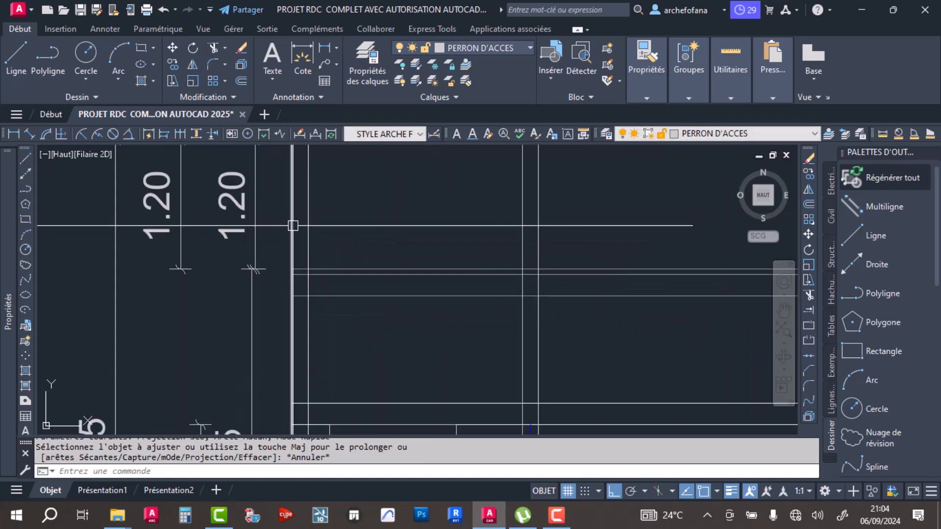
left_click(293, 226)
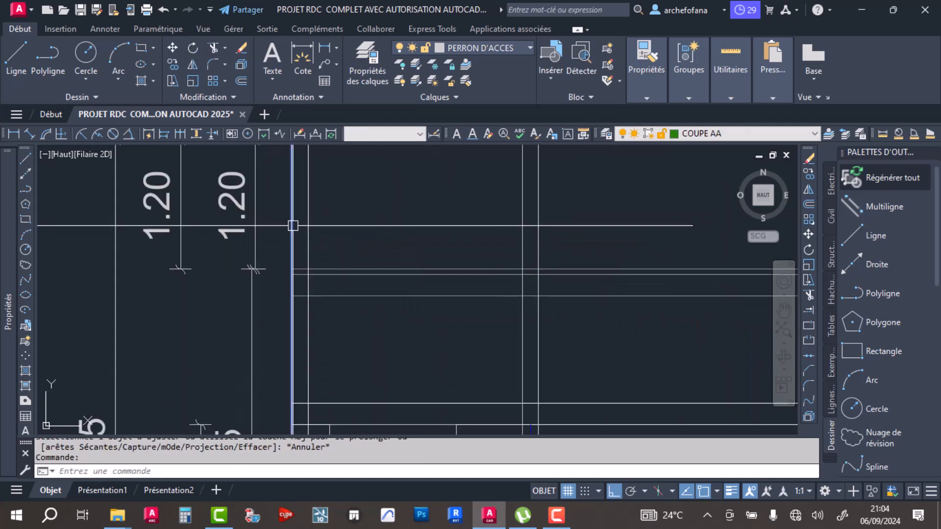
left_click(524, 227)
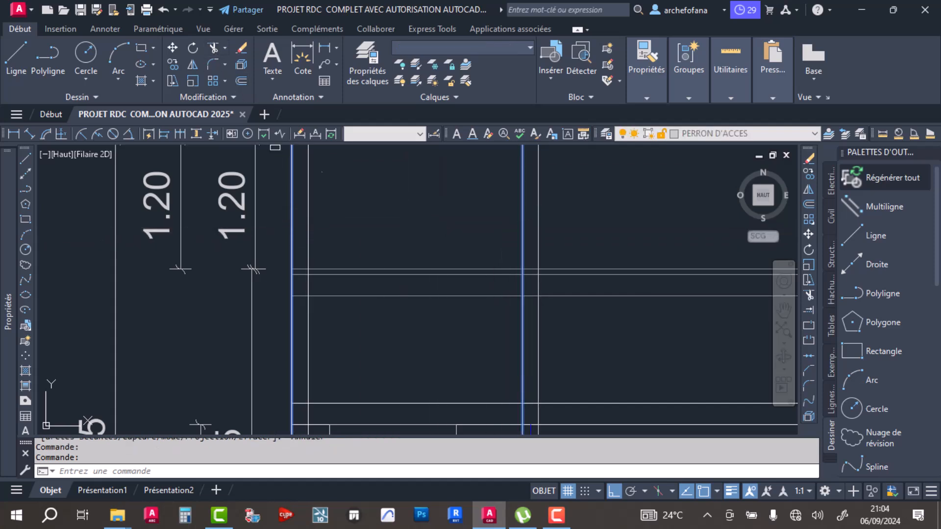
key("space")
left_click(468, 218)
scroll(418, 309, "down", 4)
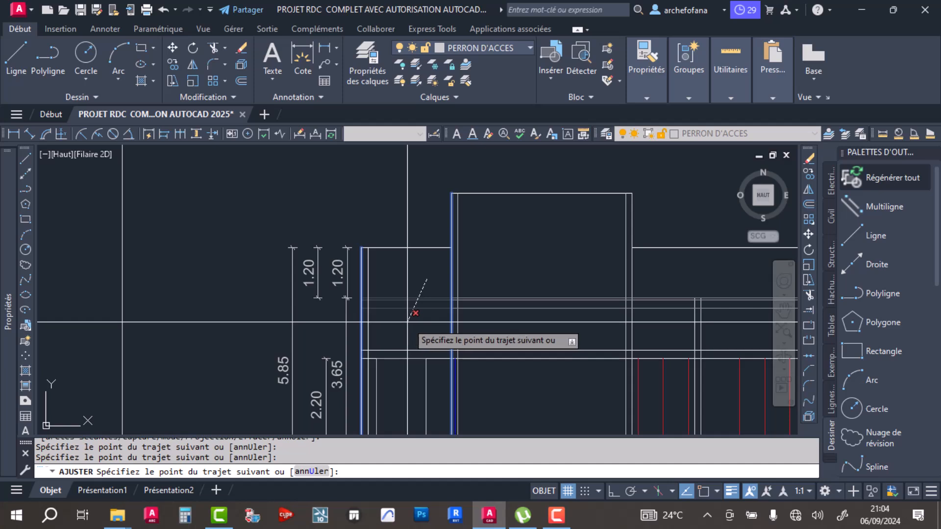
key("Return")
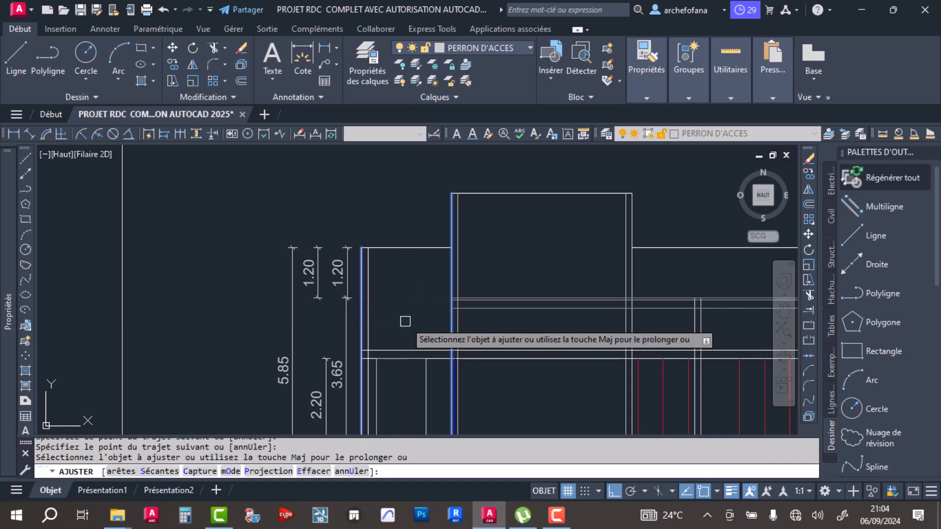
left_click(415, 349)
key("Escape")
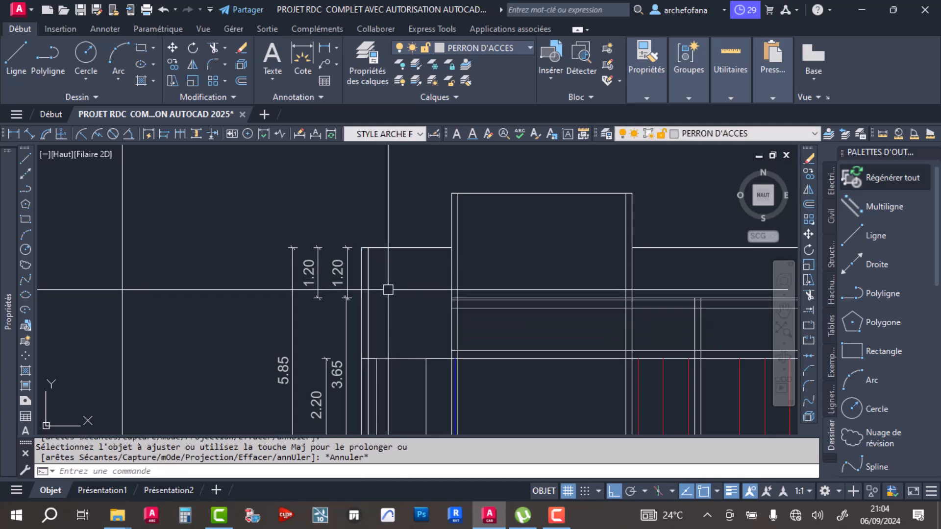
- Trim the part of the garage wall's inner face line above the 2.20 level line, checking the wall on the plan
middle_click_drag(387, 290, 376, 258)
key("Return")
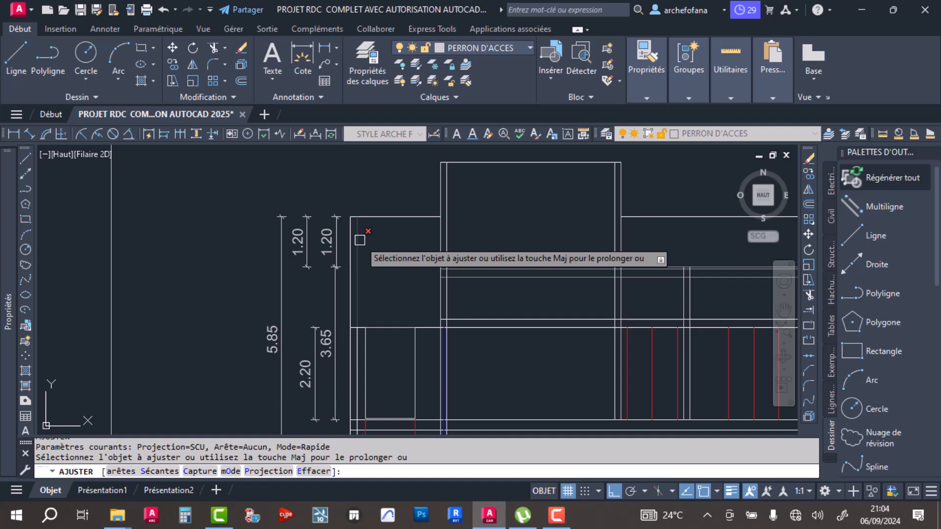
left_click(360, 240)
middle_click_drag(375, 183, 385, 369)
middle_click_drag(365, 166, 372, 326)
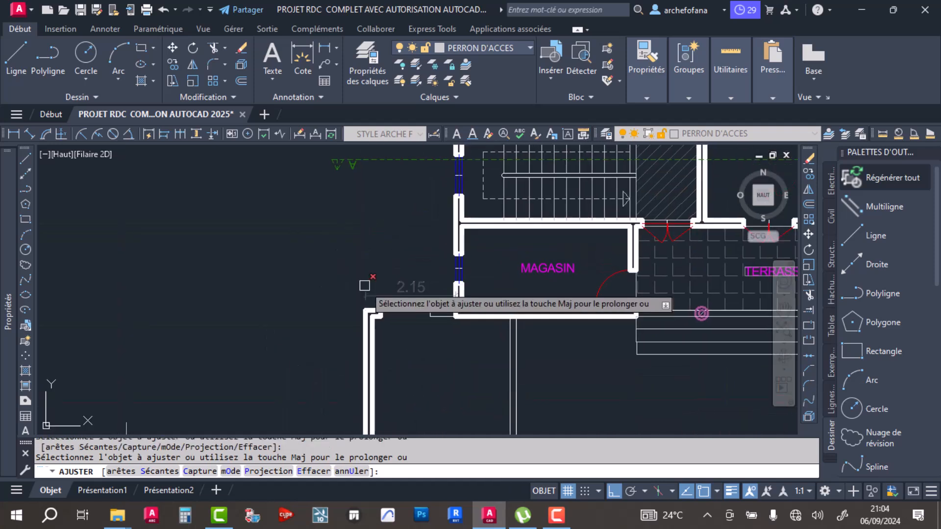
scroll(365, 292, "up", 5)
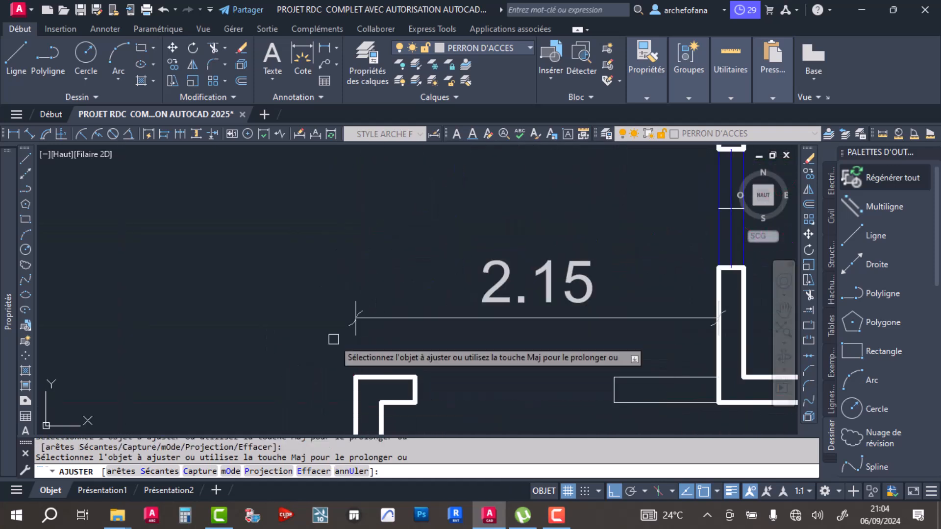
scroll(343, 333, "down", 10)
key("Return")
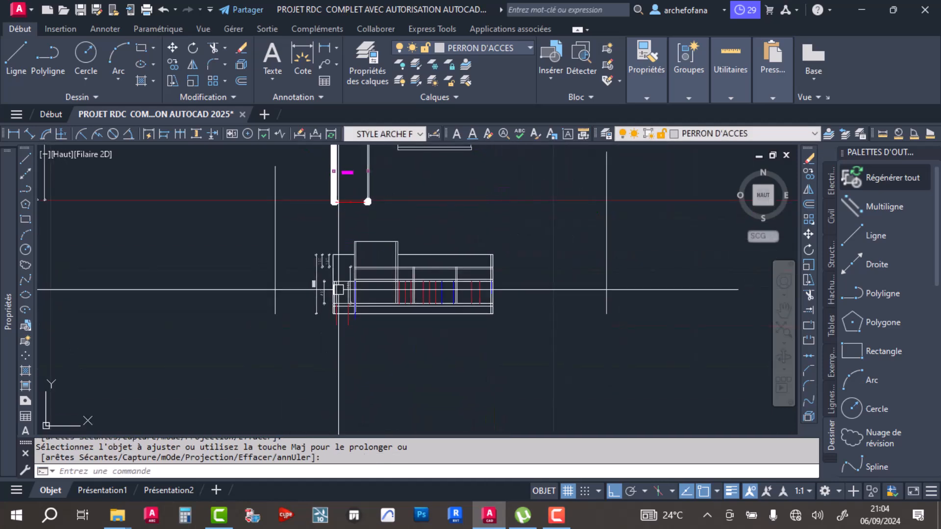
- Trim the short piece of the 2.20 level line between the garage wall's inner face and the door rectangle
scroll(339, 282, "up", 5)
scroll(343, 296, "up", 3)
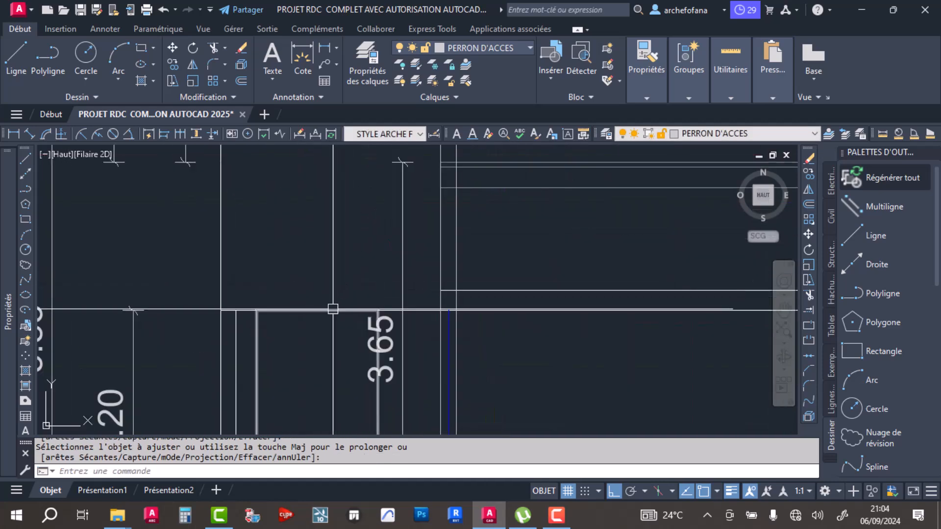
scroll(328, 307, "down", 4)
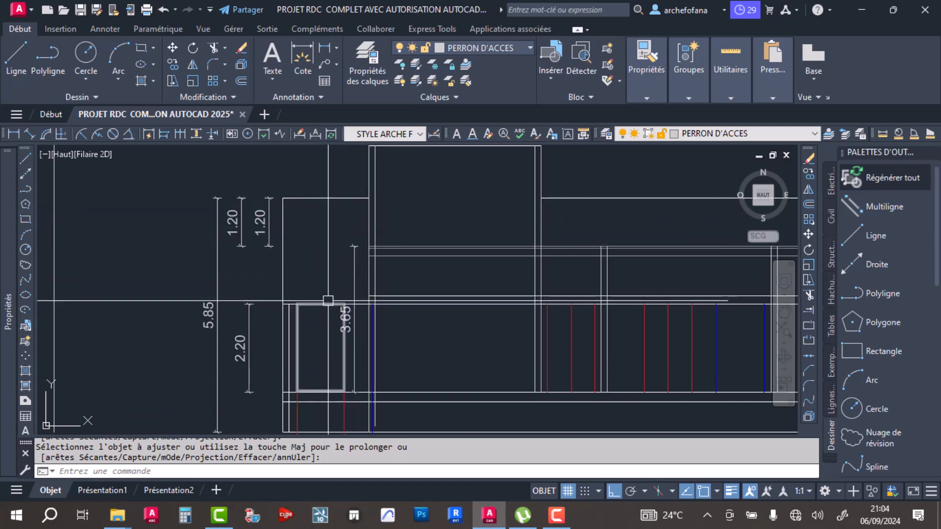
scroll(364, 325, "up", 2)
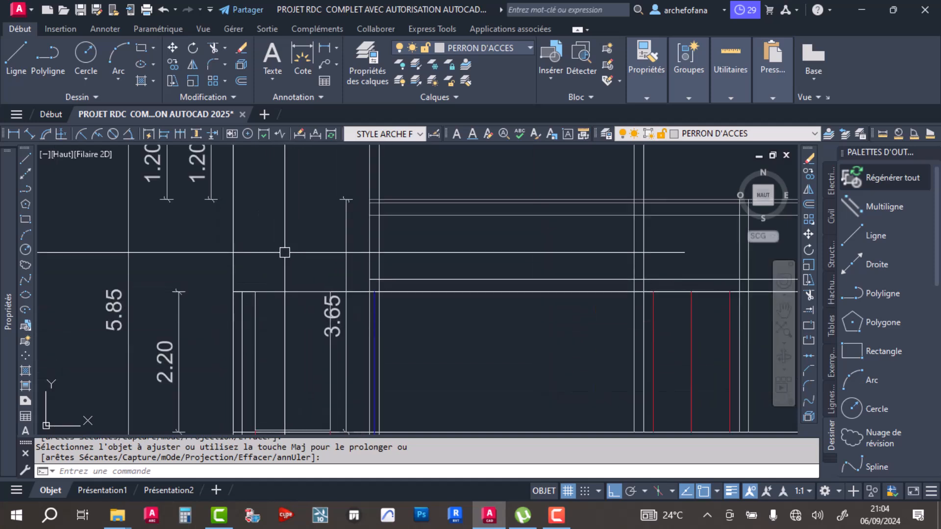
key("Return")
scroll(267, 245, "up", 3)
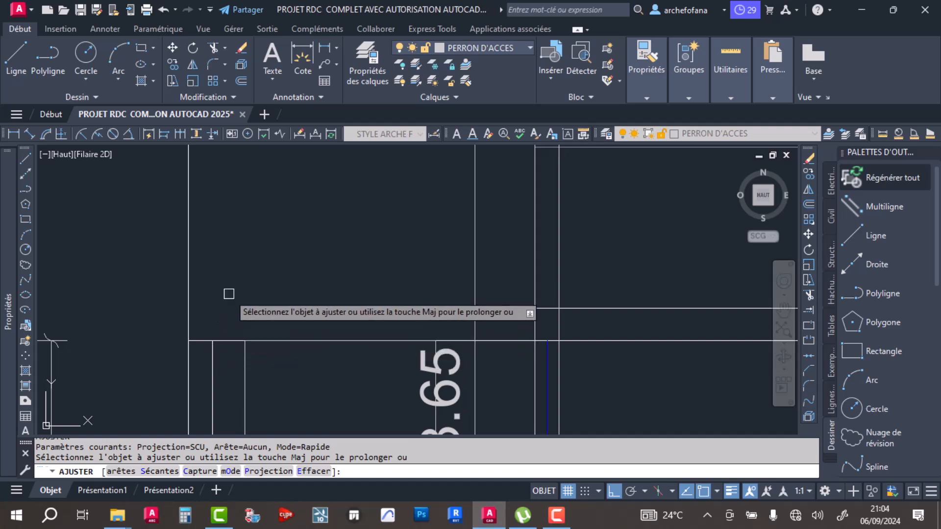
scroll(228, 300, "down", 2)
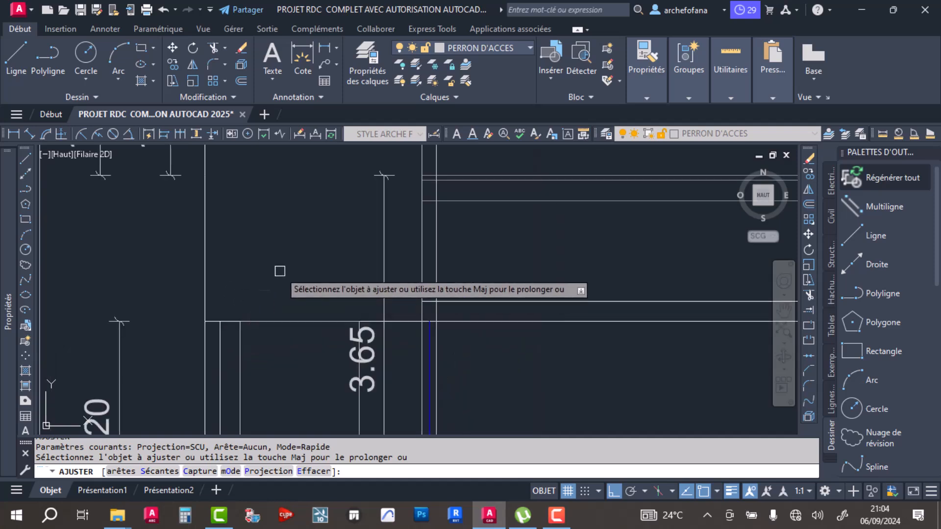
left_click(230, 321)
- Check the garage wall's head on the section against the wall corner beside the 2.15 dimension on the plan
left_click(228, 305)
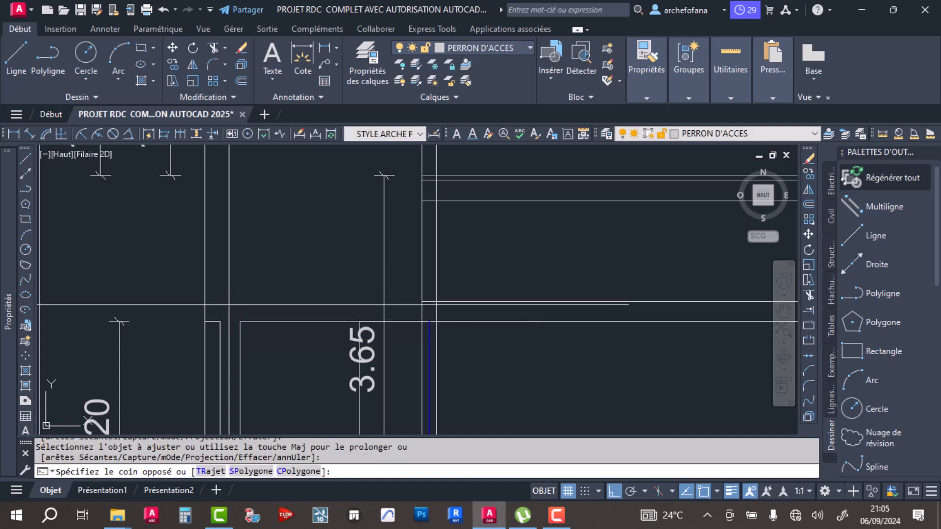
left_click(216, 328)
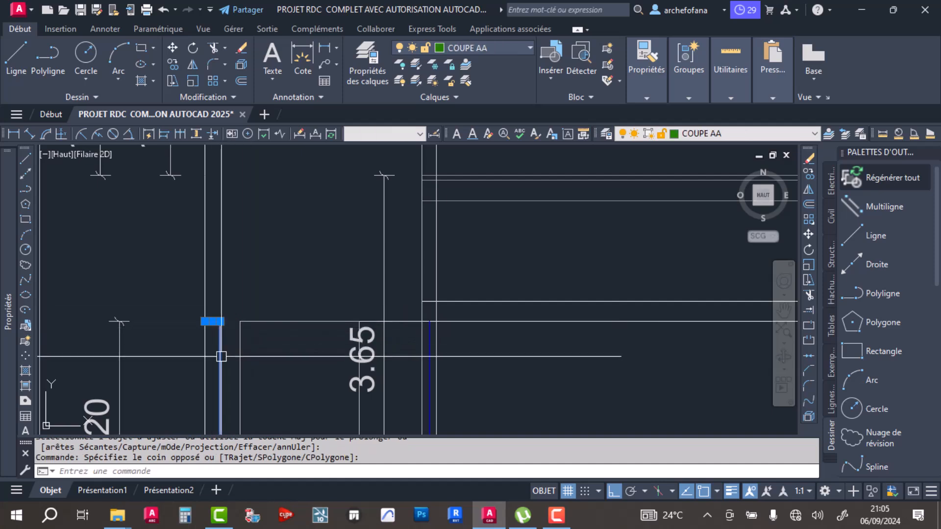
scroll(300, 285, "down", 6)
middle_click_drag(296, 239, 302, 323)
middle_click_drag(286, 214, 274, 372)
scroll(261, 196, "up", 6)
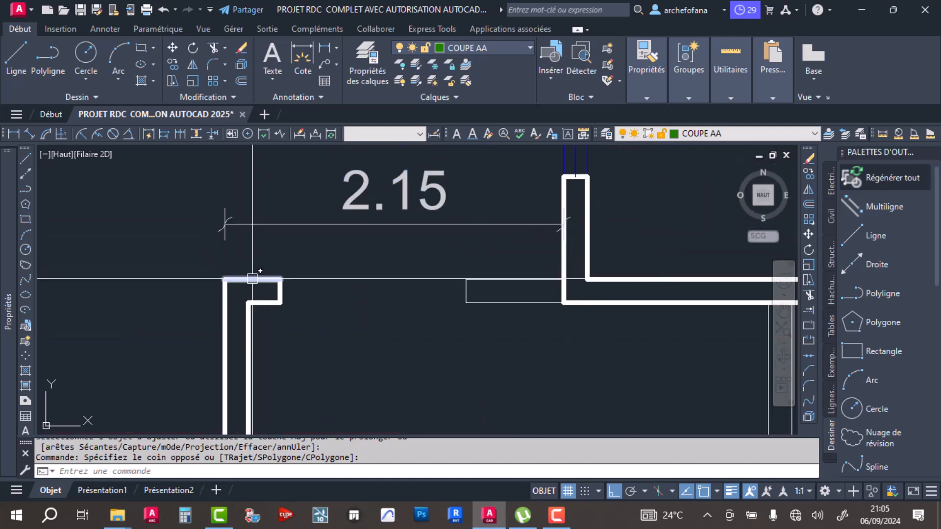
key("Escape")
key("Escape")
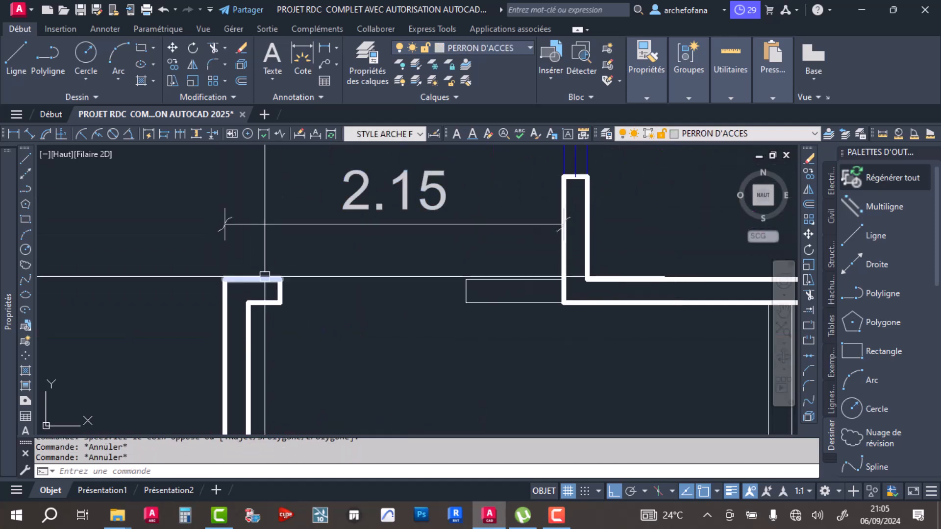
- Erase the displaced 3.65 height dimension beside the garage door rectangle and save the drawing
scroll(289, 253, "down", 8)
middle_click_drag(302, 363, 292, 212)
scroll(302, 382, "up", 2)
middle_click_drag(302, 382, 275, 272)
middle_click_drag(287, 342, 338, 215)
left_click(337, 268)
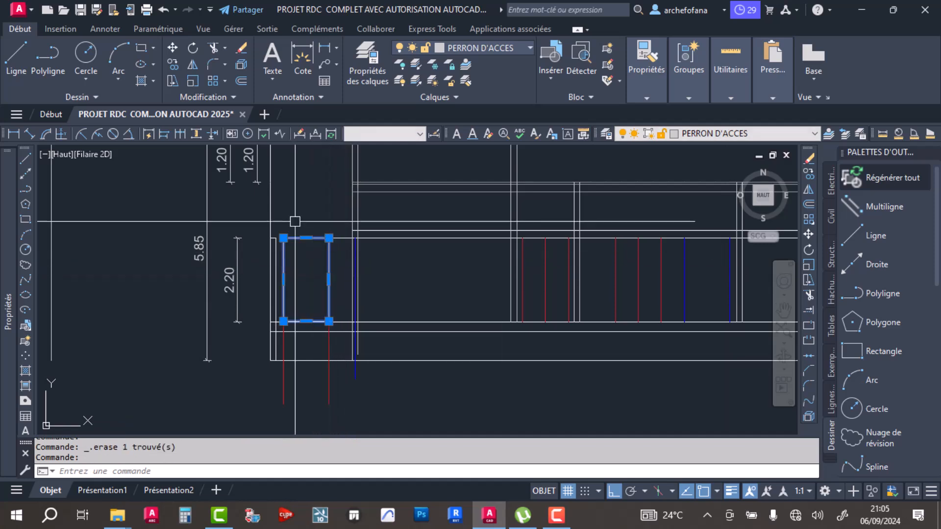
left_click(241, 80)
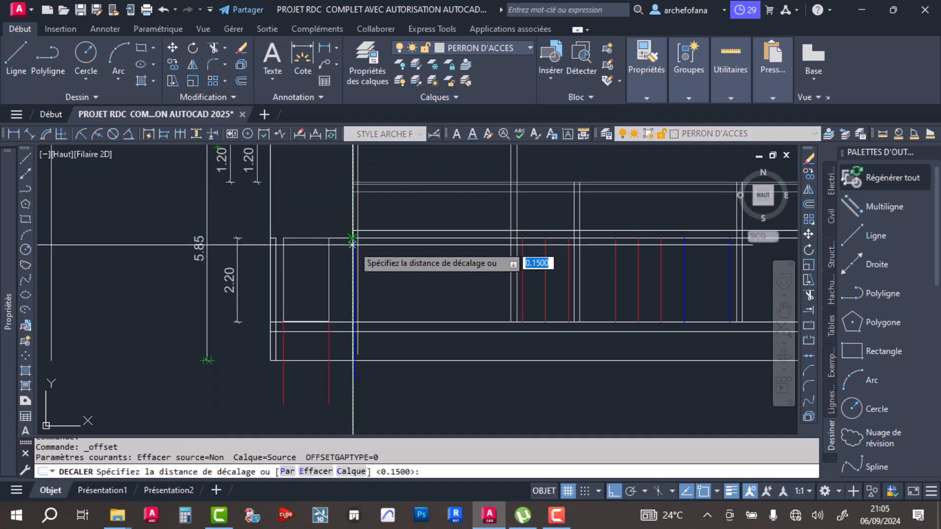
key("ctrl+s")
- Trim the 2.20 level line and the intermediate level lines above it between the inner face lines of MAGASIN's two walls
middle_click_drag(485, 275, 430, 307)
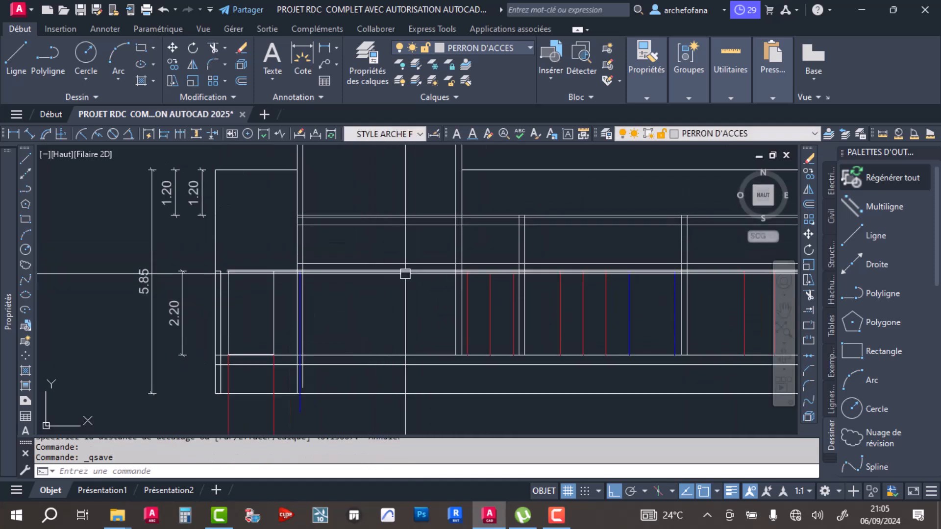
scroll(397, 273, "down", 5)
scroll(399, 235, "up", 5)
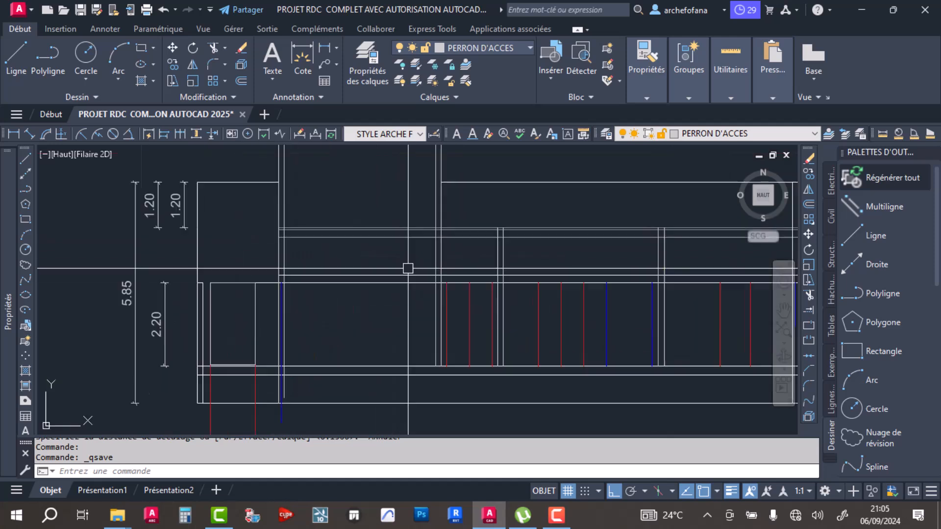
left_click(399, 200)
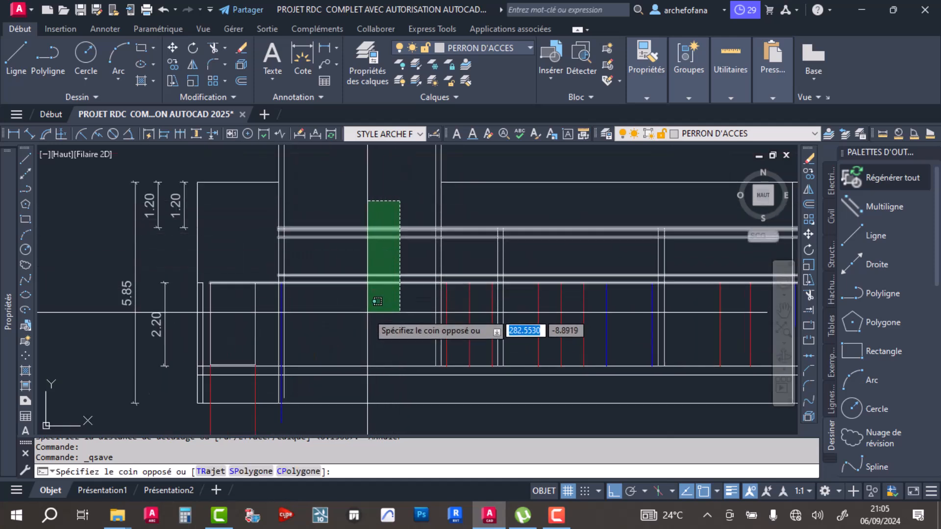
key("Escape")
scroll(447, 205, "up", 2)
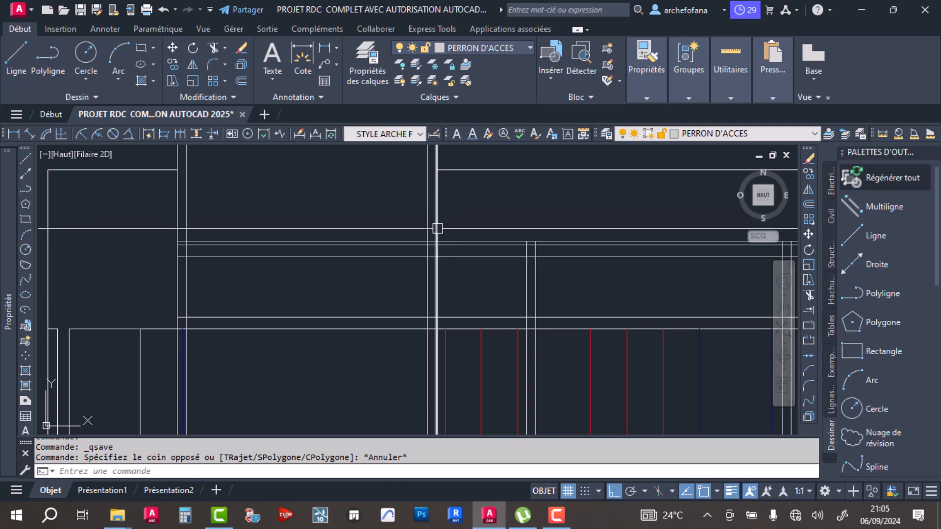
left_click(426, 220)
left_click(190, 220)
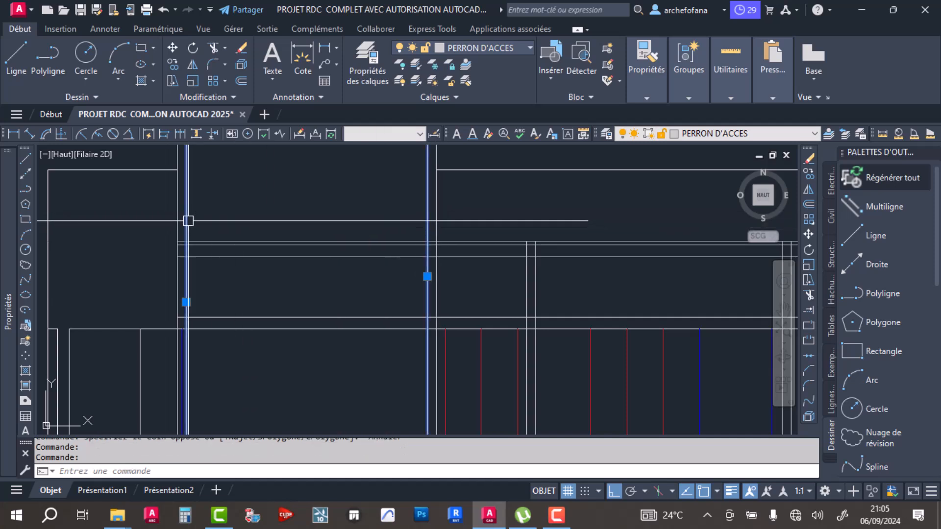
left_click(213, 47)
scroll(323, 205, "down", 4)
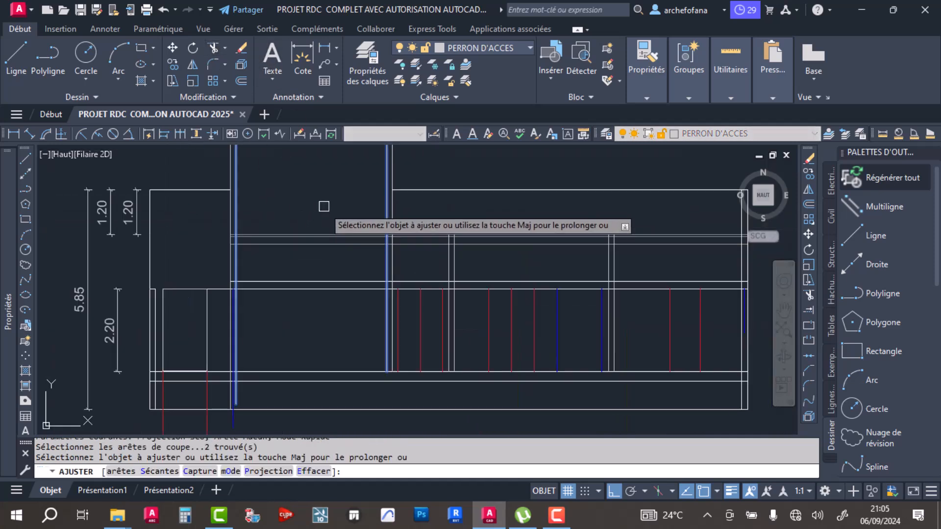
left_click_drag(326, 203, 315, 269)
key("Escape")
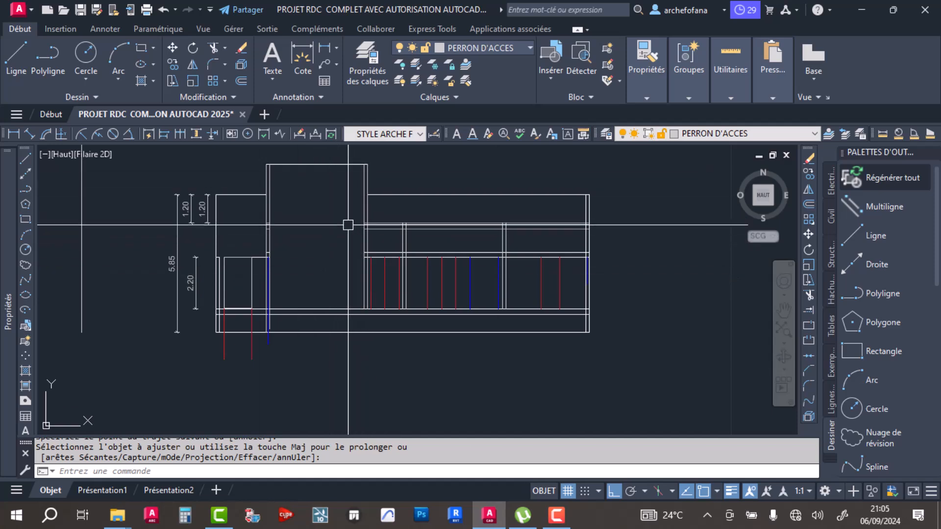
middle_click_drag(351, 205, 307, 194)
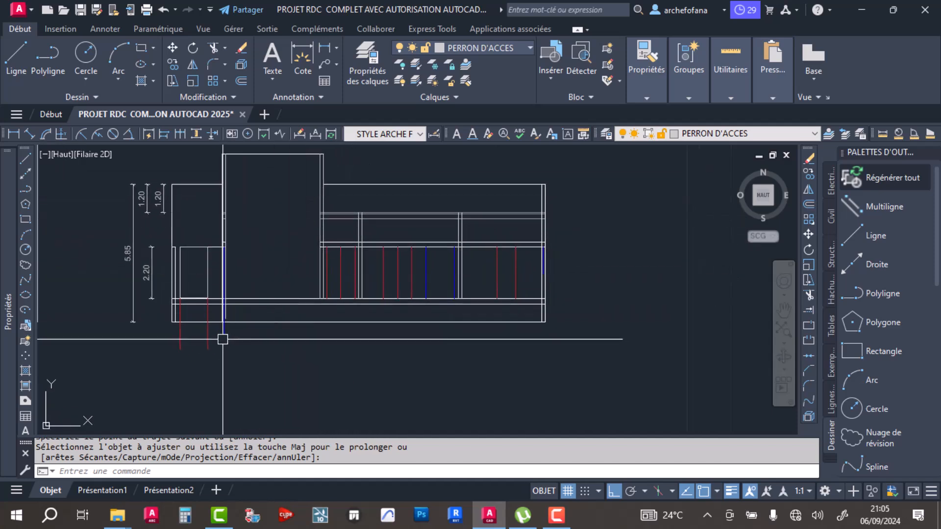
scroll(228, 213, "up", 4)
scroll(246, 220, "down", 4)
middle_click_drag(342, 234, 314, 256)
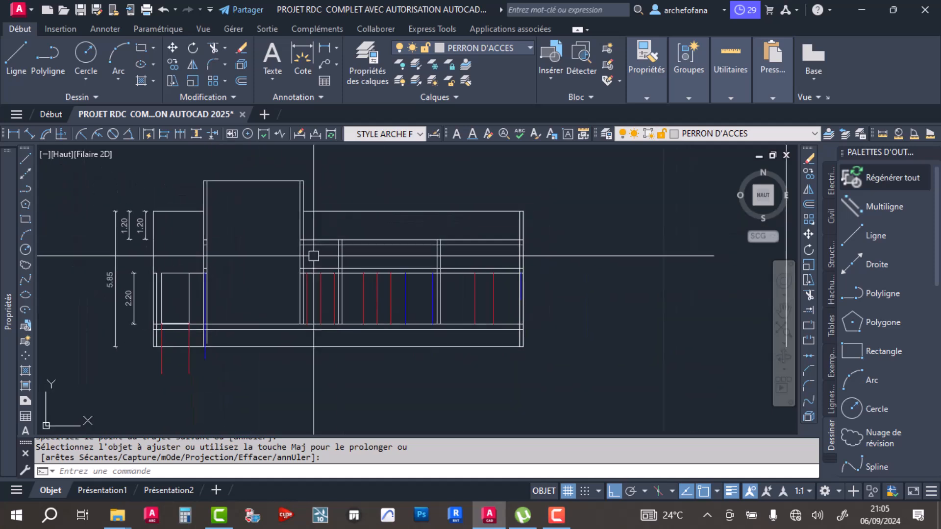
- Trim the level line just above the 2.20 line between the inner wall faces of the narrow room beside MAGASIN
scroll(337, 263, "up", 4)
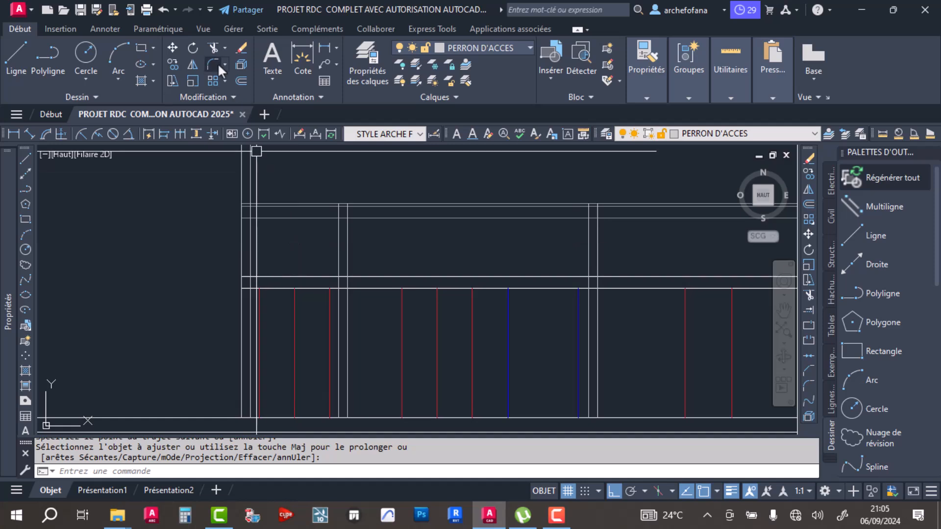
left_click(214, 49)
left_click(294, 277)
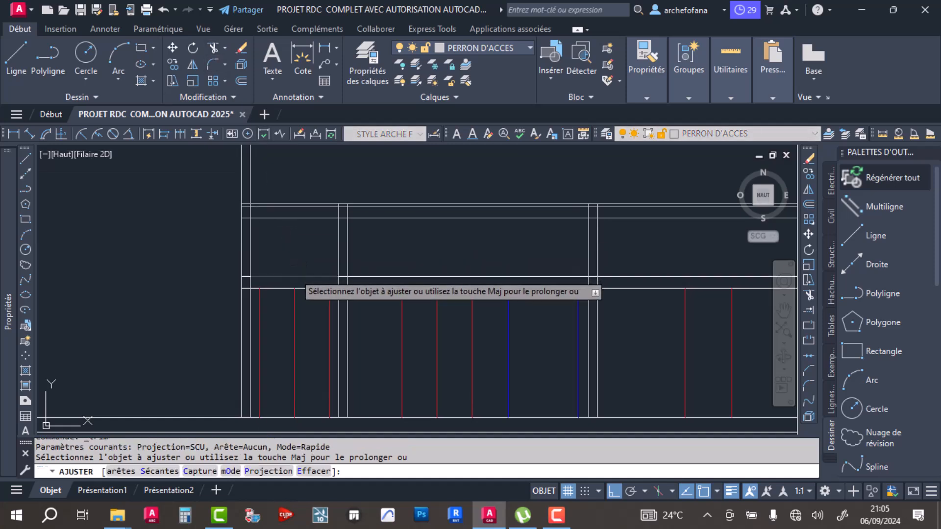
left_click(280, 288)
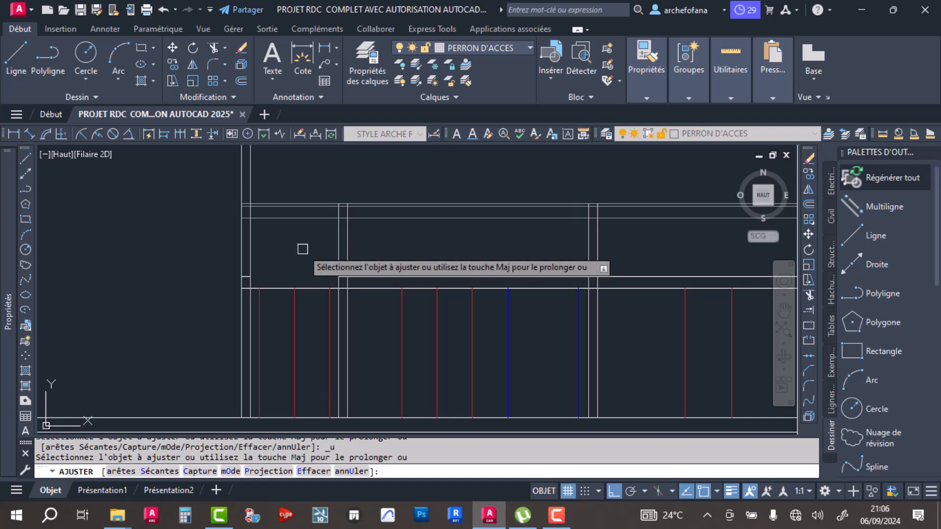
key("Escape")
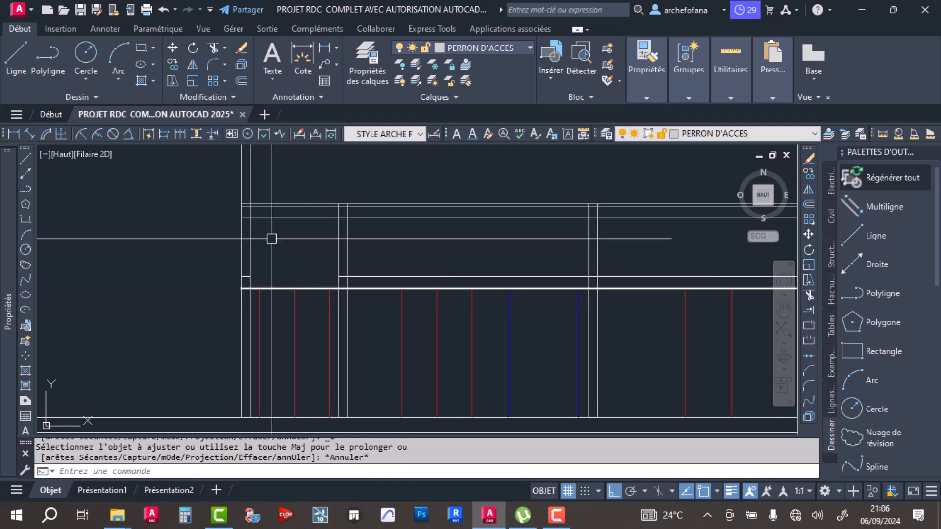
- Draw two door rectangles 1.20 wide between the 2.20 level line and the floor line over the outer red projection lines in the first two rooms
left_click(141, 49)
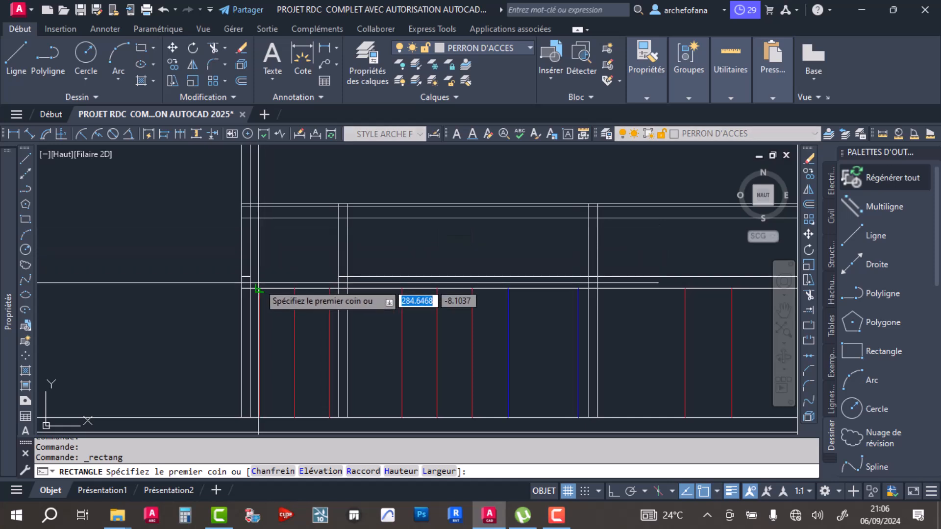
left_click(259, 289)
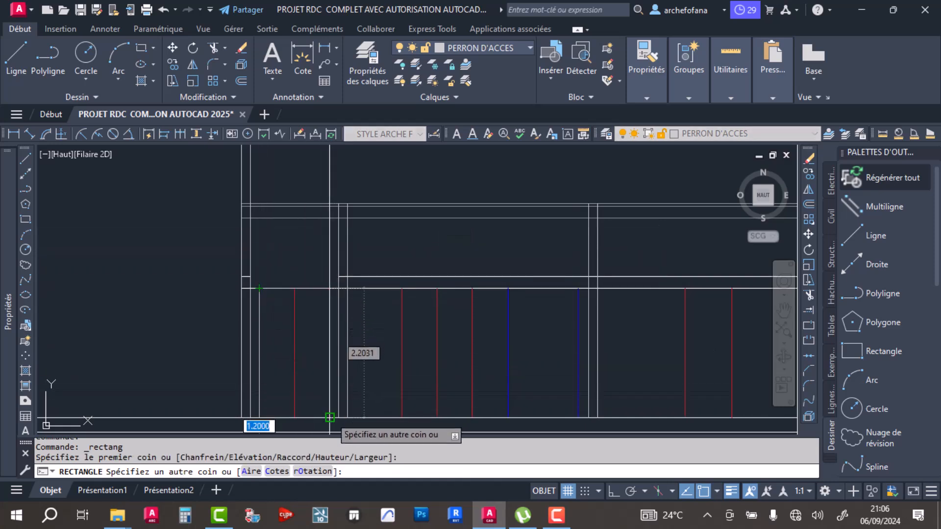
left_click(329, 417)
key("Return")
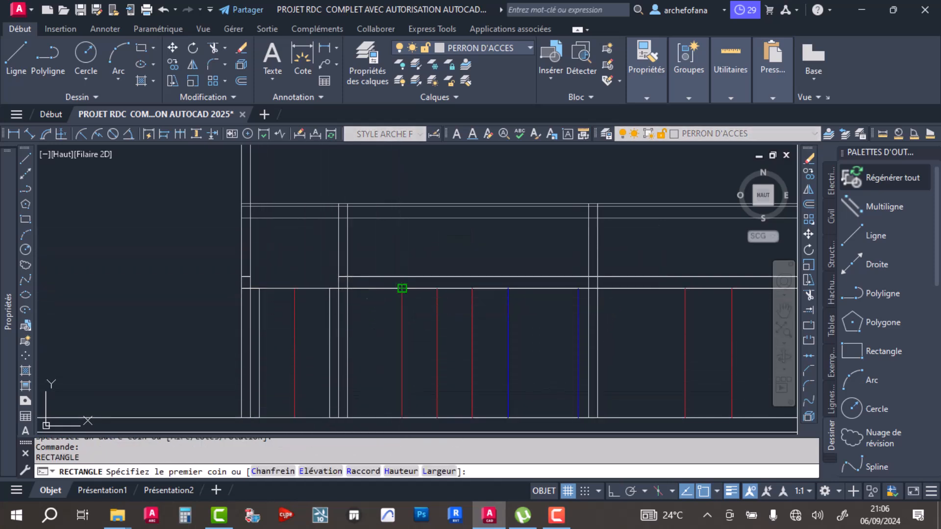
left_click(402, 288)
left_click(472, 417)
- Draw a door rectangle over the two red projection lines in the last room, from the 2.20 level line to the floor
middle_click_drag(533, 370, 296, 296)
key("Return")
left_click(390, 246)
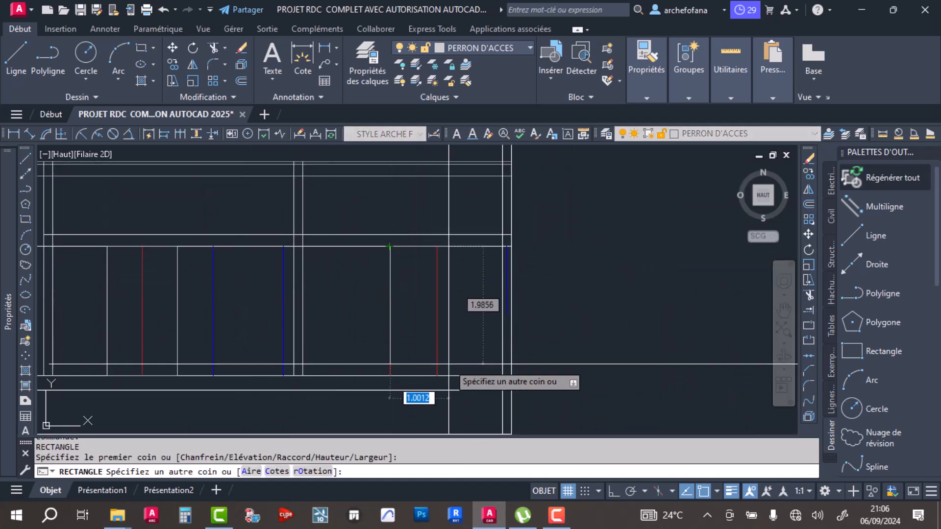
left_click(437, 376)
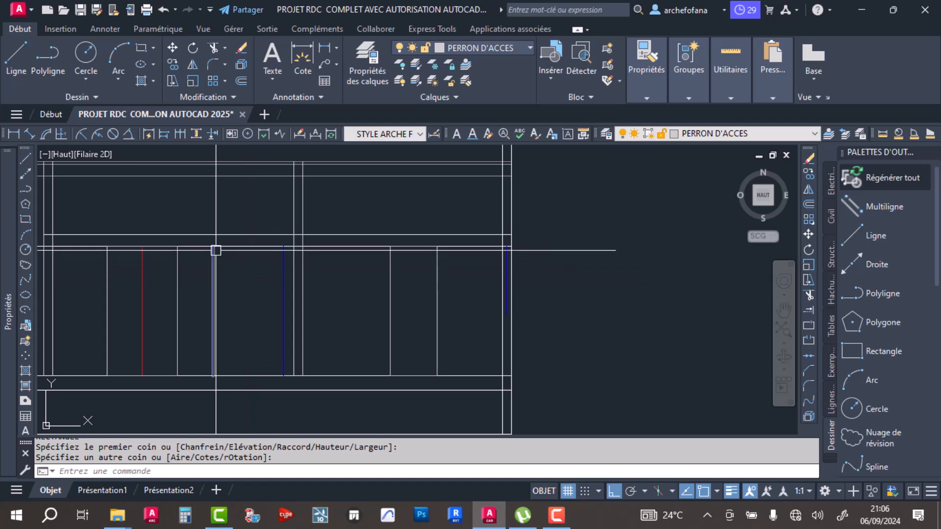
- Draw the window rectangle between the blue projection lines from the 2.20 level line, and stretch its lower edge up to sill level
key("Return")
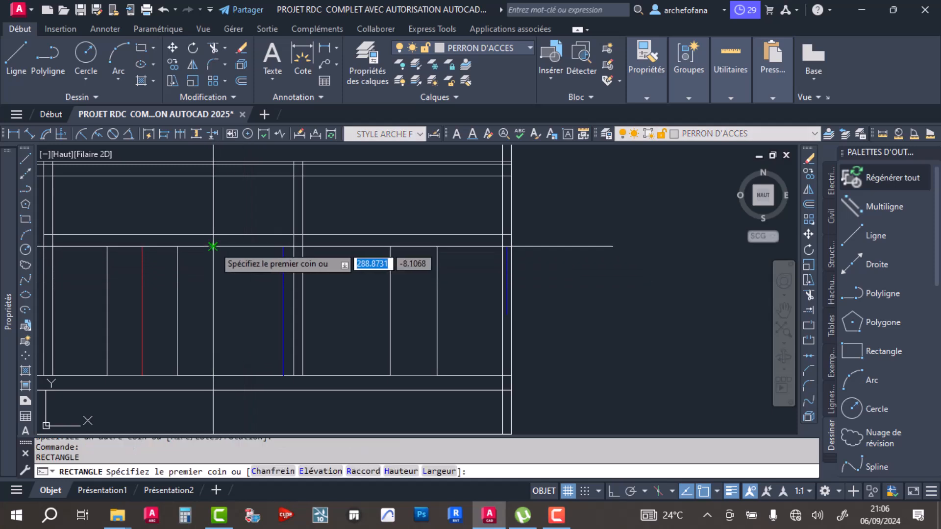
left_click(213, 247)
left_click(283, 375)
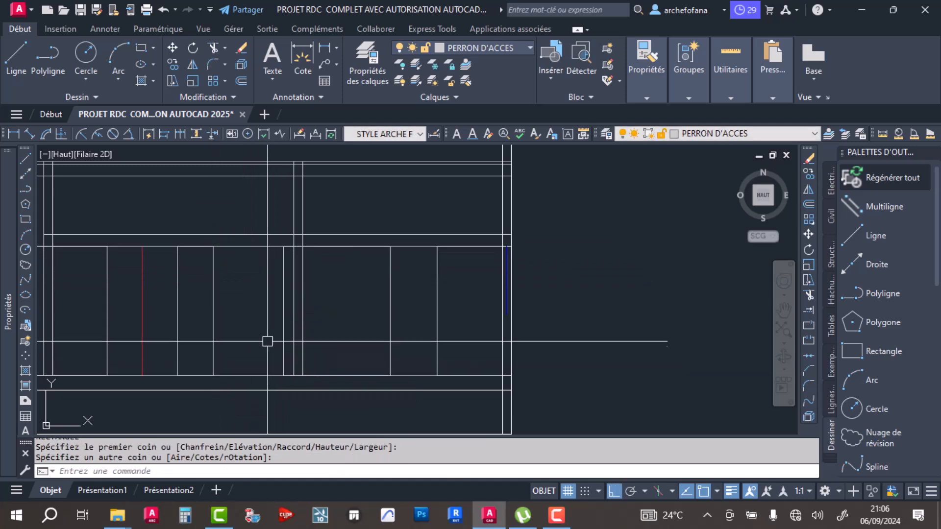
left_click(249, 375)
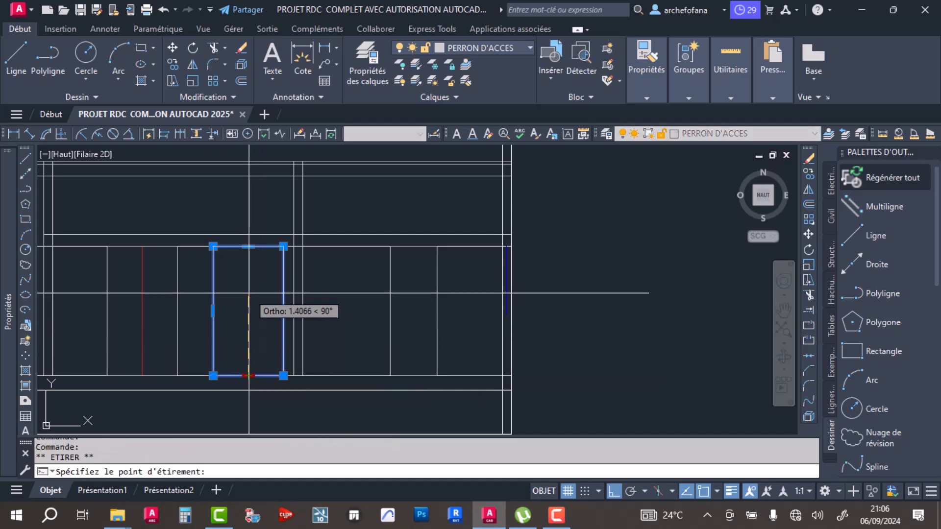
left_click(254, 314)
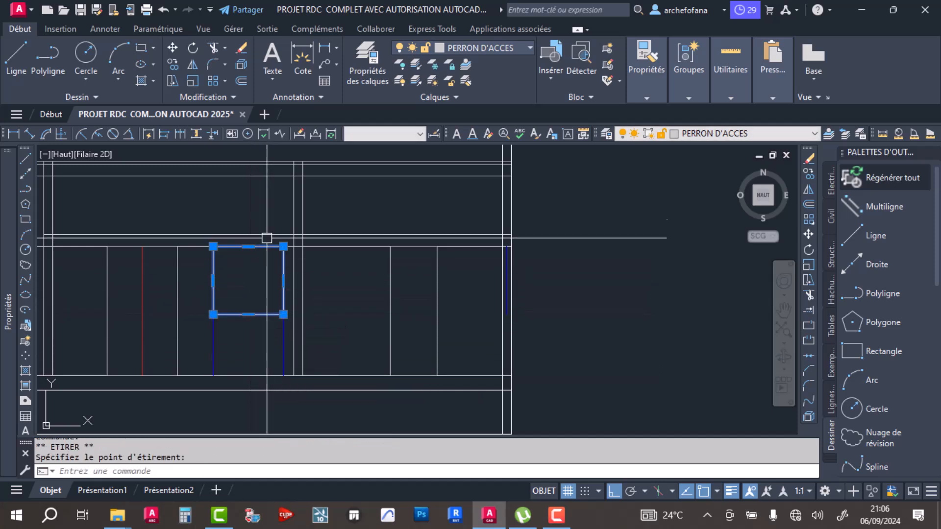
key("Escape")
- Offset the window rectangle inward by 0.1
left_click(241, 82)
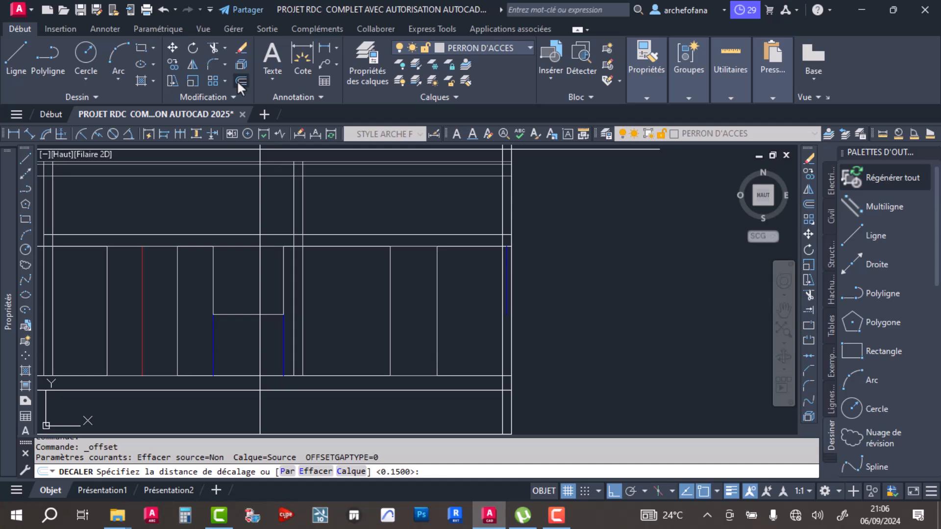
type(".1")
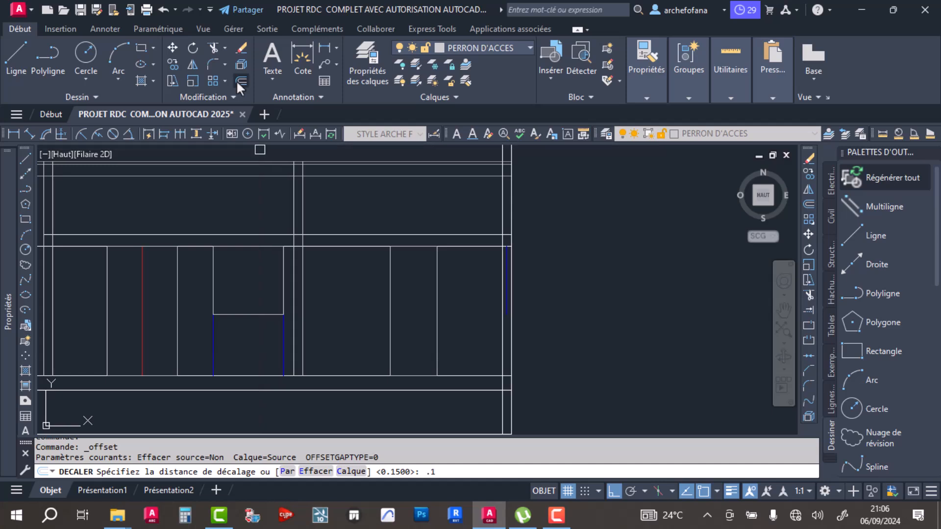
key("Return")
left_click(248, 314)
left_click(246, 262)
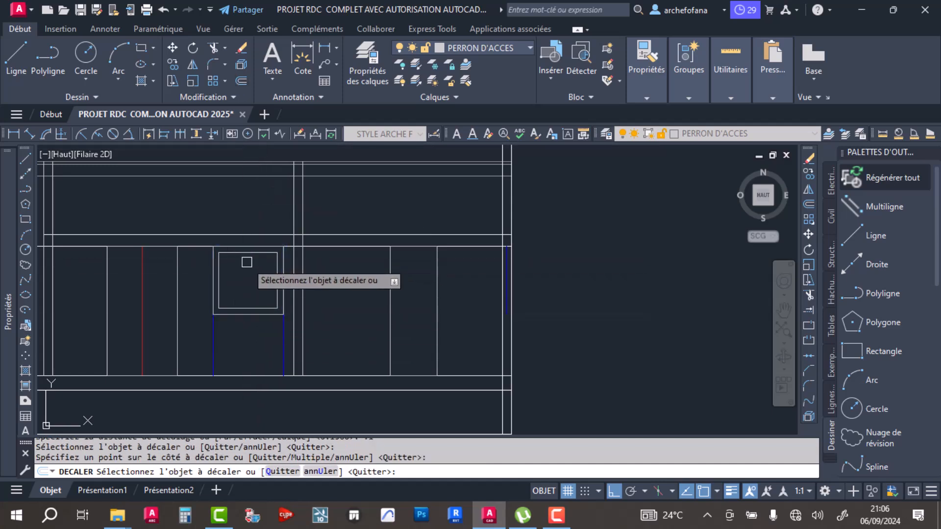
key("Return")
- Offset the window's inner rectangle outward by 0.05 to add a frame line between the two rectangles
scroll(220, 269, "up", 2)
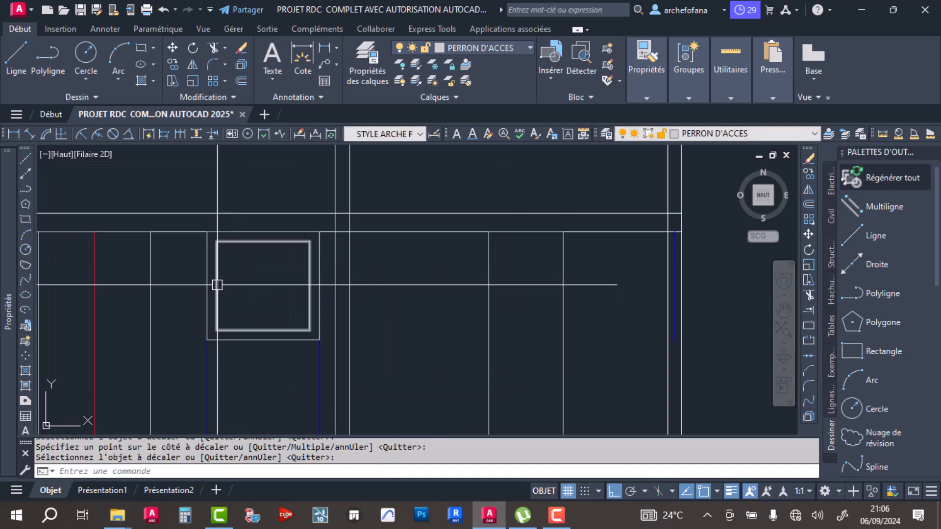
key("Return")
left_click(216, 283)
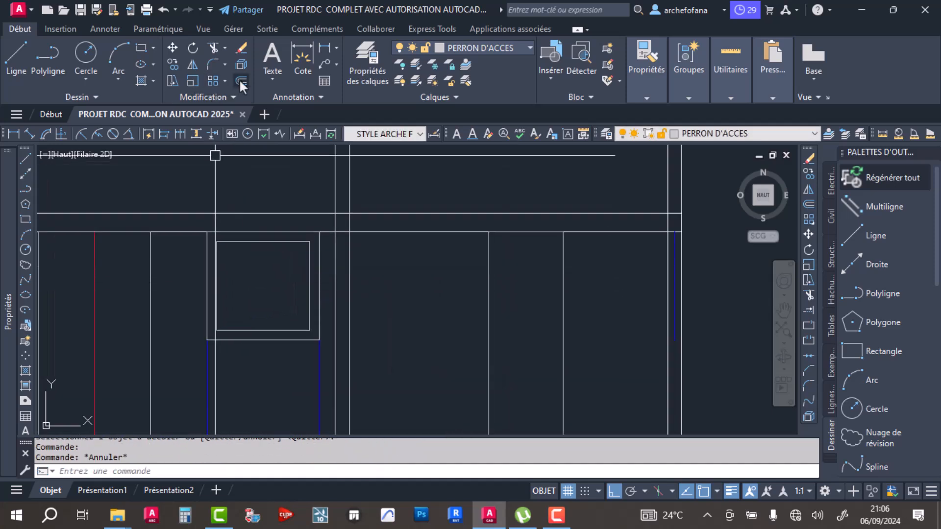
left_click(240, 81)
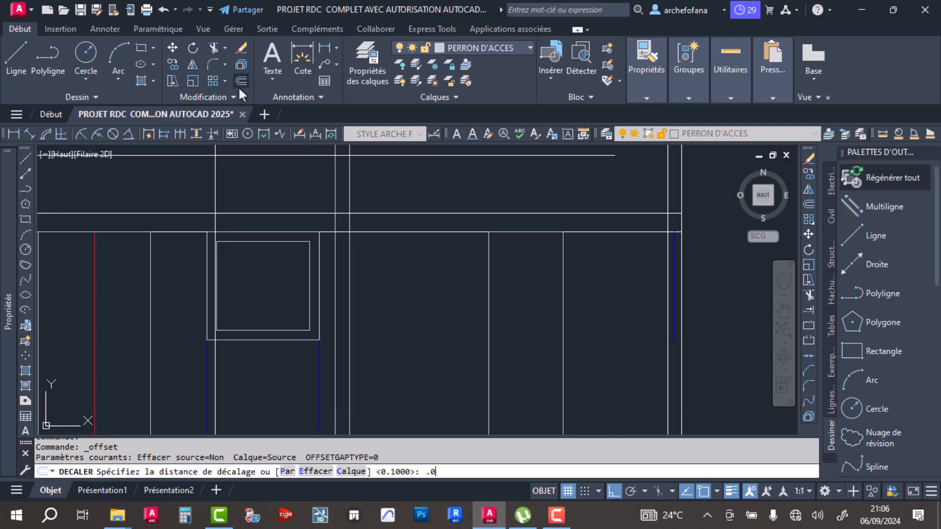
key("Return")
scroll(267, 290, "up", 3)
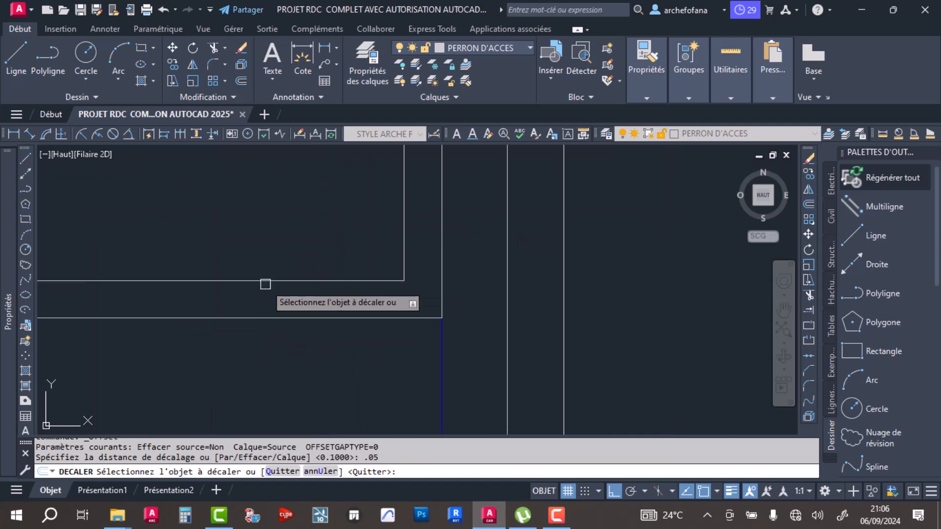
left_click(270, 281)
left_click(287, 361)
key("Return")
scroll(319, 321, "down", 5)
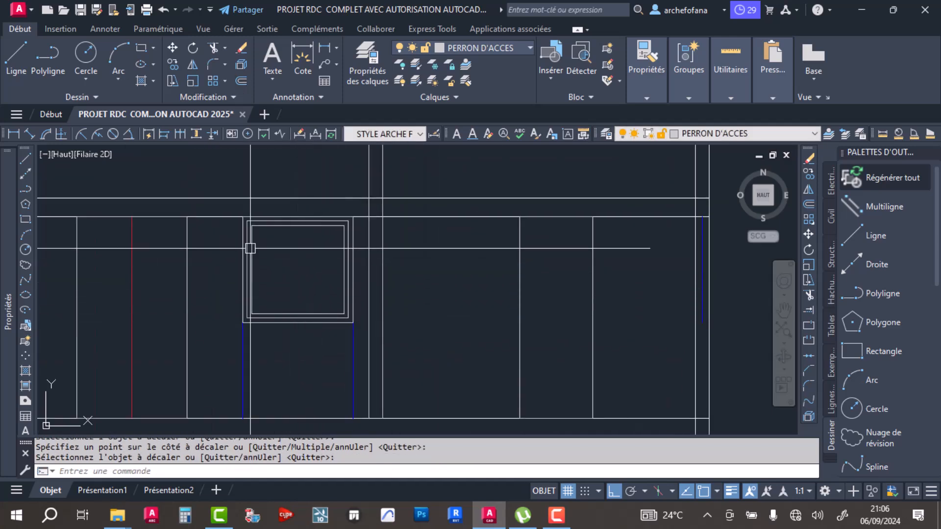
- Draw a vertical centre line between the midpoints of the window's innermost rectangle's lower and upper edges
left_click(16, 56)
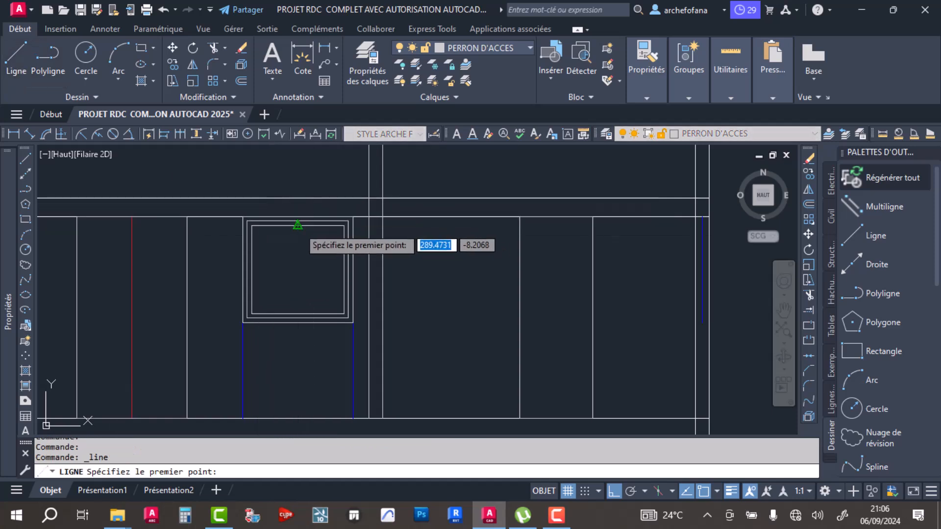
left_click(298, 313)
left_click(297, 225)
key("Return")
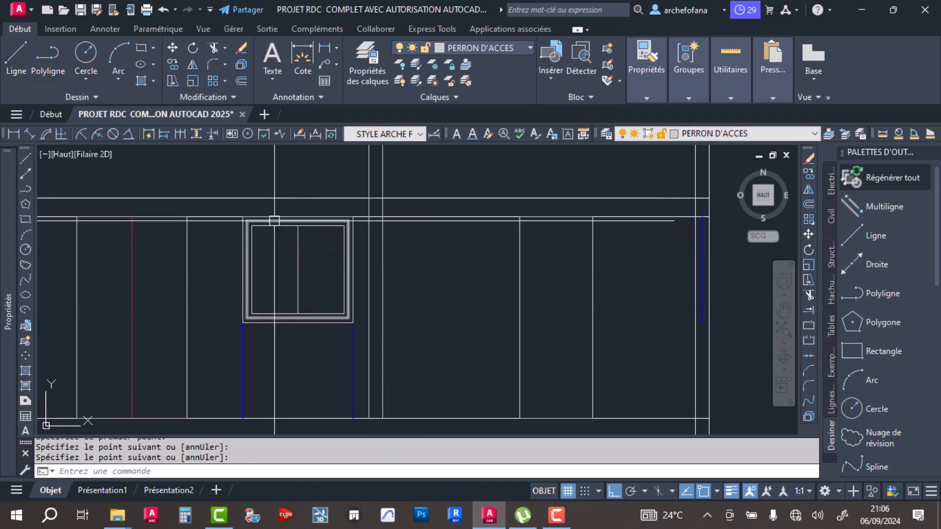
- Offset the window's centre line by 0.1 to both sides
left_click(241, 81)
type(".")
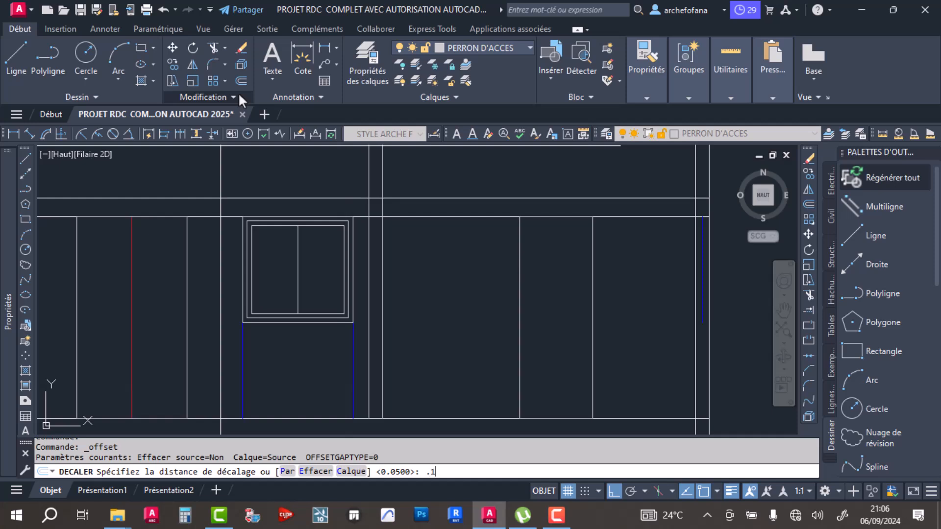
type("1")
key("Return")
scroll(300, 261, "up", 4)
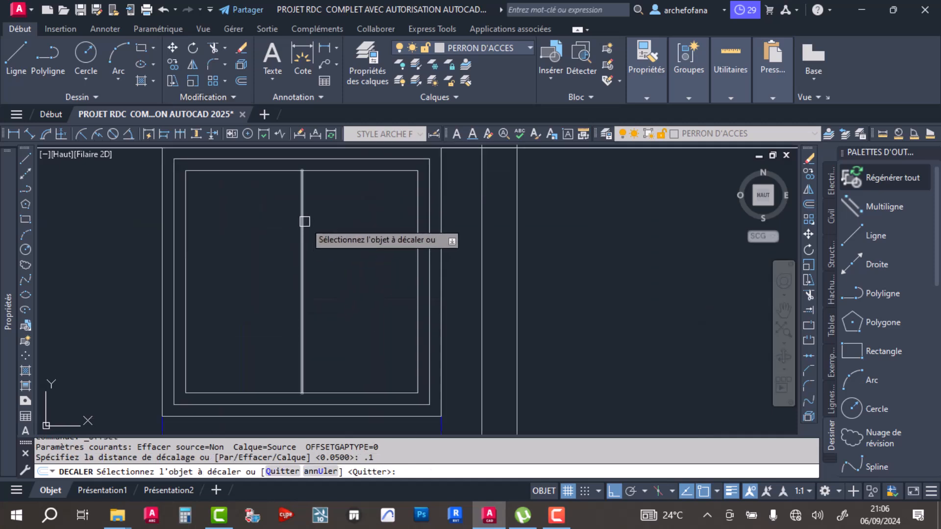
left_click(305, 222)
left_click(308, 240)
left_click(302, 237)
left_click(256, 256)
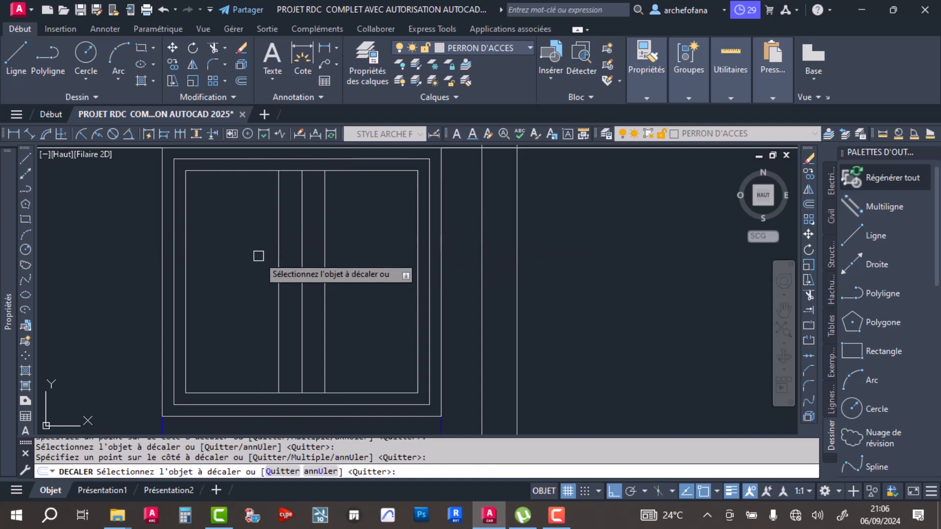
key("Return")
key("Return")
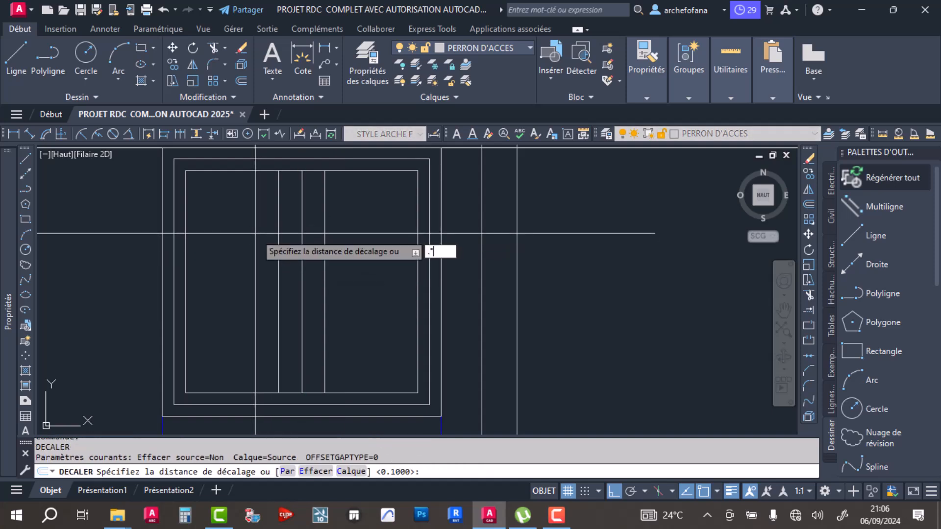
- Offset the two outer mullion lines by 0.05 toward the window's centre line
type(".05")
key("Return")
left_click(278, 271)
left_click(335, 270)
left_click(324, 269)
left_click(309, 289)
key("Return")
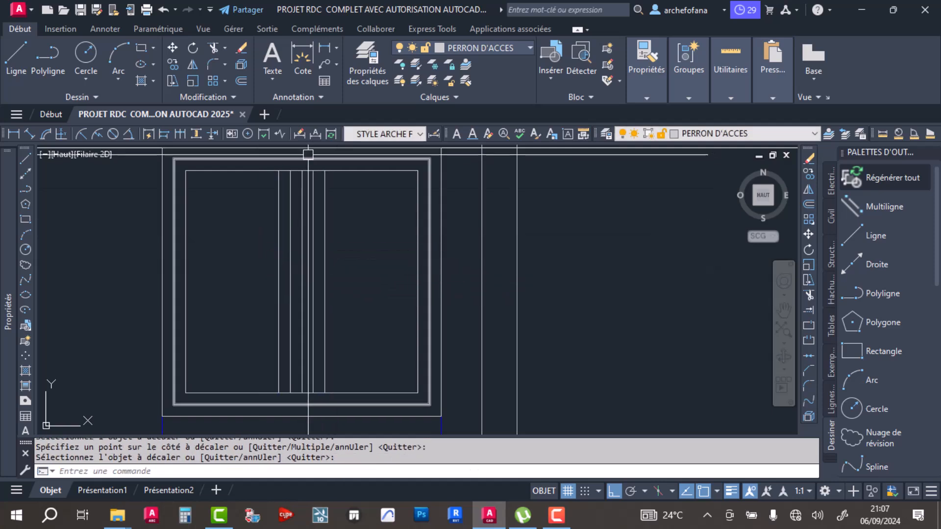
- Try to trim the innermost window rectangle's top edge between the outer and inner mullion lines, and undo the trims
left_click(211, 63)
key("Escape")
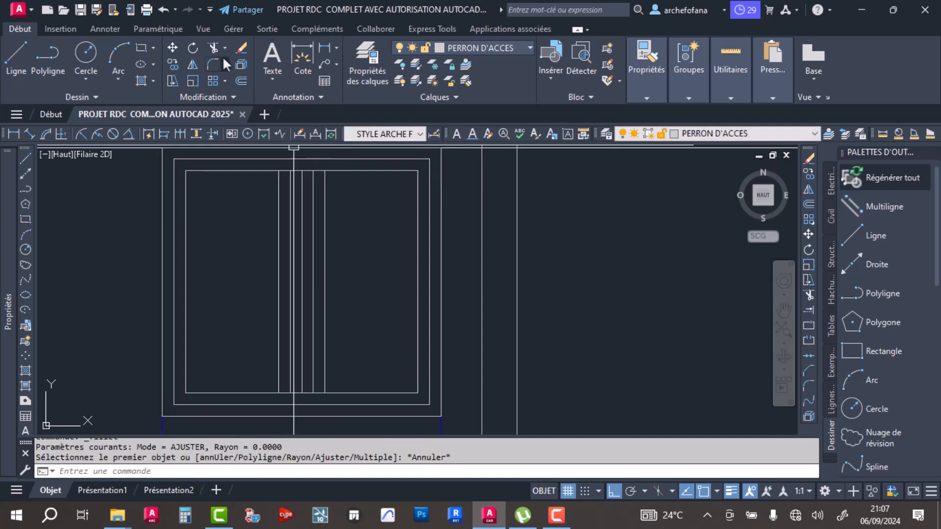
left_click(214, 49)
left_click(319, 171)
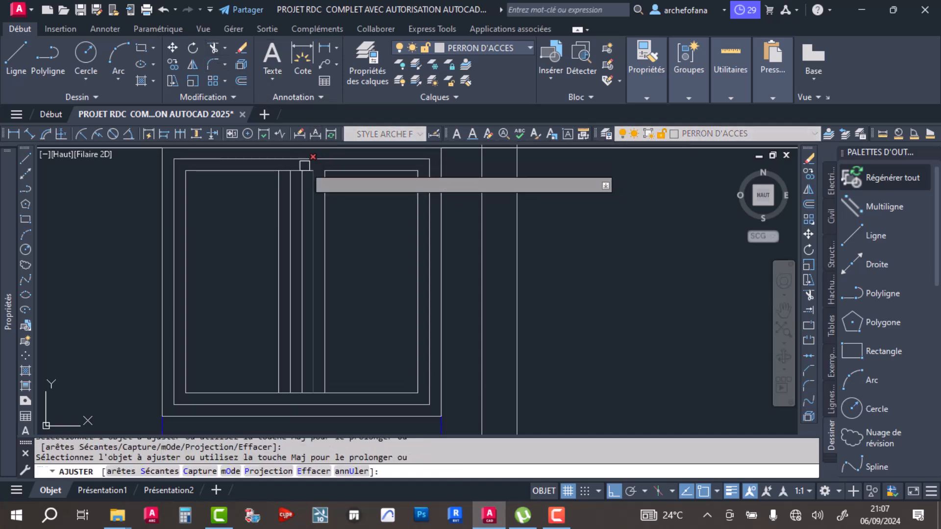
scroll(303, 177, "up", 4)
scroll(289, 221, "down", 4)
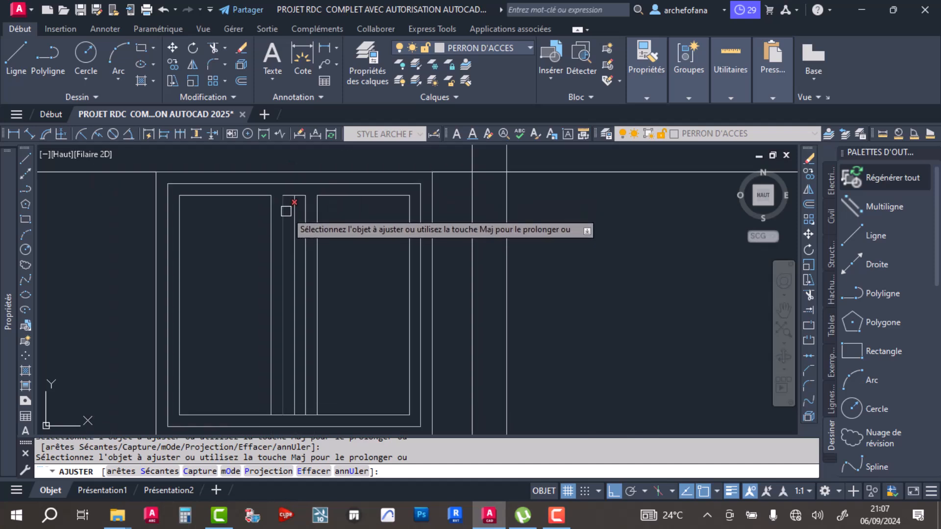
key("ctrl+z")
scroll(291, 182, "up", 4)
middle_click_drag(300, 192, 321, 294)
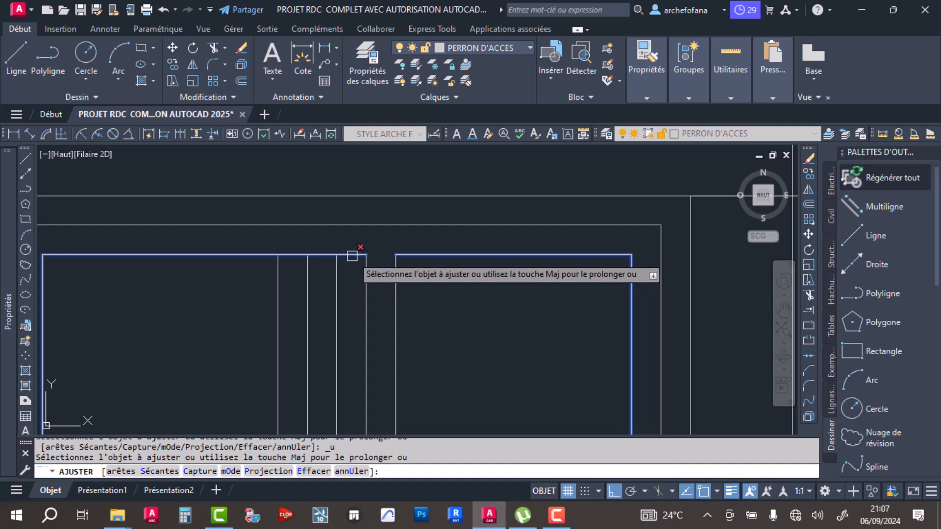
key("ctrl+z")
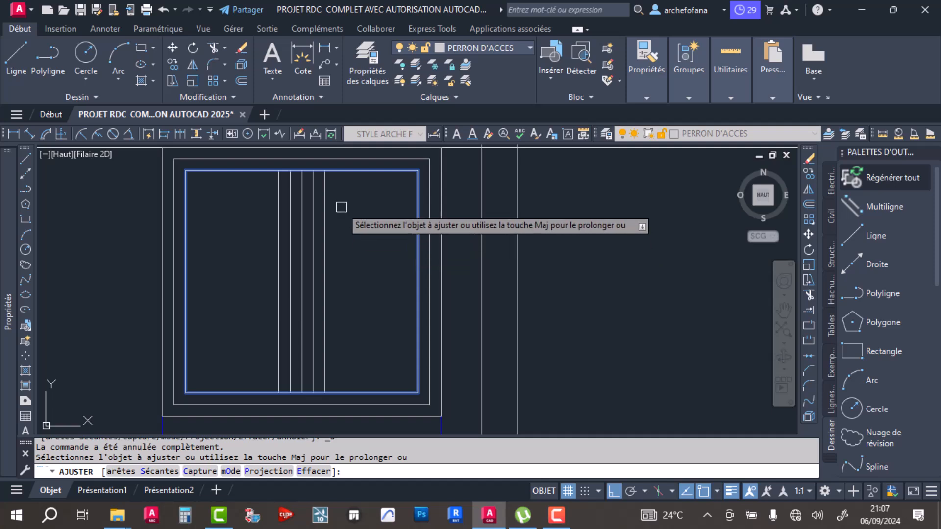
- Trim the top edge of the window's innermost rectangle between the two inner mullion lines
scroll(382, 289, "up", 4)
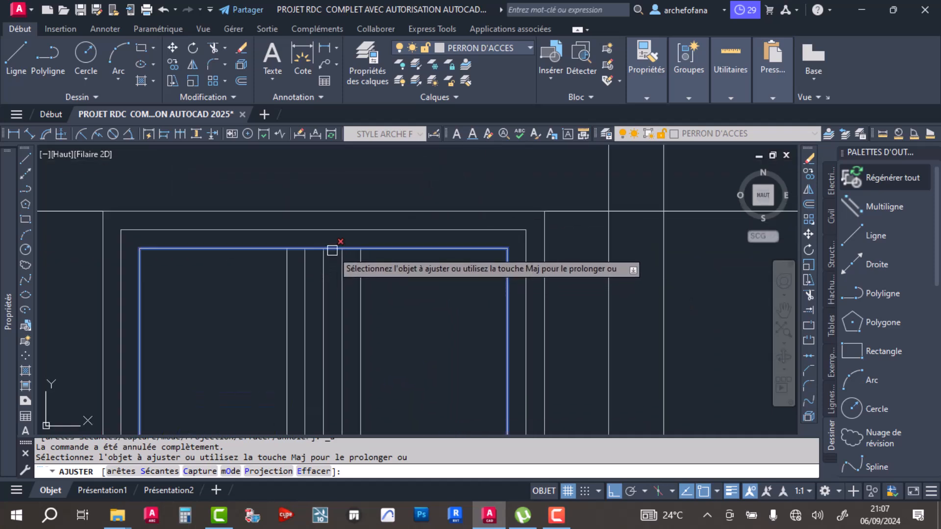
scroll(332, 251, "up", 4)
key("Escape")
key("Return")
left_click(324, 250)
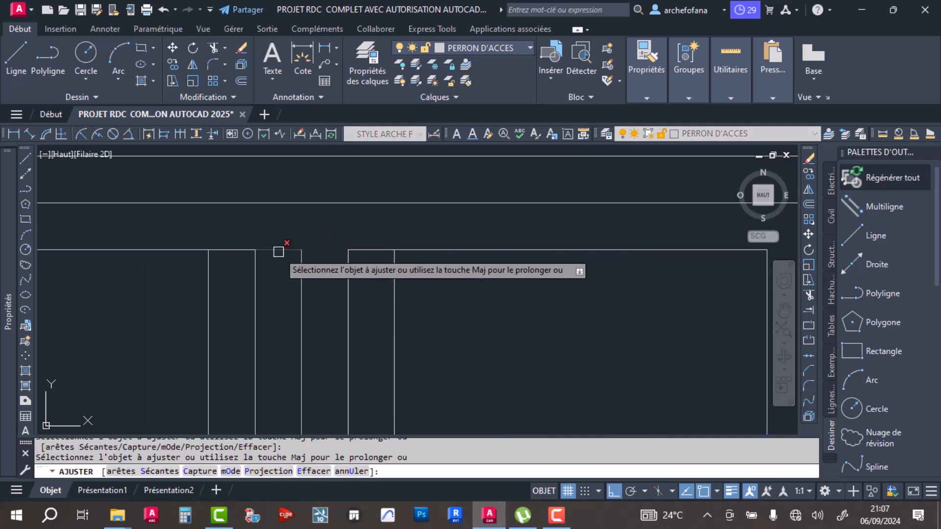
scroll(278, 248, "down", 2)
scroll(391, 256, "down", 2)
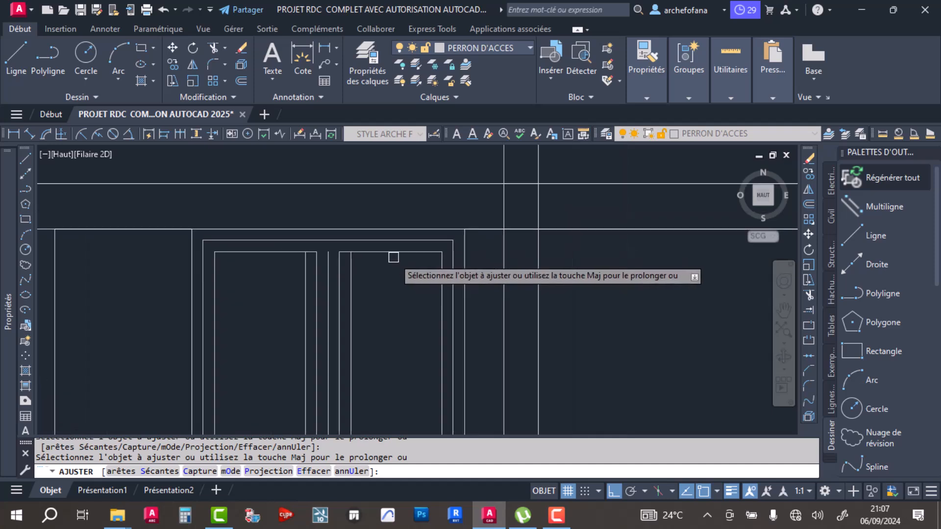
- Trim the bottom edge of the window's innermost rectangle between the two outer mullion lines
scroll(358, 395, "up", 2)
scroll(360, 395, "up", 2)
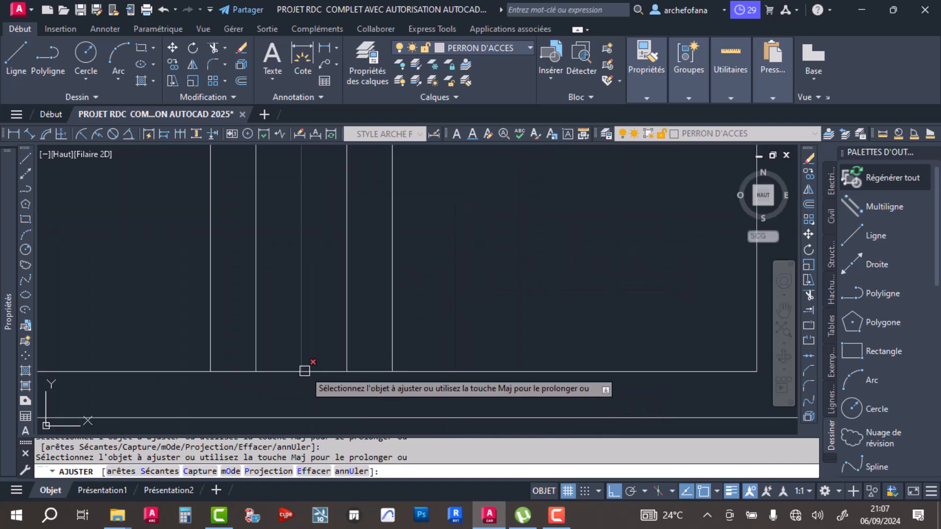
left_click(324, 371)
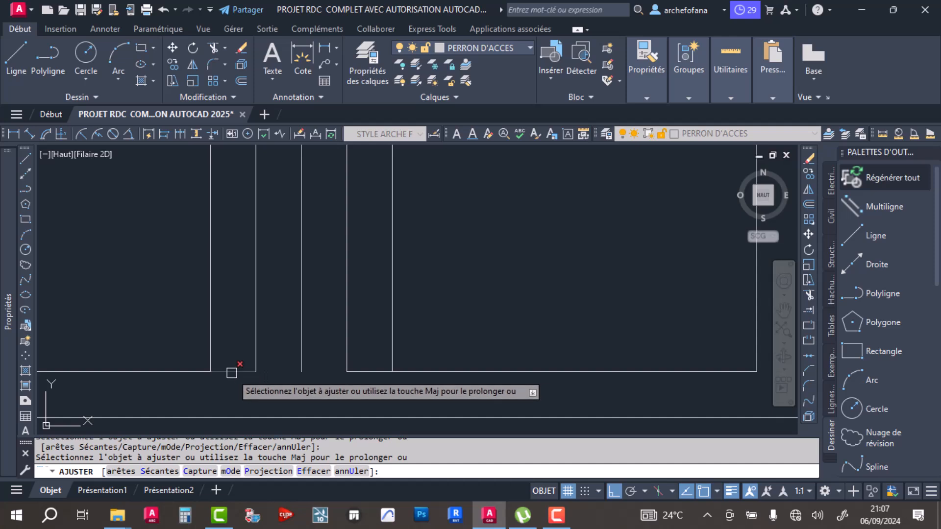
left_click(231, 372)
key("Return")
key("Return")
left_click(373, 371)
key("Return")
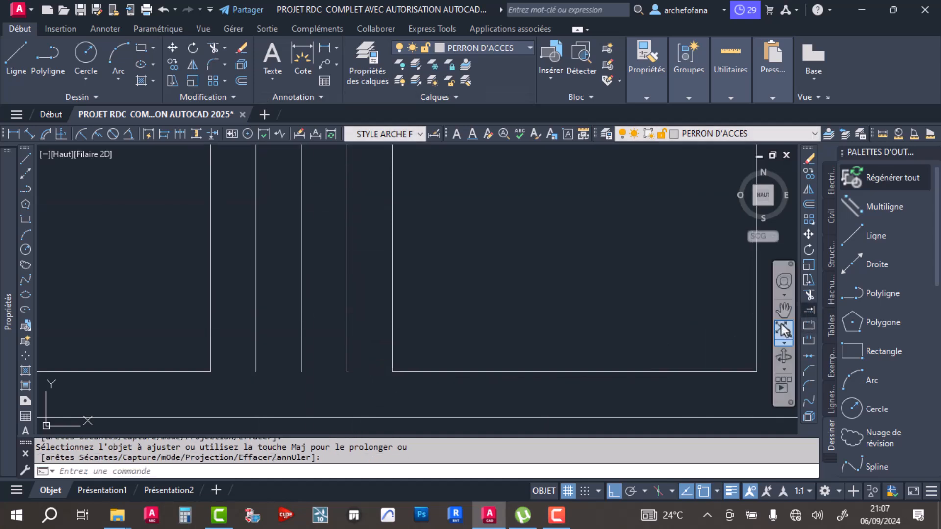
- Extend the centre line and both inner mullion lines down to the middle rectangle's bottom edge
left_click(809, 309)
left_click(346, 355)
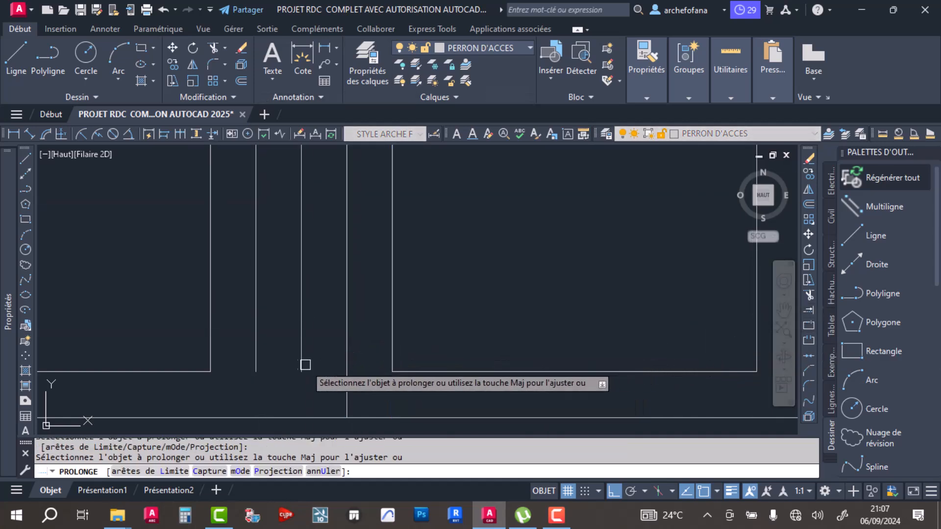
left_click(303, 366)
left_click(254, 366)
- Extend the left inner mullion line and the centre line up to the middle rectangle's top edge
scroll(376, 351, "down", 3)
middle_click_drag(399, 216, 402, 392)
scroll(367, 313, "up", 3)
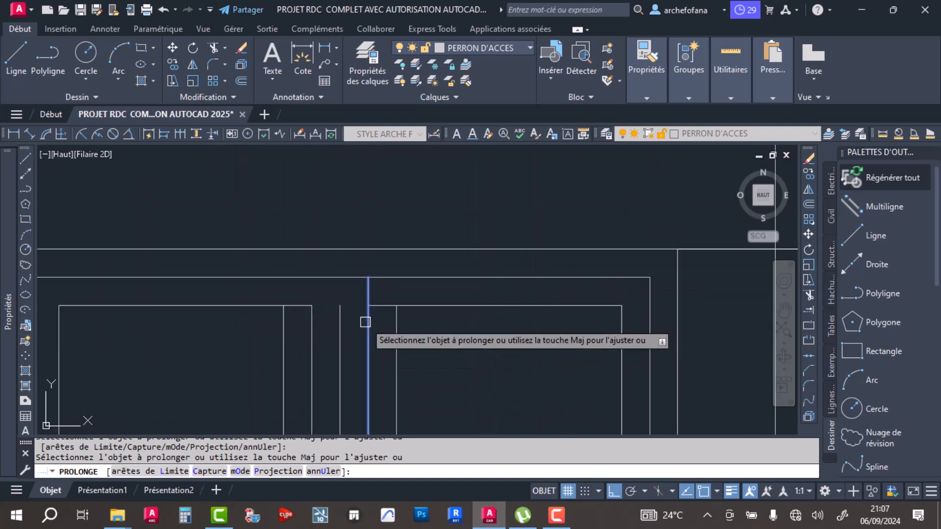
left_click(310, 322)
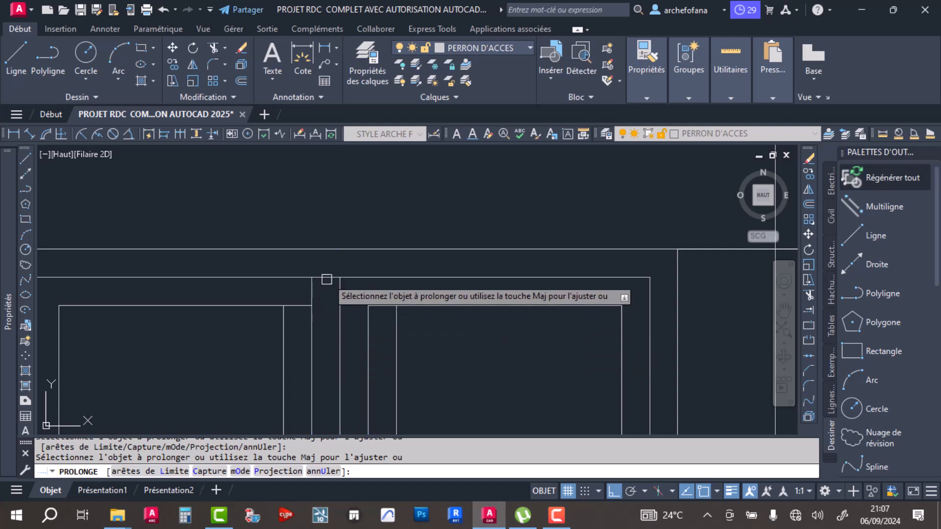
key("Escape")
- Trim the innermost rectangle's top edge between the left outer and left inner mullion lines
left_click(213, 47)
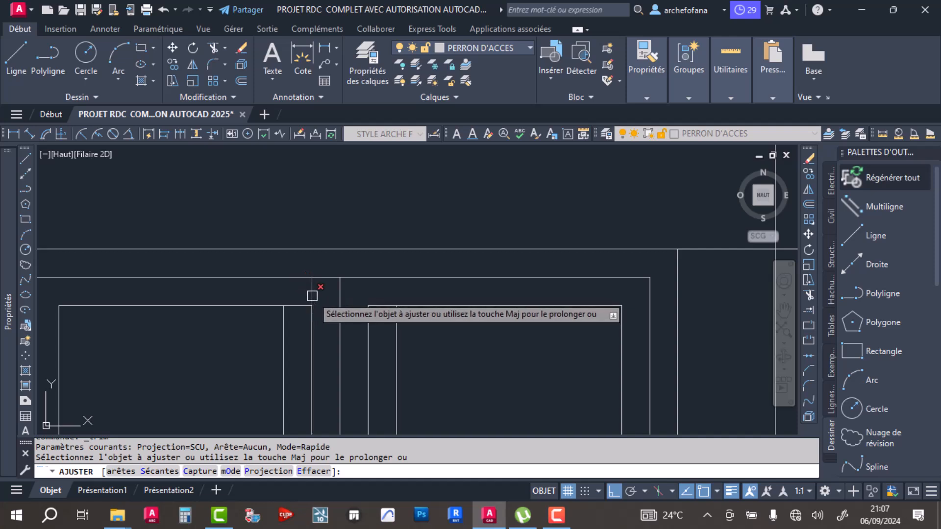
left_click(297, 307)
scroll(340, 280, "down", 2)
scroll(362, 298, "up", 2)
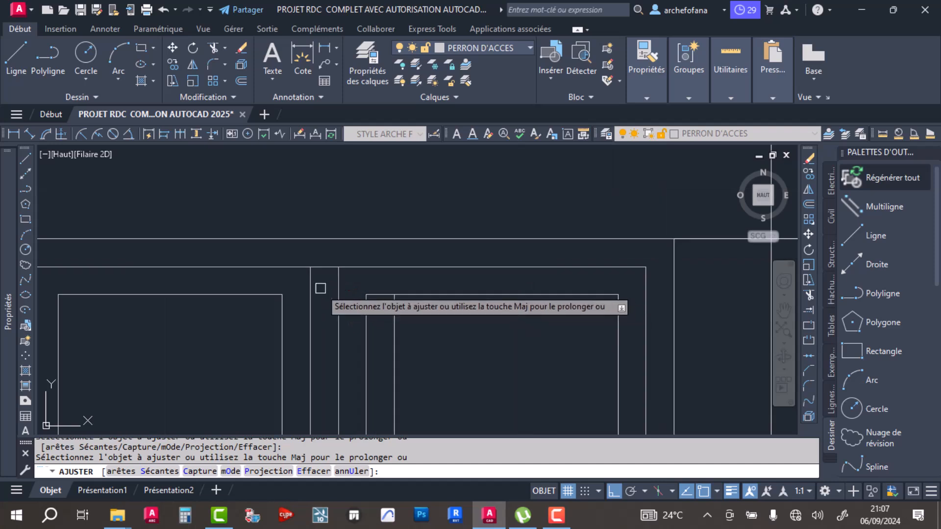
key("Escape")
key("Escape")
key("Escape")
scroll(372, 265, "down", 4)
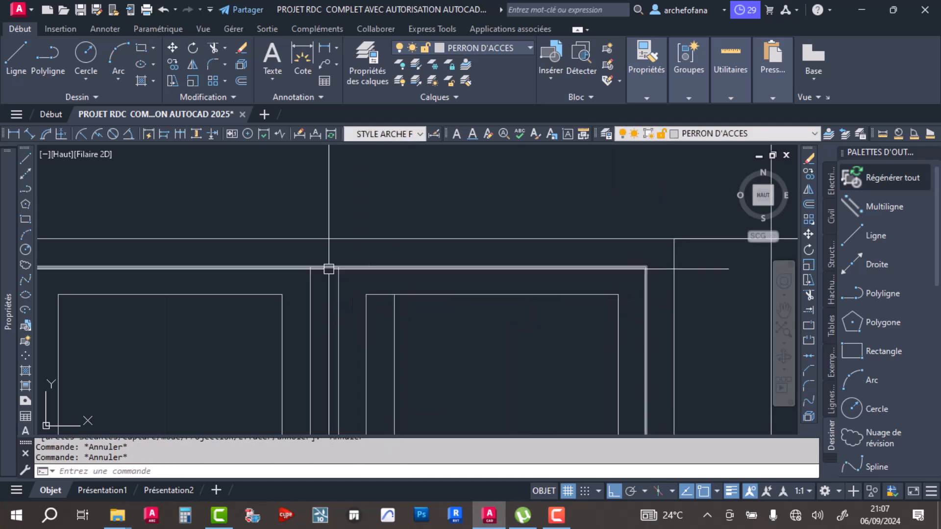
- Trim the middle rectangle's top edge between the left inner mullion line and the centre line
scroll(347, 257, "up", 3)
key("Return")
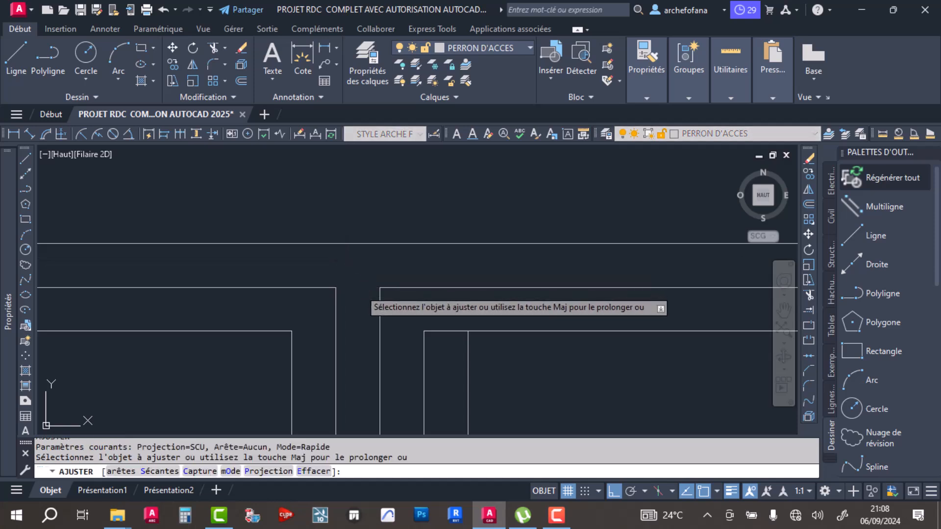
left_click(364, 287)
key("Return")
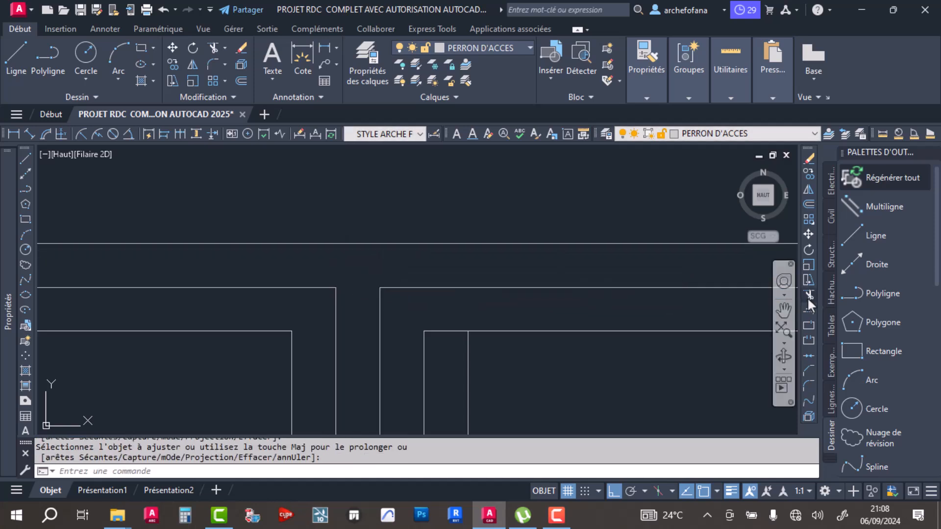
- Extend the window's centre line up to the outer rectangle's top edge
left_click(806, 311)
left_click(382, 326)
key("Return")
scroll(431, 281, "down", 2)
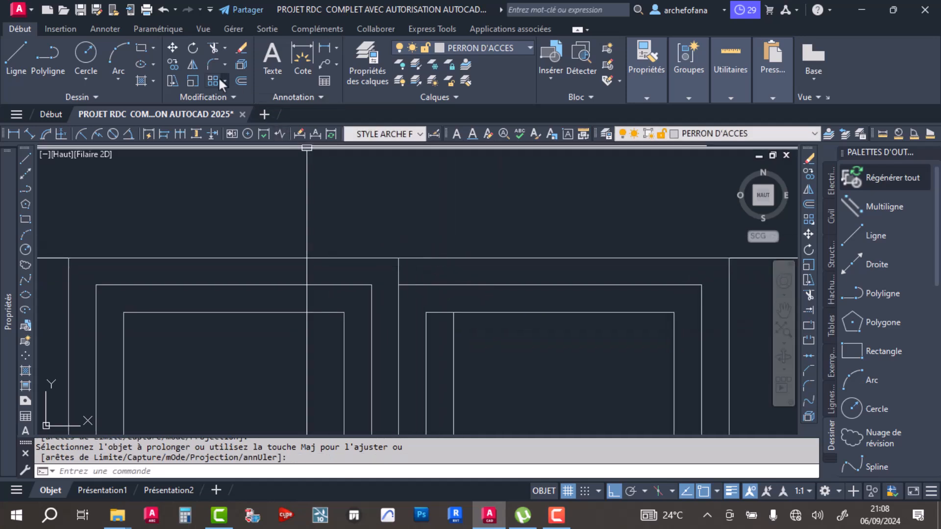
- Close the right sash's two upper-left corners with zero-radius fillets between the top edges and the right inner and outer mullion lines
left_click(211, 64)
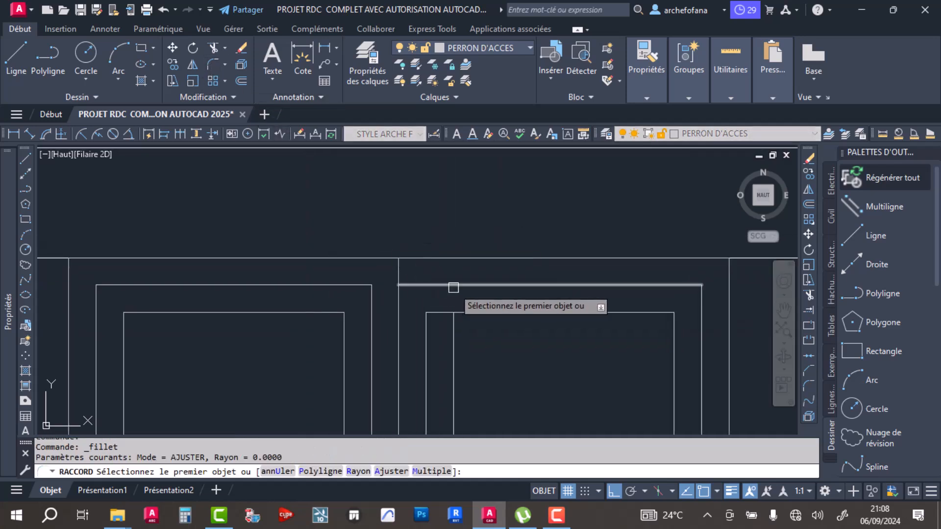
left_click(453, 287)
left_click(425, 347)
key("Return")
left_click(482, 311)
left_click(452, 343)
- Extend the window's centre line down to the outer rectangle's bottom edge
scroll(383, 275, "down", 5)
mouse_move(432, 325)
middle_mouse_down()
mouse_move(429, 317)
mouse_move(438, 368)
middle_mouse_up()
scroll(413, 361, "up", 4)
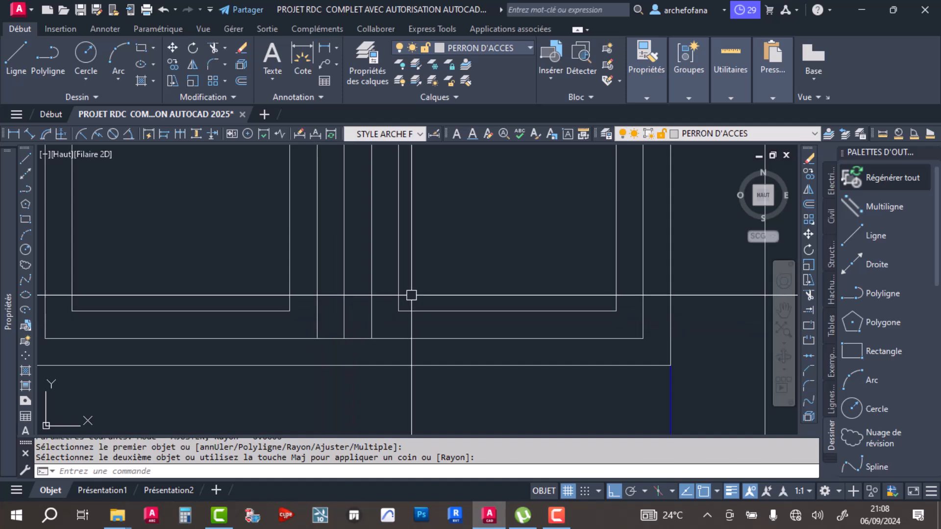
left_click(808, 312)
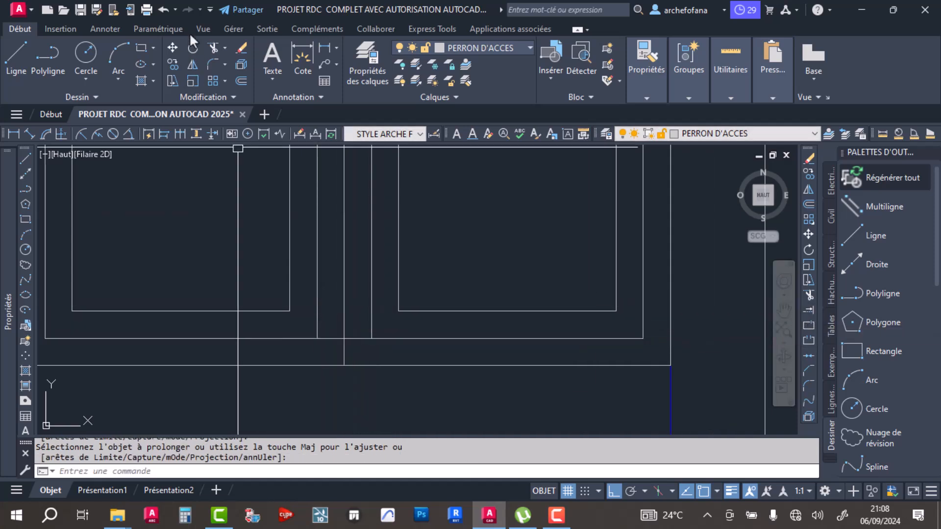
- Trim the middle rectangle's bottom edge between the inner mullion lines on both sides of the centre line
left_click(211, 45)
left_click(352, 338)
left_click(331, 338)
key("Return")
- Erase the two blue vertical projection lines below the window's lower corners
scroll(448, 346, "down", 4)
middle_click_drag(330, 317, 356, 228)
key("Return")
left_click(294, 297)
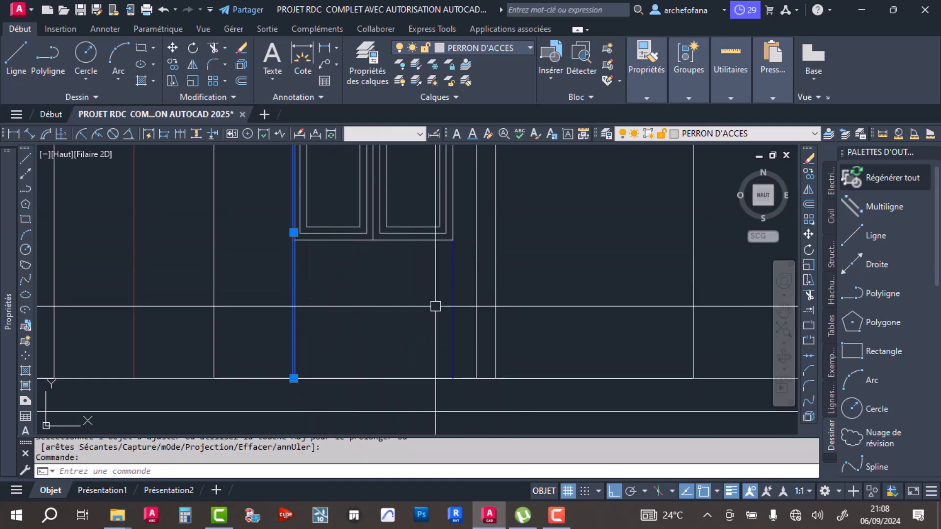
left_click(452, 315)
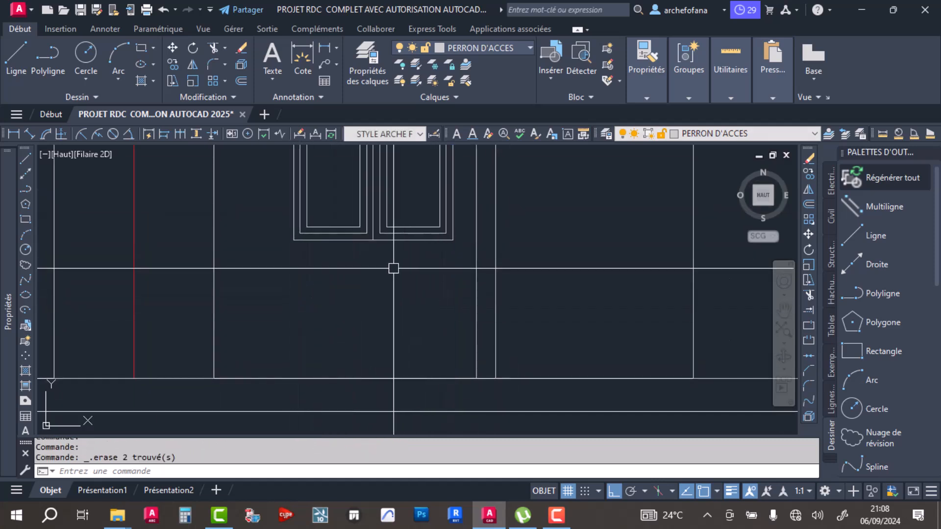
- Draw a check line 1 unit up from the floor with a horizontal line below the window, and erase the horizontal line
scroll(393, 268, "down", 2)
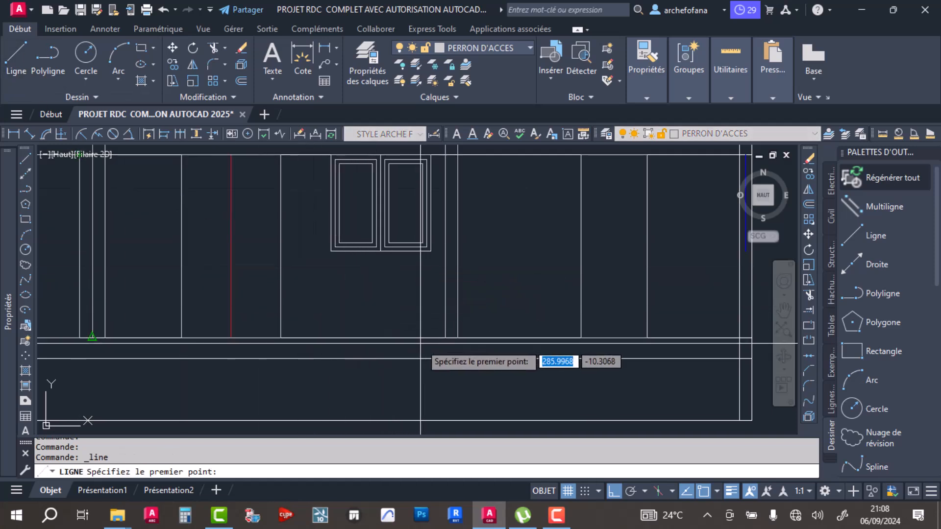
left_click(410, 337)
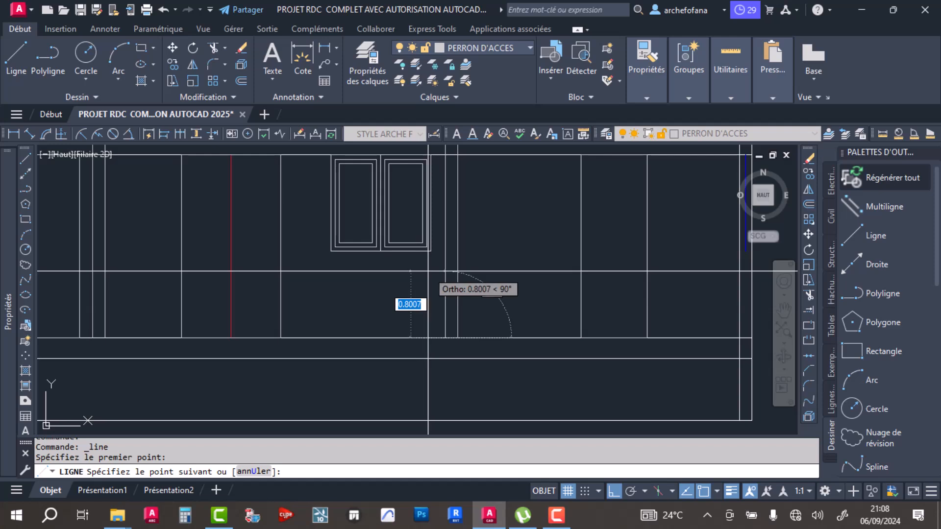
left_click(347, 269)
key("Return")
scroll(456, 249, "up", 5)
left_click(372, 274)
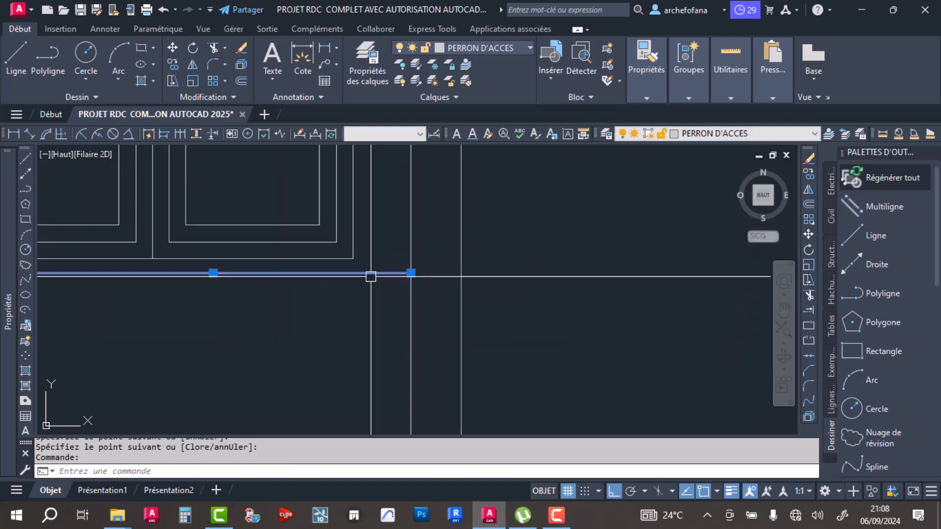
key("Delete")
- Select all of the window's lines and assign them to the COUPE AA layer
scroll(378, 281, "down", 4)
left_click(380, 248)
left_click(212, 286)
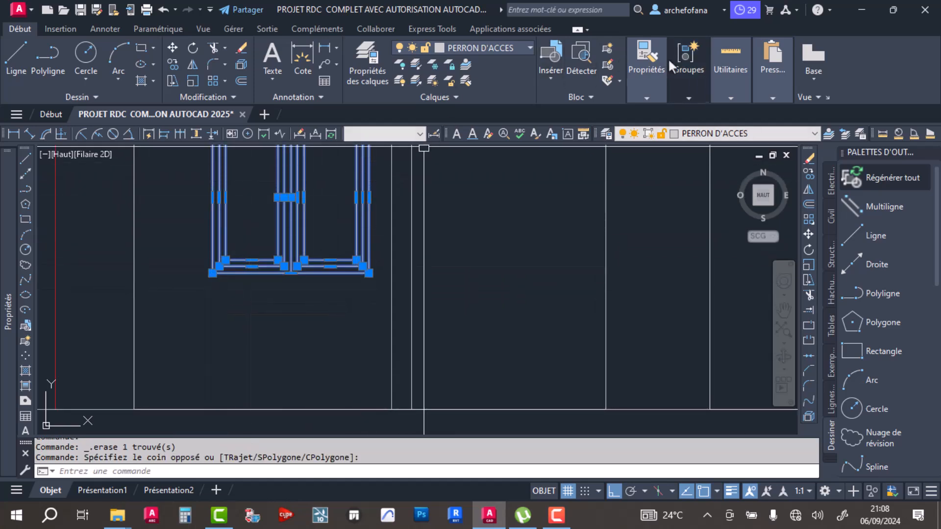
left_click(490, 45)
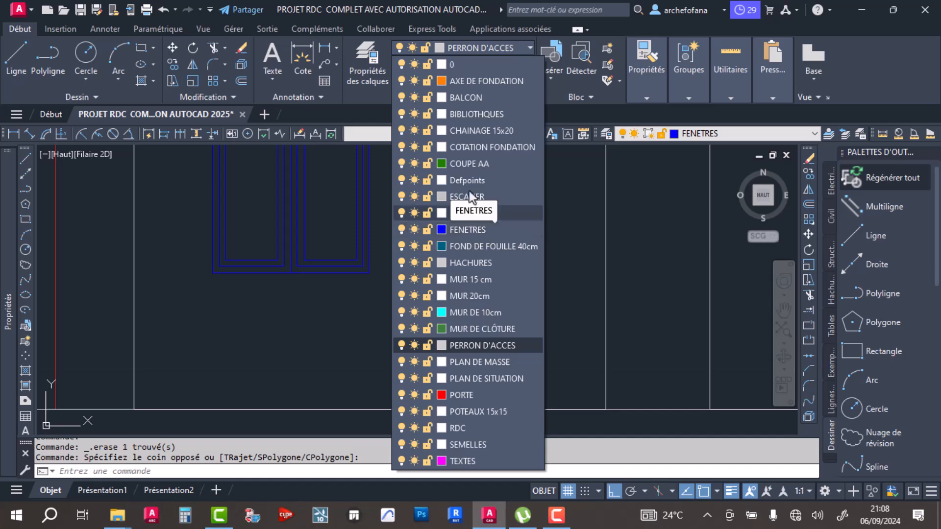
left_click(470, 163)
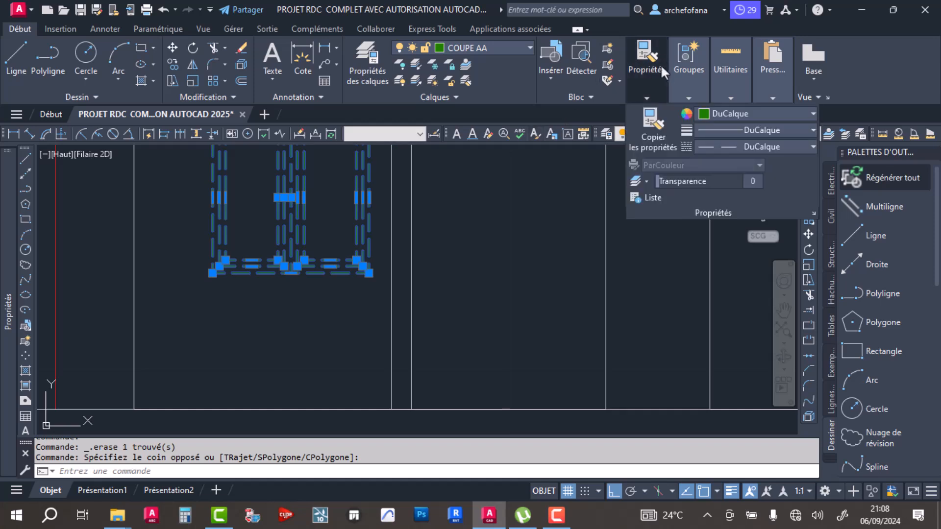
- Set the colour of the selected window lines to blue (Bleu)
mouse_move(662, 92)
mouse_move(689, 97)
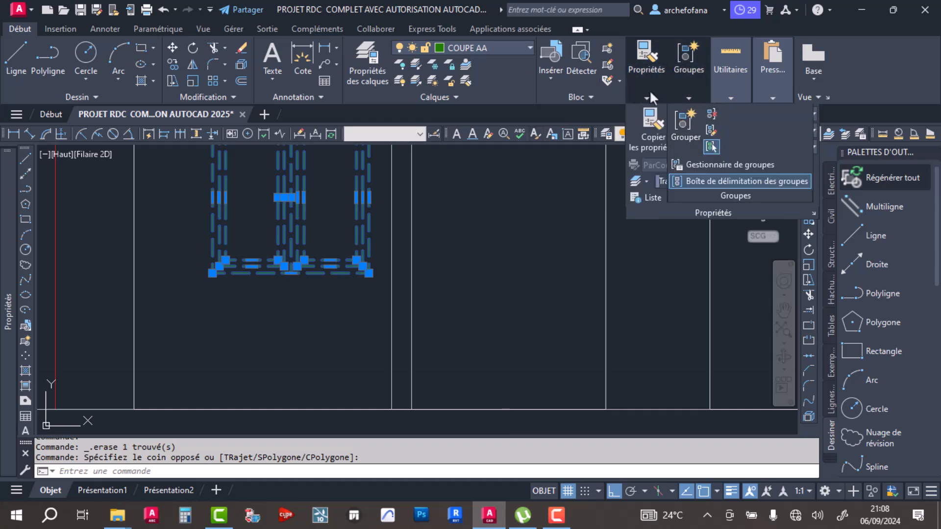
left_click(715, 114)
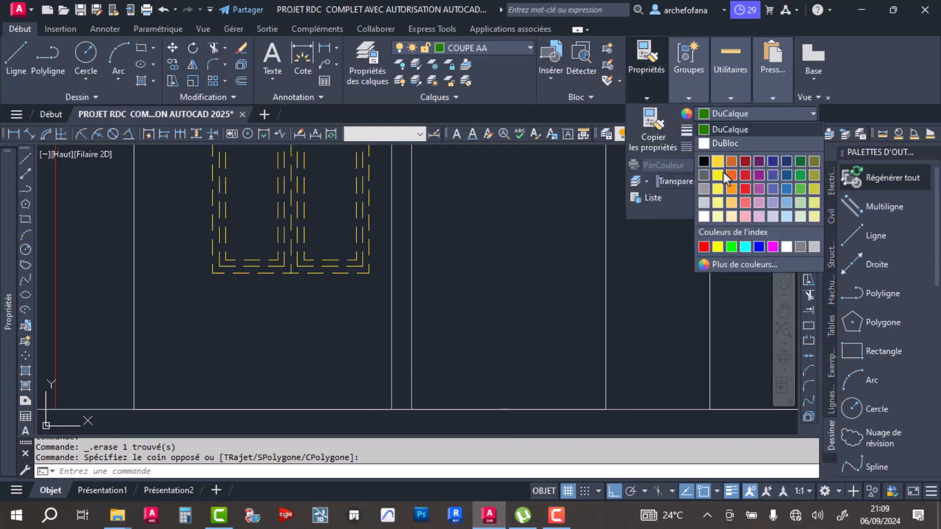
left_click(758, 244)
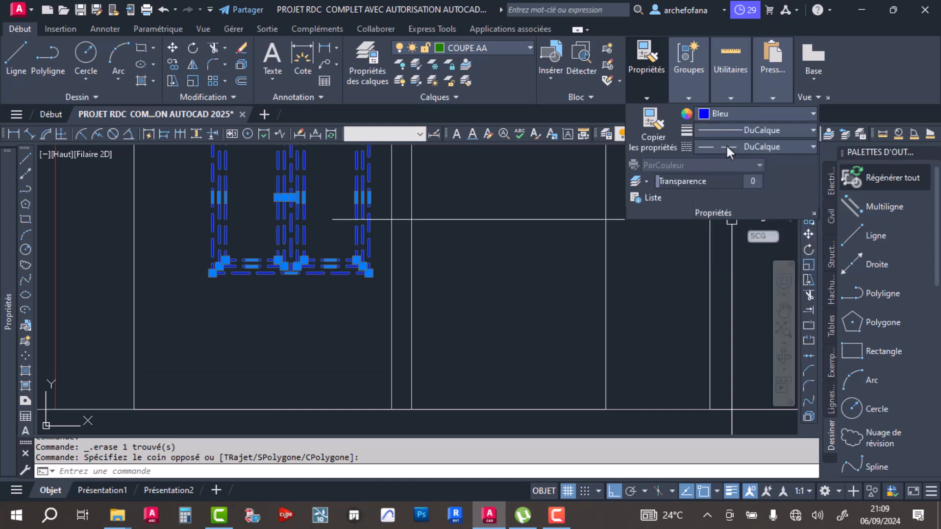
- Set the linetype of the selected window lines to DuBloc and clear the selection
left_click(730, 147)
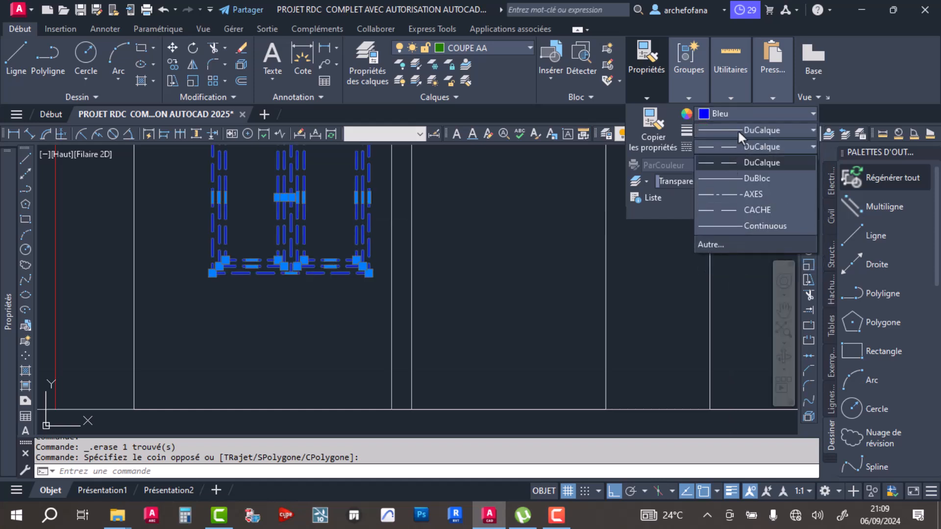
left_click(739, 128)
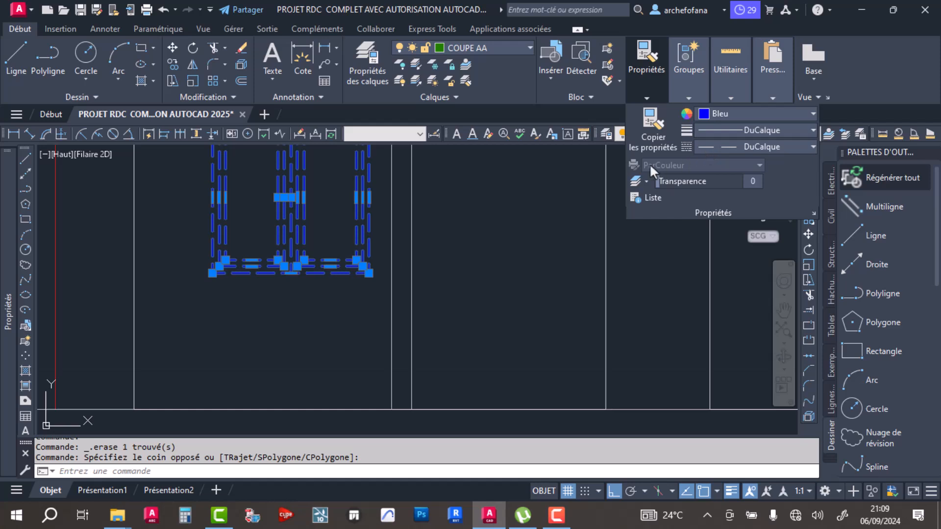
left_click(716, 147)
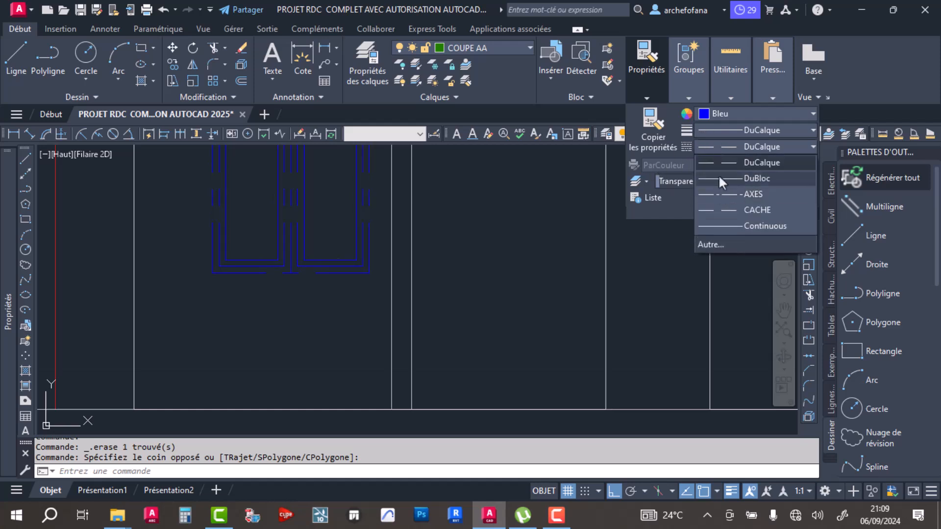
left_click(718, 177)
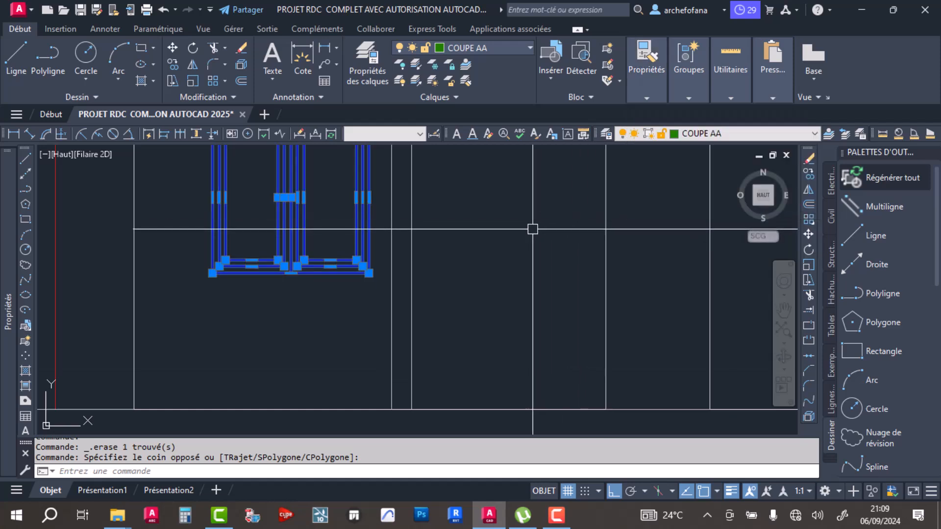
key("Escape")
key("Escape")
left_click(325, 221)
left_click(237, 318)
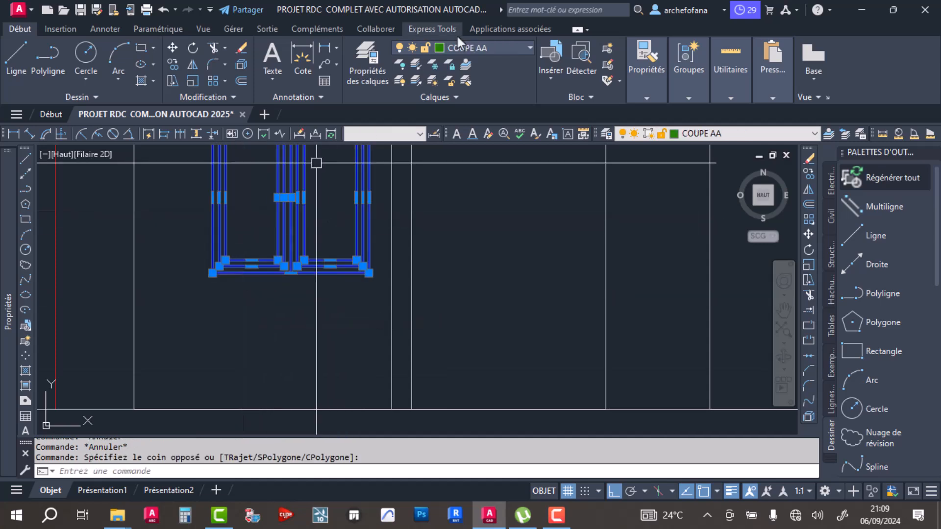
key("Escape")
key("Escape")
scroll(395, 224, "down", 6)
middle_click_drag(393, 209, 408, 264)
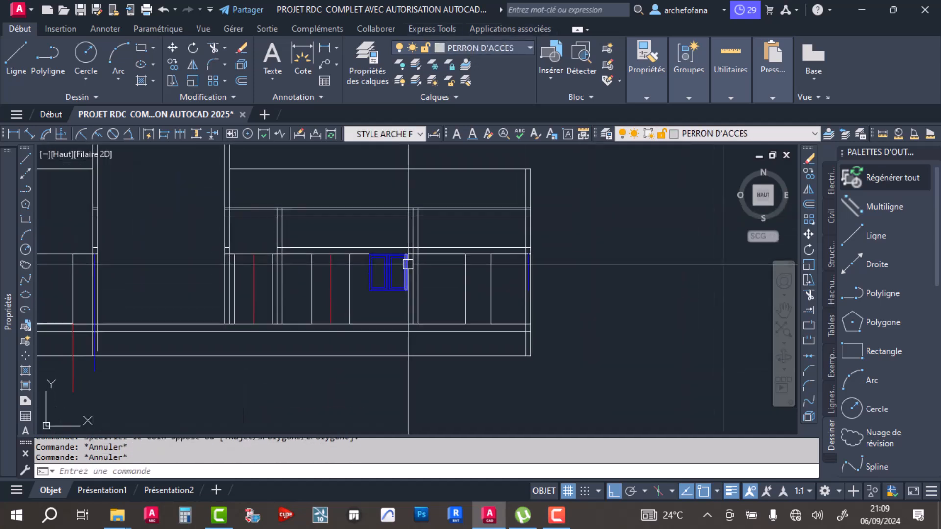
- Save the drawing
key("ctrl+s")
scroll(330, 269, "up", 4)
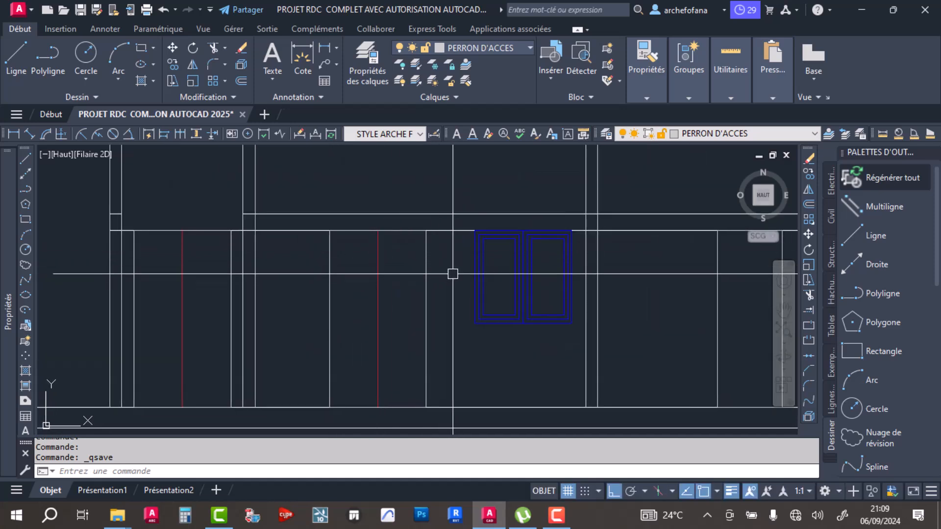
scroll(396, 252, "down", 6)
scroll(431, 275, "up", 6)
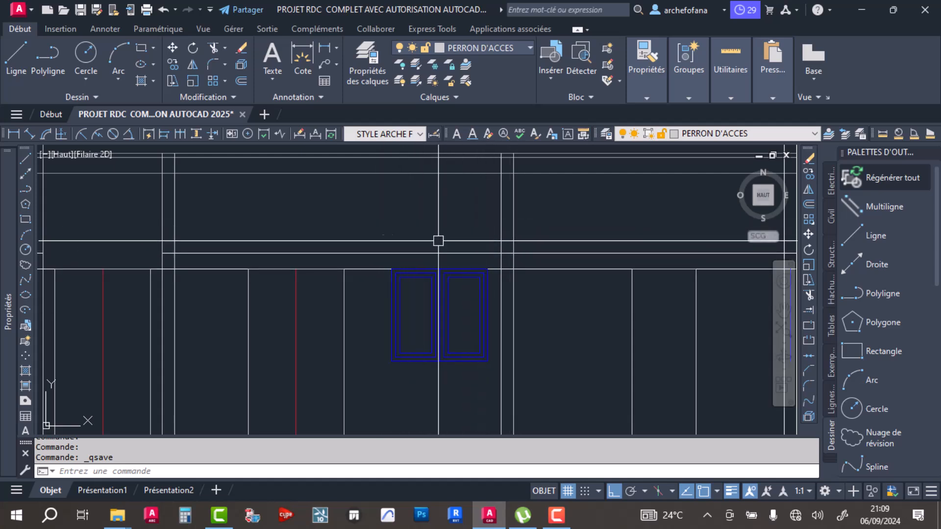
- Trim the door-head-level line between the walls and both sides of the first red-centred door in the section
left_click(212, 48)
scroll(357, 289, "down", 3)
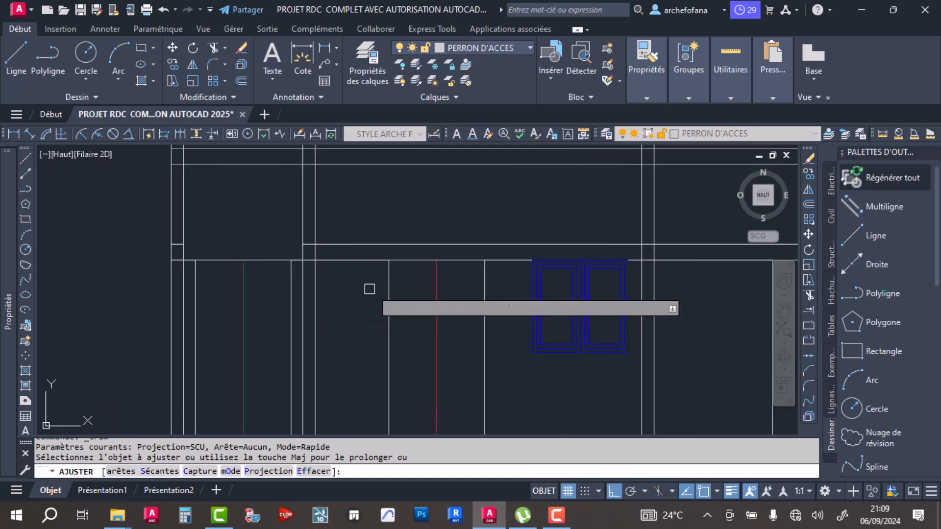
scroll(339, 268, "up", 4)
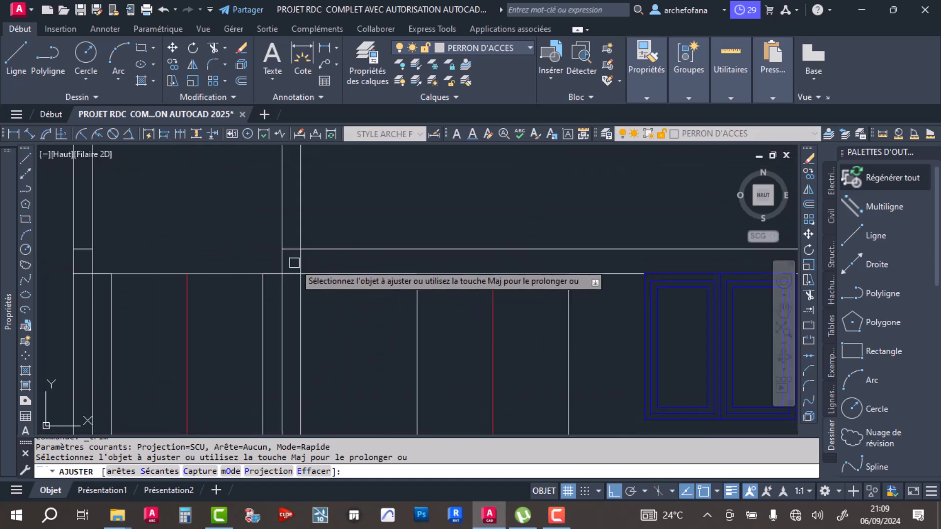
scroll(297, 268, "down", 4)
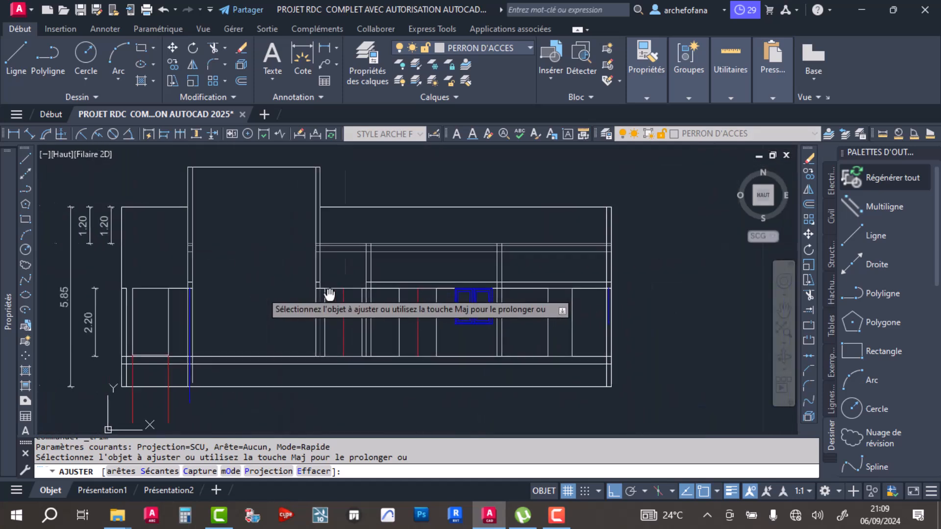
scroll(308, 295, "up", 3)
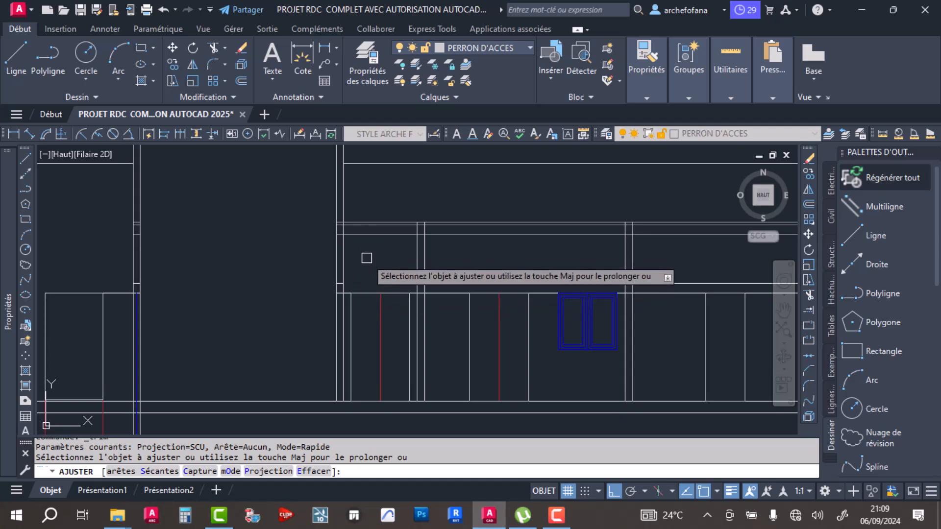
middle_click_drag(375, 291, 372, 272)
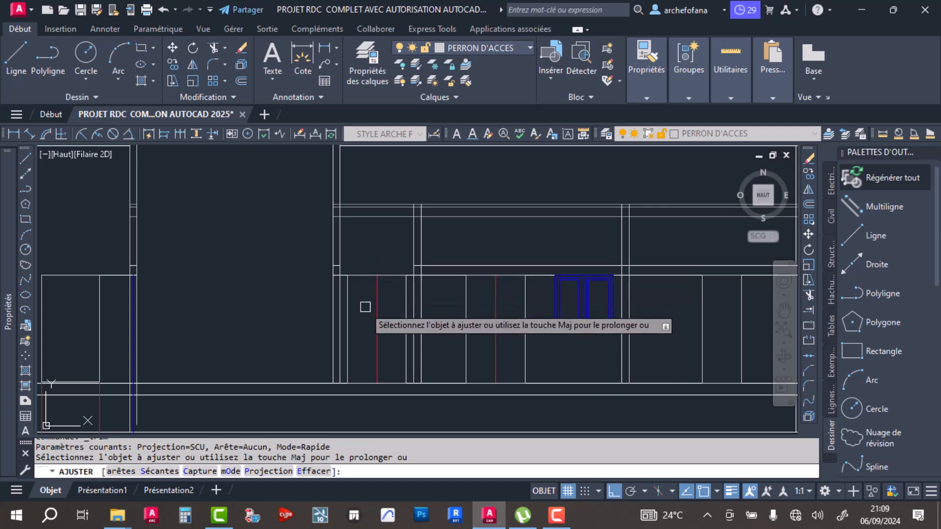
scroll(364, 306, "down", 6)
scroll(380, 258, "up", 5)
scroll(366, 216, "down", 5)
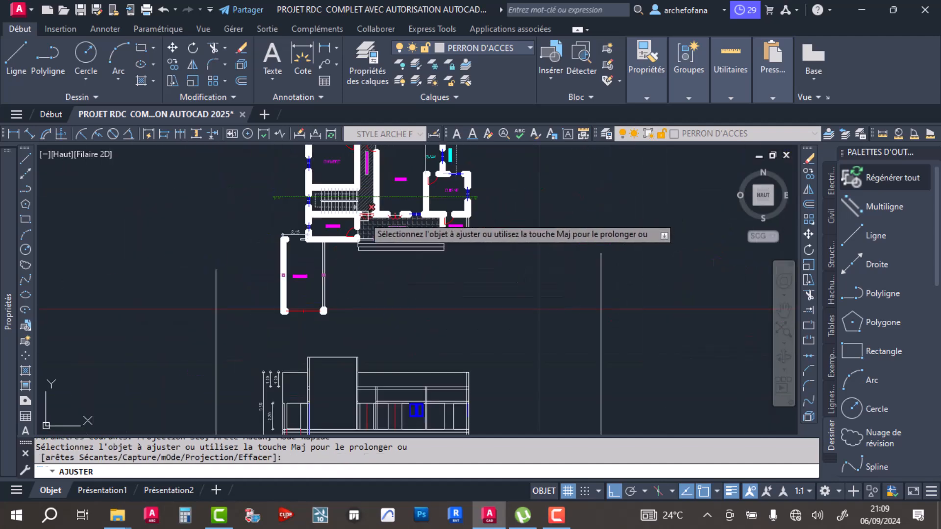
middle_click_drag(370, 410, 350, 276)
scroll(351, 278, "up", 5)
middle_click_drag(316, 241, 396, 287)
scroll(375, 271, "up", 4)
left_click(311, 256)
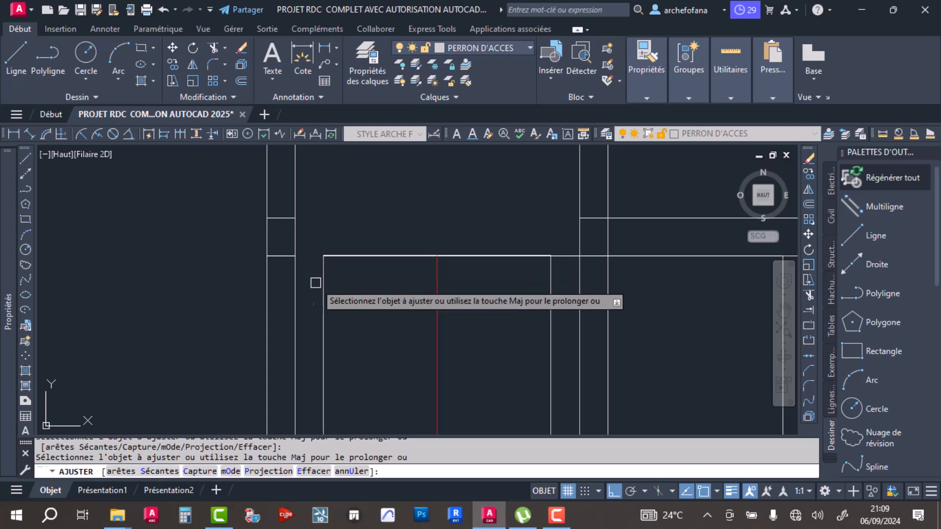
scroll(565, 256, "up", 3)
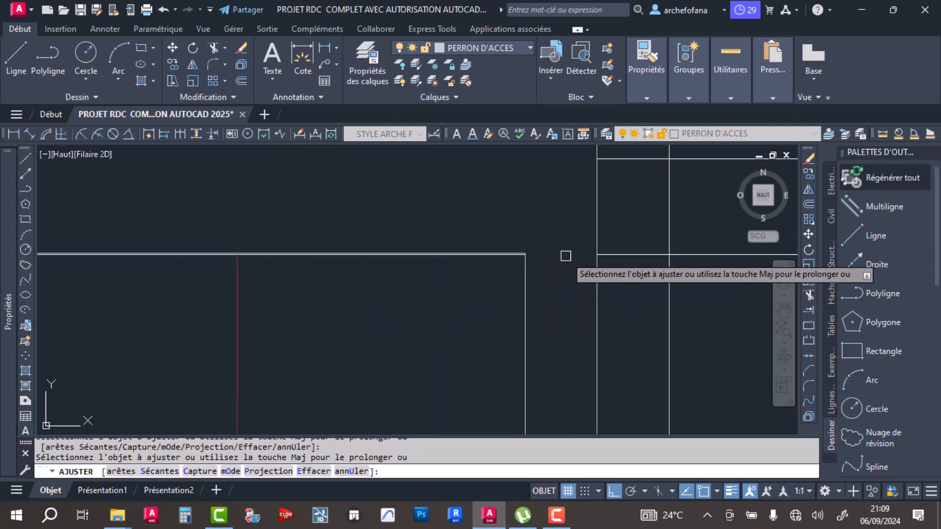
scroll(302, 255, "down", 8)
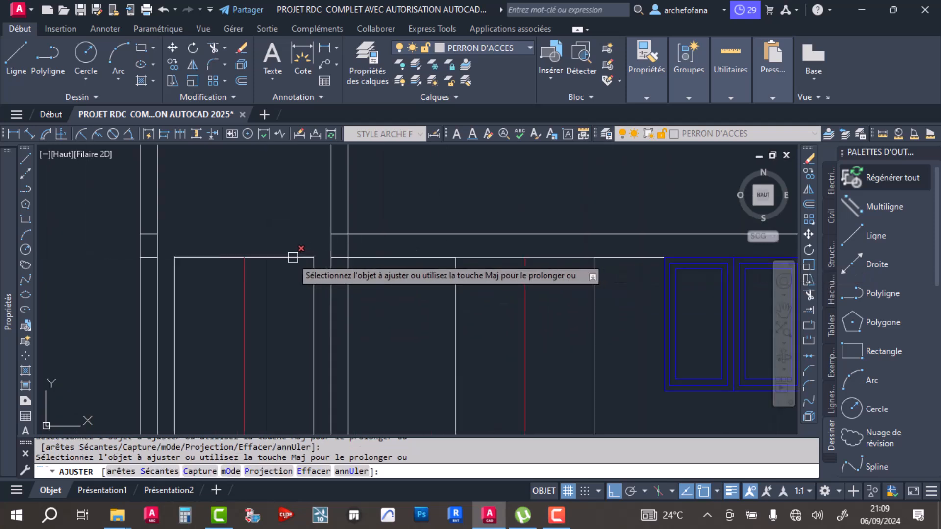
- End the trim and erase the leftover horizontal segment along the head of the first red-centred door
scroll(478, 264, "up", 8)
scroll(180, 249, "up", 6)
scroll(388, 212, "down", 8)
scroll(250, 289, "down", 8)
scroll(180, 293, "up", 8)
scroll(453, 306, "up", 3)
middle_click_drag(491, 326, 199, 331)
key("Escape")
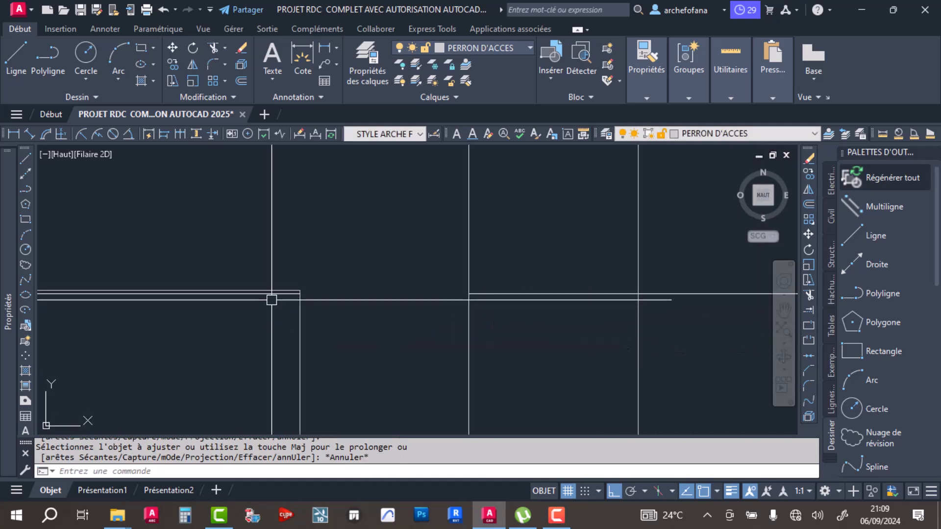
left_click(271, 293)
key("Delete")
- Trim both horizontal lines above the second red-centred door and the blue window between the two interior walls
scroll(294, 294, "down", 4)
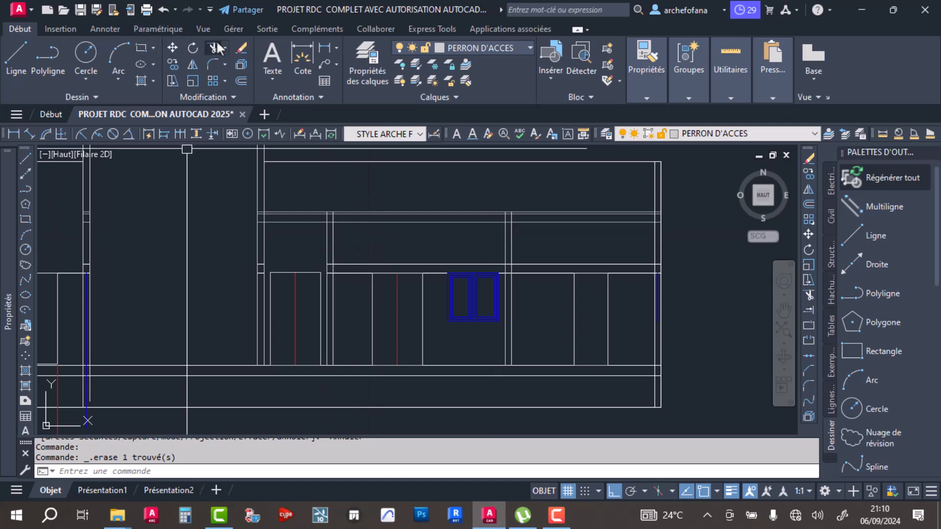
left_click(231, 135)
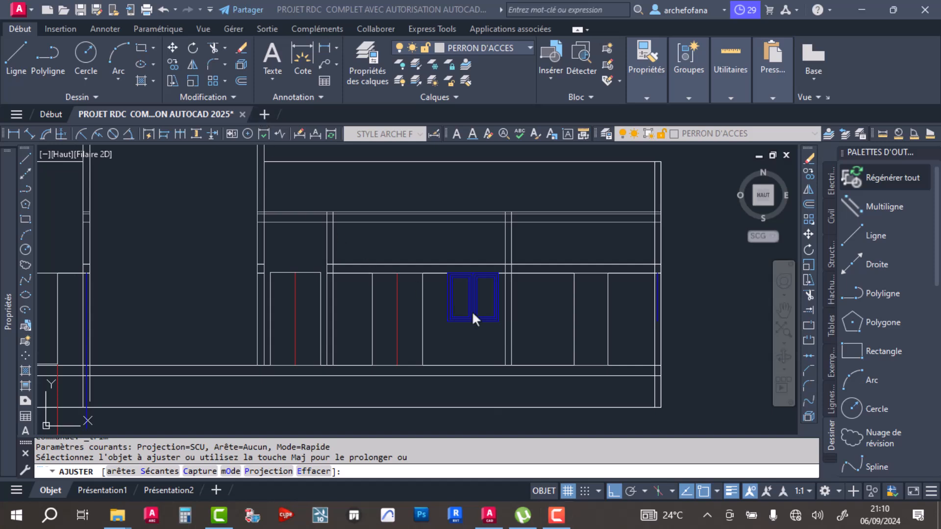
scroll(358, 275, "up", 2)
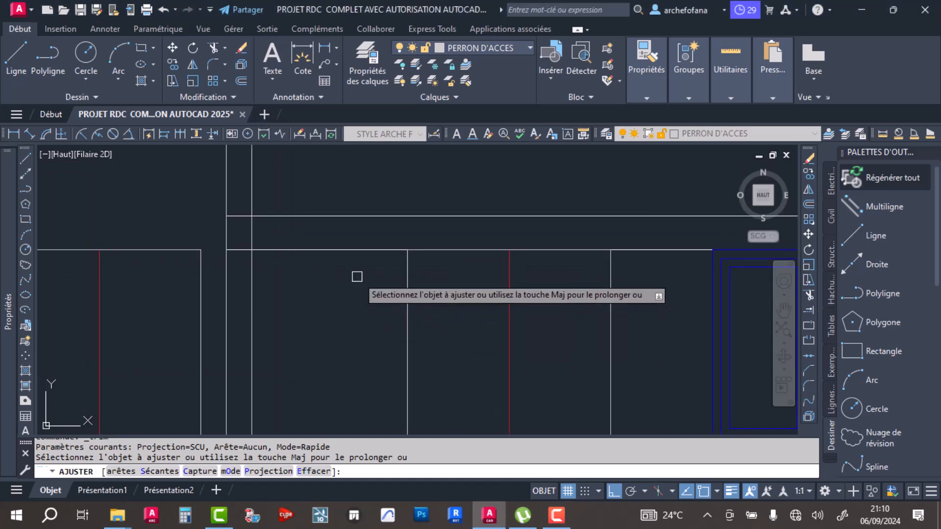
scroll(365, 312, "down", 2)
mouse_move(362, 314)
middle_mouse_down()
mouse_move(400, 322)
mouse_move(373, 368)
middle_mouse_up()
scroll(373, 369, "up", 2)
left_click(382, 333)
left_click(376, 321)
scroll(378, 346, "down", 2)
middle_click_drag(428, 355, 340, 353)
scroll(347, 349, "up", 3)
left_click(314, 322)
scroll(324, 355, "down", 2)
scroll(405, 337, "up", 6)
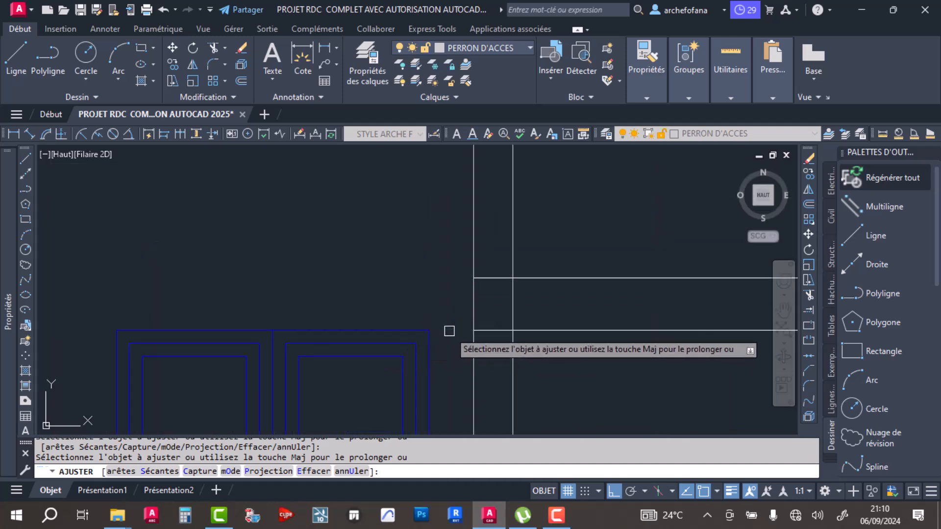
- Trim the horizontal lines around the rightmost door between the last interior wall and the end wall, and save the drawing
scroll(434, 331, "down", 3)
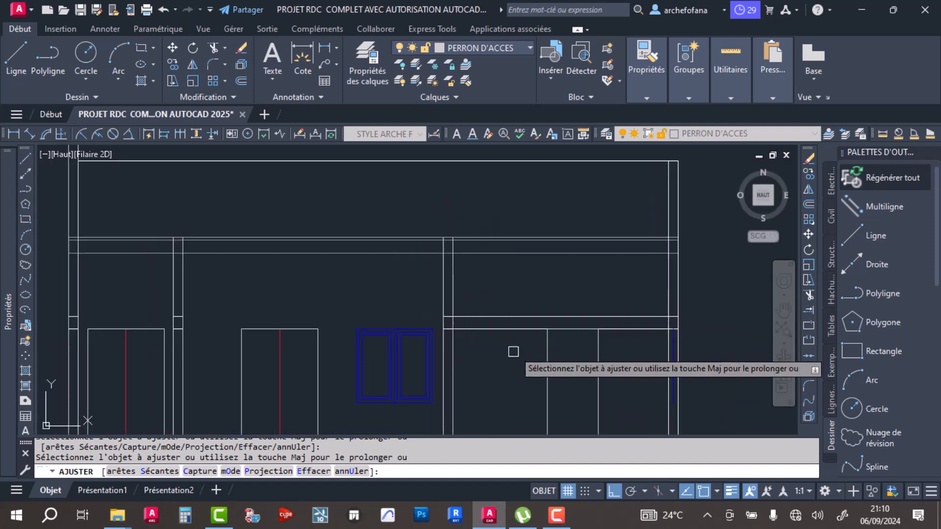
middle_click_drag(513, 361, 464, 304)
scroll(487, 339, "down", 1)
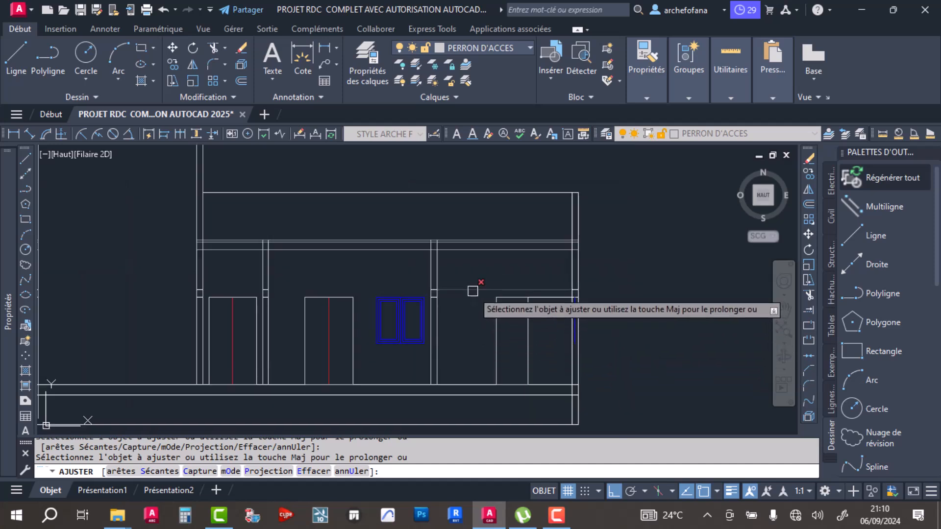
key("Return")
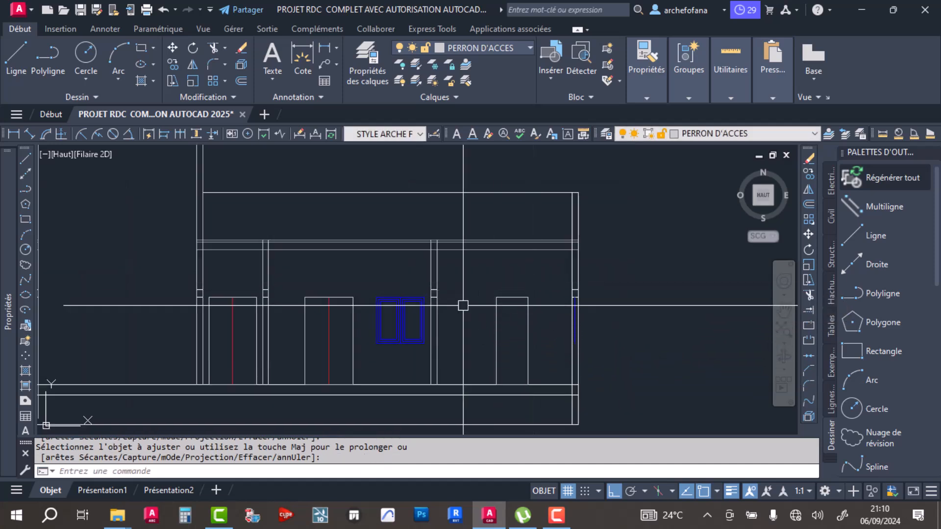
middle_click_drag(330, 307, 394, 299)
scroll(395, 284, "down", 4)
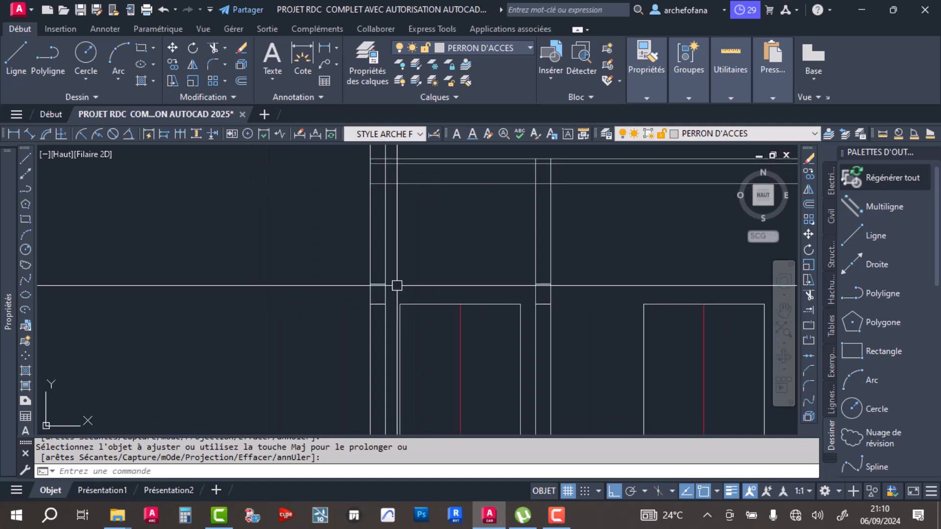
key("ctrl+s")
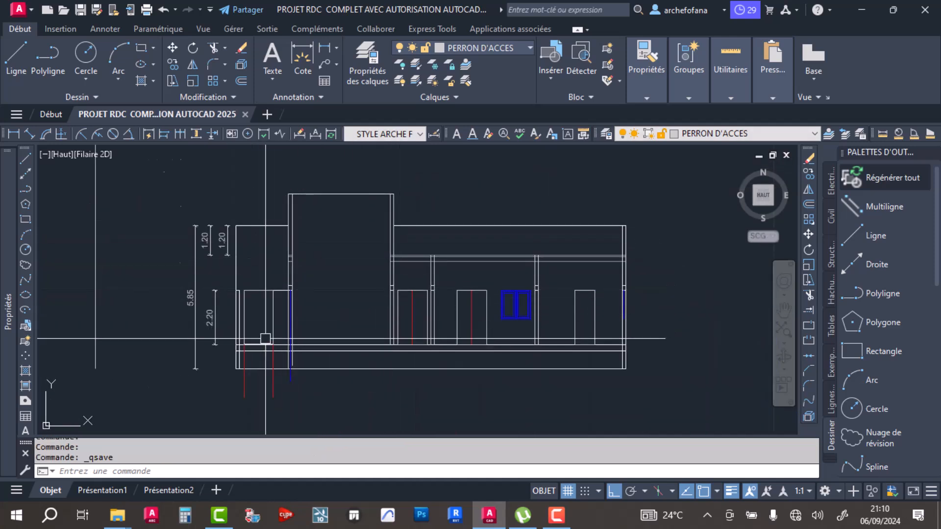
- Trim the door-head-level line on both sides of the leftmost door in the section
scroll(268, 293, "up", 3)
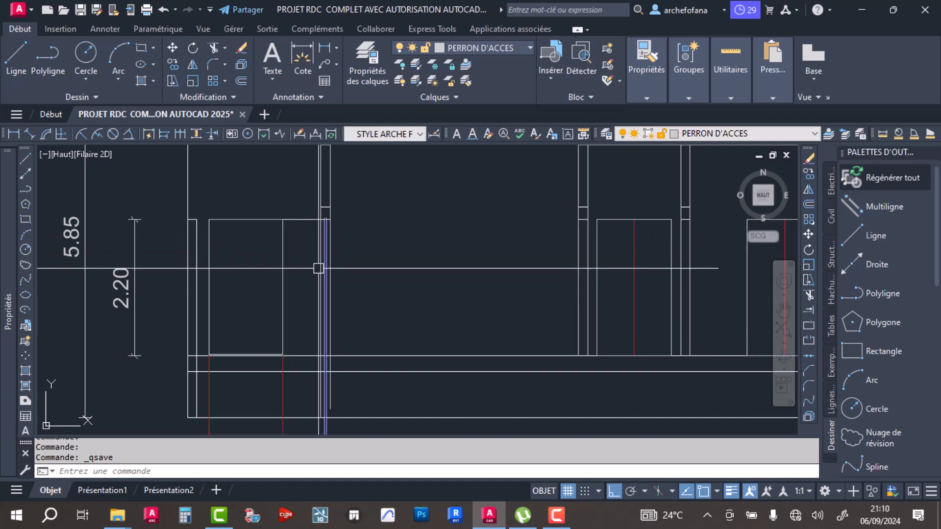
left_click(210, 47)
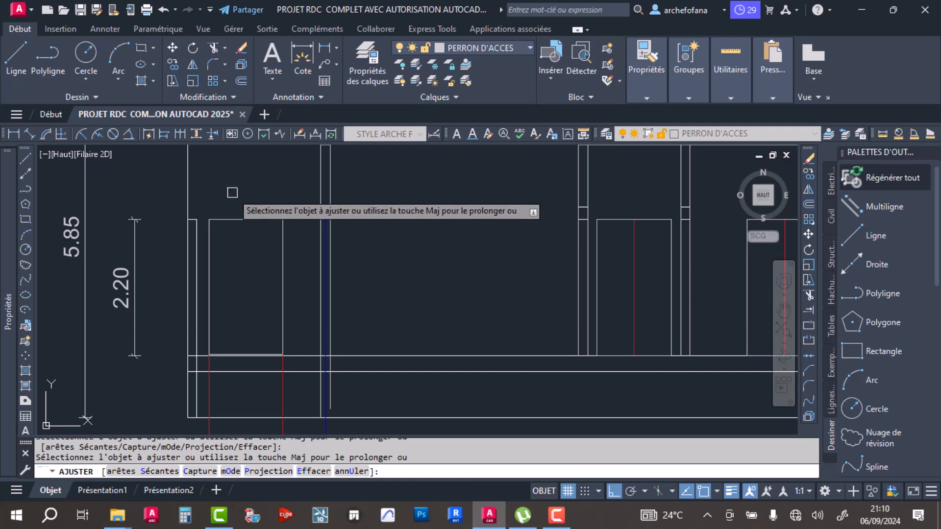
key("Return")
- Erase the inner wall line beside the leftmost door and the short horizontal segment joined to it
scroll(196, 219, "up", 4)
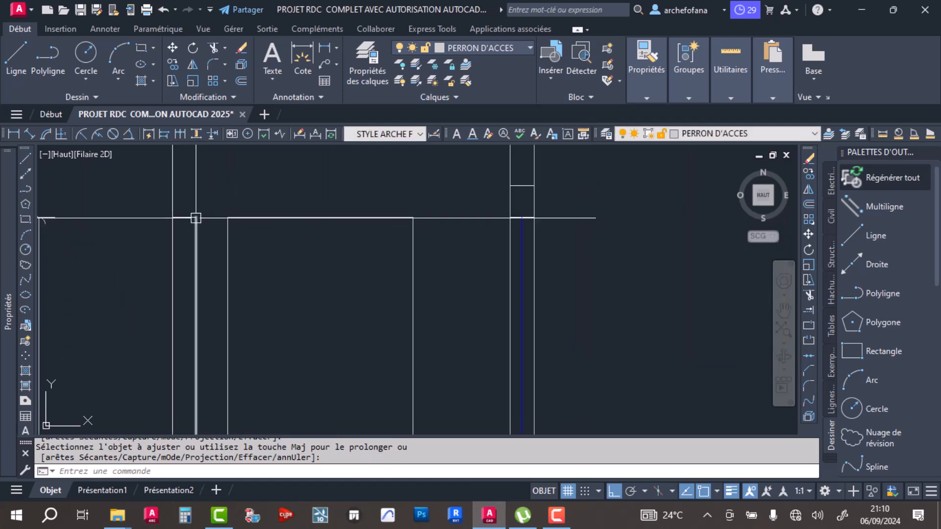
left_click(205, 198)
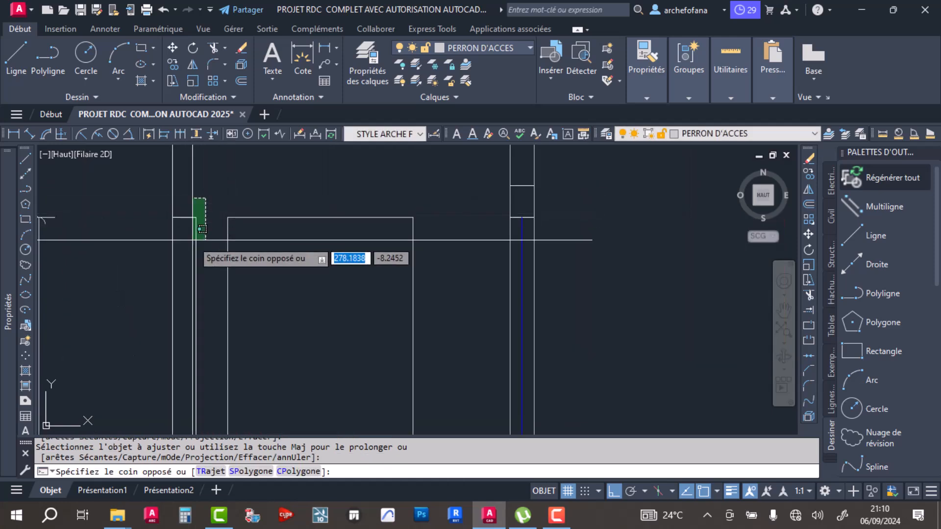
left_click(190, 247)
key("Delete")
scroll(281, 276, "down", 5)
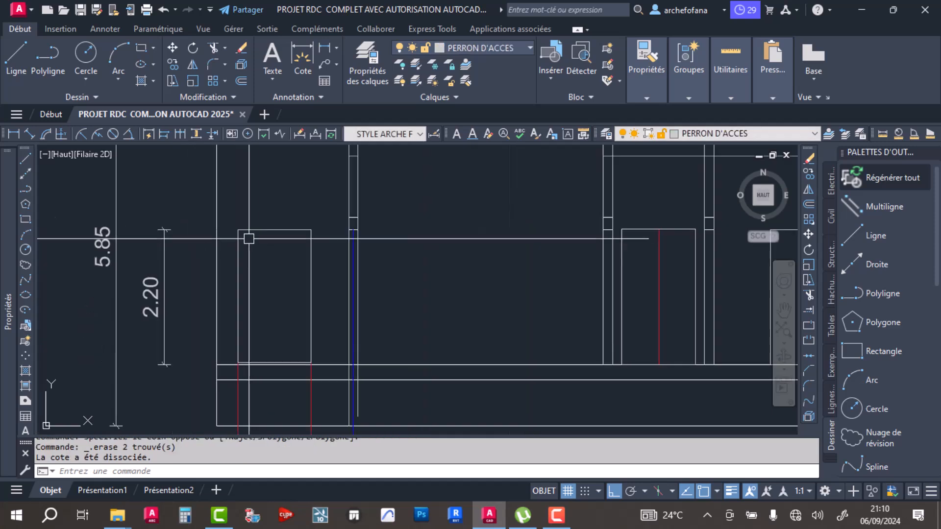
- Erase the two red projection lines along the jambs of the leftmost door that extend below the section
left_click(314, 387)
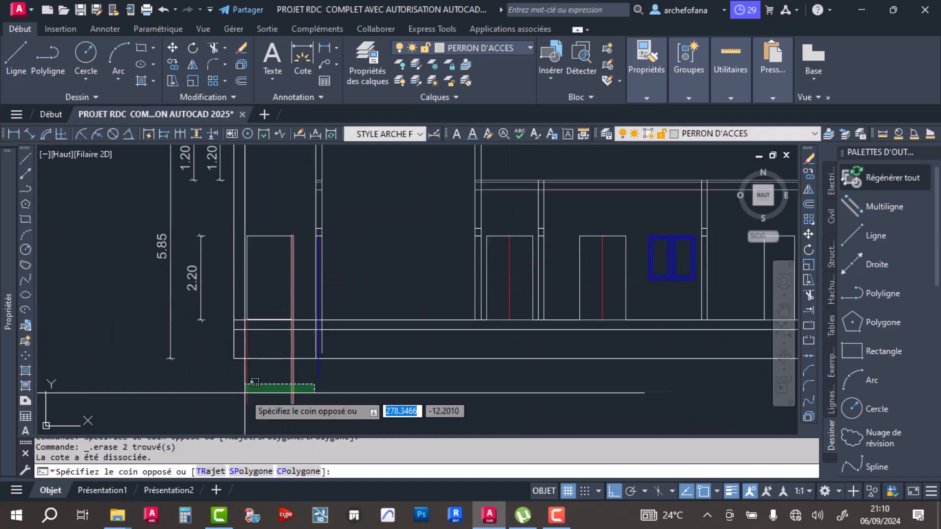
left_click(241, 385)
middle_click_drag(528, 369, 354, 372)
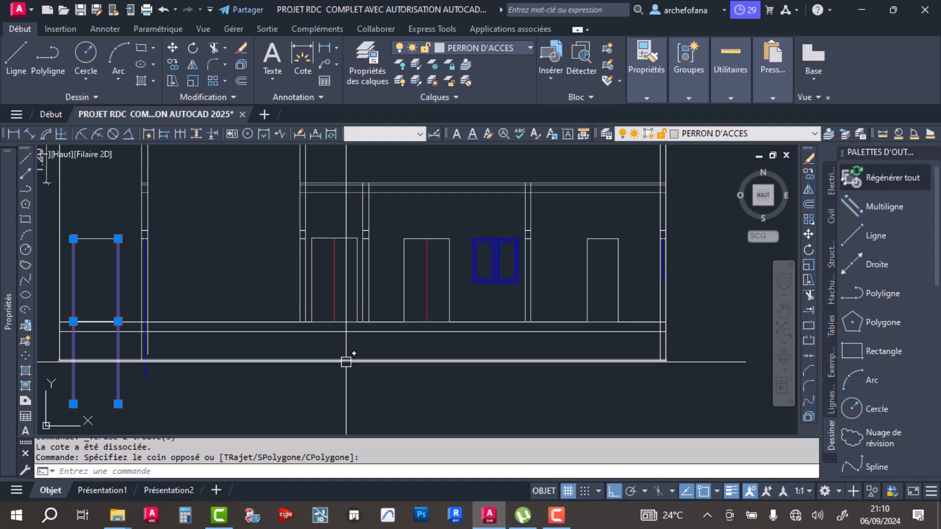
key("Delete")
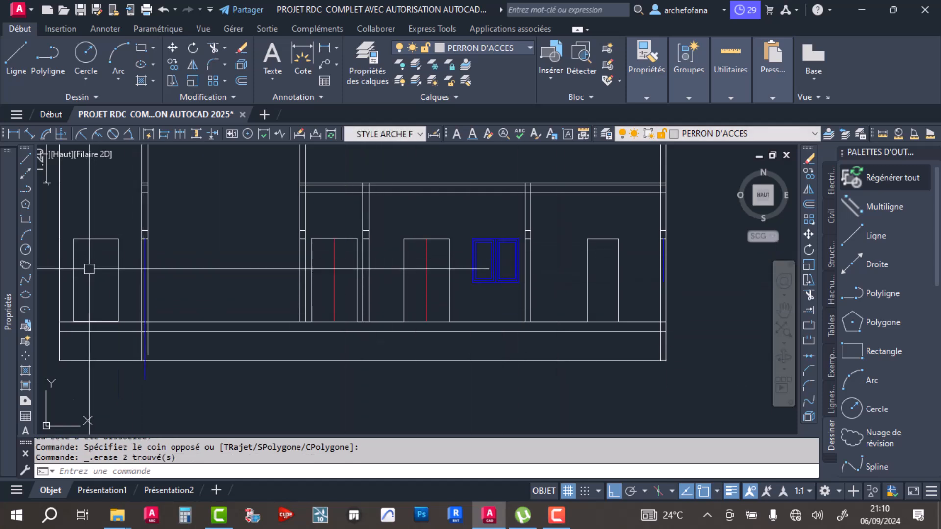
- Offset the second red-centred door's outline inward twice at a distance of 0.05 to form its frame
middle_click_drag(94, 192, 205, 235)
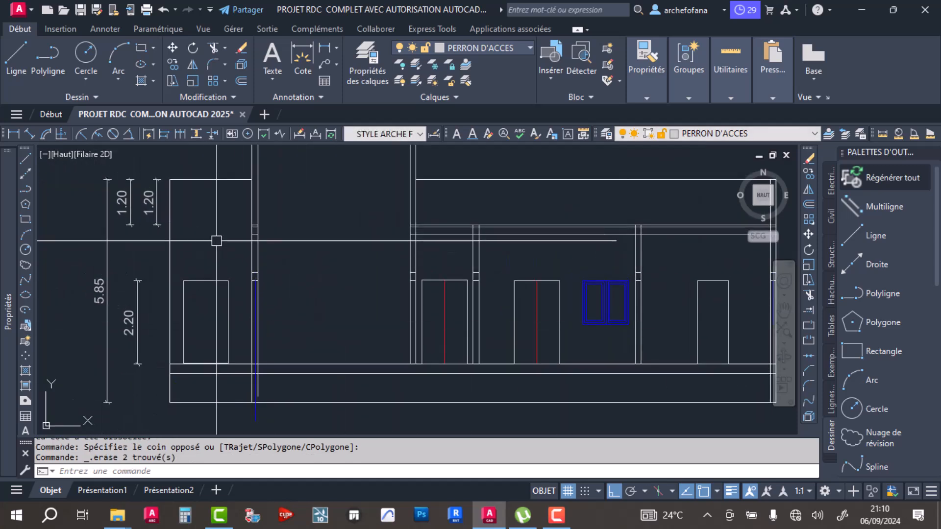
scroll(294, 274, "down", 4)
scroll(275, 215, "up", 8)
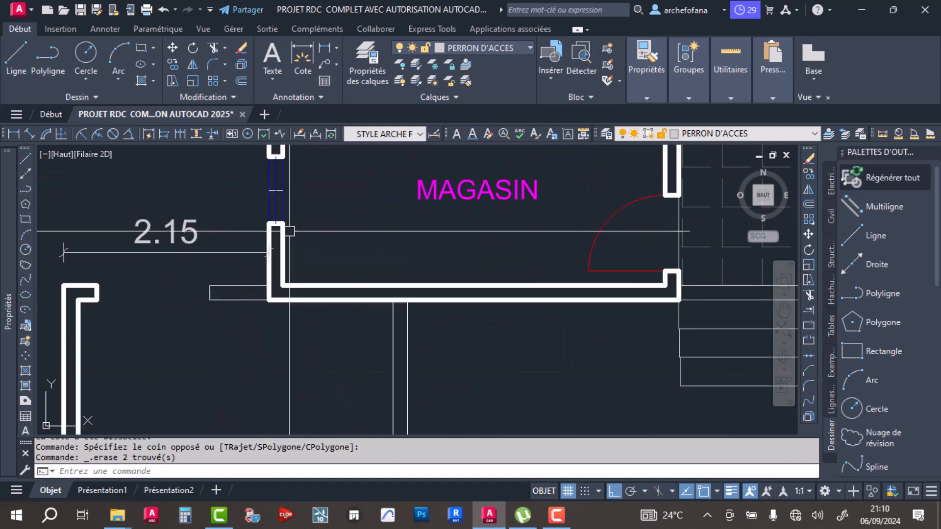
scroll(205, 277, "down", 4)
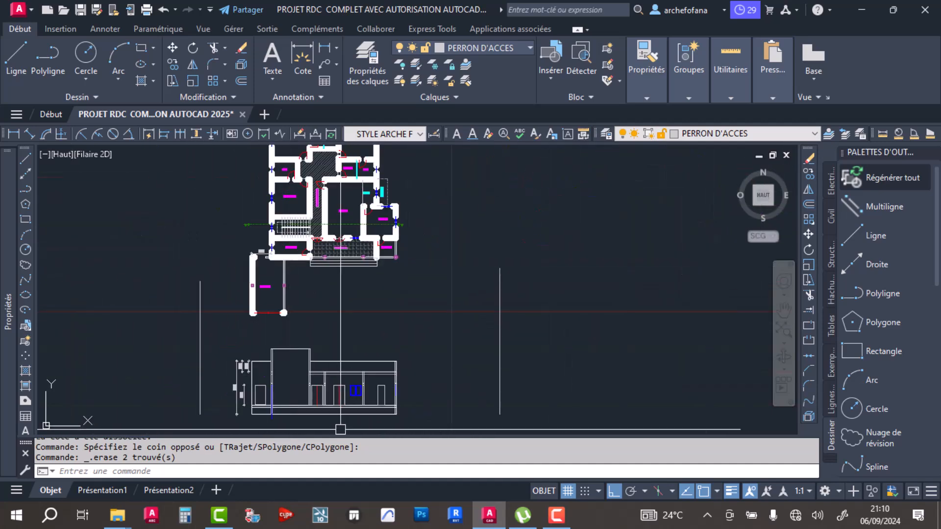
scroll(381, 291, "up", 6)
scroll(377, 261, "up", 4)
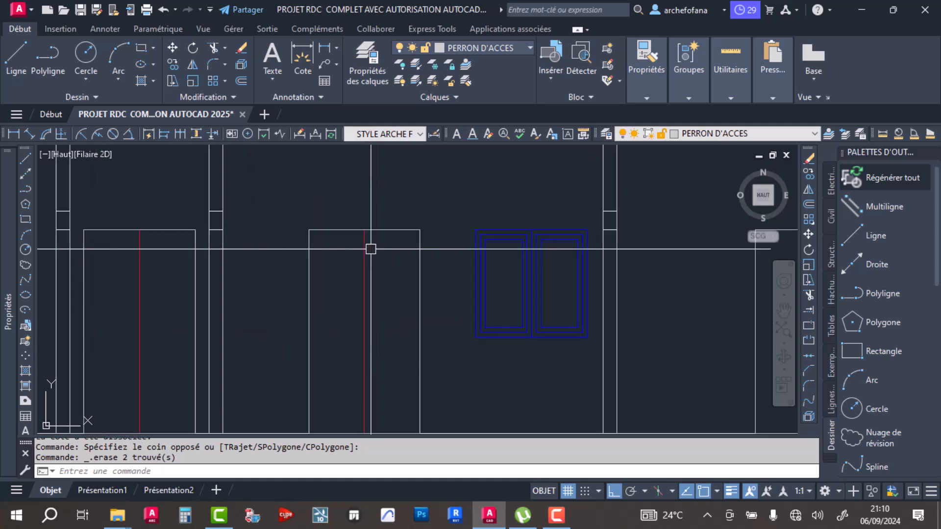
left_click(240, 80)
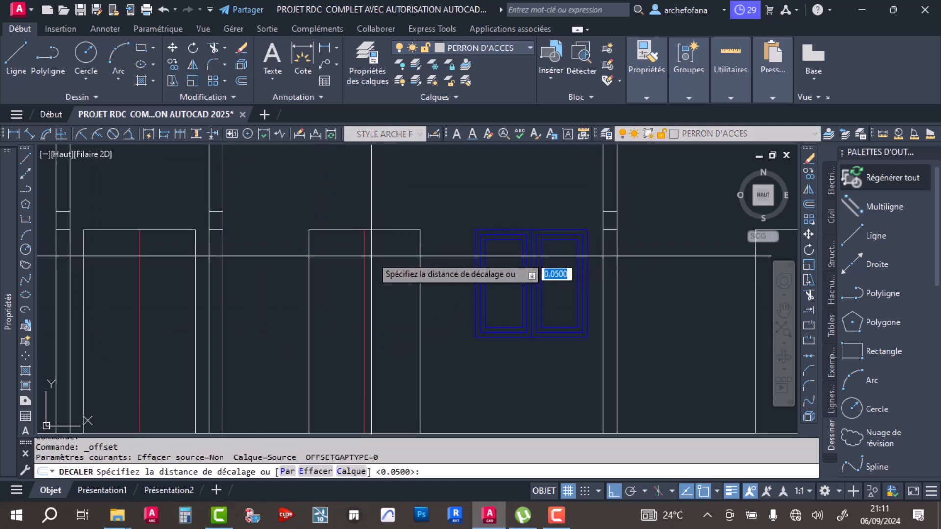
key("Return")
left_click(387, 232)
left_click(388, 293)
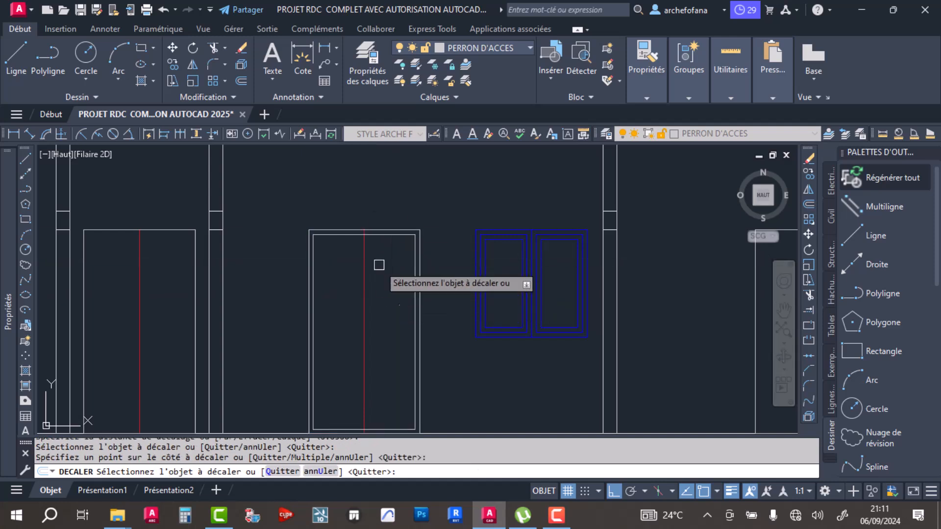
- Offset the leftmost door's outline inward twice at a distance of 0.05 to form its frame
left_click(172, 230)
left_click(171, 274)
key("Return")
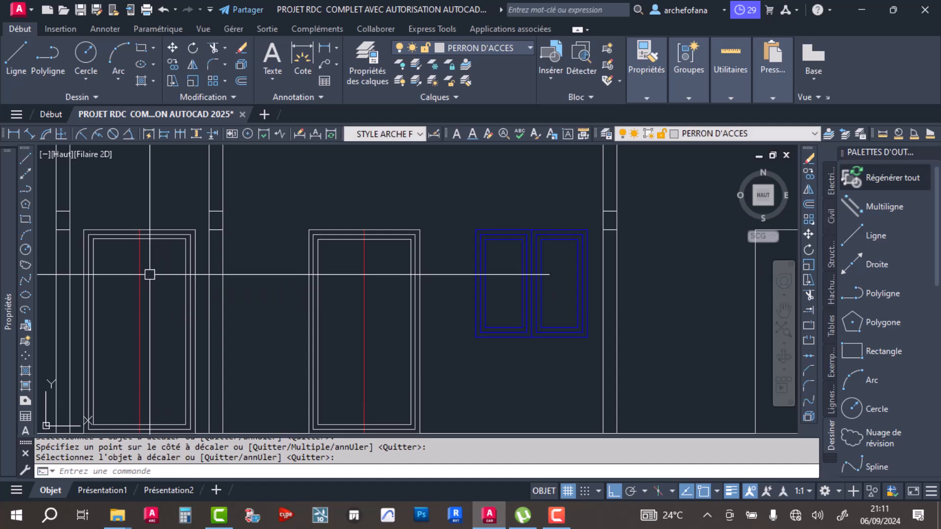
- Offset the leftmost door's red centre line by 0.05 to both sides
key("Return")
key("Return")
left_click(143, 274)
left_click(188, 282)
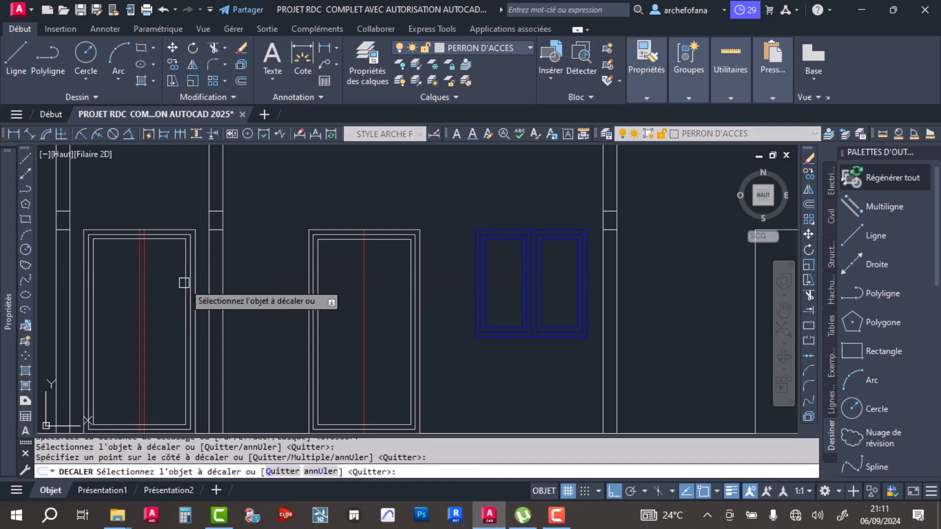
scroll(139, 288, "up", 4)
left_click(139, 287)
left_click(118, 283)
scroll(195, 247, "down", 5)
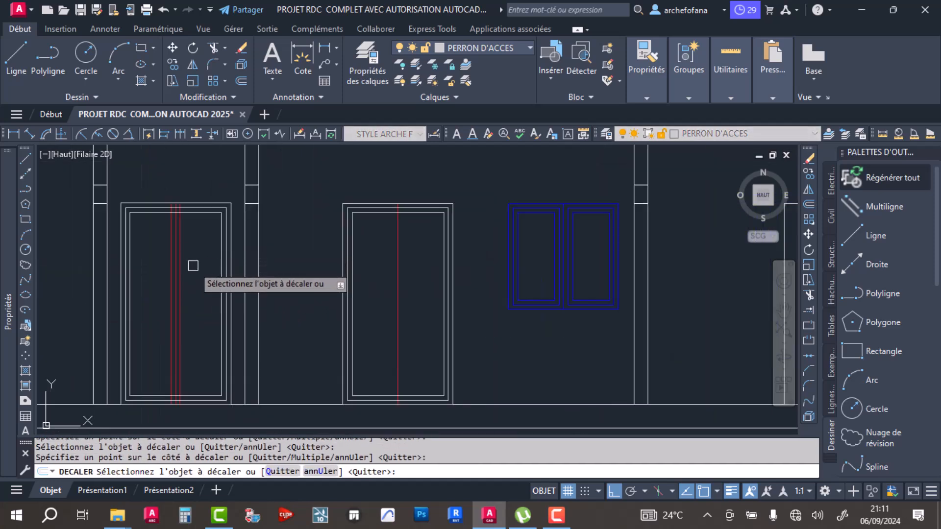
- Offset the second door's red centre line by 0.05 to both sides
left_click(397, 268)
left_click(367, 289)
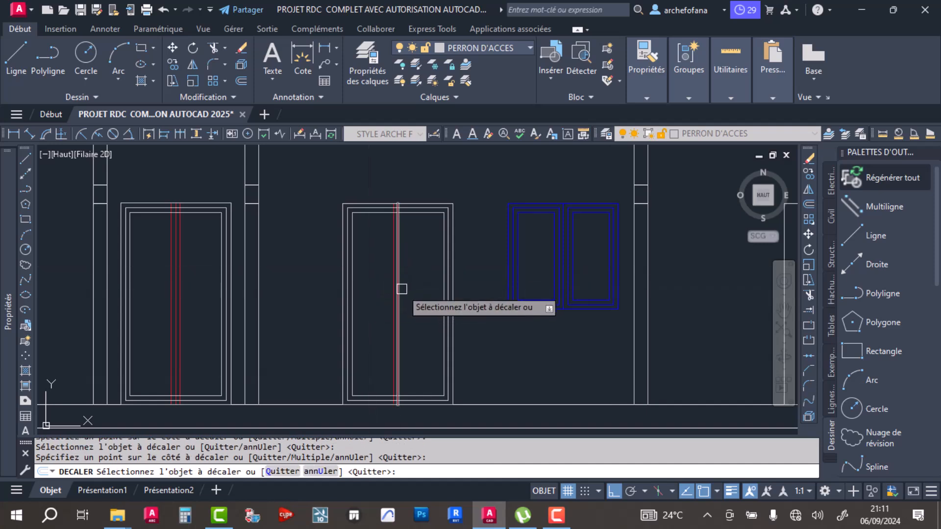
scroll(404, 289, "up", 4)
left_click(386, 289)
left_click(426, 287)
key("Return")
- Offset the two outer red lines of the second door outward by another 0.05 each
middle_click_drag(429, 277, 444, 385)
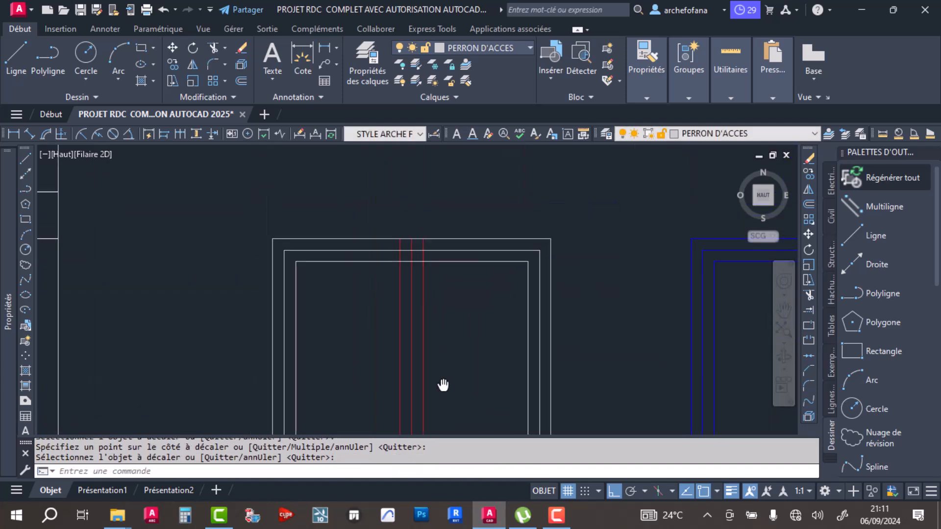
middle_click_drag(445, 334, 402, 239)
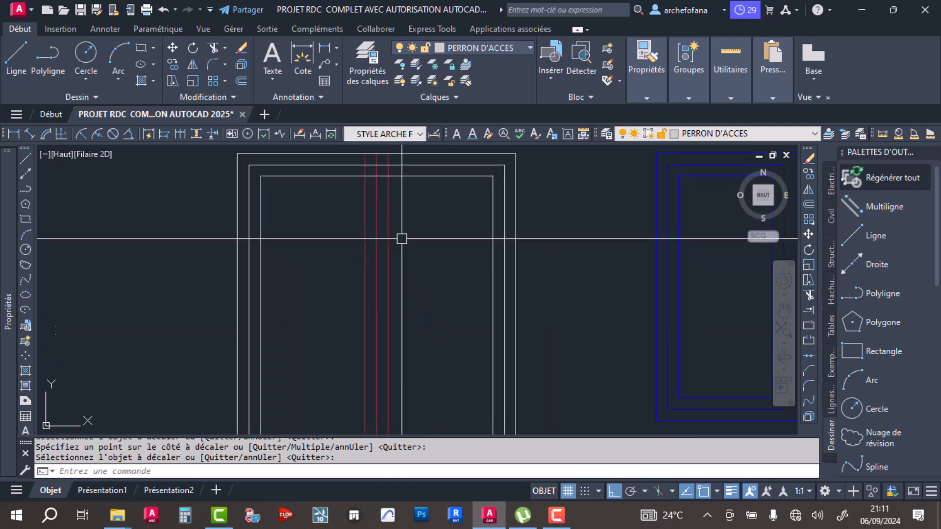
key("Return")
key("Return")
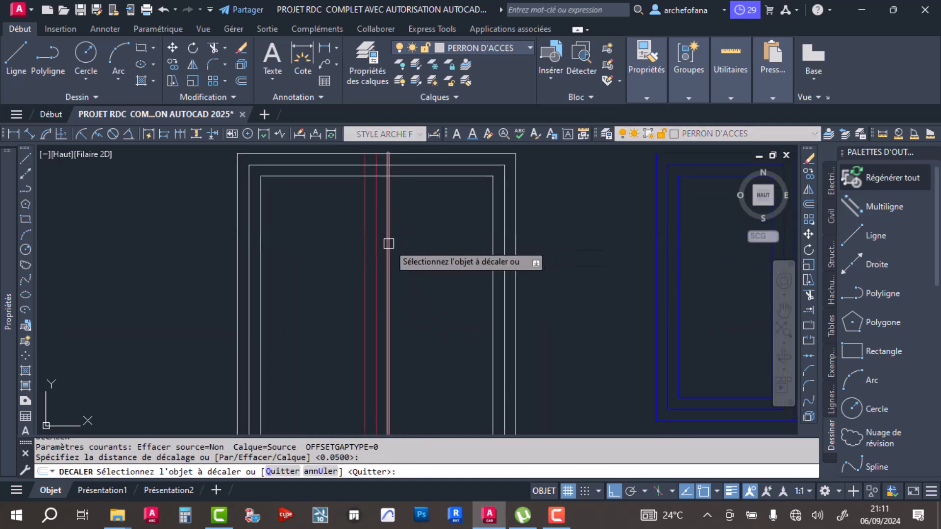
left_click(389, 243)
left_click(419, 250)
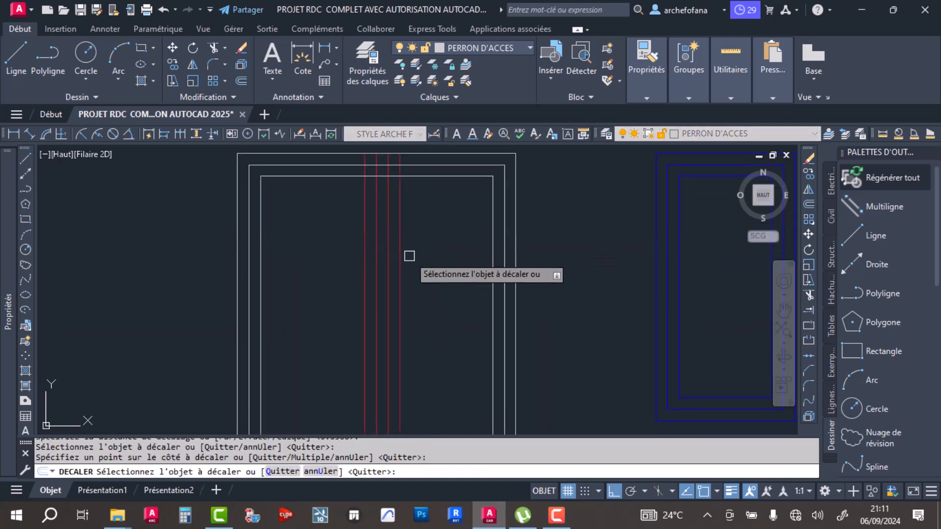
left_click(365, 264)
left_click(321, 277)
scroll(314, 240, "down", 3)
key("Return")
key("Return")
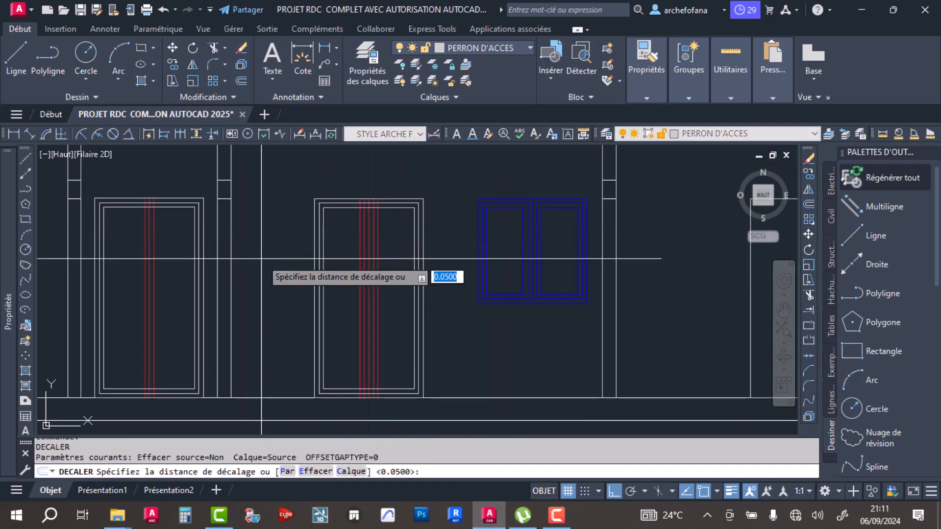
- Offset the two outer red lines of the leftmost door outward by another 0.05 each
key("Return")
scroll(157, 257, "up", 6)
left_click(146, 257)
left_click(188, 265)
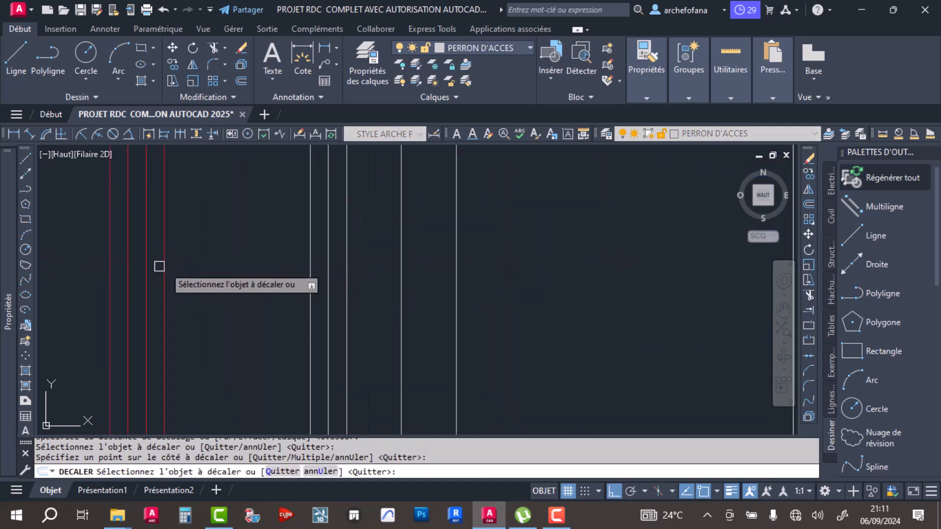
left_click(106, 267)
left_click(92, 269)
key("Return")
- Try to trim the overlapping frame and central red lines at the head of the leftmost door
scroll(115, 262, "up", 4)
scroll(369, 227, "down", 5)
scroll(371, 226, "down", 4)
scroll(343, 170, "up", 5)
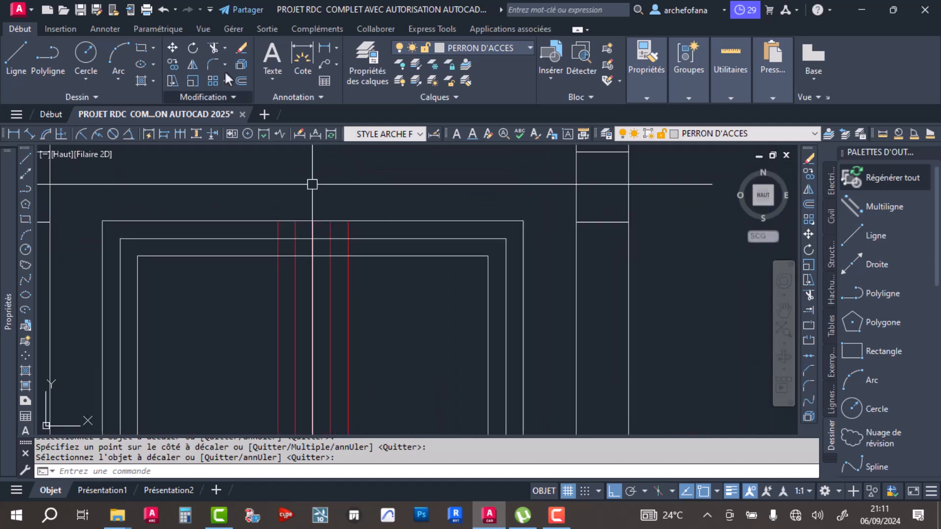
left_click(212, 47)
scroll(308, 198, "up", 3)
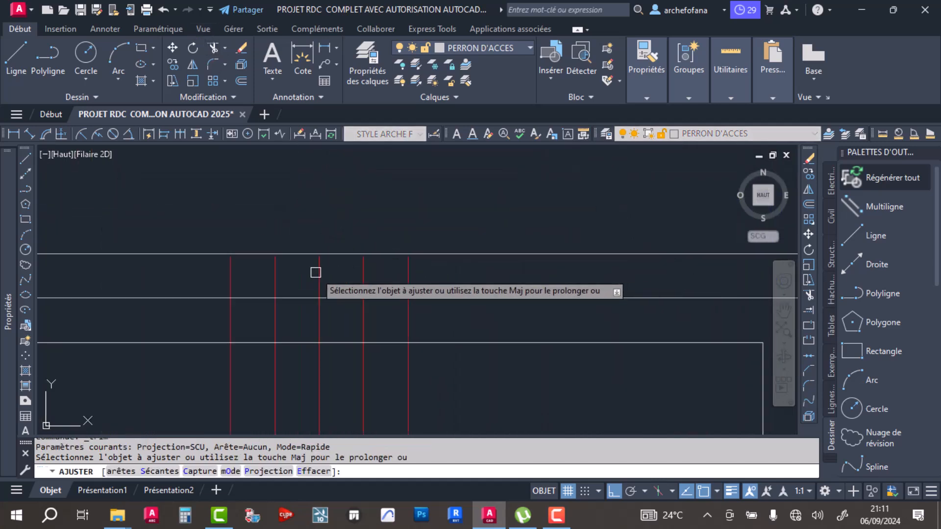
left_click(341, 298)
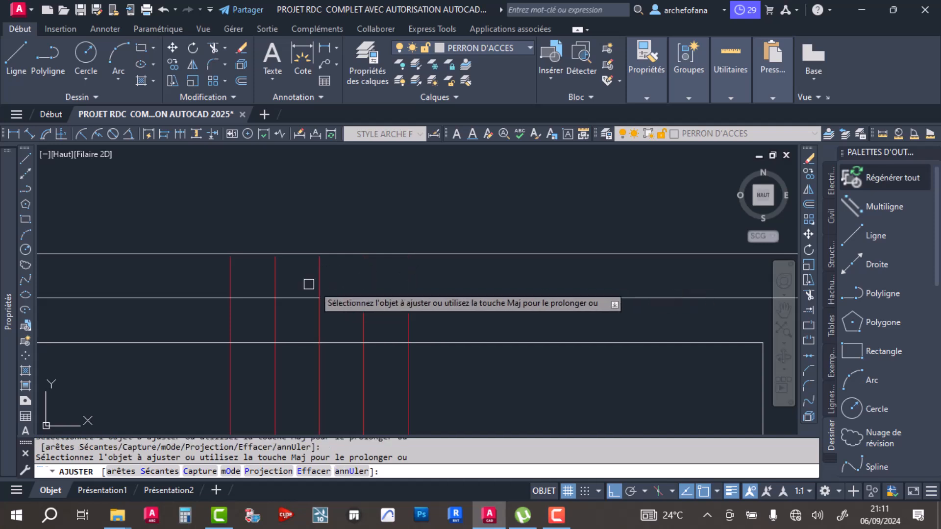
left_click(237, 277)
key("Return")
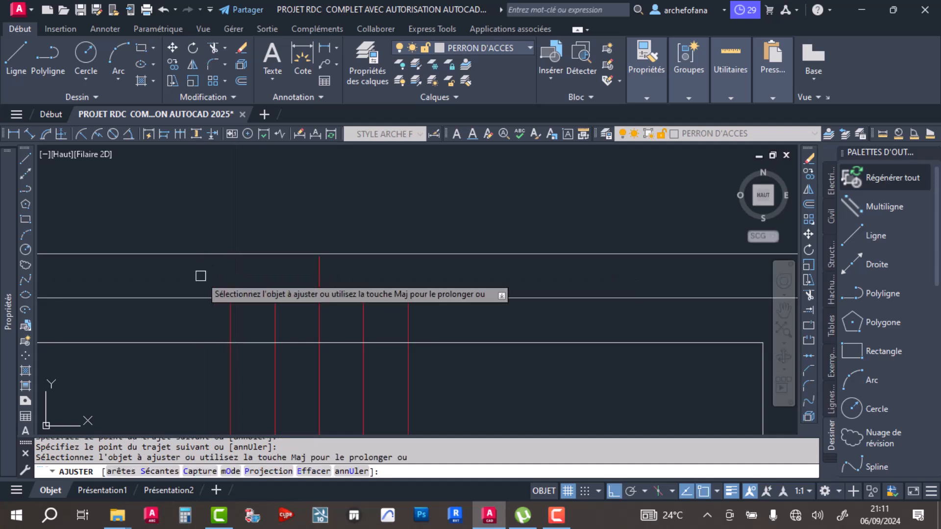
left_click(296, 299)
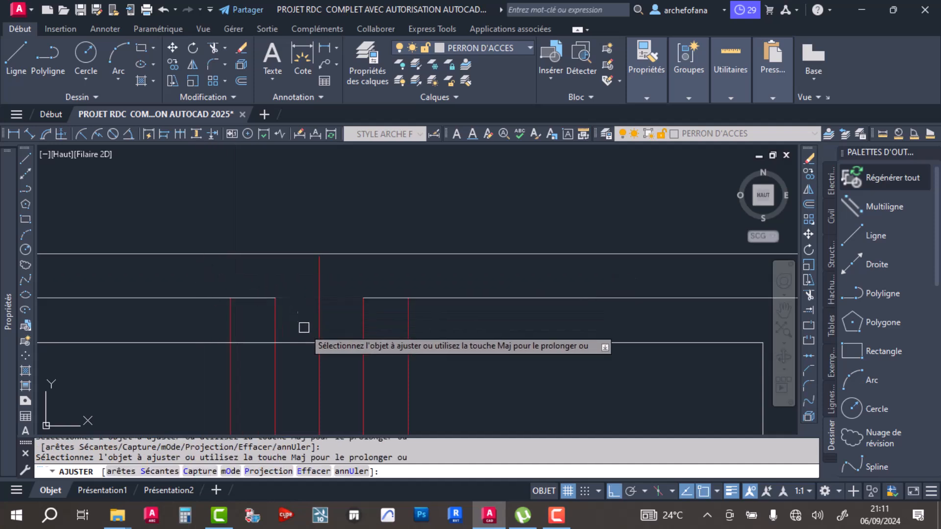
left_click(343, 343)
left_click(384, 341)
scroll(235, 321, "down", 5)
scroll(353, 306, "up", 3)
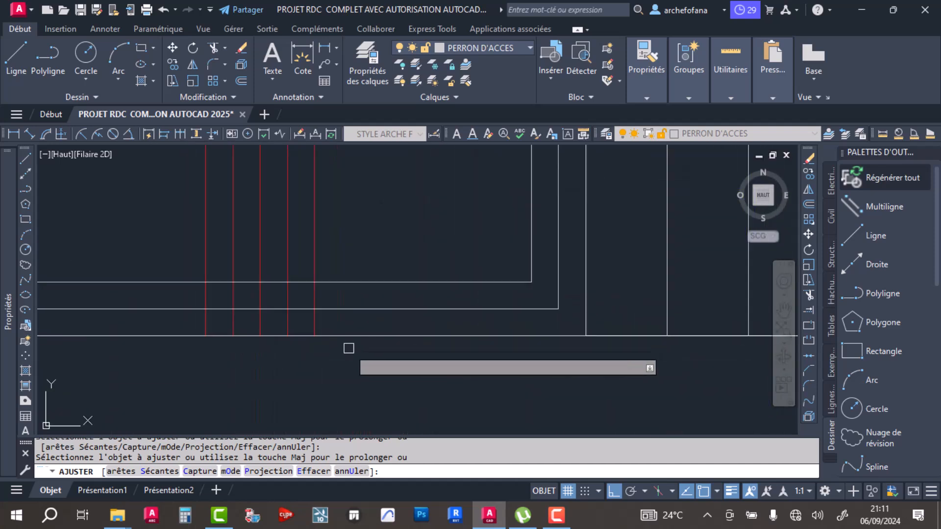
- Try to trim the frame and central red lines at the leftmost door's foot, and undo the whole trim operation
left_click(274, 282)
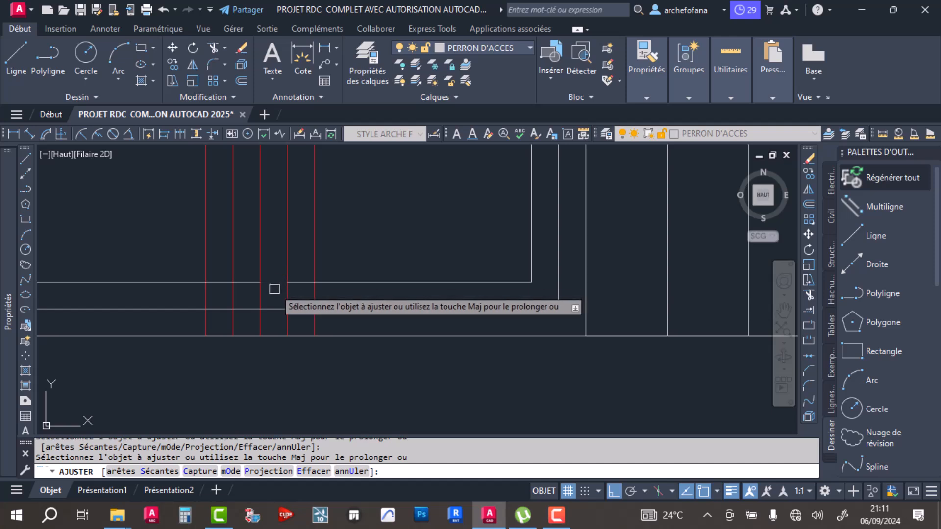
left_click(275, 308)
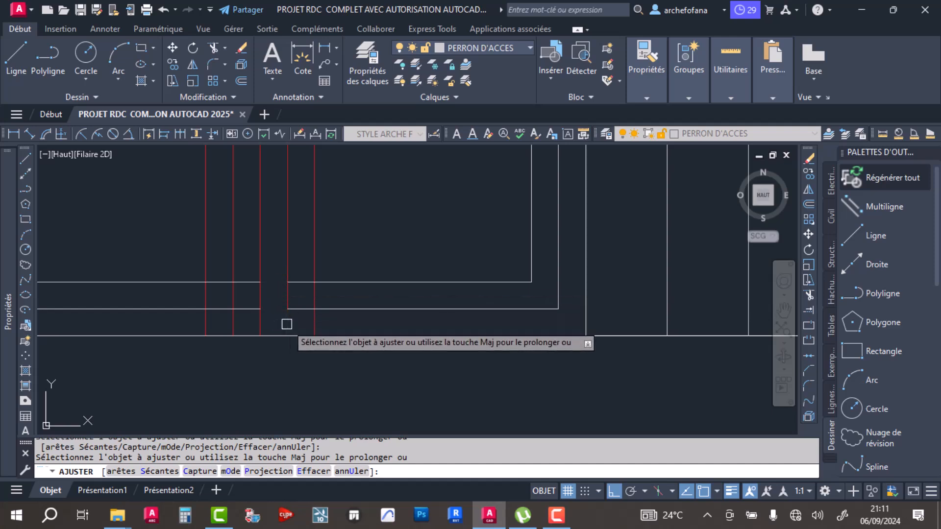
left_click(312, 326)
left_click(315, 298)
left_click(298, 280)
left_click(246, 285)
left_click(235, 308)
left_click(216, 283)
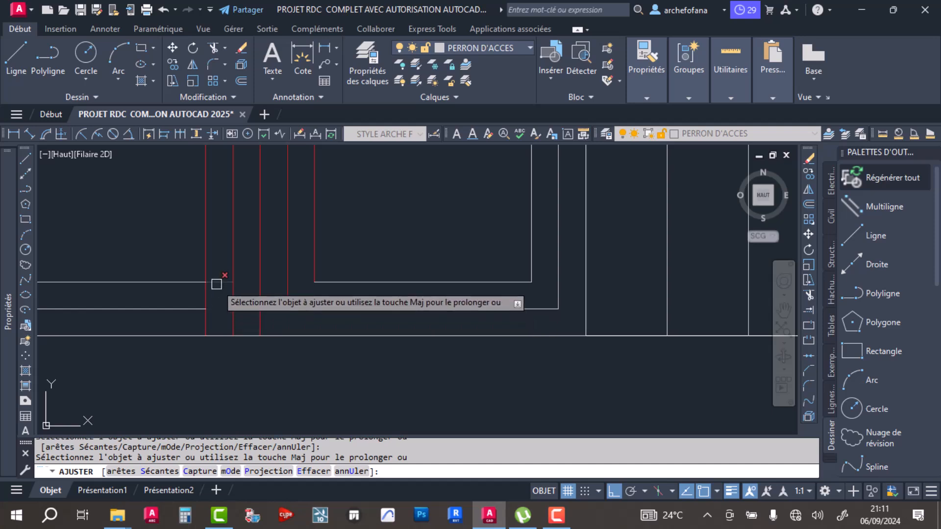
left_click(163, 10)
scroll(274, 268, "down", 2)
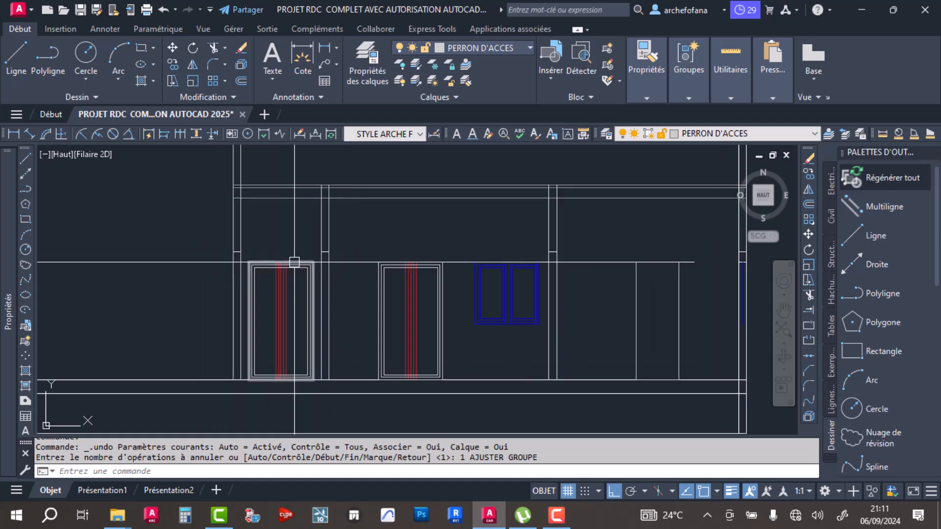
- Trim the overlapping frame and central red lines at the leftmost door's head into two separate leaves
scroll(281, 329, "up", 6)
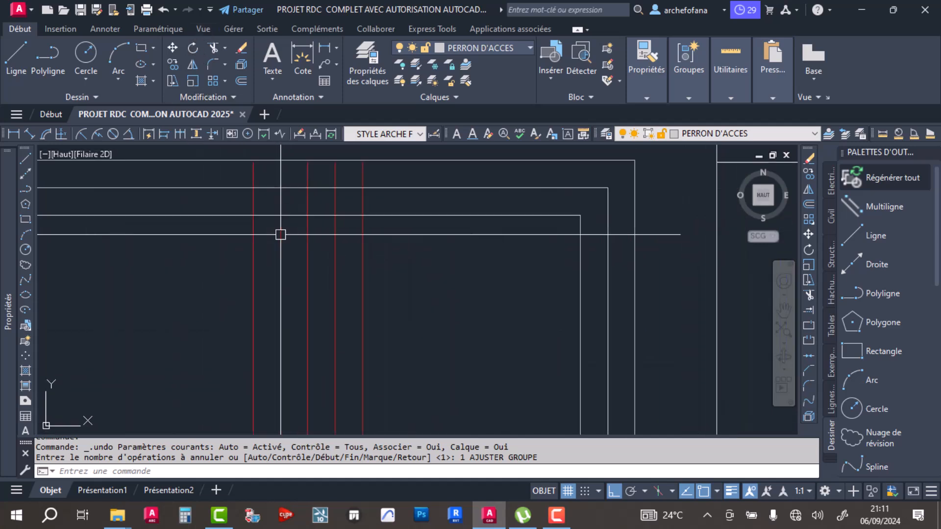
left_click(214, 48)
scroll(262, 268, "up", 3)
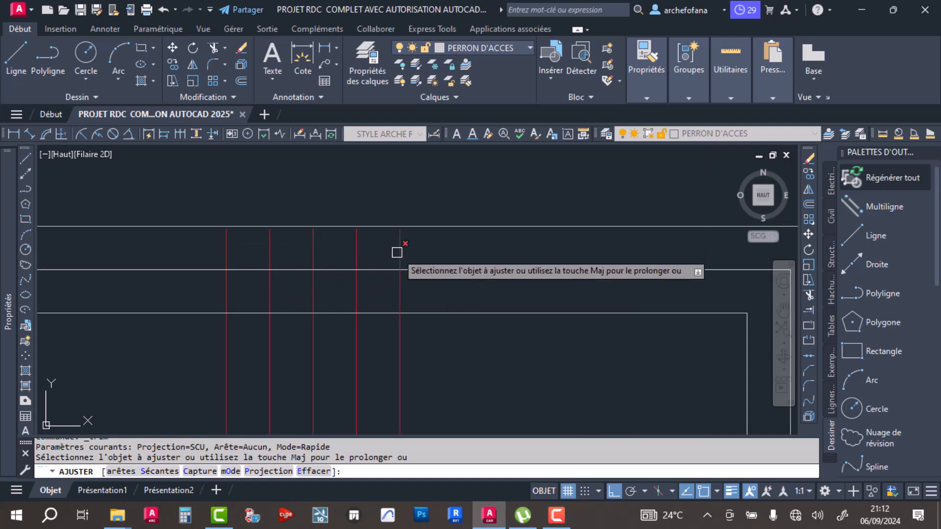
left_click(400, 251)
left_click(355, 254)
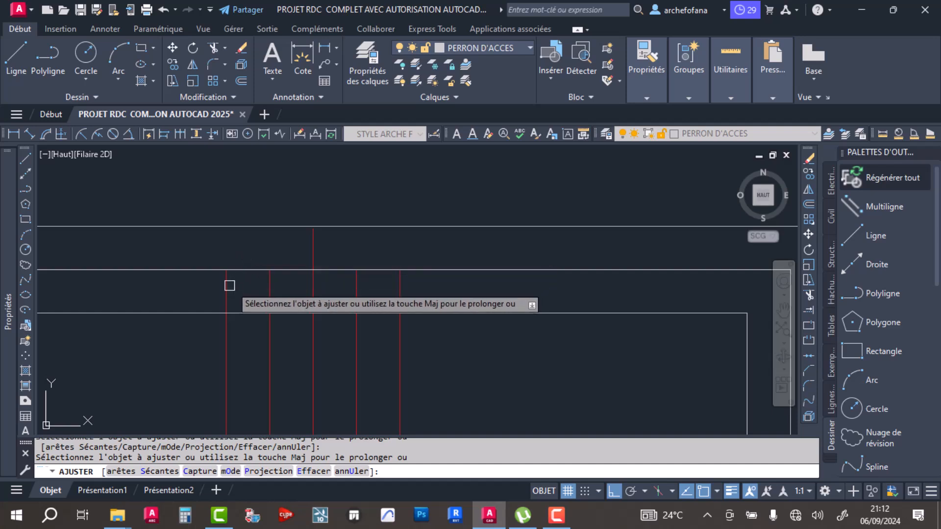
left_click(242, 315)
left_click(292, 272)
left_click(293, 312)
left_click(327, 272)
left_click(332, 313)
left_click(400, 293)
scroll(358, 290, "down", 6)
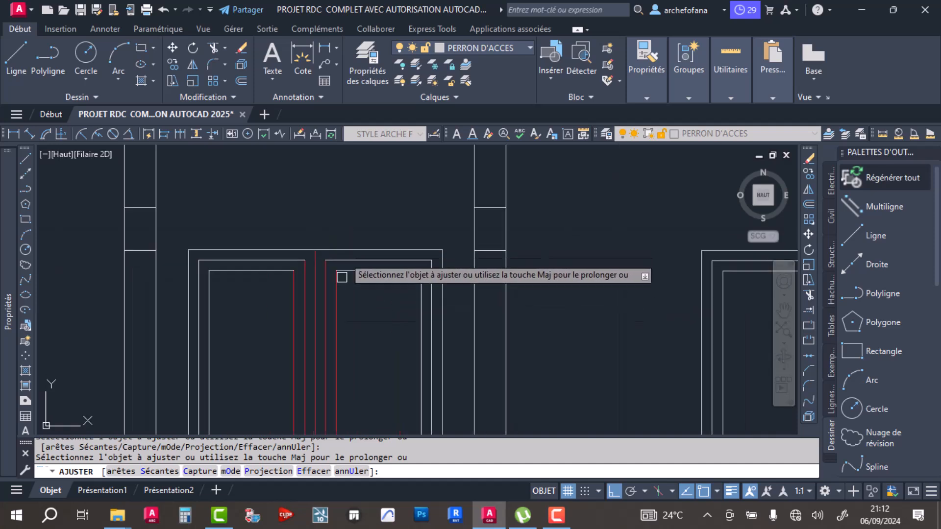
- Trim the overlapping frame and central red lines at the leftmost door's foot to close both leaves
scroll(382, 311, "up", 6)
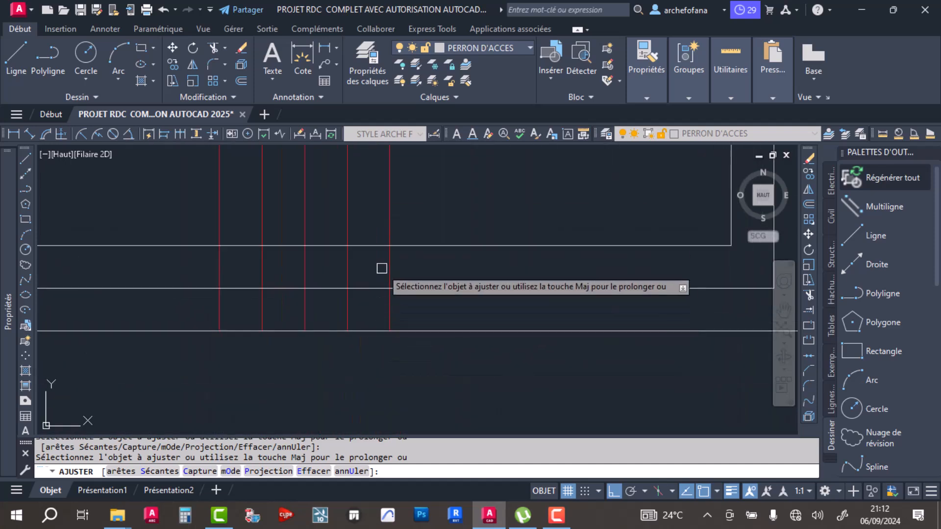
left_click(327, 246)
left_click(328, 288)
left_click(391, 267)
left_click(372, 246)
left_click(282, 246)
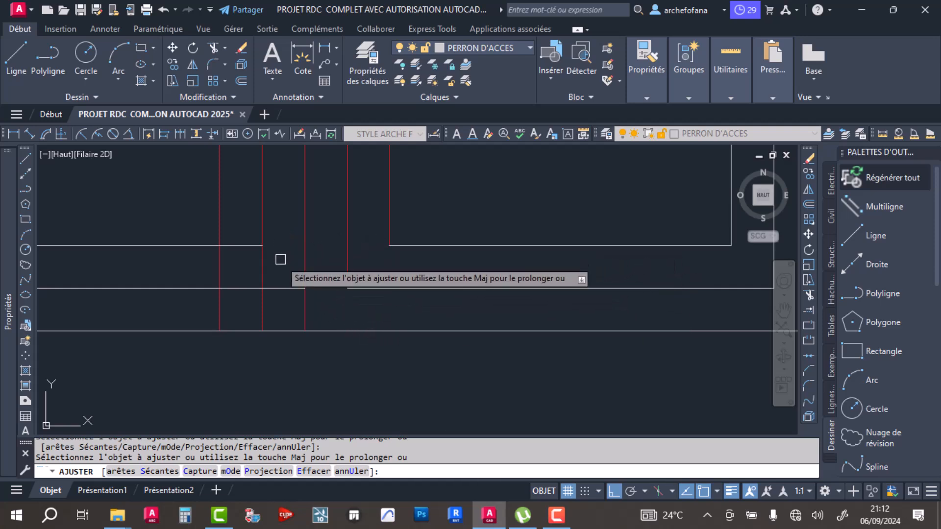
left_click(276, 289)
left_click(263, 307)
left_click(222, 308)
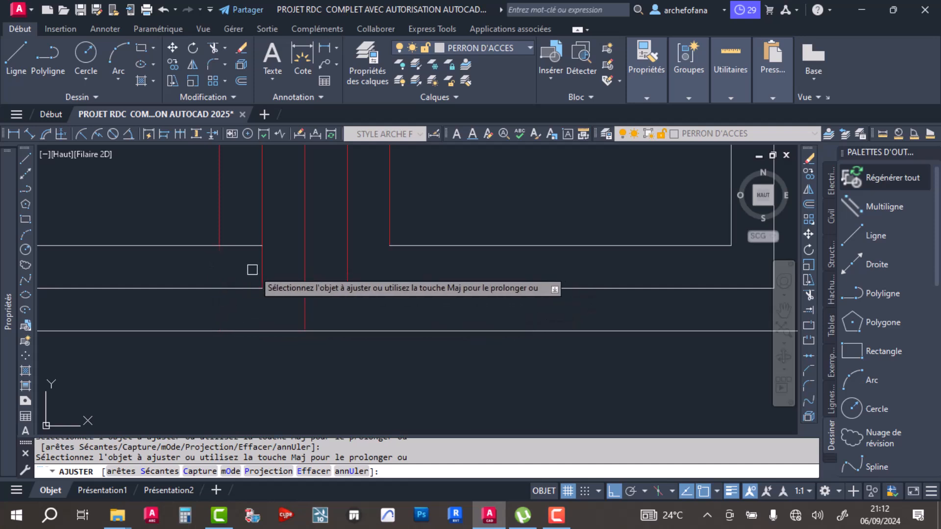
scroll(275, 249, "down", 3)
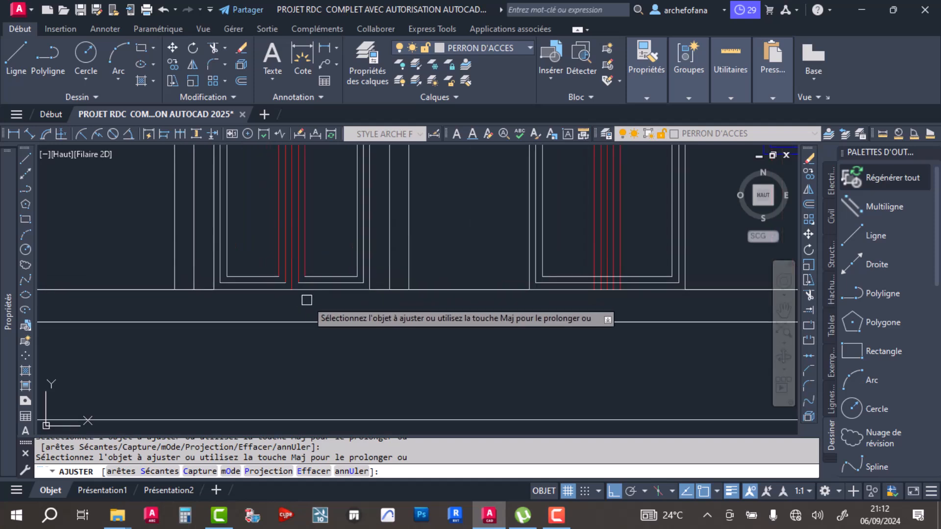
key("Return")
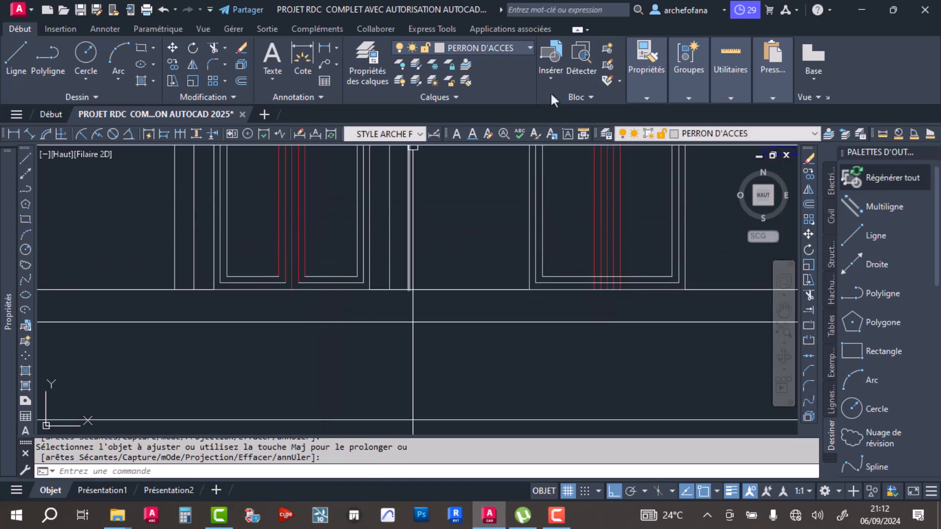
- Match the properties of the leftmost door's white frame lines to its central red line
left_click(647, 124)
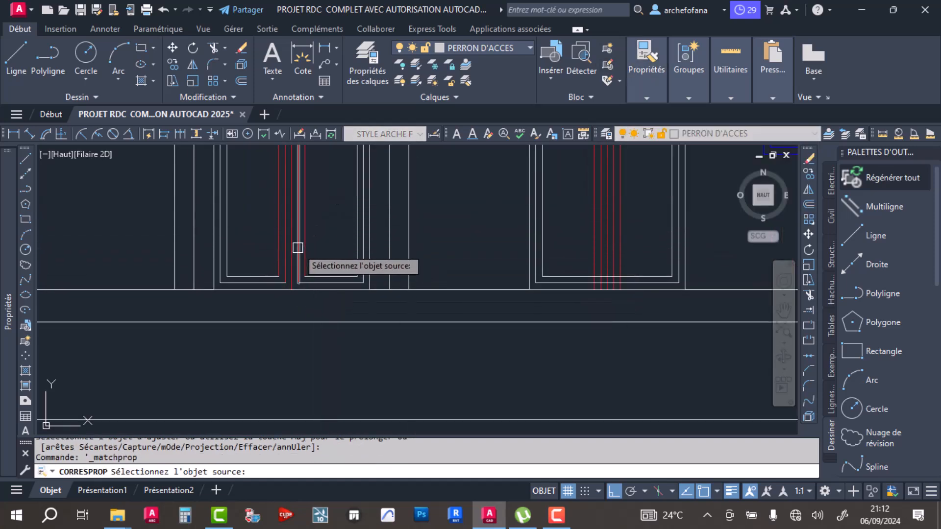
left_click(298, 246)
scroll(379, 245, "up", 4)
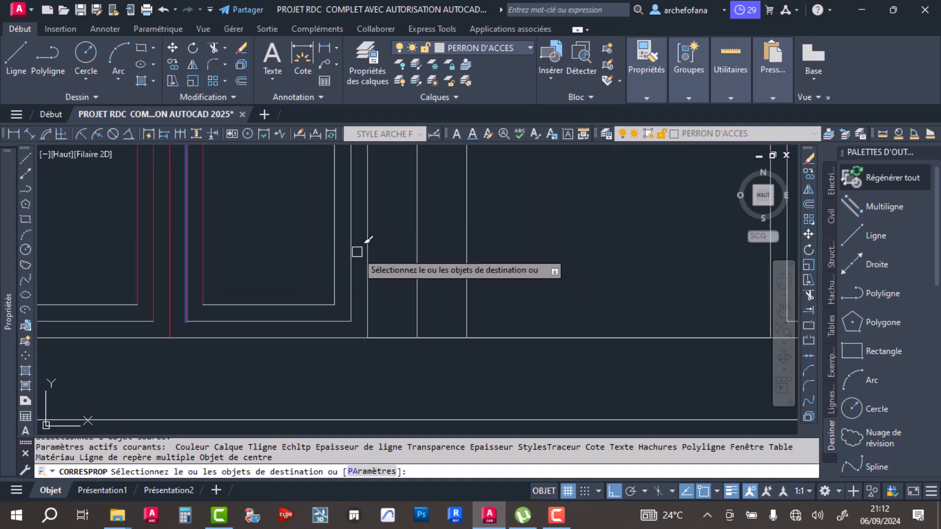
left_click(383, 238)
scroll(324, 263, "down", 4)
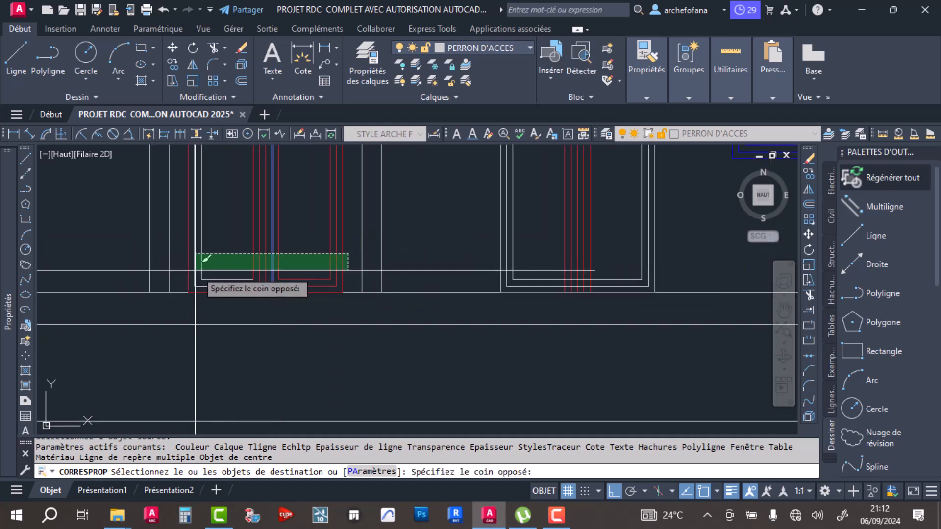
left_click(186, 269)
- Apply the same red line properties to the second door's frame lines
scroll(327, 284, "down", 2)
scroll(424, 253, "down", 2)
scroll(503, 252, "up", 5)
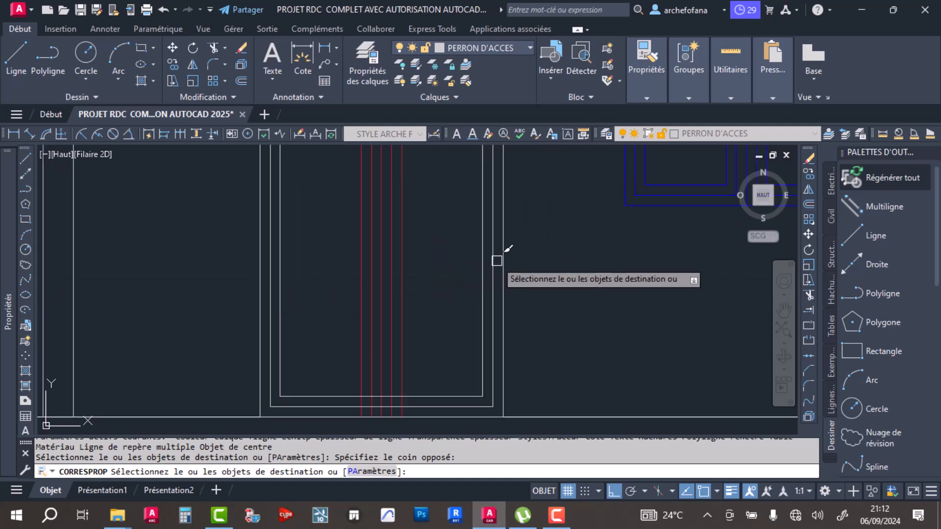
left_click(545, 257)
left_click(259, 300)
key("Return")
- Trim the overlapping frame and central lines at the second door's foot to separate its two leaves
middle_click_drag(382, 300, 330, 254)
left_click(212, 47)
scroll(409, 283, "up", 4)
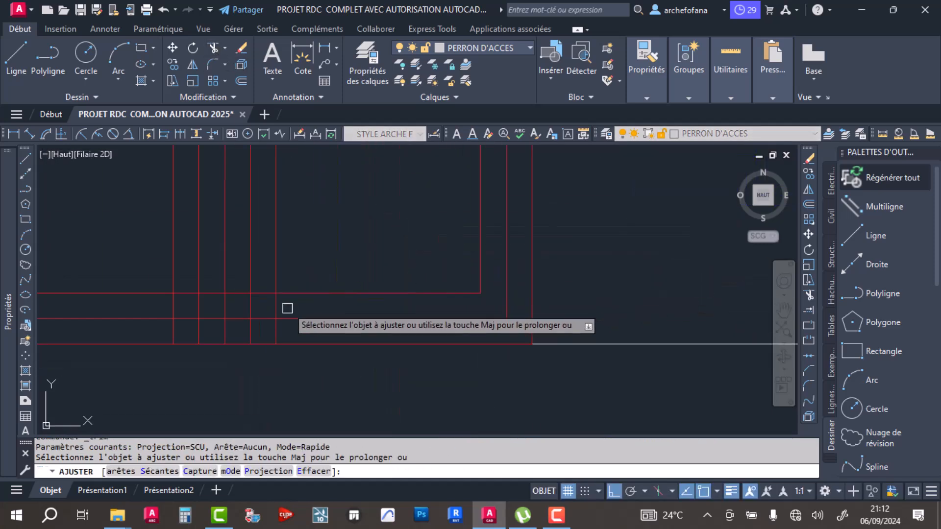
left_click(238, 292)
left_click(246, 317)
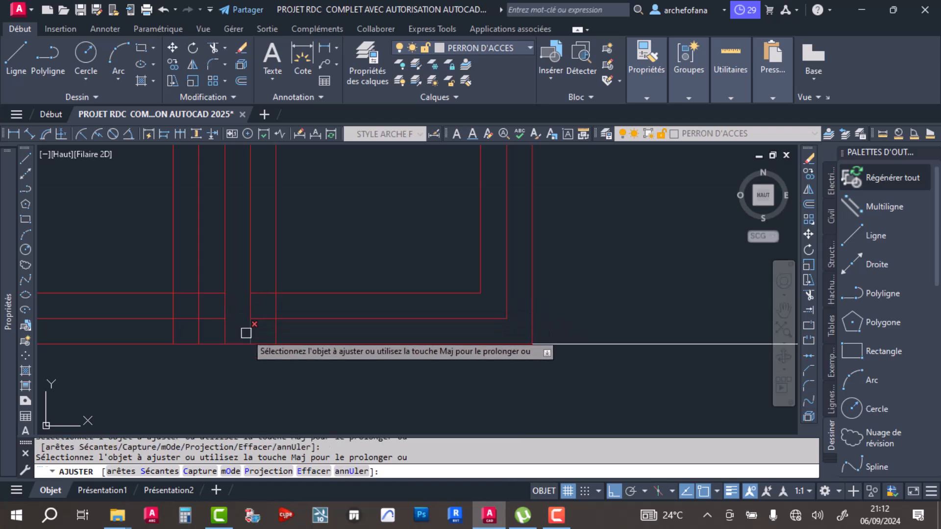
left_click(275, 333)
left_click(270, 309)
left_click_drag(260, 285, 258, 296)
left_click(217, 293)
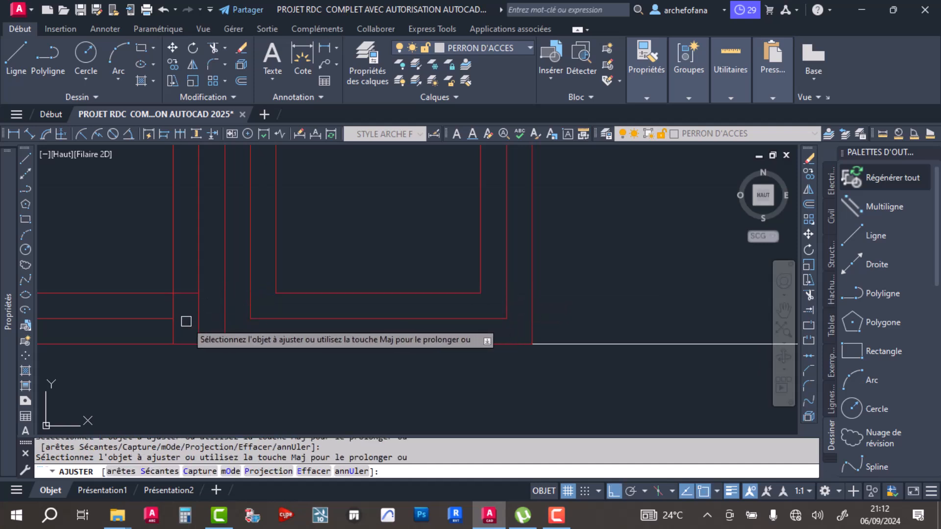
- Undo the last trims at the foot of the second red door and leave the Trim command
key("ctrl+z")
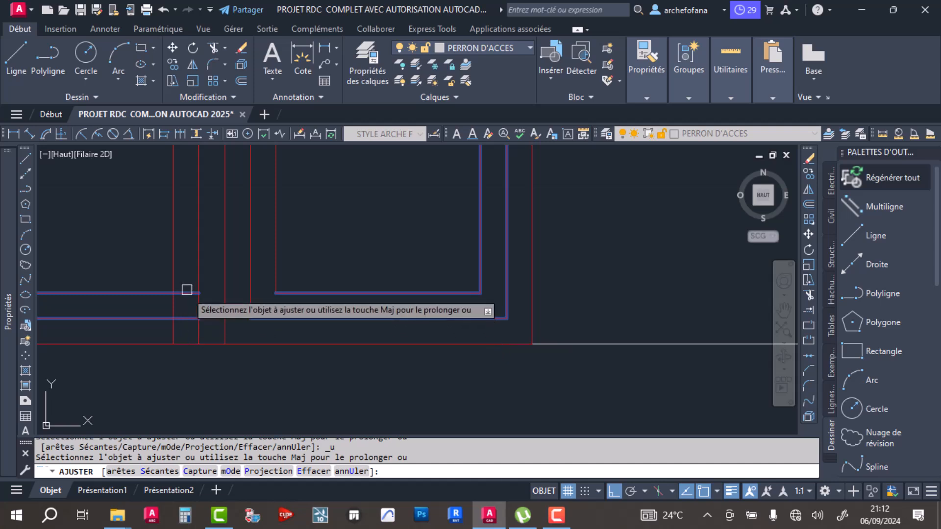
key("Return")
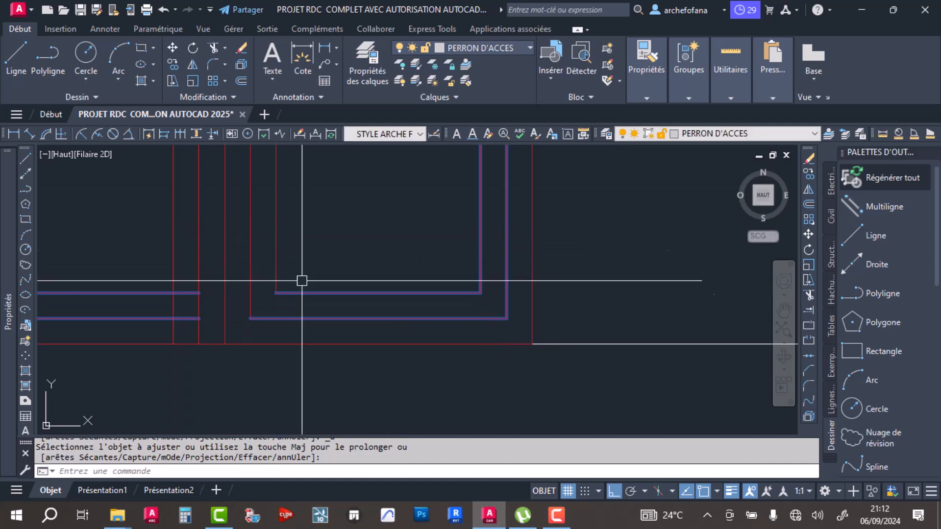
key("Escape")
key("Escape")
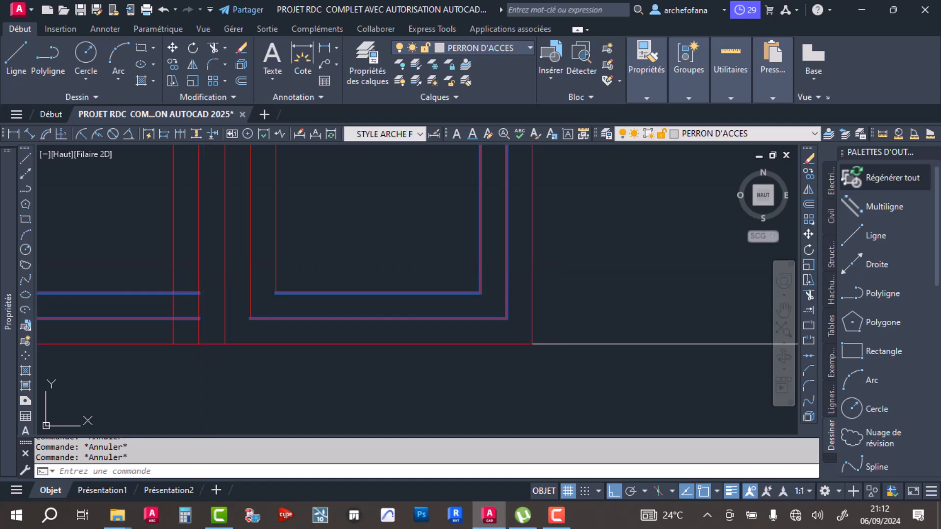
- Explode the second red door's inner frame outline into separate lines
scroll(323, 290, "down", 4)
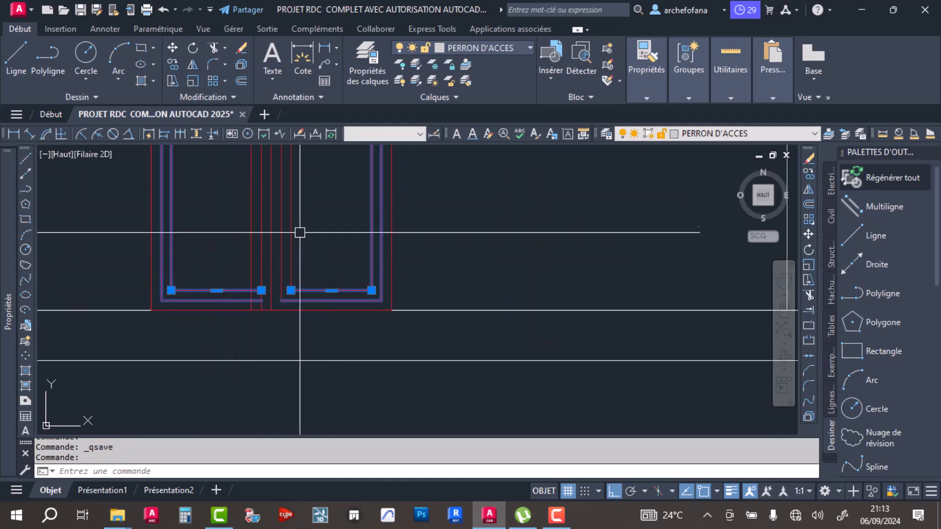
scroll(313, 294, "down", 3)
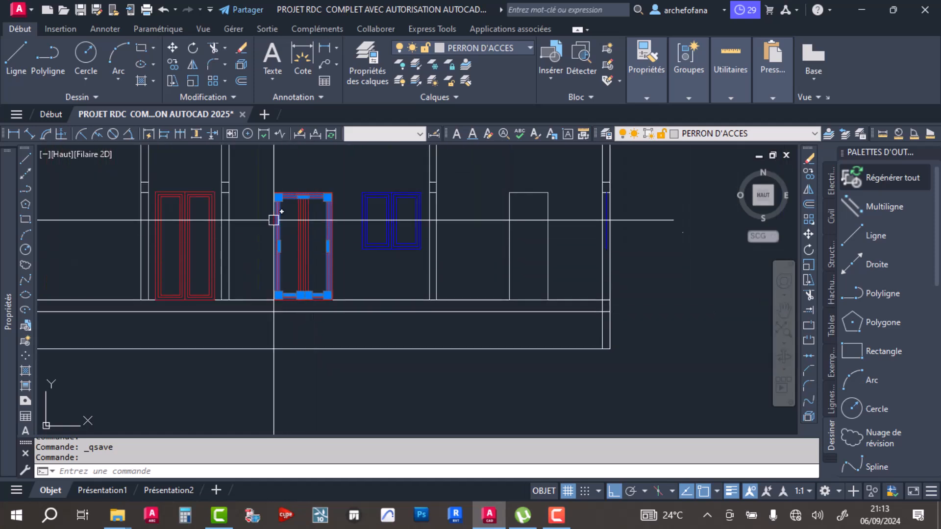
scroll(315, 318, "up", 4)
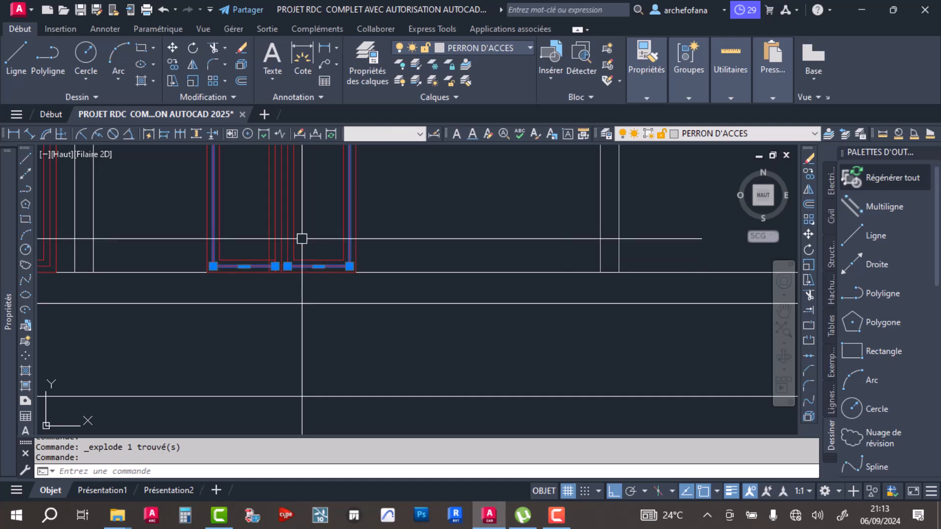
left_click(243, 64)
key("Escape")
key("Escape")
scroll(253, 267, "up", 4)
- Trim the overlapping frame and central lines at the second door's foot to close the left leaf's lower corners
left_click(216, 45)
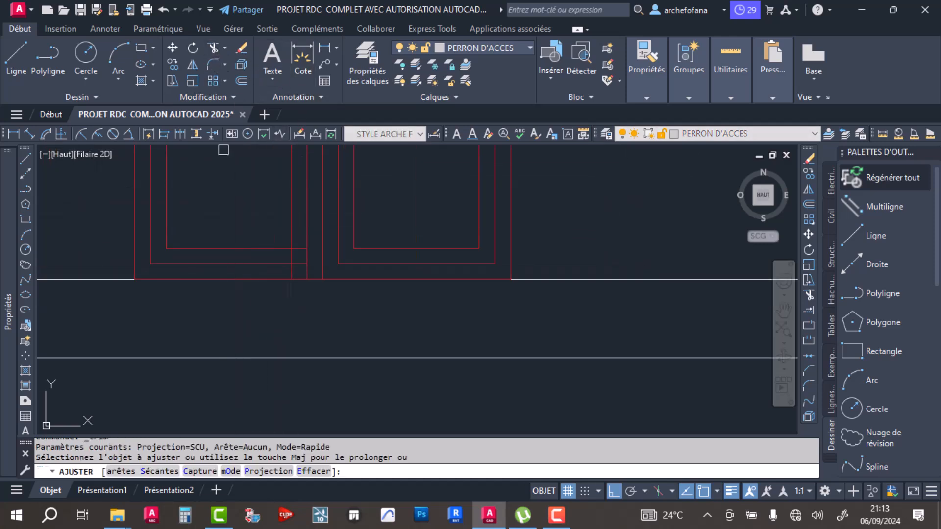
scroll(275, 250, "up", 6)
left_click(279, 255)
left_click(296, 220)
scroll(278, 304, "down", 3)
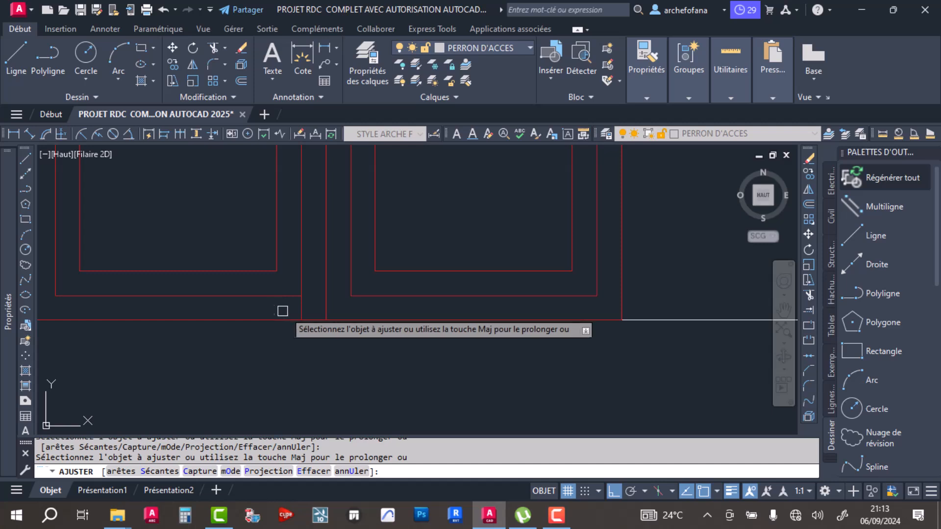
left_click(302, 311)
- Trim the crossing frame and central lines at the second door's head to close the left leaf's upper corners
scroll(366, 290, "down", 5)
middle_click_drag(372, 281, 380, 411)
middle_click_drag(369, 257, 373, 345)
scroll(369, 256, "up", 5)
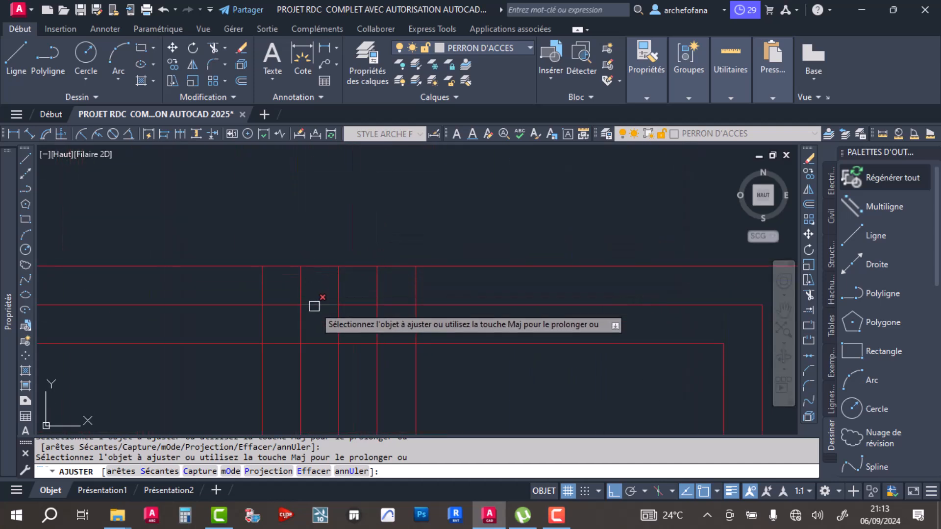
left_click(328, 288)
left_click(315, 363)
left_click(318, 285)
left_click(240, 289)
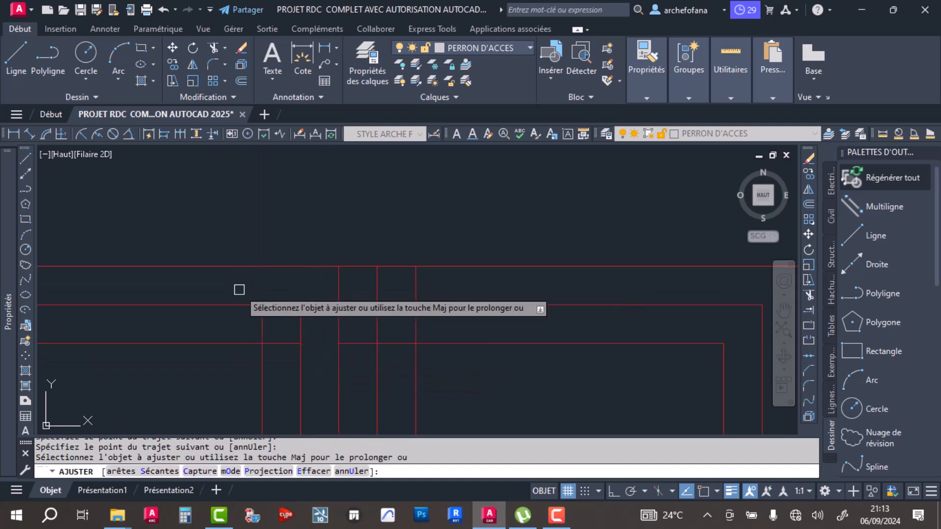
left_click(268, 323)
left_click(286, 352)
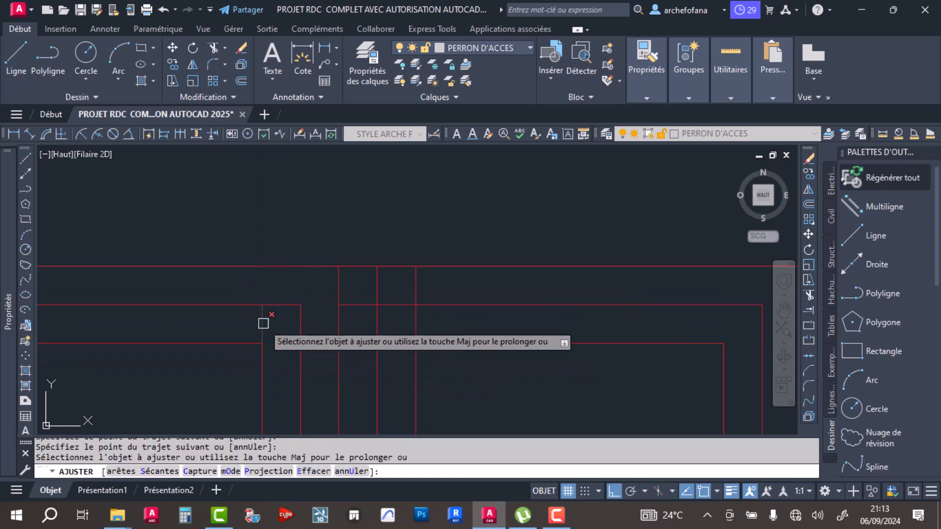
- Trim the overlapping lines at the head of the second door's right leaf to leave two clean nested frames
left_click(428, 285)
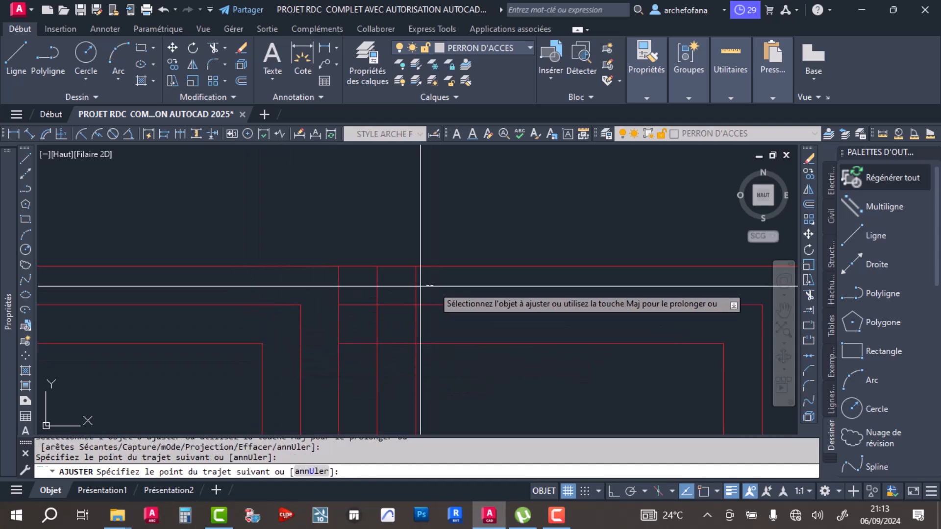
left_click(355, 296)
left_click(358, 287)
left_click(374, 325)
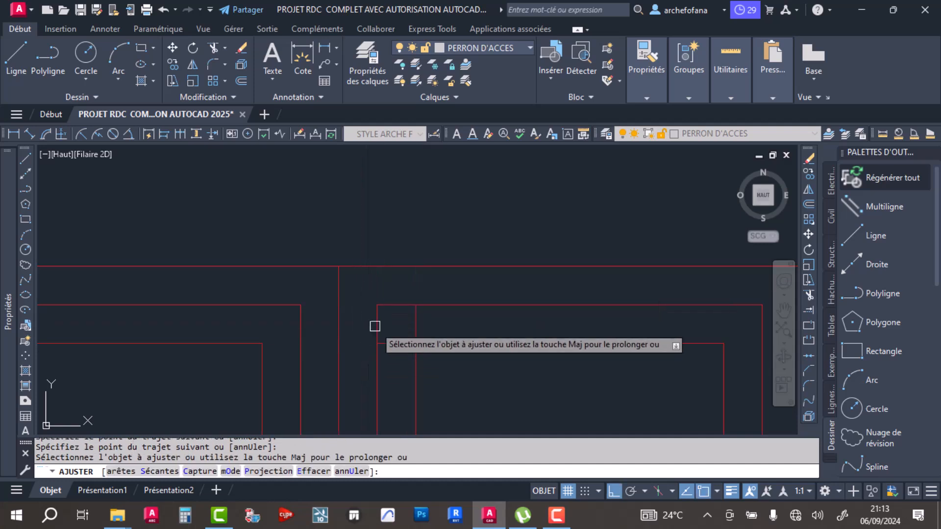
left_click(384, 342)
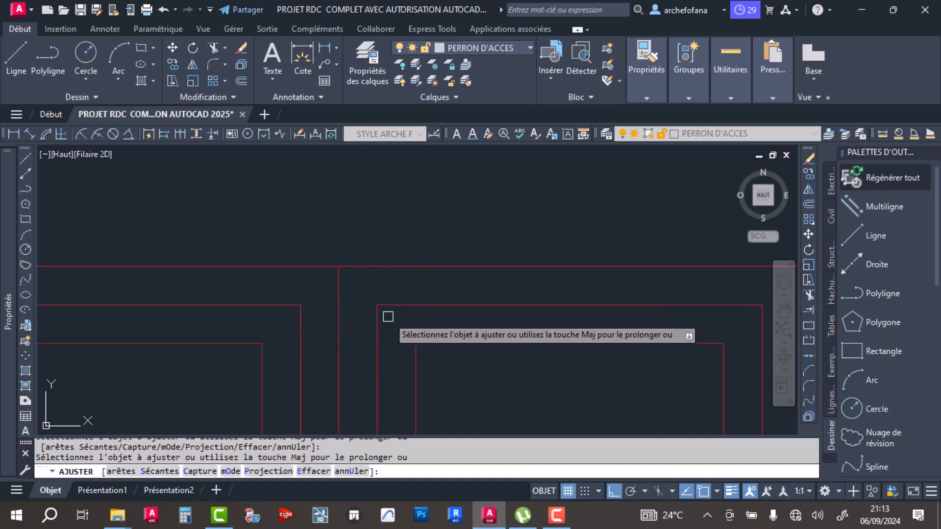
key("Return")
- Draw a short slanted line inside the blue window's right pane with ortho mode off
scroll(392, 282, "down", 7)
scroll(451, 227, "down", 5)
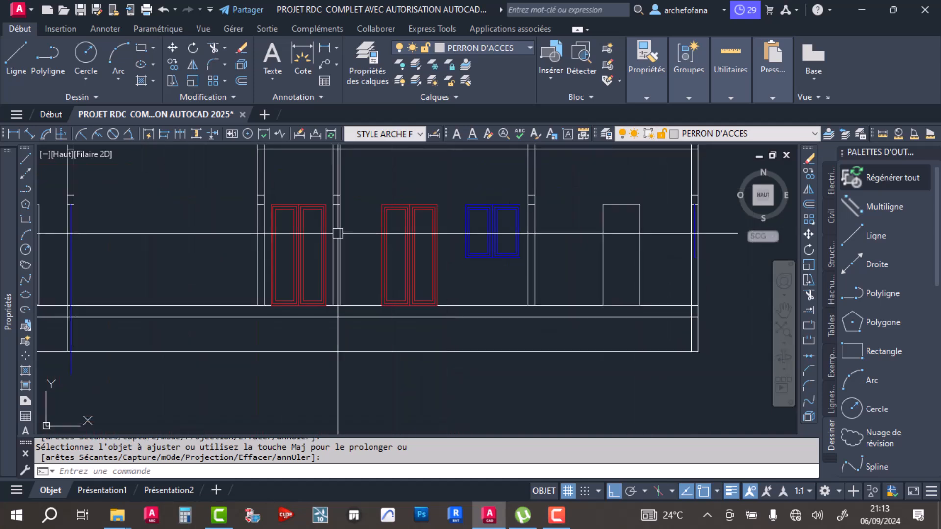
left_click(16, 54)
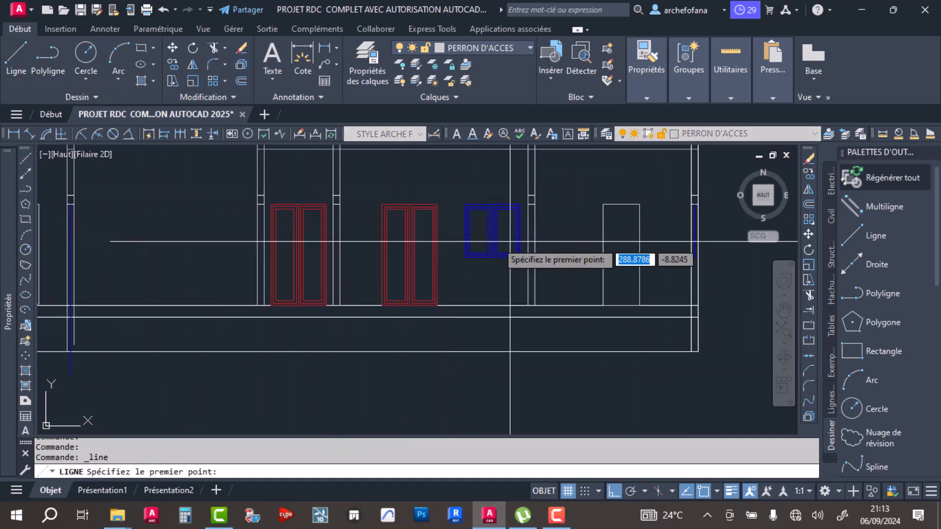
scroll(509, 265, "up", 5)
left_click(525, 275)
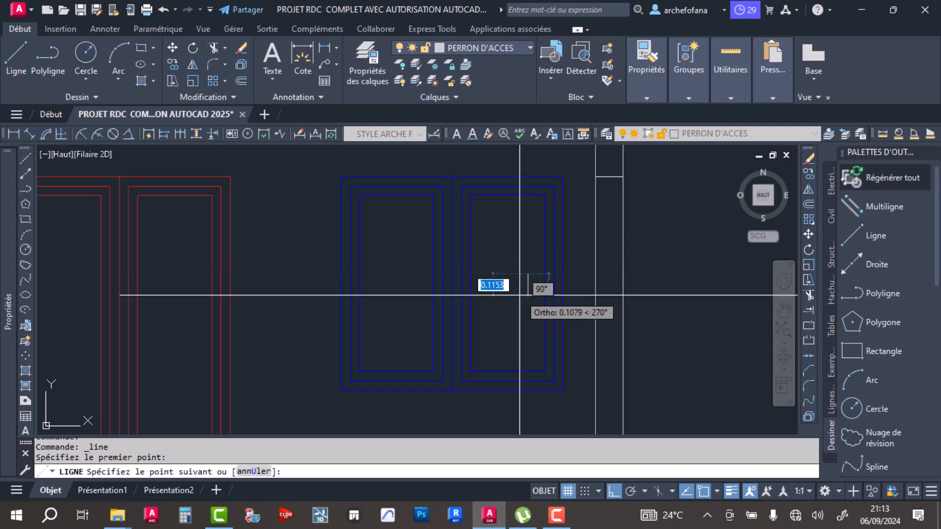
left_click(612, 491)
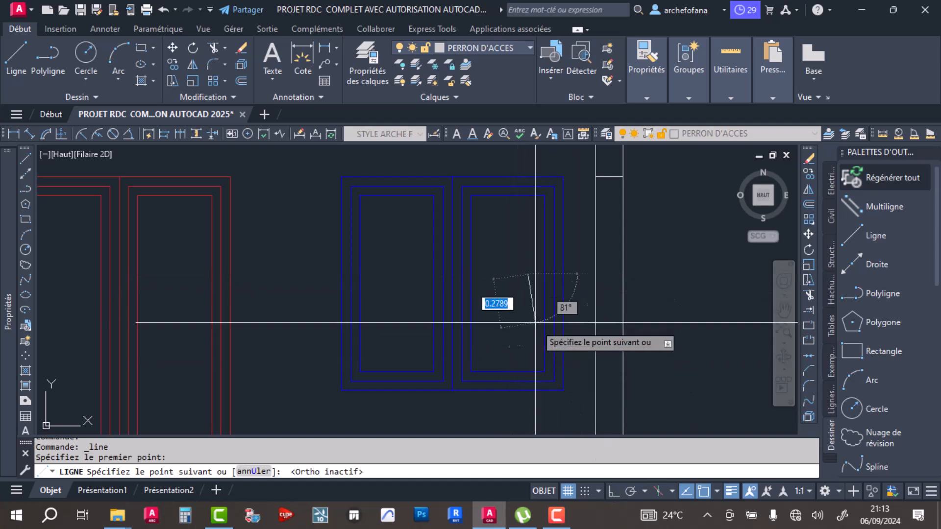
scroll(523, 287, "up", 3)
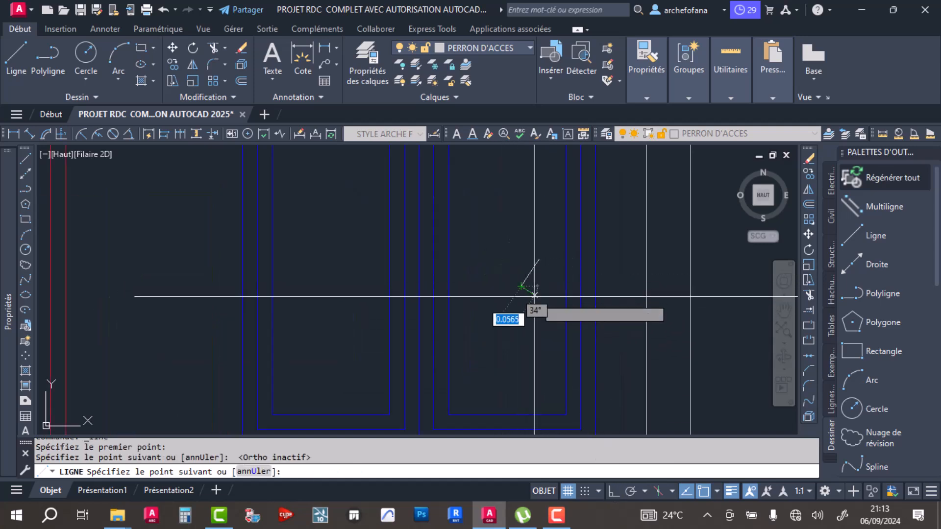
left_click(534, 296)
key("Return")
- Add a shorter parallel slanted line on each side of the first one to form a glass symbol
scroll(540, 266, "up", 4)
key("Return")
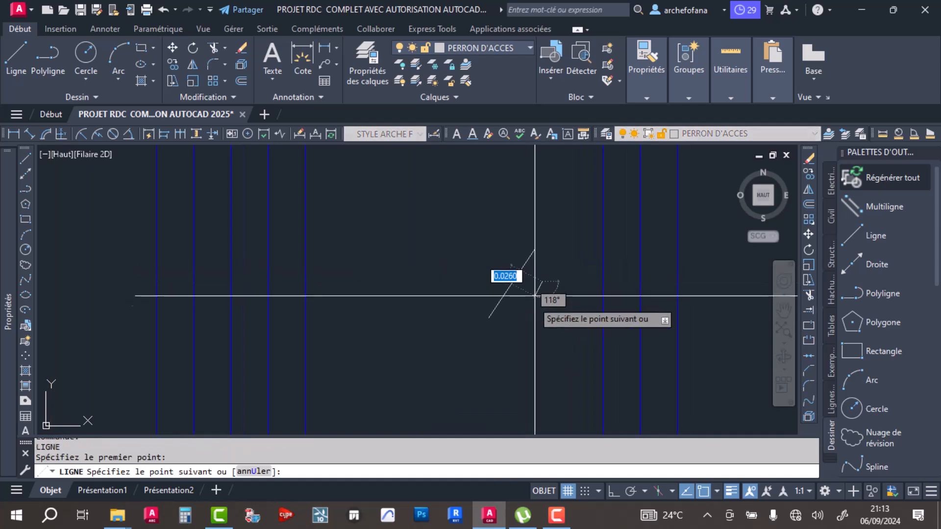
key("Return")
key("Return")
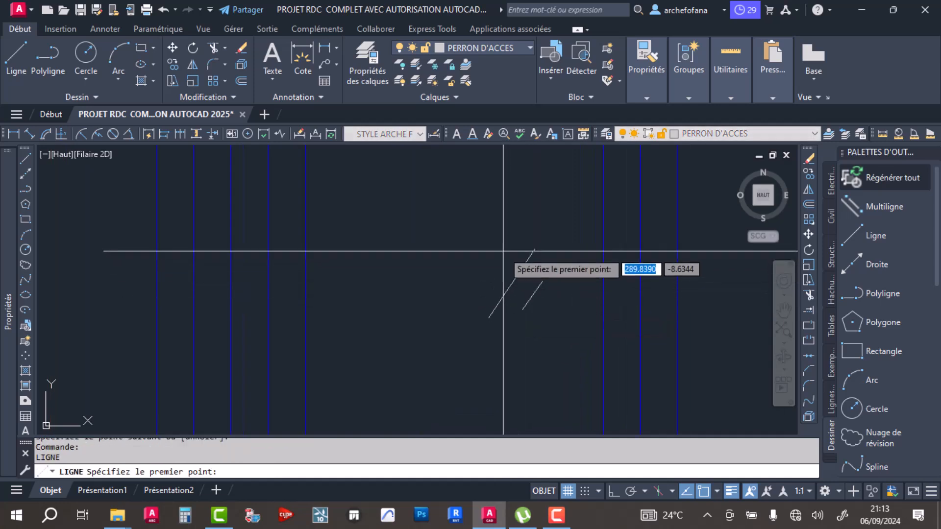
- Move the three slanted glass lines from the middle line's midpoint to the centre of the window's right pane
left_click(555, 212)
left_click(443, 365)
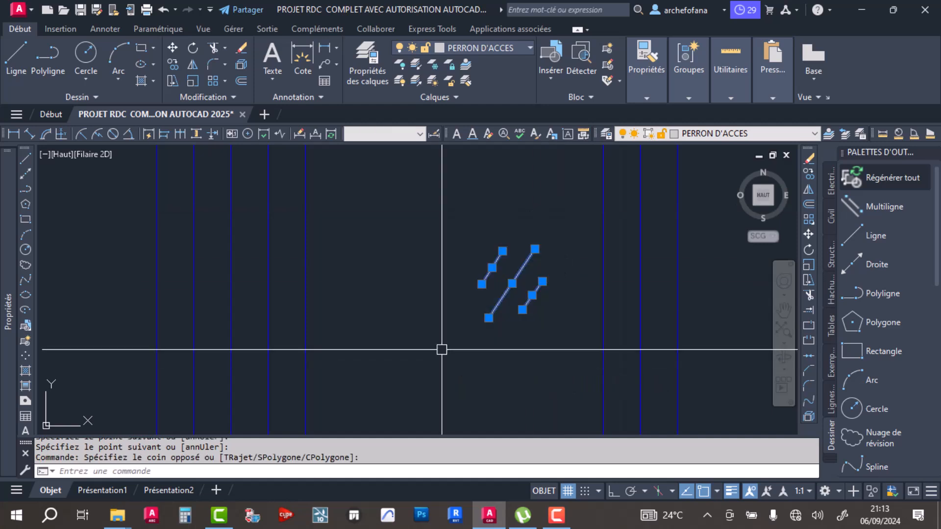
left_click(173, 47)
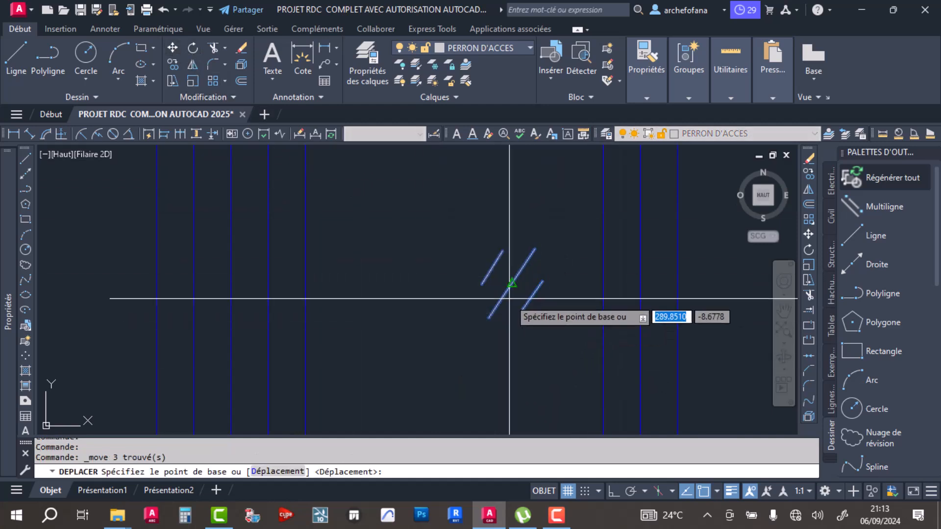
left_click(511, 283)
scroll(462, 271, "down", 4)
- Copy the three-line glass symbol into the centre of the blue window's left pane
left_click(493, 224)
left_click(434, 320)
scroll(477, 342, "down", 2)
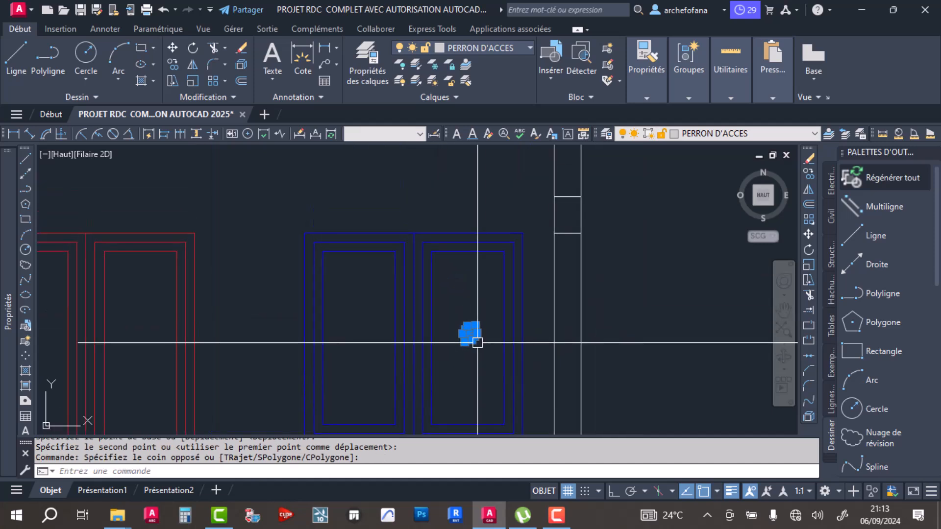
left_click(172, 64)
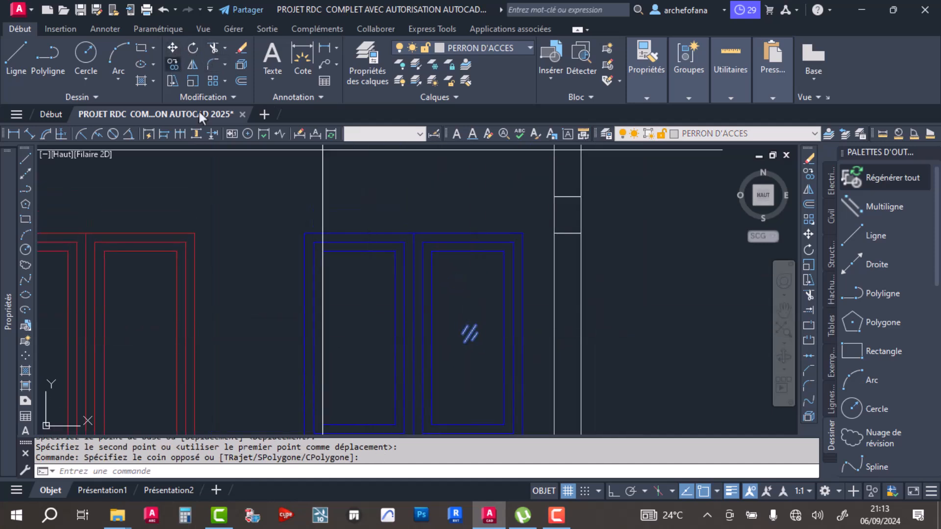
left_click(464, 332)
left_click(356, 334)
- Place further copies of the glass symbol in both leaves of each of the two red doors
middle_click_drag(239, 351, 380, 259)
left_click(271, 344)
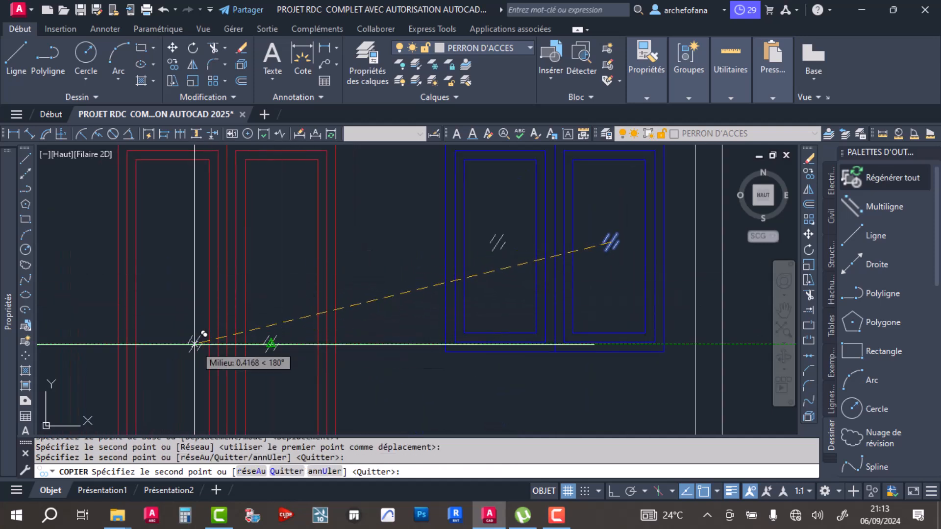
left_click(173, 344)
scroll(279, 333, "down", 6)
middle_click_drag(247, 329, 343, 318)
scroll(278, 333, "up", 4)
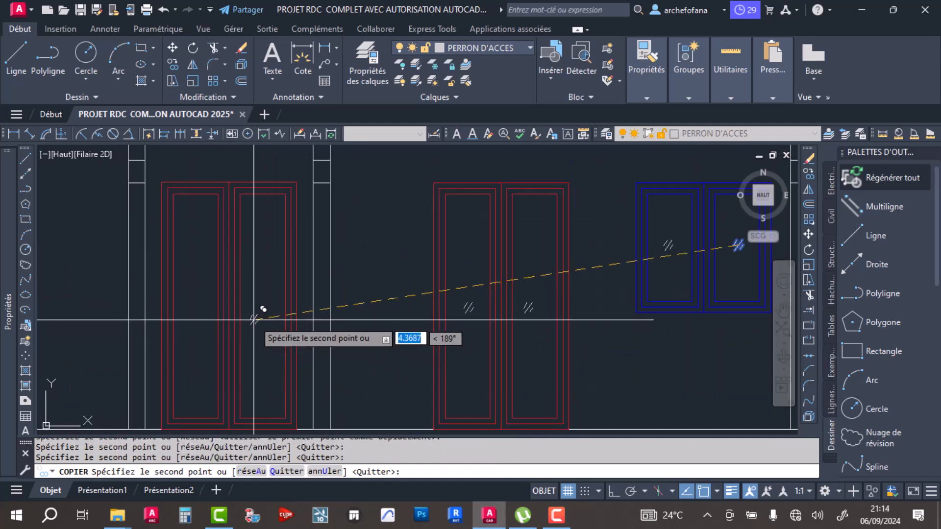
key("Return")
- Review the section's glazed doors and window and the plain door opening in the room beyond them
scroll(289, 284, "down", 6)
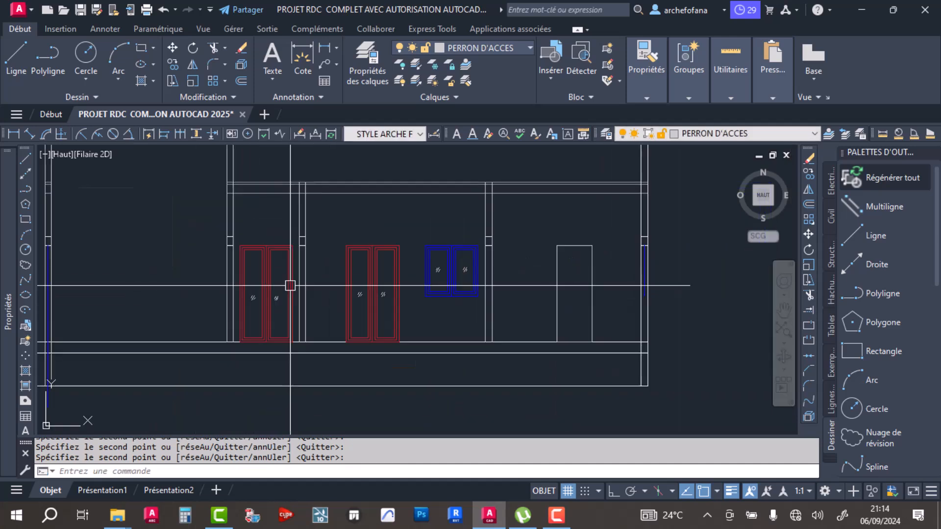
middle_click_drag(310, 238, 346, 271)
scroll(502, 298, "up", 6)
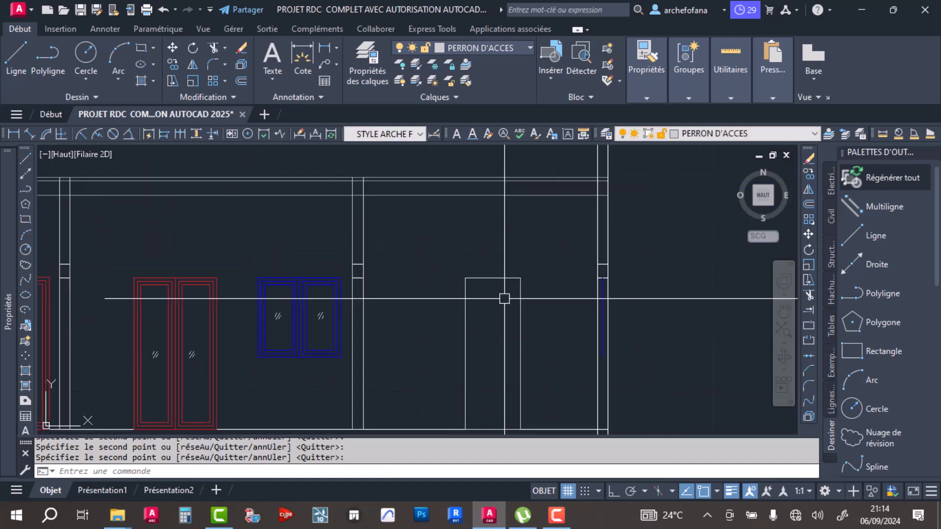
scroll(502, 298, "down", 6)
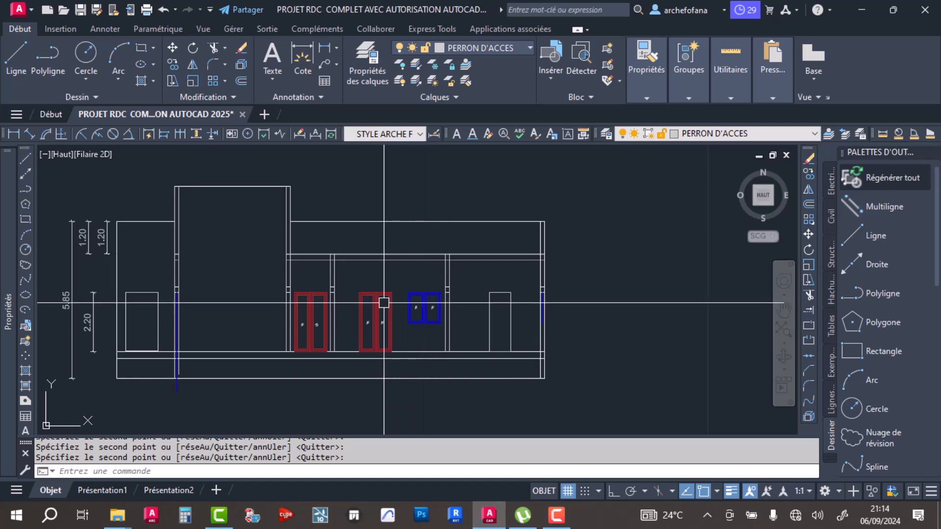
scroll(384, 303, "up", 5)
scroll(392, 279, "down", 2)
scroll(397, 264, "up", 3)
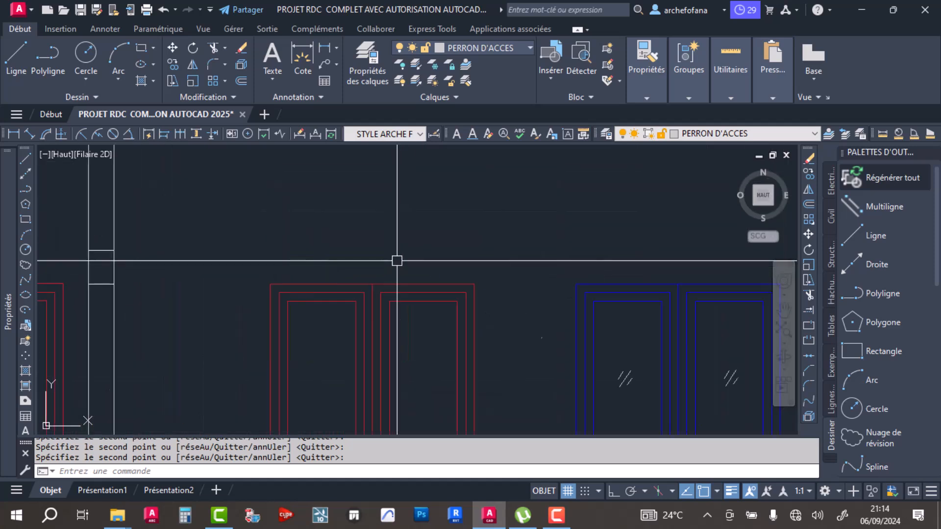
scroll(397, 261, "down", 5)
middle_click_drag(581, 277, 506, 274)
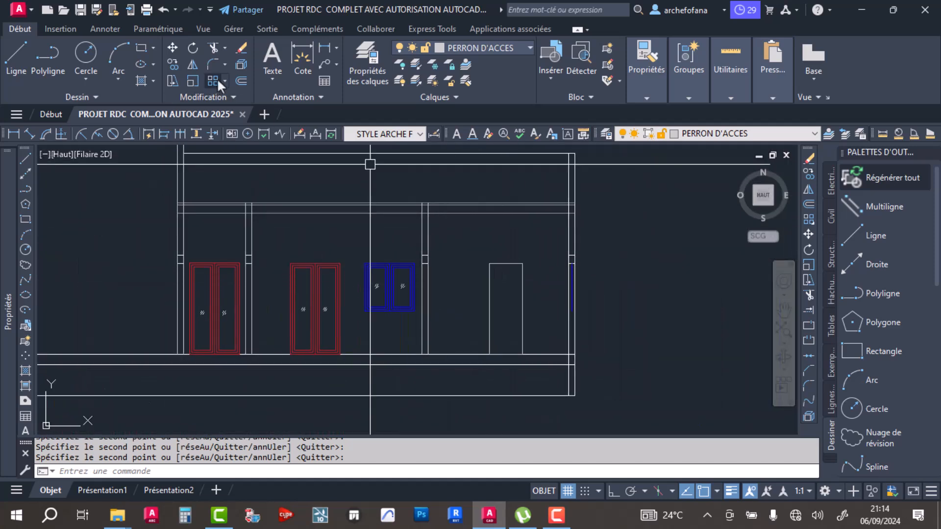
- Offset the plain white door opening's outline inward twice at a distance of 0.05 to form nested frames
left_click(240, 81)
scroll(521, 299, "up", 5)
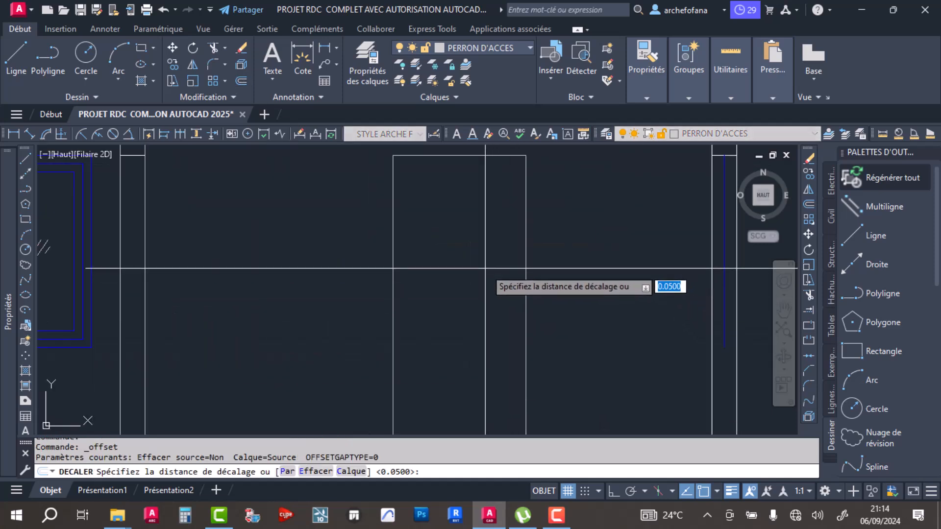
key("Return")
left_click(524, 257)
left_click(520, 260)
left_click(517, 266)
left_click(486, 286)
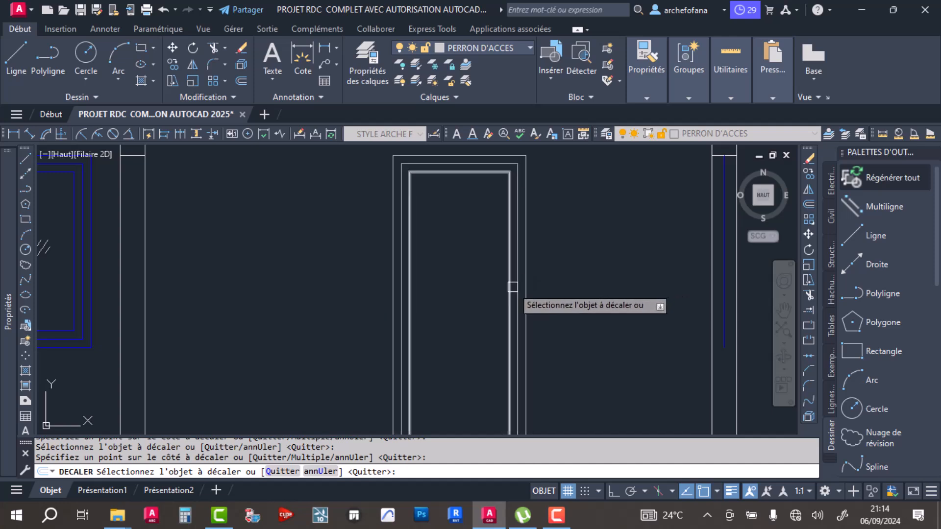
key("Return")
scroll(439, 278, "down", 4)
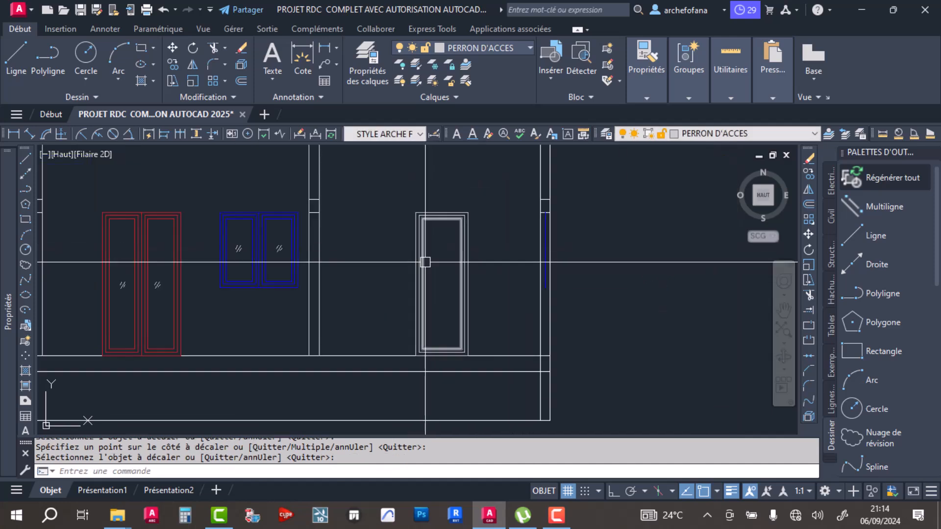
- Match the white door's nested frames to the properties of the red double door's frame
left_click(646, 97)
left_click(653, 127)
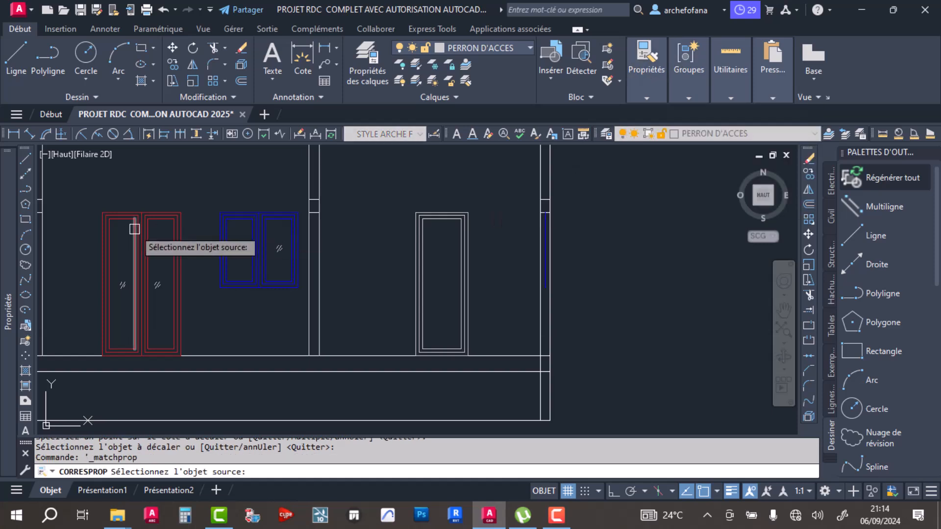
left_click(134, 237)
left_click(487, 198)
left_click(429, 237)
key("Return")
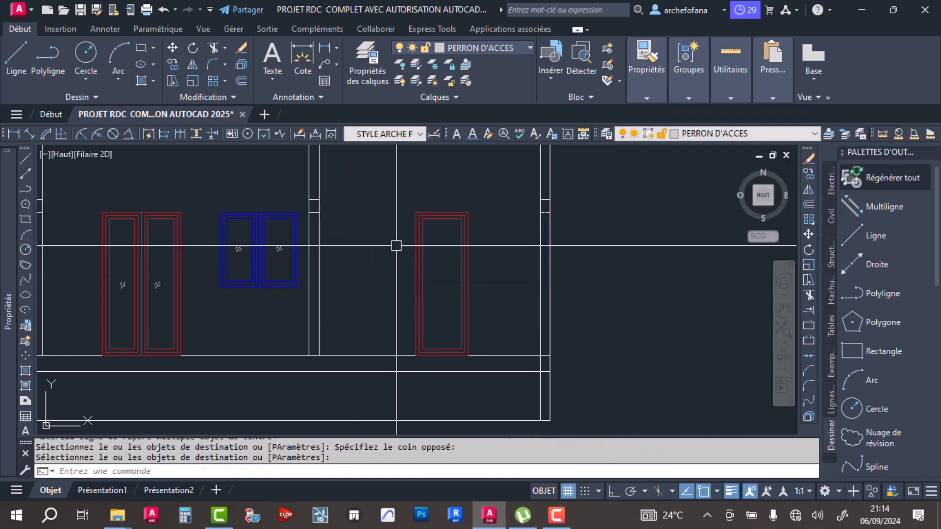
left_click(424, 216)
left_click(491, 178)
left_click(407, 275)
scroll(274, 218, "down", 2)
scroll(288, 207, "down", 3)
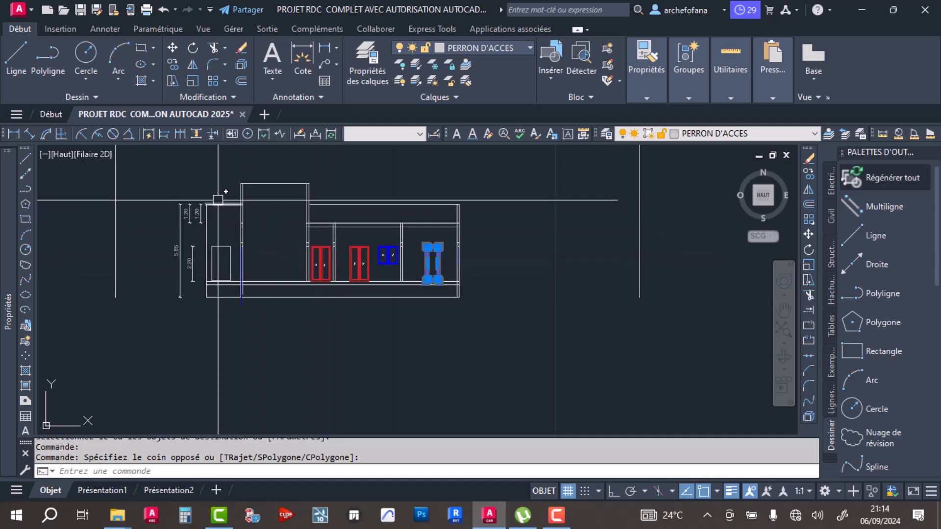
key("Escape")
left_click(202, 185)
left_click(168, 297)
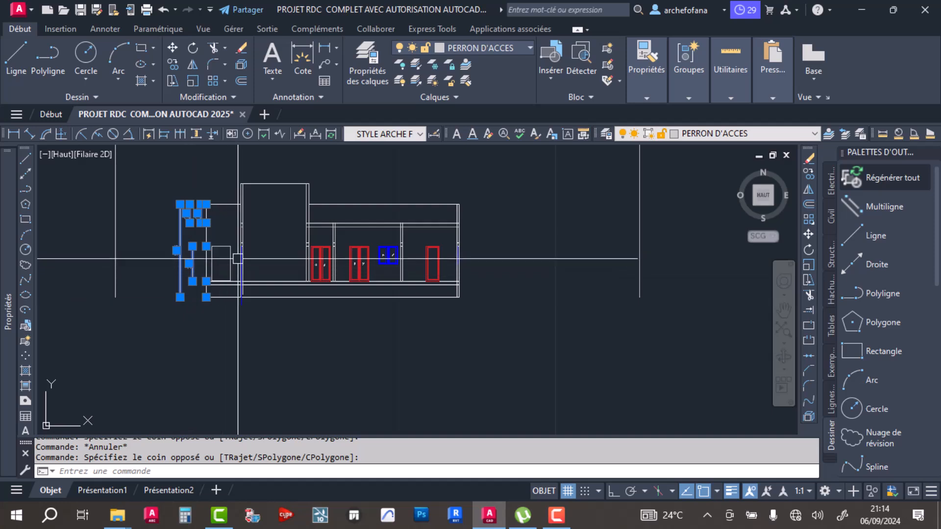
key("Escape")
- Offset the lintel's underside line in the wall with the blue window line downward by a distance of 1 to form the sill
scroll(268, 260, "up", 3)
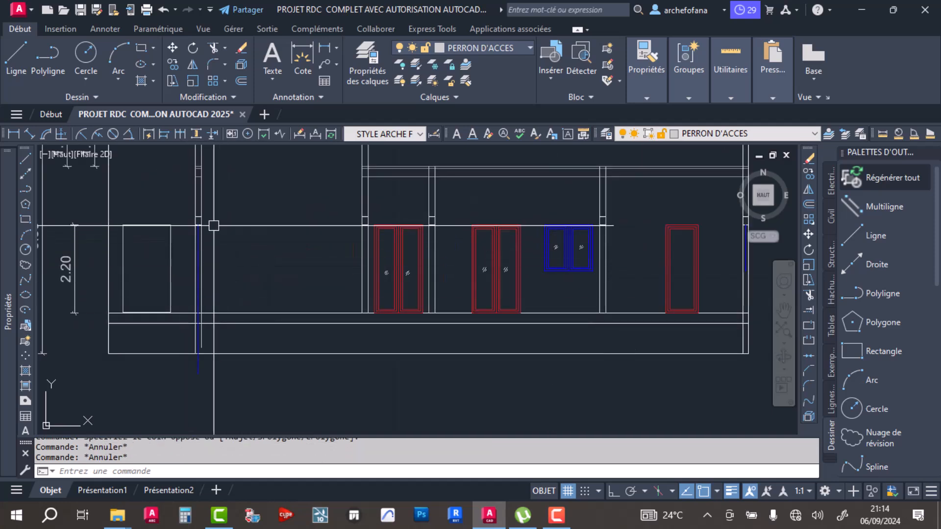
scroll(213, 225, "up", 3)
left_click(241, 80)
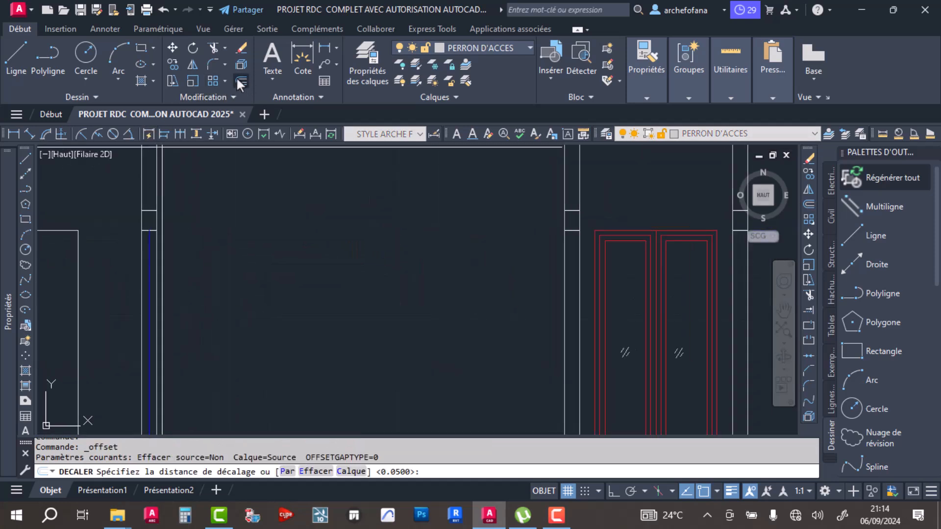
scroll(331, 248, "down", 6)
middle_click_drag(336, 225, 399, 368)
middle_click_drag(364, 203, 366, 213)
scroll(372, 215, "up", 6)
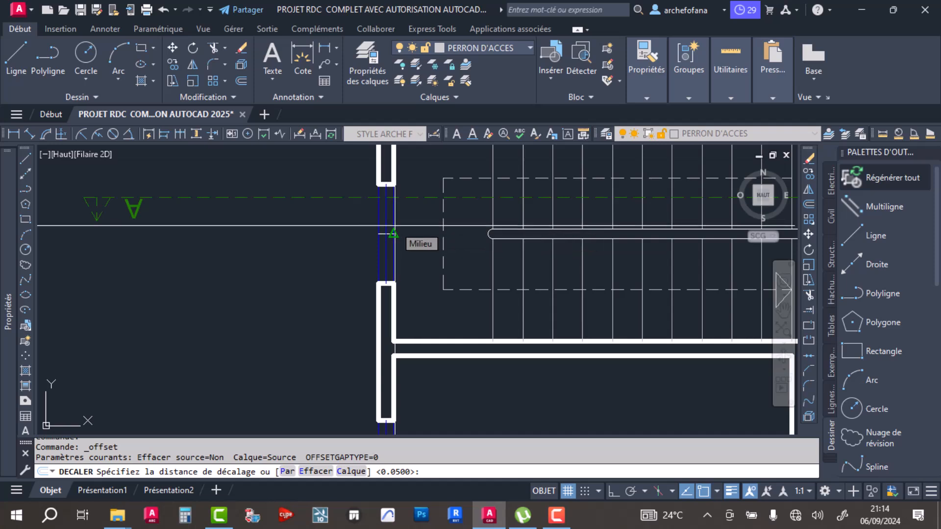
scroll(382, 226, "down", 2)
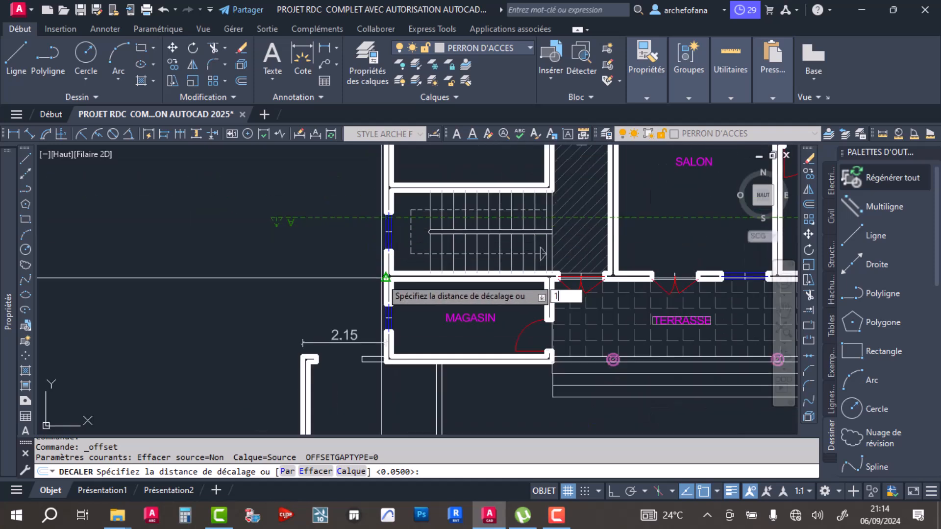
key("Return")
middle_click_drag(392, 362, 383, 173)
scroll(382, 172, "down", 2)
scroll(376, 321, "up", 7)
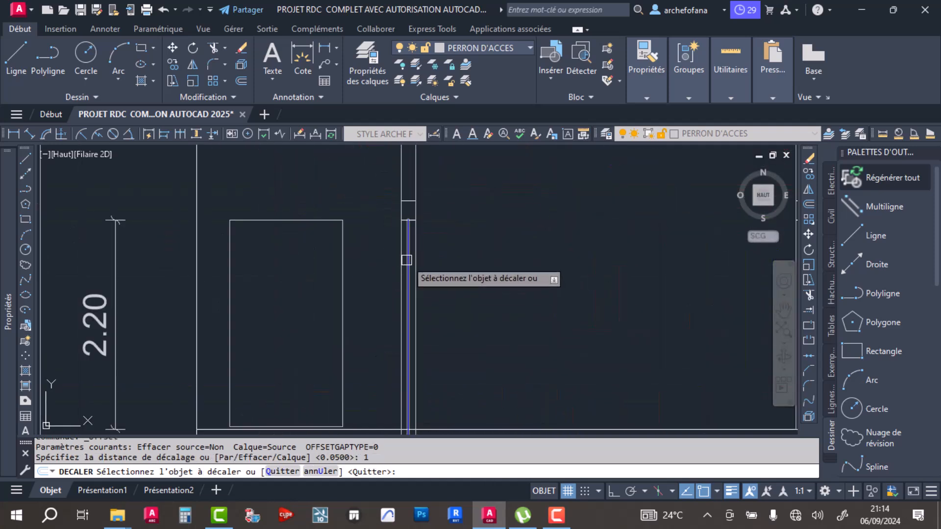
scroll(412, 229, "up", 4)
left_click(412, 205)
left_click(485, 293)
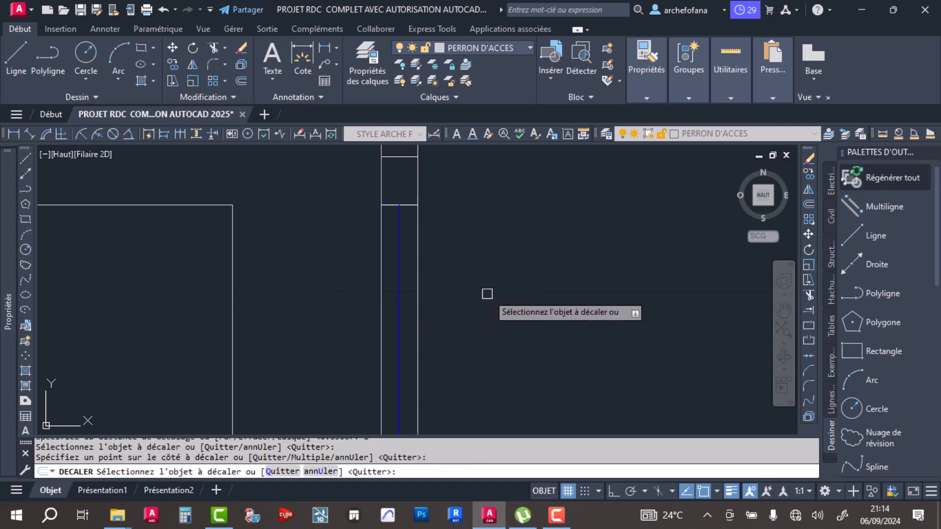
key("Return")
- Trim the part of the blue window line that extends below the sill line
scroll(487, 269, "down", 4)
scroll(407, 284, "up", 5)
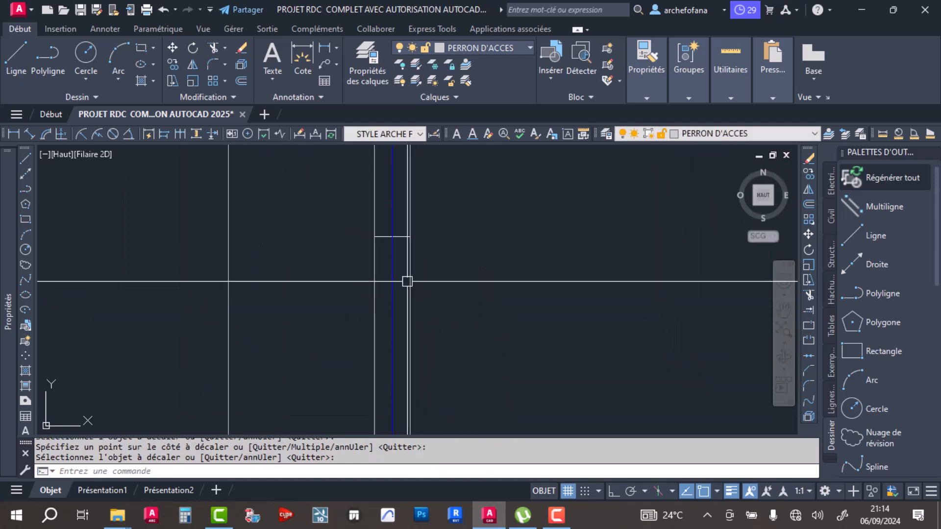
key("Return")
left_click(392, 237)
left_click(392, 308)
key("Return")
- Trim both wall face lines between the lintel and the sill to open the wall around the blue window line
scroll(436, 267, "down", 6)
middle_click_drag(456, 263, 361, 289)
scroll(365, 291, "up", 5)
key("Return")
left_click(292, 249)
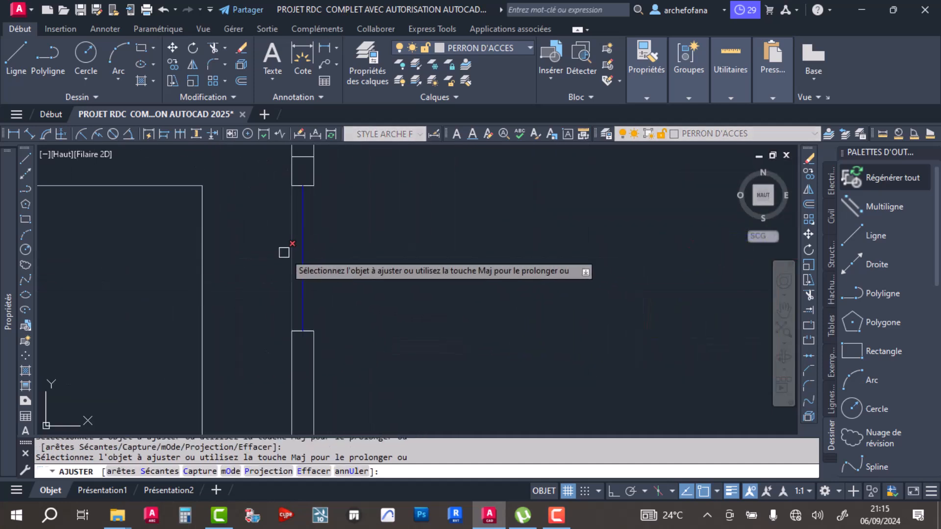
key("Return")
- Trim both wall lines below the lintel in the wall just left of the first red double door
scroll(371, 223, "down", 6)
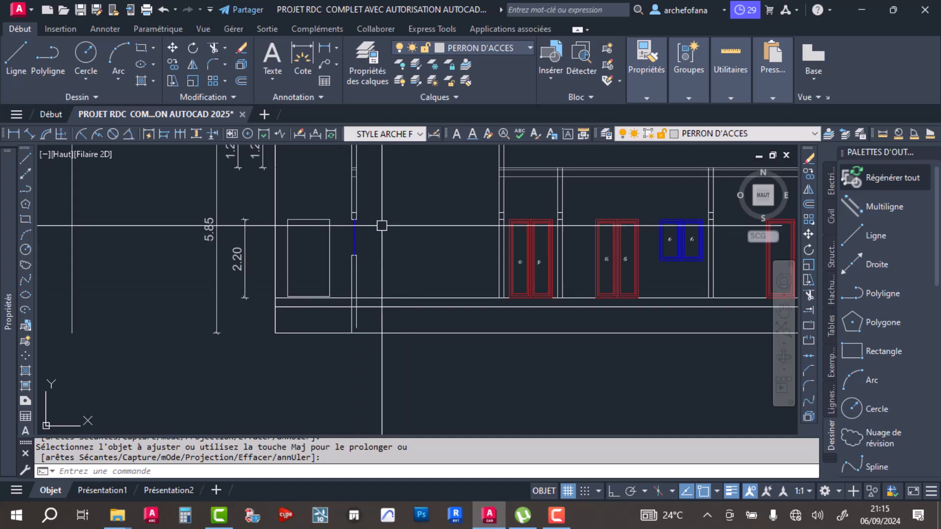
scroll(362, 229, "down", 2)
scroll(336, 256, "down", 2)
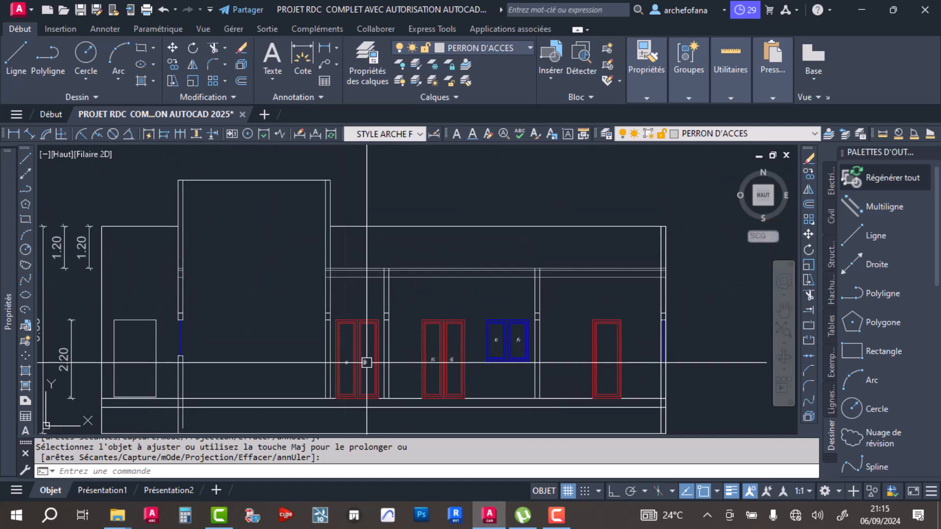
scroll(321, 357, "up", 4)
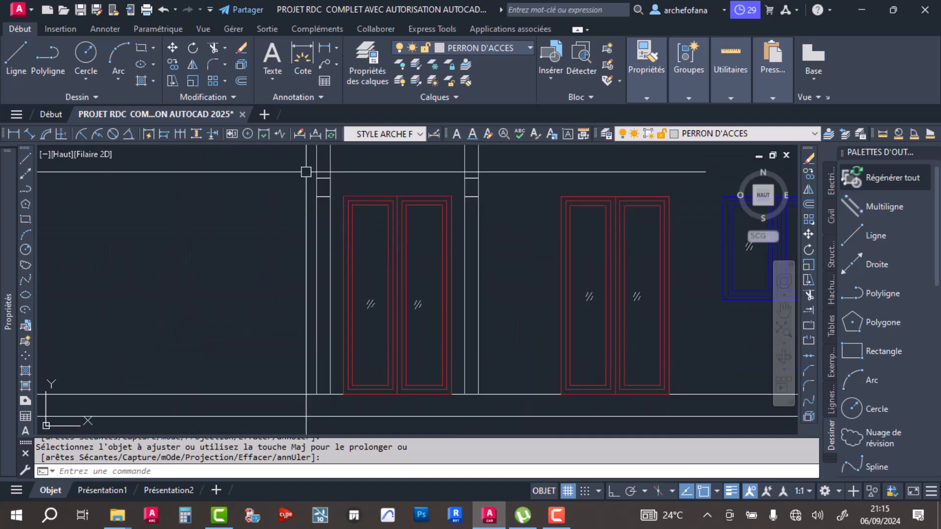
left_click(213, 46)
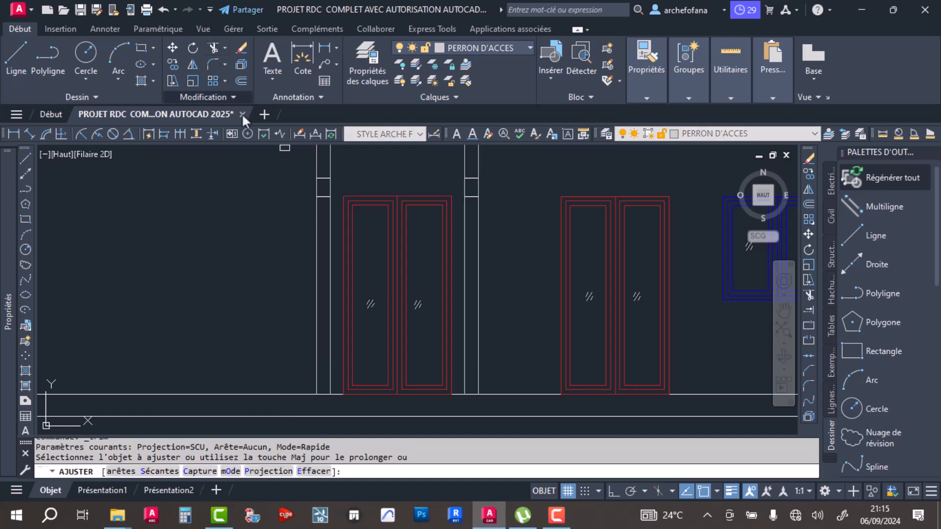
left_click(330, 279)
key("Escape")
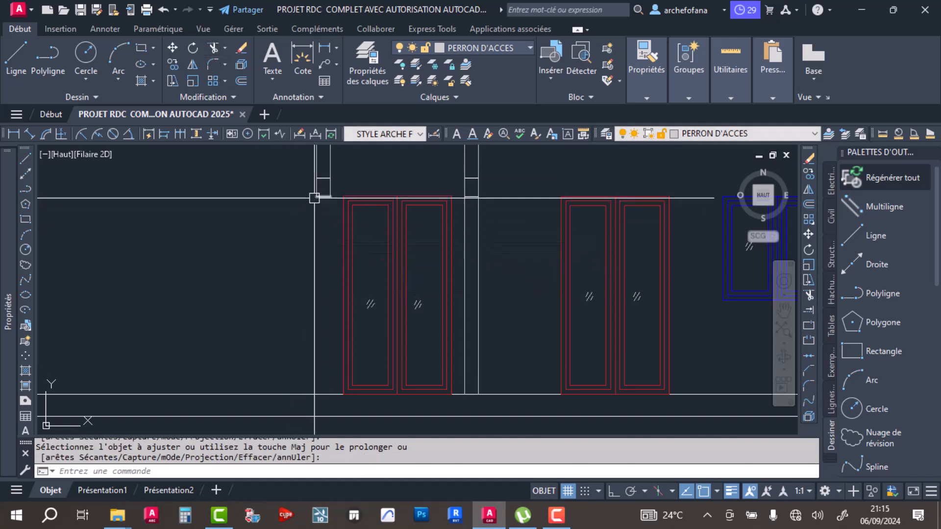
- Move the two lintel lines beside the first red double door straight up the wall with Ortho on
scroll(303, 198, "down", 4)
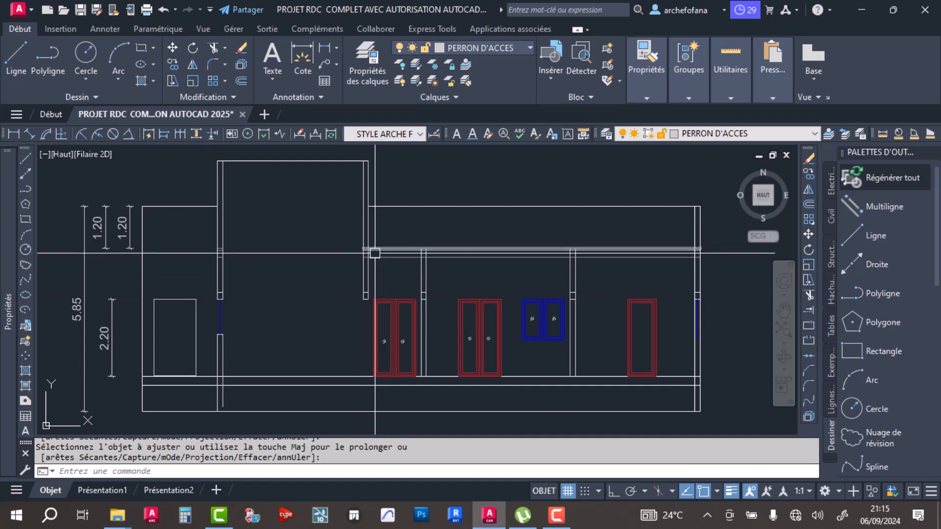
scroll(365, 295, "up", 4)
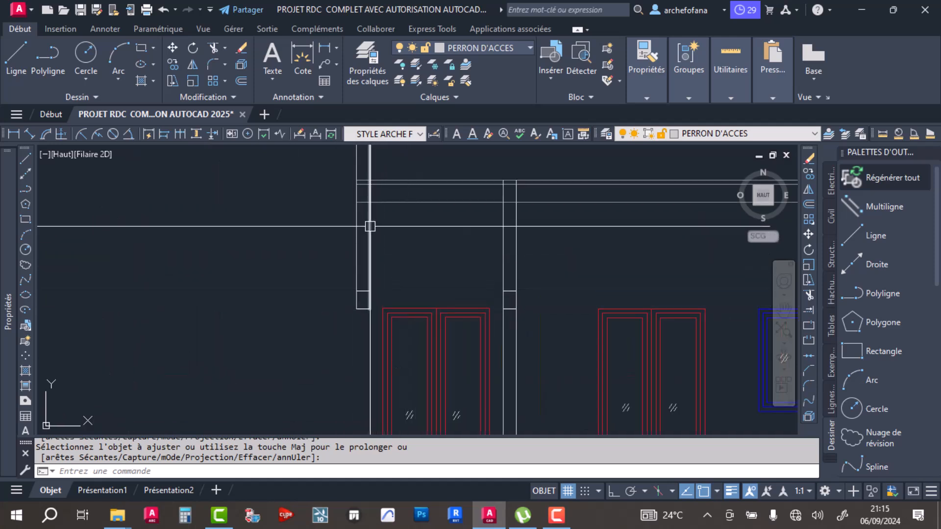
left_click(332, 274)
left_click(377, 338)
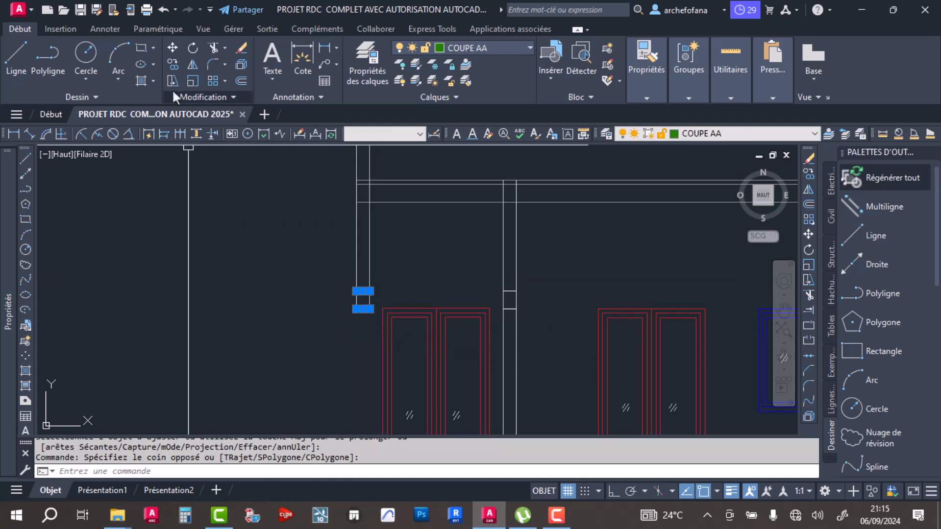
left_click(172, 48)
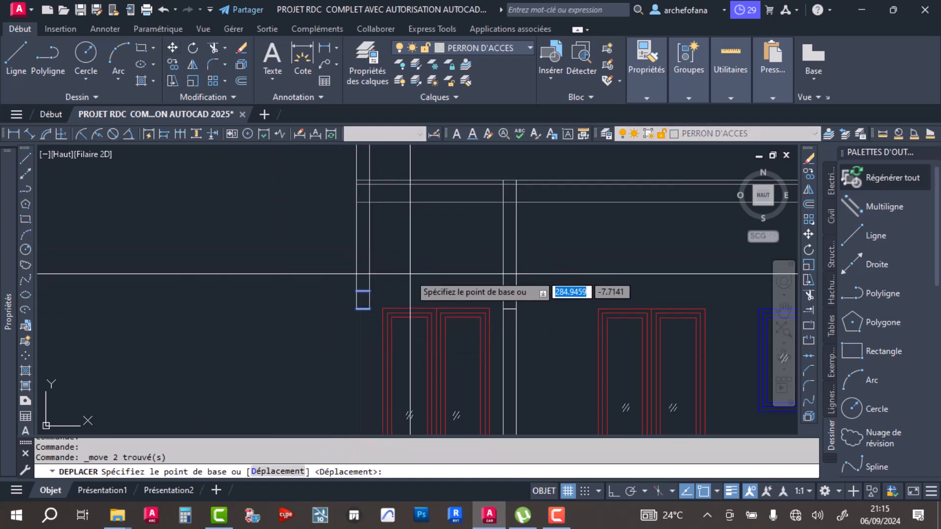
left_click(363, 309)
scroll(378, 267, "up", 2)
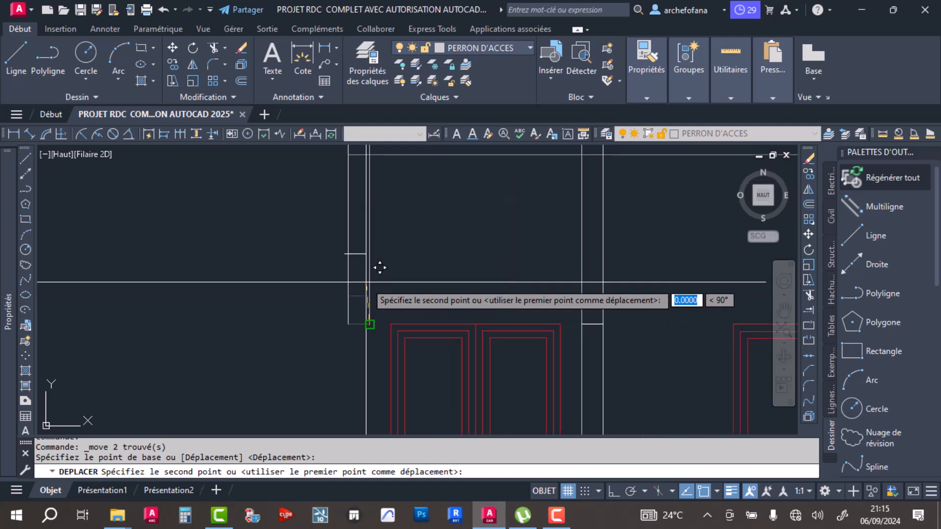
left_click(613, 491)
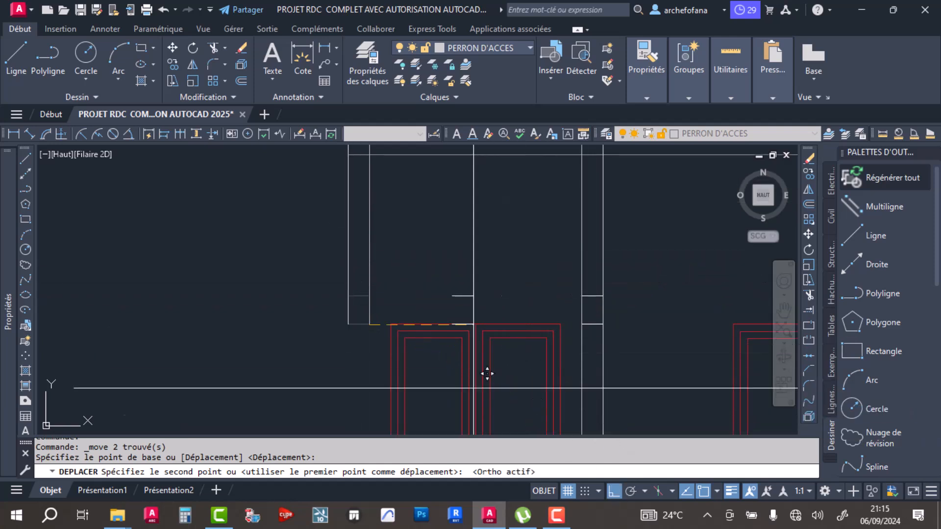
key("Escape")
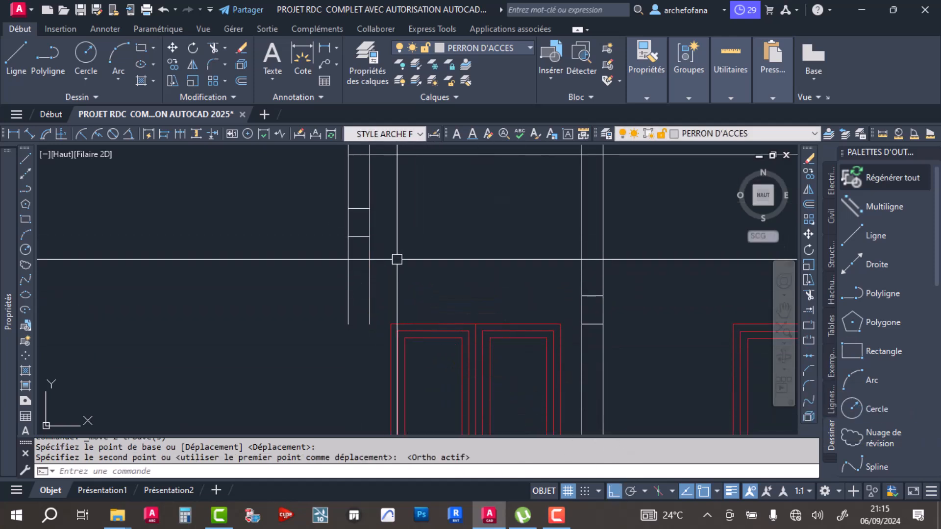
- Move the two lintel lines beside the first red double door up so the upper one meets the slab's lowest line
scroll(393, 264, "down", 2)
middle_click_drag(384, 267, 322, 228)
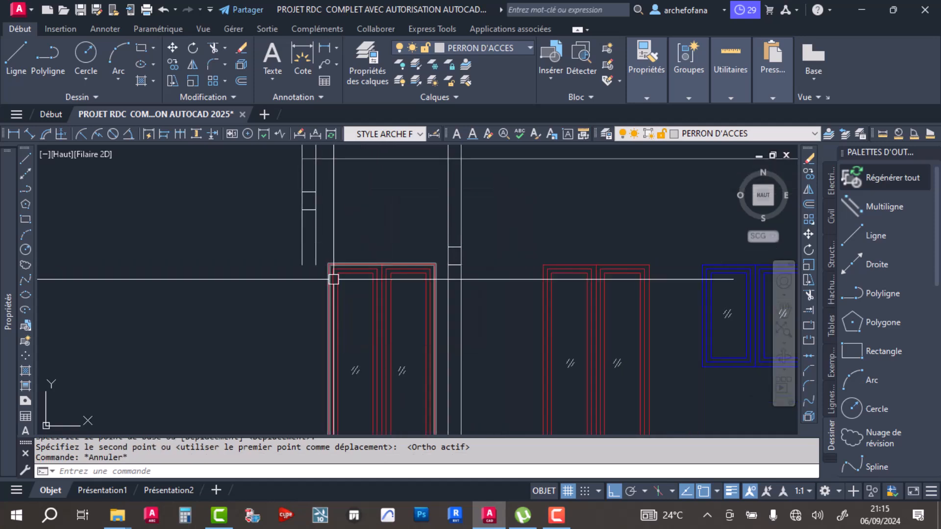
scroll(343, 257, "down", 2)
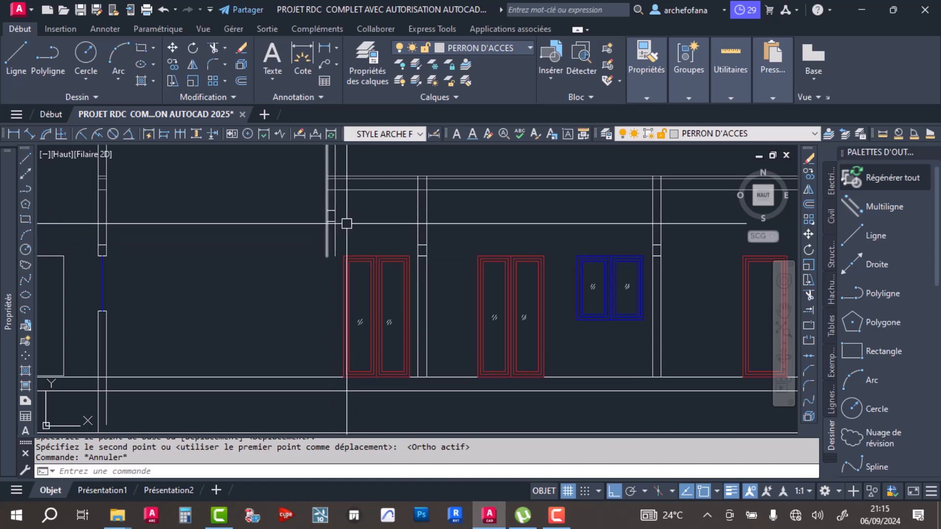
scroll(334, 183, "up", 2)
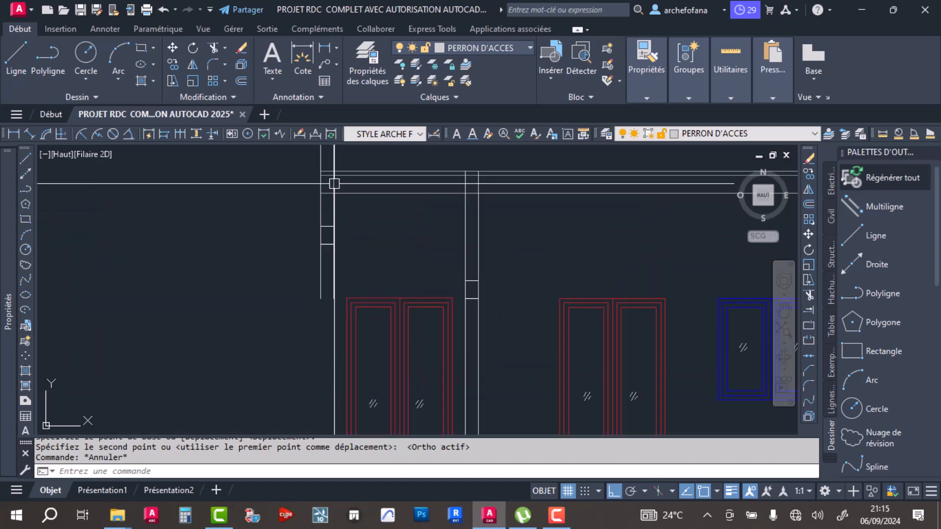
left_click(293, 204)
left_click(343, 260)
left_click(171, 48)
scroll(353, 184, "up", 4)
left_click(305, 288)
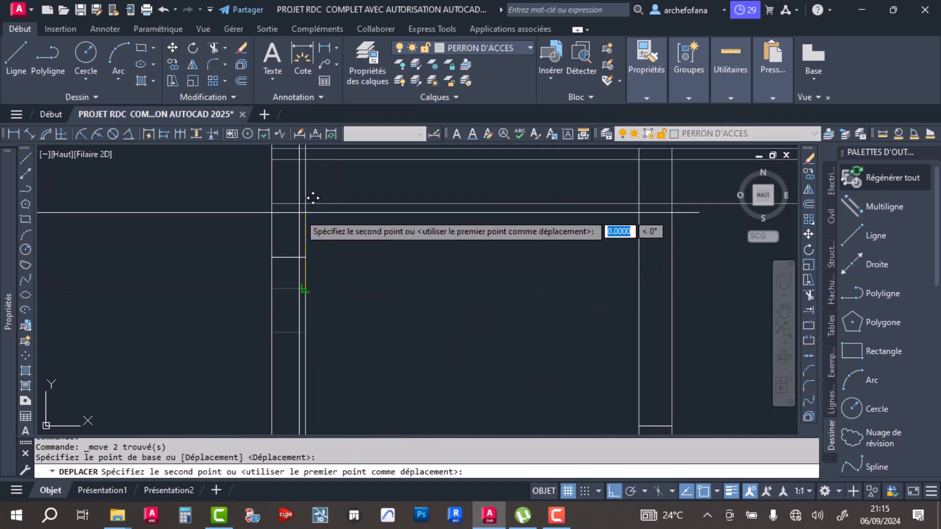
left_click(305, 203)
- Trim the two wall line ends hanging below the raised lintel beside the first red double door
scroll(352, 293, "down", 3)
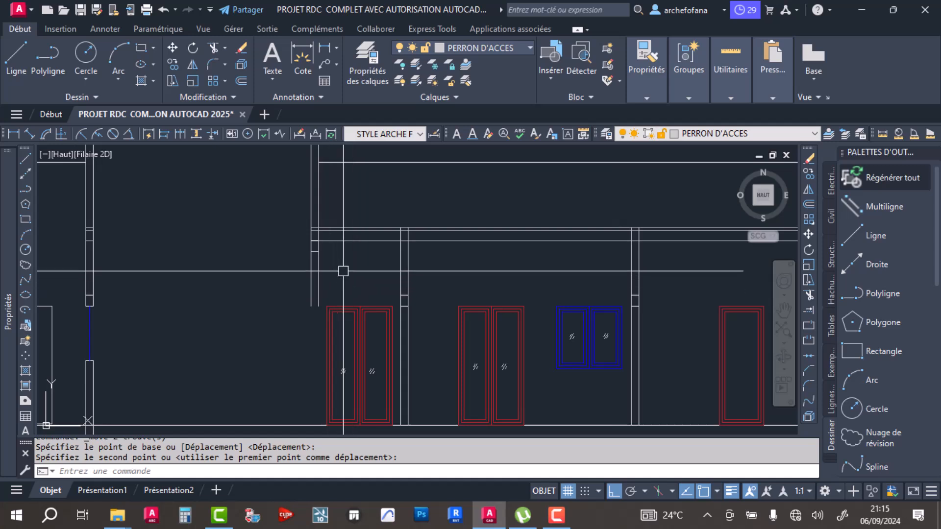
left_click(218, 55)
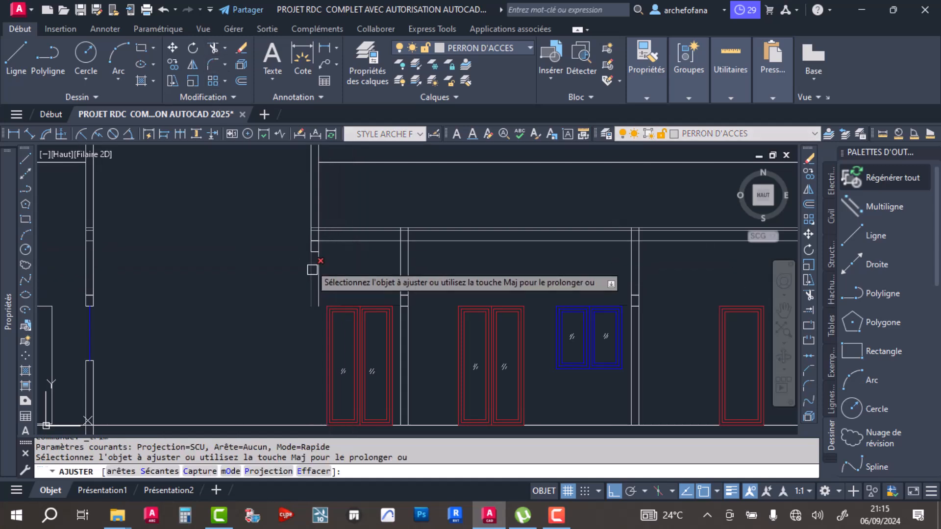
key("Return")
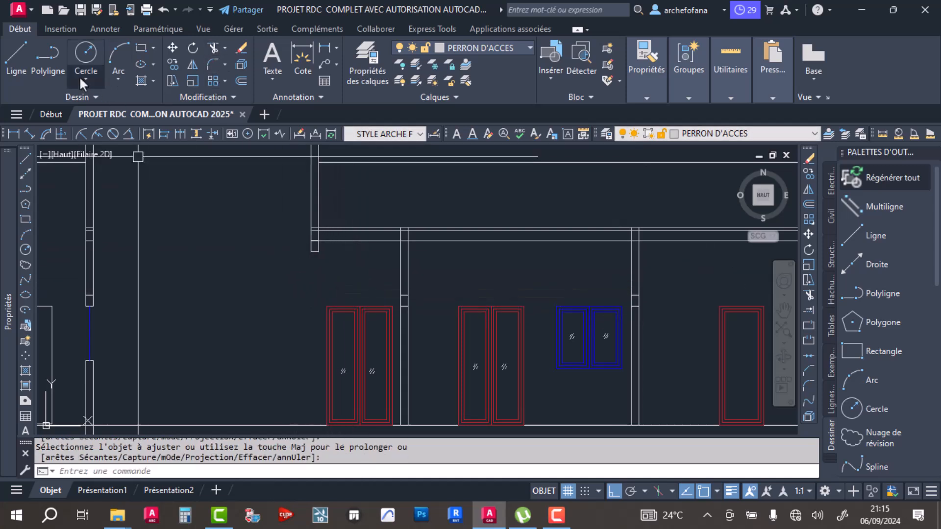
left_click(16, 55)
left_click(304, 252)
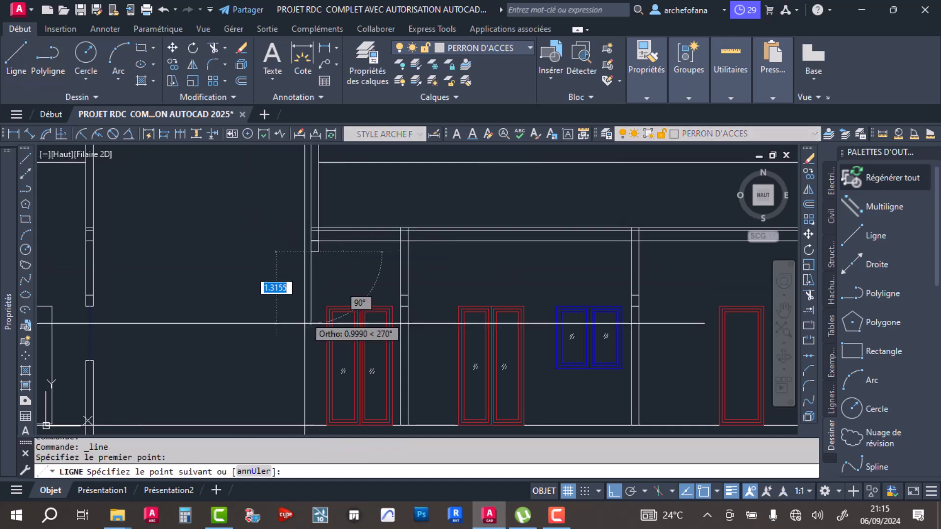
key("Escape")
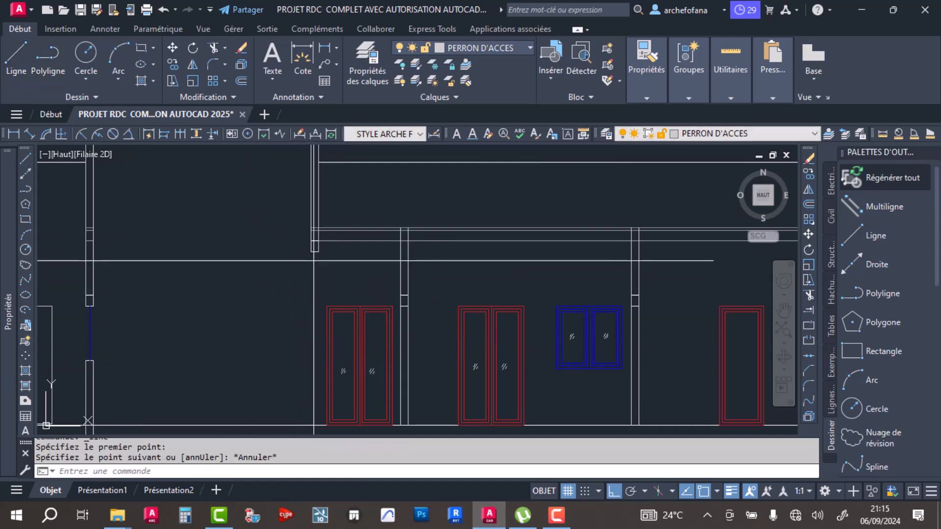
- Draw a vertical line from the raised lintel's lower corner beside the first red double door straight down to the floor line
key("Return")
scroll(317, 255, "up", 3)
left_click(317, 246)
scroll(318, 309, "down", 4)
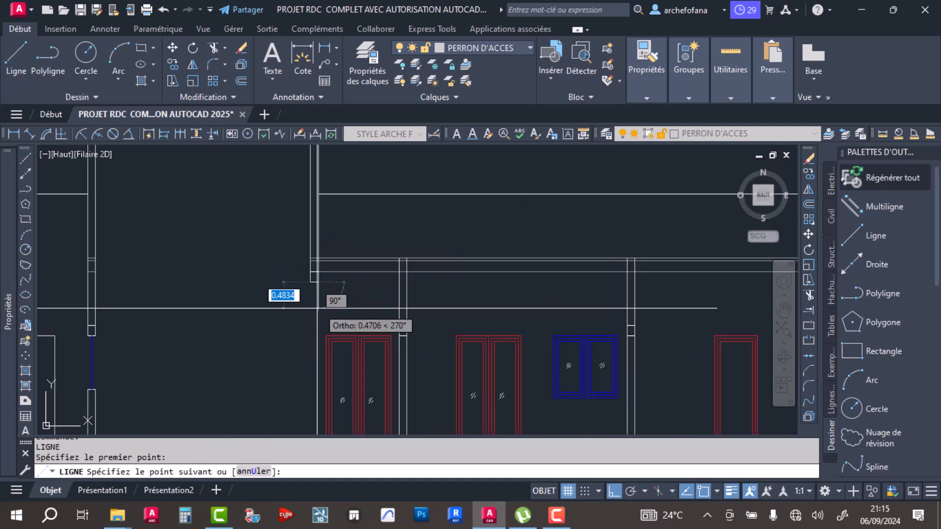
middle_click_drag(310, 323, 309, 221)
scroll(307, 352, "up", 5)
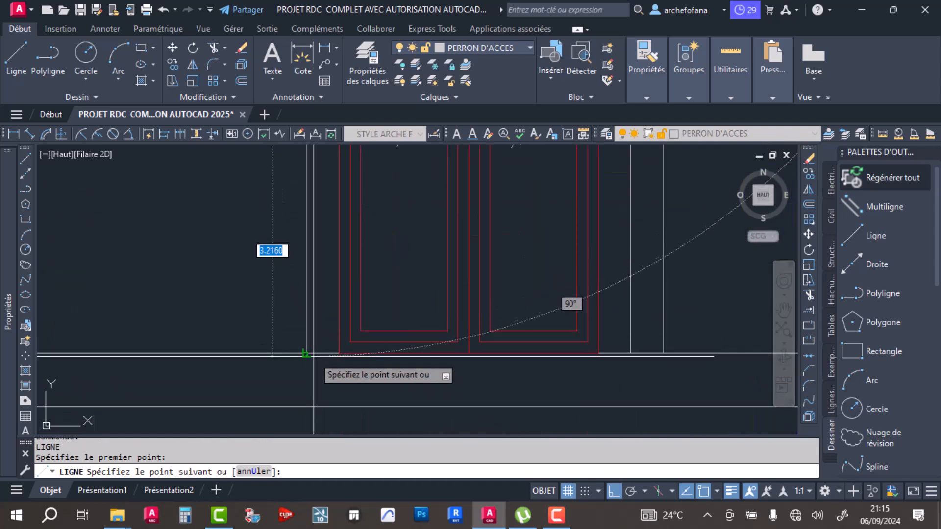
left_click(305, 352)
key("Return")
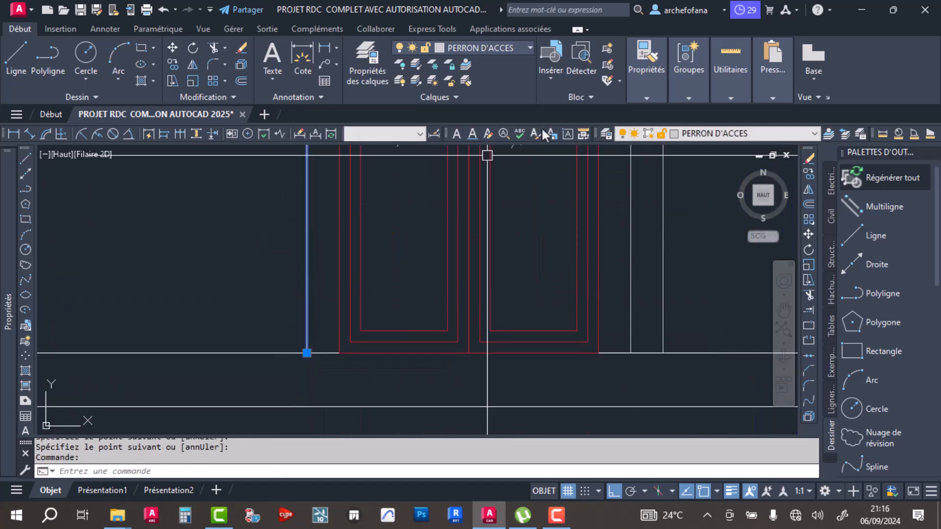
- Set the colour of the new vertical line beside the first red double door to grey 99,100,102
left_click(651, 88)
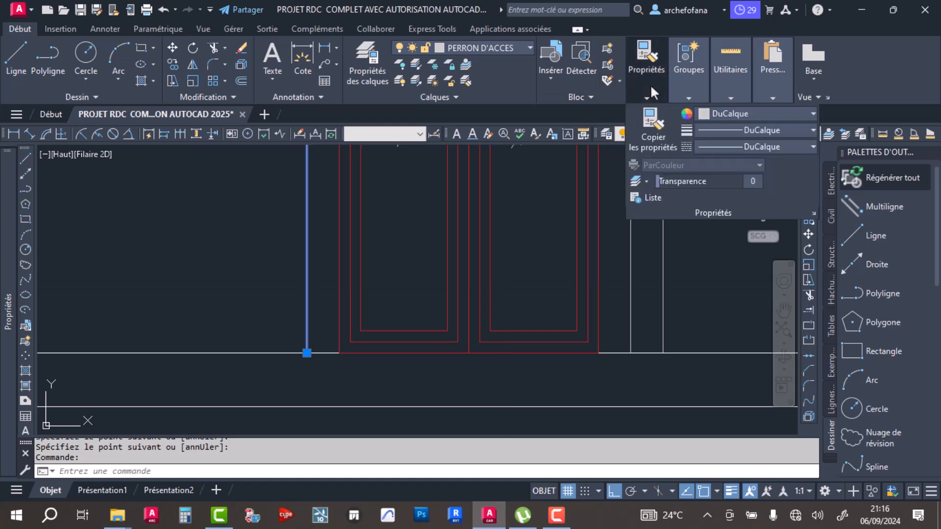
left_click(720, 116)
key("Escape")
key("Escape")
scroll(254, 233, "down", 5)
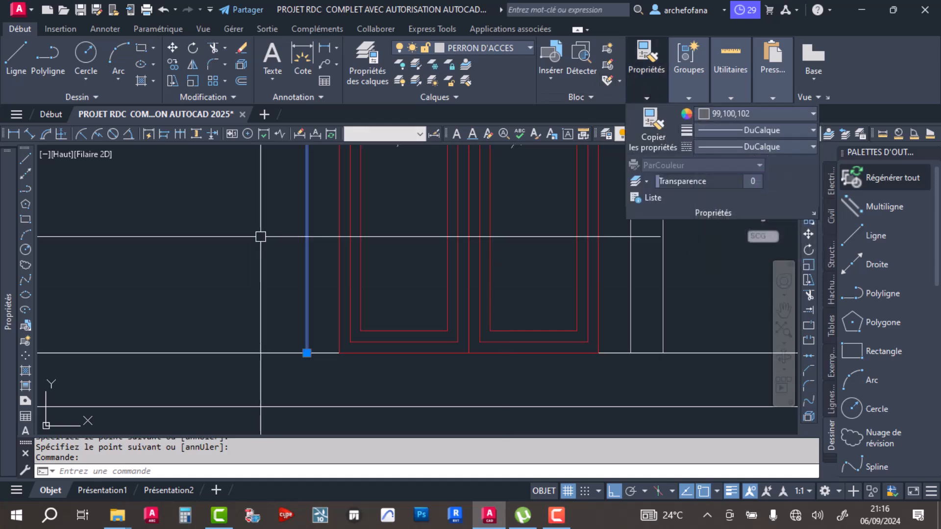
- Draw a horizontal line between the inner faces of the taller volume's two walls, level with the slab's top line
scroll(353, 227, "down", 2)
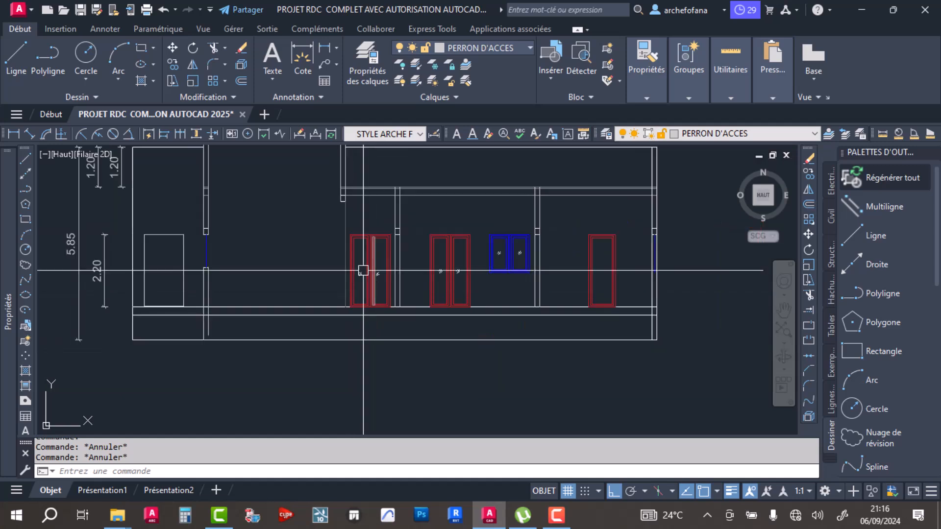
middle_click_drag(275, 275, 304, 349)
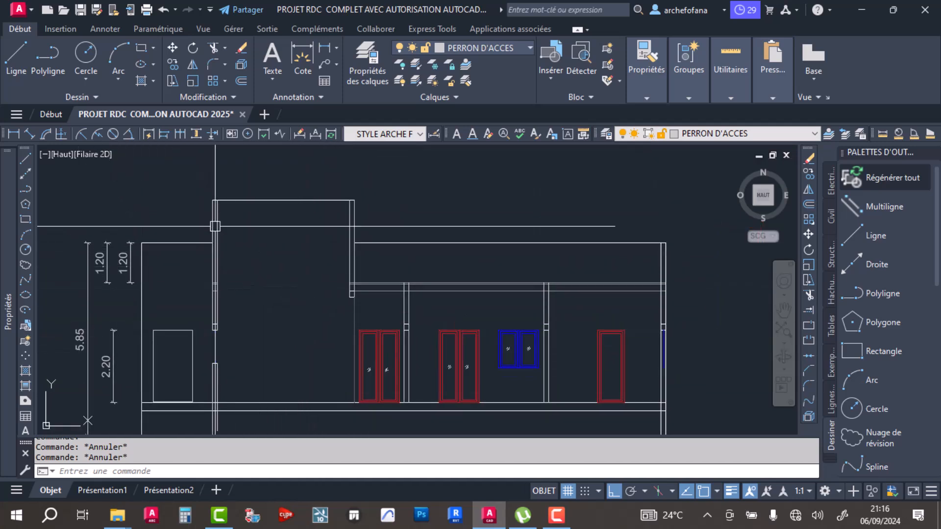
left_click(14, 57)
scroll(230, 284, "up", 5)
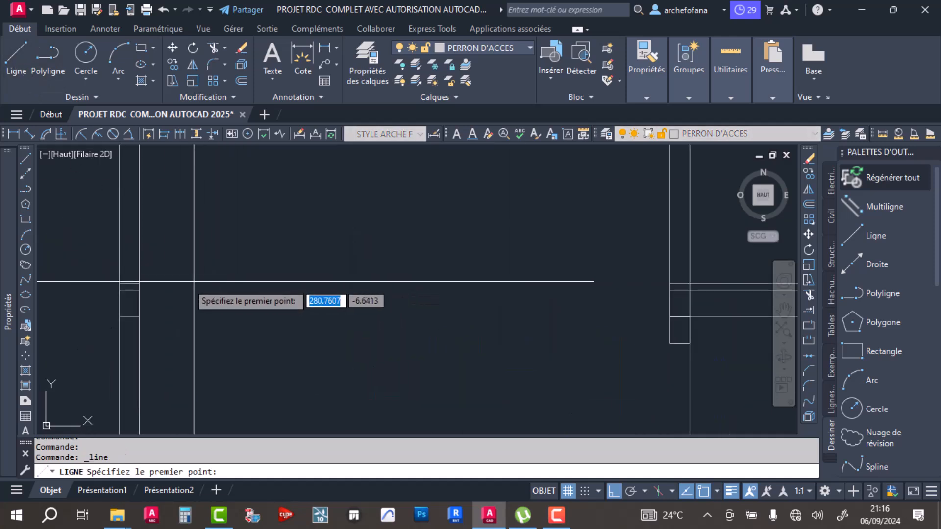
left_click(138, 284)
left_click(669, 283)
key("Return")
scroll(542, 258, "down", 3)
- Set the colour of the horizontal line across the taller volume to grey 99,100,102 and save the drawing
left_click(500, 251)
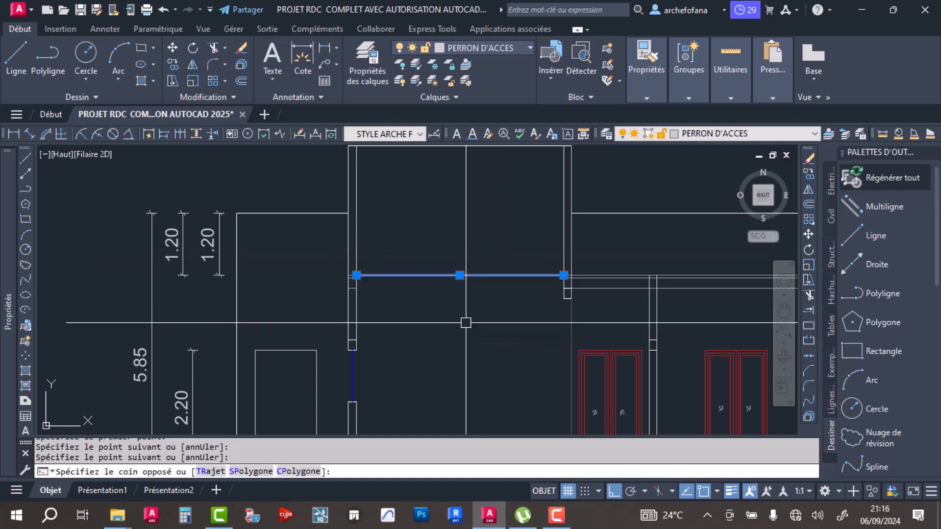
left_click(466, 319)
left_click(653, 98)
left_click(710, 116)
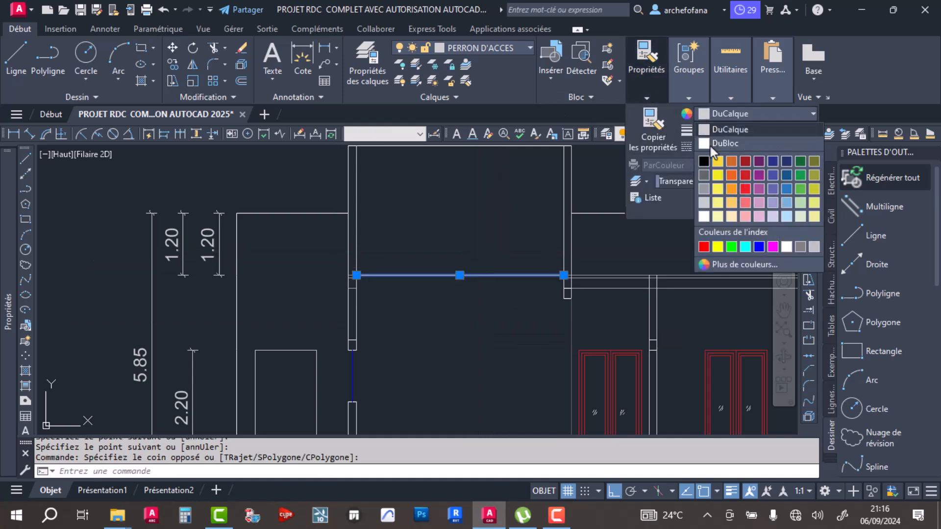
left_click(704, 177)
key("ctrl+z")
key("ctrl+z")
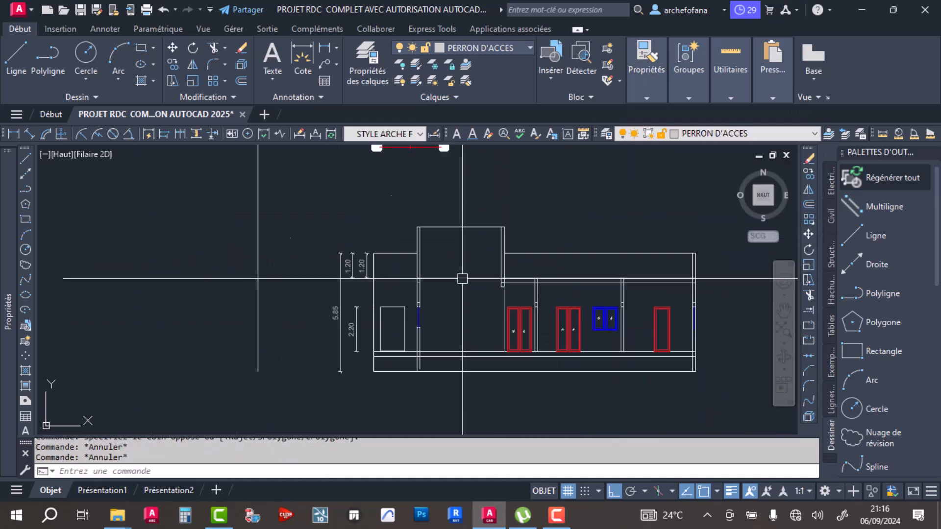
middle_click_drag(462, 281, 384, 281)
key("ctrl+s")
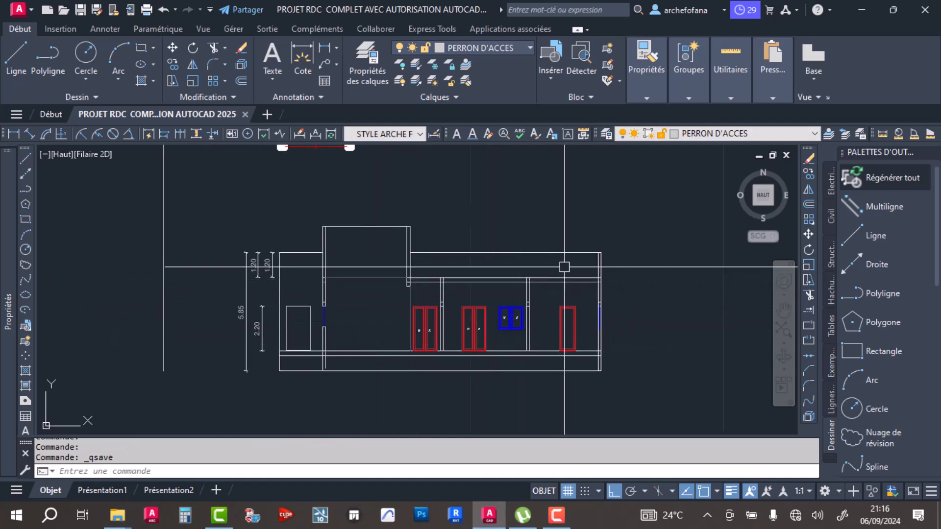
- Set the Hatch command's defaults to the SOLID pattern in grey 147,149,152, leaving all areas unfilled
scroll(514, 267, "up", 5)
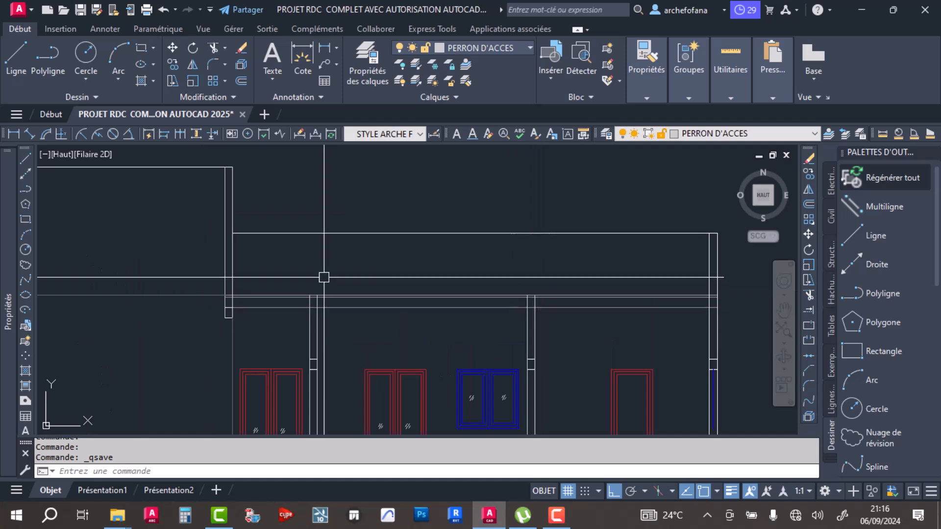
middle_click_drag(315, 275, 420, 238)
left_click(141, 80)
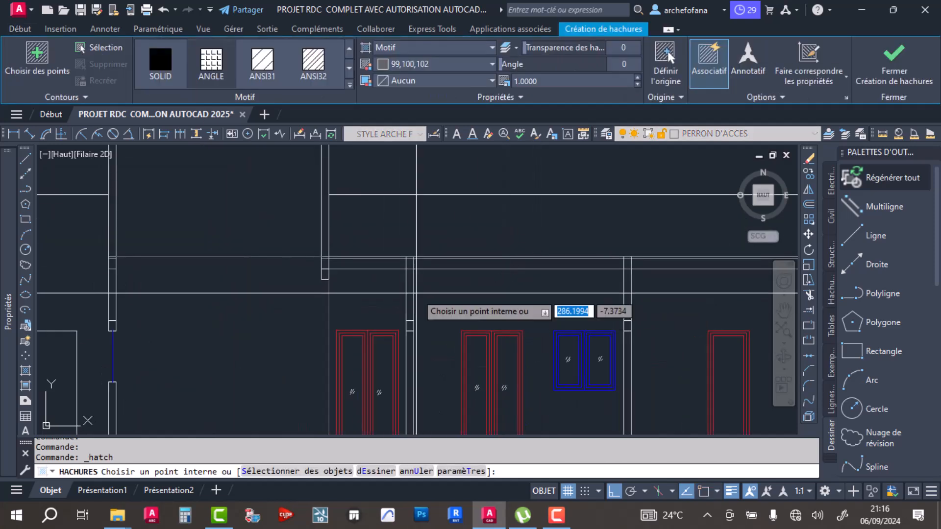
left_click(161, 60)
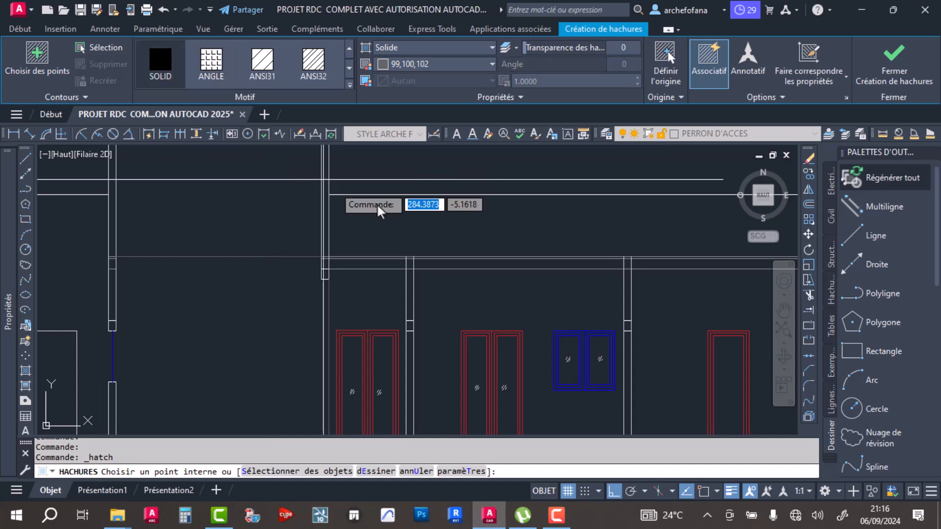
left_click(429, 64)
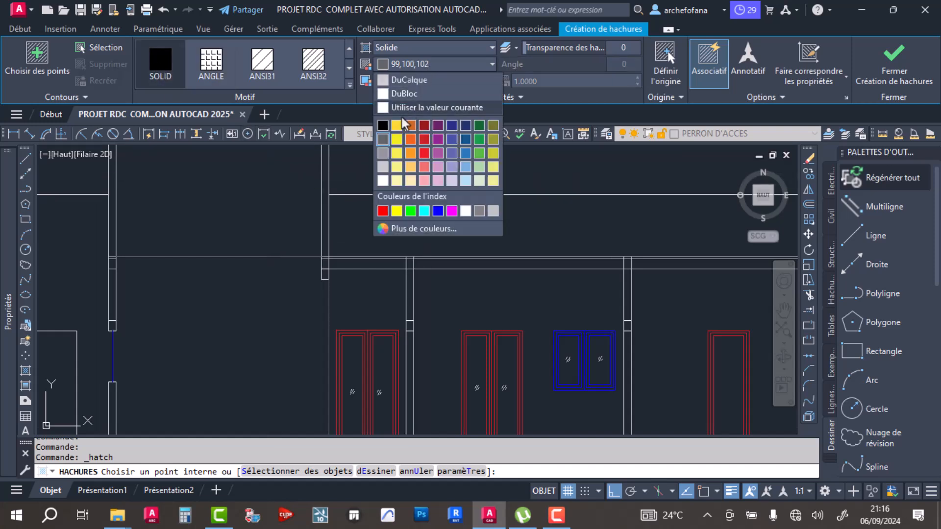
left_click(382, 154)
mouse_move(522, 282)
middle_mouse_down()
mouse_move(454, 273)
mouse_move(420, 283)
middle_mouse_up()
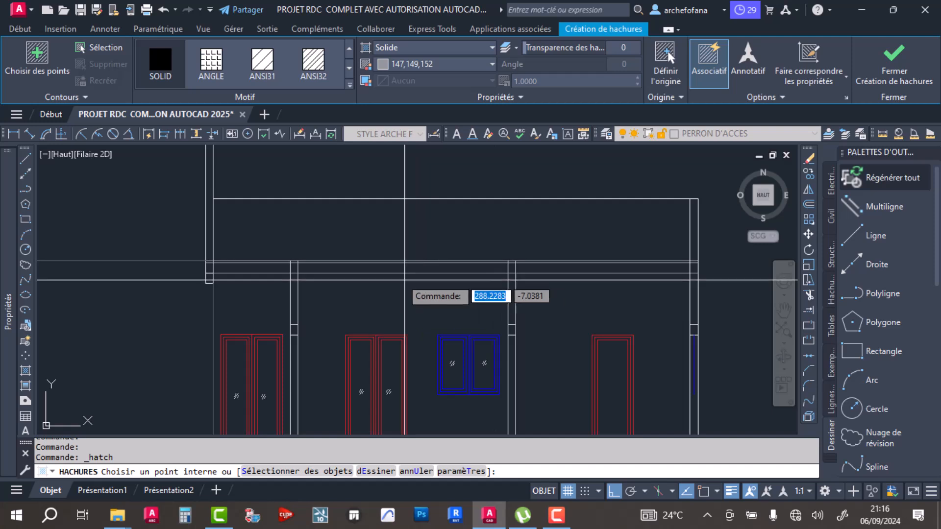
key("Escape")
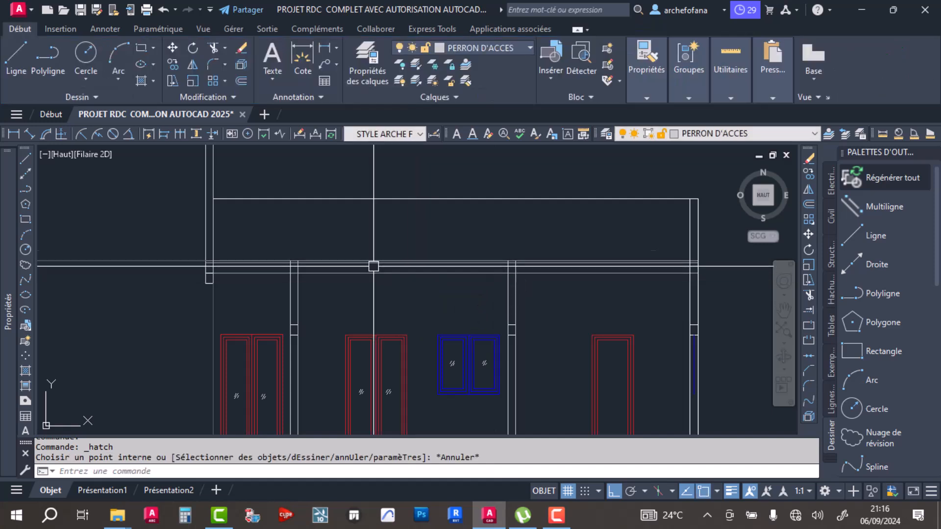
- Draw a rectangle between the slab's two upper lines, from the wall beside the first red double door to the right end wall's inner face
left_click(141, 49)
scroll(219, 255, "up", 6)
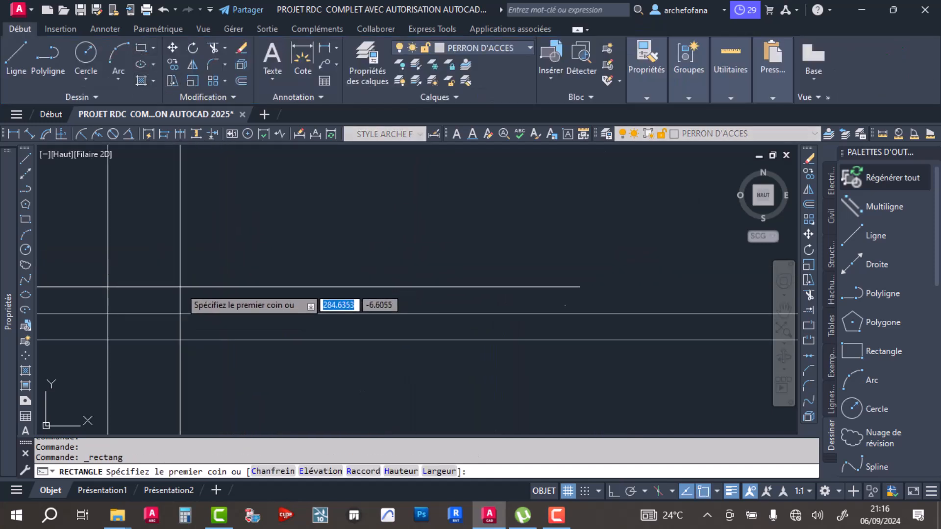
left_click(107, 313)
scroll(245, 329, "down", 8)
middle_click_drag(505, 357, 226, 337)
middle_click_drag(495, 332, 269, 324)
scroll(440, 310, "up", 6)
left_click(617, 283)
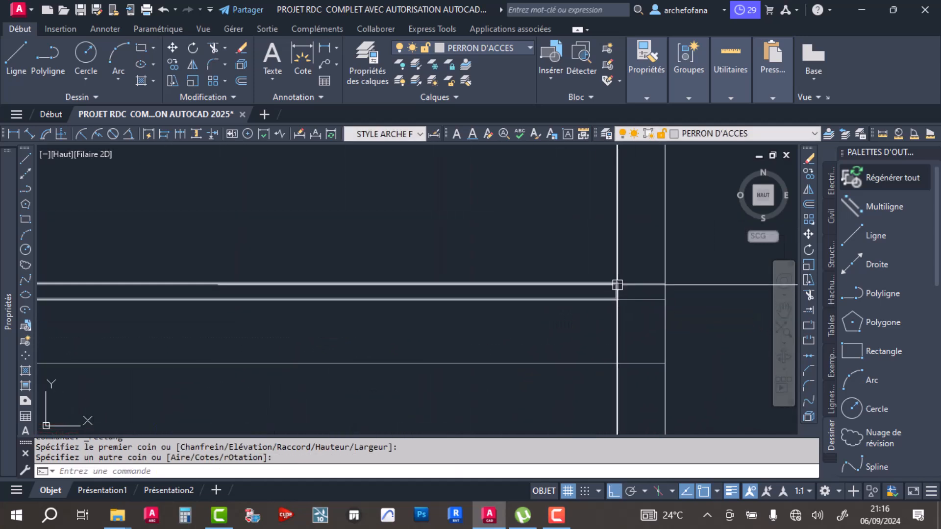
- Draw a rectangle across the right end wall's thickness, from the slab's top line down to its lowest line
key("Return")
left_click(616, 283)
left_click(664, 363)
scroll(627, 307, "down", 5)
scroll(631, 308, "up", 5)
- Stretch the bottom edge of the right end wall's beam rectangle downward by 0.2
left_click(627, 320)
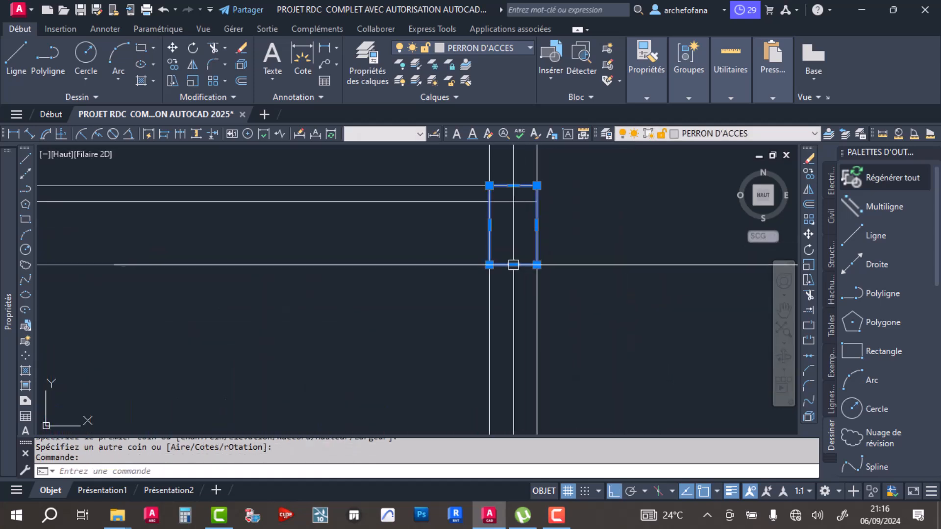
left_click(627, 320)
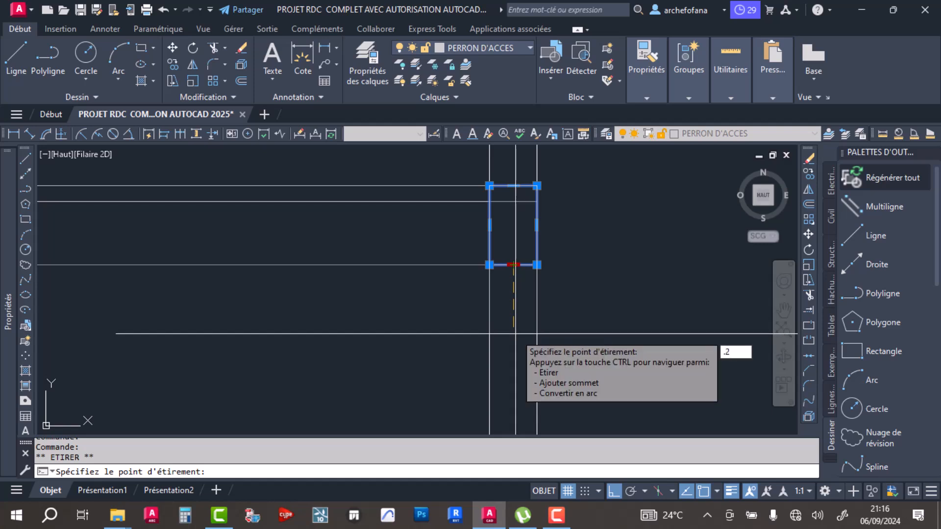
key("Return")
scroll(546, 331, "down", 5)
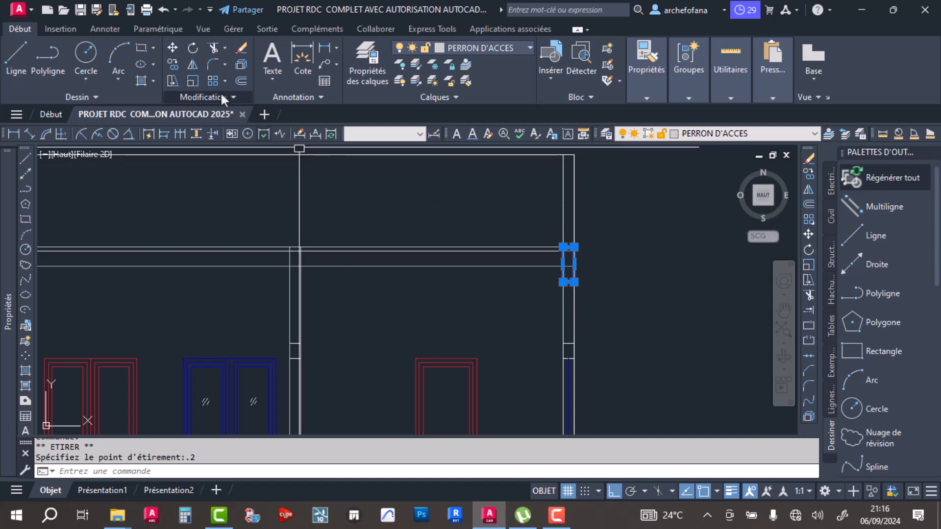
key("Escape")
key("Escape")
- Hatch the beam rectangle in the right end wall with the solid 147,149,152 fill by selecting its outline
middle_click_drag(334, 266, 636, 257)
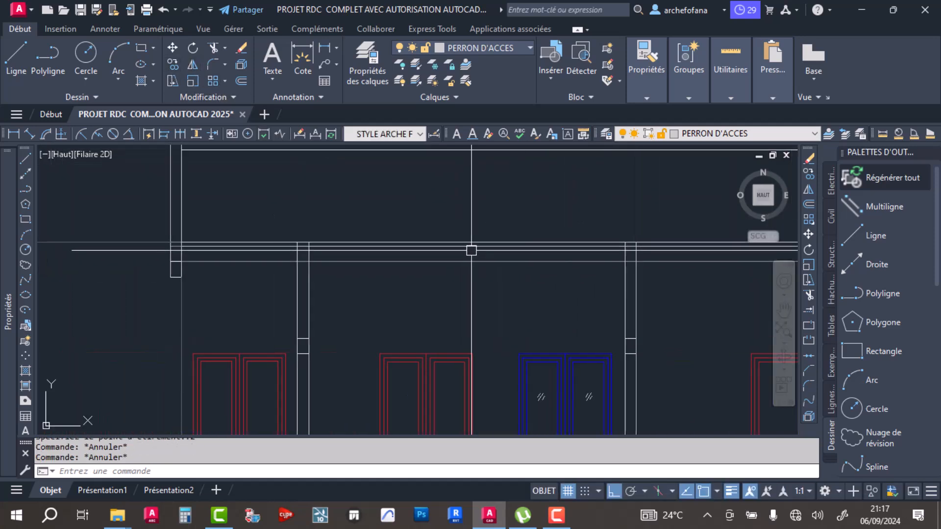
scroll(294, 264, "down", 4)
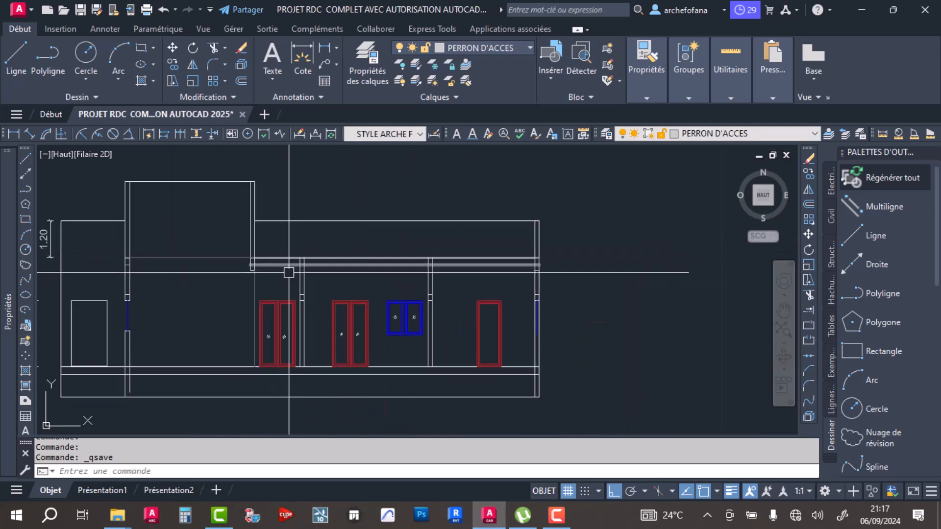
scroll(292, 281, "up", 4)
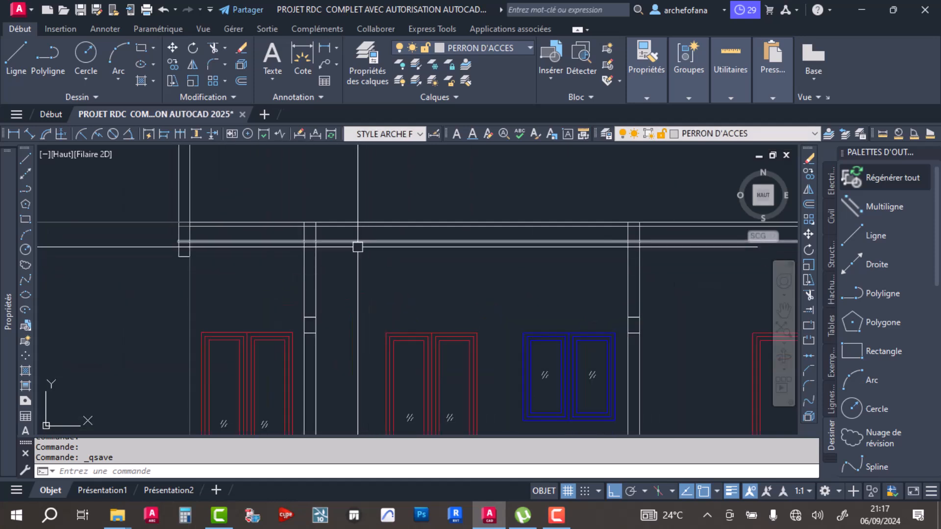
scroll(296, 245, "down", 4)
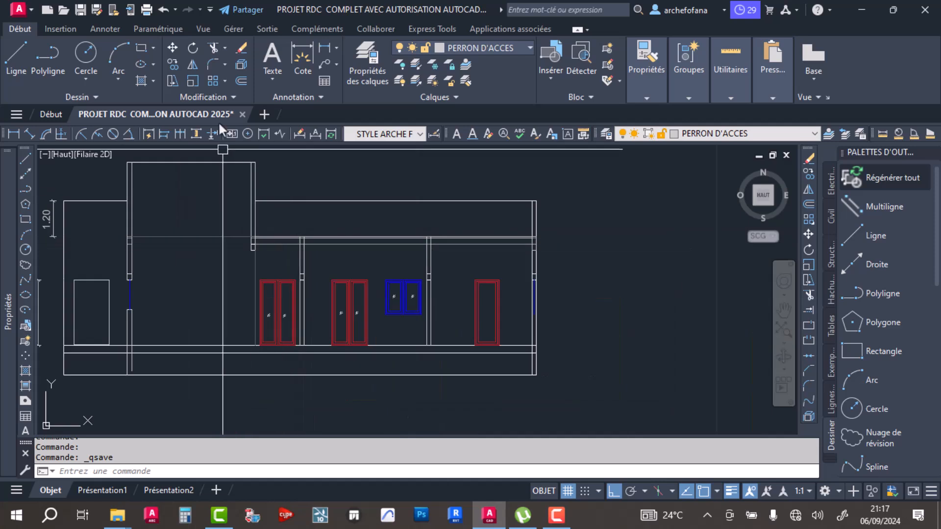
left_click(140, 80)
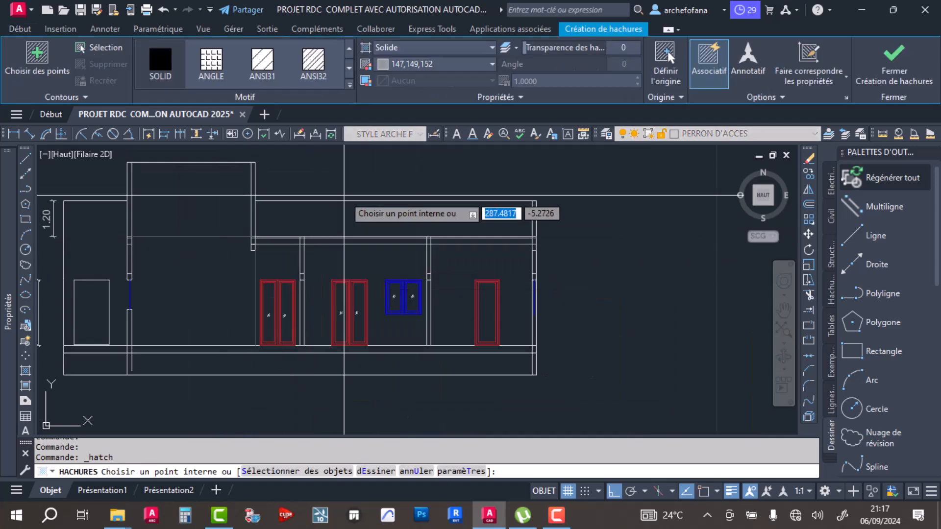
scroll(483, 230, "up", 6)
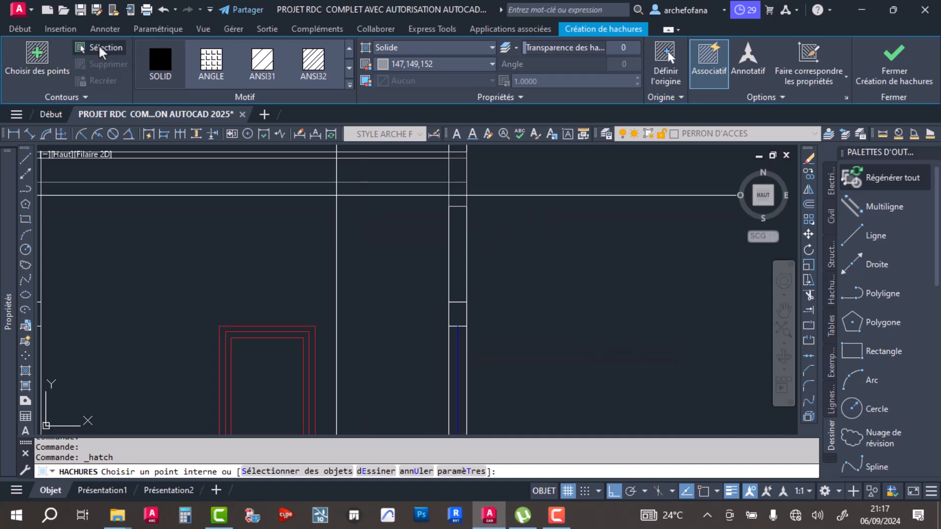
left_click(101, 49)
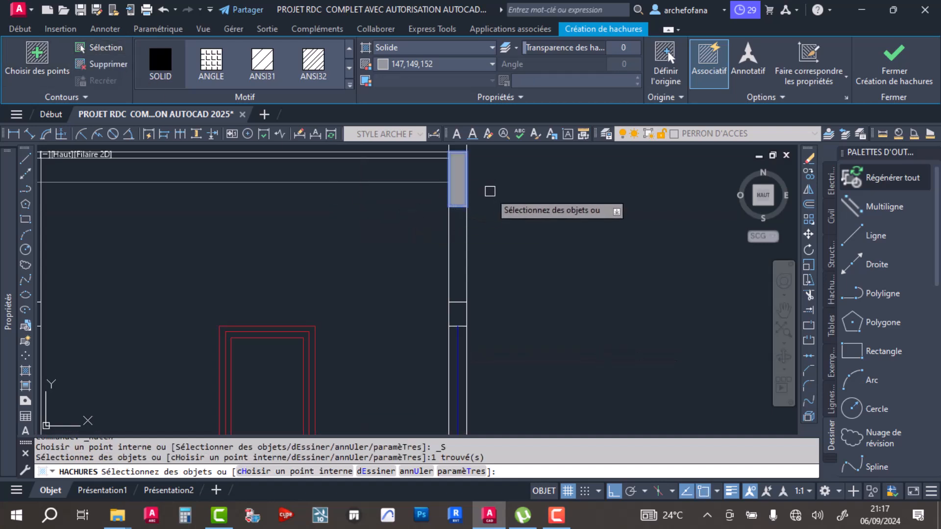
key("Return")
- Copy the hatched beam from its upper corner in the right end wall to the wall between the blue window and the single red door
scroll(495, 299, "up", 4)
left_click(482, 302)
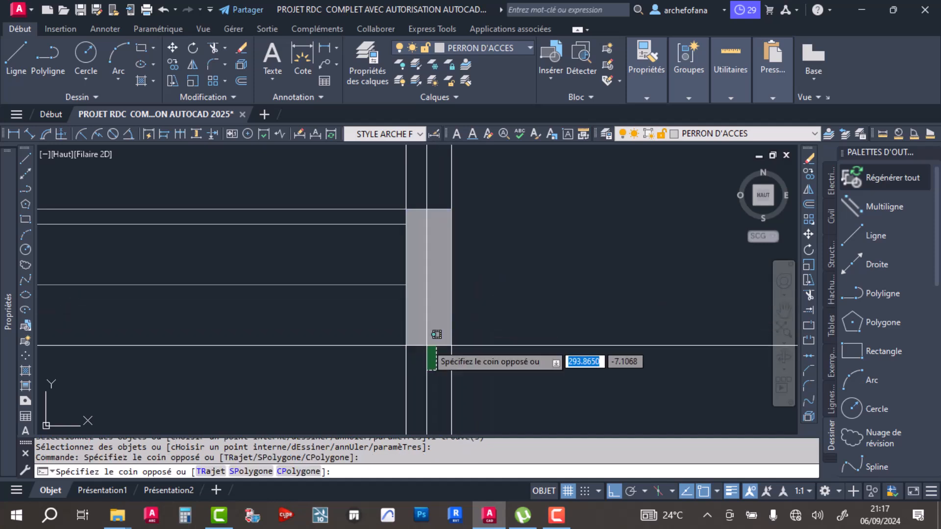
left_click(423, 326)
left_click(172, 64)
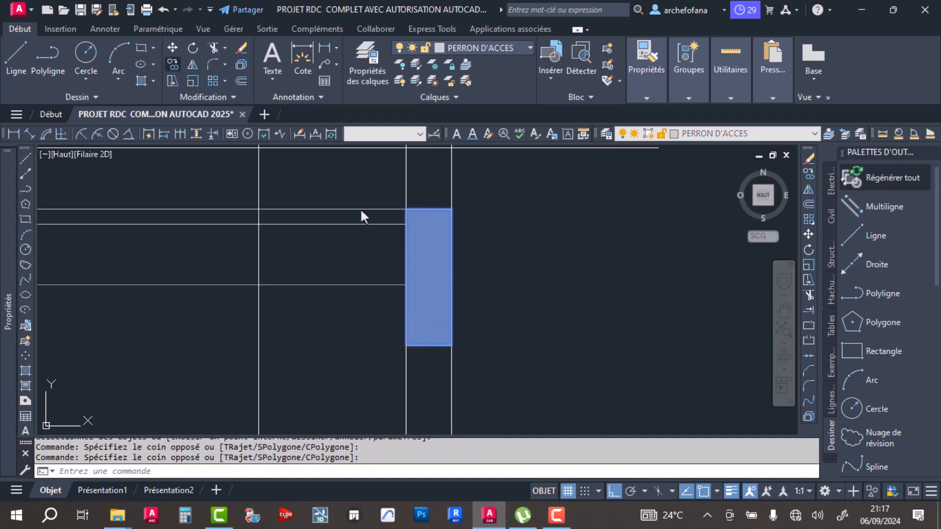
left_click(451, 208)
scroll(584, 248, "down", 3)
scroll(372, 233, "up", 6)
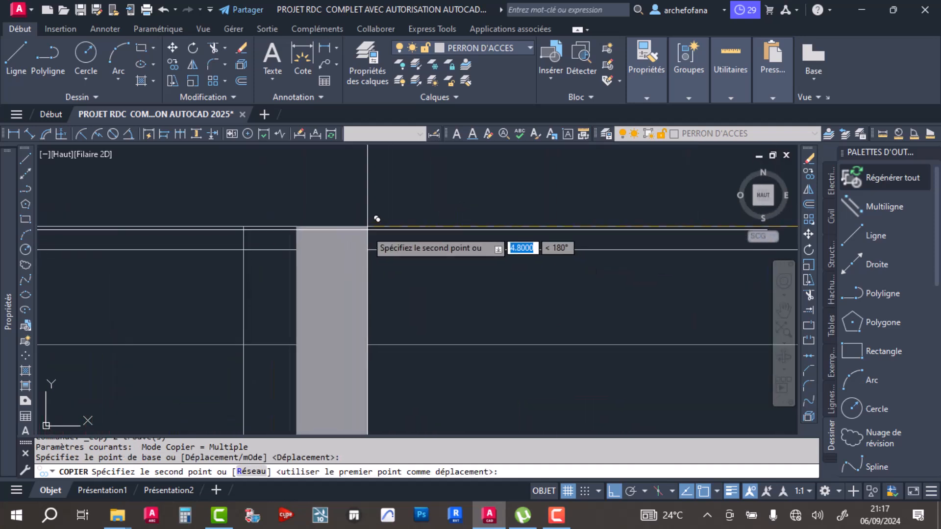
left_click(315, 226)
- Place further beam copies in the wall between the red double doors, the wall beside the first double door and the left window wall
scroll(428, 239, "down", 8)
scroll(455, 229, "up", 5)
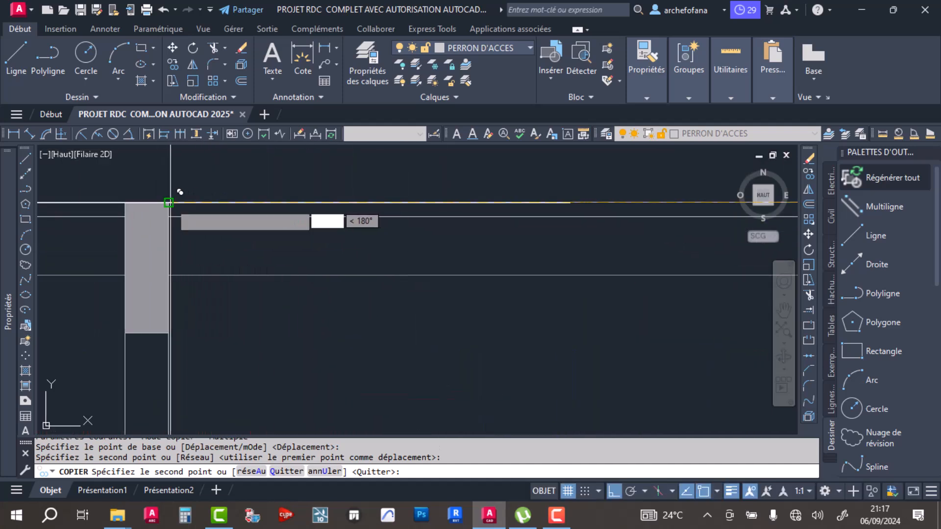
left_click(170, 203)
scroll(416, 236, "down", 6)
middle_click_drag(232, 248, 317, 253)
scroll(316, 243, "up", 4)
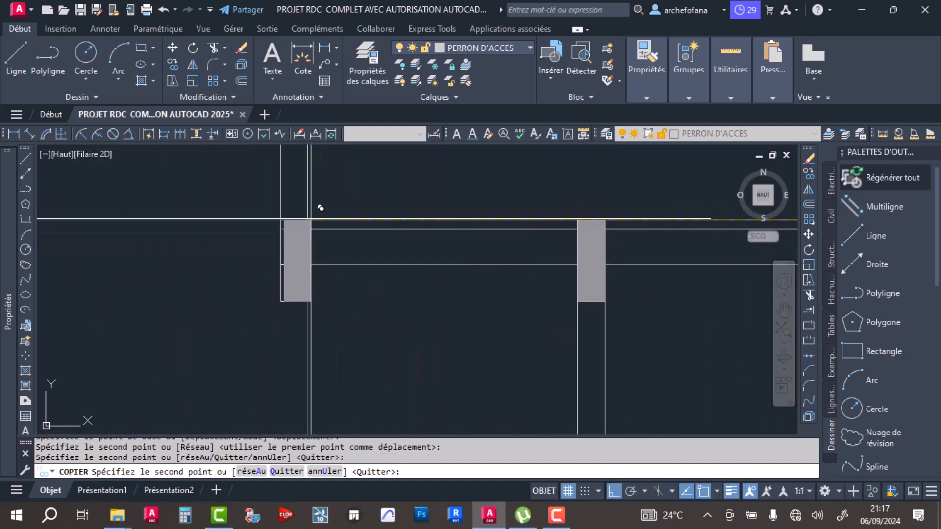
left_click(317, 209)
scroll(455, 243, "down", 6)
scroll(307, 238, "up", 5)
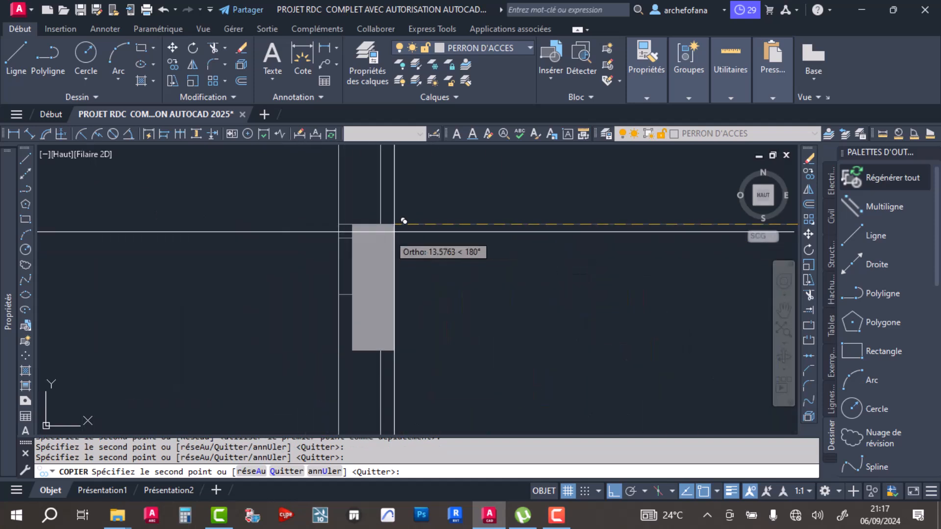
scroll(421, 215, "down", 3)
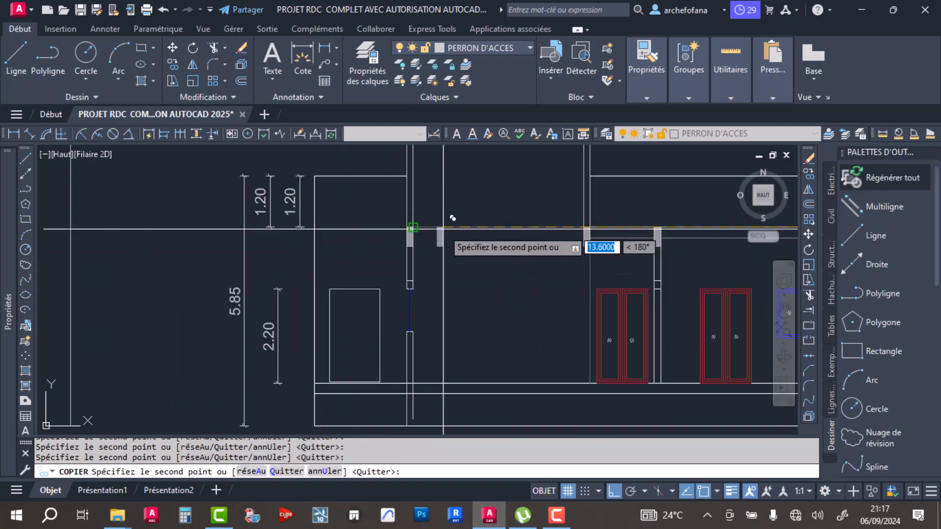
scroll(506, 297, "down", 3)
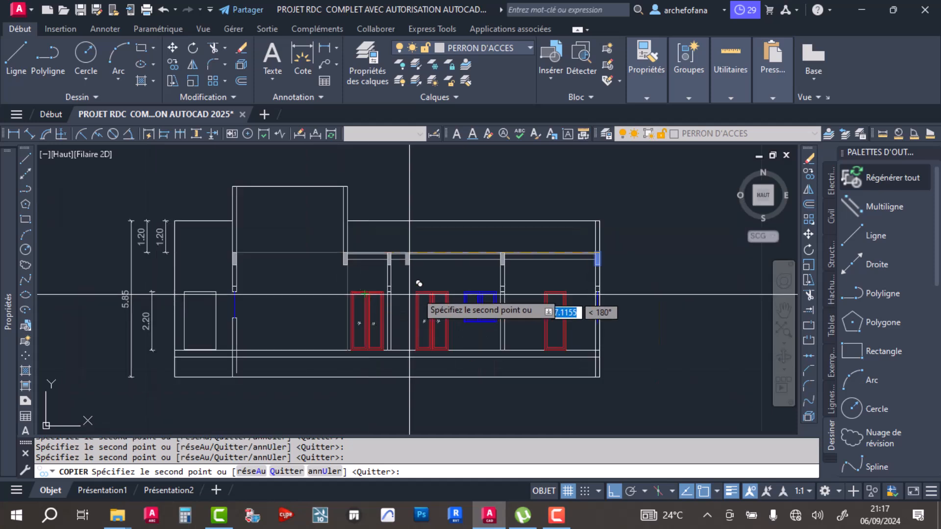
key("Return")
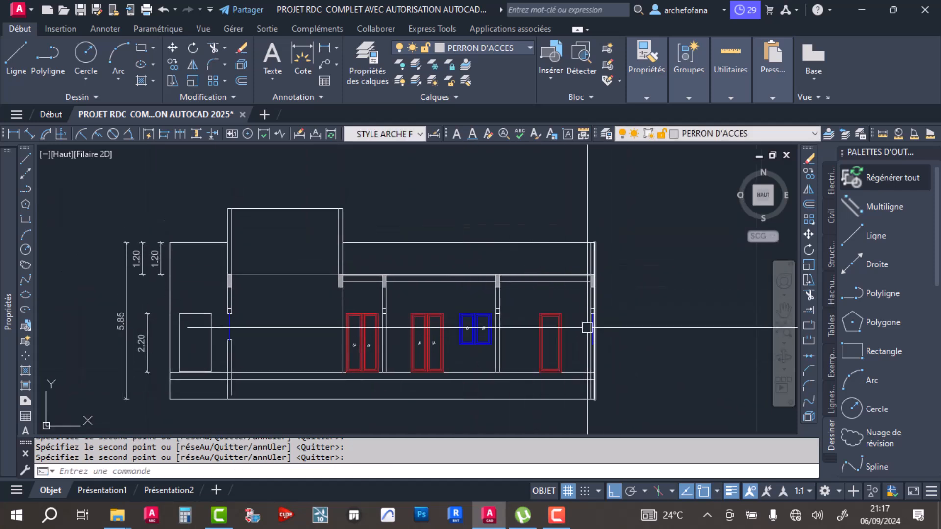
- Draw a 0.15 by 0.20 rectangle over the lintel in the right end wall
scroll(533, 298, "up", 5)
left_click(141, 48)
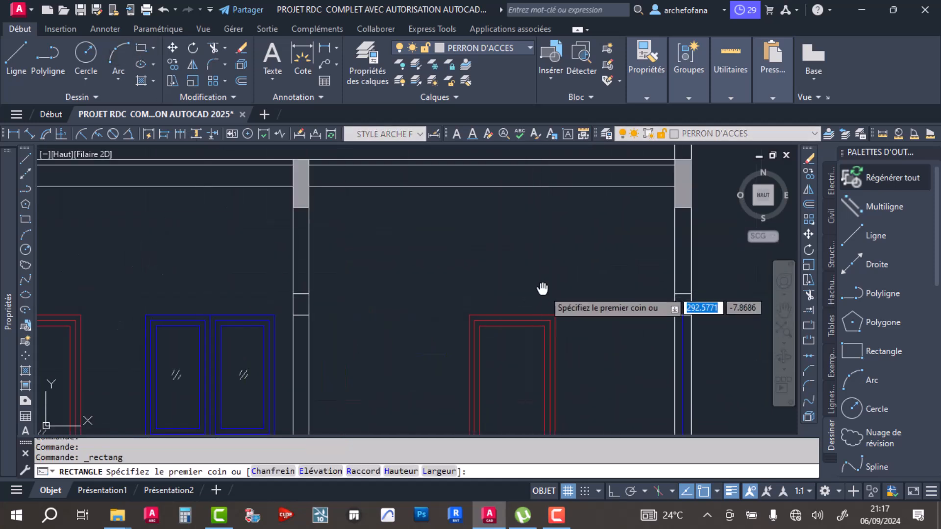
scroll(542, 288, "up", 5)
left_click(493, 267)
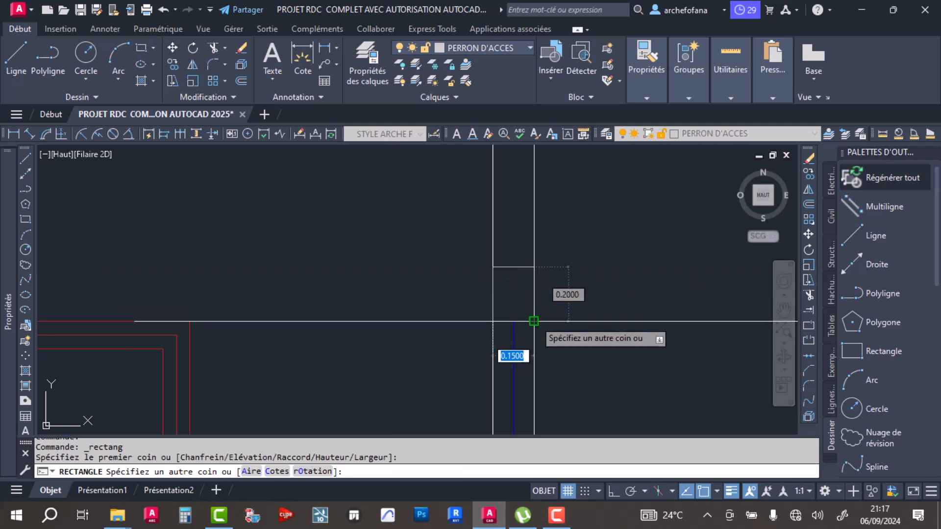
left_click(532, 321)
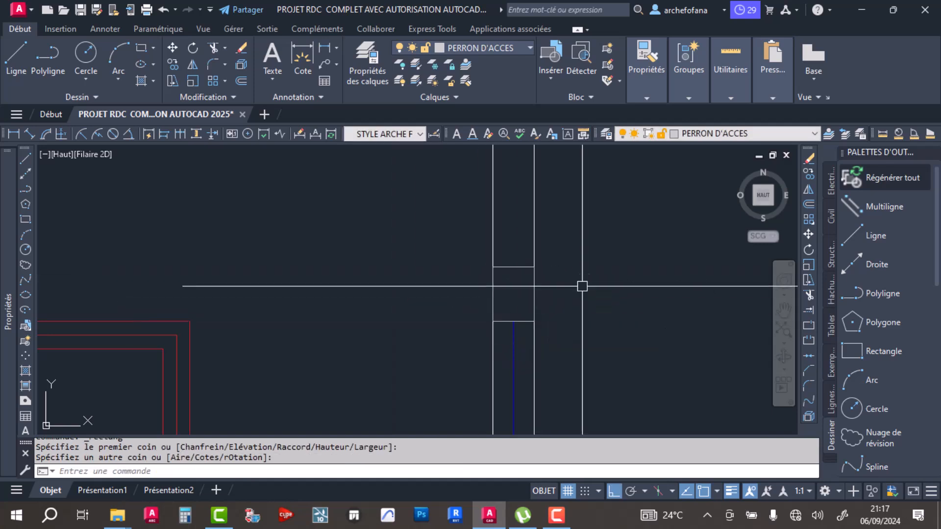
- Hatch the right end wall's lintel rectangle with the solid 147,149,152 fill by selecting its outline
left_click(141, 80)
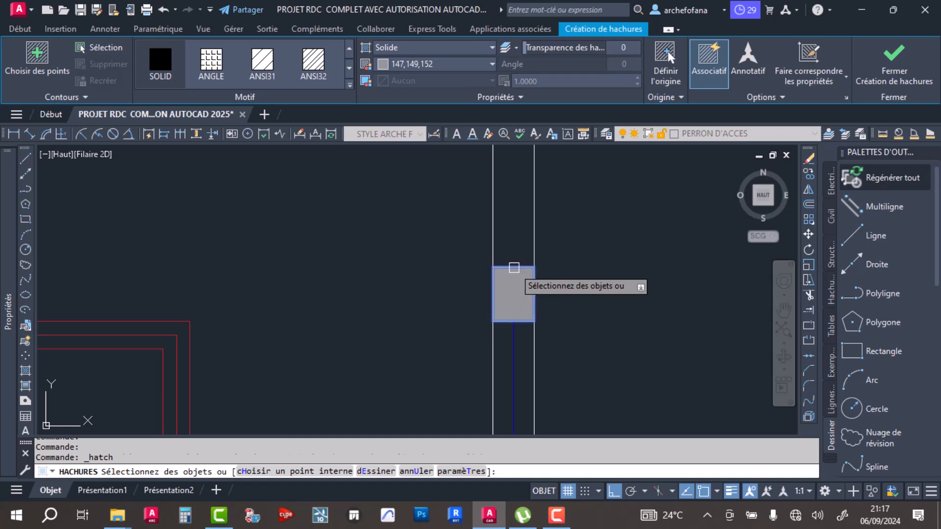
left_click(513, 268)
key("Return")
- Copy the hatched lintel from its lower outer corner to the wall between the blue window and the single red door
left_click(520, 247)
left_click(506, 273)
left_click(173, 64)
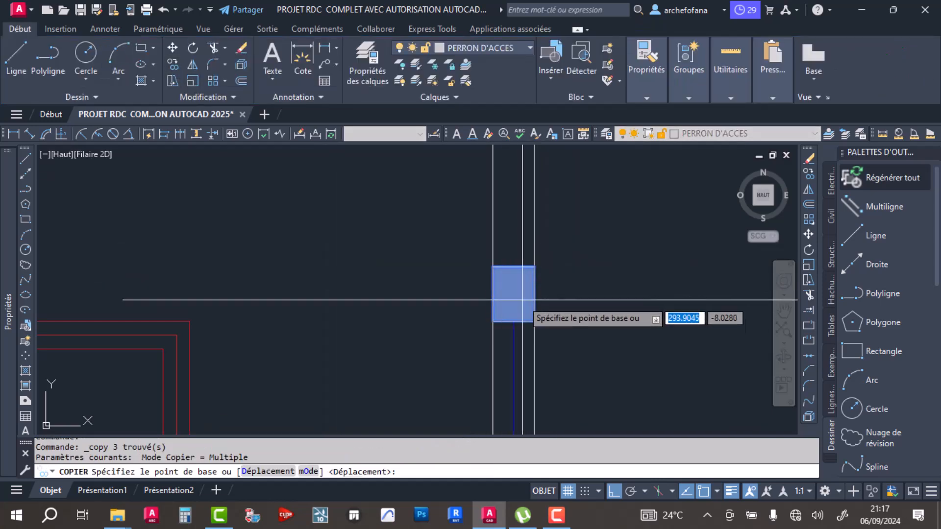
left_click(534, 322)
scroll(533, 322, "down", 2)
scroll(353, 311, "up", 5)
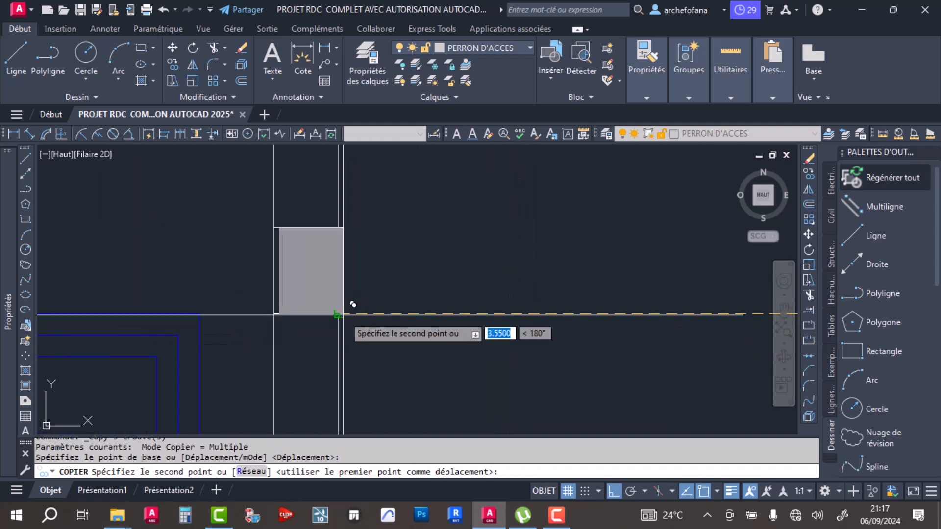
left_click(376, 305)
- Place further lintel copies in the wall between the two red double doors and above the opening in the left window wall
scroll(378, 304, "down", 3)
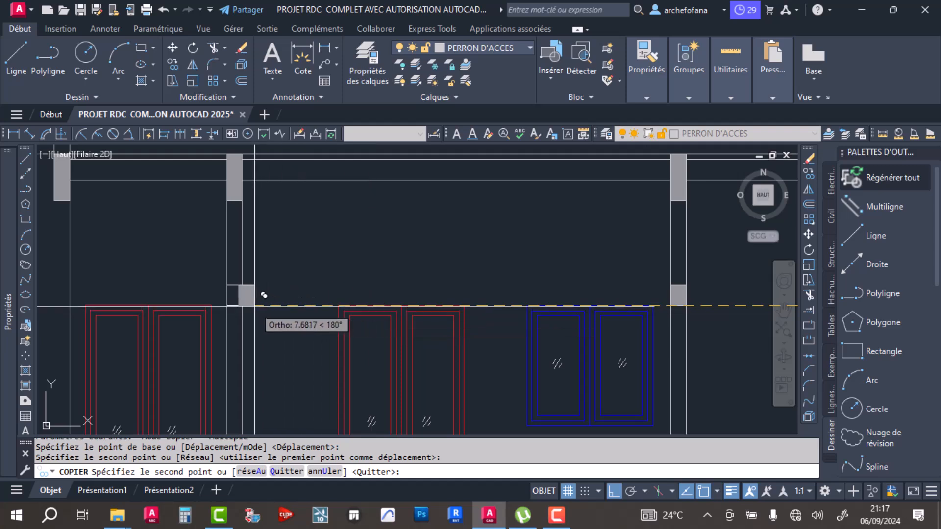
scroll(250, 294, "up", 4)
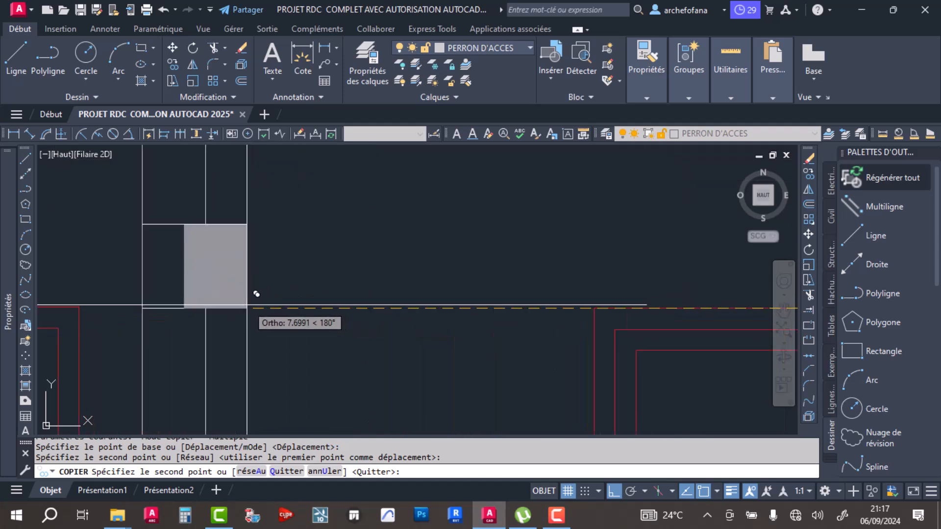
left_click(215, 297)
scroll(426, 275, "down", 4)
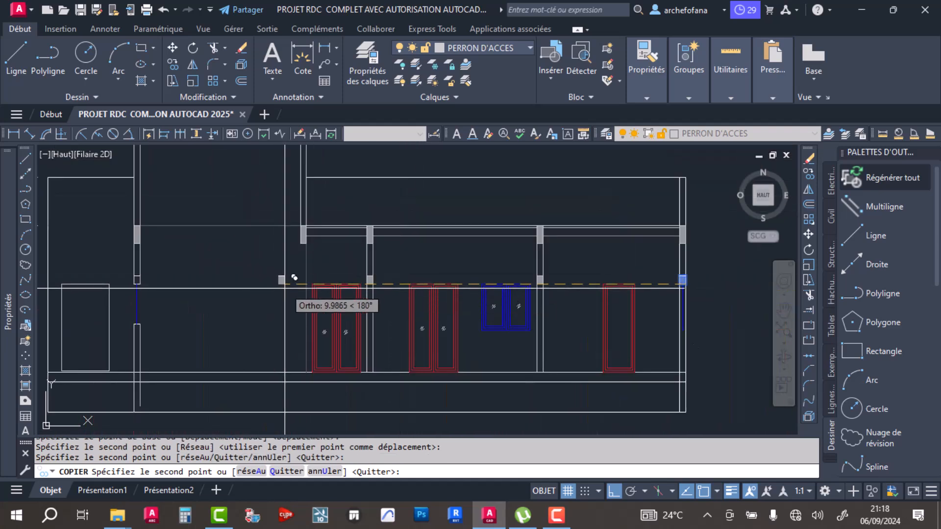
scroll(177, 280, "up", 5)
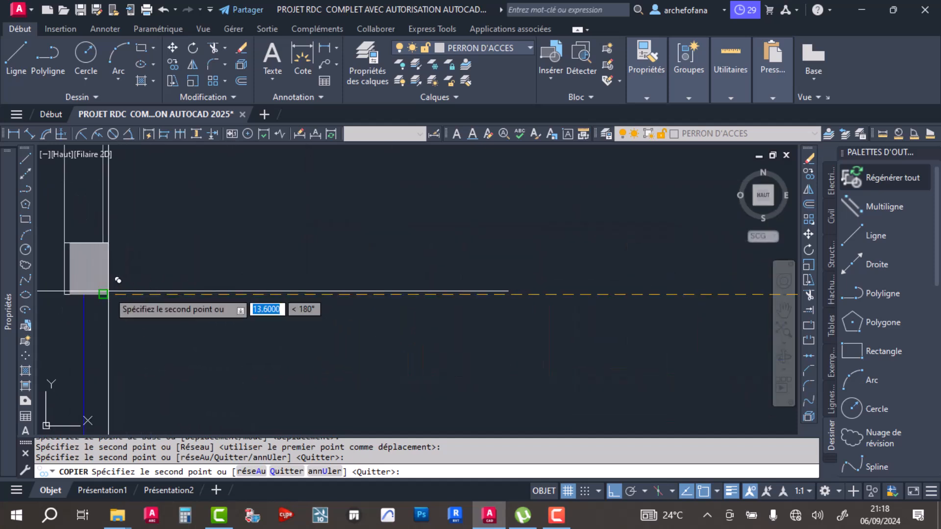
left_click(103, 294)
scroll(474, 261, "down", 5)
scroll(460, 267, "up", 2)
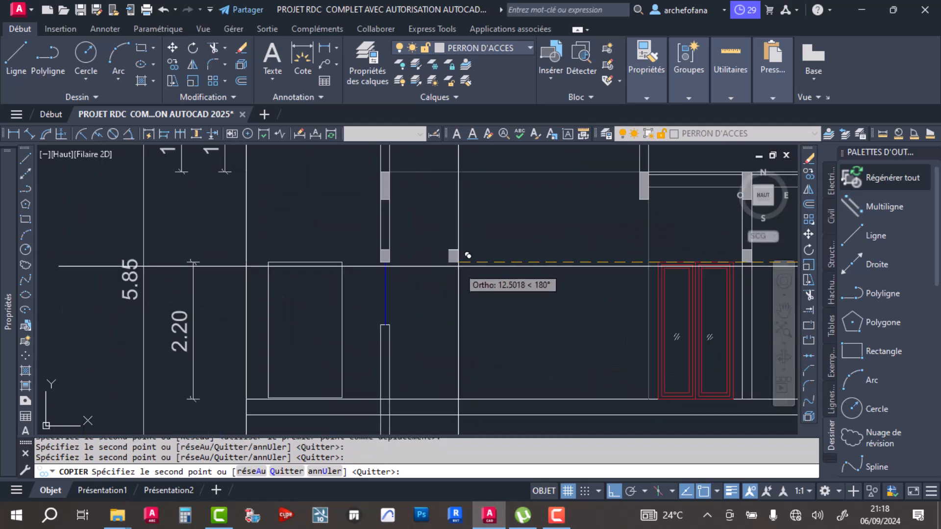
key("Return")
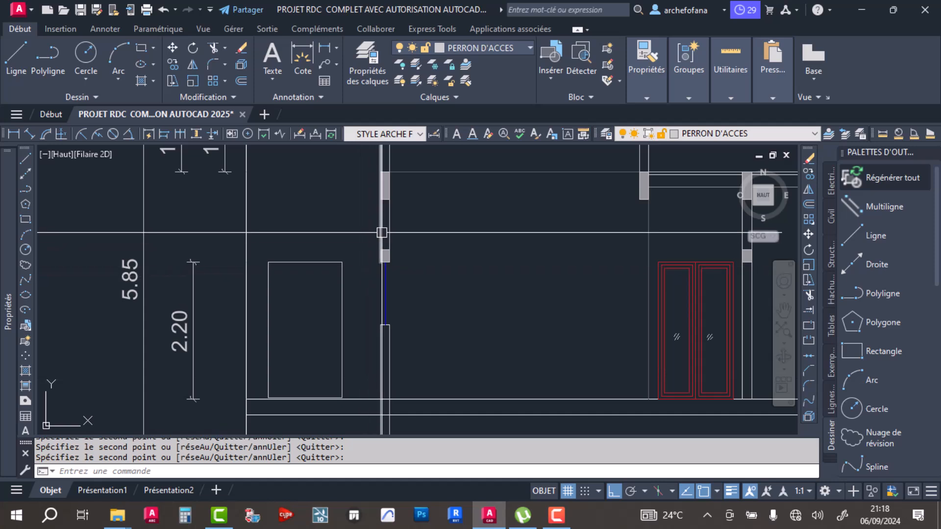
- Save the drawing
scroll(378, 206, "down", 2)
scroll(378, 237, "up", 2)
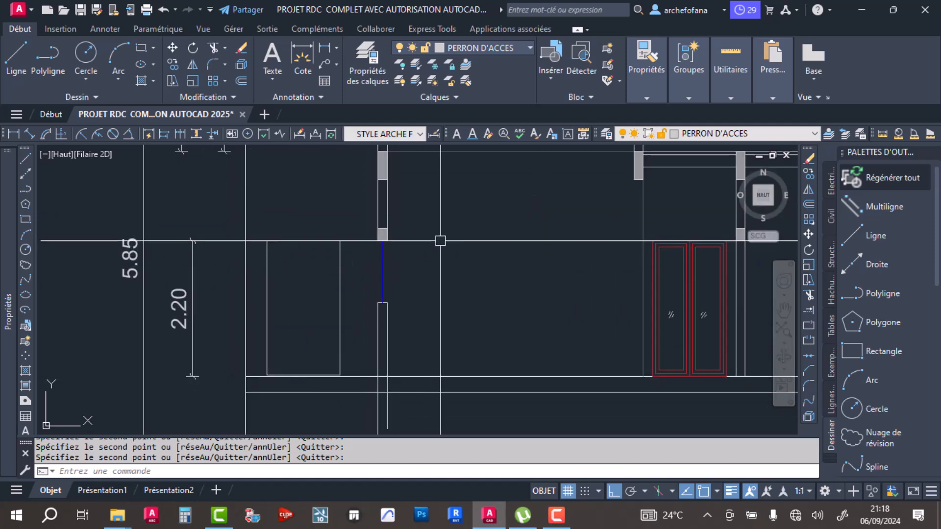
scroll(344, 318, "down", 2)
key("ctrl+s")
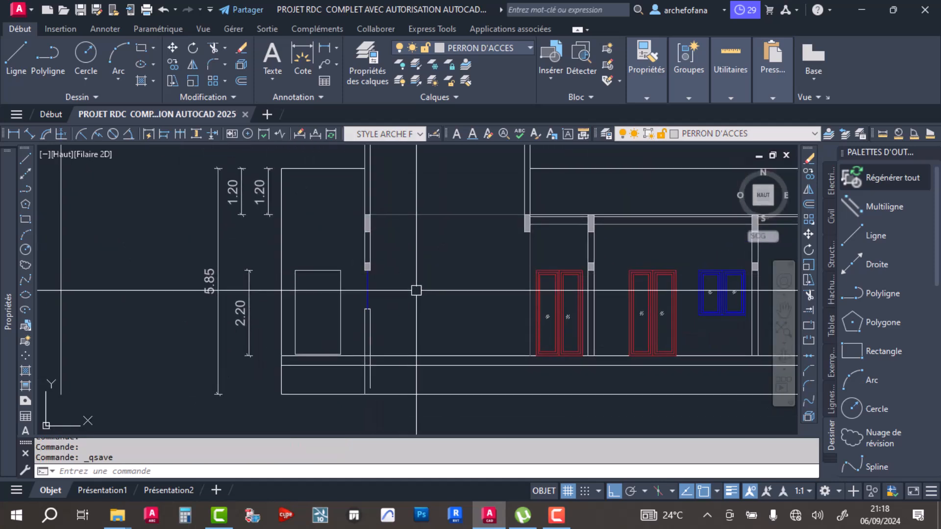
- Draw a 0.15 wide sill rectangle across the top of the low wall under the left wall's window opening
scroll(373, 294, "up", 4)
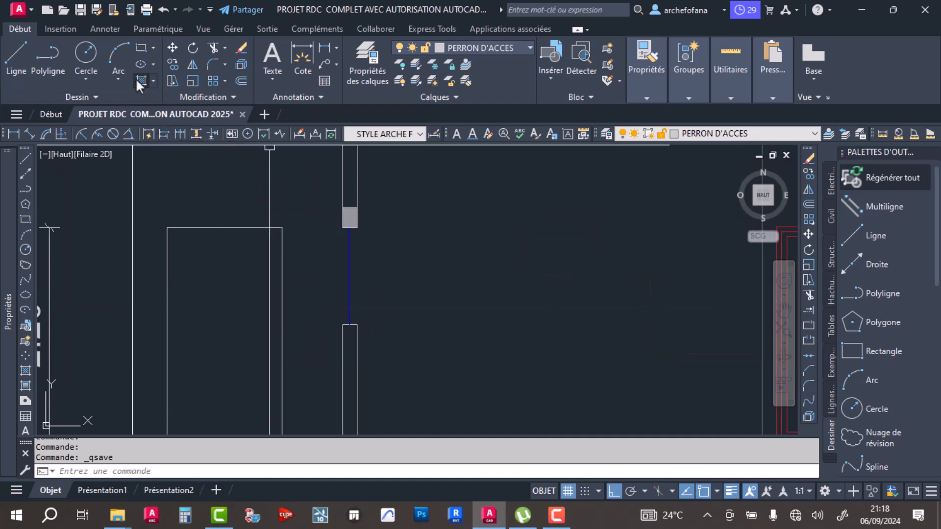
left_click(141, 49)
scroll(336, 323, "up", 3)
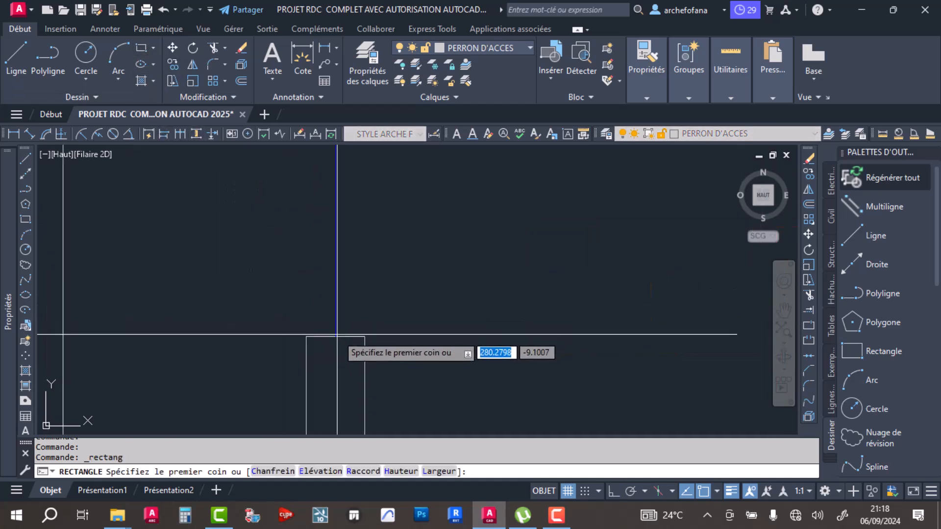
left_click(306, 336)
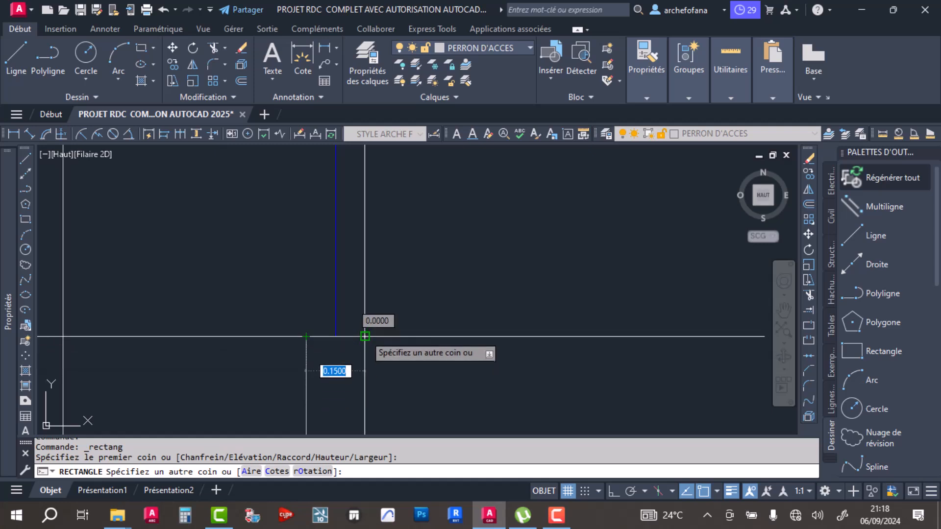
left_click(364, 368)
left_click(351, 368)
scroll(361, 365, "up", 5)
scroll(371, 333, "down", 4)
scroll(351, 307, "down", 2)
scroll(399, 285, "down", 5)
scroll(290, 304, "up", 6)
- Hatch the sill rectangle under the left wall's window with the solid 147,149,152 fill by selecting its outline
left_click(141, 81)
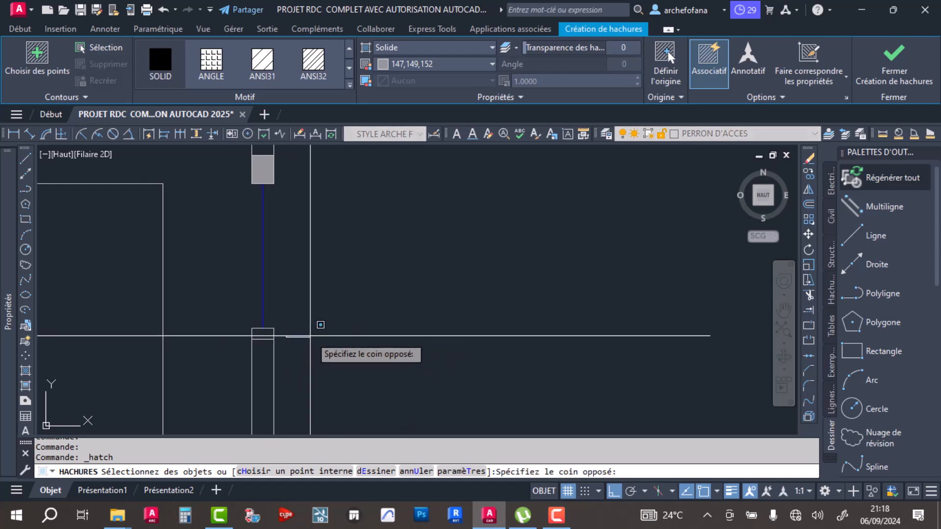
key("Escape")
left_click(266, 337)
key("Return")
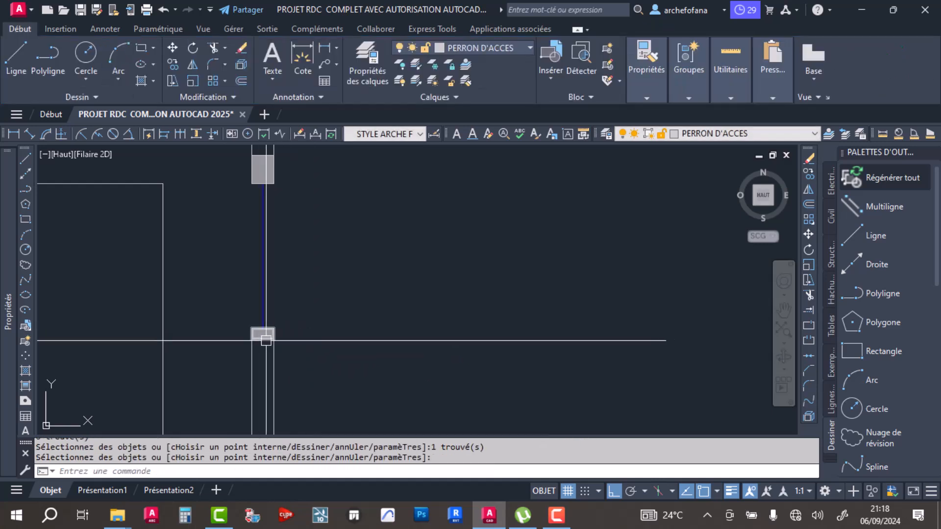
- Copy the hatched sill horizontally from its lower corner to the wall between the two red double doors
scroll(260, 351, "up", 4)
left_click(253, 315)
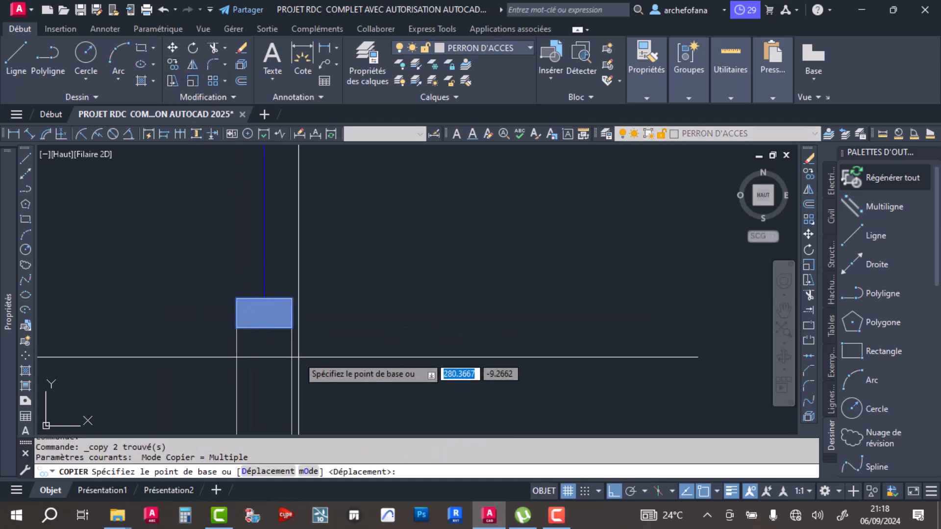
left_click(292, 328)
scroll(301, 336, "down", 5)
middle_click_drag(456, 344, 246, 340)
middle_click_drag(569, 338, 437, 337)
scroll(490, 333, "up", 5)
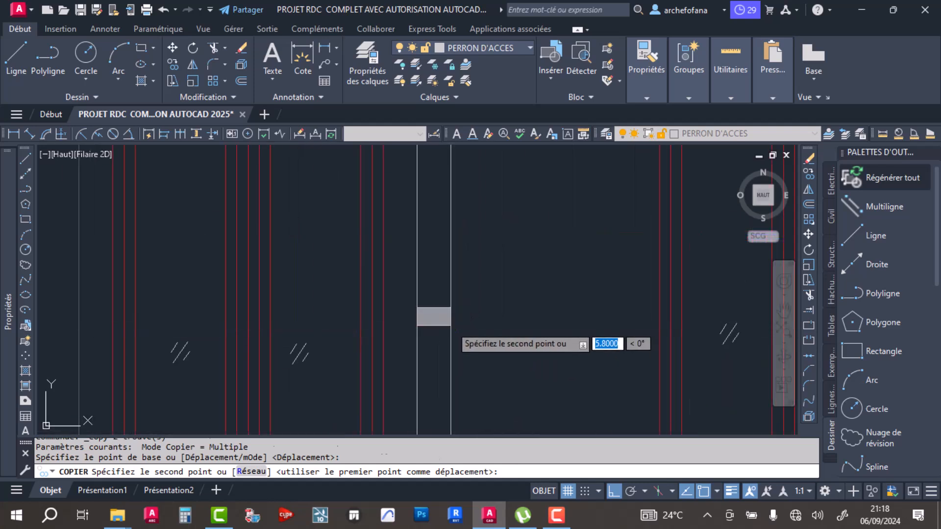
left_click(451, 326)
- Place further sill copies in the wall beside the blue window and in the right end wall
scroll(500, 339, "down", 5)
middle_click_drag(649, 338, 341, 331)
scroll(367, 328, "up", 5)
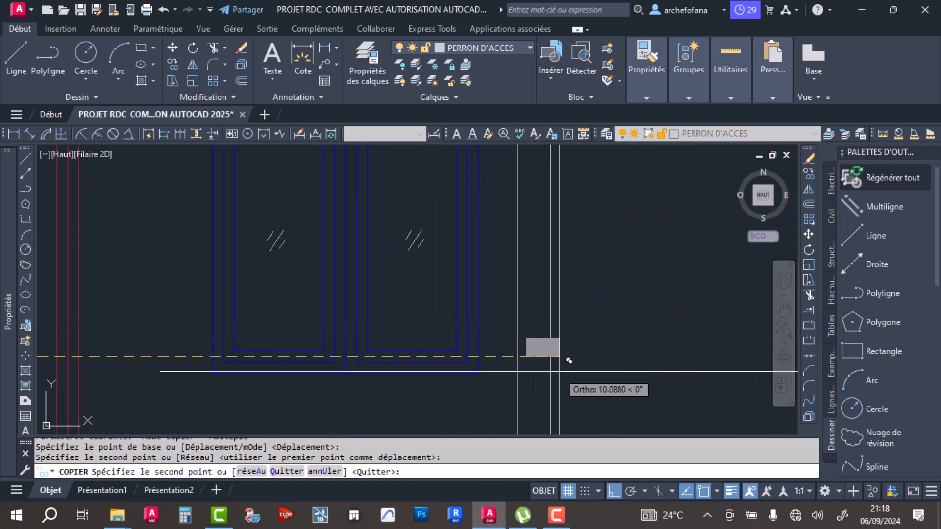
left_click(550, 356)
scroll(553, 356, "down", 5)
middle_click_drag(567, 351, 279, 360)
scroll(294, 362, "up", 5)
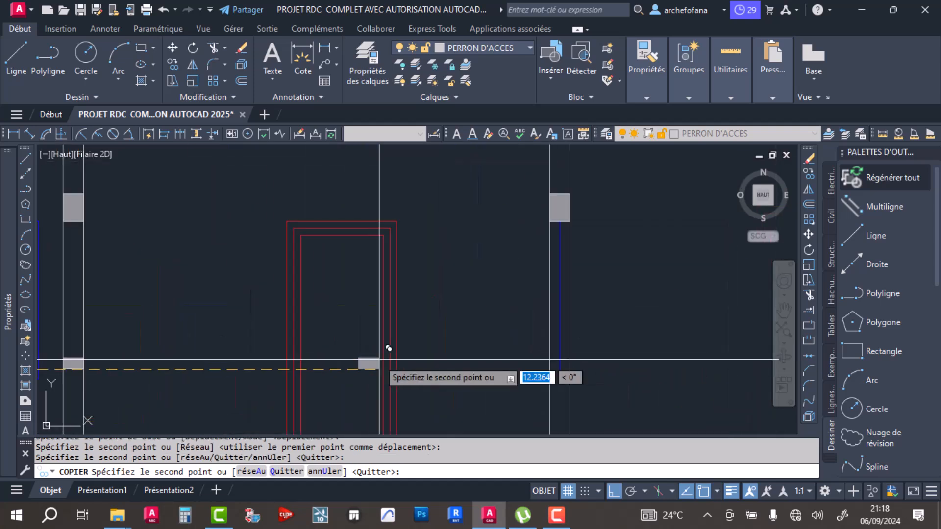
left_click(679, 375)
key("Return")
- Try to trim the blue window line against the sill in the right end wall
middle_click_drag(641, 386, 569, 352)
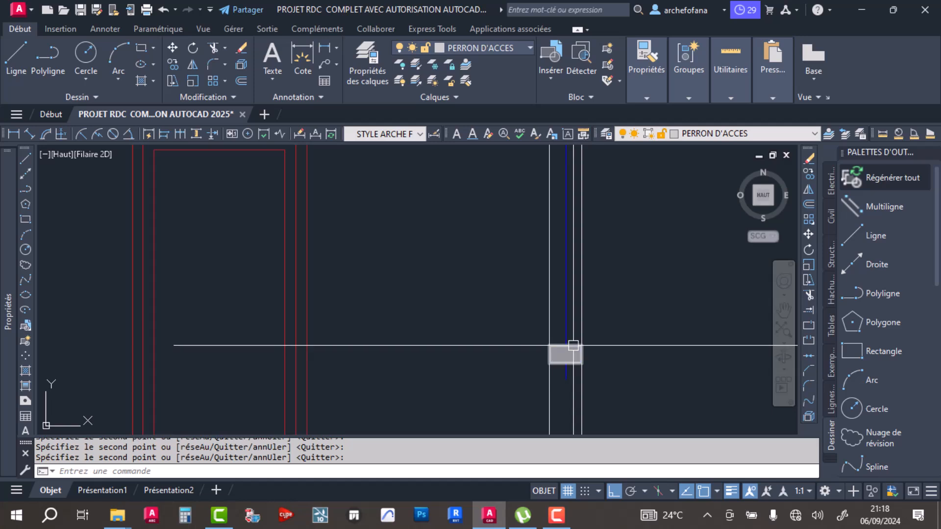
left_click(573, 345)
left_click(216, 50)
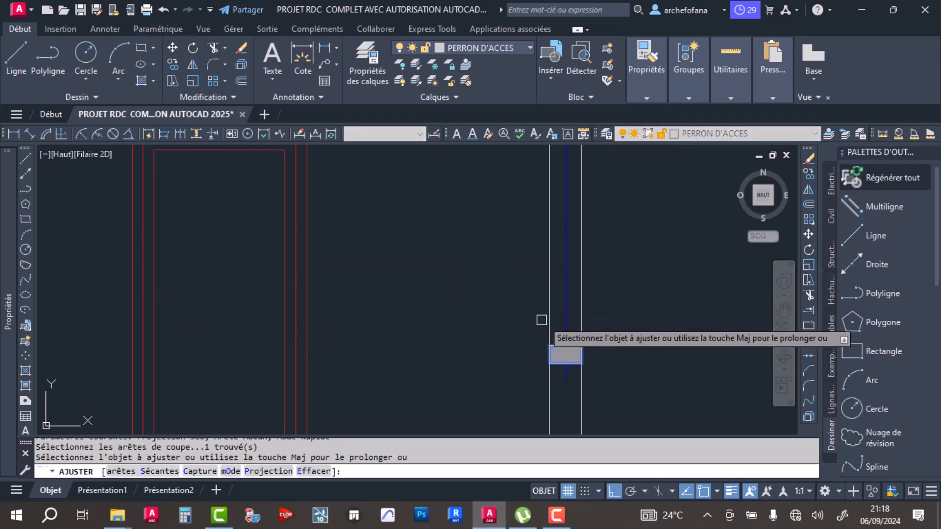
left_click(567, 325)
key("Return")
left_click(566, 378)
scroll(550, 323, "down", 4)
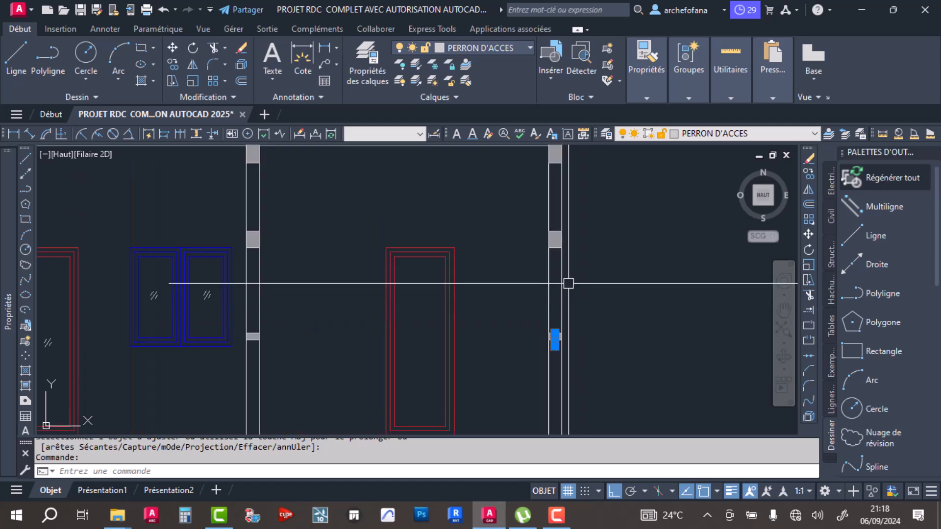
scroll(568, 283, "up", 4)
scroll(570, 349, "up", 4)
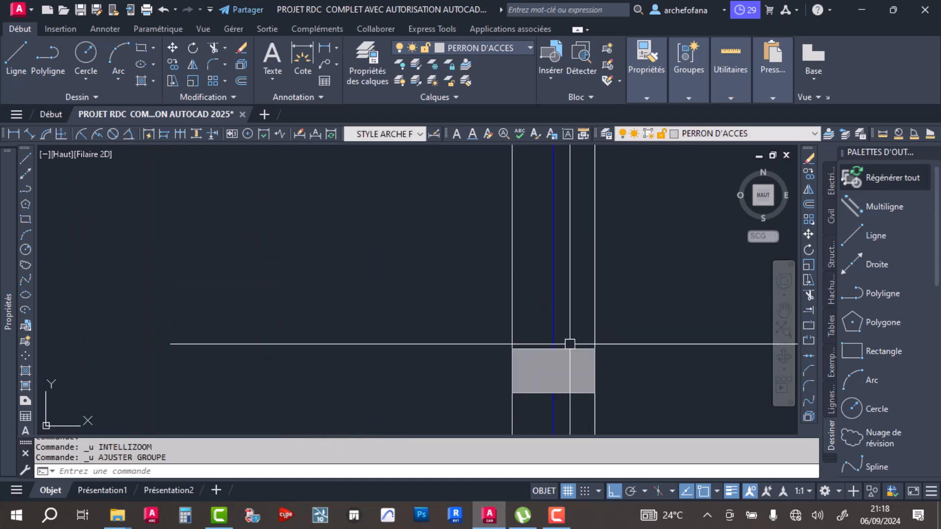
- Trim the blue window line below the right end wall's sill and shorten it to the sill's upper edge
left_click(564, 350)
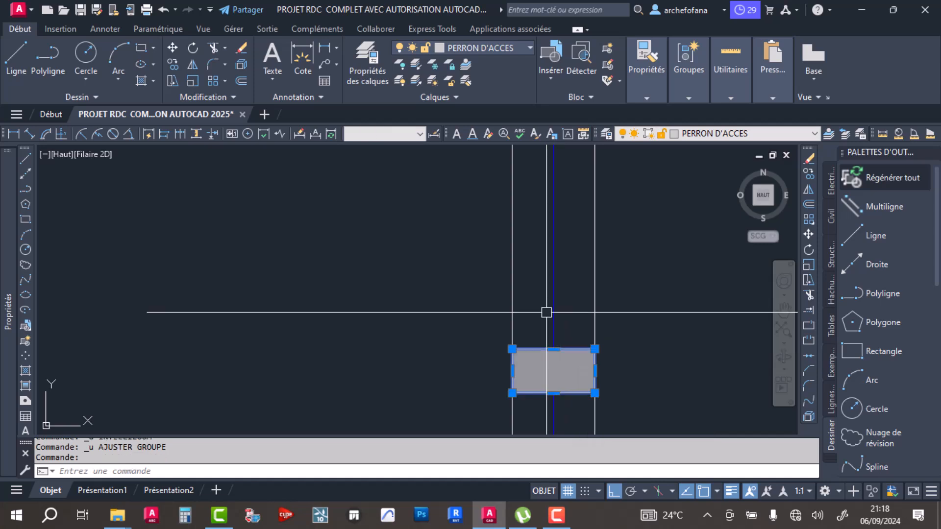
left_click(212, 47)
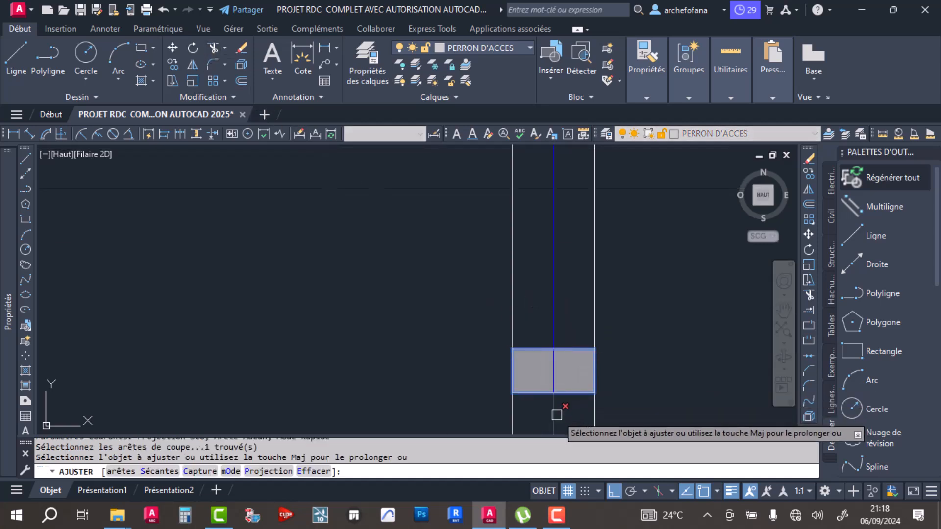
left_click(553, 382)
key("Escape")
left_click(549, 316)
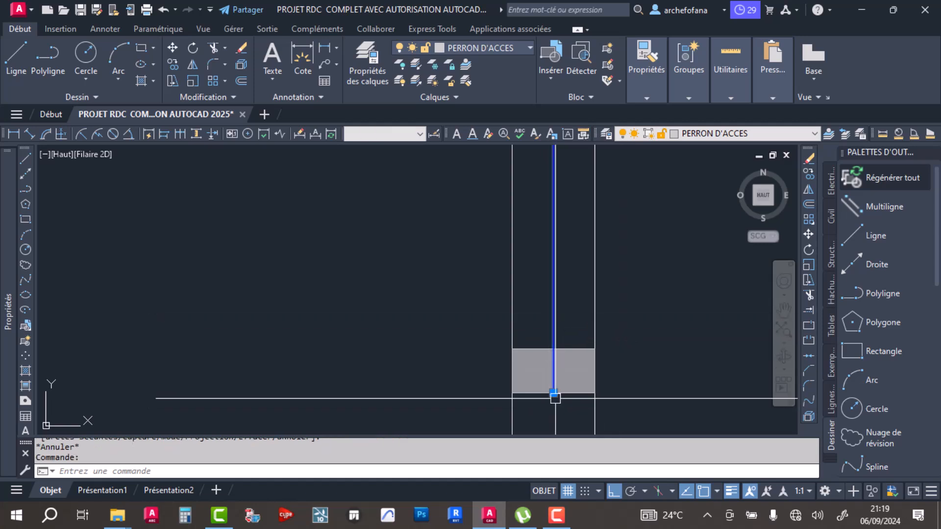
left_click(553, 392)
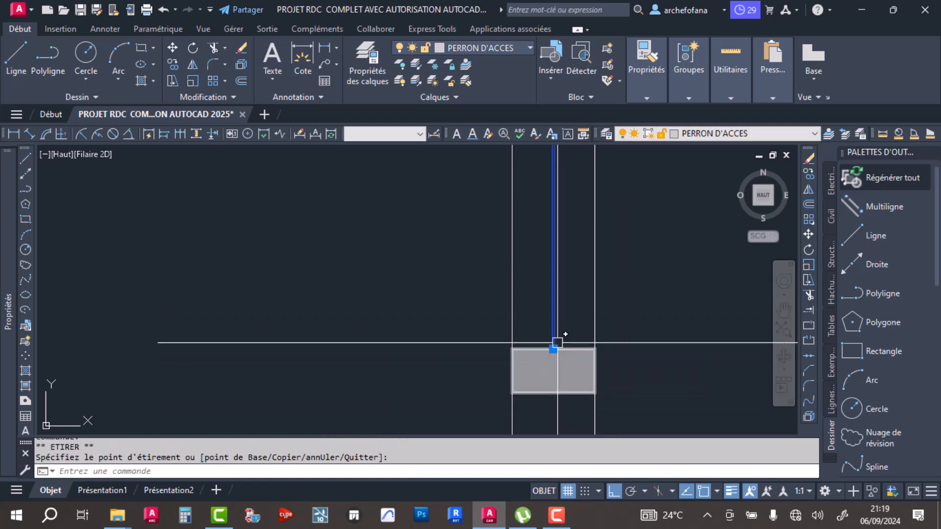
key("Escape")
scroll(577, 313, "down", 6)
scroll(598, 298, "up", 4)
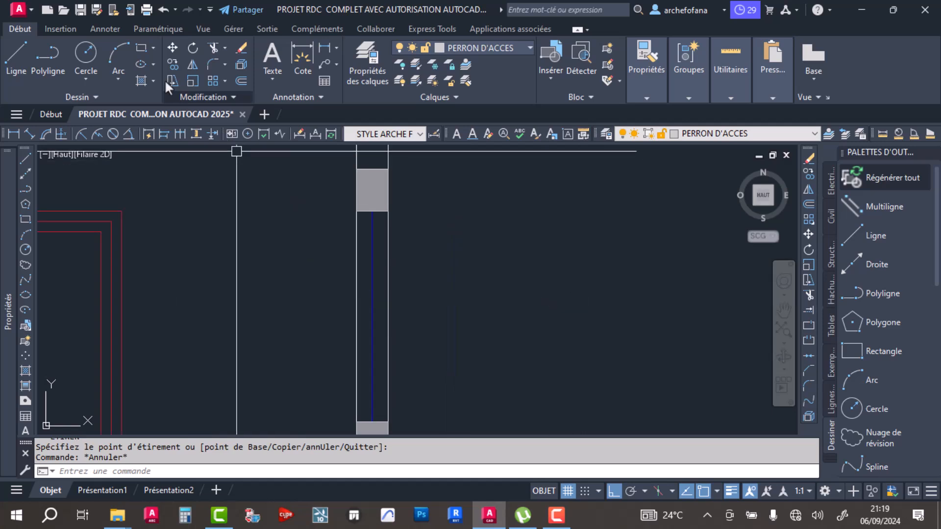
- Trim both wall lines across the window opening between lintel and sill in the right end wall, and save the drawing
left_click(212, 47)
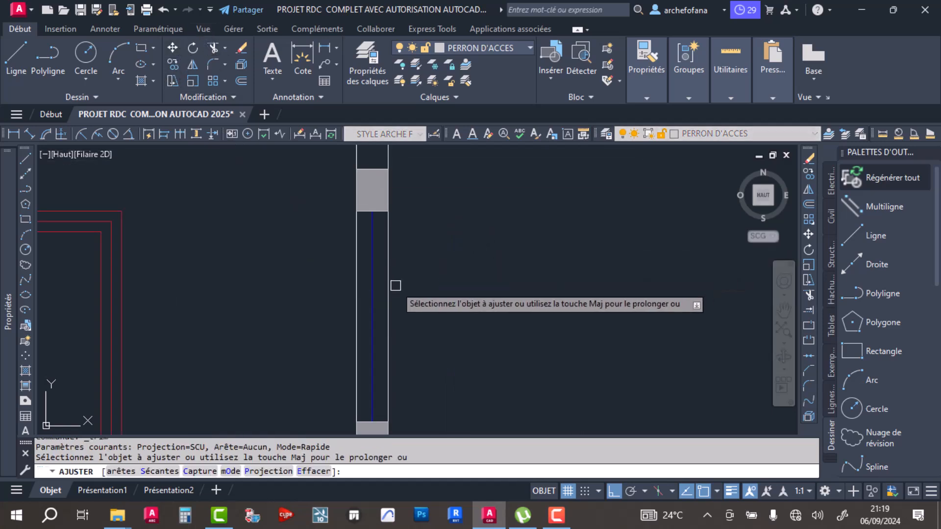
left_click(391, 293)
left_click(354, 296)
key("Return")
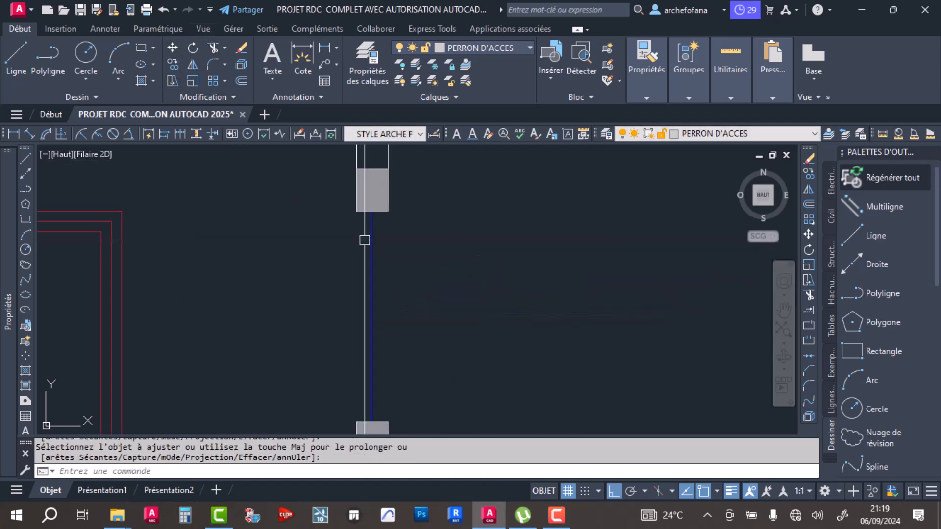
scroll(364, 241, "down", 5)
scroll(389, 255, "up", 3)
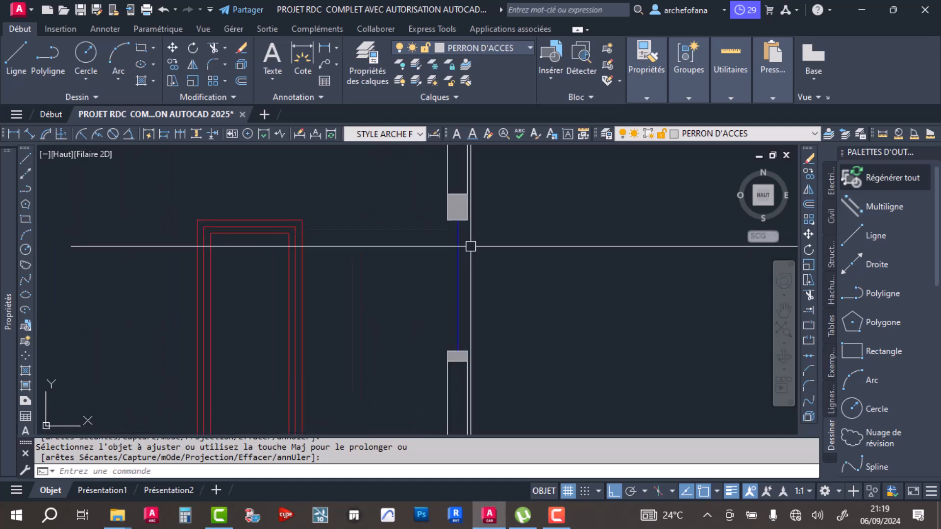
key("ctrl+s")
- Set the lineweight of all cut wall lines in the section, including the raised and low wall portions, to 0.30 mm
scroll(485, 252, "down", 3)
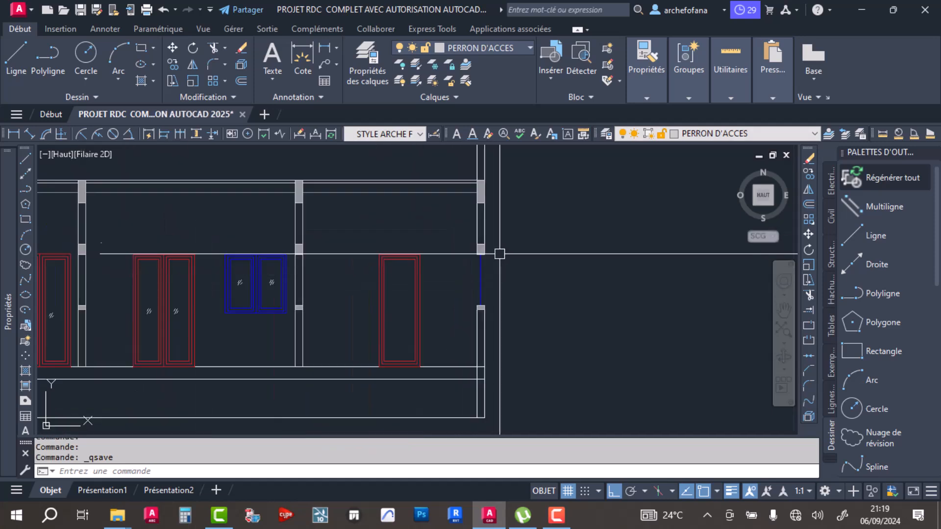
left_click(494, 214)
left_click(461, 220)
middle_click_drag(516, 221, 536, 290)
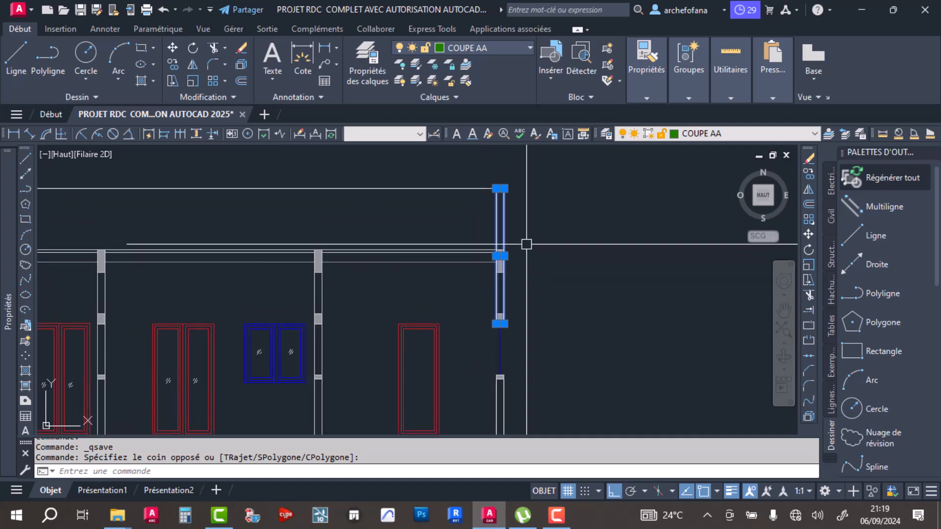
scroll(525, 221, "down", 3)
middle_click_drag(212, 237, 300, 247)
left_click(322, 225)
left_click(286, 224)
left_click(195, 181)
left_click(161, 187)
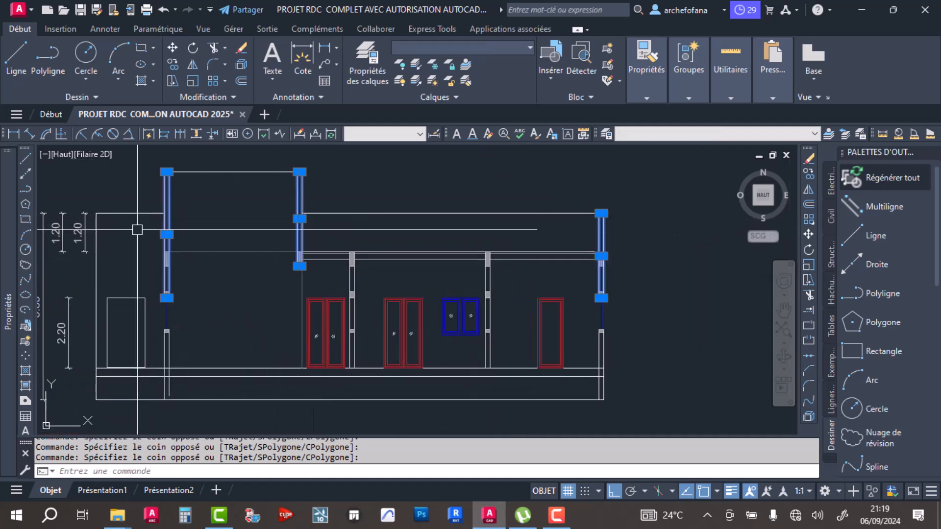
left_click(162, 353)
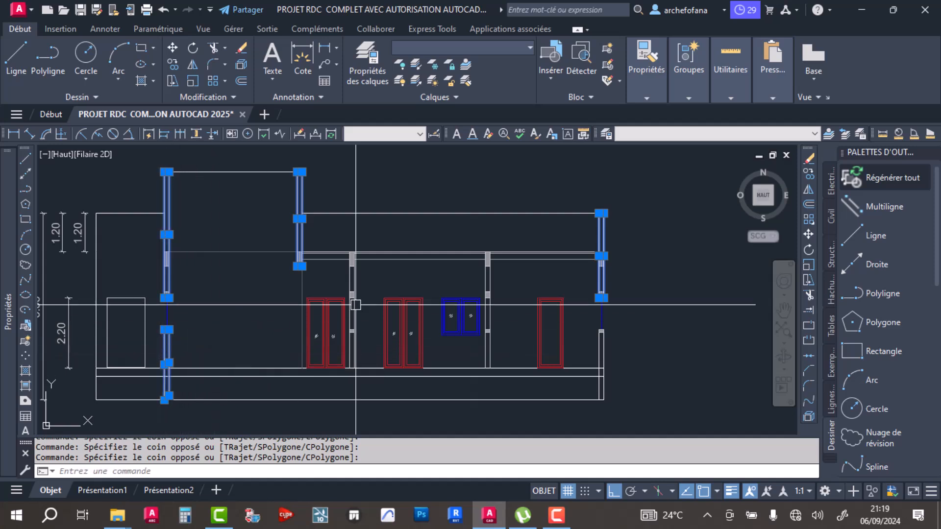
scroll(360, 286, "up", 3)
left_click(356, 264)
left_click(306, 267)
middle_click_drag(539, 263, 370, 267)
left_click(535, 267)
left_click(475, 269)
mouse_move(554, 258)
middle_mouse_down()
mouse_move(443, 228)
mouse_move(451, 228)
middle_mouse_up()
scroll(451, 228, "down", 2)
left_click(607, 337)
left_click(567, 343)
scroll(556, 352, "up", 4)
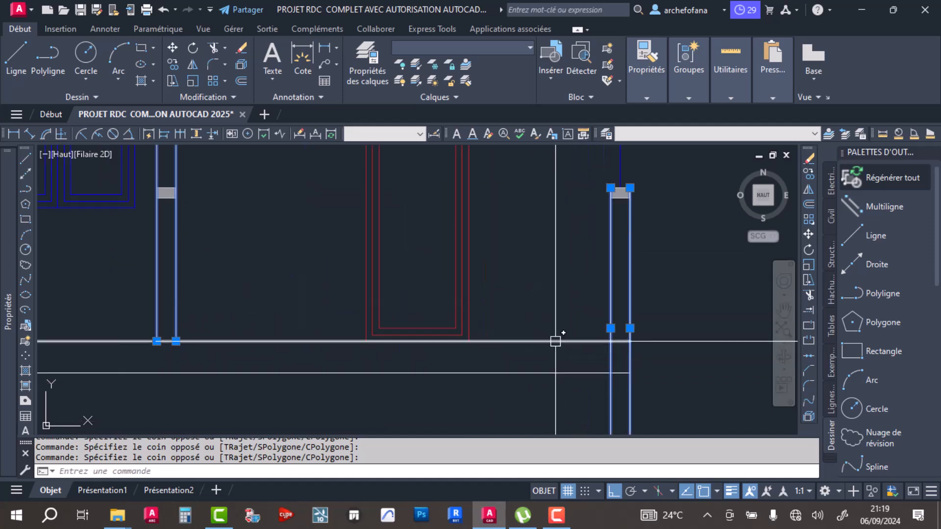
scroll(557, 327, "down", 3)
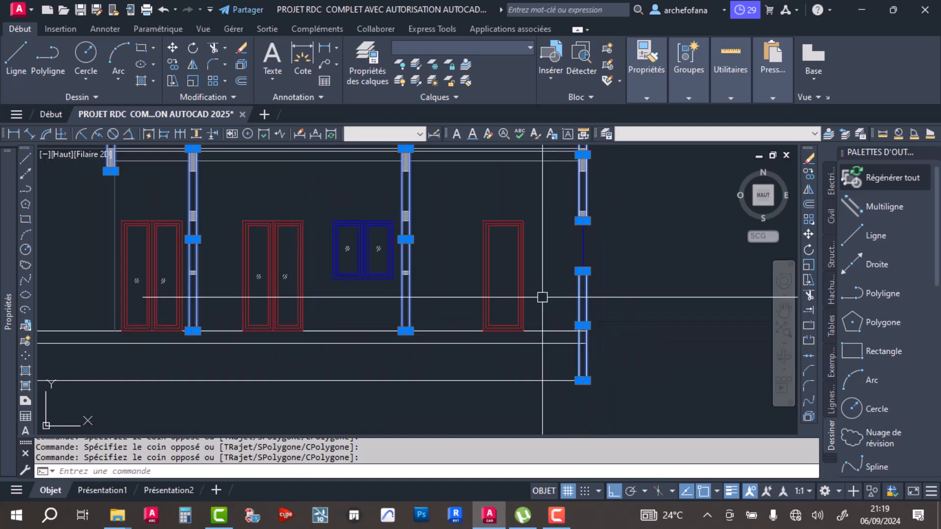
middle_click_drag(550, 319, 550, 349)
left_click(645, 96)
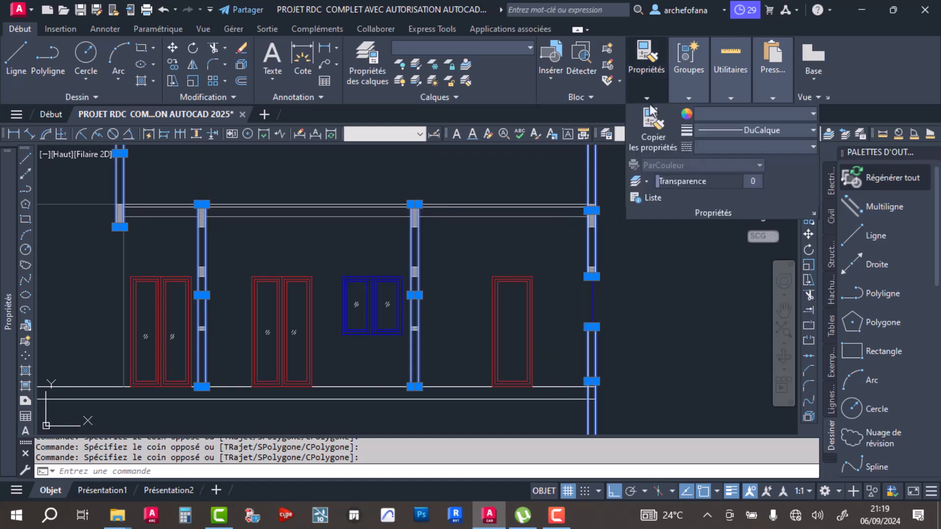
left_click(727, 130)
scroll(725, 246, "down", 3)
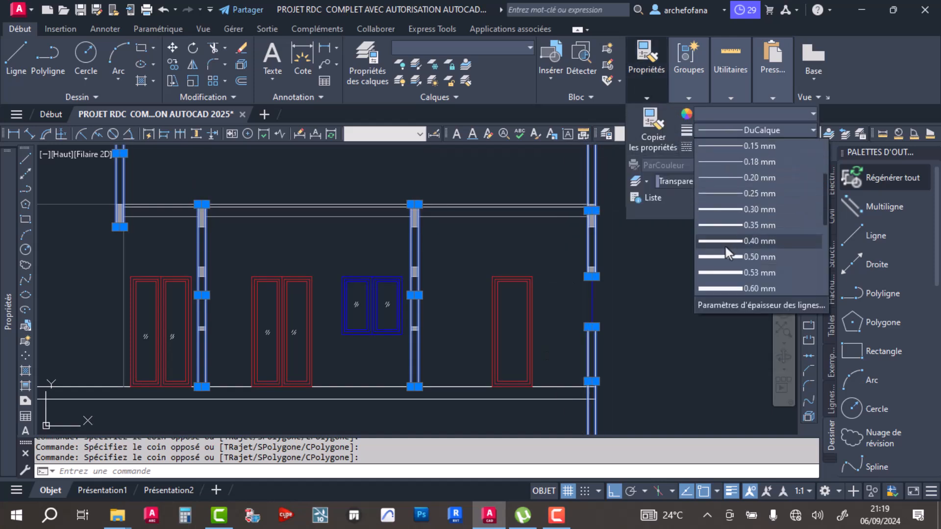
left_click(736, 209)
left_click(588, 253)
- Set the lineweight of the beam, lintel and sill outlines in all the cut walls to 0.30 mm
scroll(588, 254, "up", 4)
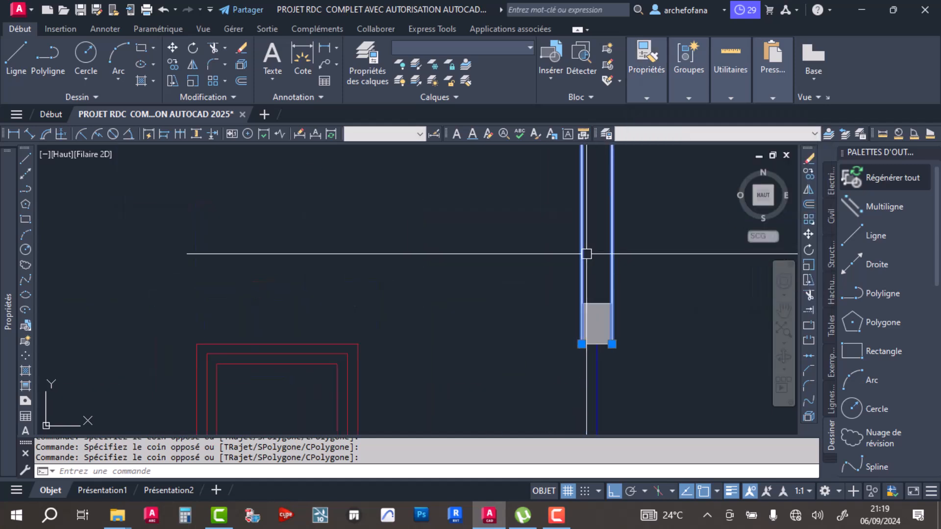
left_click(596, 302)
scroll(596, 299, "down", 4)
left_click(320, 288)
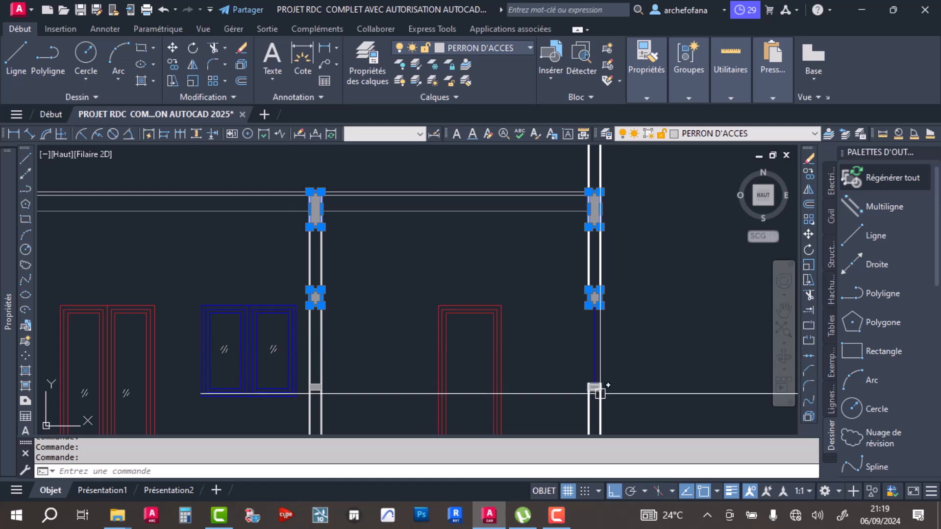
scroll(324, 412, "up", 4)
left_click(304, 357)
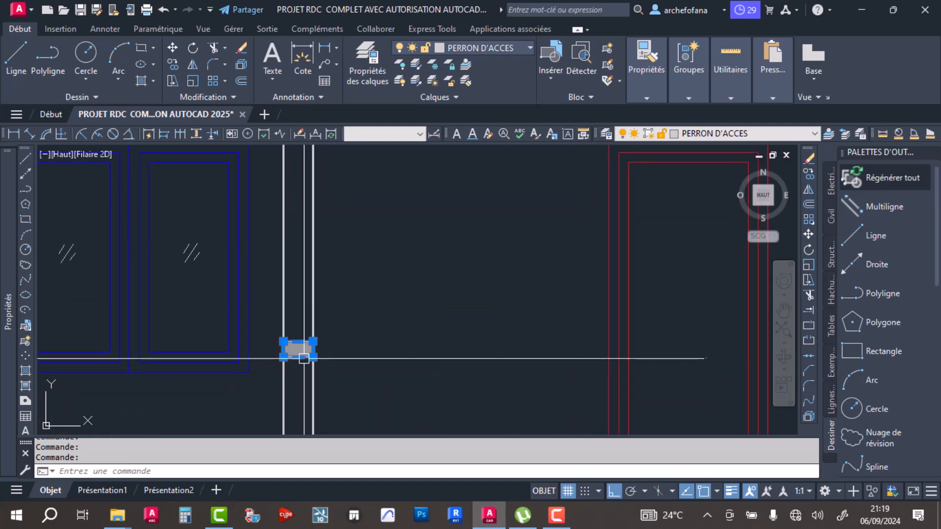
scroll(402, 330, "down", 6)
scroll(201, 265, "up", 6)
left_click(200, 269)
middle_click_drag(296, 226, 395, 408)
scroll(308, 268, "down", 5)
scroll(314, 303, "up", 8)
scroll(294, 323, "down", 5)
scroll(288, 315, "up", 3)
scroll(235, 223, "down", 2)
middle_click_drag(222, 244, 554, 281)
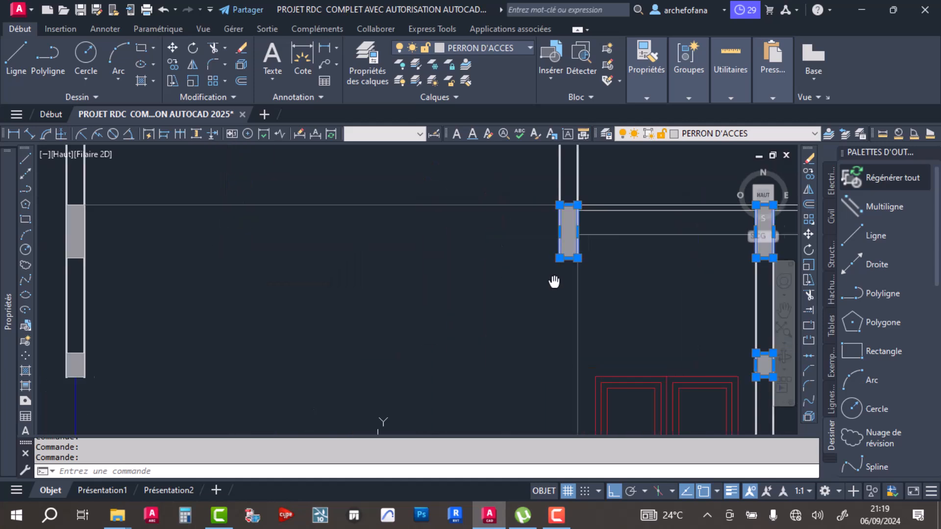
middle_click_drag(252, 272, 445, 271)
left_click(277, 249)
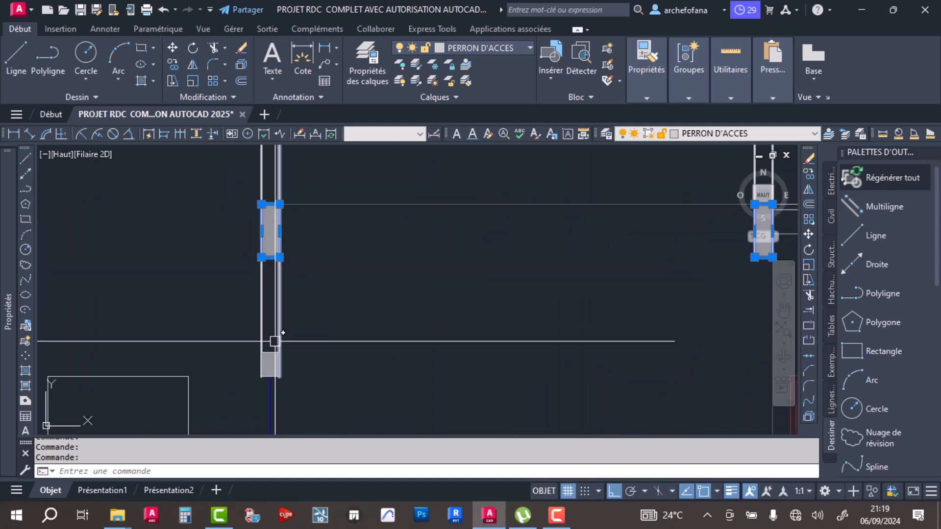
scroll(319, 299, "down", 4)
scroll(326, 358, "up", 5)
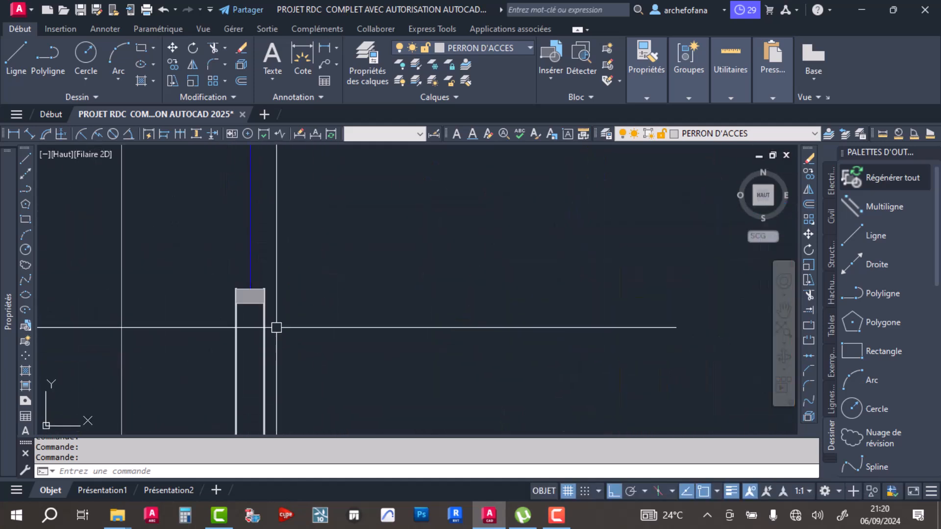
scroll(348, 287, "down", 8)
scroll(483, 236, "up", 8)
scroll(474, 235, "down", 4)
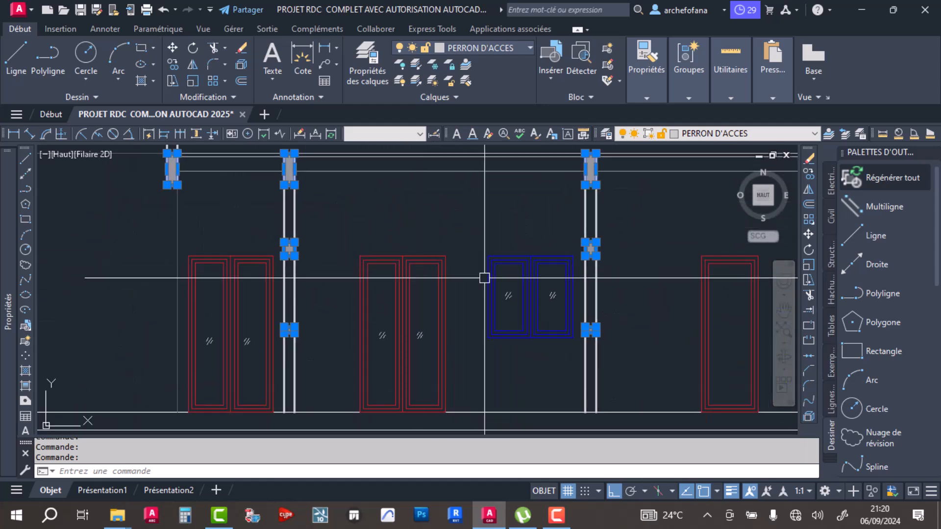
middle_click_drag(591, 301, 530, 315)
left_click(646, 98)
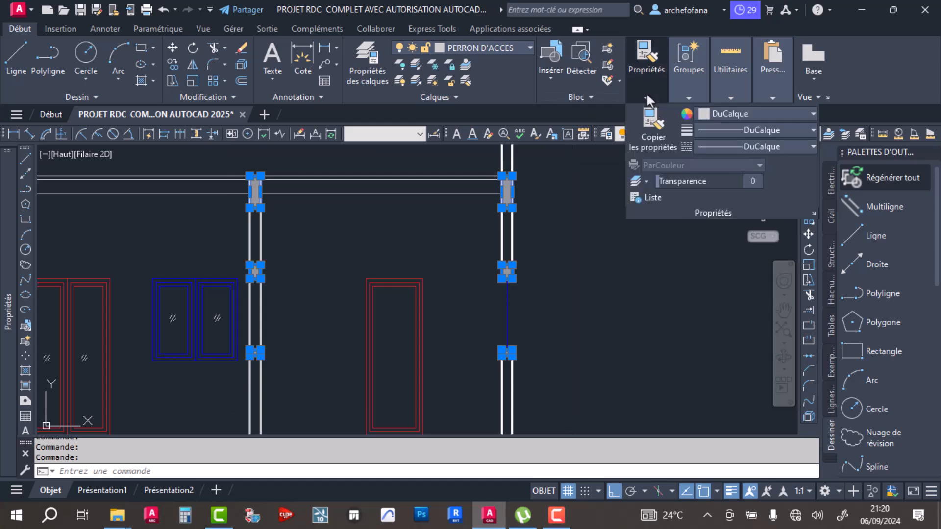
left_click(740, 130)
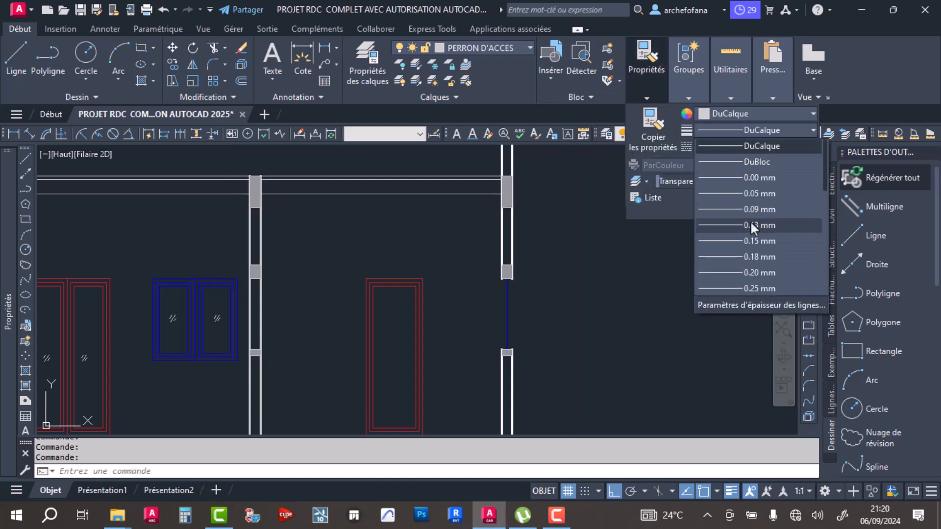
scroll(748, 273, "down", 1)
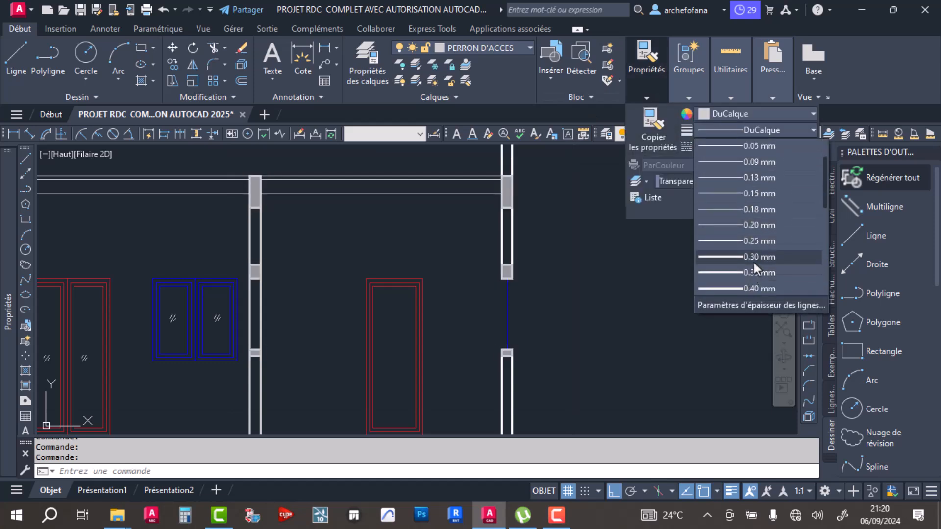
left_click(754, 257)
- Bring the selected beam, lintel and sill outlines to the front of the draw order and save the drawing
scroll(531, 225, "up", 6)
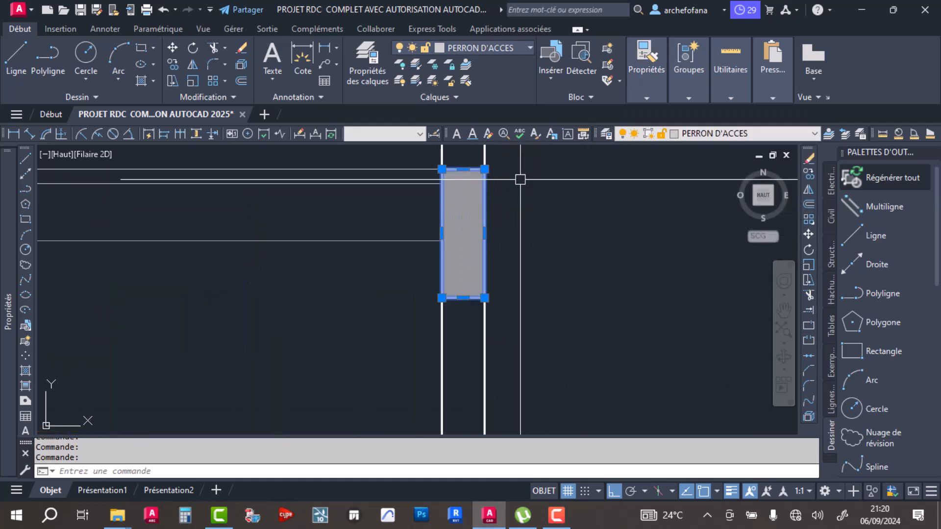
right_click(566, 223)
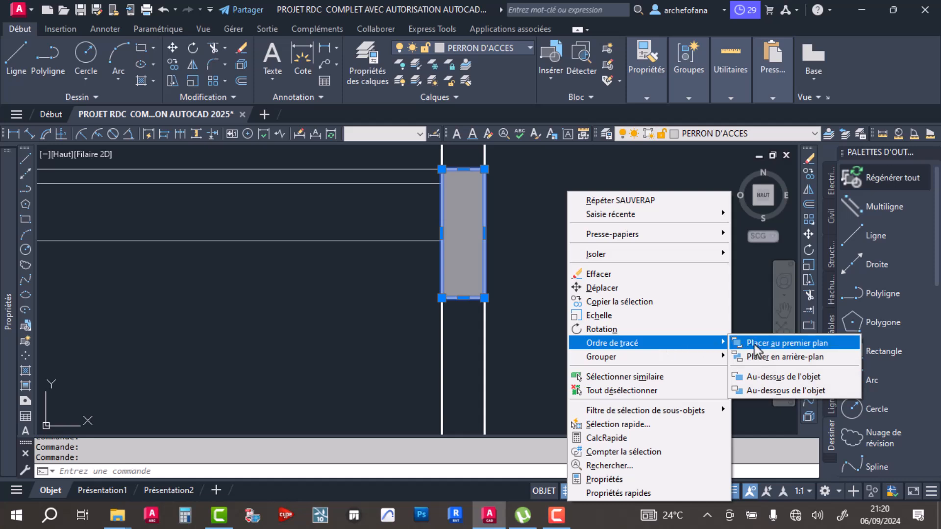
left_click(754, 345)
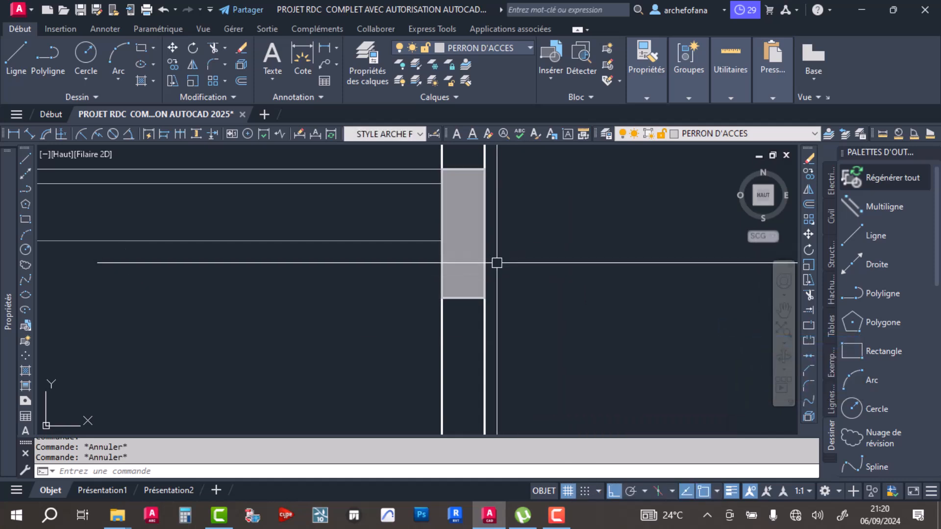
key("ctrl+s")
scroll(508, 263, "down", 8)
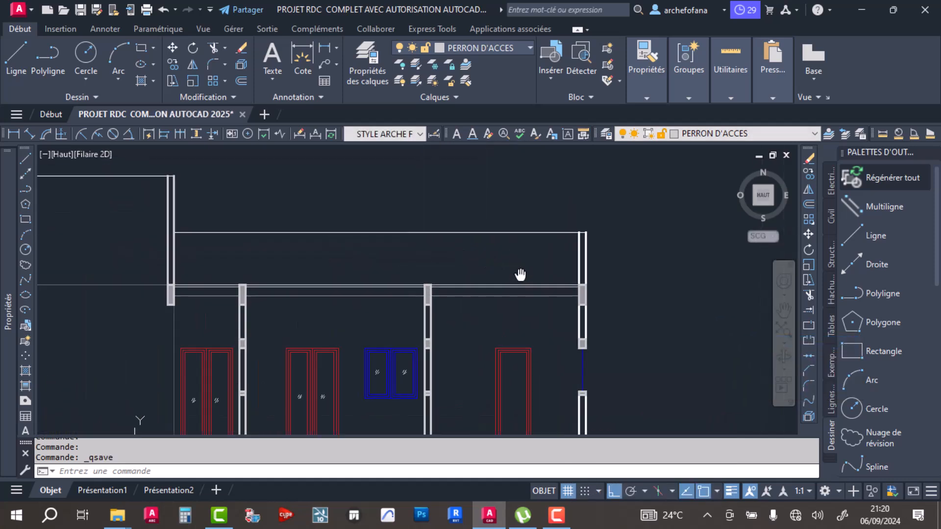
scroll(509, 263, "down", 5)
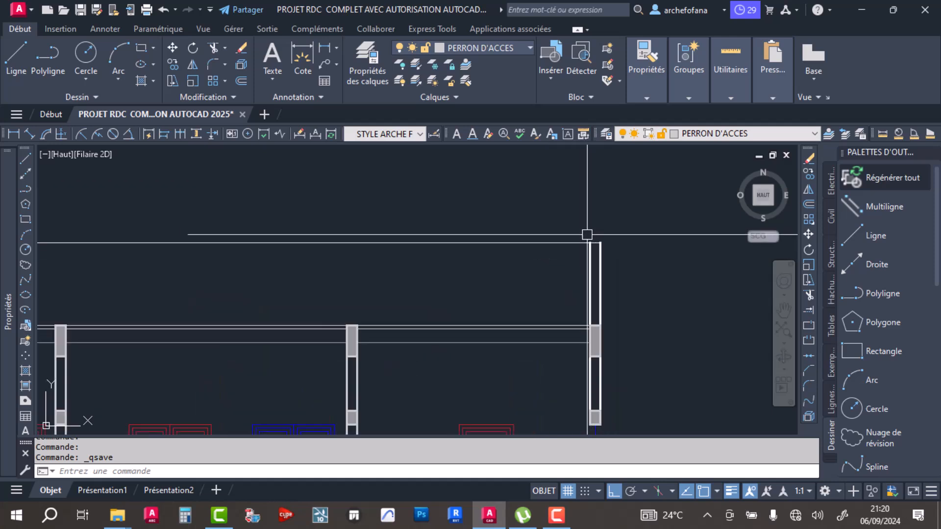
- Hatch the parapet band above the slab, between the raised wall and the far end wall, with the BRICK pattern
scroll(456, 271, "up", 2)
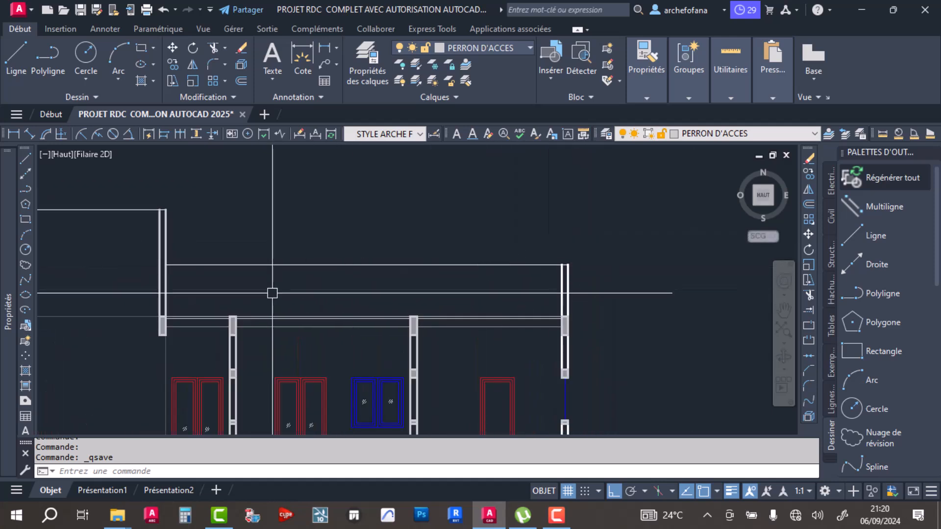
scroll(470, 260, "down", 5)
scroll(288, 274, "up", 3)
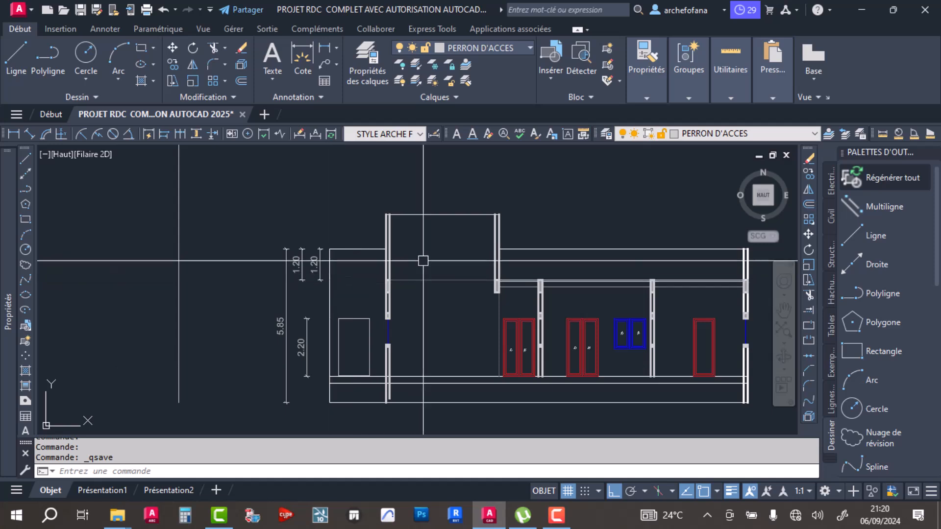
scroll(420, 260, "up", 5)
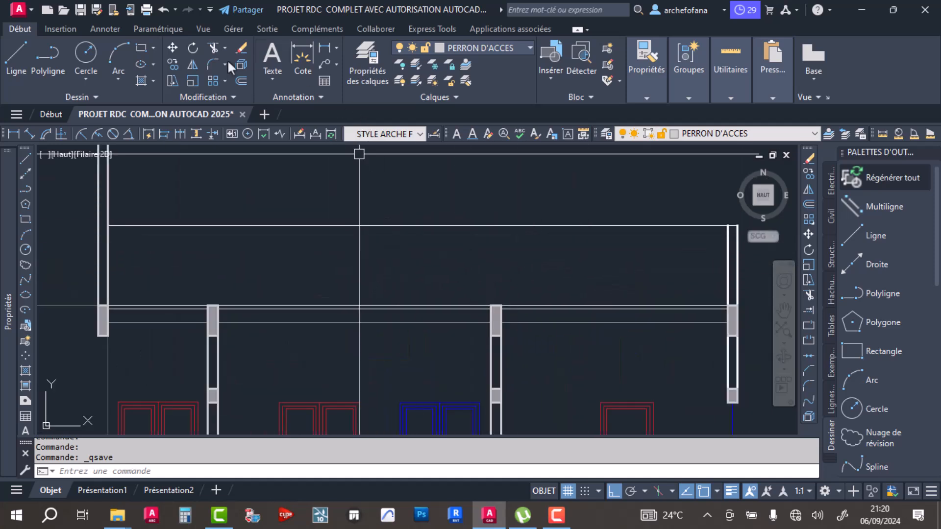
left_click(141, 80)
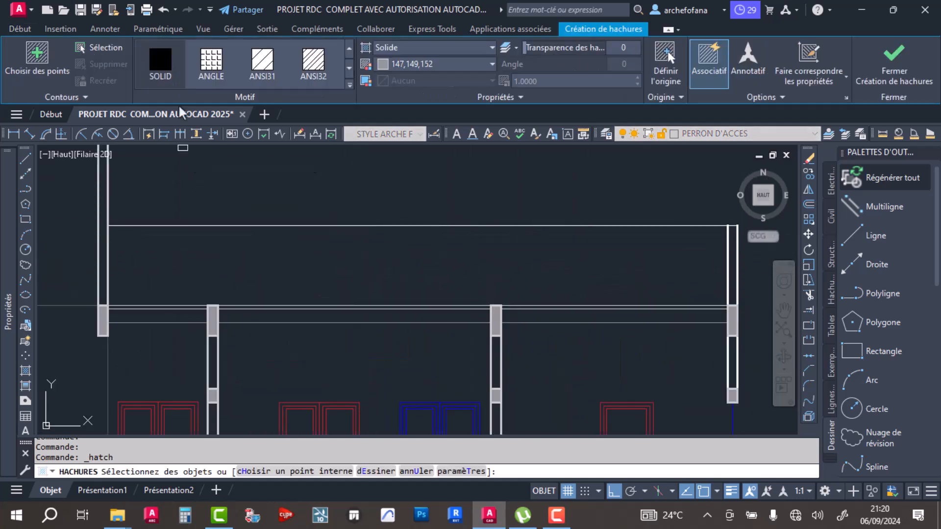
scroll(245, 68, "down", 3)
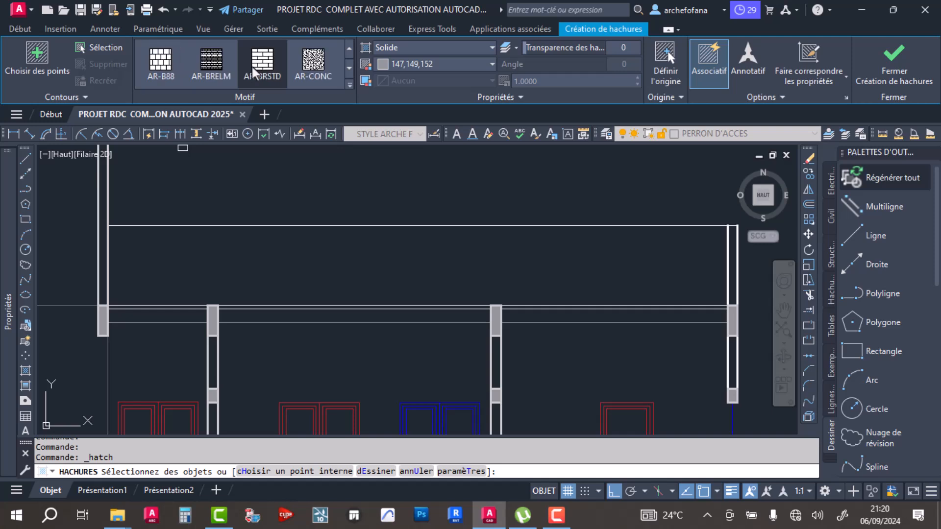
left_click(276, 69)
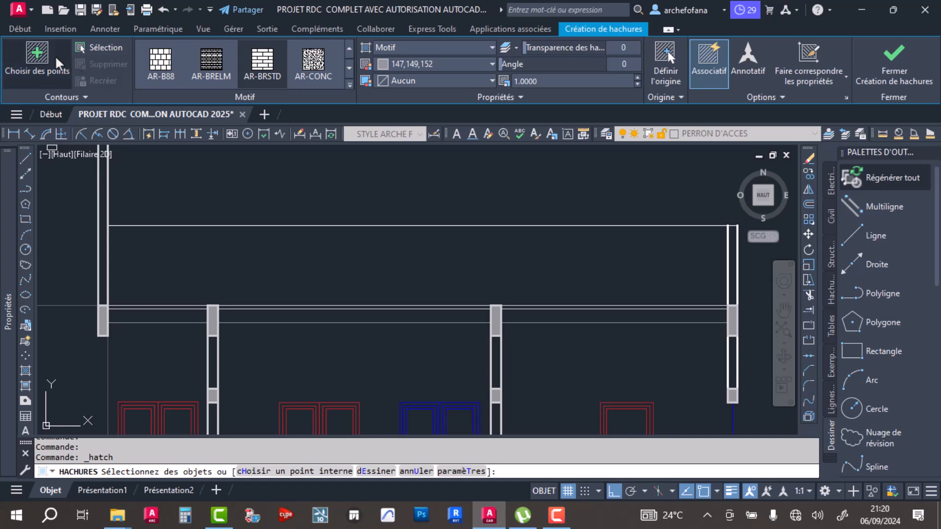
left_click(42, 66)
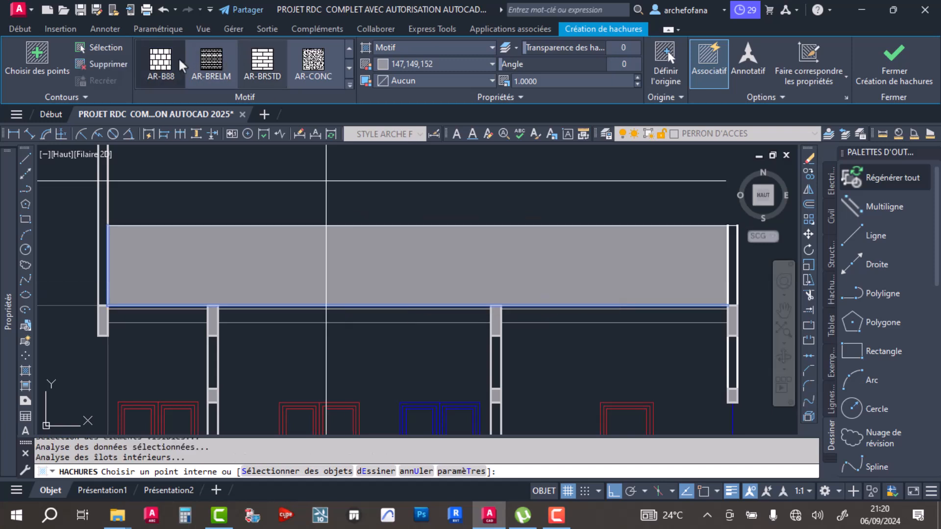
left_click(161, 68)
scroll(160, 68, "up", 2)
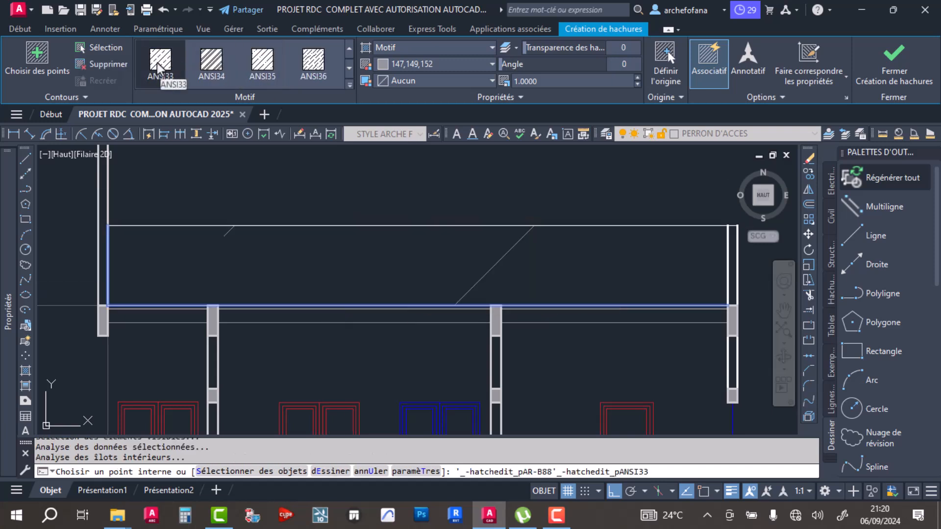
scroll(211, 66, "down", 1)
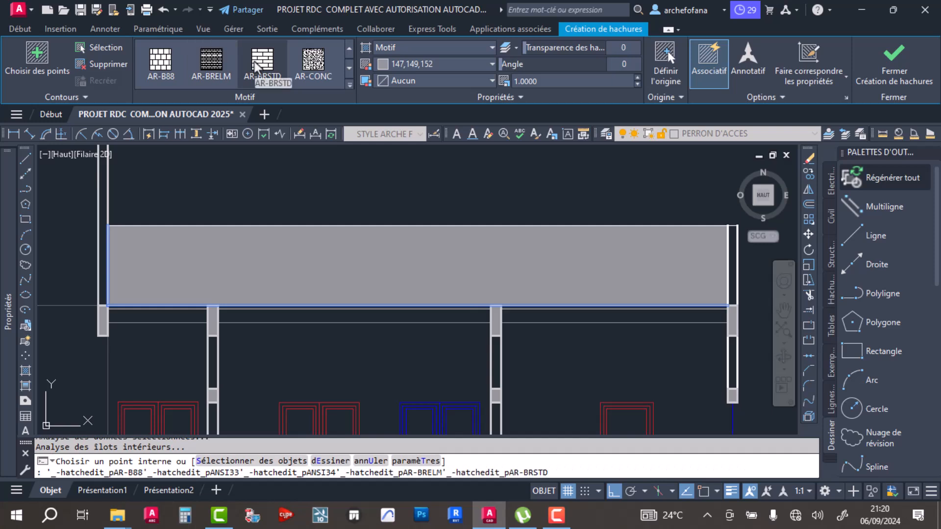
scroll(189, 69, "down", 1)
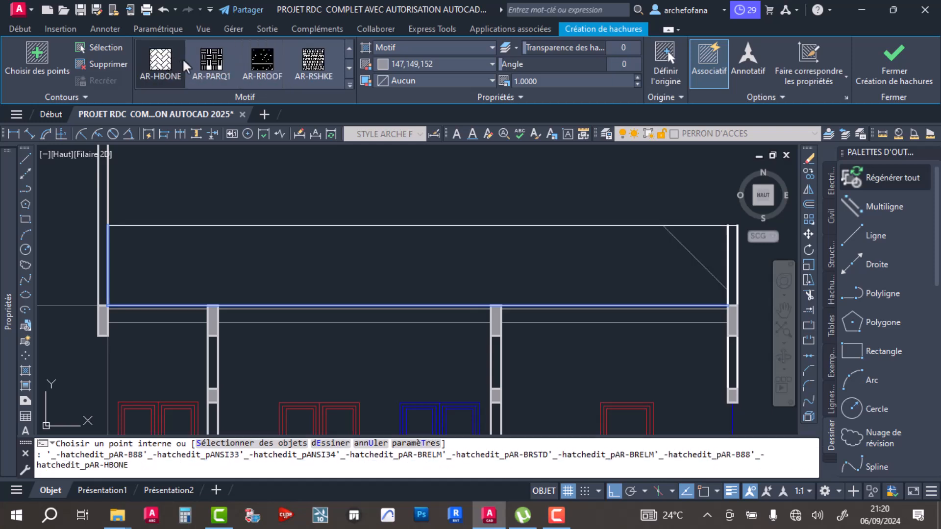
scroll(208, 64, "down", 2)
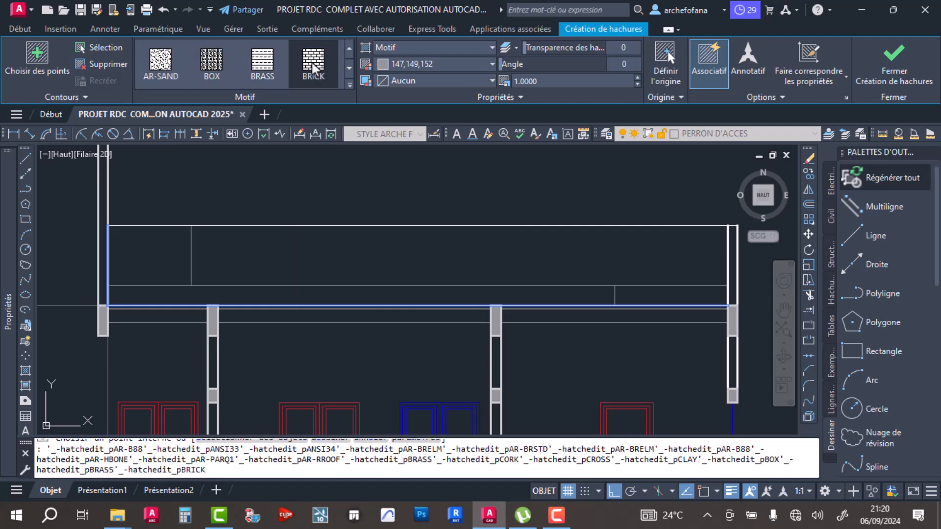
left_click(314, 69)
- Set the brick hatch's scale to 0.09, reduce it to 0.0410 and finish the hatch
left_click(576, 81)
type("0.09")
key("Return")
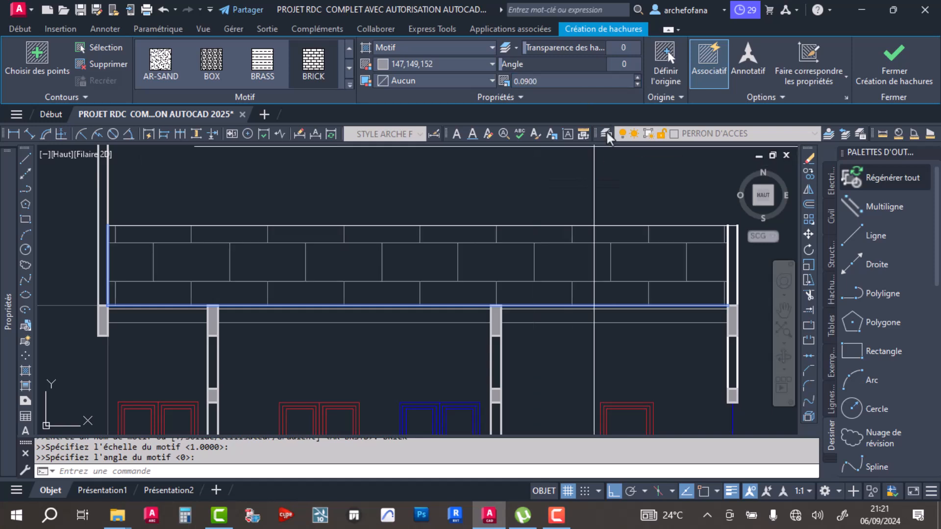
left_click(636, 84)
left_click_drag(637, 84, 636, 84)
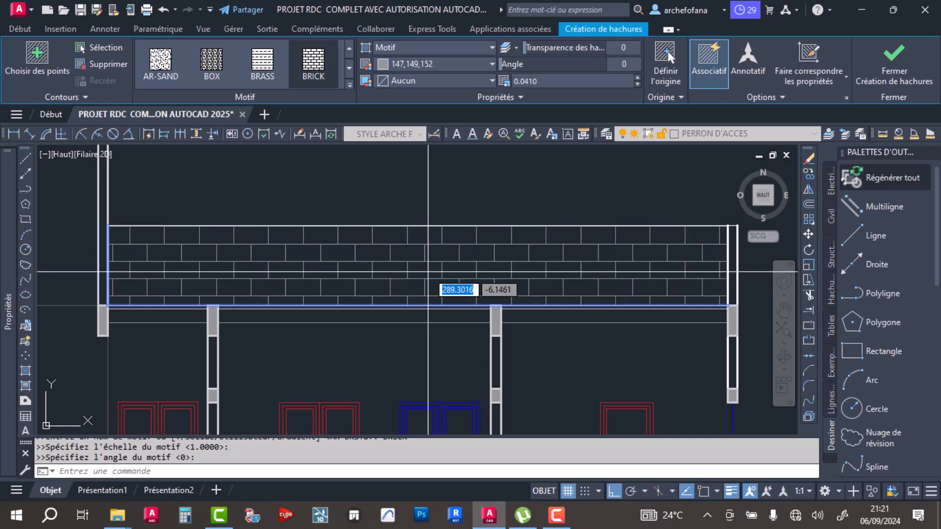
key("Return")
- Change the parapet's brick hatch to a darker grey and save the drawing
scroll(428, 272, "down", 3)
scroll(396, 273, "up", 3)
scroll(396, 273, "up", 3)
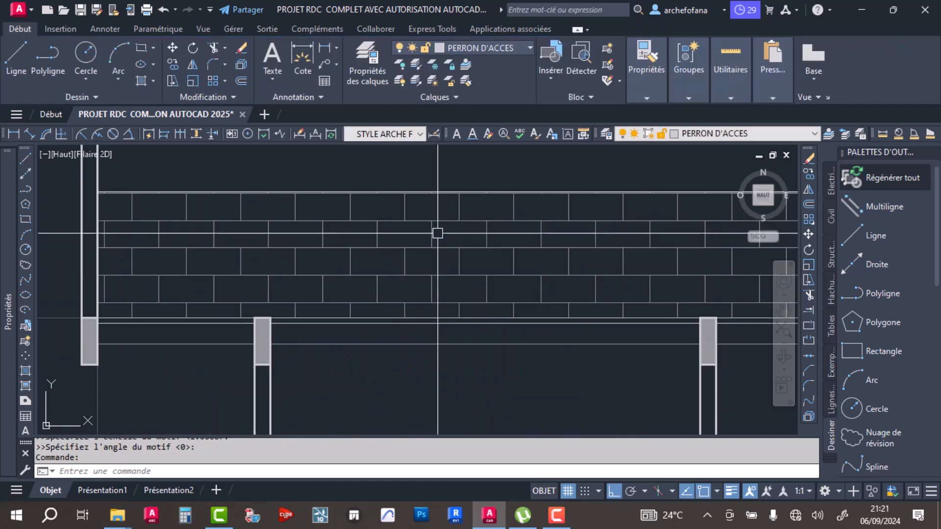
left_click(489, 233)
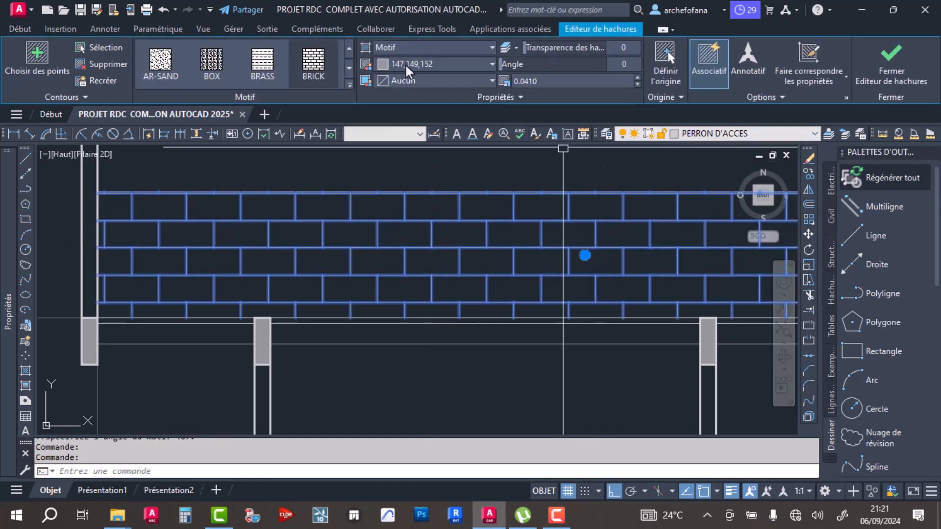
left_click(428, 63)
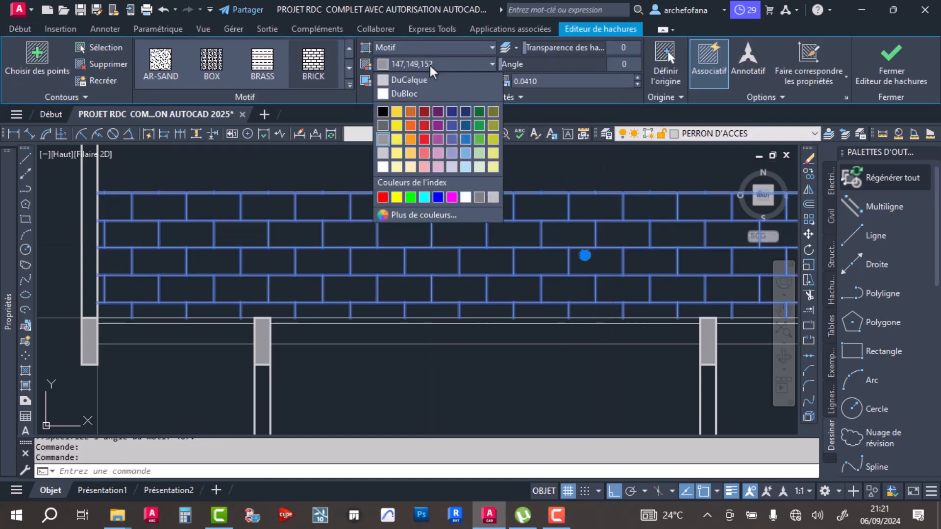
left_click(383, 125)
key("Escape")
key("ctrl+s")
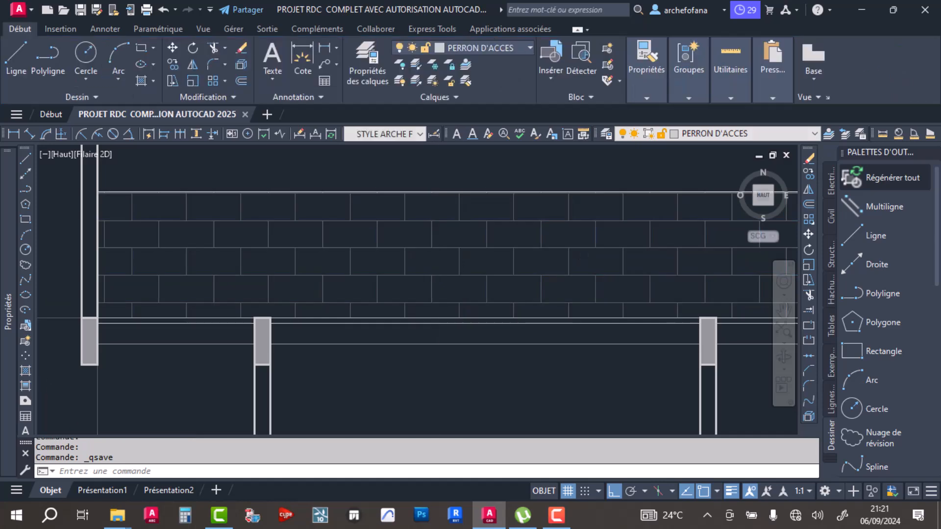
scroll(438, 252, "down", 6)
scroll(438, 252, "up", 4)
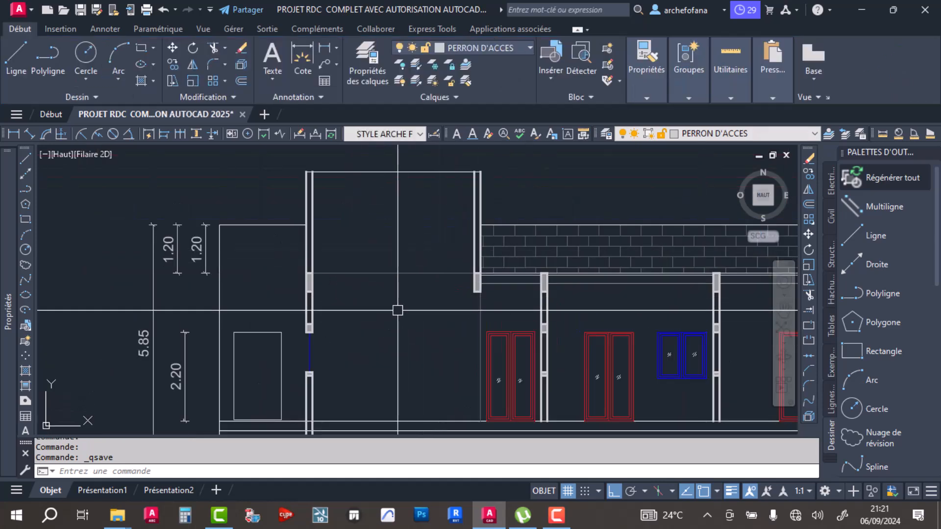
scroll(365, 269, "down", 4)
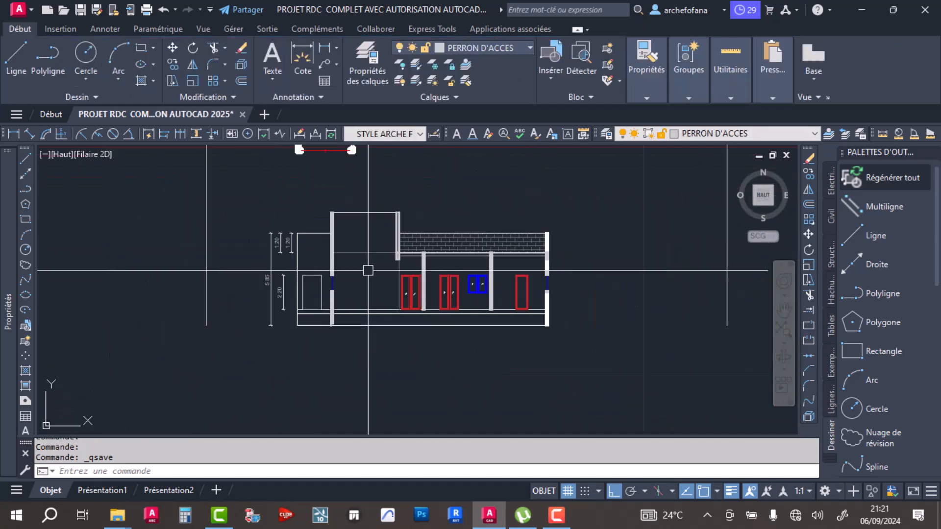
left_click(557, 514)
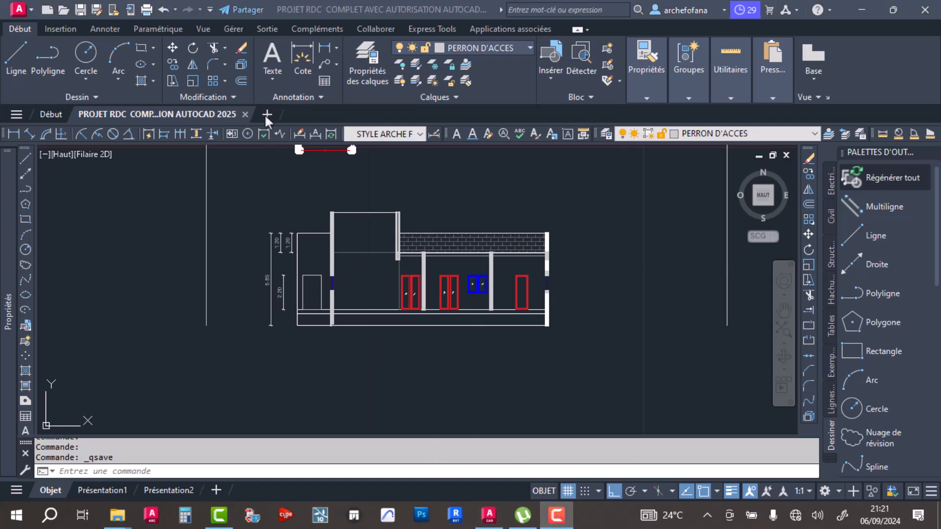
scroll(413, 266, "up", 4)
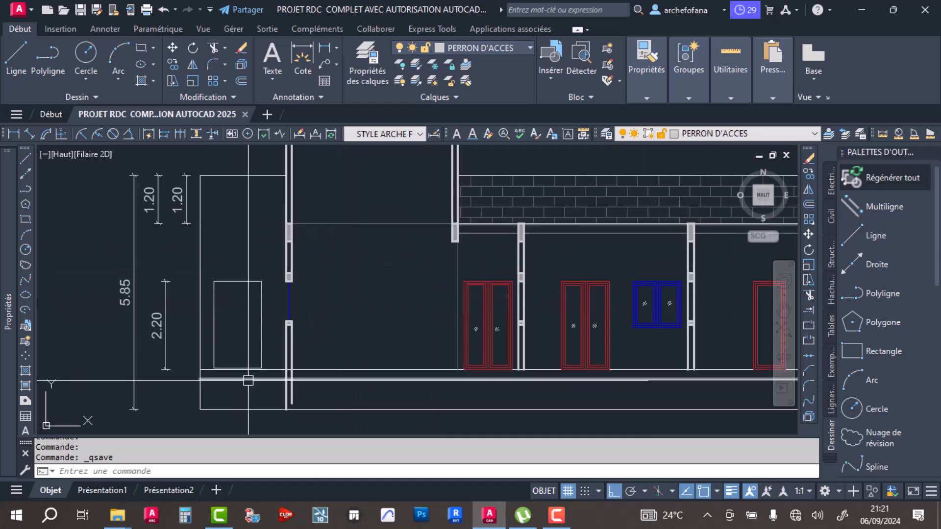
middle_click_drag(495, 339, 413, 325)
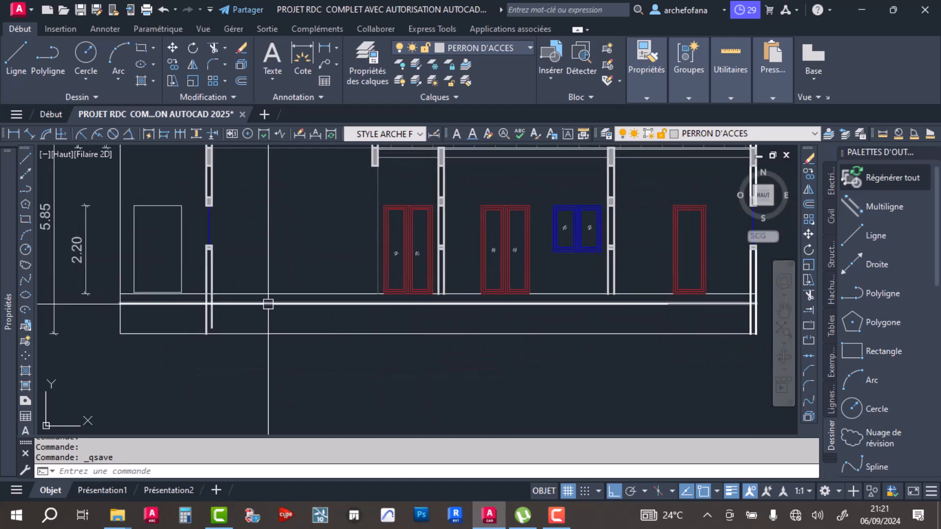
scroll(470, 281, "up", 4)
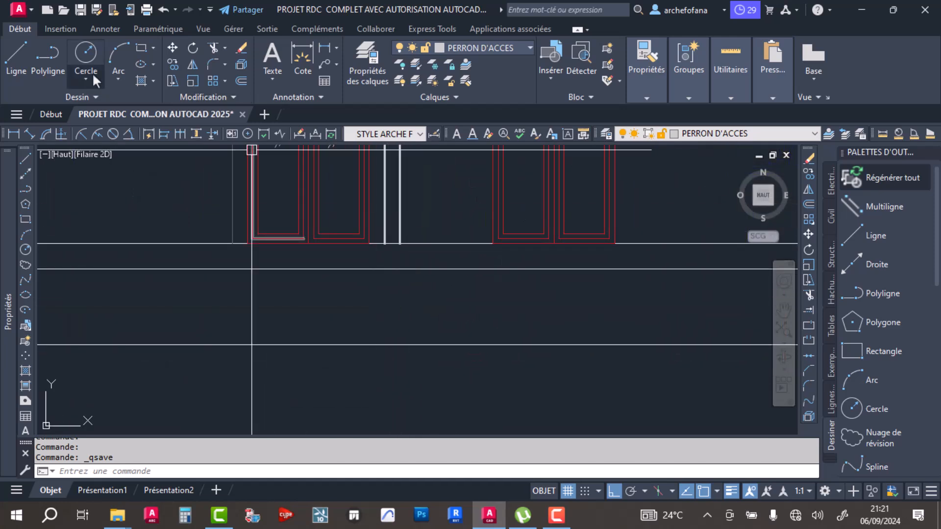
scroll(392, 245, "up", 6)
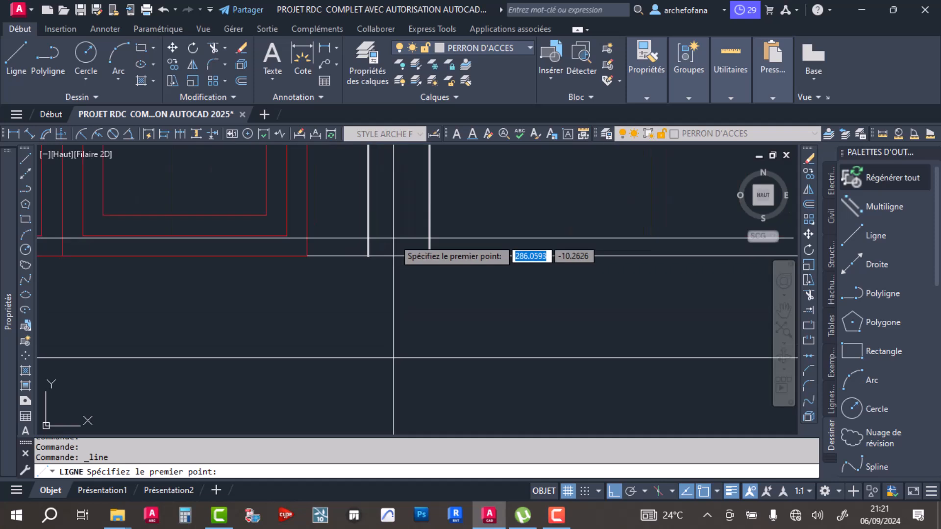
left_click(368, 255)
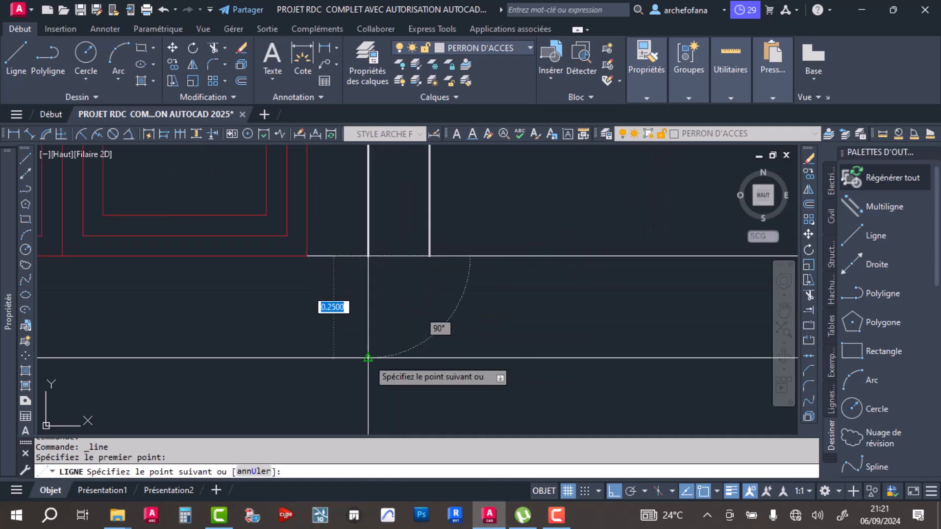
scroll(389, 264, "down", 2)
scroll(387, 245, "up", 4)
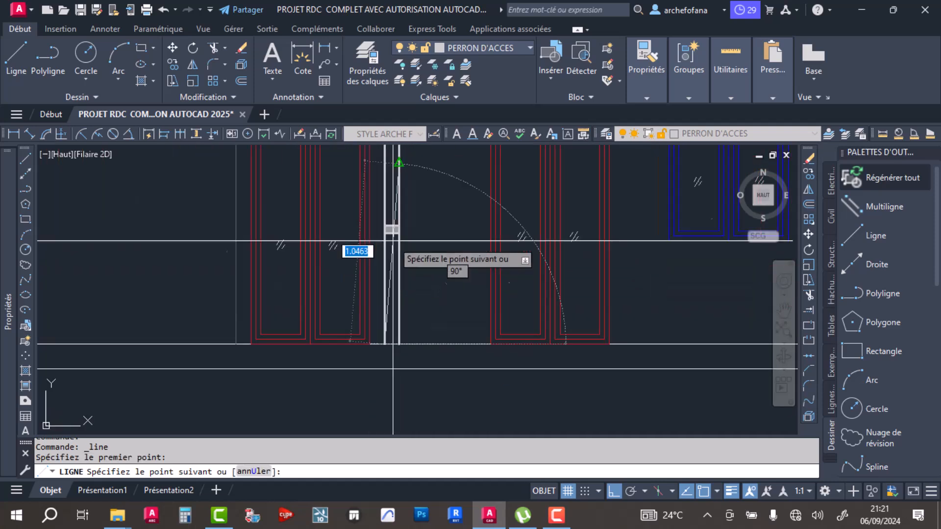
left_click(388, 216)
scroll(392, 315, "down", 3)
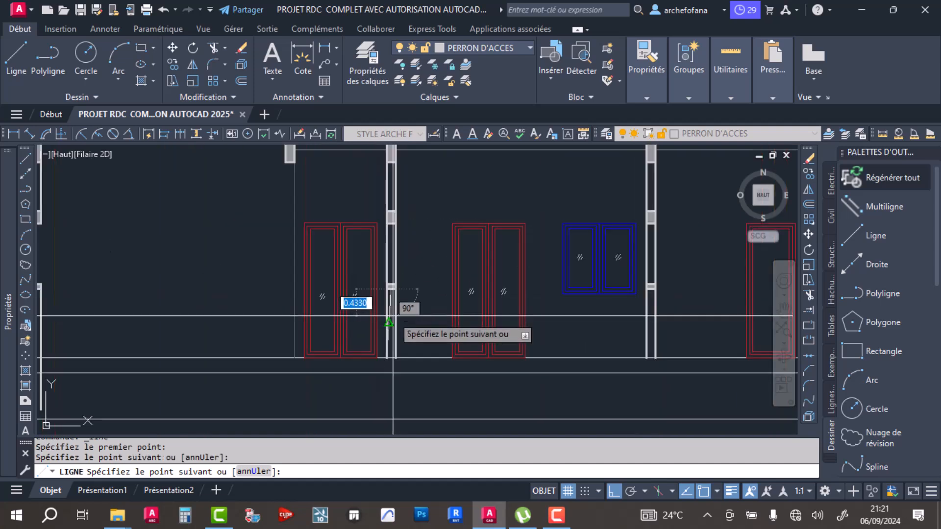
key("Escape")
key("ctrl+z")
- Draw a short line closing the base of the first interior wall, from one wall face to the other at floor level
scroll(388, 230, "up", 3)
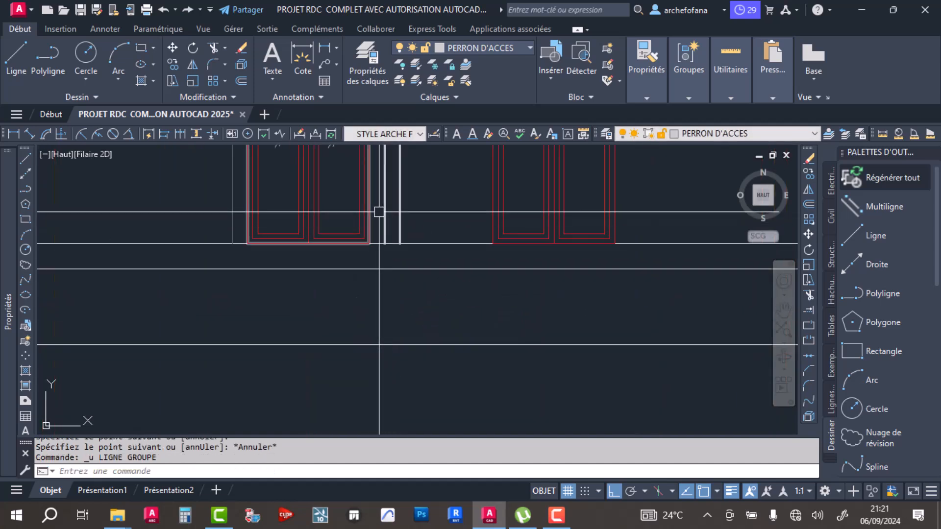
left_click(23, 59)
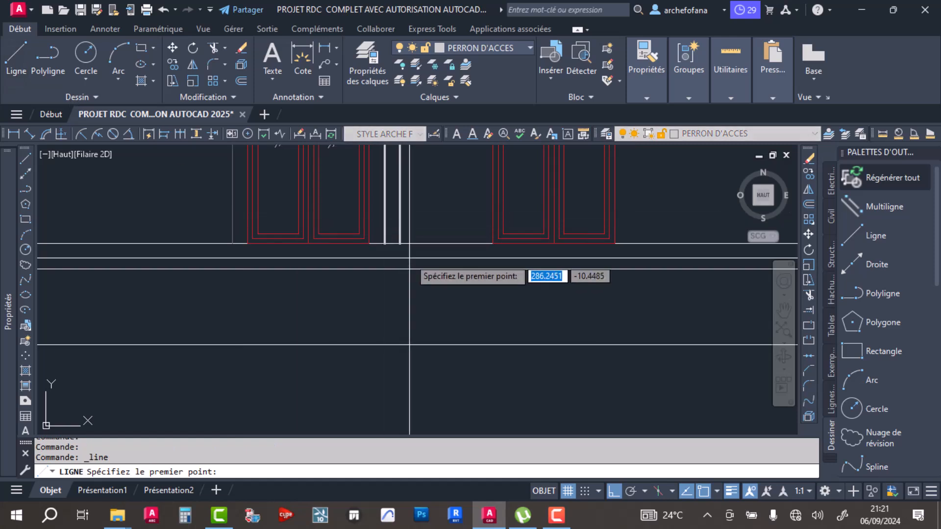
scroll(373, 235, "up", 4)
left_click(360, 199)
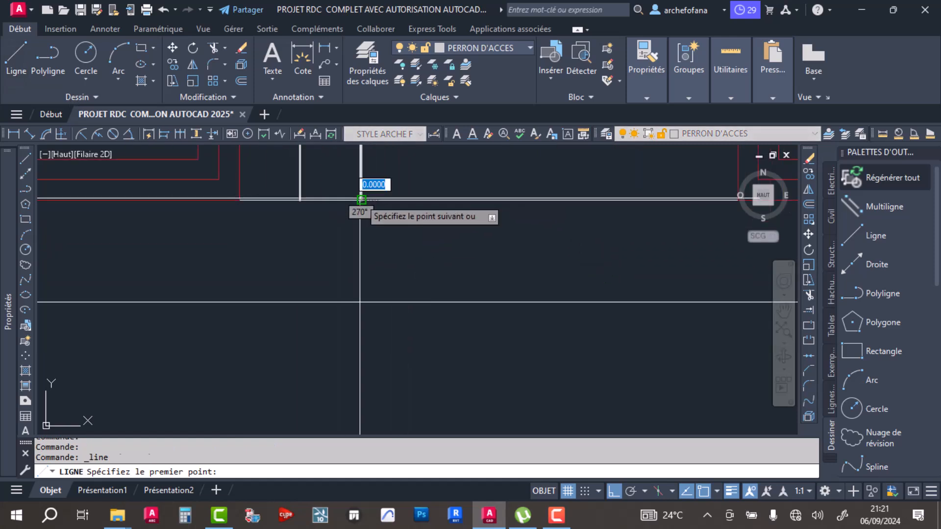
left_click(299, 200)
key("Return")
key("Return")
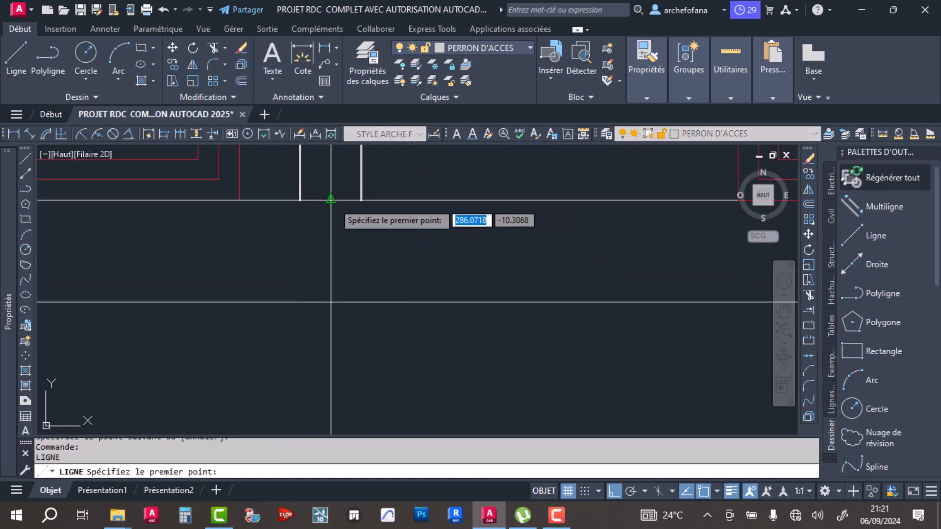
- Draw a vertical line 1.00 long from the midpoint of the wall-base line down to the section's lowest horizontal line
left_click(330, 199)
scroll(346, 303, "down", 3)
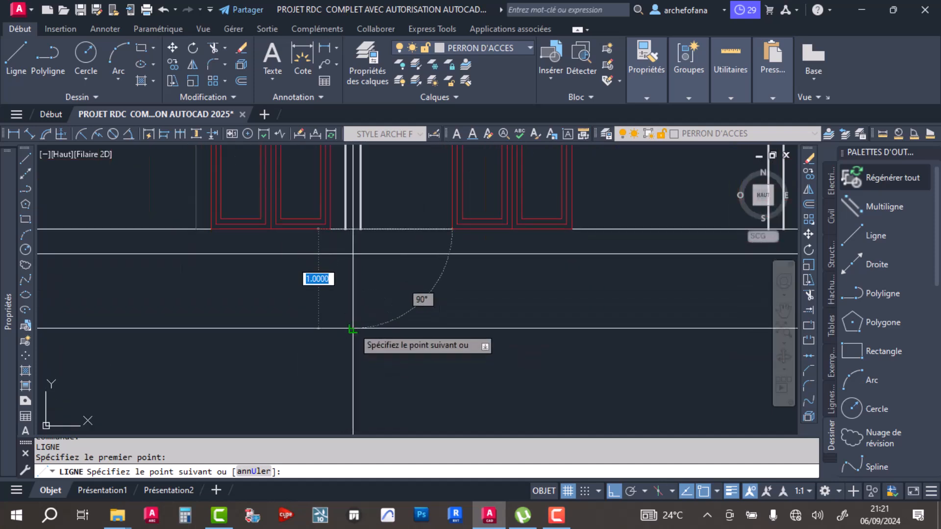
left_click(352, 327)
key("Return")
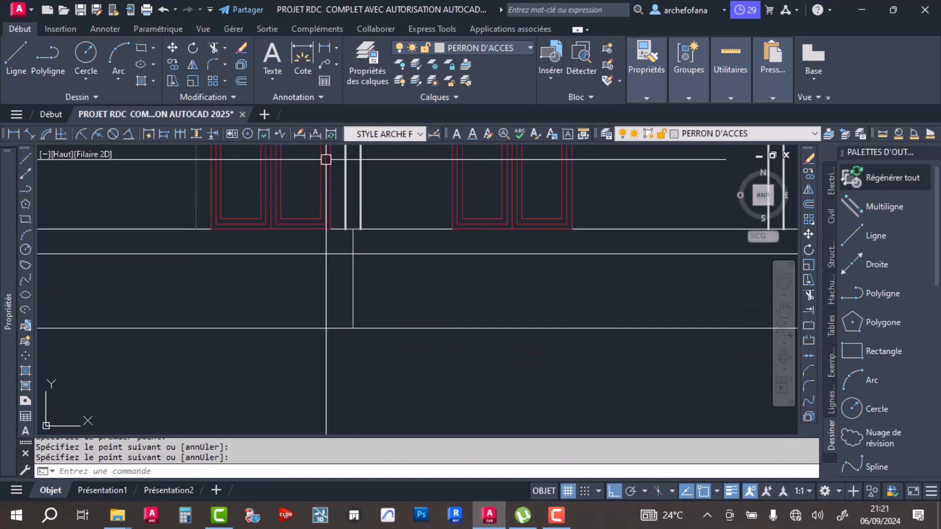
- Offset the vertical line beneath the first interior wall by 0.1 to both sides and delete the original centre line
left_click(240, 81)
type(".1")
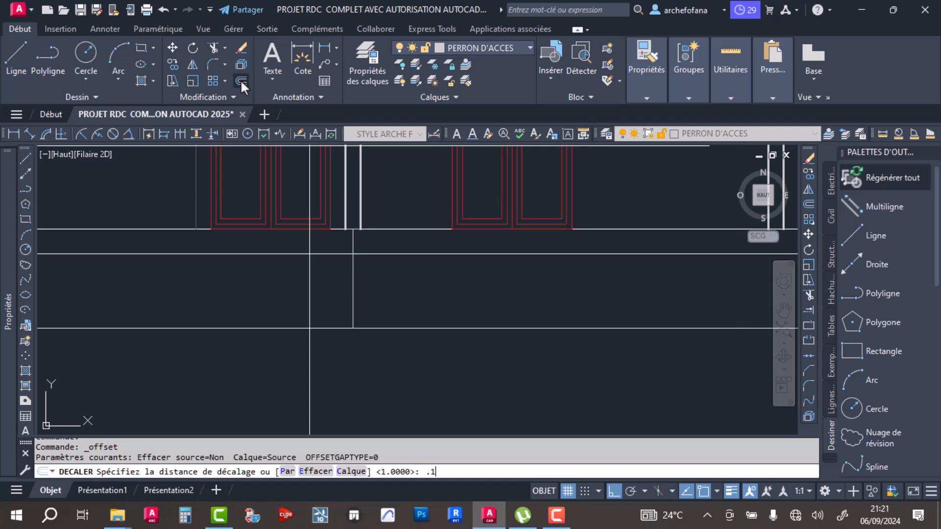
key("Return")
left_click(352, 318)
left_click(407, 282)
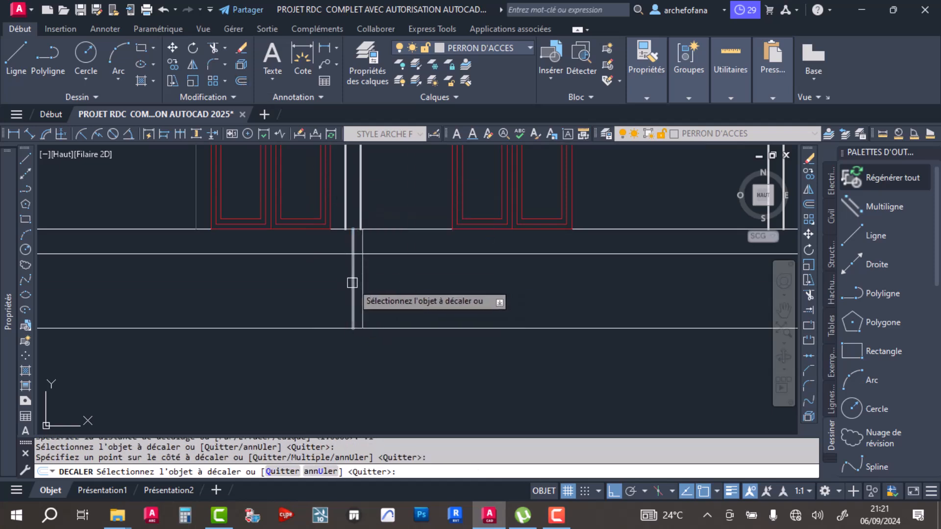
key("Return")
scroll(351, 230, "up", 3)
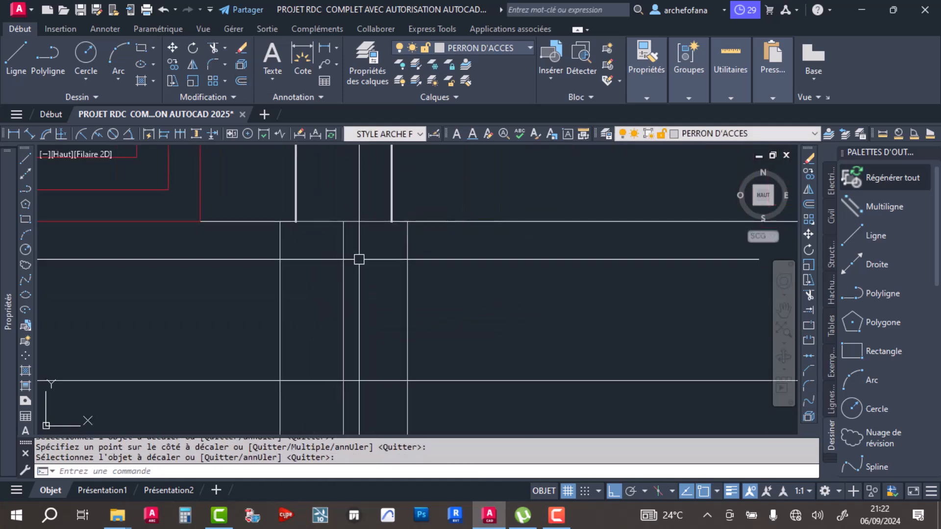
left_click(358, 259)
left_click(336, 287)
key("Delete")
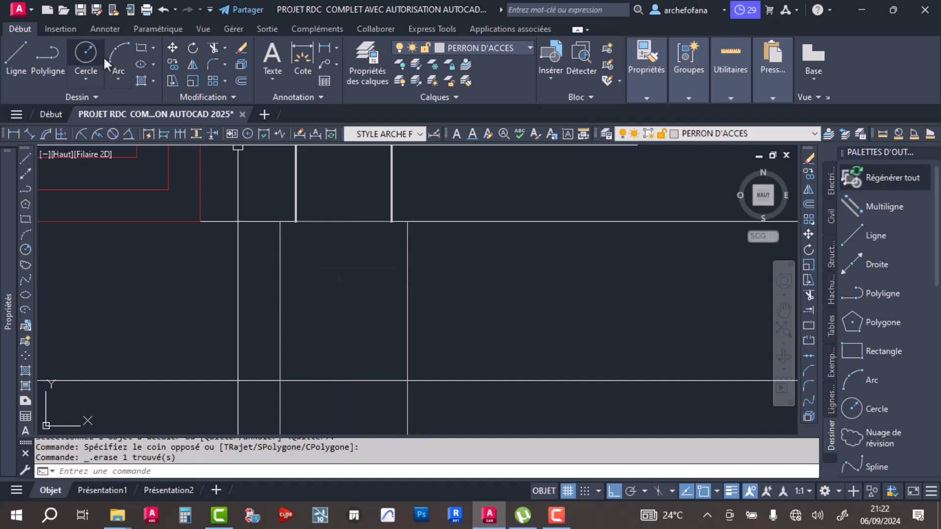
- Draw a rectangle between the two offset lines, from the floor line down to the next horizontal line
left_click(141, 47)
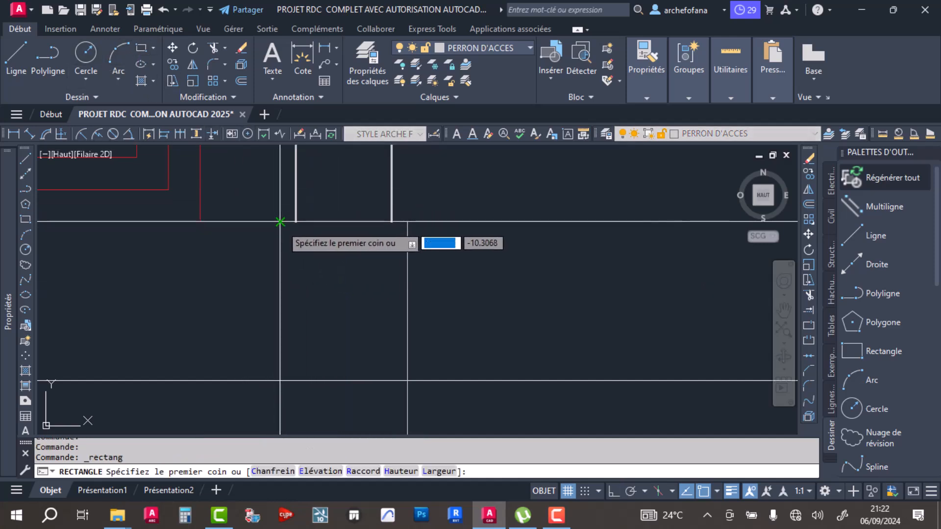
left_click(280, 221)
left_click(407, 381)
scroll(405, 340, "down", 4)
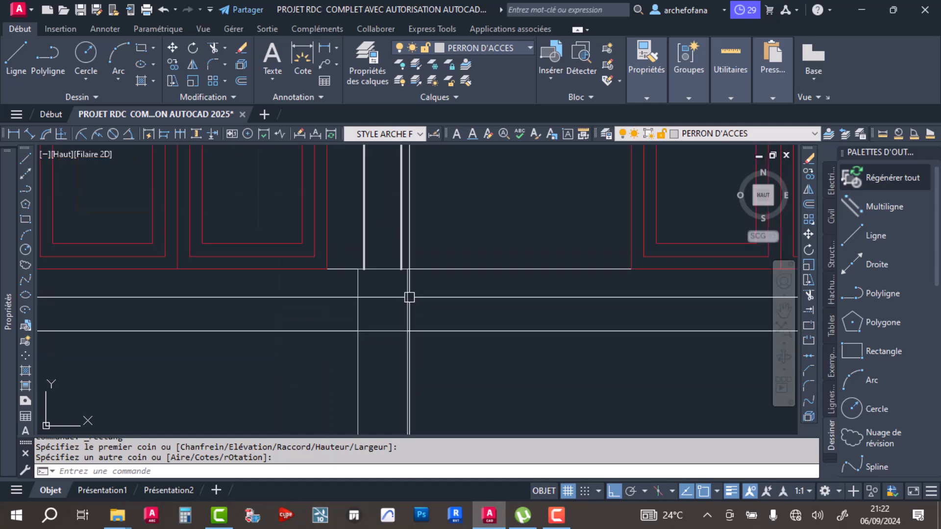
scroll(403, 305, "down", 4)
left_click(428, 332)
left_click(397, 319)
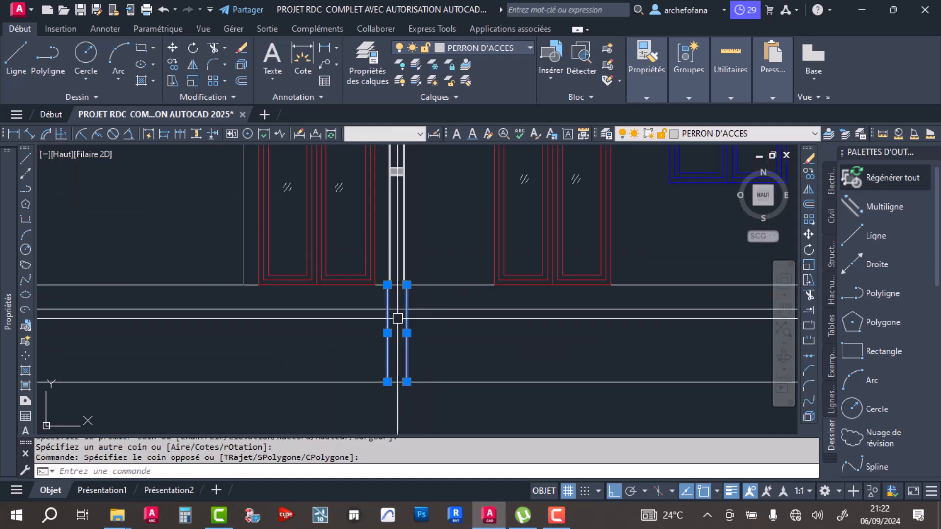
scroll(417, 298, "up", 6)
left_click(406, 278)
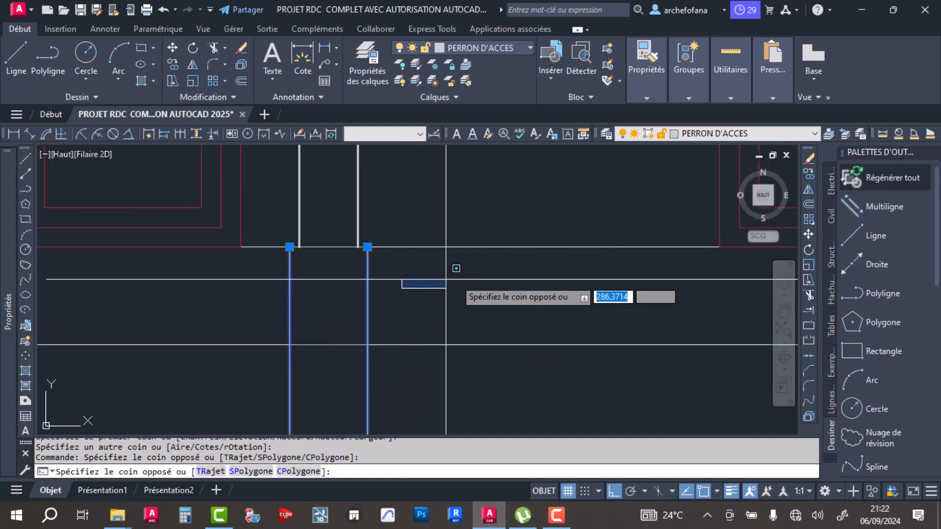
key("Escape")
key("Escape")
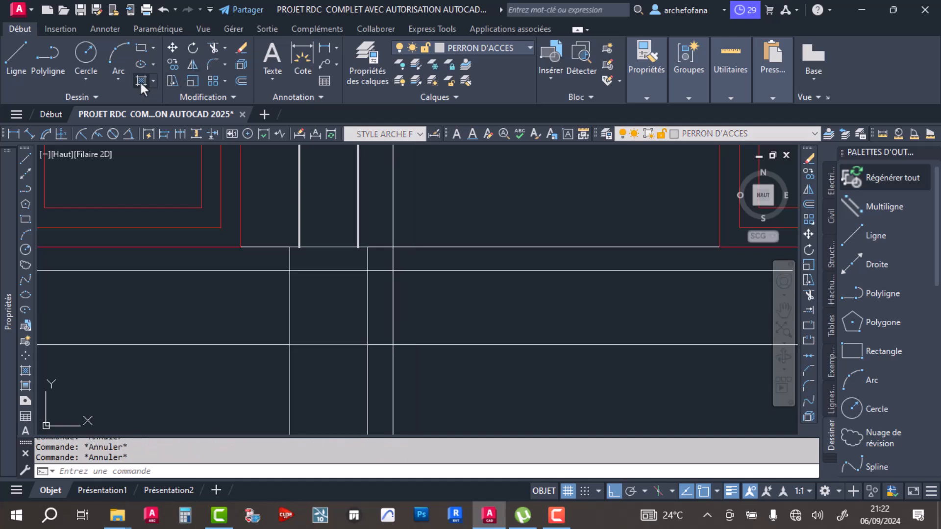
- Fill the rectangle beneath the first interior wall with a solid hatch in colour 147,149,152
left_click(140, 81)
left_click(156, 72)
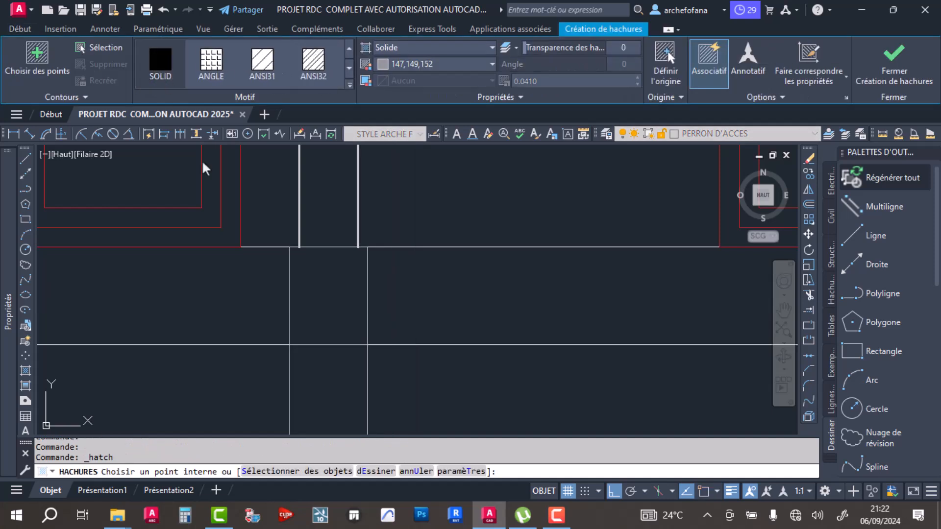
scroll(327, 284, "down", 4)
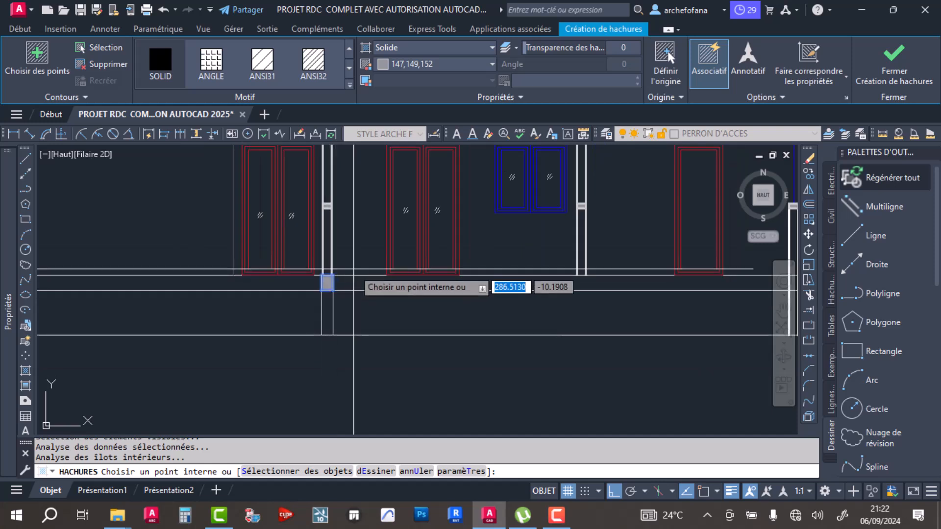
key("Return")
scroll(327, 308, "up", 3)
left_click(374, 284)
left_click(221, 320)
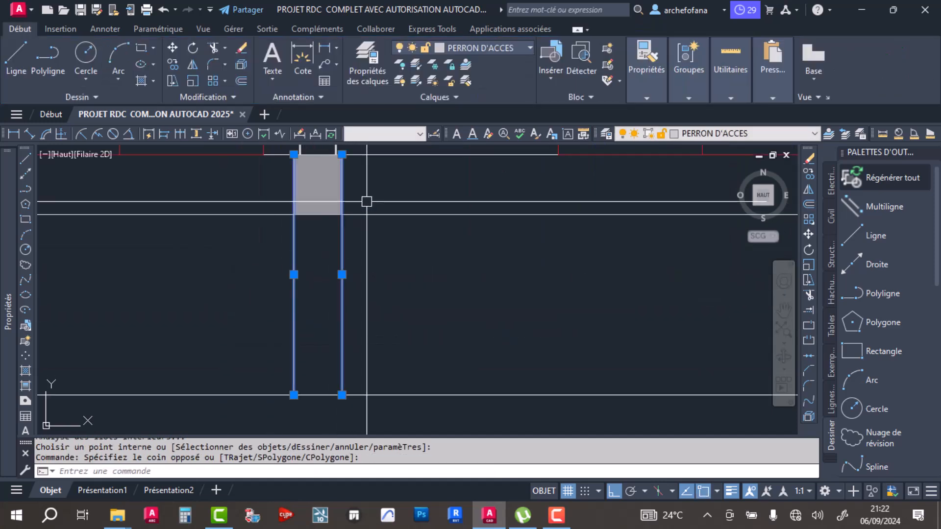
left_click(357, 189)
left_click(321, 182)
key("Escape")
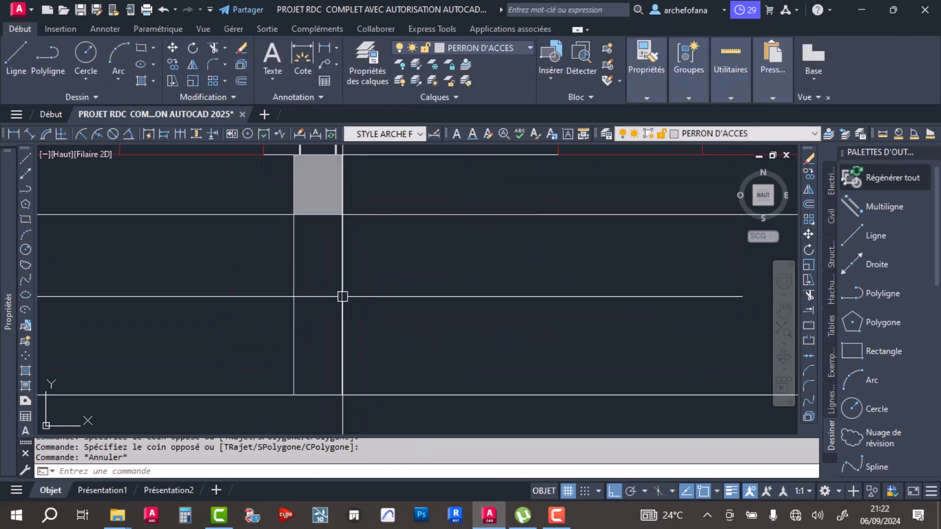
key("Escape")
- Apply a heavier lineweight to the two foundation lines and the rectangle outline, and save the drawing
left_click(384, 269)
left_click(285, 296)
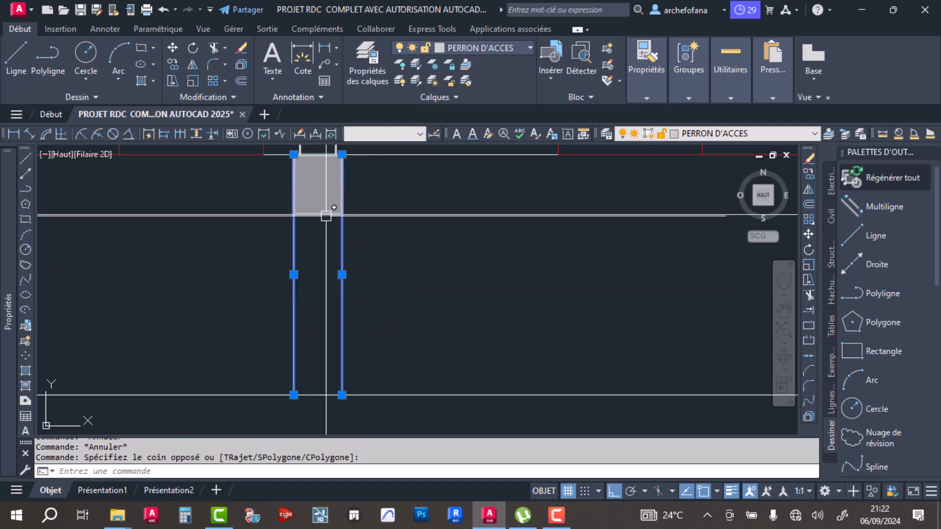
left_click(341, 194)
mouse_move(657, 81)
left_click(724, 114)
left_click(724, 114)
left_click(718, 131)
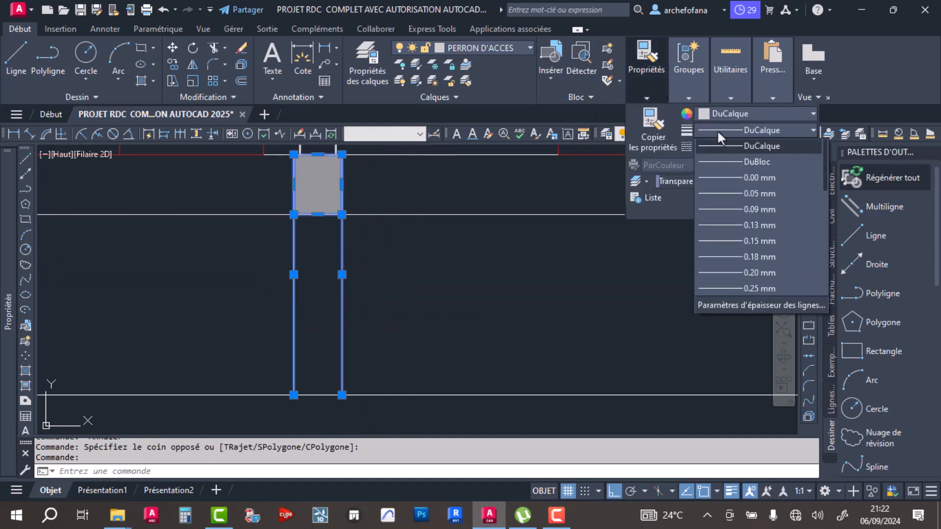
left_click(758, 257)
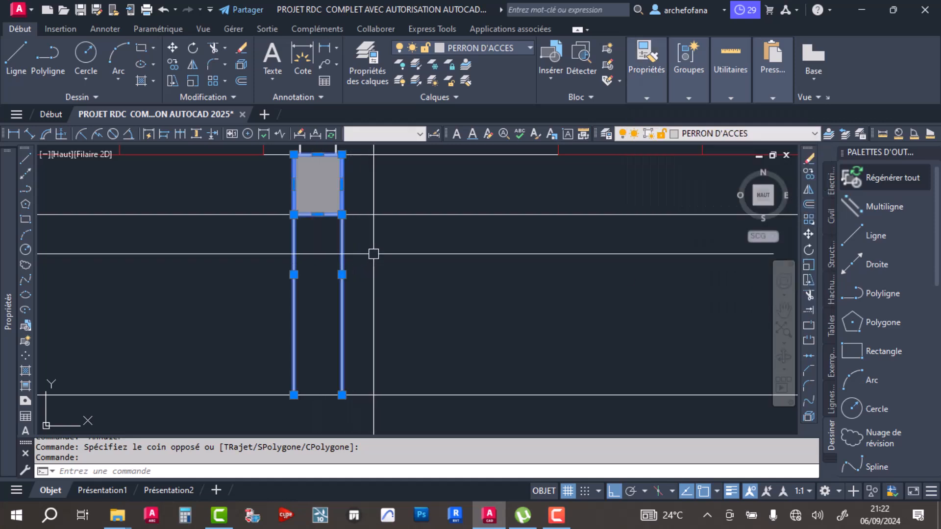
key("Escape")
key("ctrl+s")
- Switch the lineweight display off and back on to check the thickened foundation lines
scroll(369, 216, "down", 5)
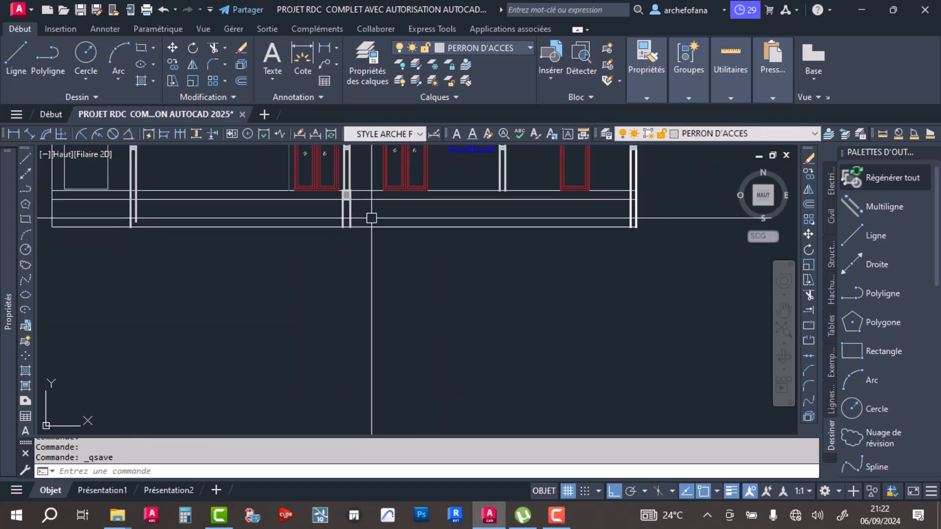
scroll(338, 271, "up", 8)
scroll(590, 218, "up", 4)
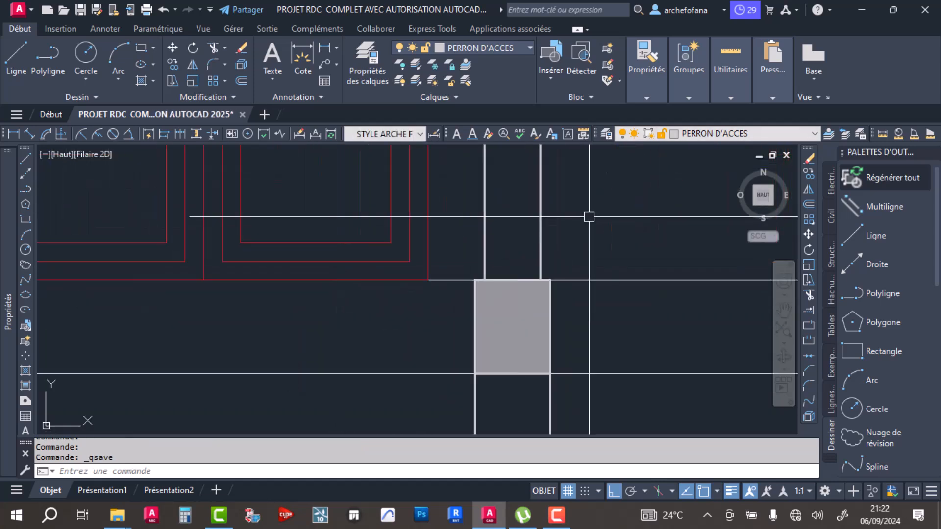
scroll(509, 201, "down", 4)
scroll(509, 201, "down", 2)
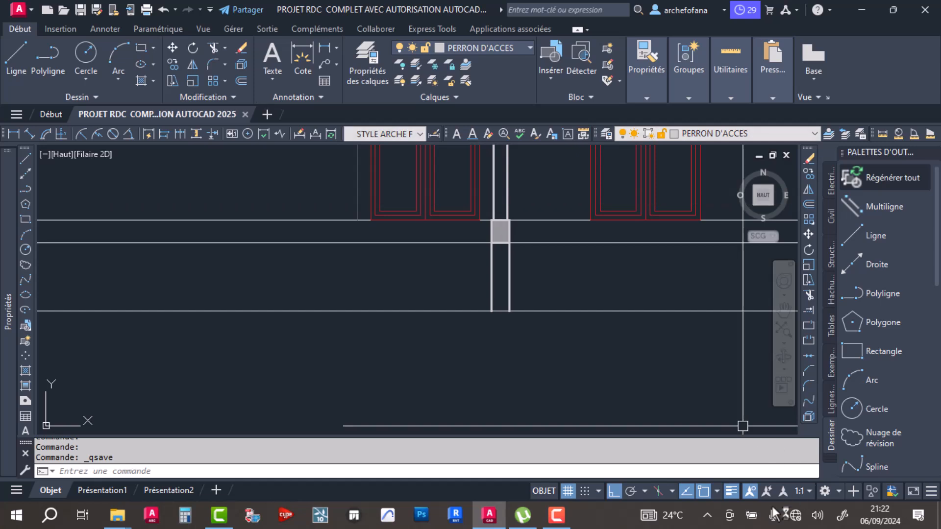
left_click(731, 493)
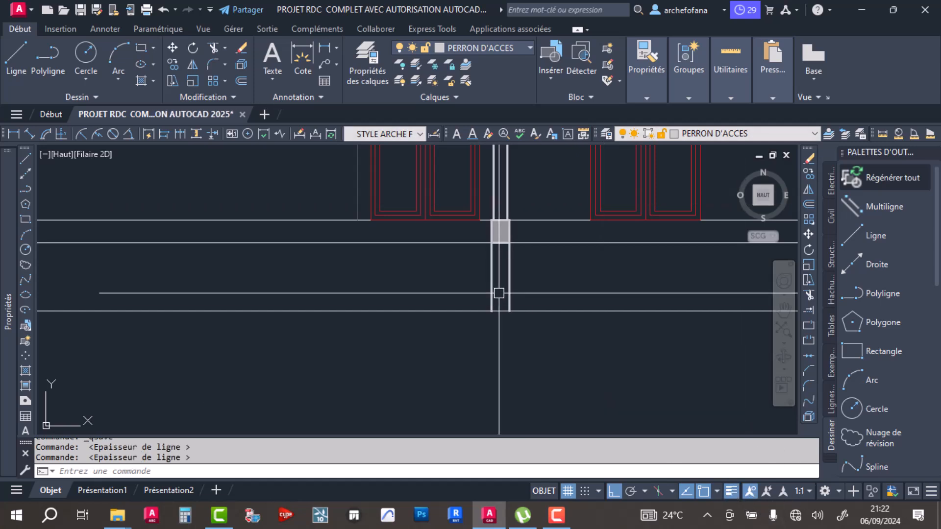
- Copy the foundation lines, rectangle and hatch 4.25 across to the next interior wall, using the wall-face corner at floor level as base point
scroll(518, 258, "up", 3)
left_click(518, 258)
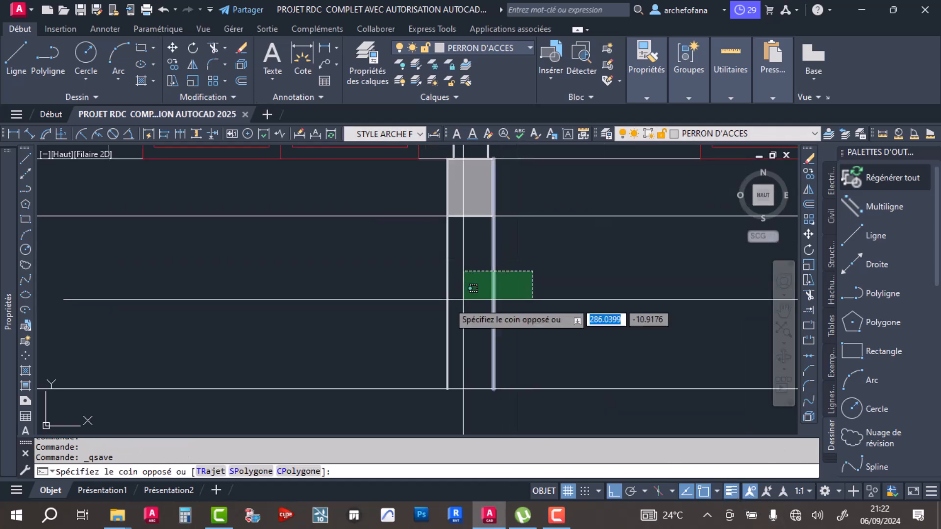
left_click(466, 289)
left_click(519, 184)
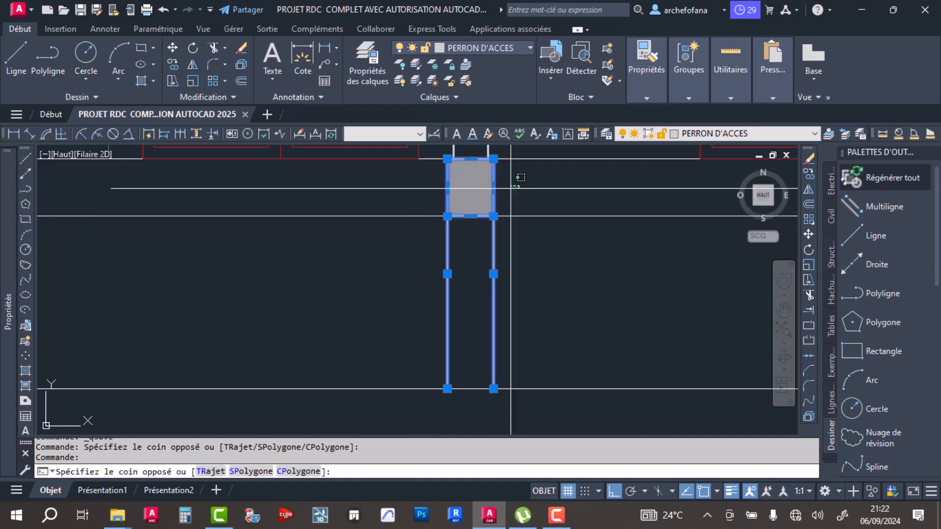
left_click(467, 198)
left_click(172, 64)
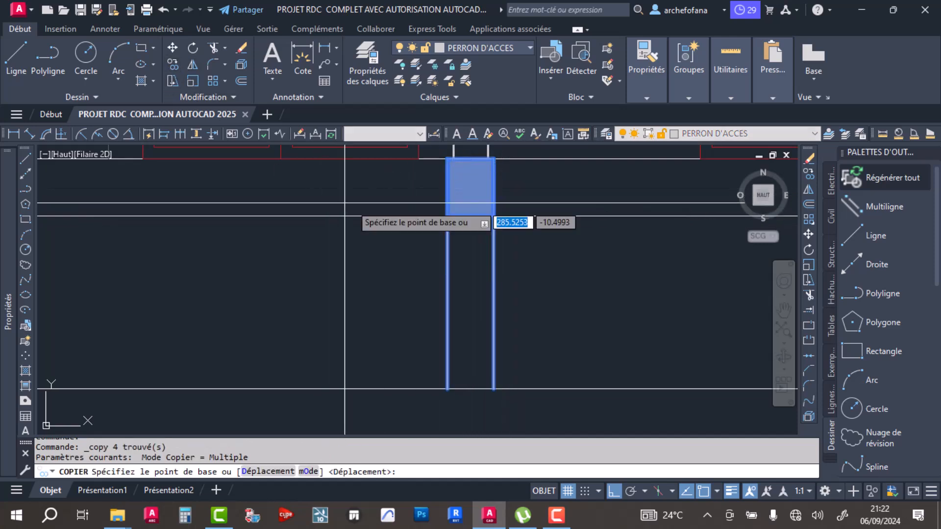
scroll(445, 289, "up", 2)
scroll(445, 289, "up", 1)
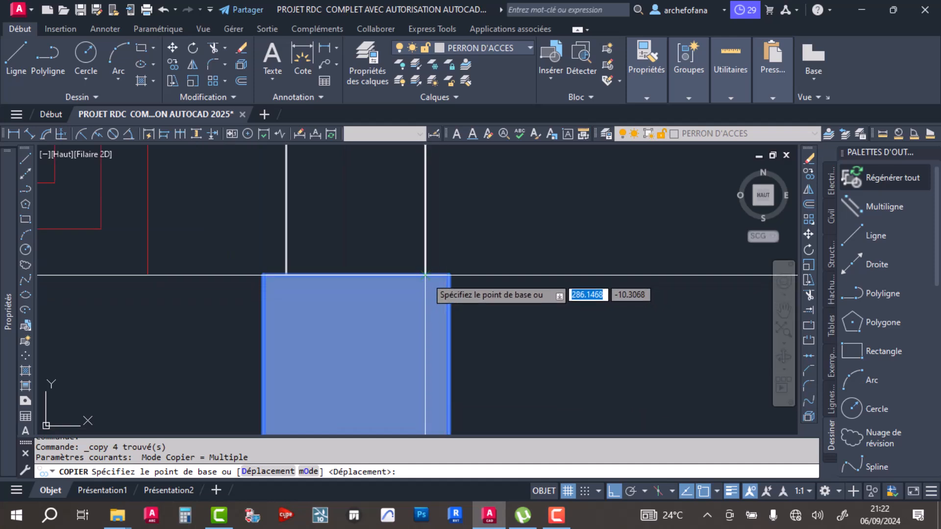
left_click(446, 289)
scroll(426, 274, "down", 4)
scroll(499, 315, "up", 5)
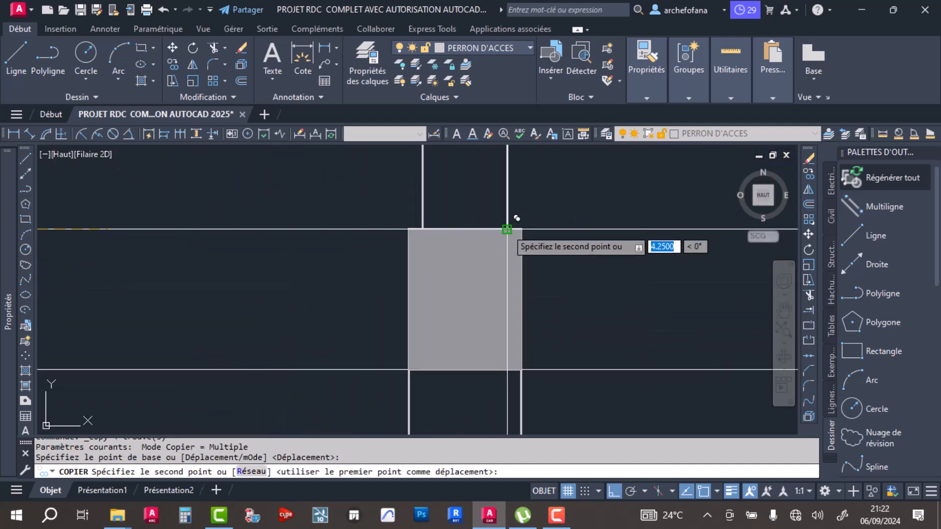
left_click(505, 230)
- Place two more copies of the foundation, beneath the section's right end wall and its leftmost wall, and finish copying
scroll(384, 277, "down", 6)
middle_click_drag(563, 294, 469, 314)
scroll(469, 314, "up", 5)
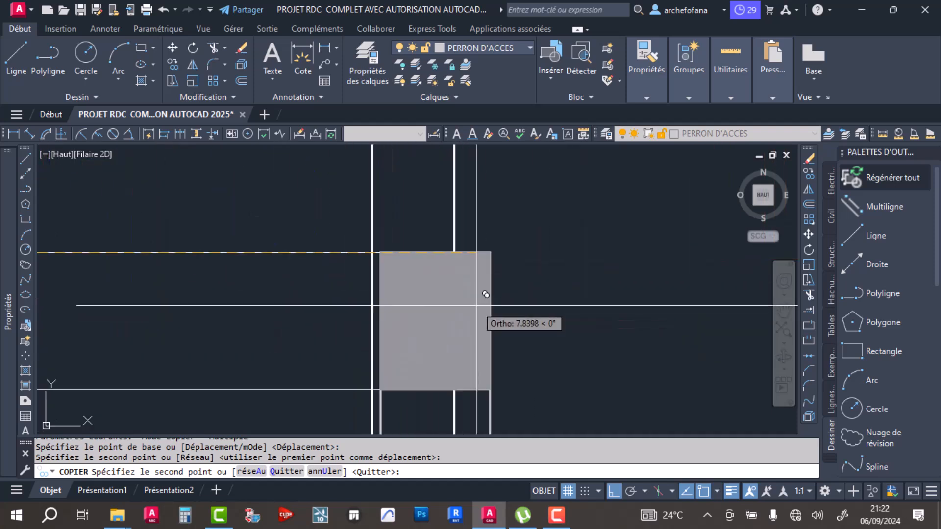
left_click(464, 241)
scroll(464, 242, "down", 5)
scroll(563, 235, "up", 3)
scroll(323, 274, "up", 7)
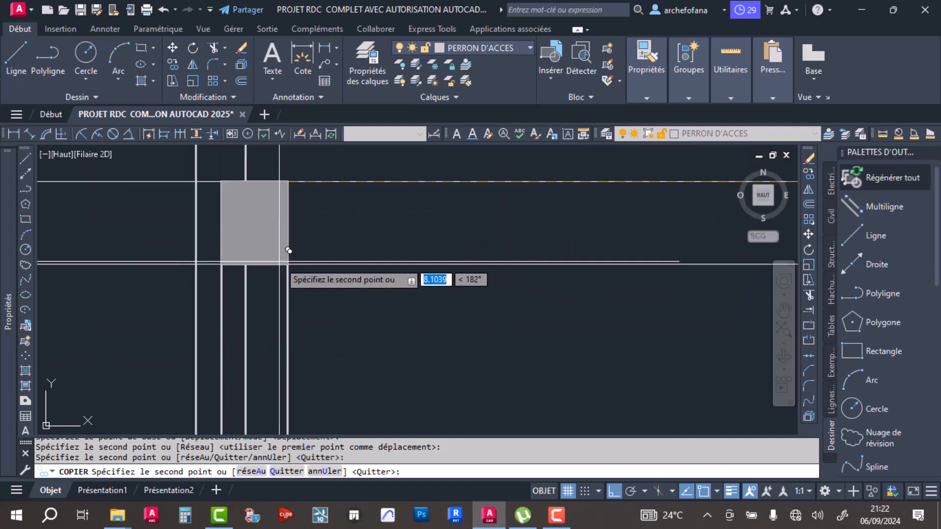
left_click(246, 182)
scroll(450, 238, "down", 3)
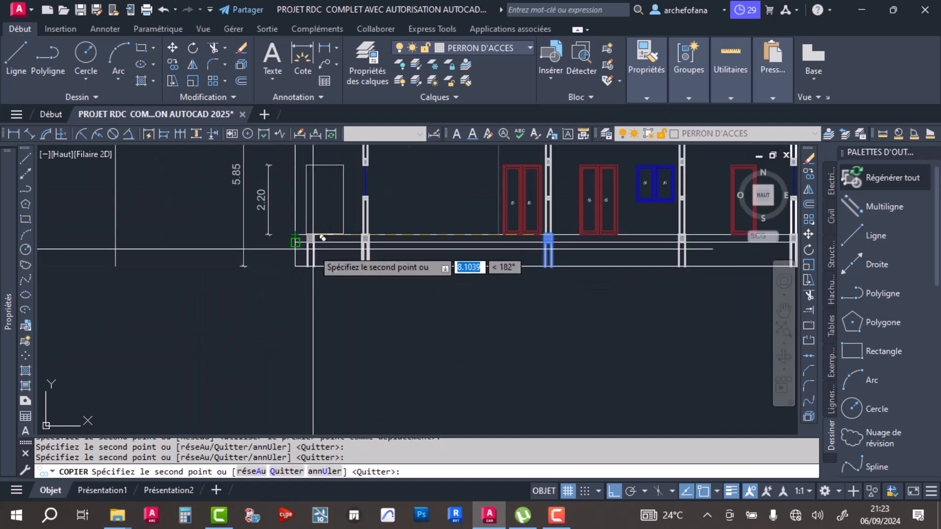
key("Escape")
- Trim the floor line and the horizontal line below it between the section's left edge and the leftmost wall
mouse_move(357, 289)
middle_mouse_down()
mouse_move(411, 325)
mouse_move(402, 262)
middle_mouse_up()
scroll(401, 295, "up", 5)
scroll(401, 295, "down", 3)
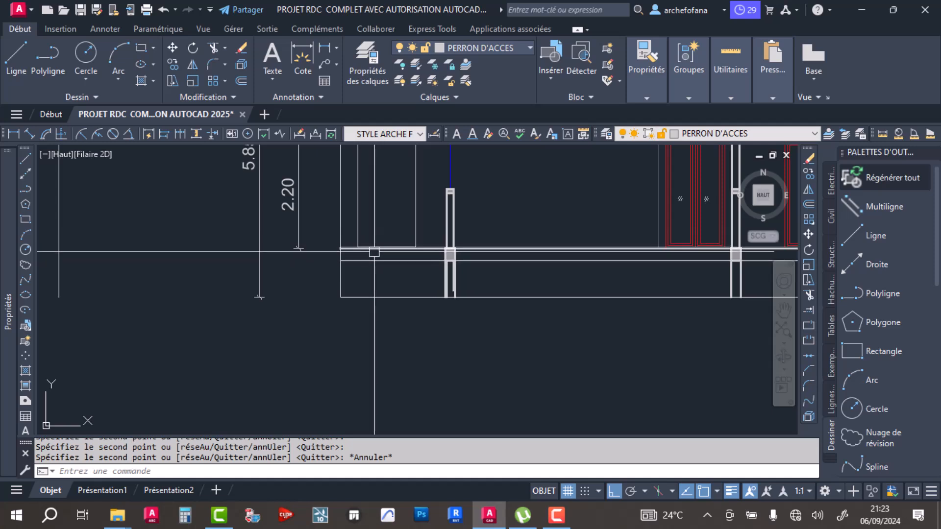
scroll(374, 266, "down", 4)
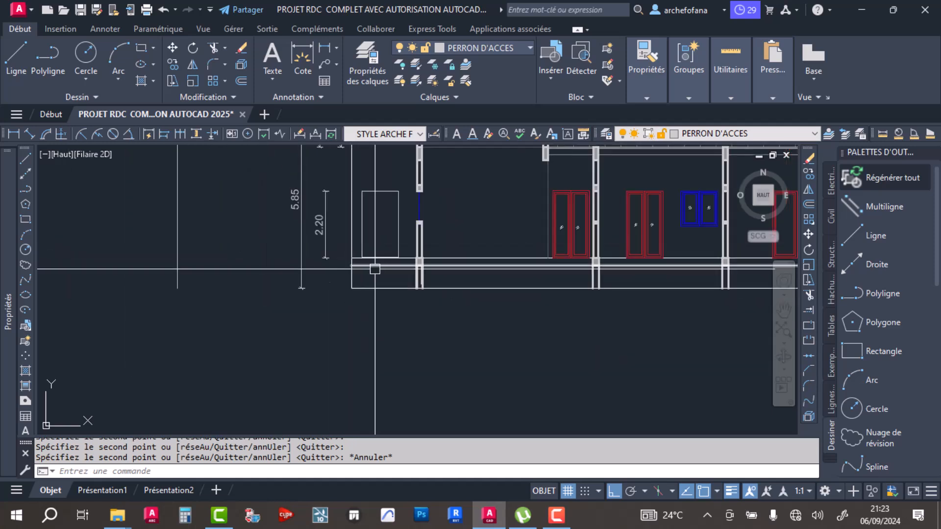
scroll(371, 303, "up", 2)
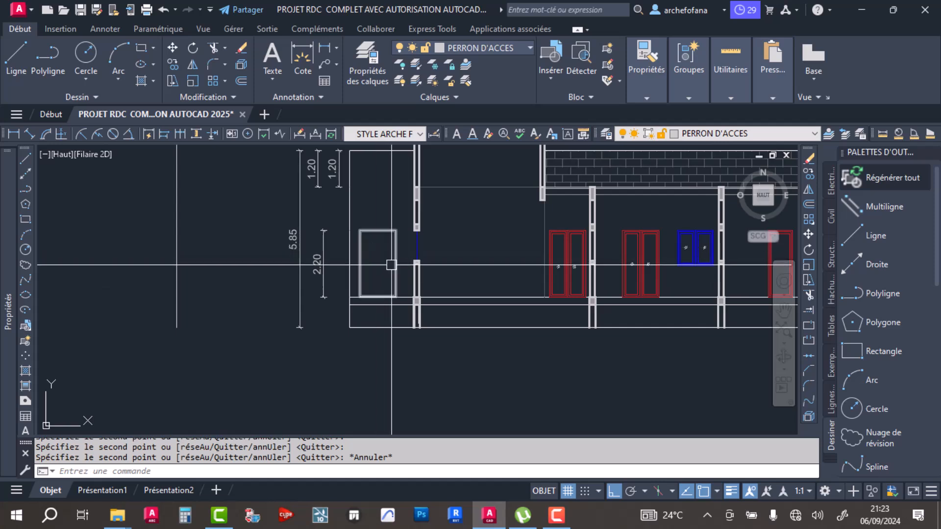
scroll(382, 302, "up", 2)
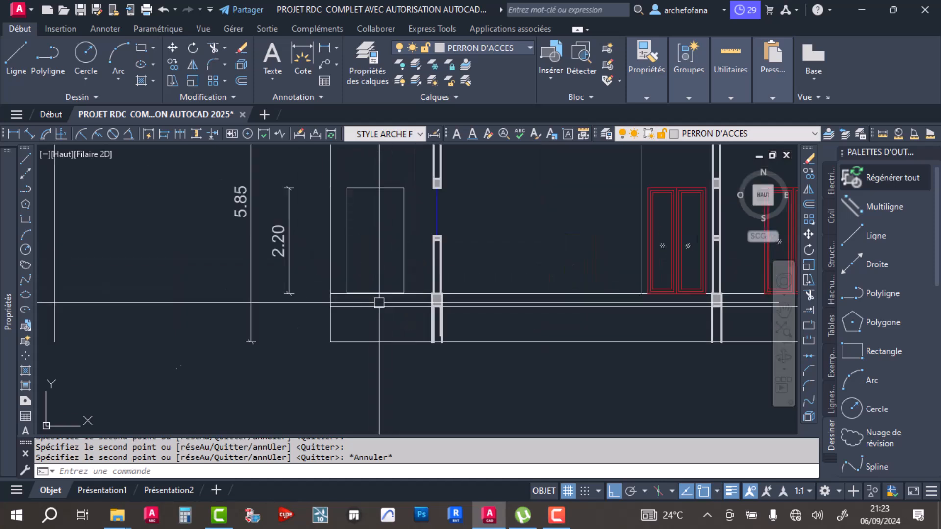
scroll(381, 302, "up", 2)
left_click(214, 48)
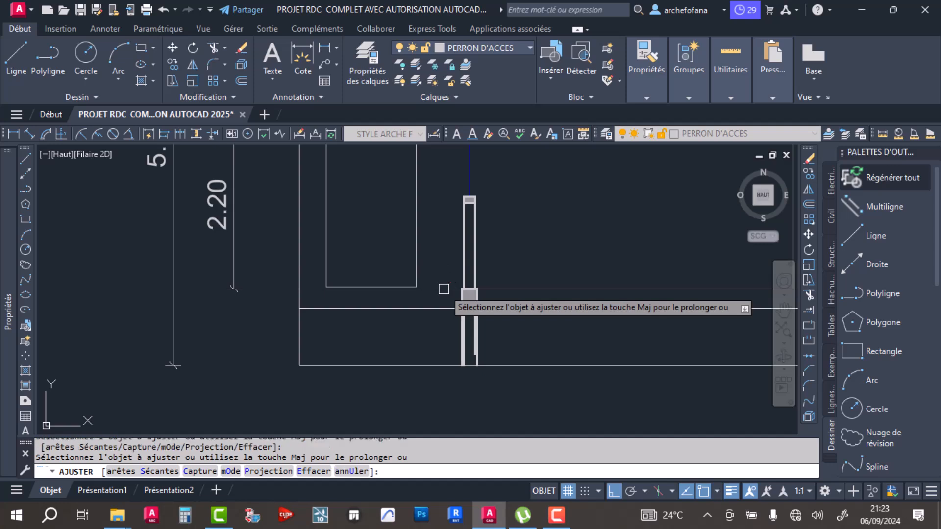
left_click(444, 306)
key("Return")
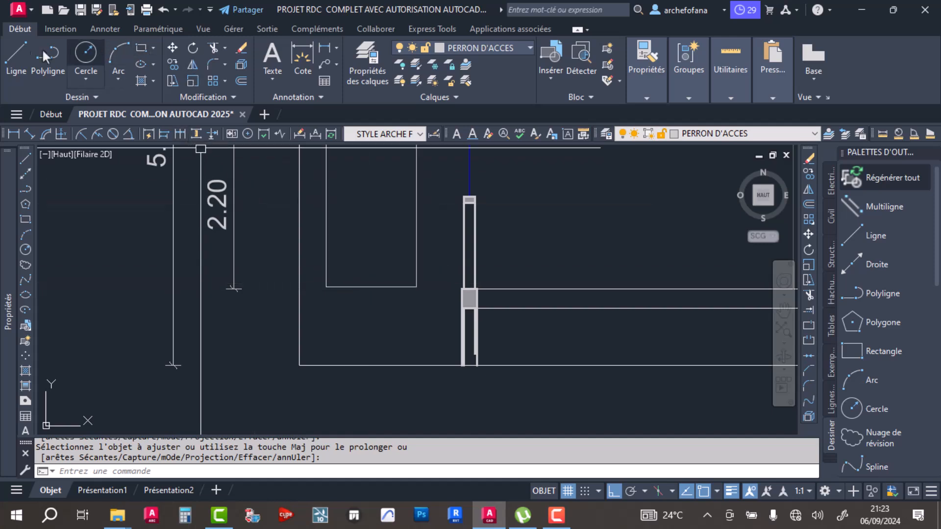
- Draw a horizontal line about 0.35 long from the entrance opening's lower-left corner to the section's left edge
left_click(12, 57)
left_click(326, 288)
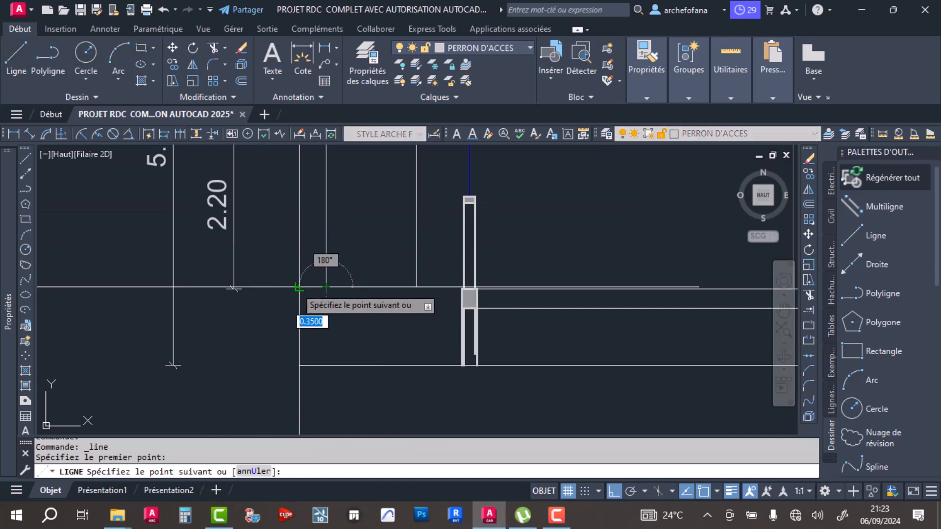
left_click(300, 287)
key("Return")
- Stretch the new line's inner end about 1.70 horizontally past the entrance opening, stopping just short of the leftmost wall
left_click(312, 286)
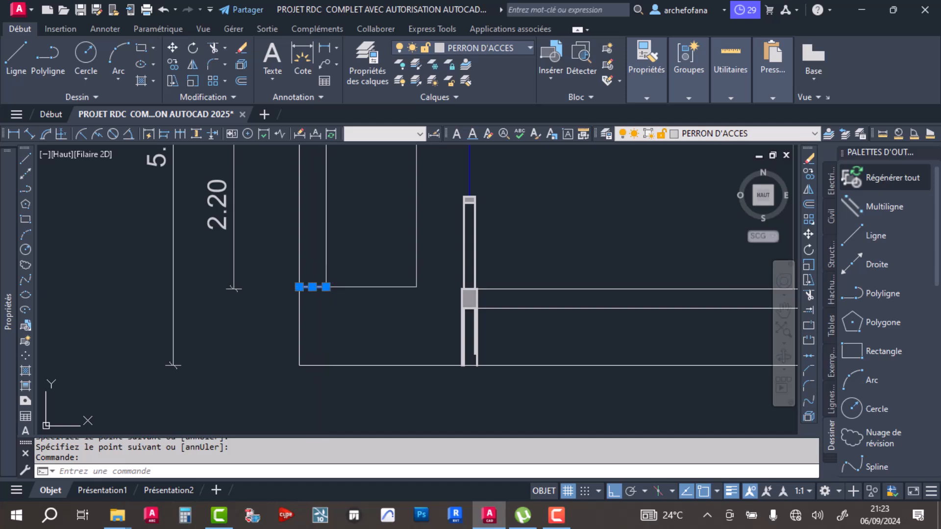
left_click(326, 287)
scroll(458, 294, "up", 4)
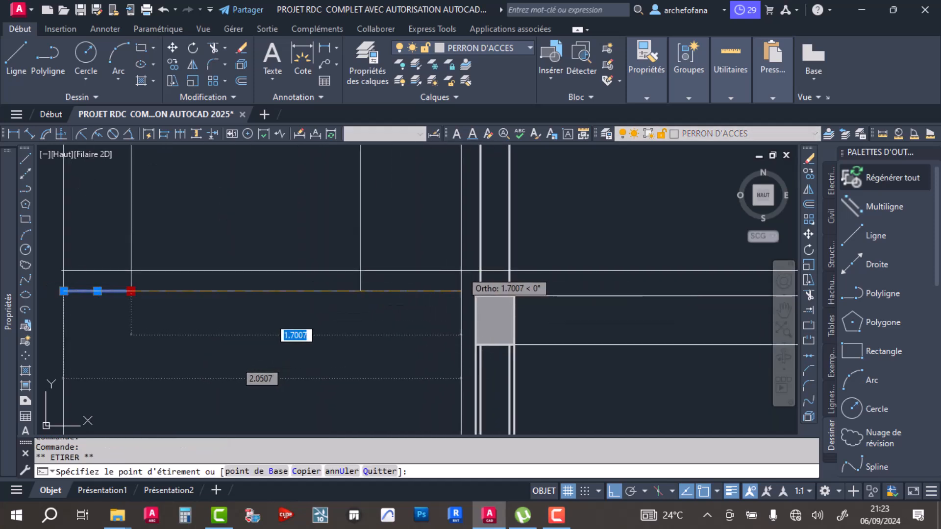
left_click(460, 291)
right_click(461, 291)
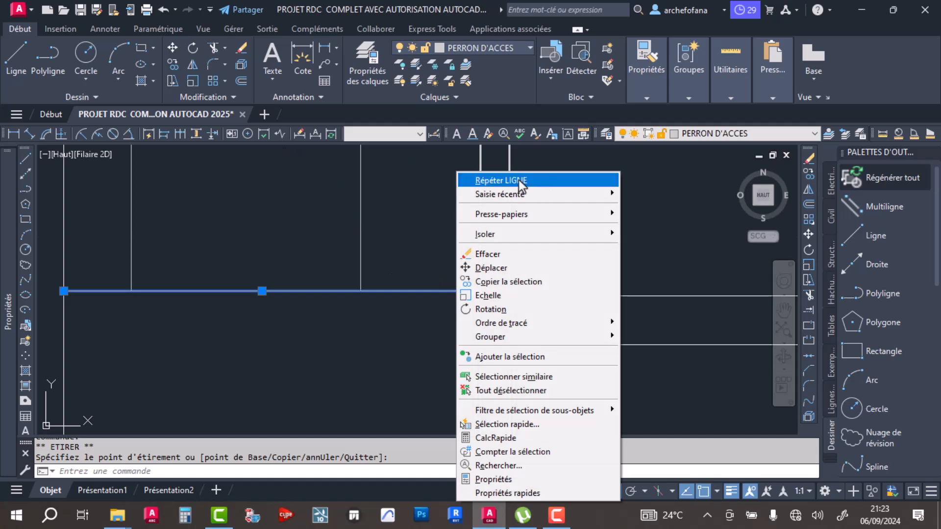
left_click(518, 181)
key("Escape")
key("Escape")
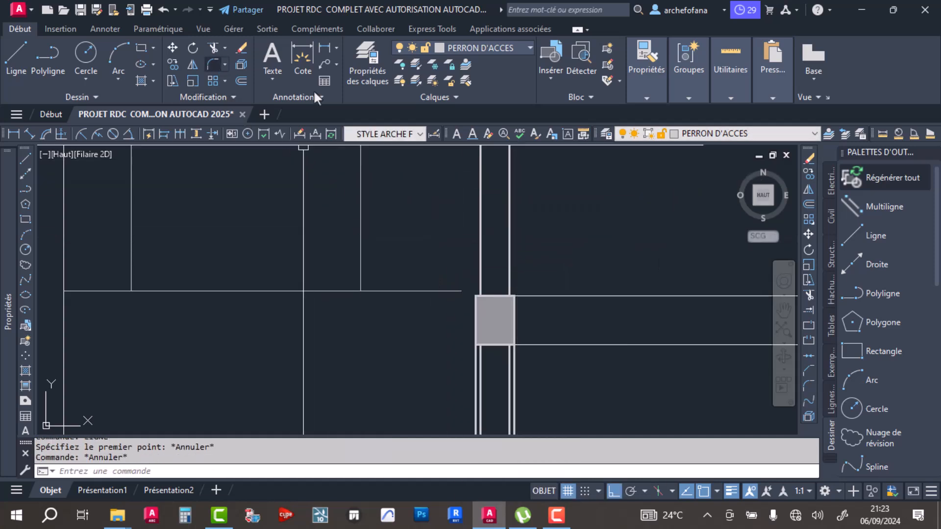
- Extend the entrance floor line to the outer face of the leftmost wall
left_click(807, 311)
left_click(445, 290)
left_click(396, 333)
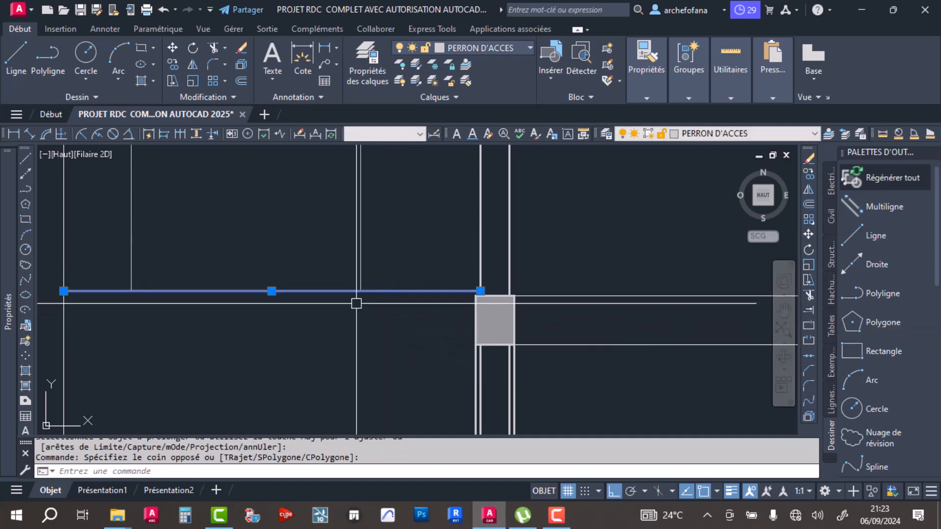
- Start offsetting the entrance floor line between the section's left edge and the leftmost wall
scroll(333, 293, "down", 5)
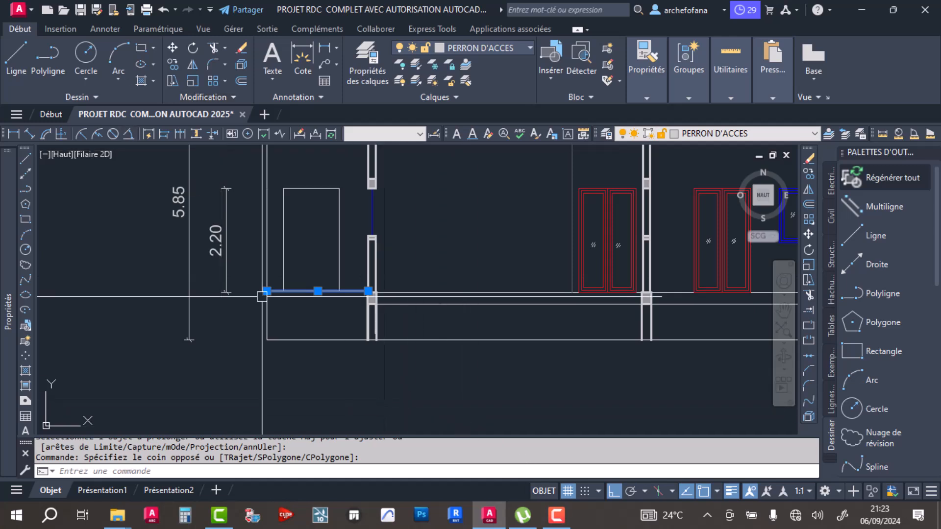
left_click(242, 80)
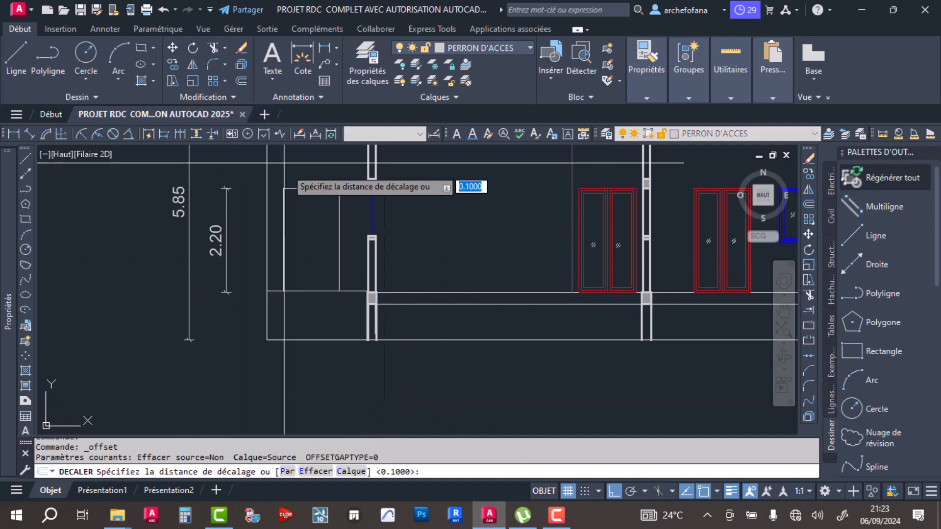
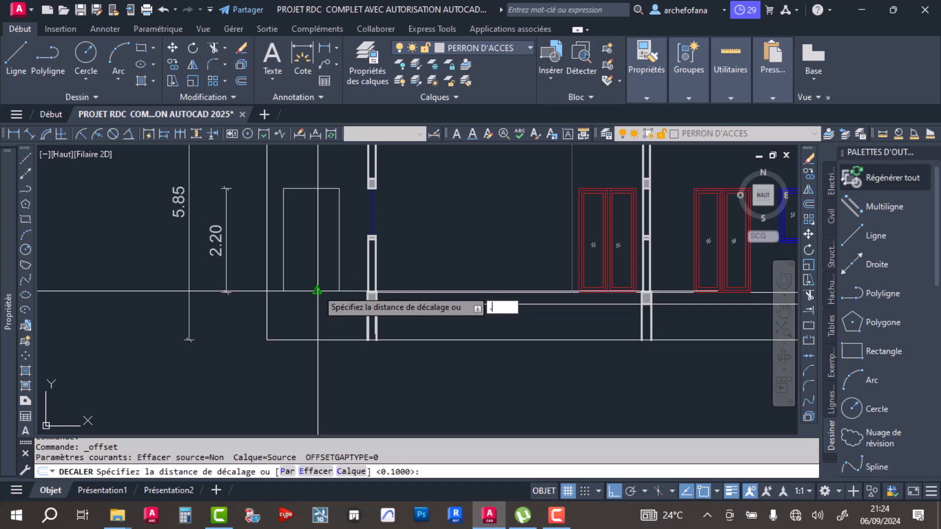
- Offset the entrance floor line 0.5 downward
key("Return")
left_click(317, 291)
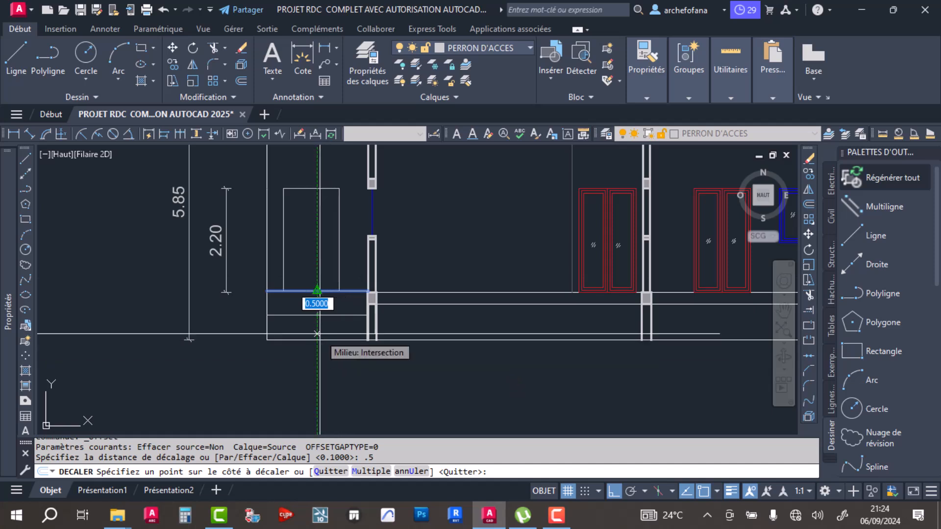
left_click(317, 321)
key("Return")
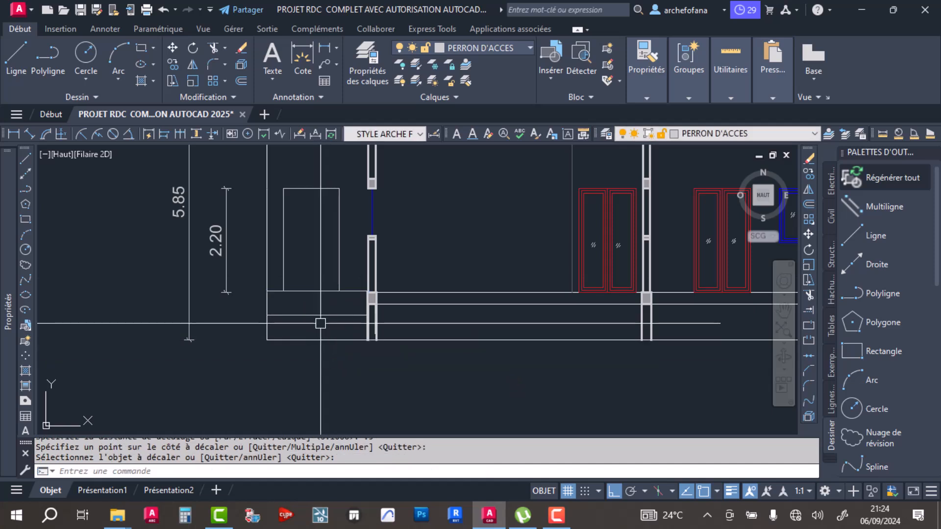
- Stretch the entrance opening's bottom edge down to the offset floor line and delete the original entrance floor line
left_click(338, 255)
left_click(311, 291)
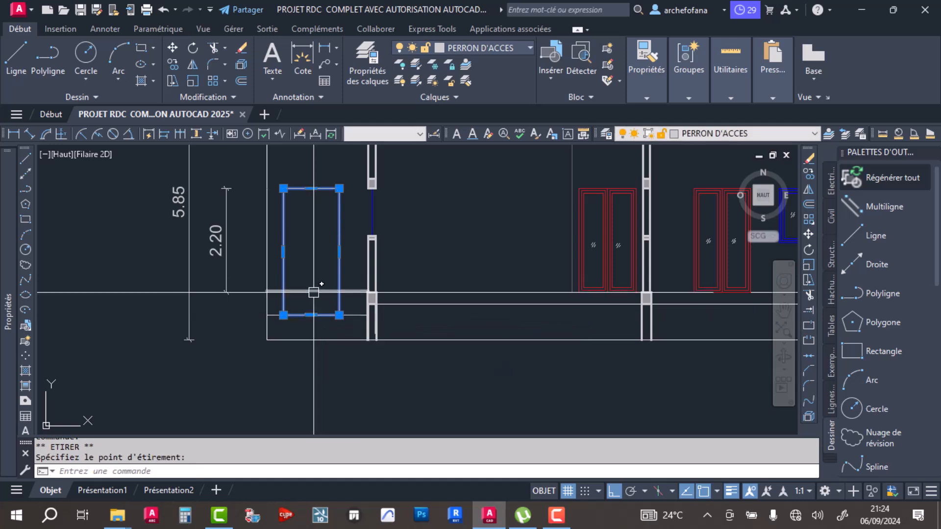
key("Delete")
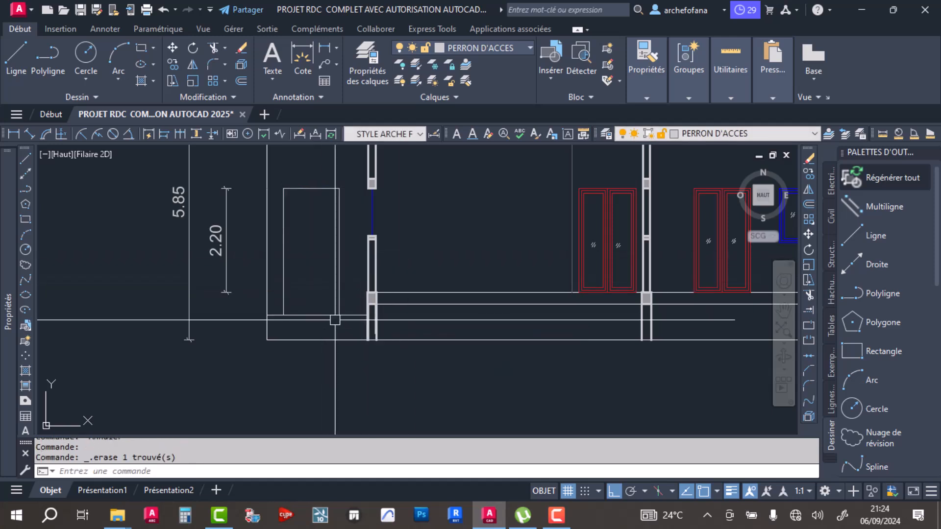
scroll(317, 329, "up", 5)
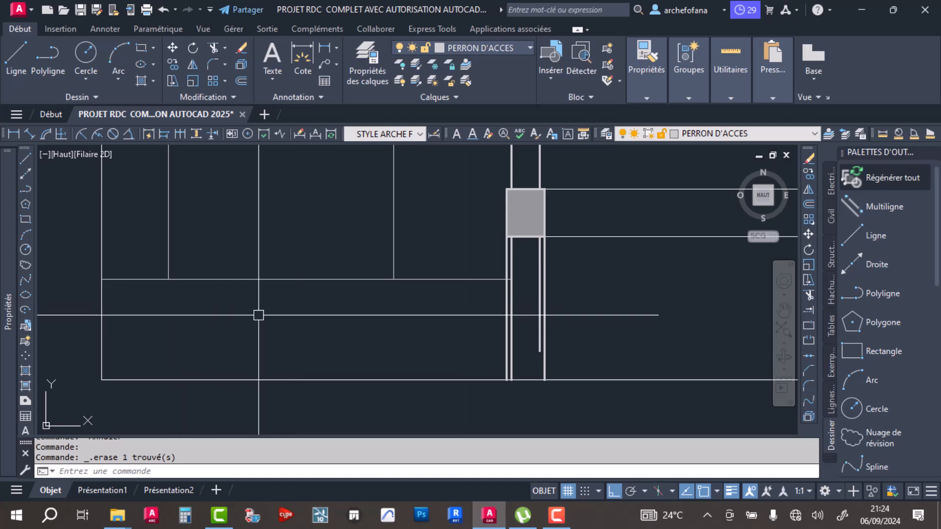
scroll(258, 315, "down", 4)
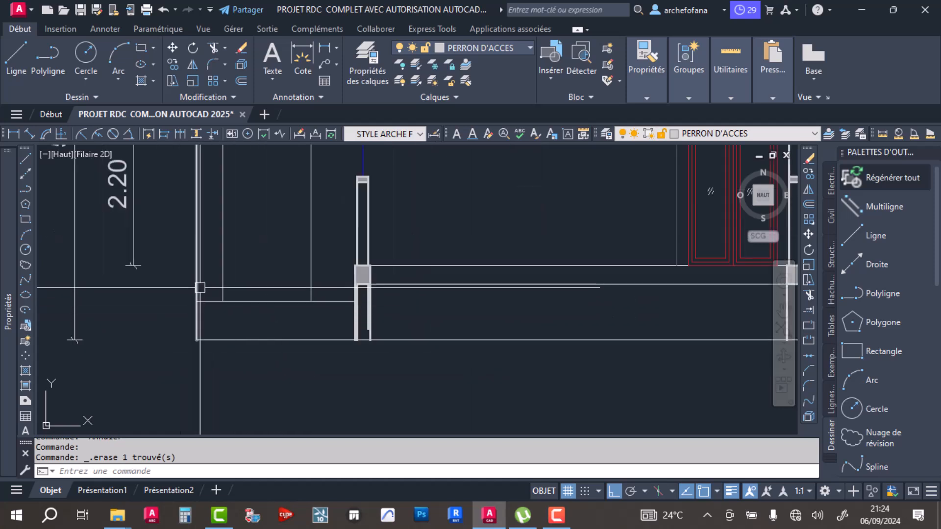
scroll(321, 343, "up", 6)
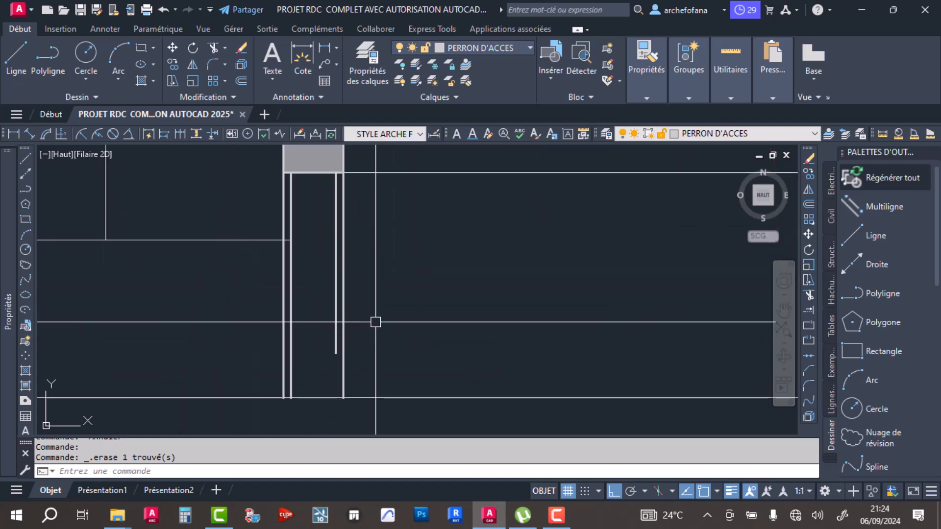
left_click(334, 349)
scroll(304, 353, "down", 4)
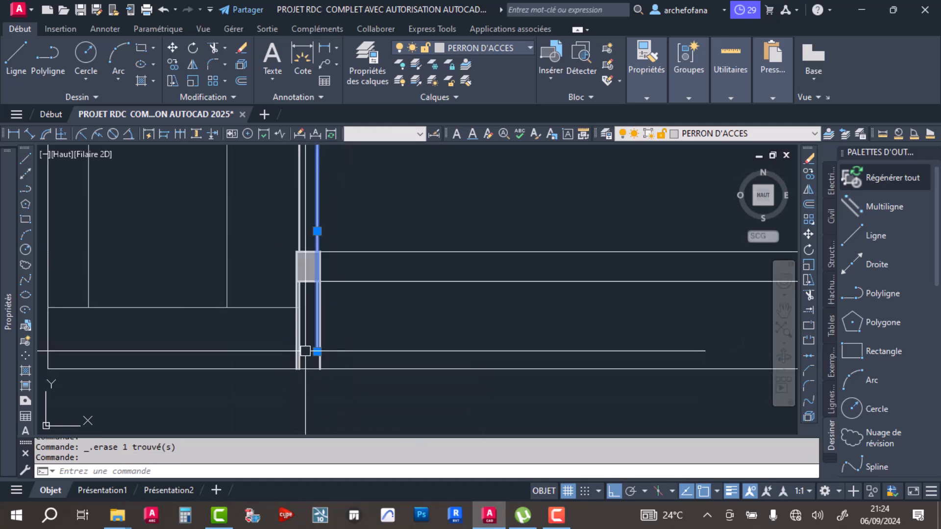
scroll(311, 289, "up", 4)
key("Escape")
key("Escape")
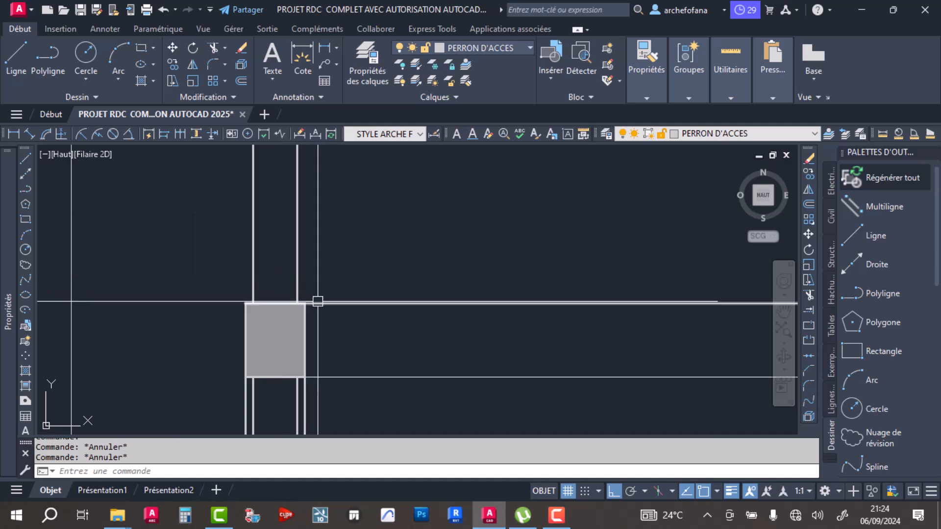
- Trim the leftmost wall's surplus inner lines below the floor beam and save the drawing
left_click(315, 303)
left_click(212, 47)
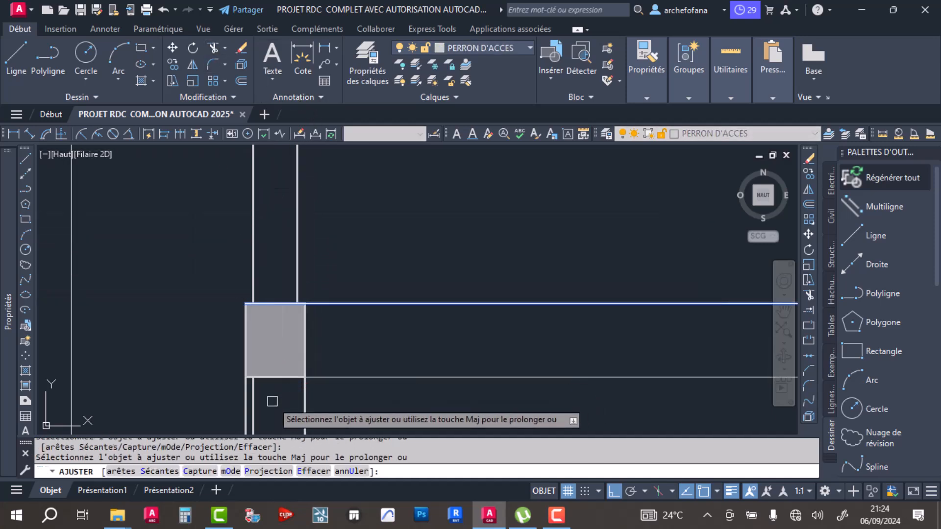
scroll(296, 294, "down", 6)
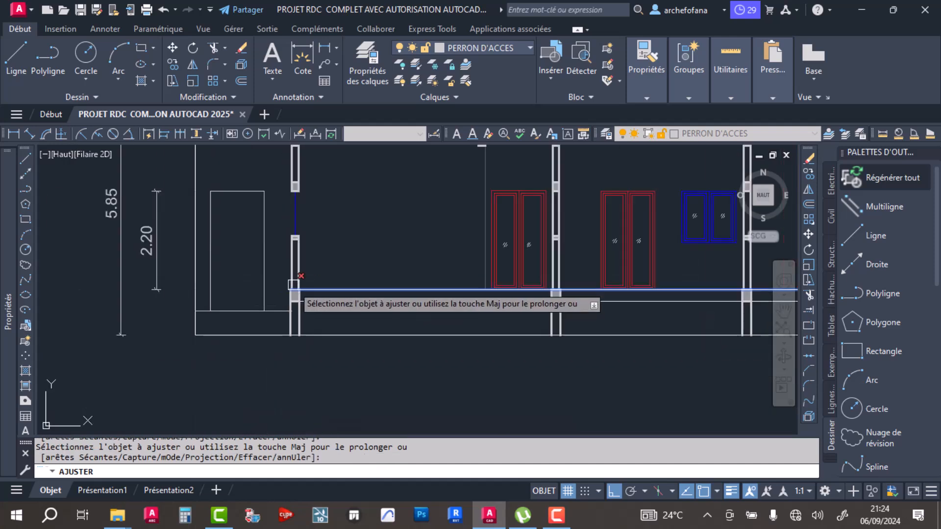
scroll(556, 294, "up", 5)
key("Return")
scroll(524, 314, "down", 4)
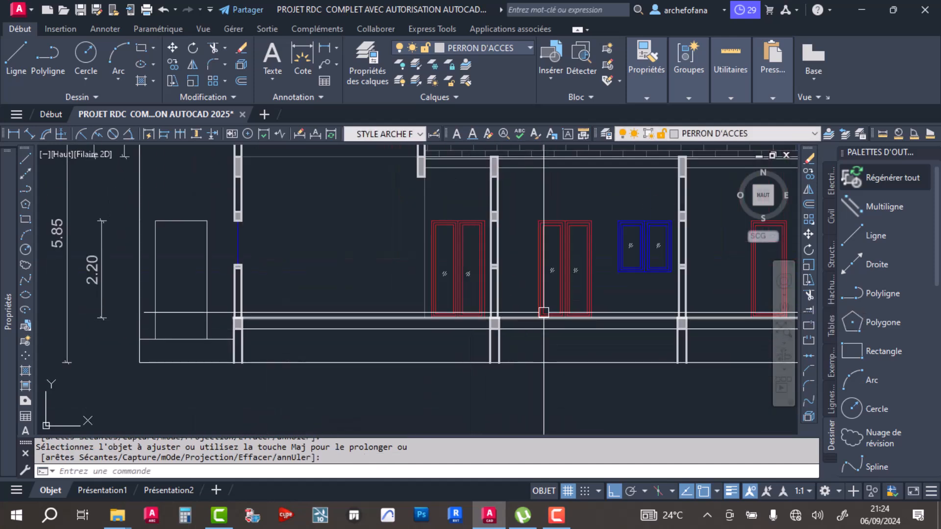
key("Return")
key("ctrl+s")
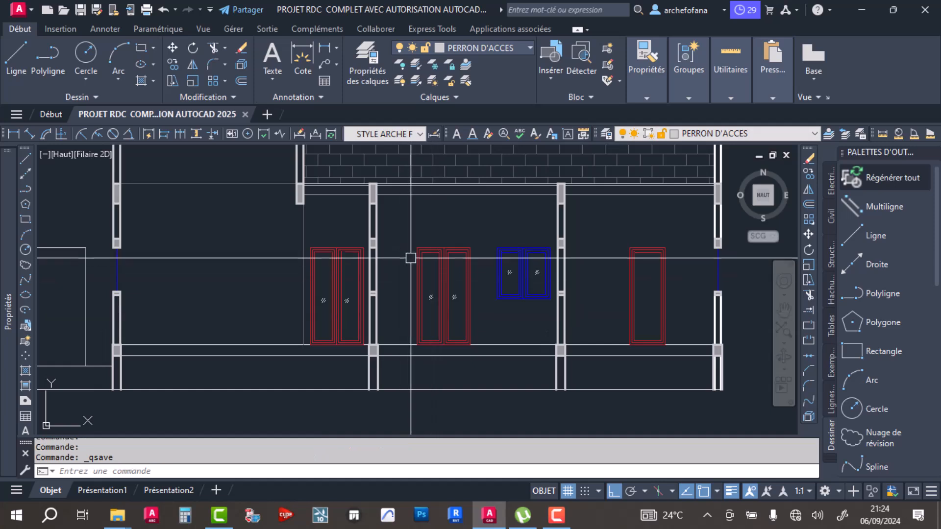
scroll(407, 257, "down", 3)
scroll(384, 250, "up", 5)
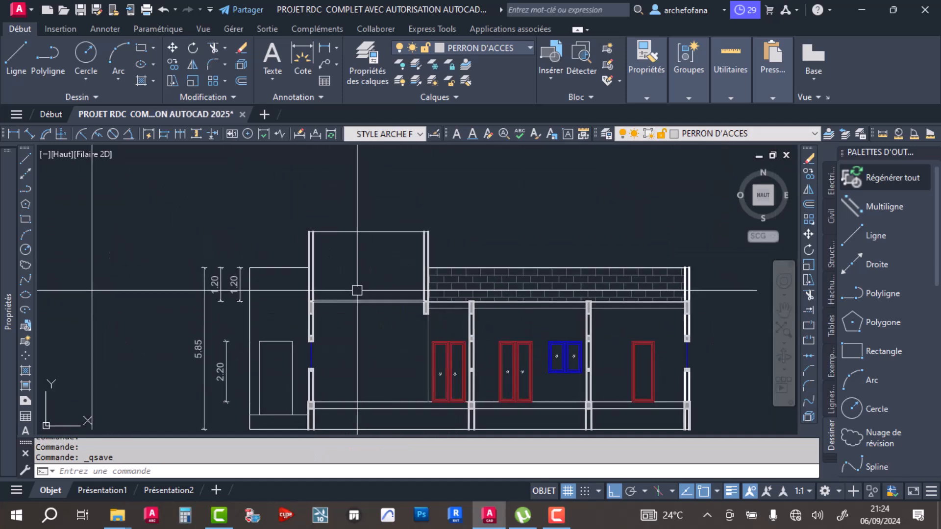
left_click(14, 46)
scroll(383, 249, "down", 2)
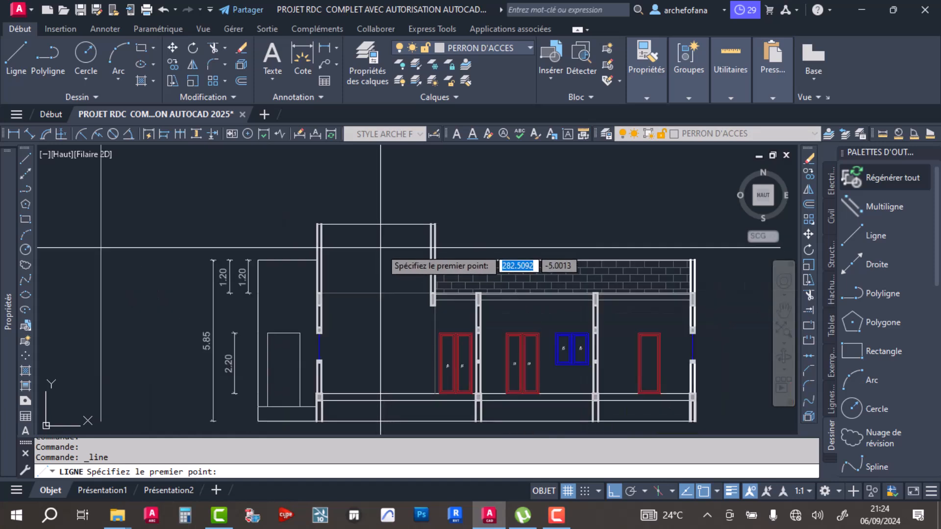
key("Escape")
key("Escape")
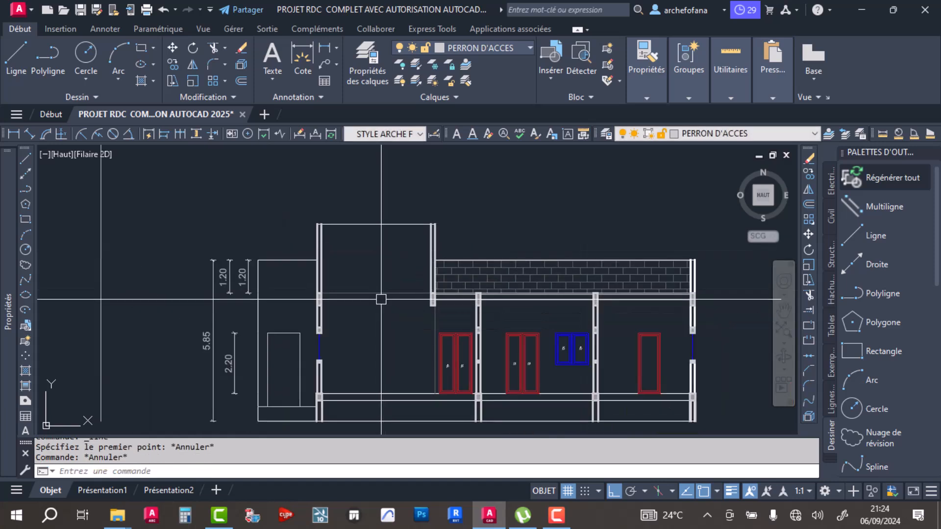
- Copy the staircase with its window and adjoining walls horizontally from the ground-floor plan to the empty area on its right
scroll(333, 235, "down", 2)
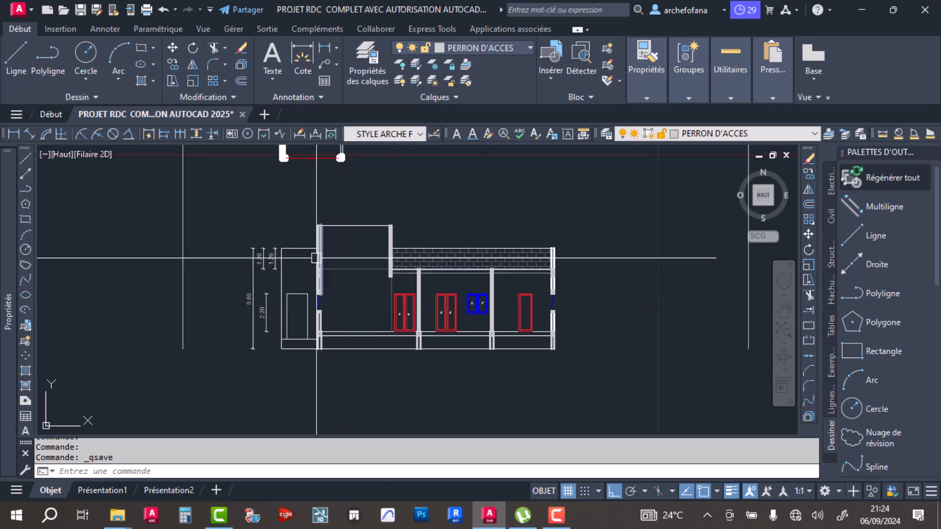
scroll(317, 276, "down", 5)
scroll(331, 220, "up", 8)
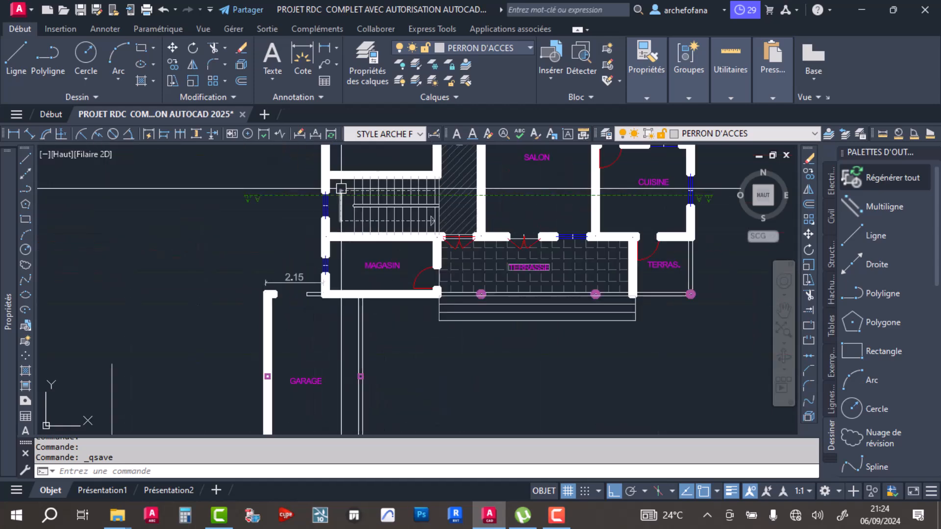
left_click(242, 211)
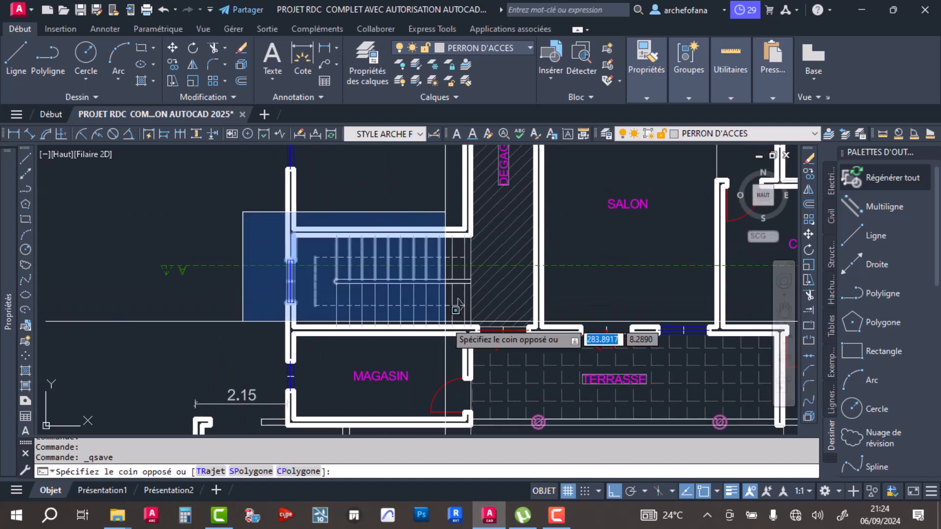
left_click(483, 343)
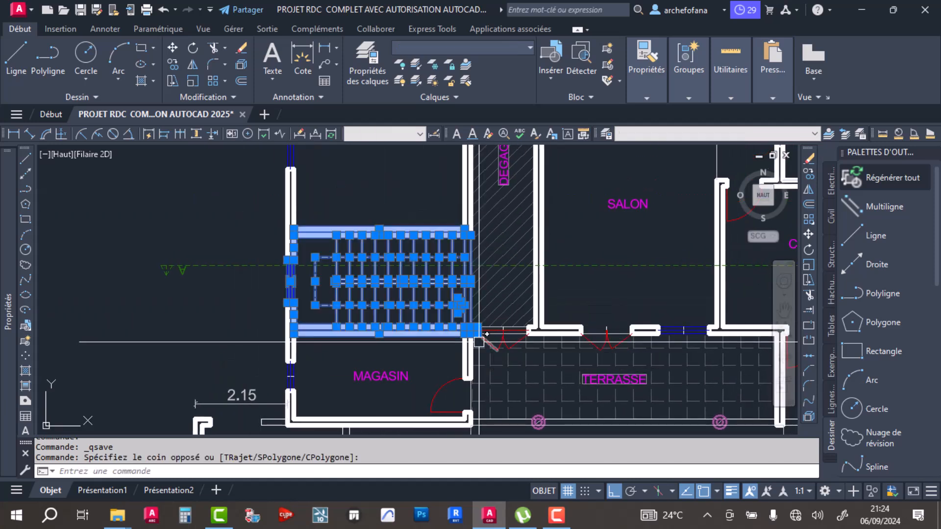
left_click(174, 63)
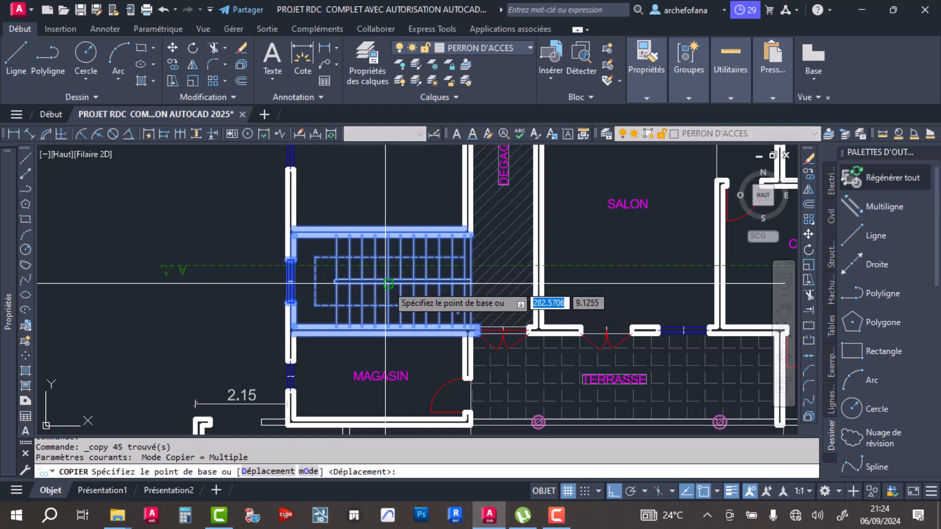
left_click(385, 281)
scroll(384, 280, "down", 6)
mouse_move(429, 349)
middle_mouse_down()
mouse_move(425, 241)
mouse_move(422, 256)
middle_mouse_up()
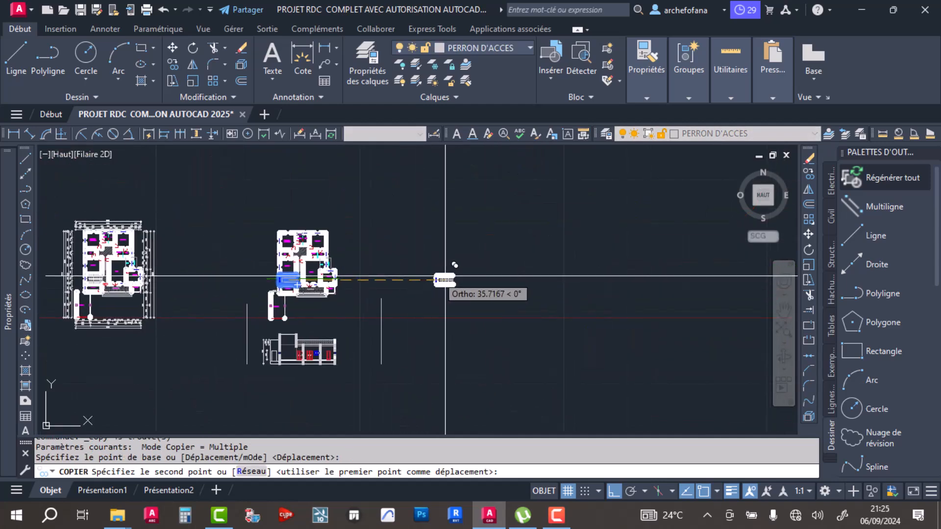
left_click(485, 269)
key("Return")
- On the copied stairwell, draw a vertical line from the upper window jamb's outer corner up to the outer wall line's level
scroll(485, 280, "up", 5)
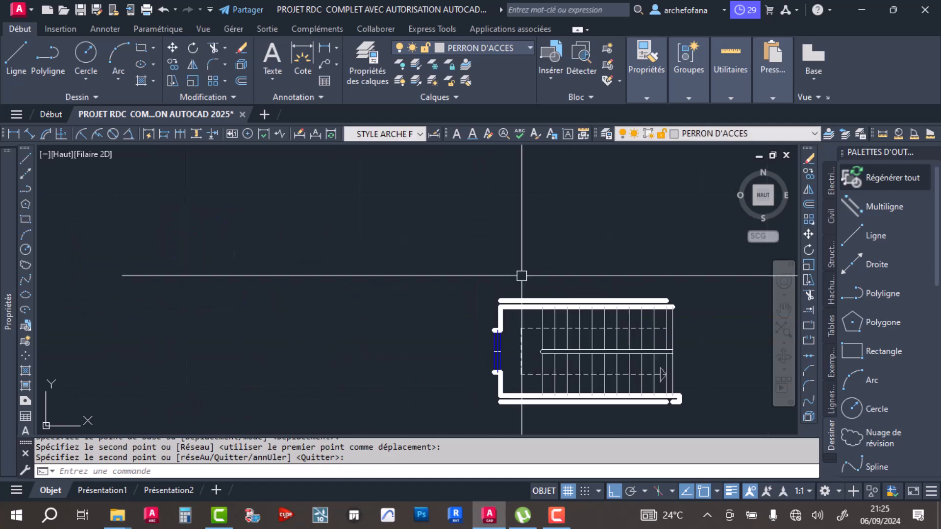
scroll(409, 260, "down", 1)
scroll(409, 260, "up", 3)
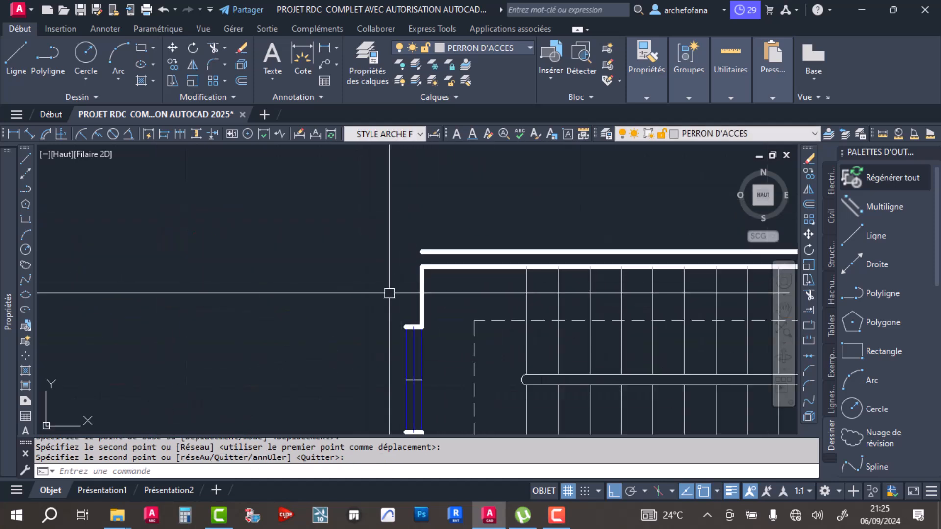
left_click(20, 61)
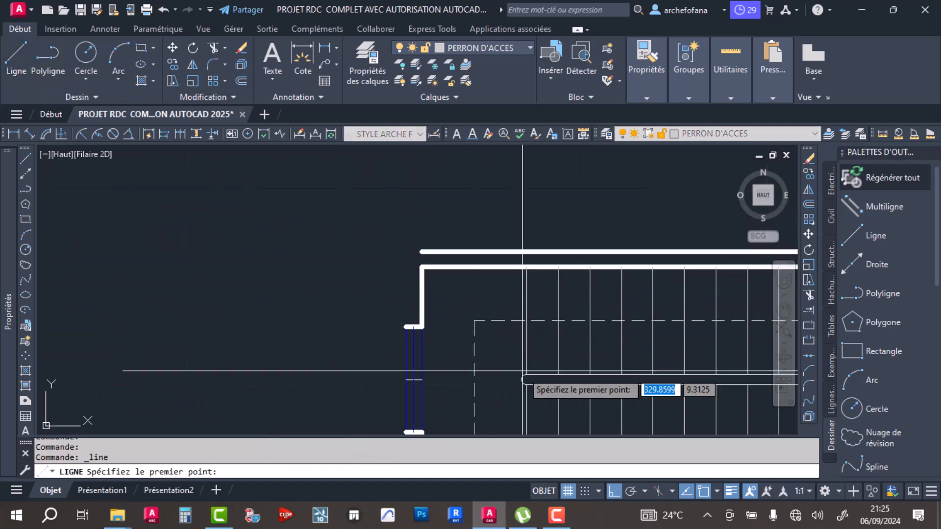
left_click(405, 326)
left_click(402, 251)
key("Return")
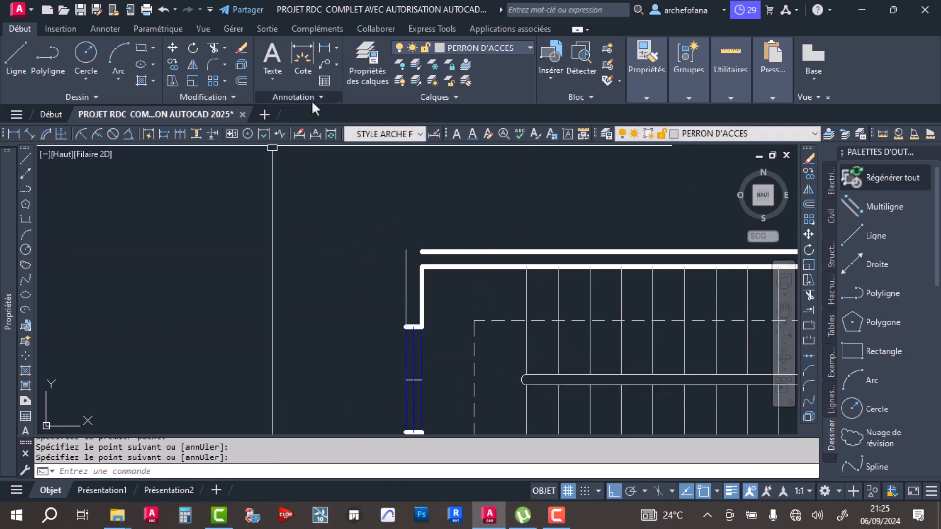
- Draw a vertical line from the lower window jamb's outer corner down just past the stairwell's lower outer wall line
scroll(392, 262, "down", 3)
key("Return")
scroll(389, 275, "up", 3)
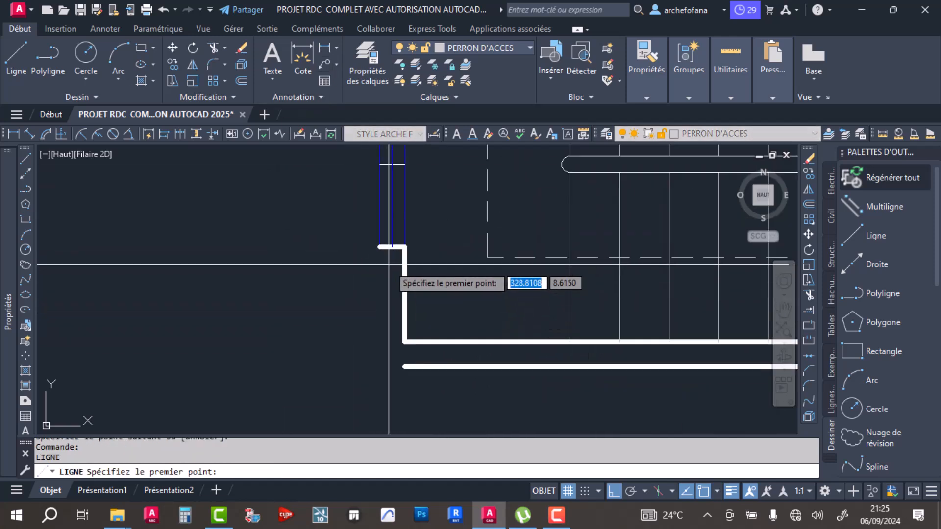
left_click(379, 246)
left_click(379, 375)
key("Return")
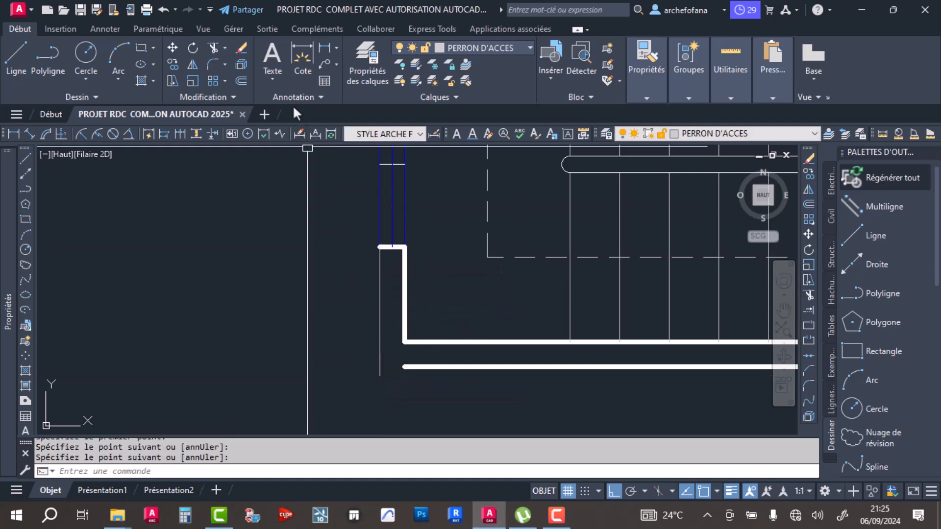
- Fillet both new vertical lines with the adjoining outer wall lines to close the stairwell's two left corners squarely
left_click(380, 319)
left_click(429, 367)
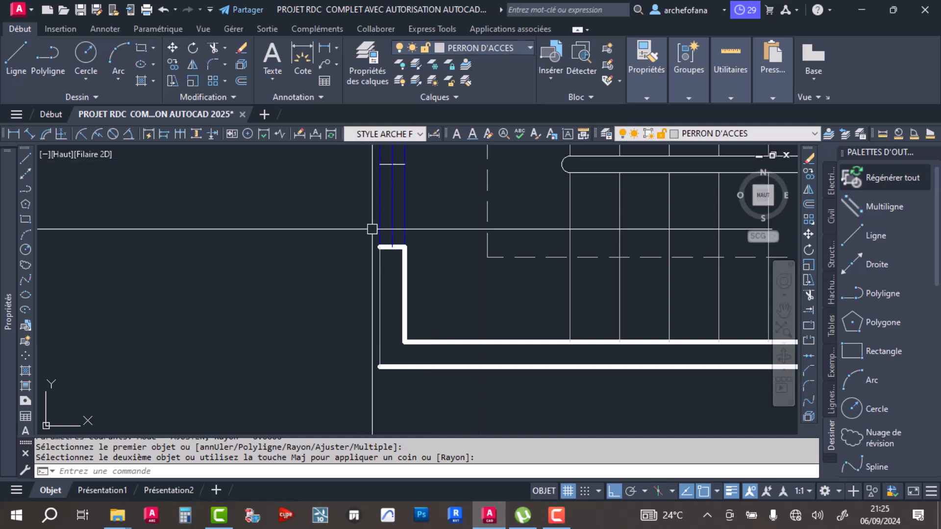
scroll(392, 183, "down", 2)
middle_click_drag(392, 183, 372, 349)
key("Return")
left_click(362, 266)
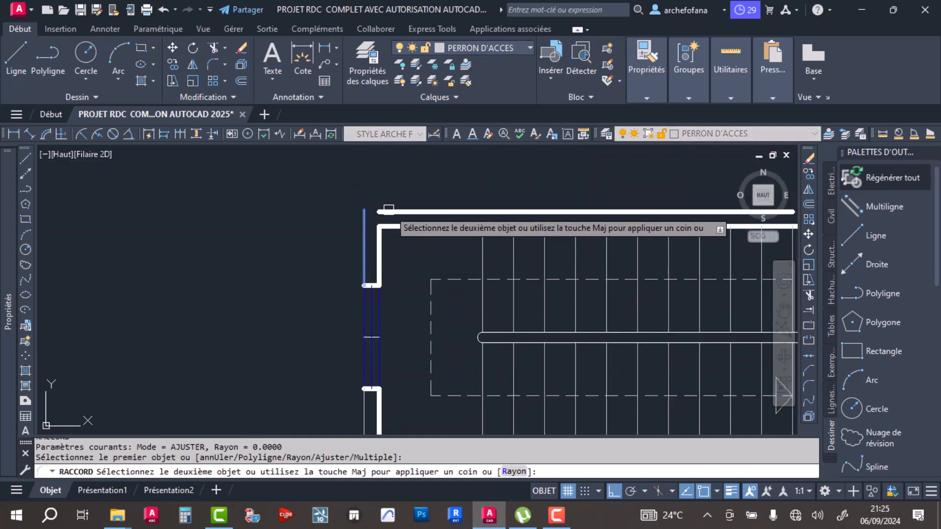
left_click(389, 211)
- Match the upper outer wall line's properties onto both new vertical wall lines beside the window
left_click(646, 98)
left_click(640, 128)
left_click(391, 212)
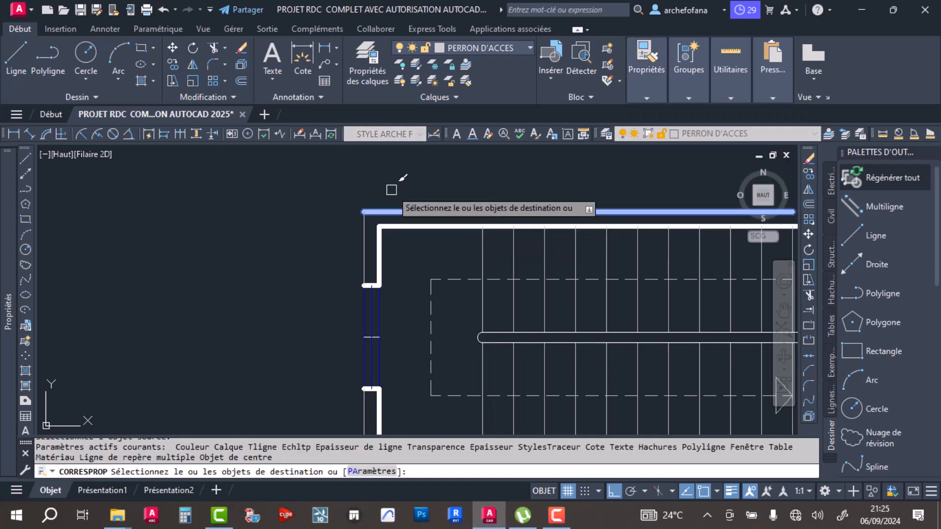
left_click(394, 243)
left_click(334, 244)
left_click(398, 408)
left_click(342, 415)
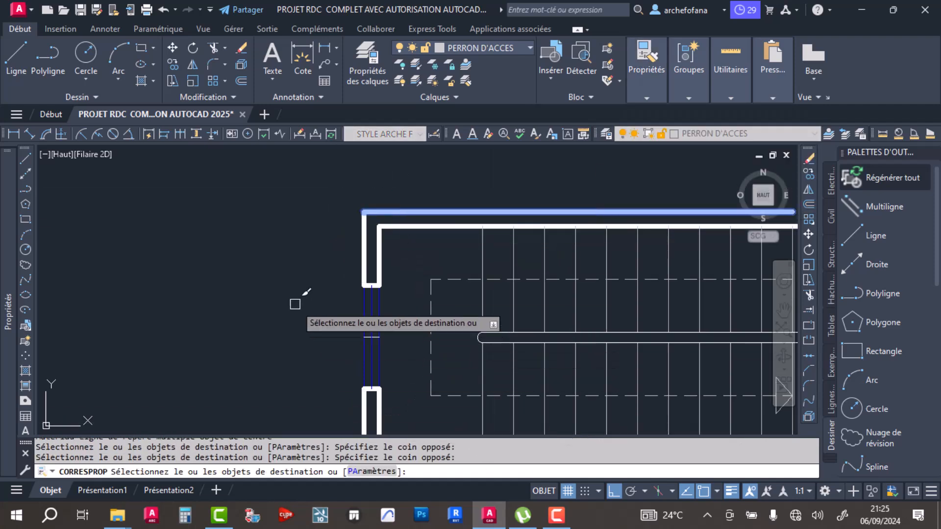
scroll(297, 307, "down", 4)
key("Return")
- Draw a short vertical line from the upper inner wall line's right end up to just below the outer wall line's level
scroll(523, 281, "up", 4)
middle_click_drag(519, 282, 548, 181)
scroll(519, 244, "down", 2)
scroll(478, 241, "up", 5)
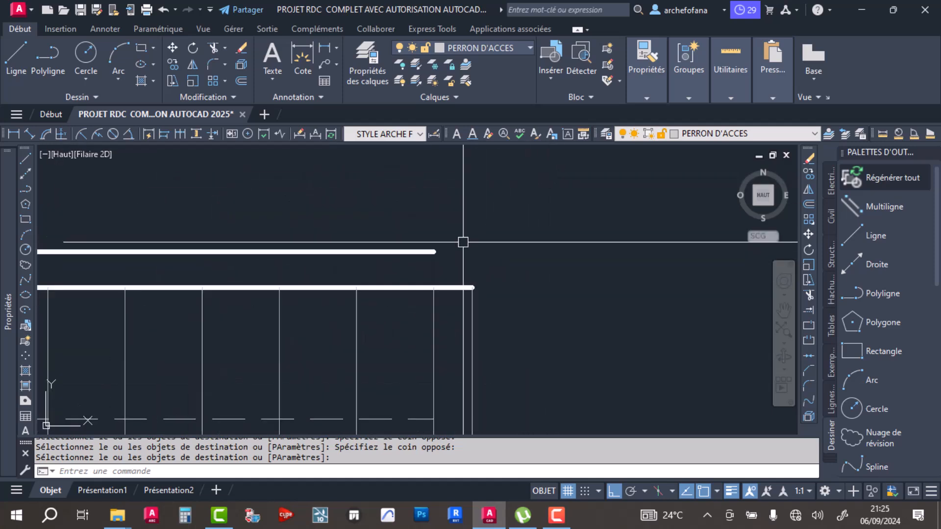
left_click(24, 54)
left_click(472, 287)
left_click(472, 253)
key("Return")
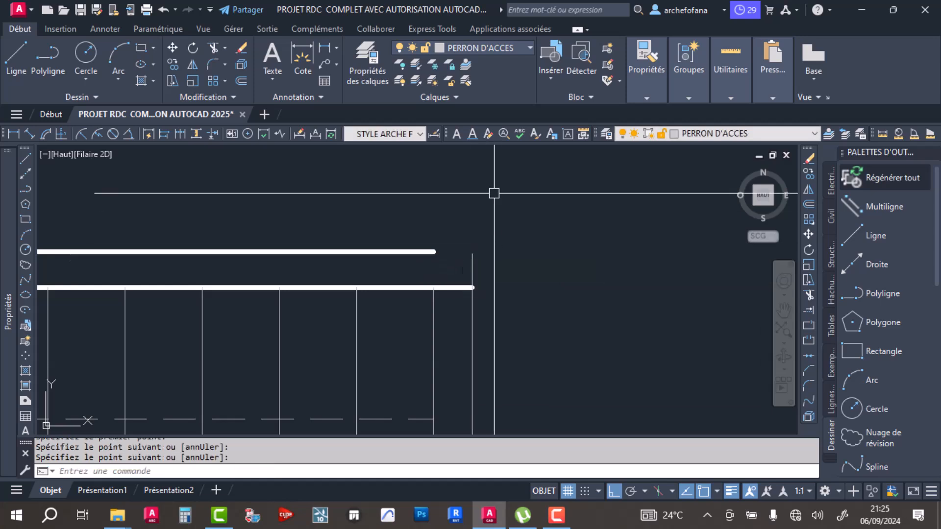
mouse_move(632, 63)
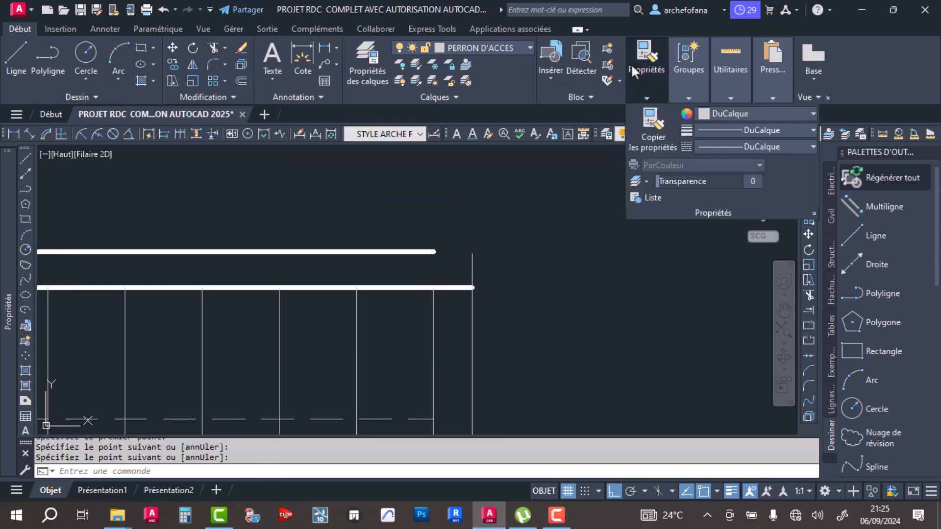
- Match the upper outer wall line's properties onto the short vertical end line, and fillet the two to close the upper wall's right end
left_click(421, 252)
left_click(472, 273)
key("Return")
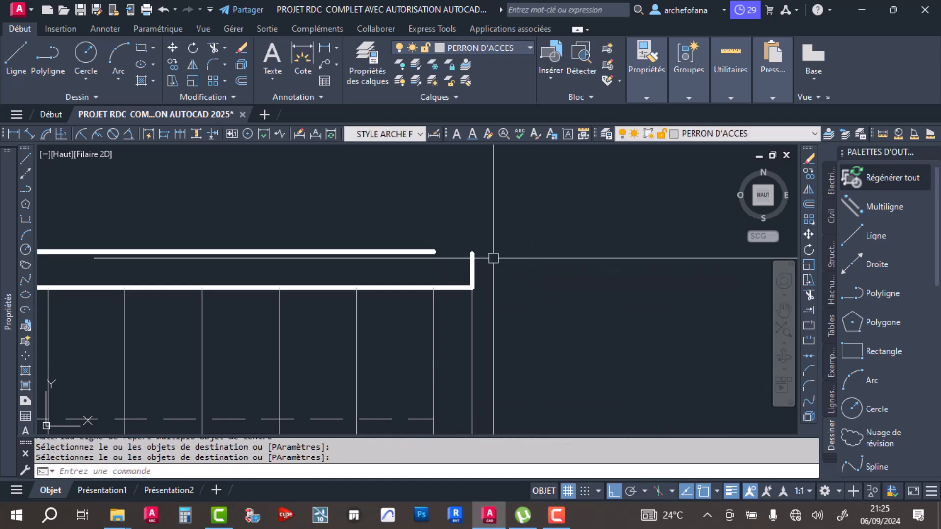
left_click(210, 65)
left_click(405, 252)
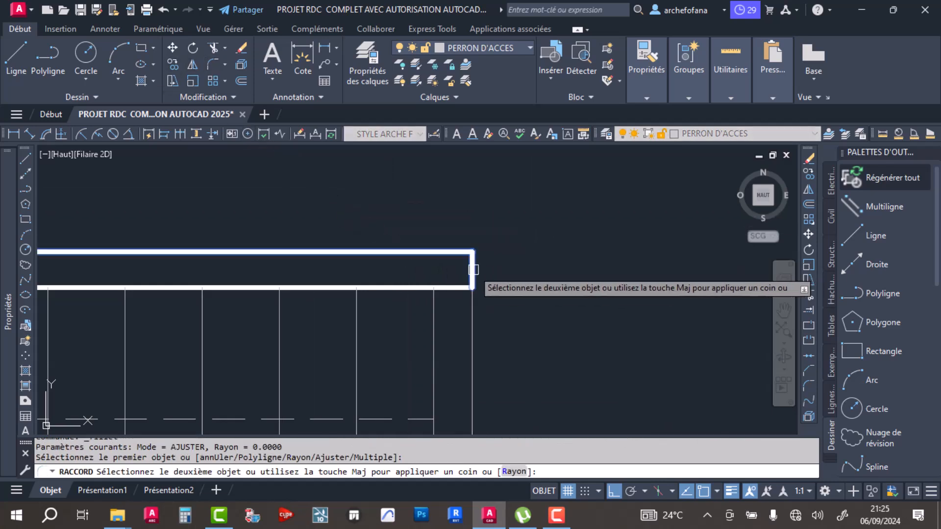
left_click(473, 269)
scroll(496, 245, "down", 6)
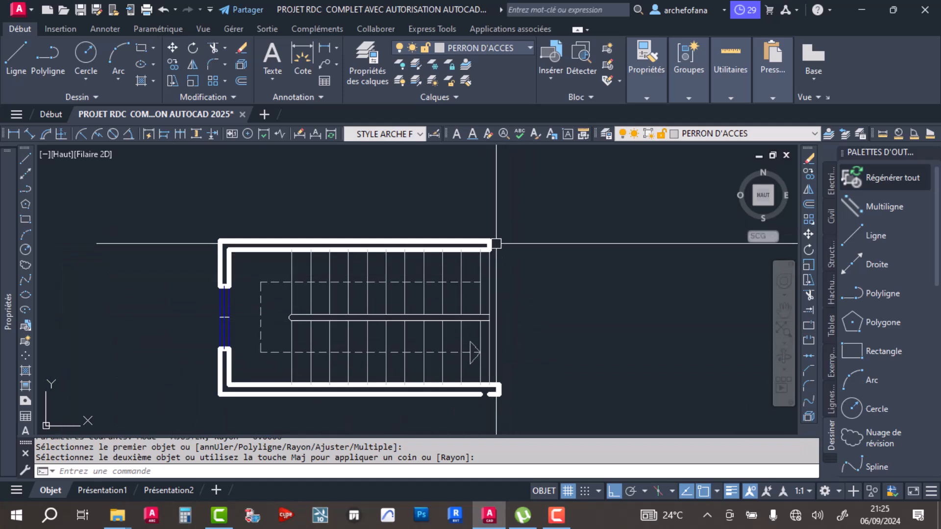
- Delete the short vertical line capping the right end of the stairwell's lower wall
scroll(496, 255, "up", 6)
left_click_drag(466, 326, 508, 385)
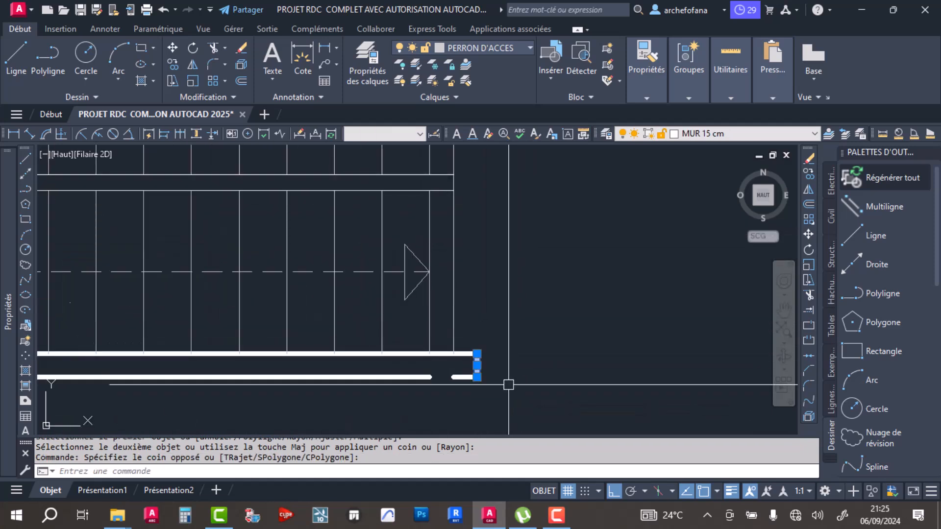
key("Delete")
scroll(490, 299, "down", 4)
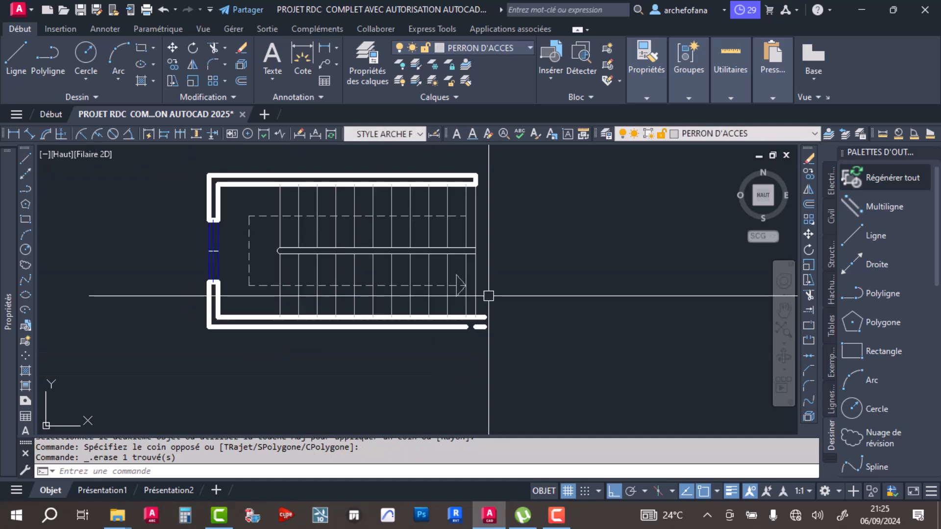
left_click(16, 52)
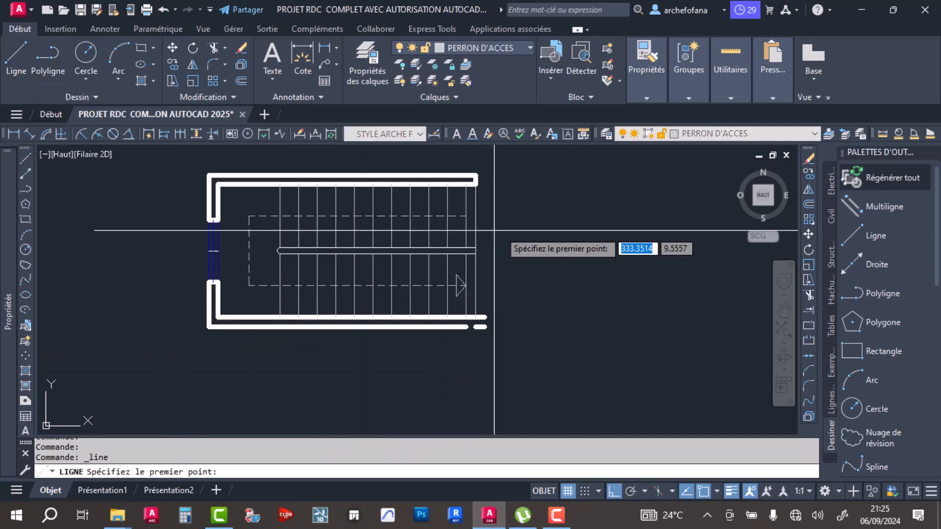
left_click(475, 184)
scroll(490, 333, "up", 4)
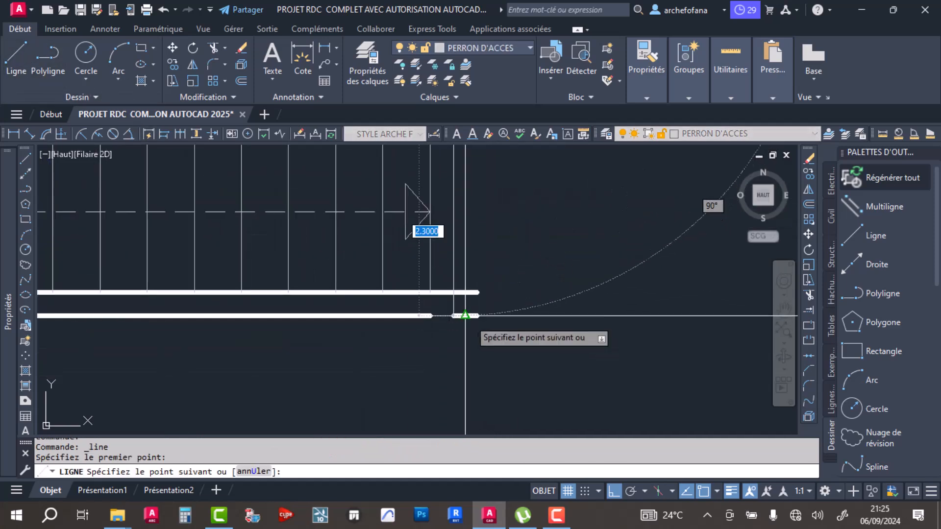
left_click(456, 359)
key("Return")
left_click(452, 277)
key("Delete")
scroll(503, 279, "down", 2)
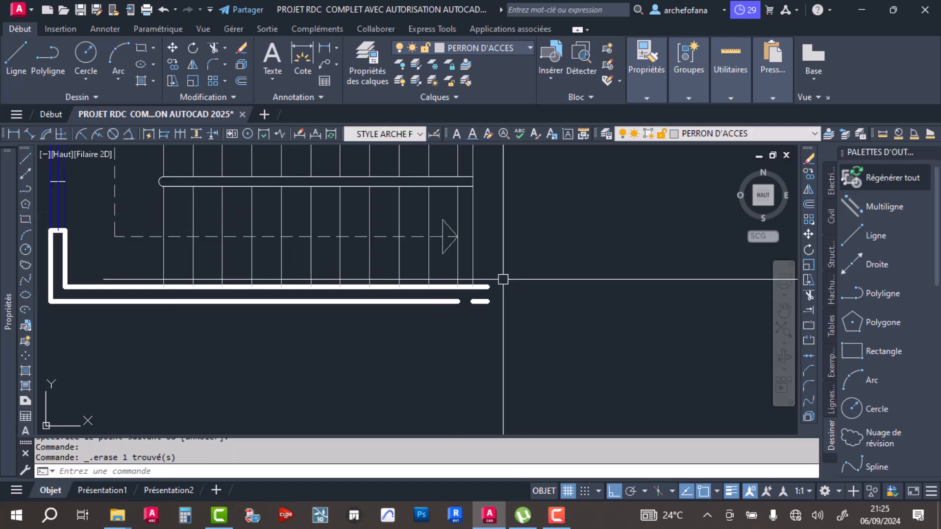
scroll(476, 290, "up", 3)
key("space")
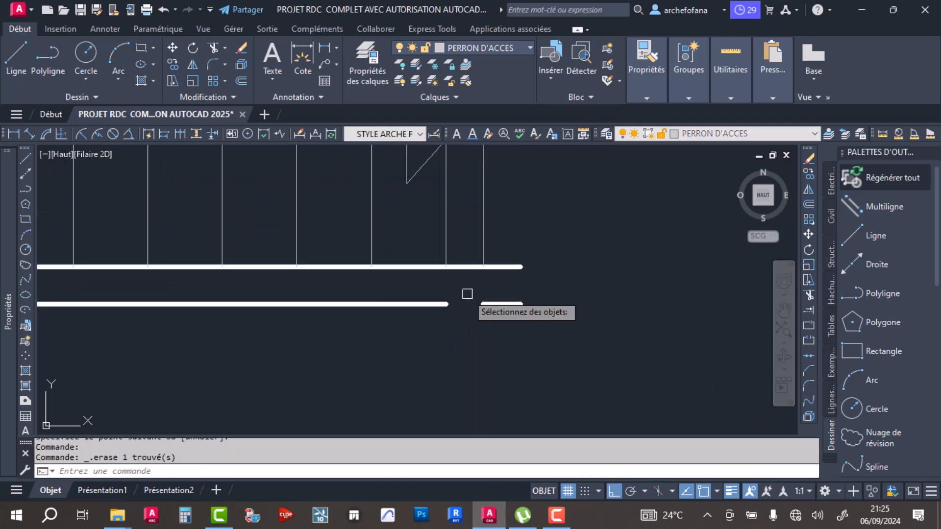
key("space")
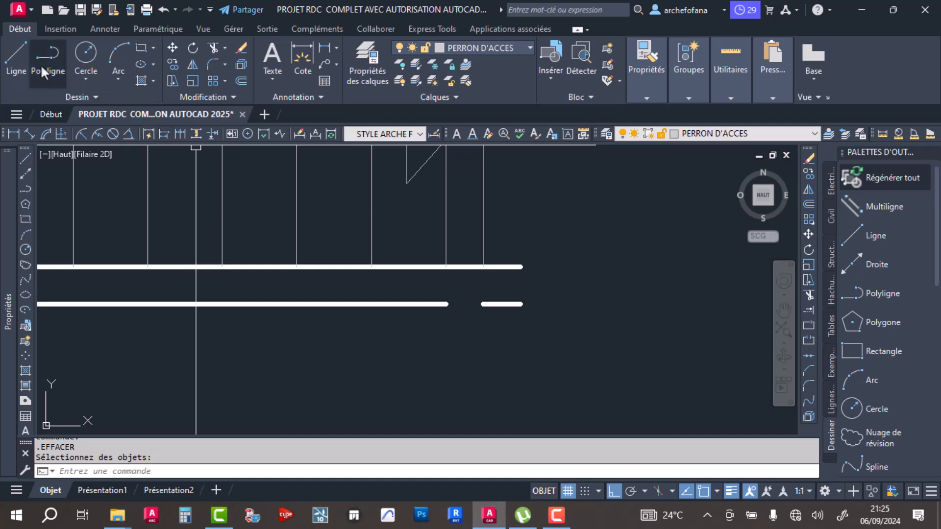
- Draw a short vertical line across the lower wall at the rightmost stair line, and match the wall line's properties onto it
left_click(21, 63)
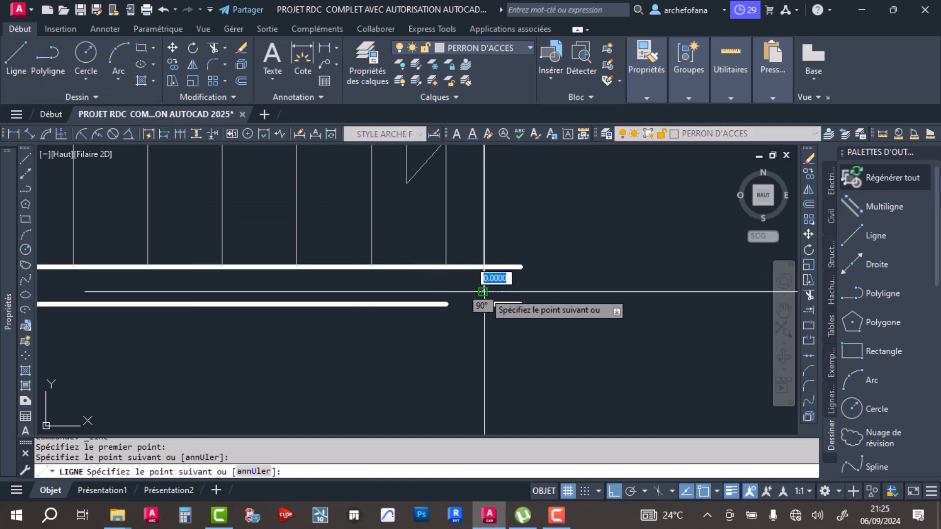
left_click(482, 292)
key("space")
left_click(650, 115)
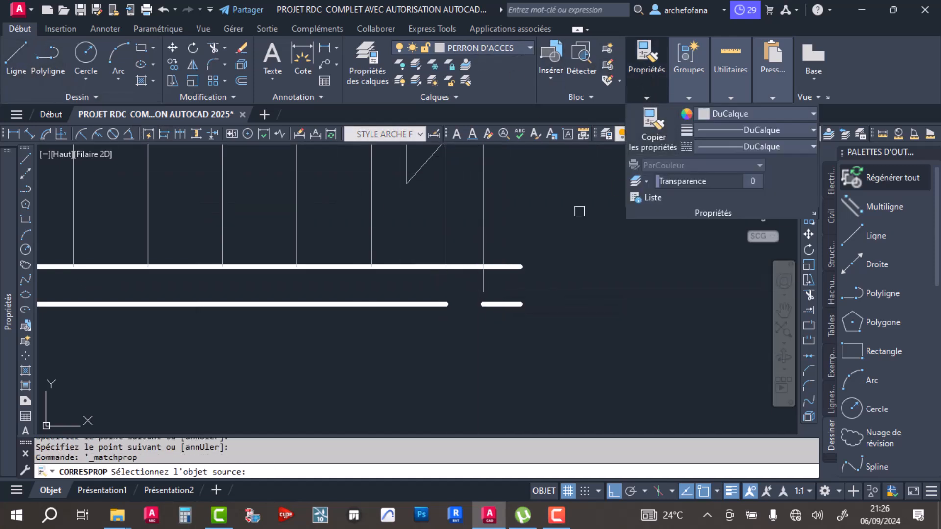
left_click(497, 267)
left_click(483, 287)
key("space")
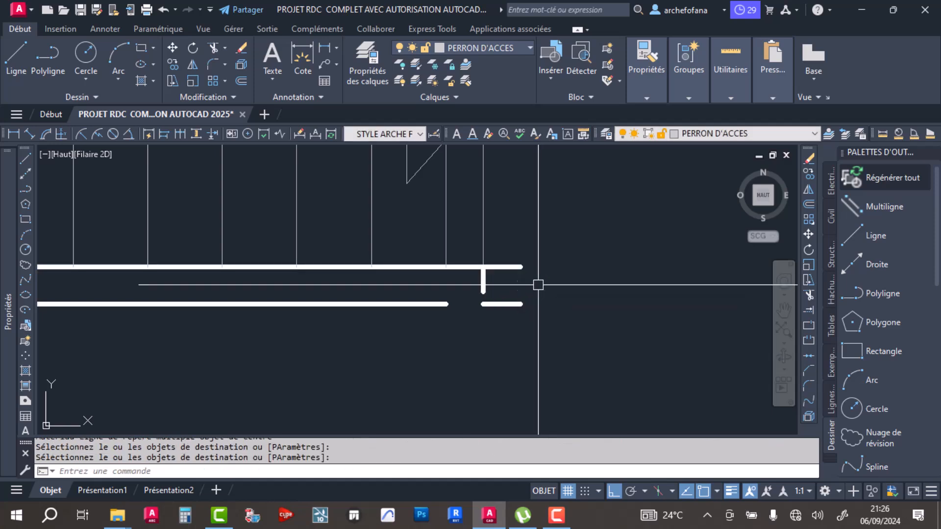
- Fillet the new short vertical line with the lower wall's outer and inner lines to close the wall's right end
left_click(212, 65)
left_click(433, 305)
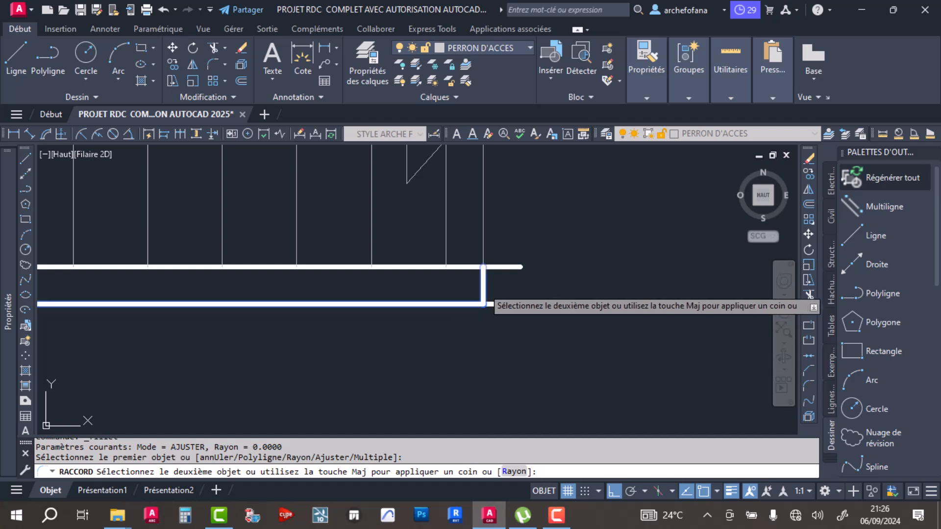
left_click(483, 293)
key("space")
left_click(459, 266)
left_click(483, 279)
- Erase the leftover outer wall segment beyond the lower wall's closed right end
left_click(529, 260)
left_click(505, 333)
key("Delete")
scroll(504, 337, "down", 3)
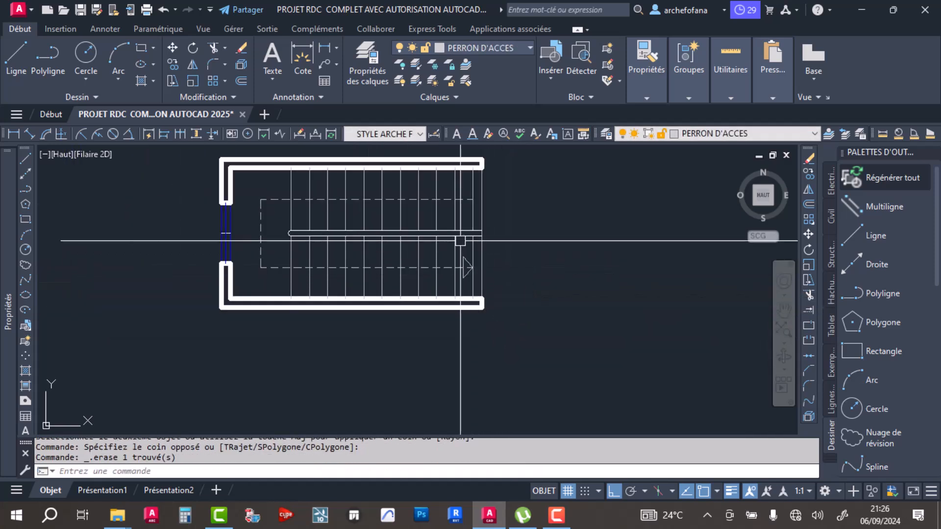
- Draw a vertical projection line about 8.6 units long down from the stairwell's lower left outer corner
scroll(405, 225, "down", 4)
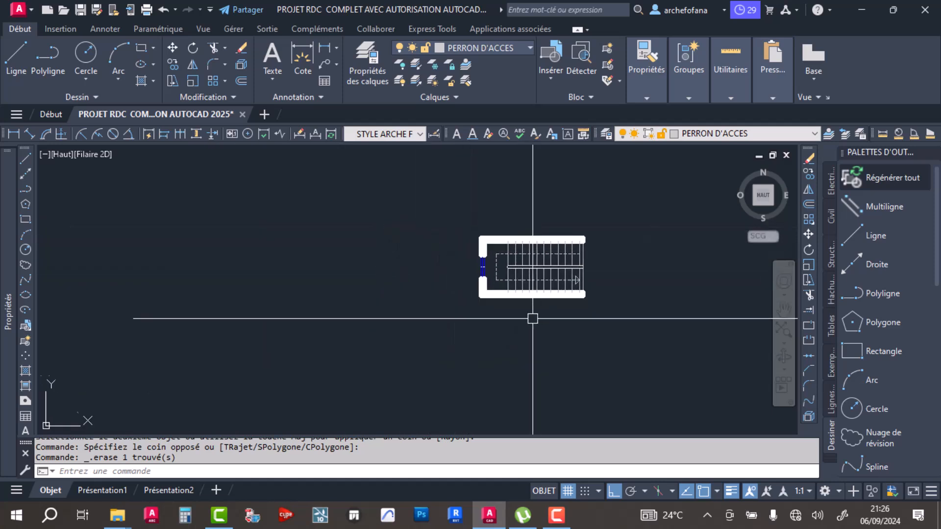
middle_click_drag(532, 318, 481, 281)
left_click(16, 57)
mouse_move(429, 255)
middle_mouse_down()
mouse_move(389, 345)
mouse_move(390, 275)
middle_mouse_up()
scroll(391, 275, "up", 4)
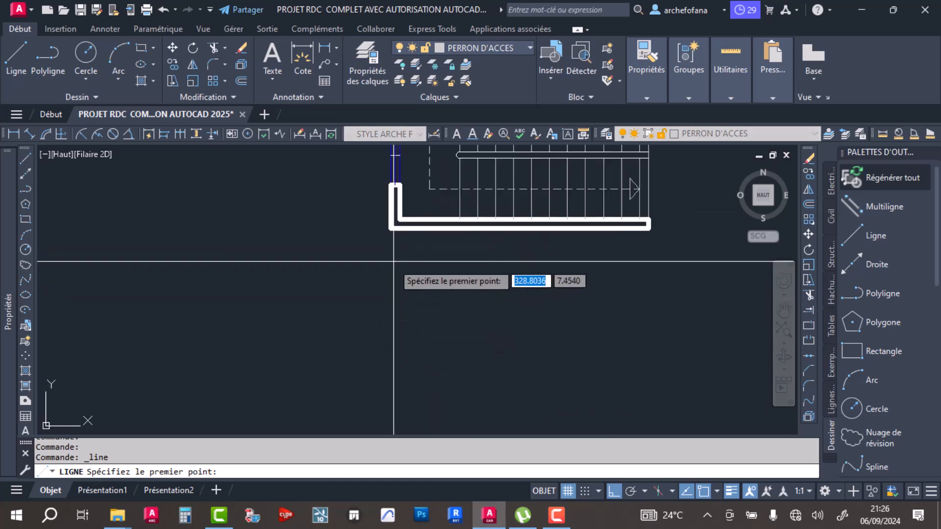
left_click(391, 228)
scroll(390, 389, "down", 6)
middle_click_drag(391, 388, 393, 207)
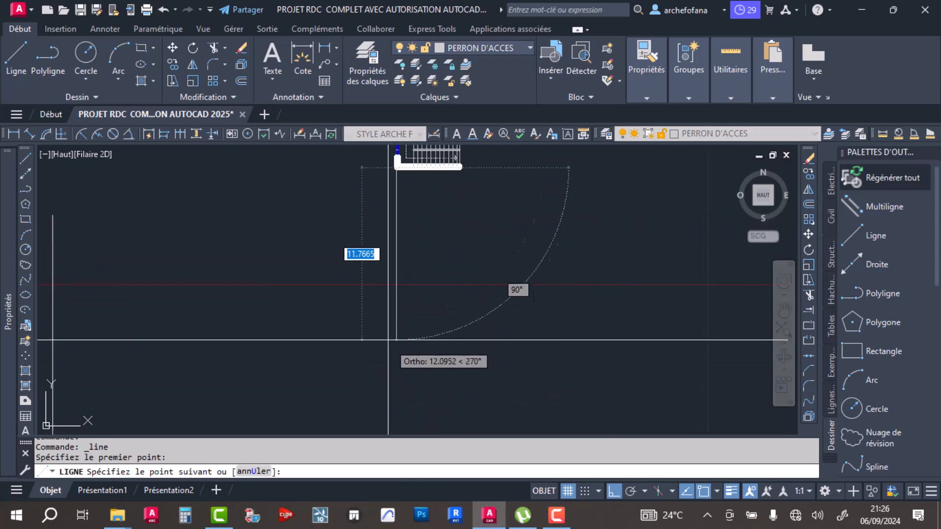
left_click(397, 294)
key("Return")
- Draw a horizontal base line from the projection line's lower end to beyond the stairwell's right edge
key("Return")
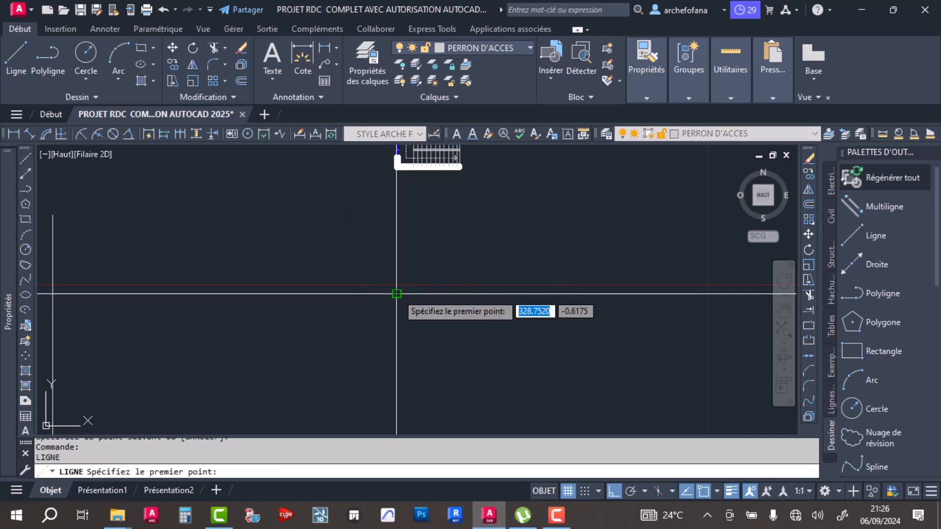
left_click(396, 293)
left_click(481, 294)
key("Return")
key("Return")
- Project the stairwell's lower right corner vertically down to the base line, and trim the base line's overhang beyond it
scroll(471, 174, "up", 4)
scroll(470, 174, "up", 4)
left_click(407, 151)
scroll(428, 286, "down", 6)
middle_click_drag(425, 344, 443, 259)
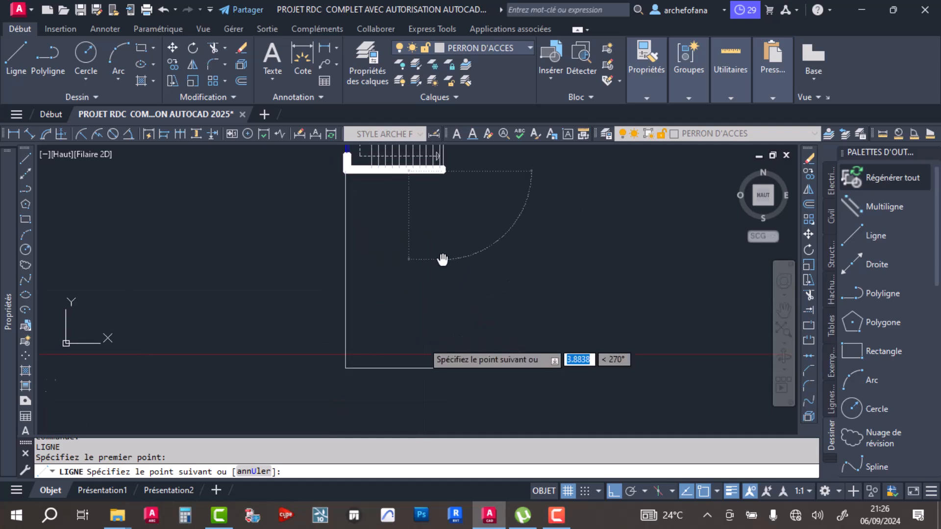
left_click(443, 368)
key("Return")
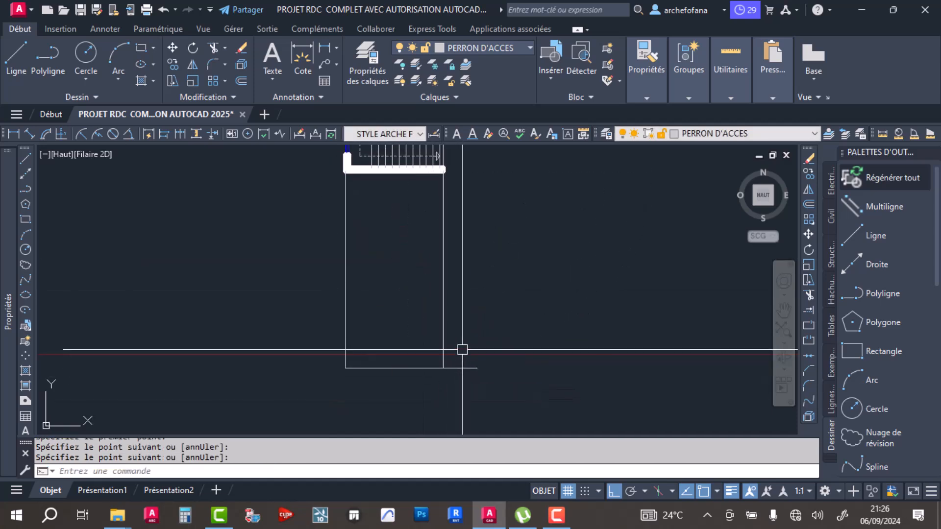
left_click(212, 47)
left_click(461, 368)
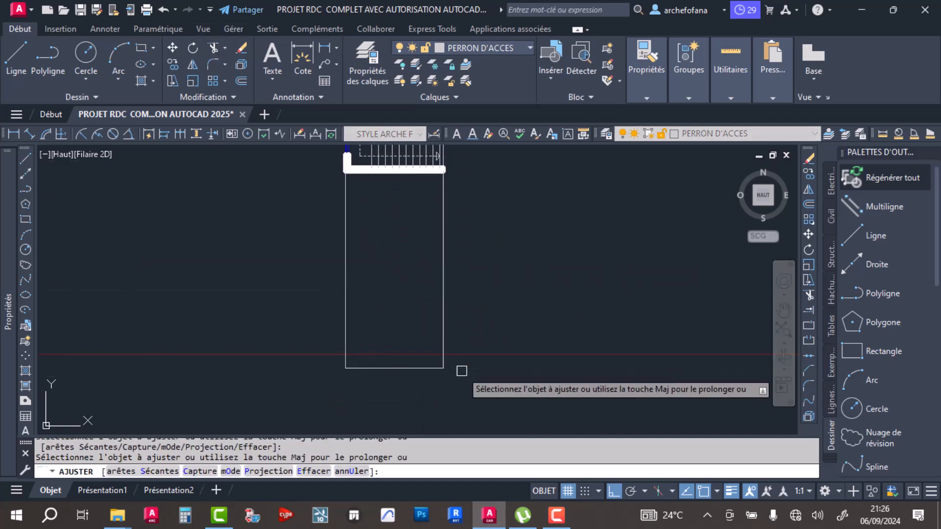
left_click(241, 81)
key("Return")
key("Escape")
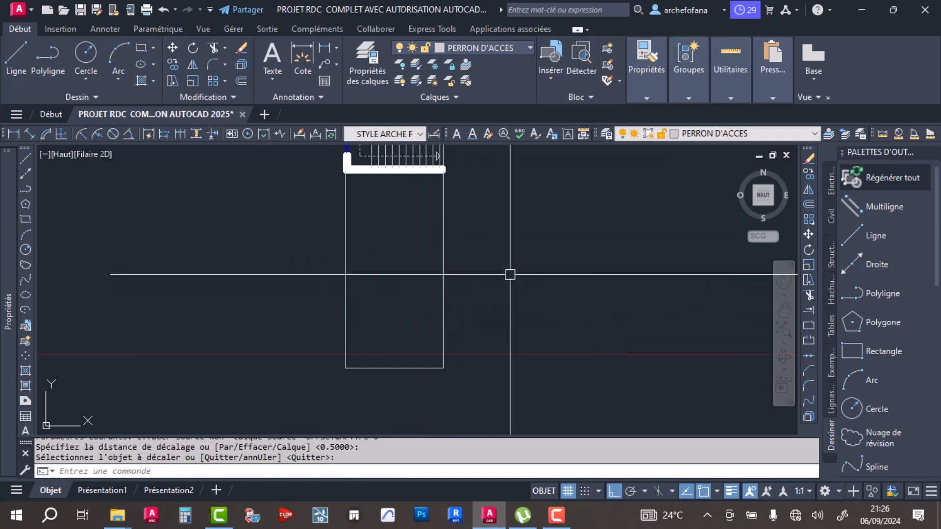
- Offset the base line 3.4 units upward between the two projection lines
left_click(243, 78)
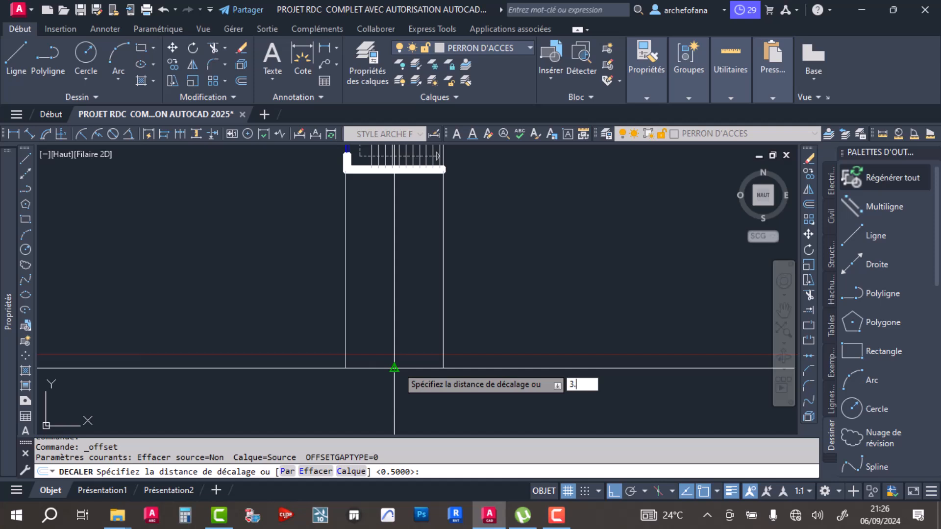
key("Return")
left_click(403, 369)
left_click(400, 283)
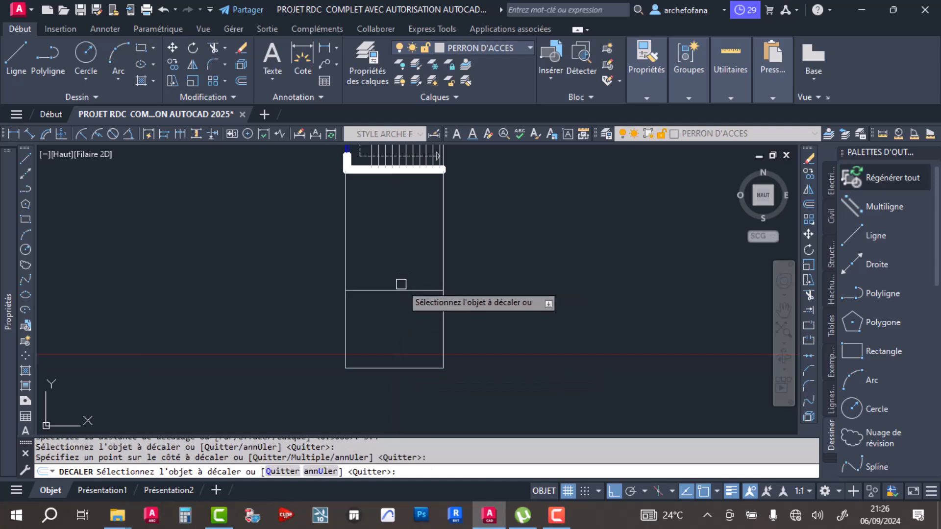
key("Return")
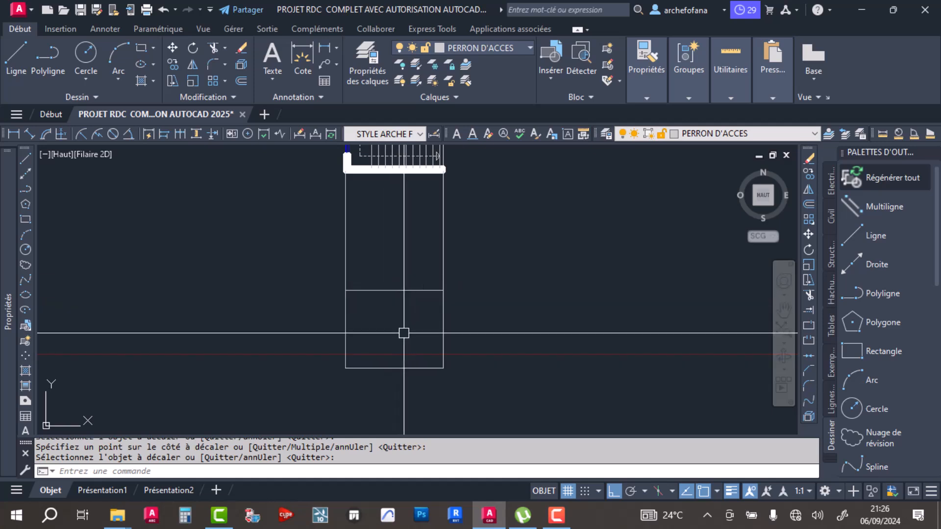
- Draw horizontal lines outward from both ends of the base line to extend the ground level on each side
scroll(403, 333, "up", 2)
middle_click_drag(403, 333, 400, 265)
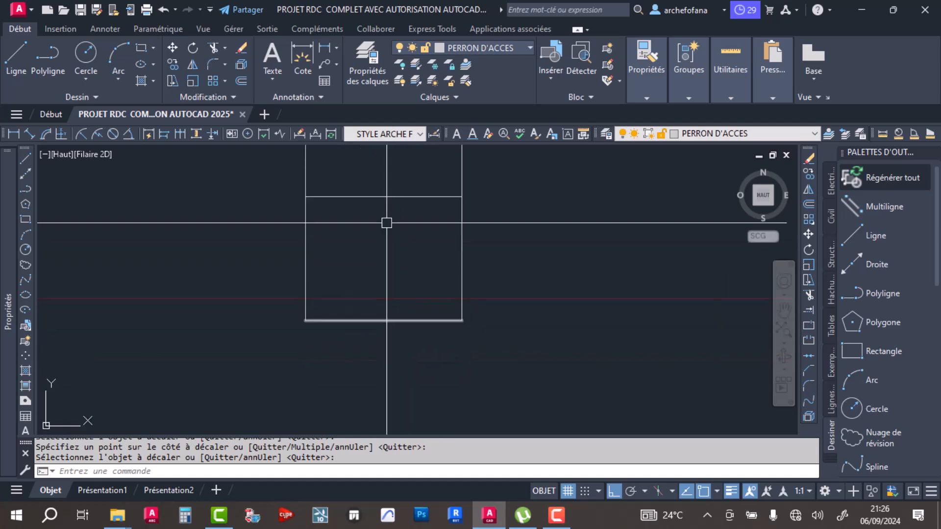
left_click(305, 321)
left_click(236, 321)
key("Return")
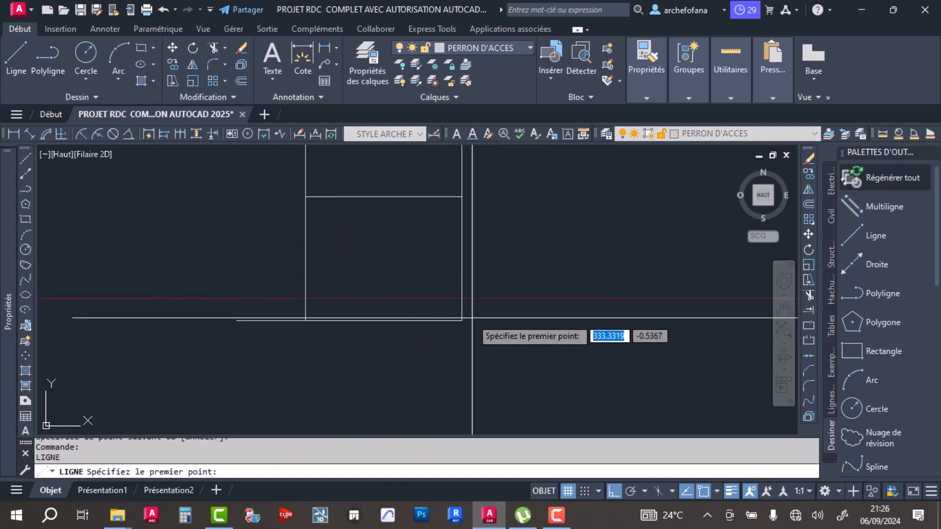
left_click(461, 321)
left_click(512, 320)
key("Return")
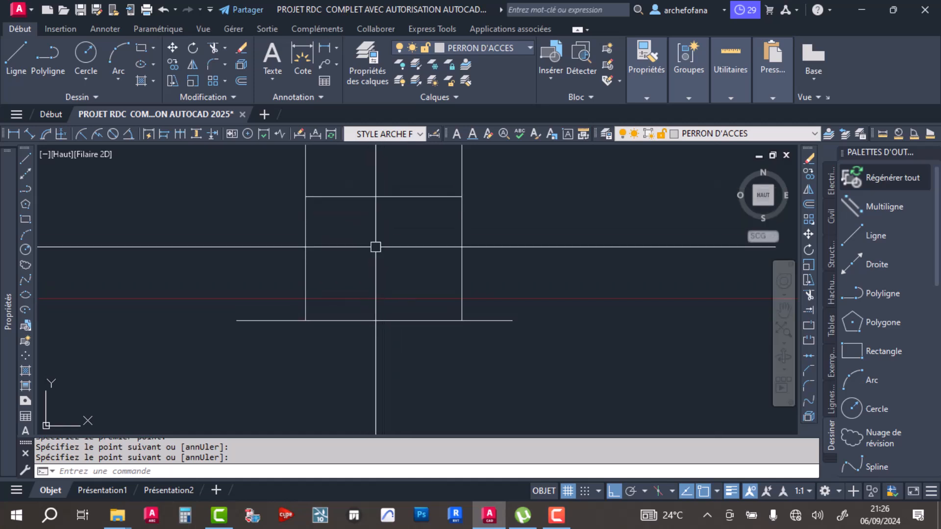
- With Ortho off, draw a V-shaped line from the upper level's right end to an interior point and back to the base line's right corner
left_click(21, 54)
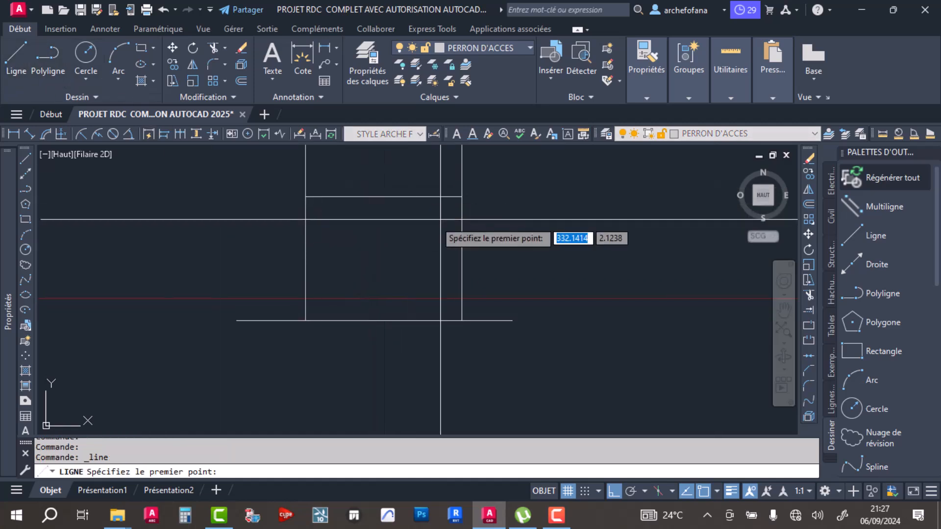
left_click(461, 197)
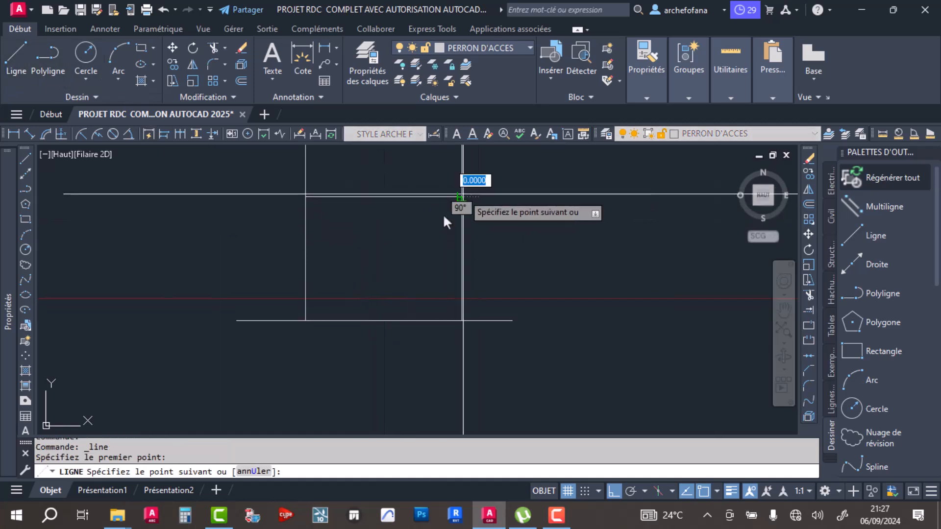
left_click(614, 490)
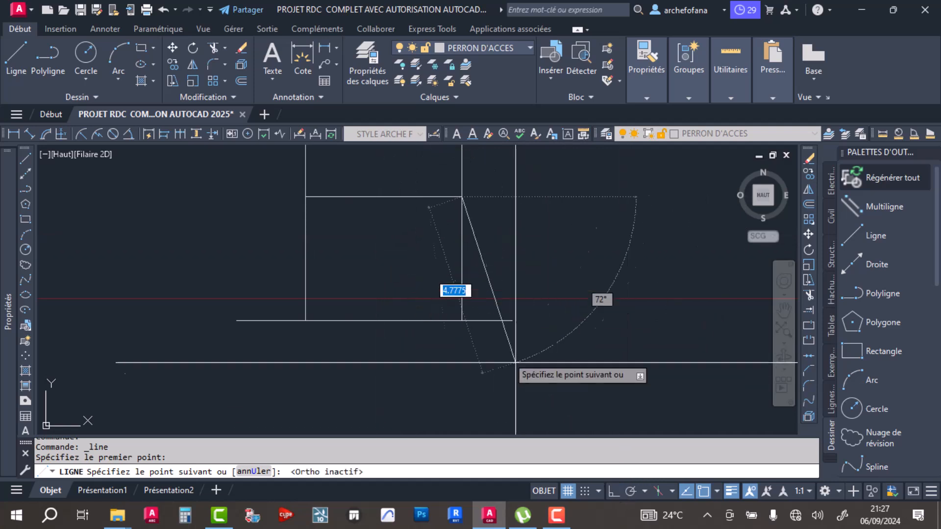
left_click(356, 255)
key("Return")
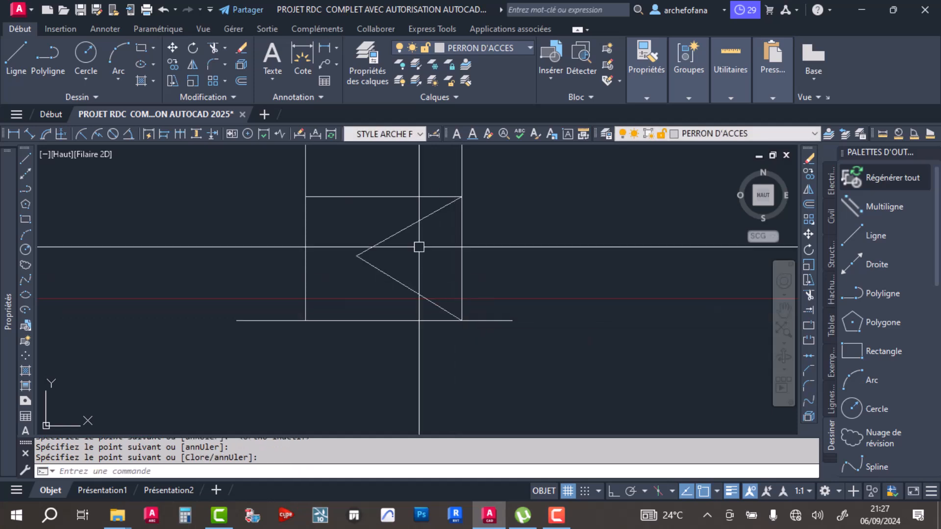
left_click(380, 249)
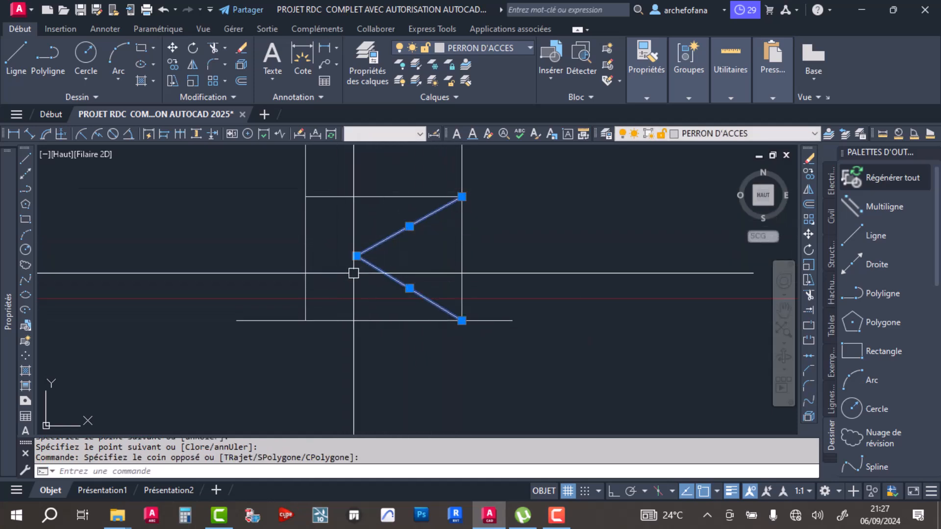
key("Escape")
key("Escape")
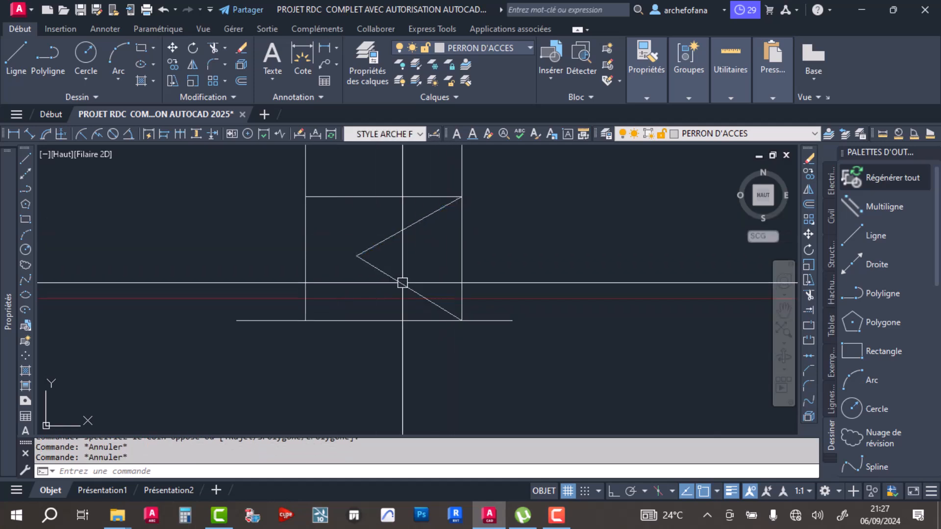
- Delete the V-shaped line between the base line and the upper level
left_click(431, 247)
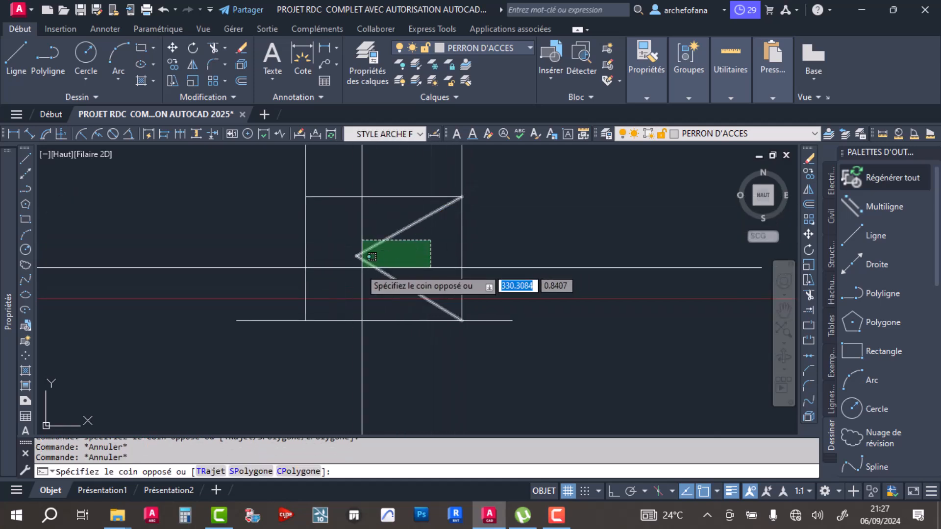
left_click(369, 269)
key("Delete")
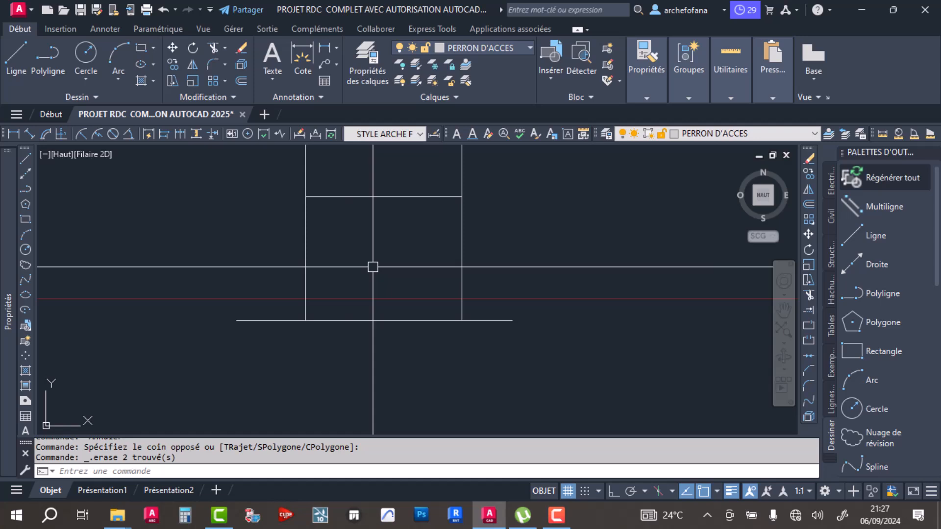
middle_click_drag(400, 253, 414, 274)
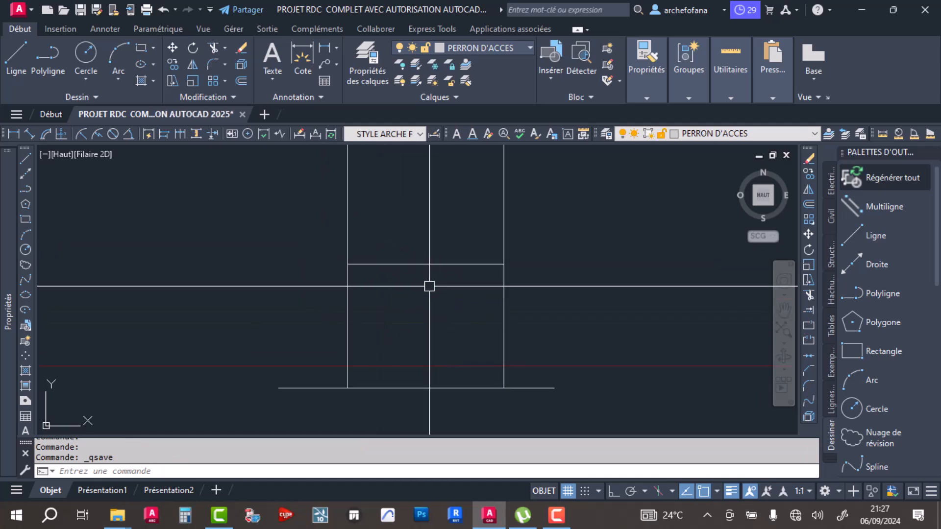
- With Ortho on, draw a vertical line from the lower end of the landing-edge tread in the stairwell plan down to the base line
scroll(432, 299, "down", 4)
left_click(20, 46)
scroll(351, 220, "up", 5)
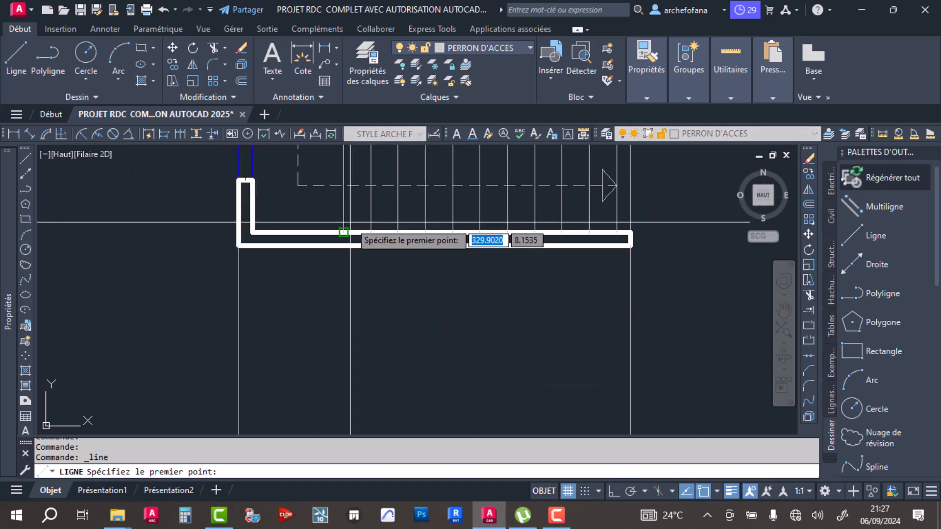
scroll(344, 232, "down", 8)
scroll(357, 272, "up", 15)
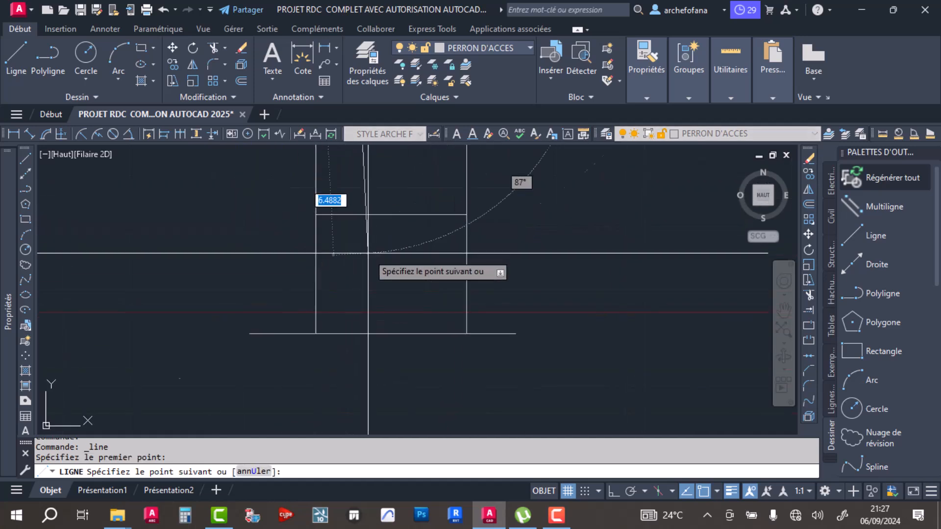
left_click(613, 490)
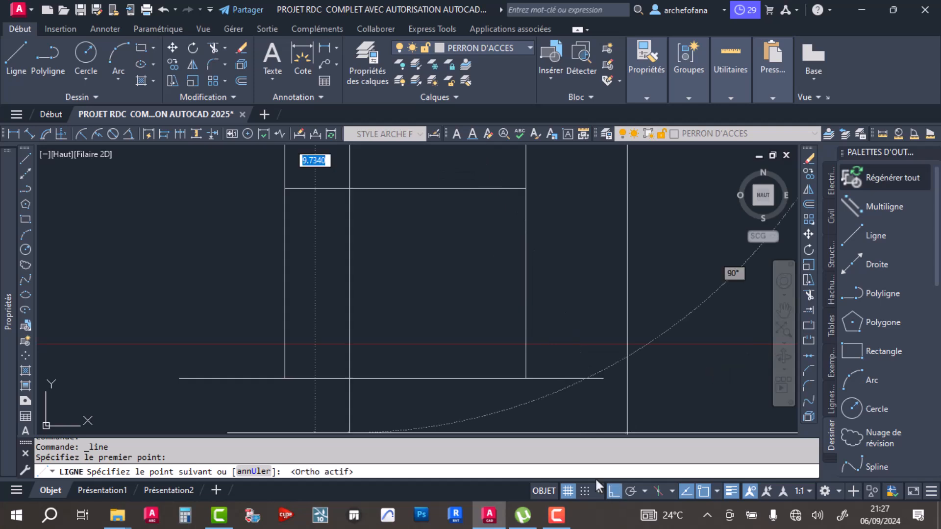
left_click(348, 380)
key("Return")
scroll(367, 307, "down", 3)
key("Return")
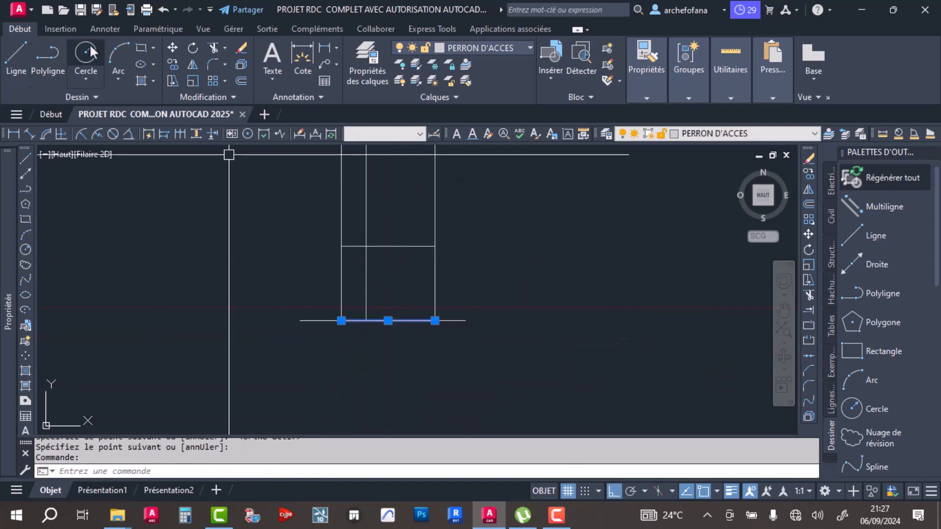
- Extend the remaining tread lines of the plan's lower flight down to the base line, using the base line as boundary
left_click(806, 312)
middle_click_drag(396, 228, 424, 414)
scroll(444, 309, "up", 6)
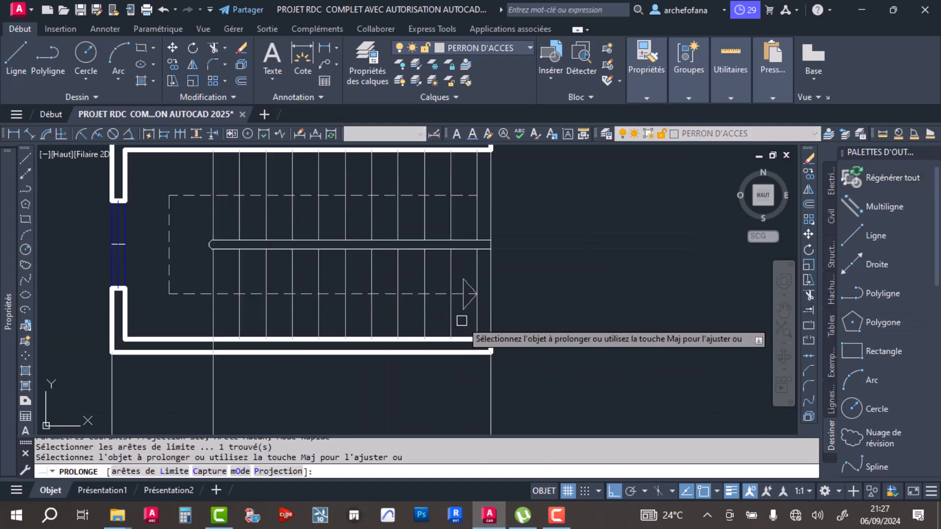
left_click(461, 319)
key("Return")
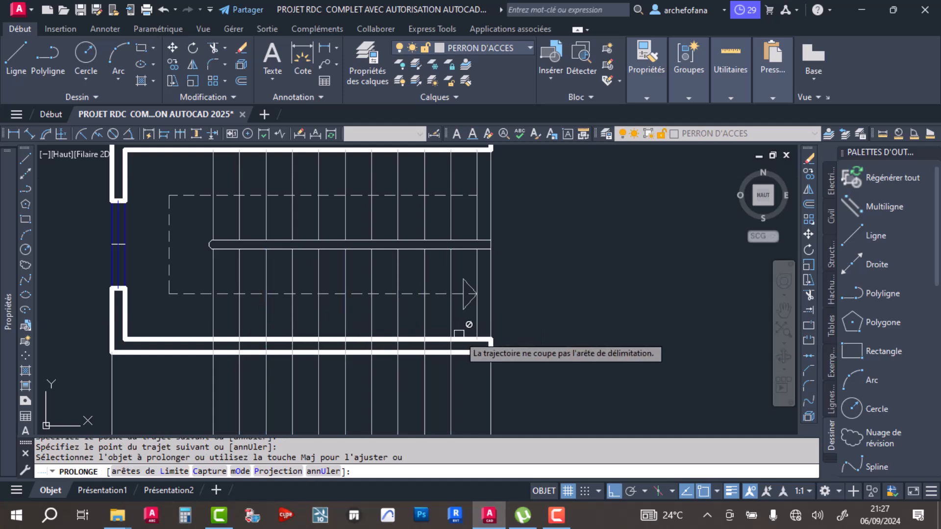
key("Escape")
scroll(514, 257, "down", 4)
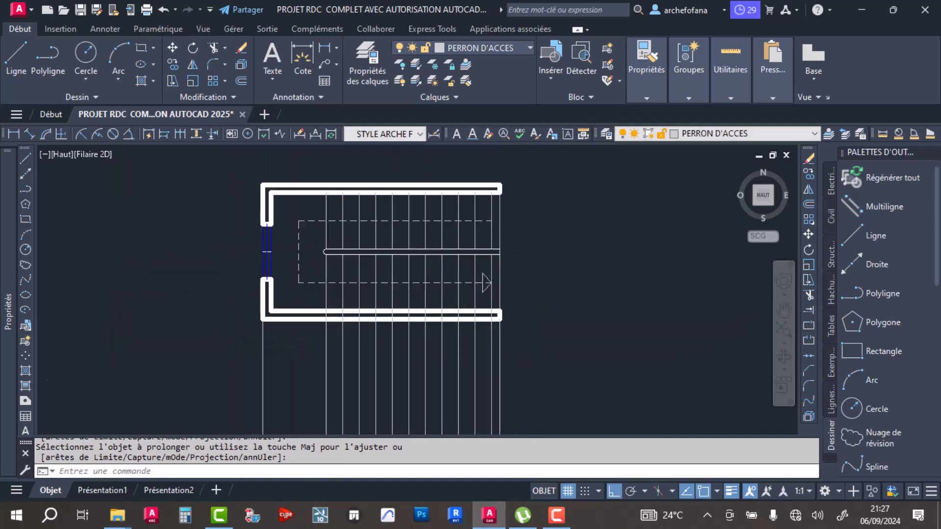
middle_click_drag(504, 360, 490, 252)
middle_click_drag(508, 297, 497, 214)
scroll(484, 299, "up", 5)
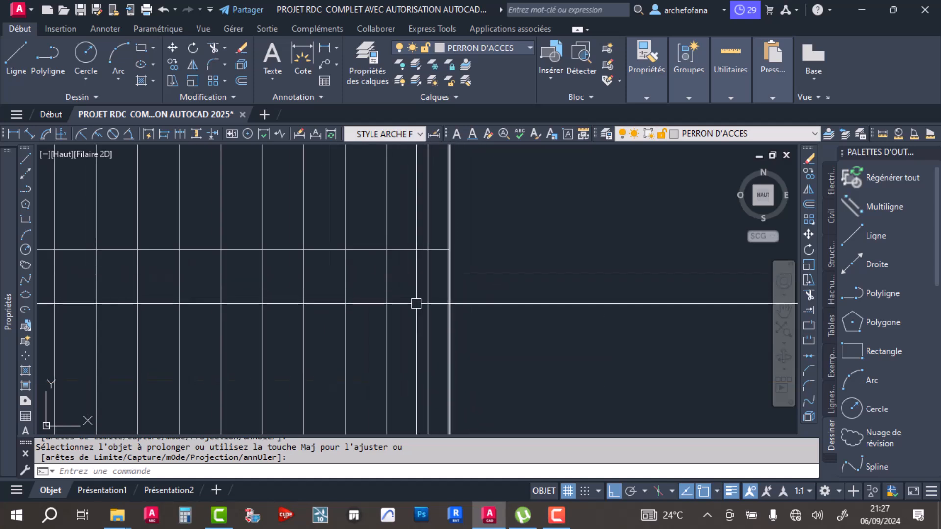
scroll(449, 298, "down", 5)
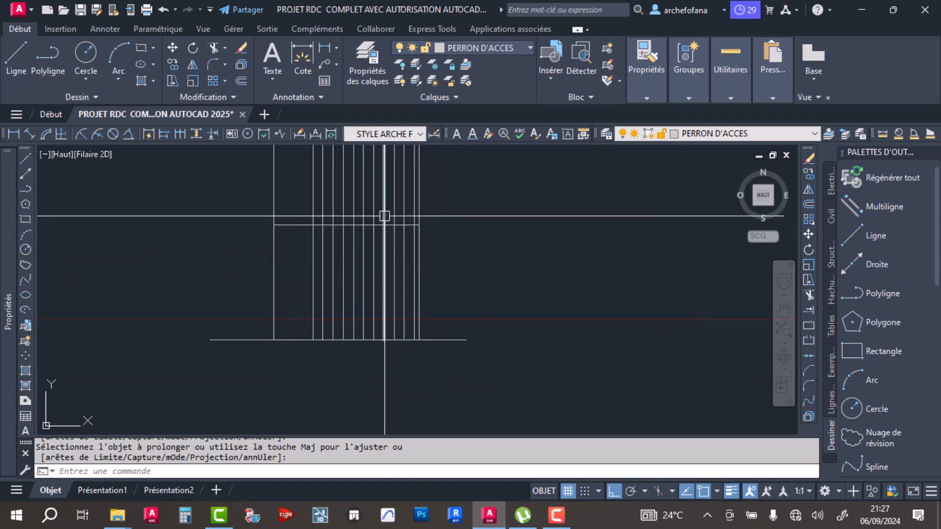
middle_click_drag(289, 185, 327, 271)
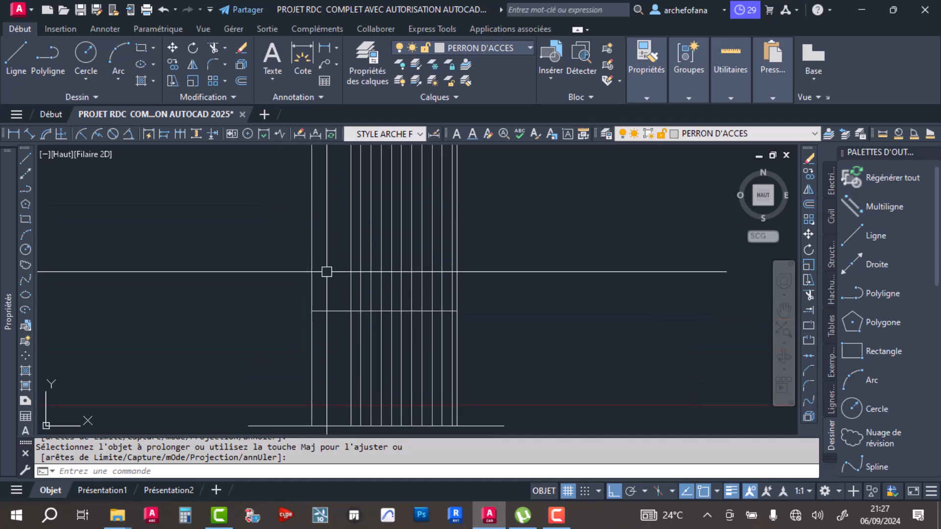
left_click(240, 79)
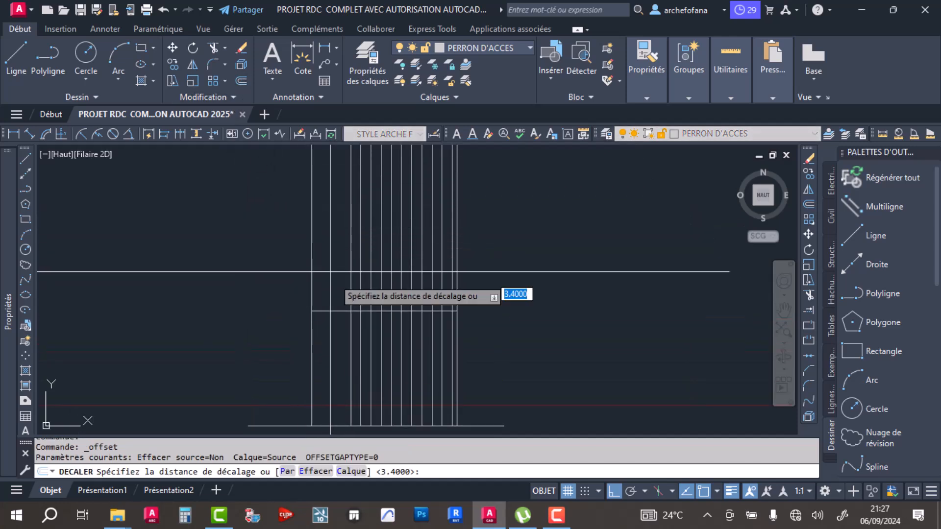
scroll(318, 292, "down", 4)
middle_click_drag(336, 278, 605, 385)
middle_click_drag(300, 278, 603, 233)
middle_click_drag(318, 258, 413, 173)
middle_click_drag(296, 317, 353, 233)
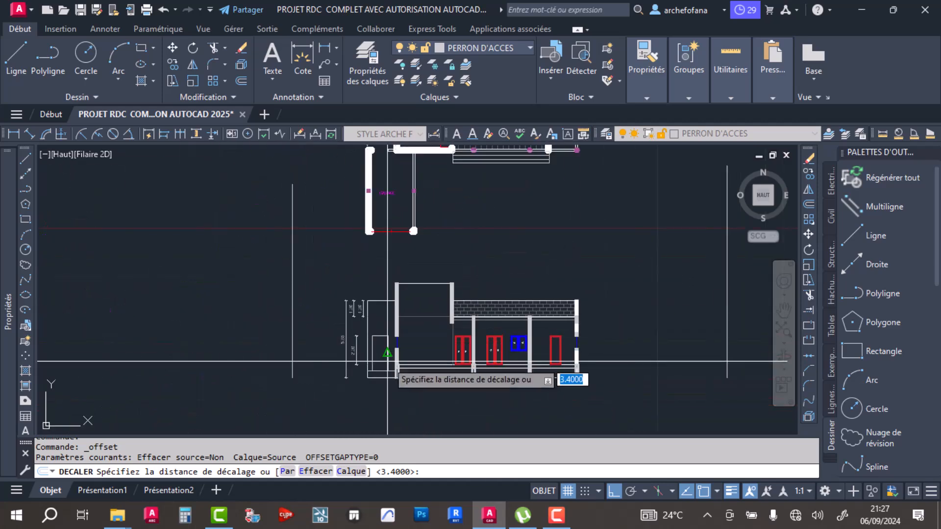
scroll(387, 361, "up", 8)
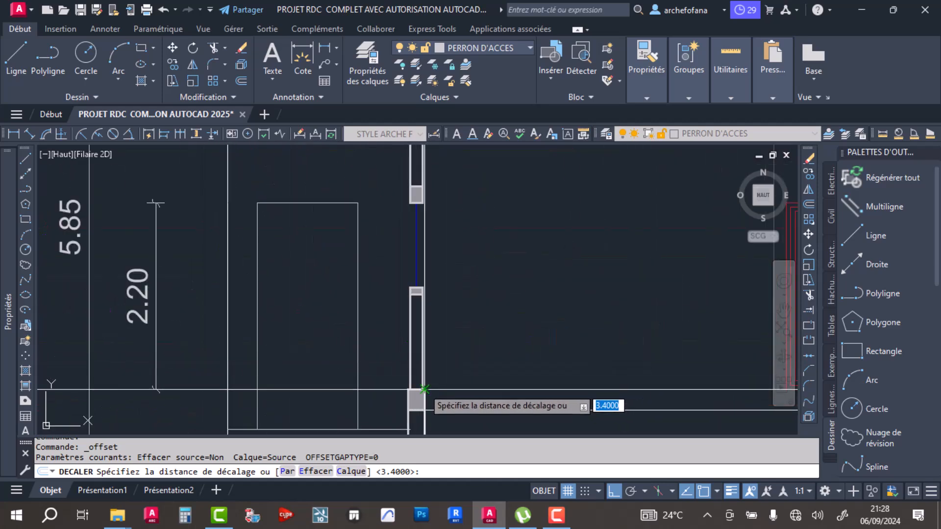
scroll(425, 389, "up", 8)
left_click(361, 406)
scroll(372, 320, "down", 8)
middle_click_drag(361, 335, 345, 407)
scroll(355, 204, "up", 5)
scroll(363, 252, "down", 5)
mouse_move(375, 248)
middle_mouse_down()
mouse_move(340, 265)
mouse_move(180, 271)
middle_mouse_up()
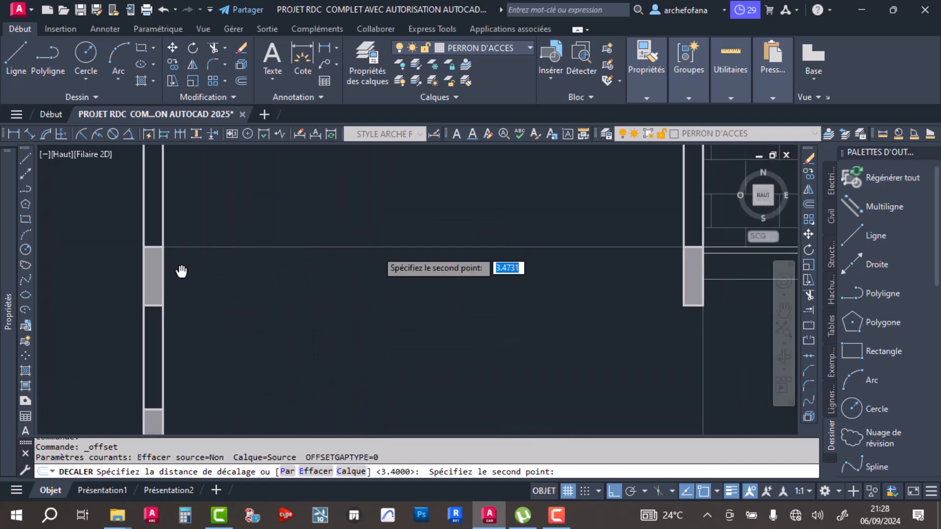
left_click(160, 247)
key("Escape")
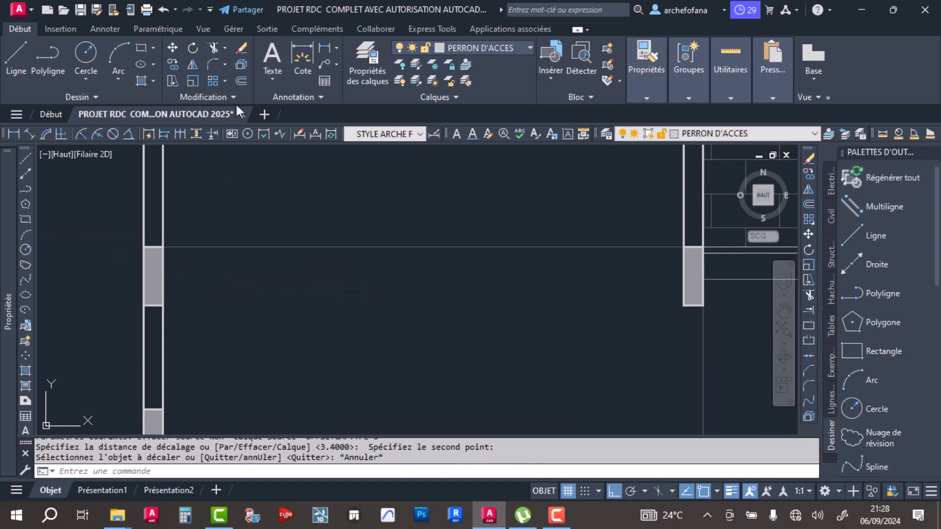
key("Escape")
key("Escape")
scroll(351, 280, "down", 6)
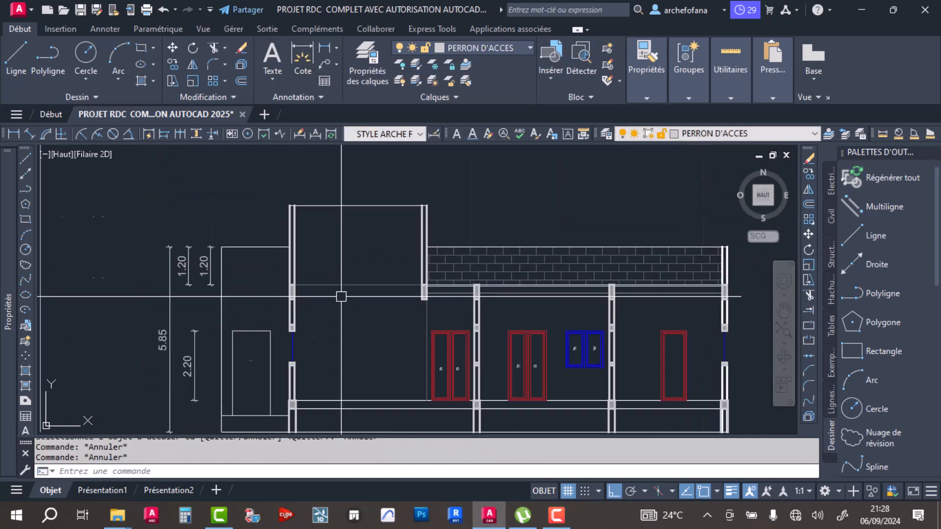
key("ctrl+z")
key("ctrl+z")
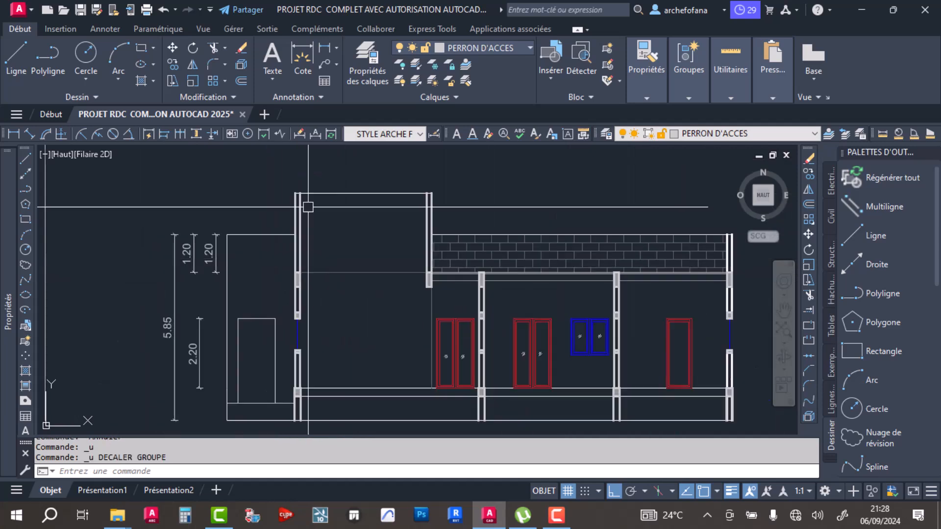
- In the building section, dimension the stairwell height from the ground-floor level to the top of the upper beam, inside the room
left_click(297, 55)
scroll(280, 348, "up", 5)
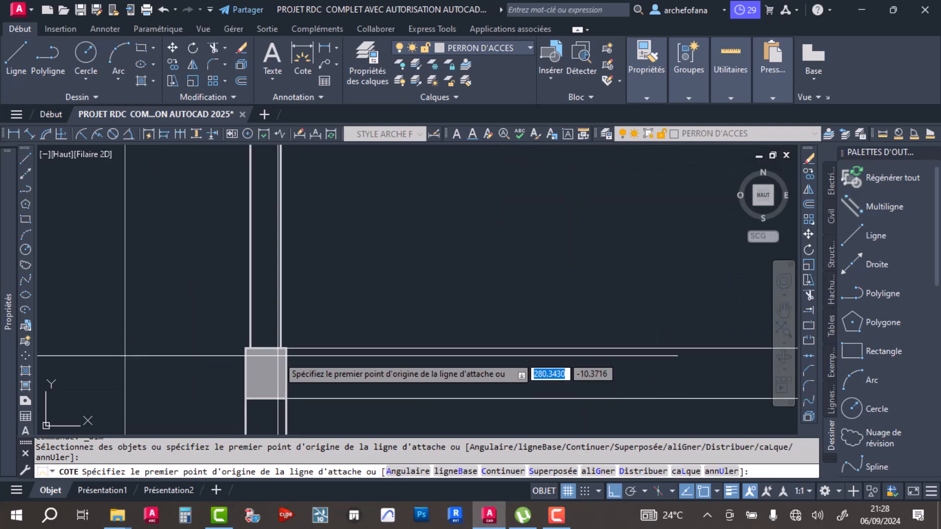
left_click(280, 348)
scroll(313, 407, "down", 3)
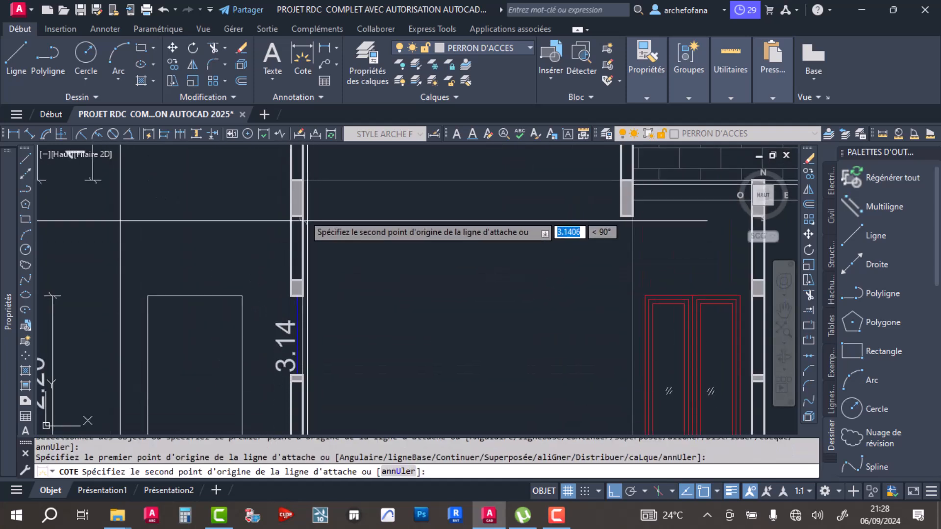
scroll(303, 181, "up", 4)
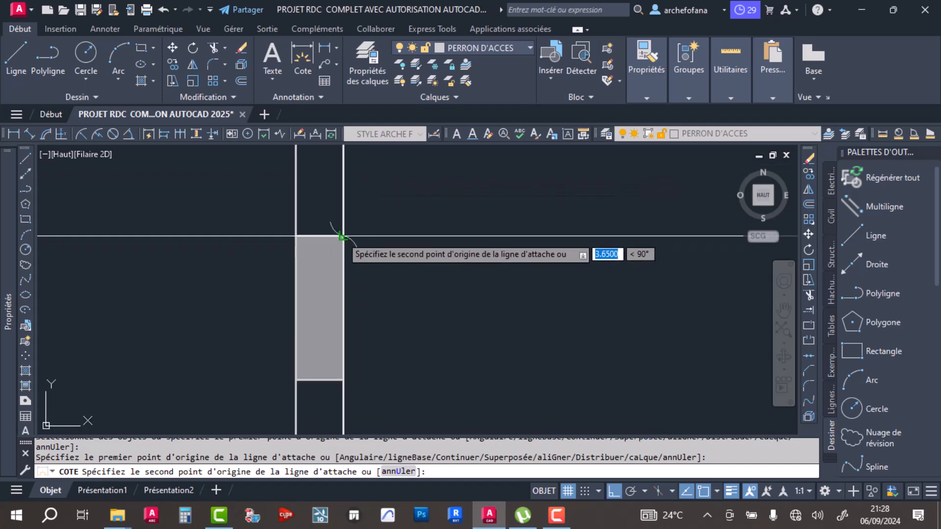
left_click(340, 235)
scroll(353, 238, "down", 5)
left_click(447, 357)
scroll(491, 284, "down", 4)
key("Escape")
left_click(496, 292)
left_click(454, 312)
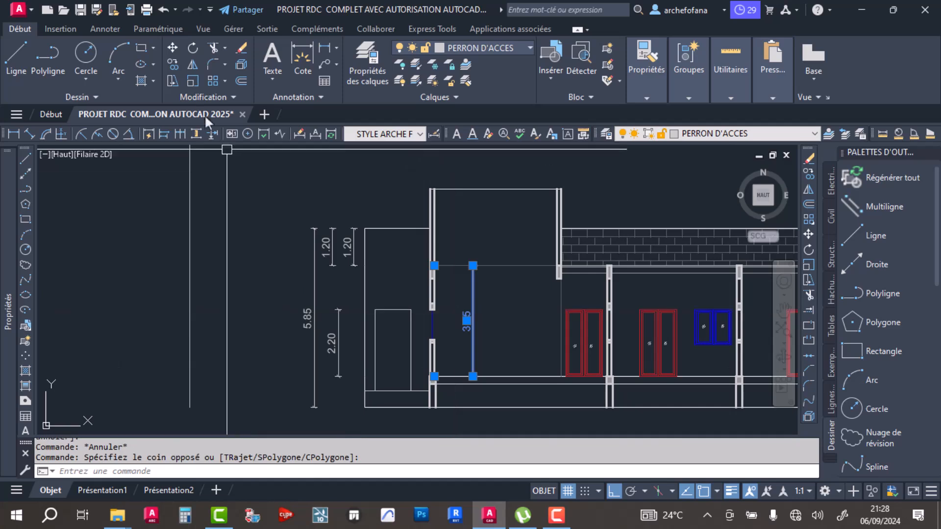
key("ctrl+z")
key("ctrl+z")
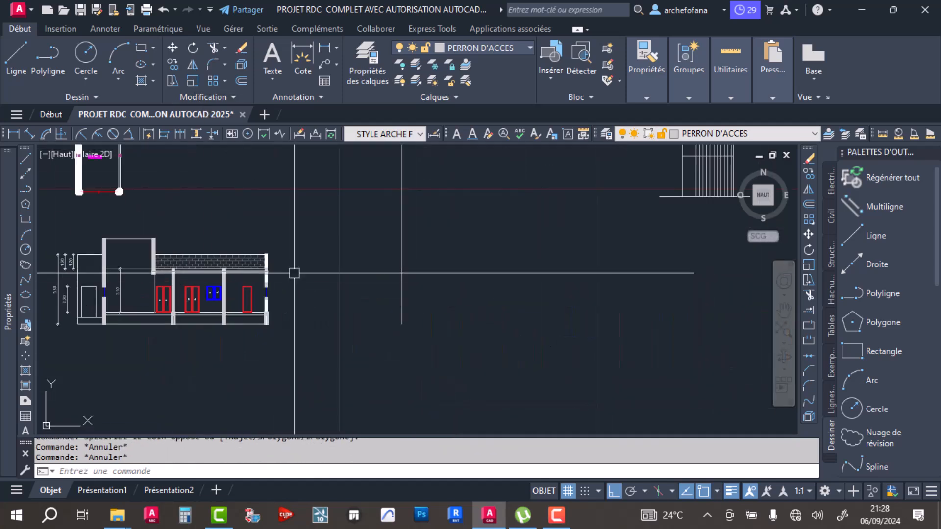
- Dimension the height from the base line to the upper level line in the stair section, inside the projection lines
middle_click_drag(639, 236, 304, 300)
scroll(353, 277, "down", 4)
scroll(363, 260, "up", 8)
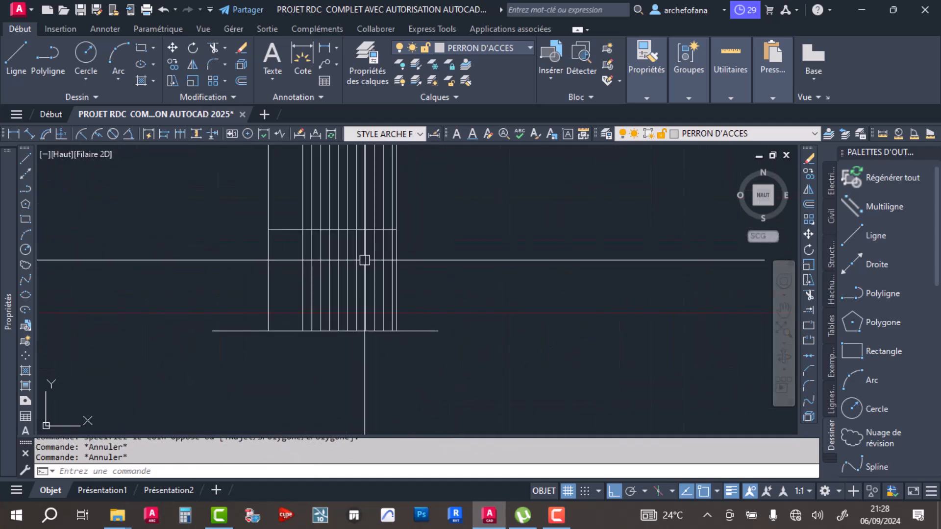
left_click(306, 49)
scroll(257, 328, "up", 4)
left_click(278, 334)
middle_click_drag(282, 238, 303, 393)
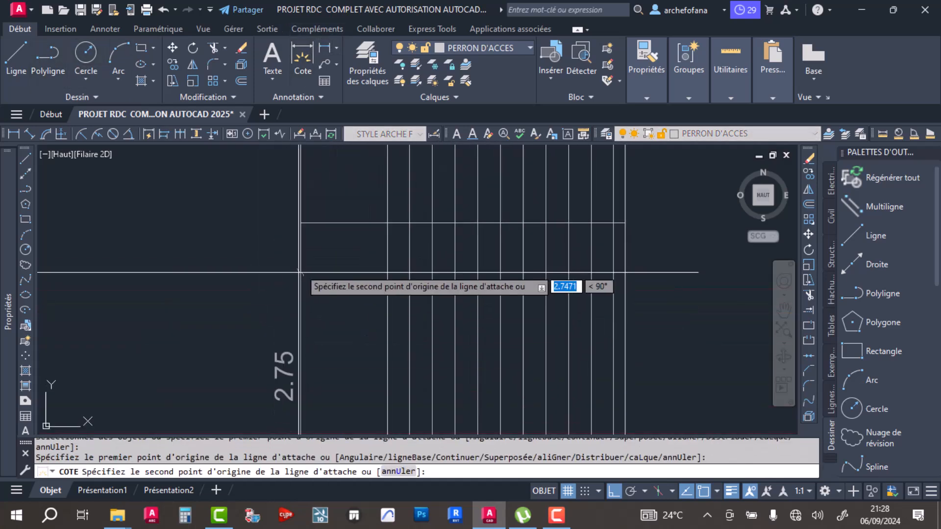
left_click(301, 223)
left_click(350, 340)
key("Escape")
middle_click_drag(320, 211, 348, 308)
key("Escape")
- Offset the stair section's upper level line 0.25 units upward
left_click(235, 82)
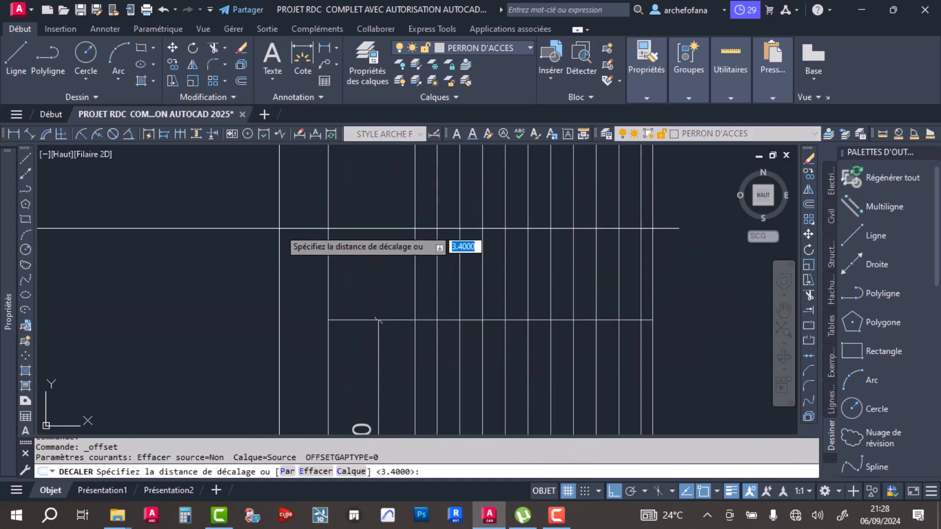
type(".25")
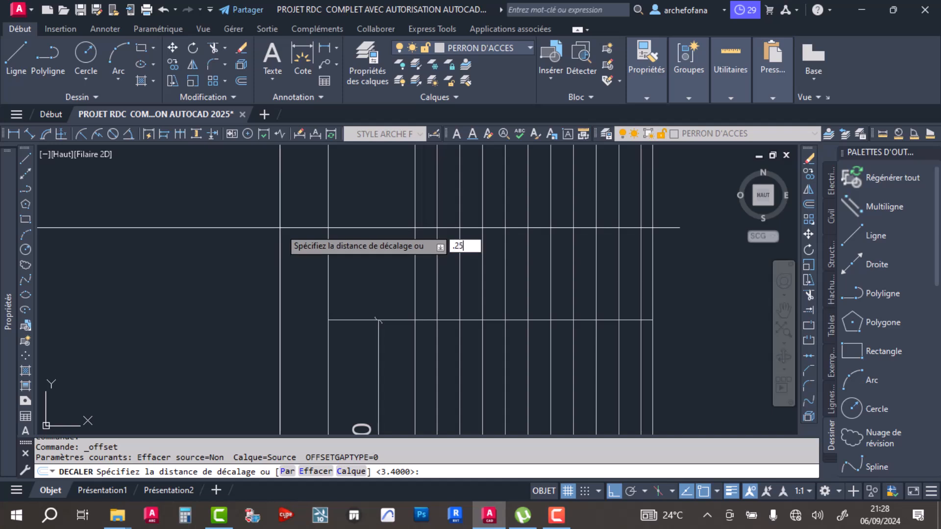
key("Return")
left_click(345, 320)
left_click(355, 254)
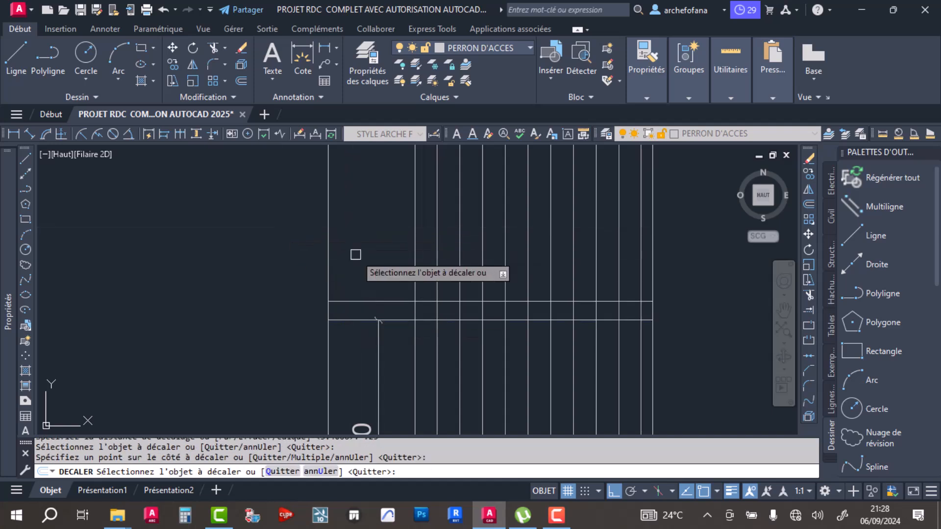
key("Return")
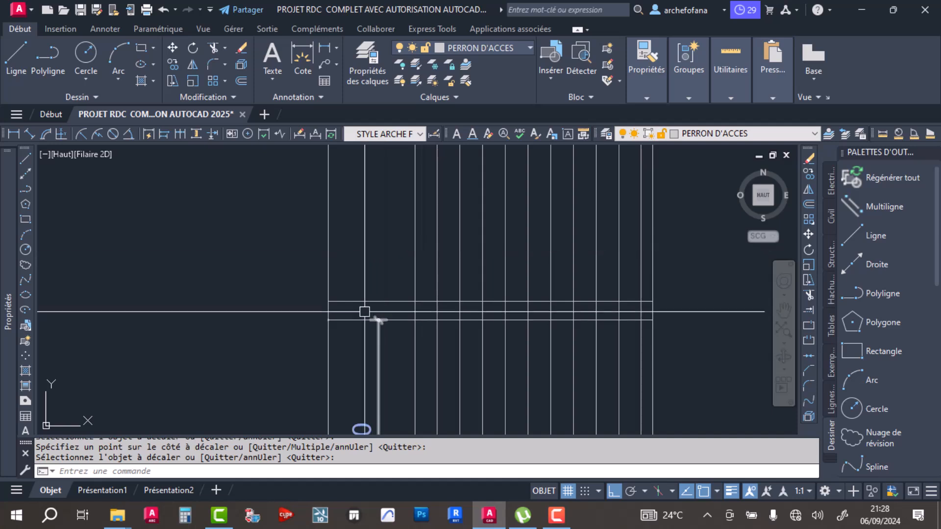
- Replace the dimension between the base line and the lower of the two upper level lines with one outside the section's left edge
middle_click_drag(365, 330, 386, 247)
left_click(396, 275)
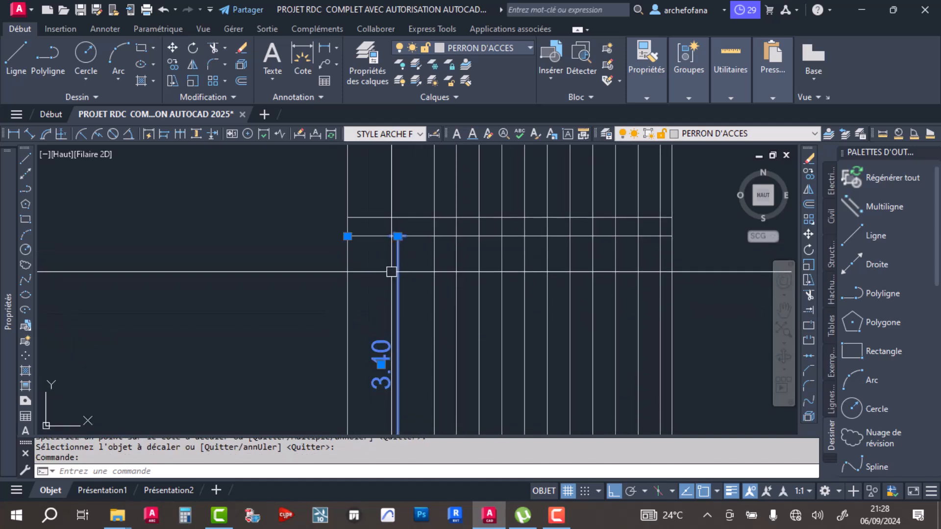
key("Delete")
left_click(300, 55)
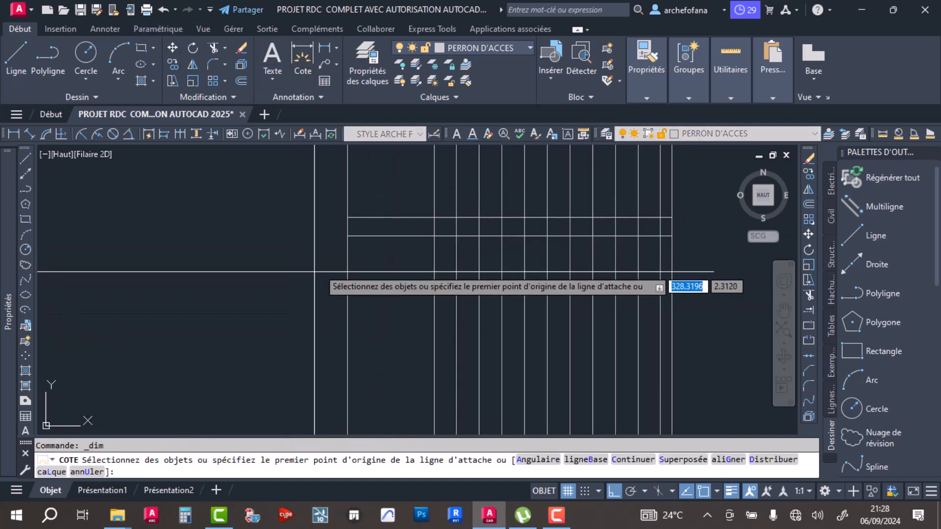
left_click(347, 234)
middle_click_drag(347, 319, 342, 200)
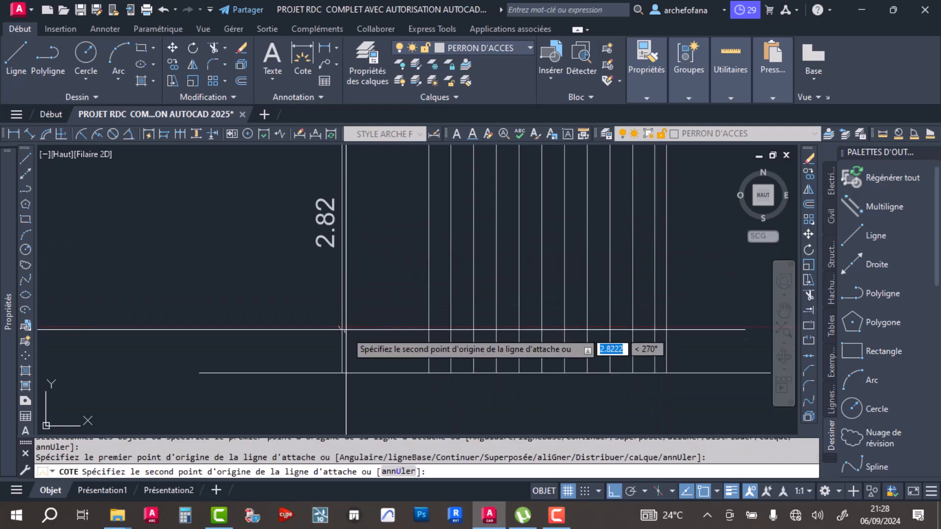
left_click(342, 373)
left_click(246, 315)
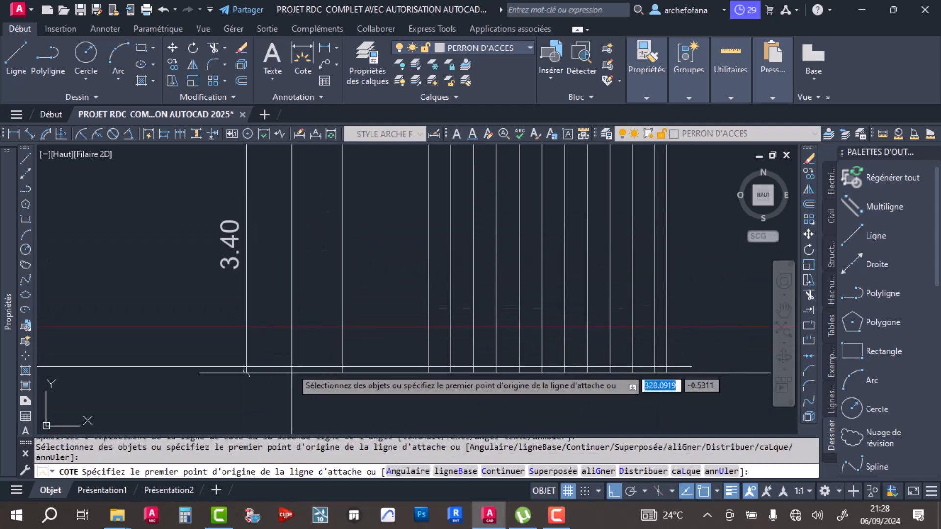
- Dimension the height from the stair section's base line to the upper of the two level lines, outside the left projection line
left_click(342, 373)
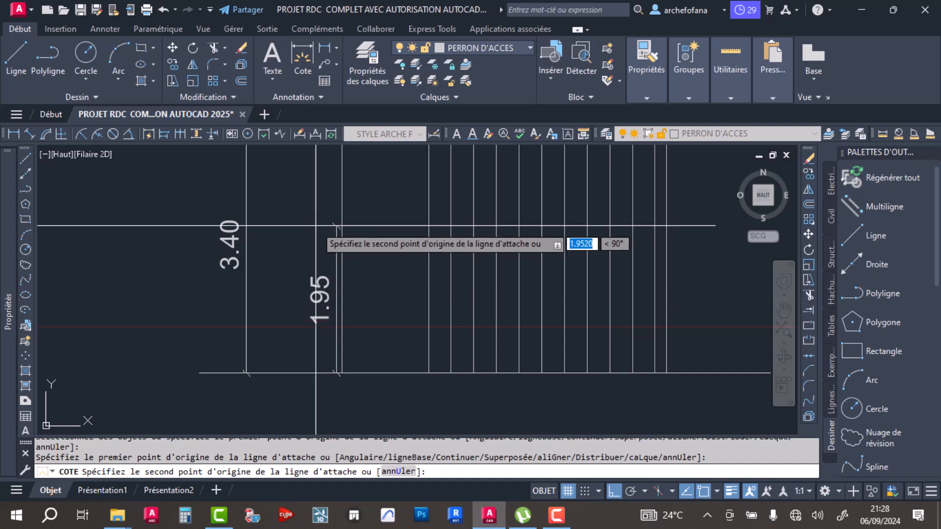
middle_click_drag(338, 186, 350, 383)
left_click(352, 293)
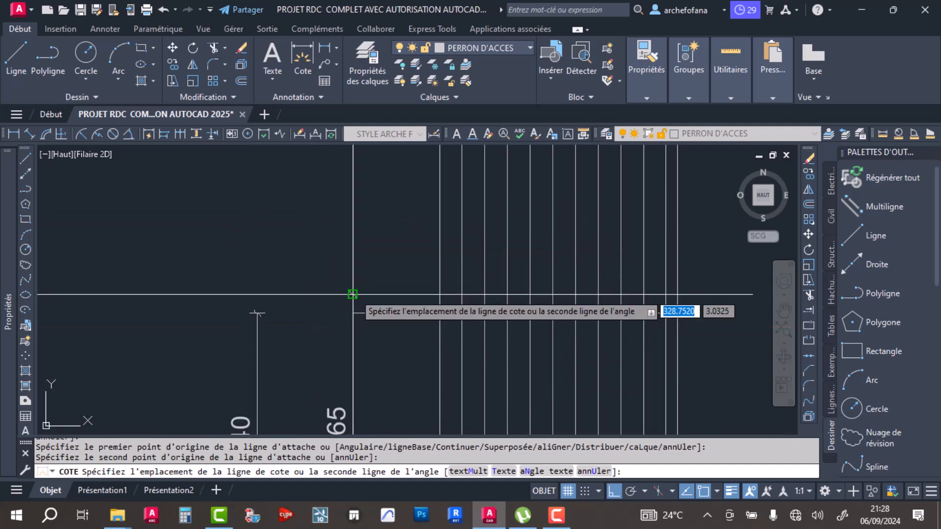
left_click(306, 294)
mouse_move(351, 360)
middle_mouse_down()
mouse_move(342, 263)
mouse_move(426, 398)
middle_mouse_up()
key("Escape")
- Trim the tread projection lines between the stairwell plan's lower wall and the section's level lines, keeping the two outer projection lines
scroll(379, 248, "down", 3)
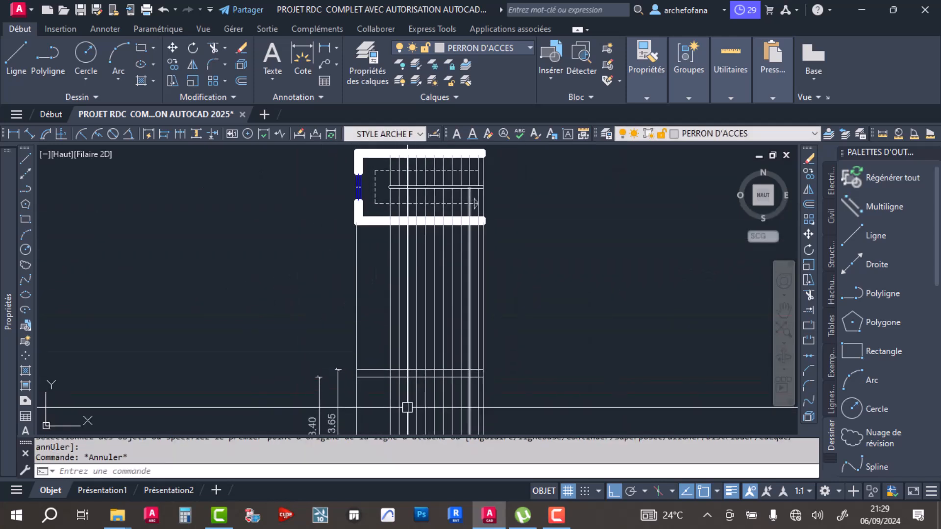
scroll(426, 392, "up", 5)
scroll(410, 335, "down", 4)
scroll(352, 260, "up", 6)
left_click(346, 245)
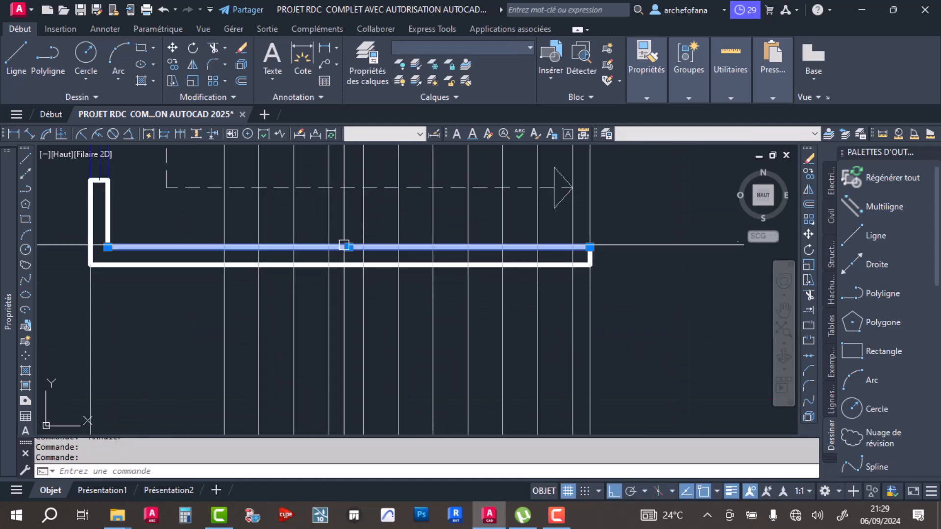
left_click(212, 48)
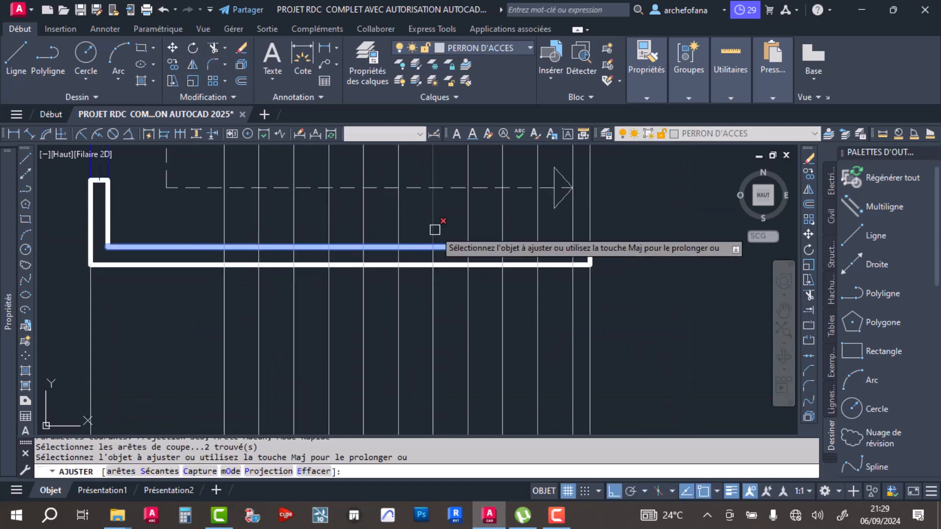
scroll(435, 231, "down", 3)
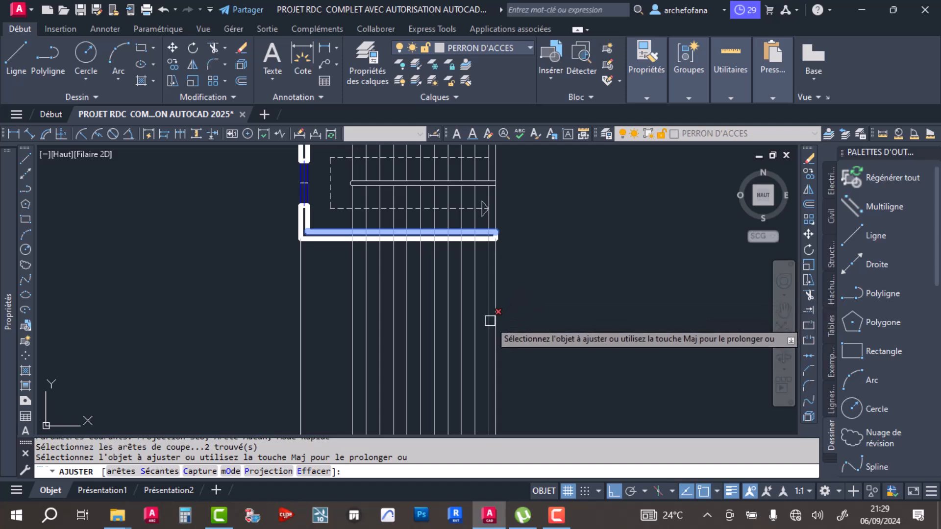
left_click(488, 322)
left_click_drag(485, 330, 337, 344)
scroll(360, 327, "down", 5)
middle_click_drag(371, 337, 395, 286)
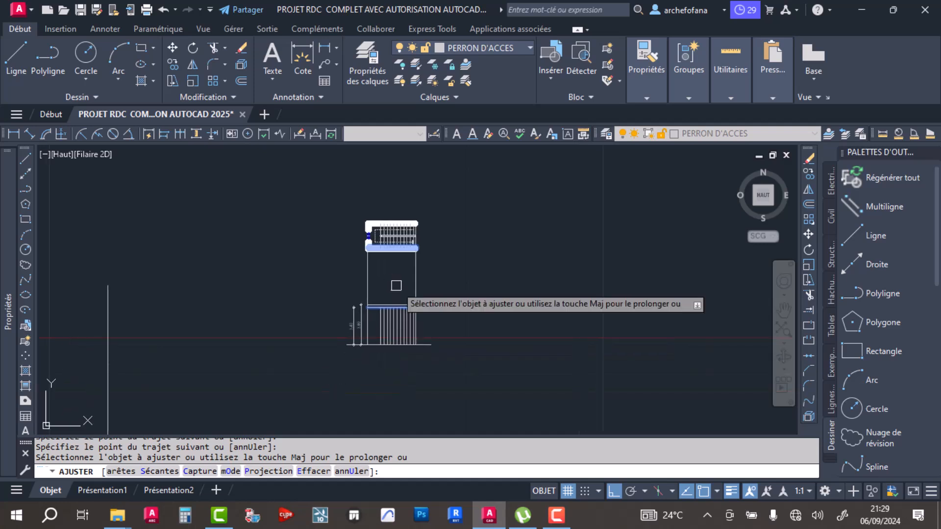
key("Escape")
- Select the tread lines of both flights in the stairwell plan to count them and check their properties
scroll(353, 355, "up", 4)
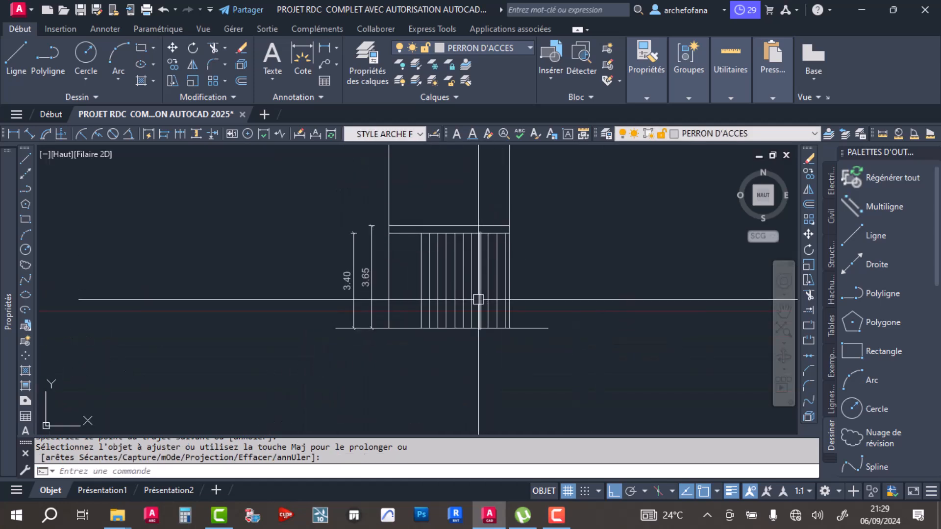
middle_click_drag(474, 261, 465, 390)
middle_click_drag(457, 308, 460, 417)
scroll(460, 315, "up", 4)
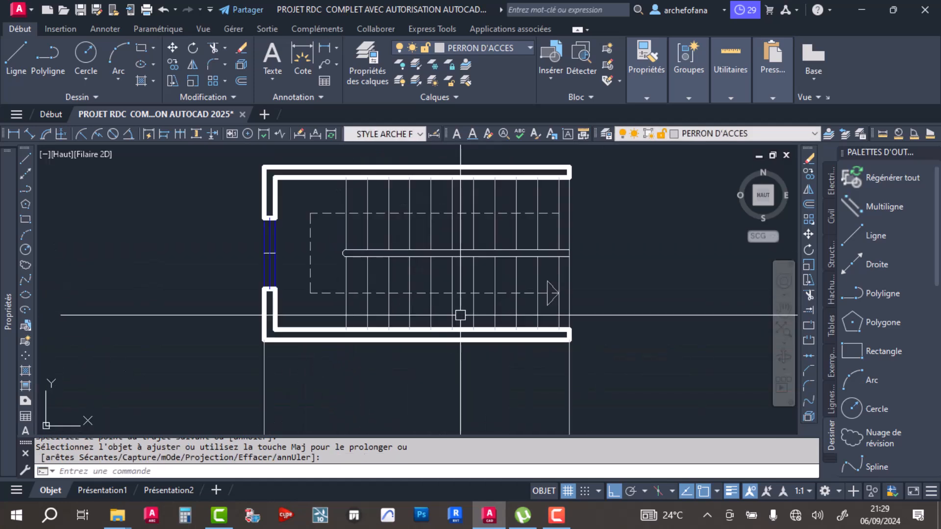
scroll(551, 302, "up", 5)
scroll(543, 328, "down", 5)
scroll(563, 314, "up", 3)
scroll(564, 317, "down", 2)
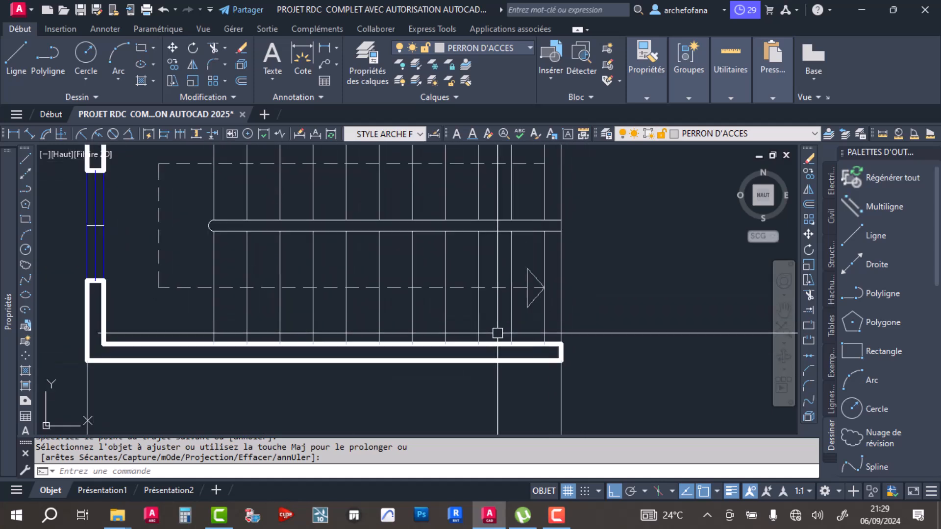
key("Return")
left_click(545, 324)
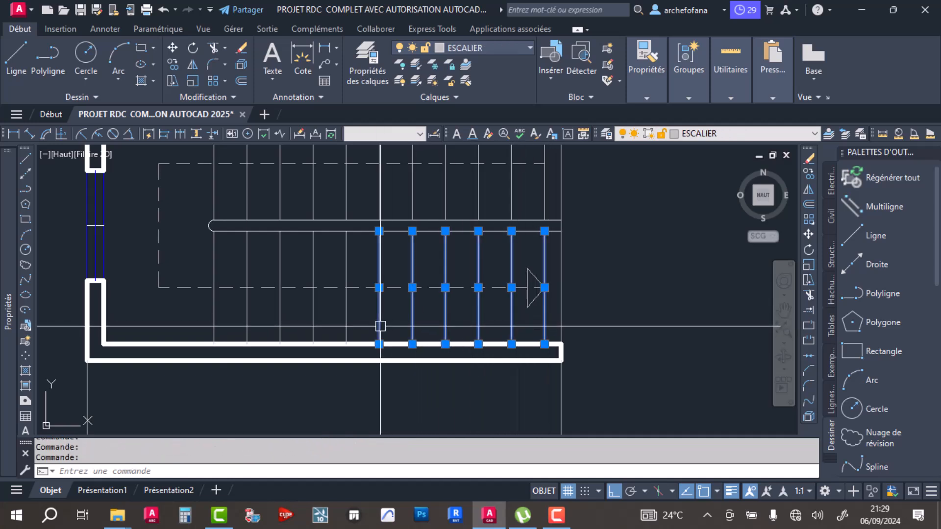
left_click(314, 320)
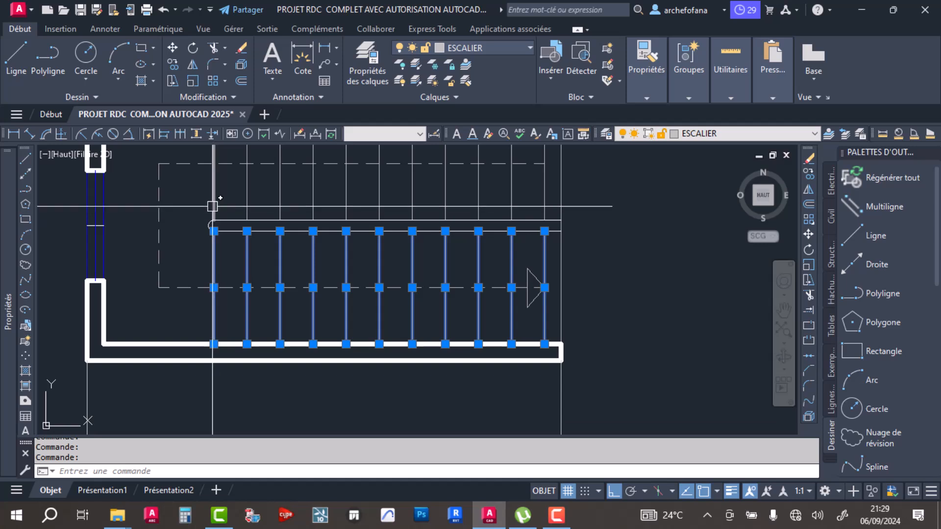
left_click(281, 199)
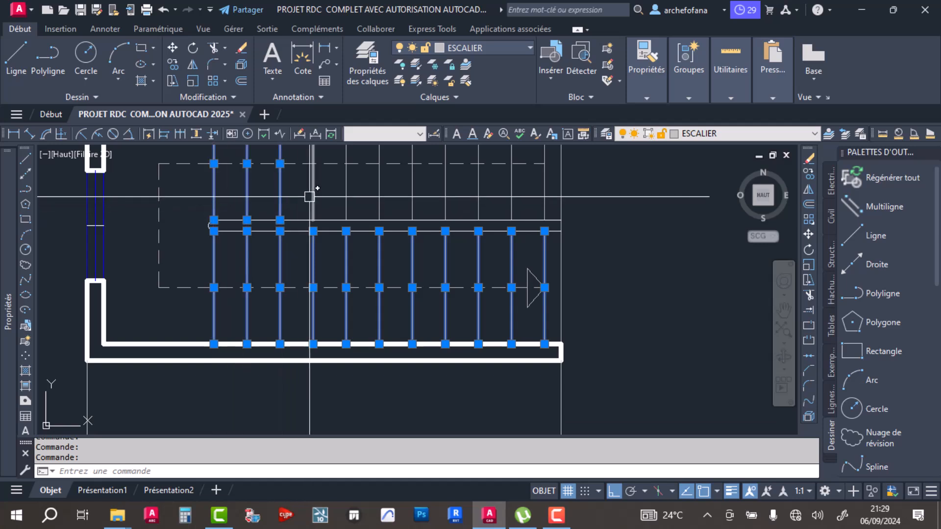
left_click(347, 198)
left_click(380, 198)
left_click(445, 199)
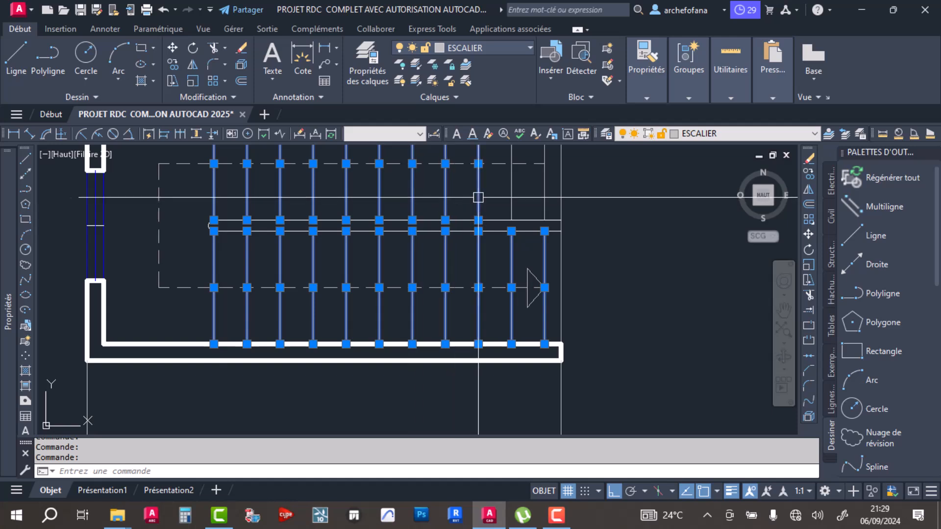
scroll(560, 236, "down", 2)
middle_click_drag(577, 239, 549, 296)
scroll(516, 268, "up", 4)
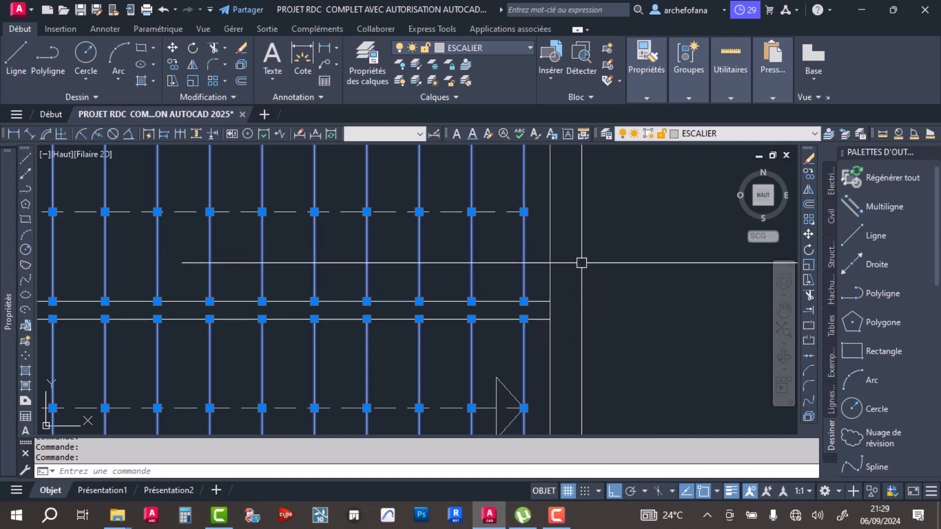
scroll(579, 260, "down", 4)
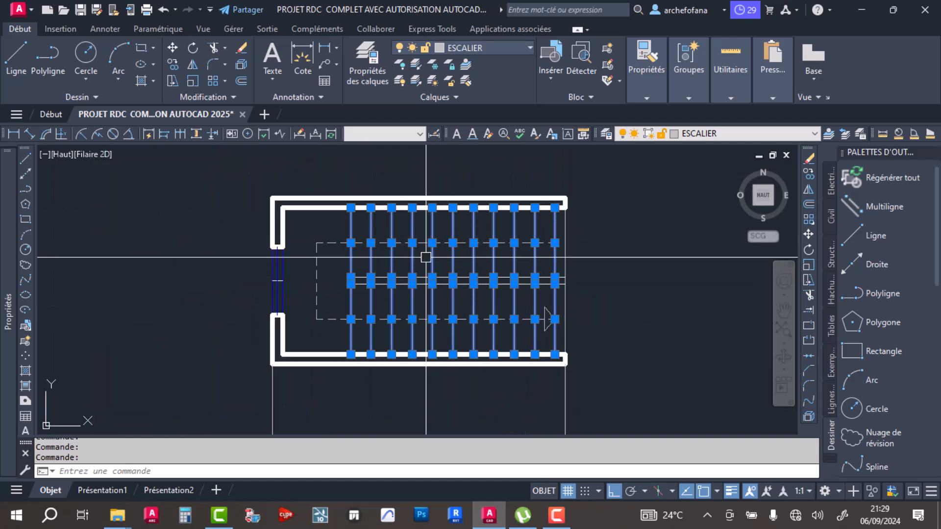
mouse_move(5, 170)
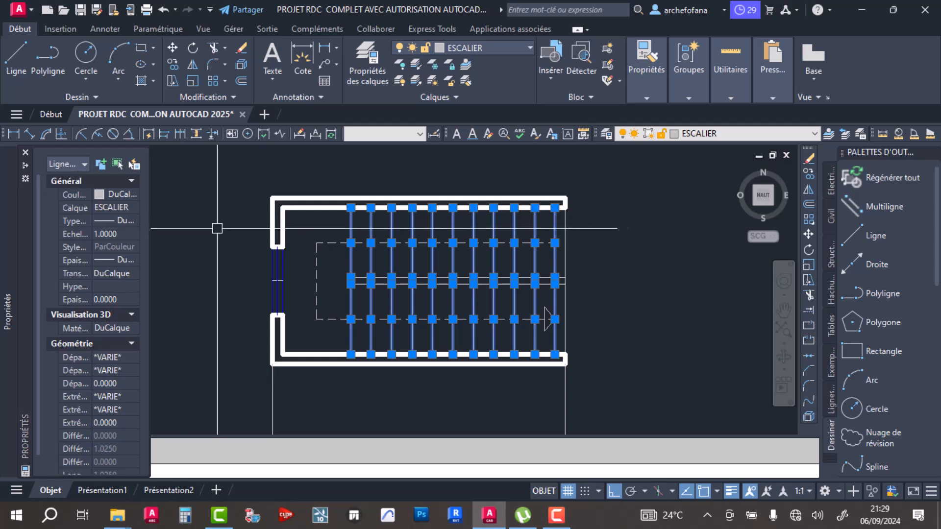
mouse_move(2, 186)
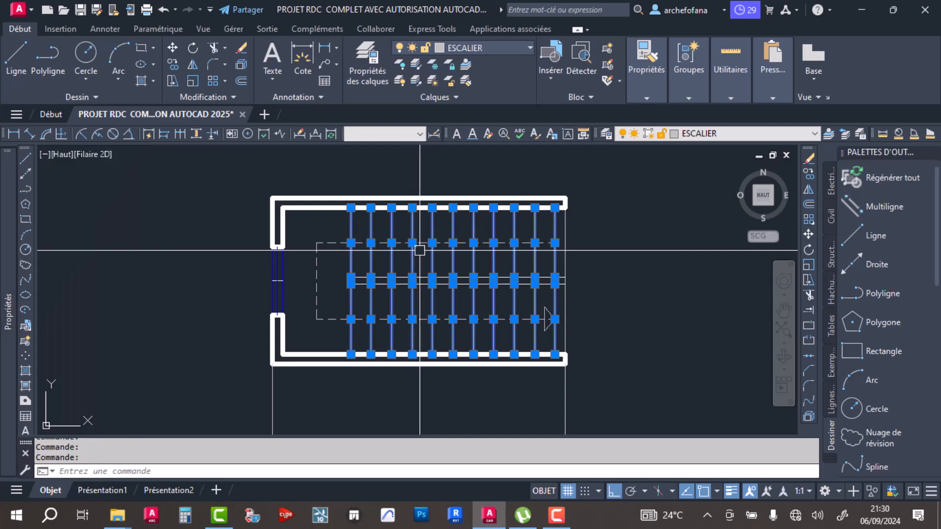
scroll(451, 271, "down", 5)
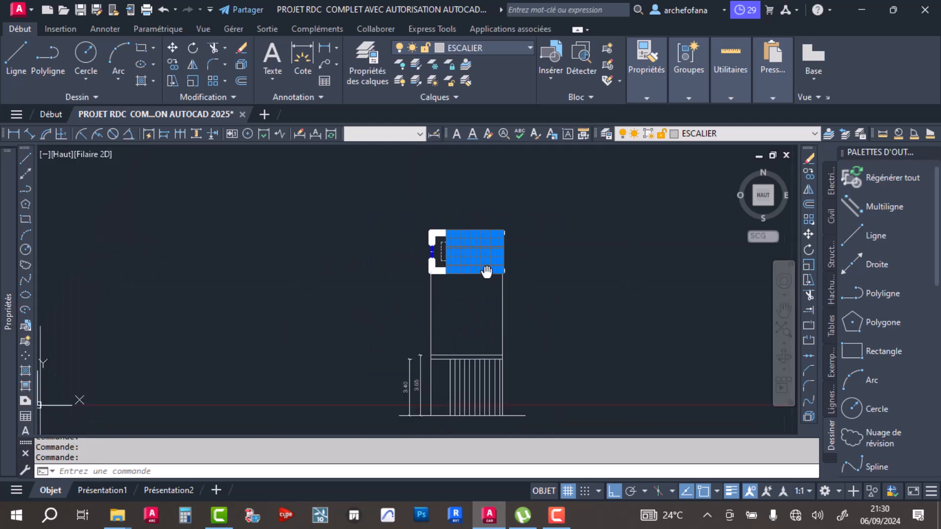
mouse_move(483, 225)
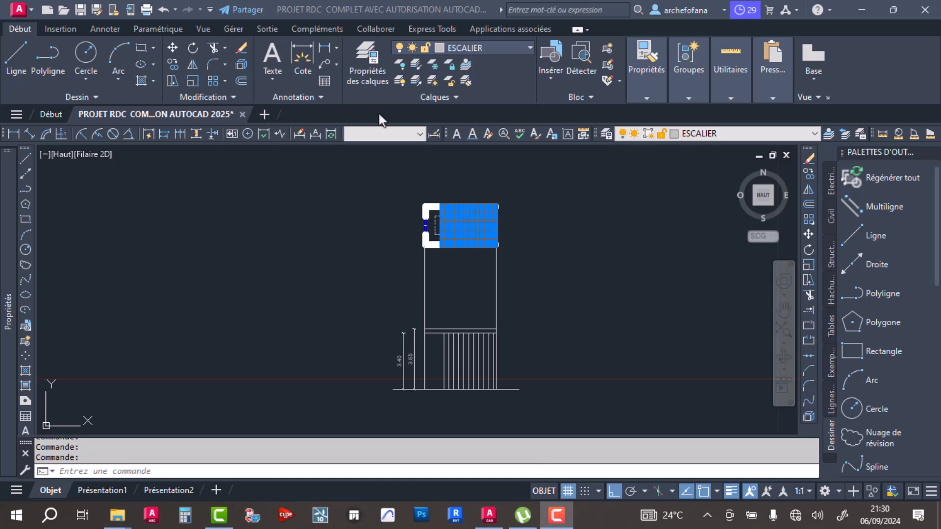
- Clear the tread selection in the stairwell plan and save the drawing
scroll(453, 215, "up", 7)
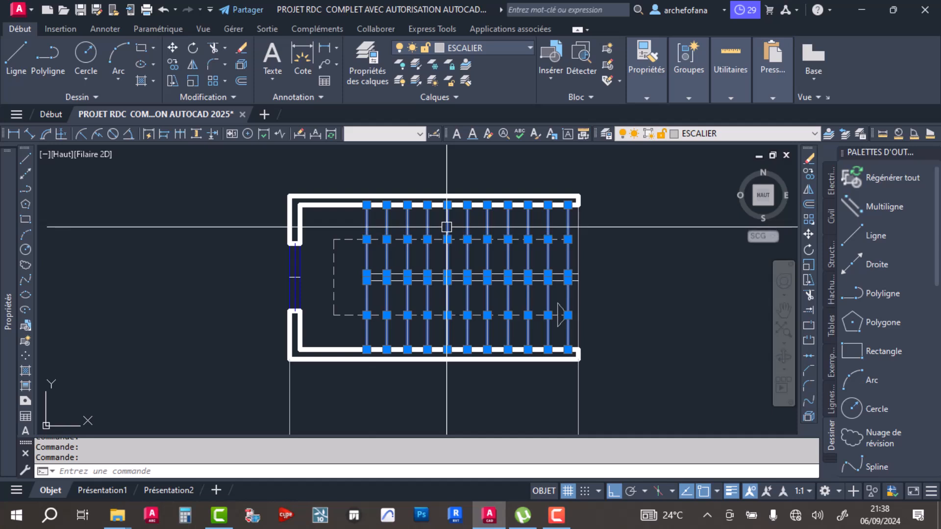
key("Escape")
key("ctrl+s")
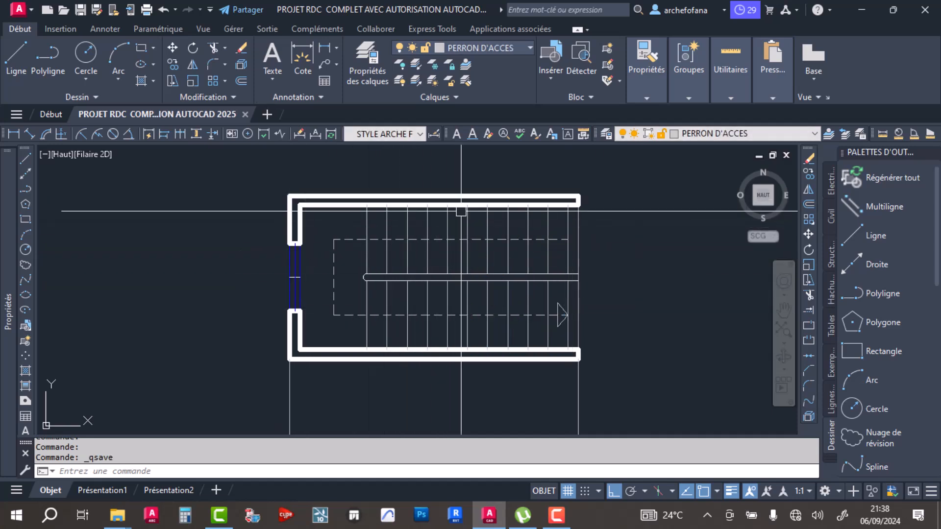
- Examine the stairwell plan's flights against the projected tread lines and level heights in the stair section
scroll(433, 254, "down", 2)
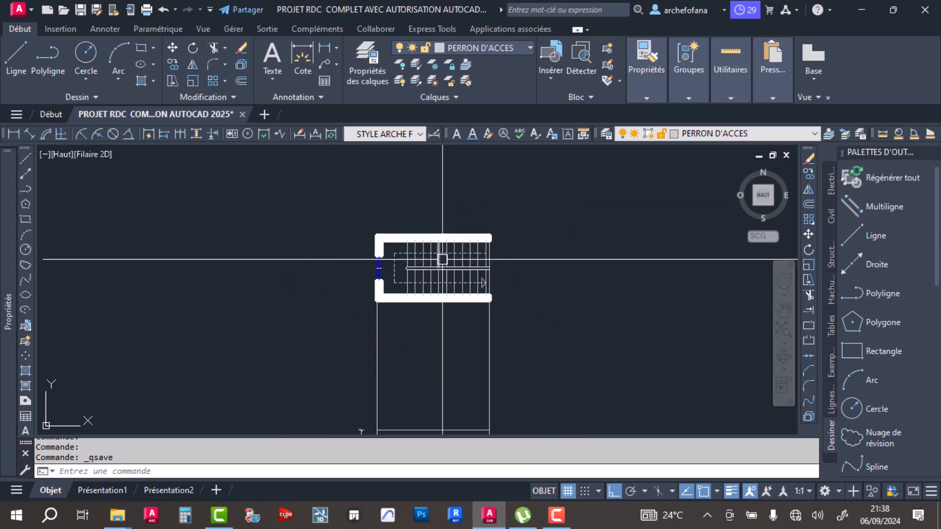
middle_click_drag(438, 333, 463, 245)
mouse_move(474, 304)
middle_mouse_down()
mouse_move(416, 281)
mouse_move(460, 304)
middle_mouse_up()
scroll(422, 254, "down", 2)
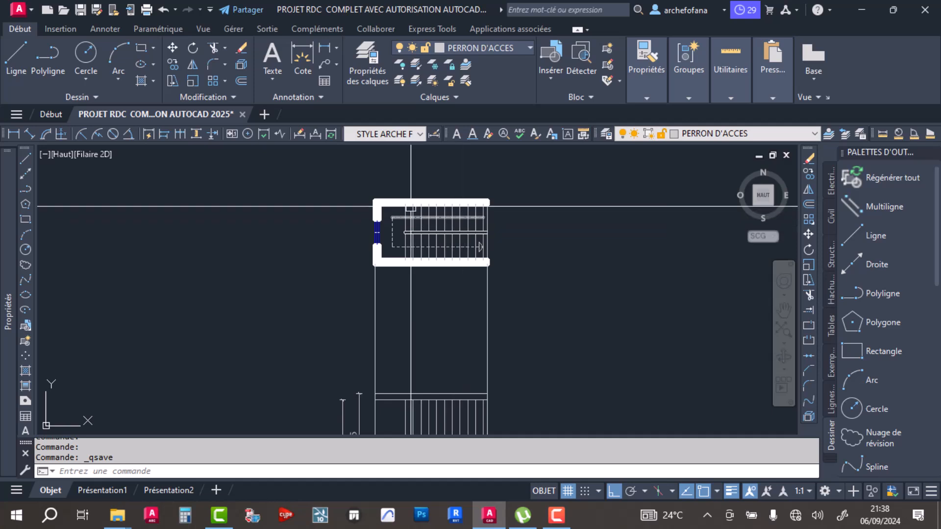
scroll(471, 220, "up", 4)
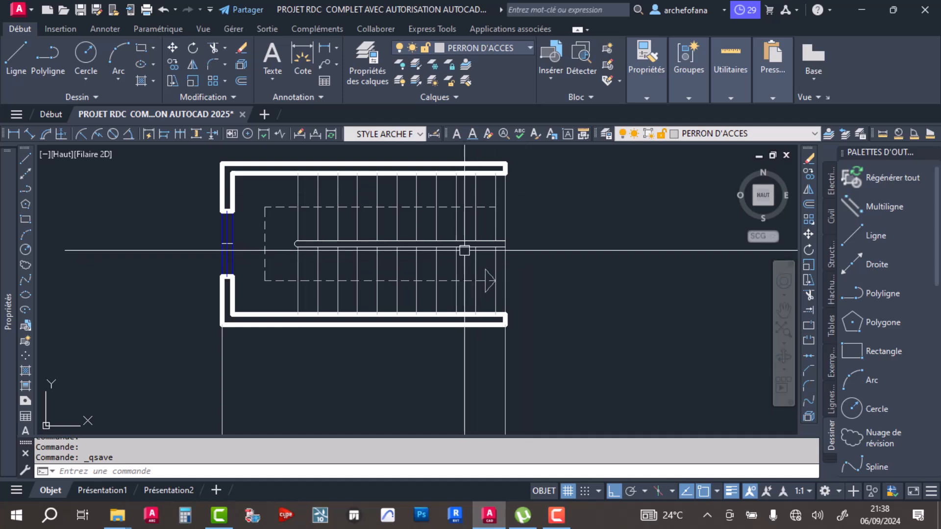
scroll(451, 223, "down", 2)
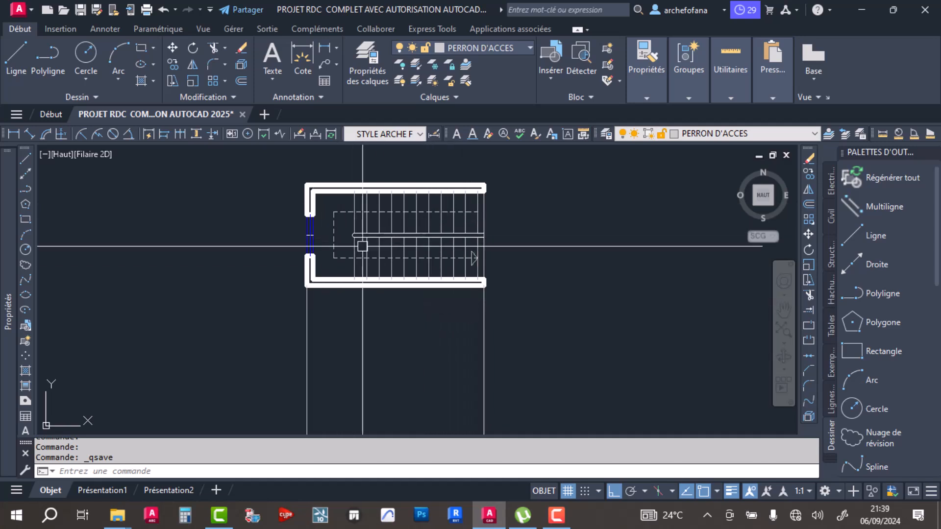
middle_click_drag(413, 296, 414, 240)
scroll(430, 329, "down", 1)
scroll(430, 314, "up", 3)
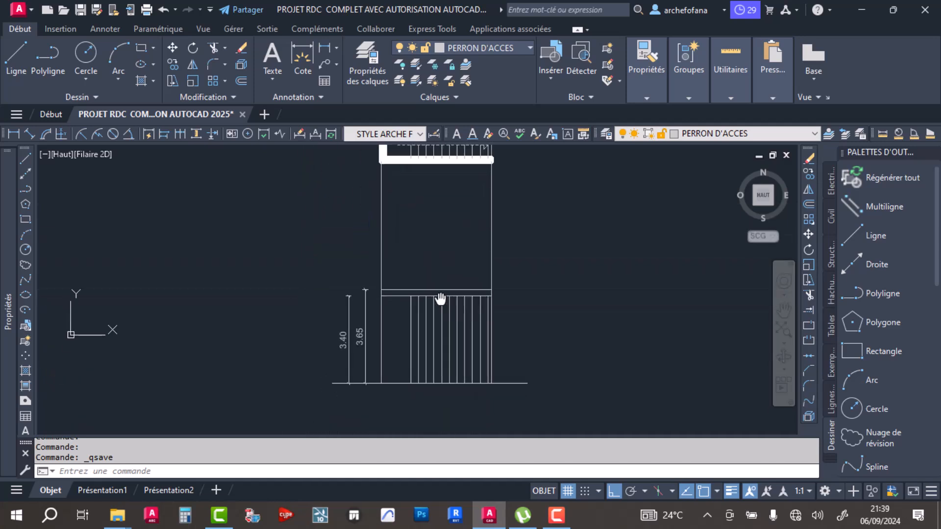
scroll(430, 314, "down", 5)
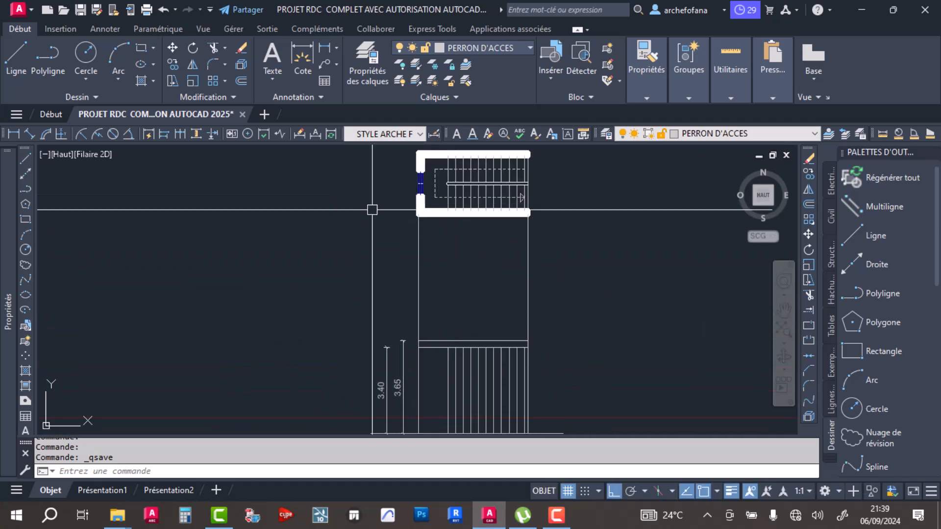
mouse_move(478, 347)
middle_mouse_down()
mouse_move(464, 262)
mouse_move(428, 328)
middle_mouse_up()
scroll(434, 281, "up", 3)
scroll(461, 250, "down", 3)
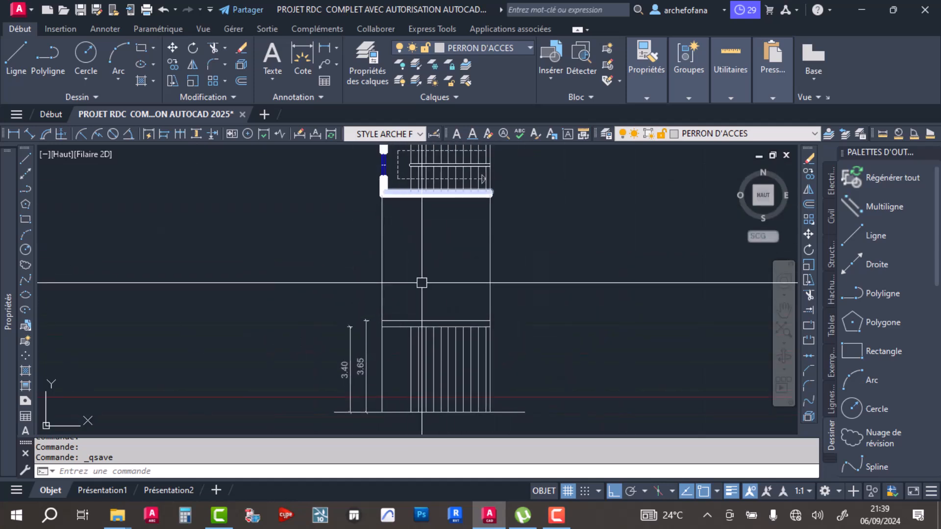
scroll(479, 330, "up", 4)
middle_click_drag(519, 248, 346, 255)
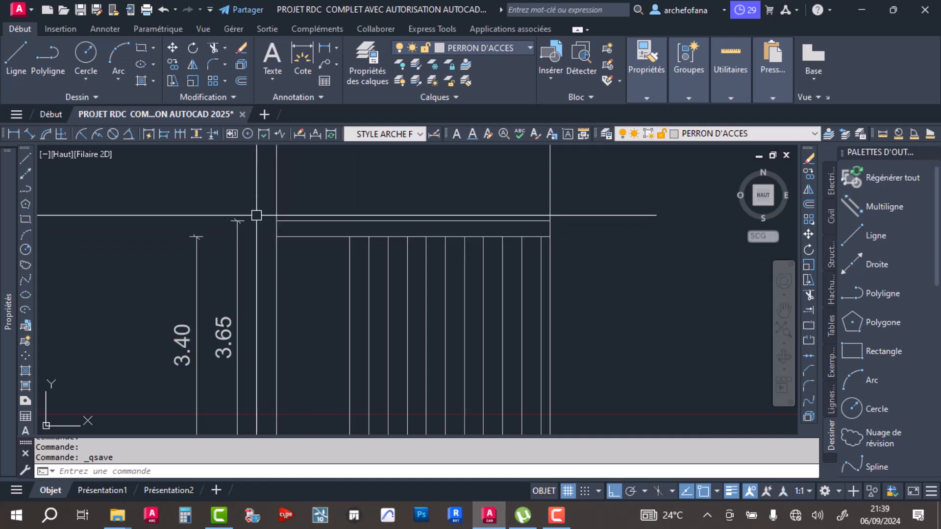
middle_click_drag(340, 321, 338, 279)
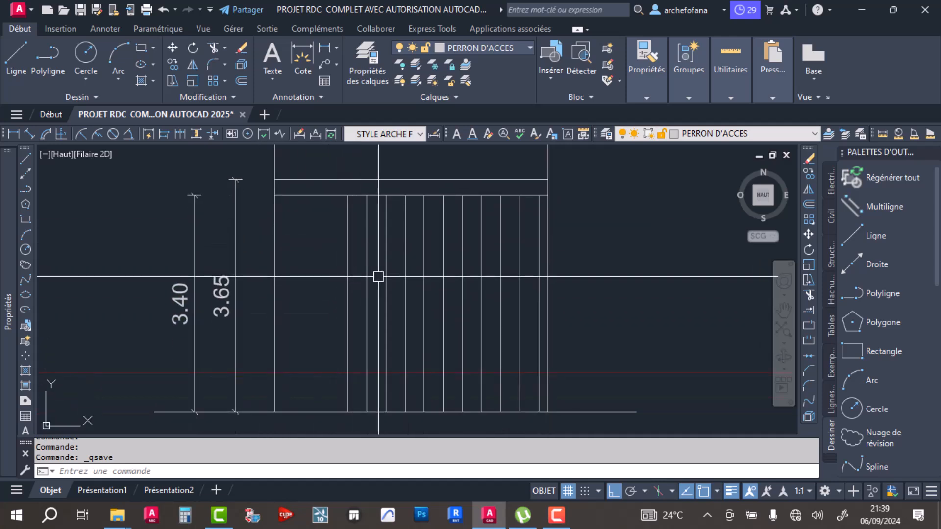
scroll(421, 319, "down", 2)
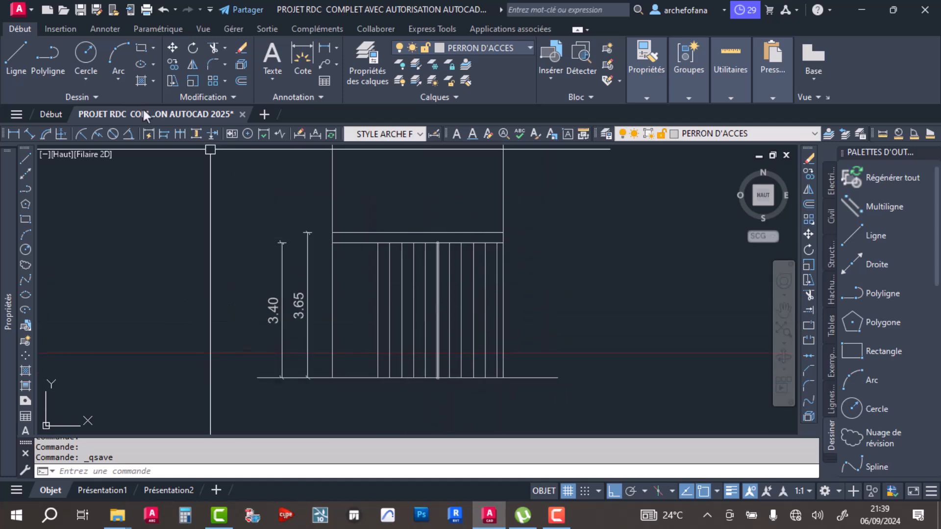
- Draw a diagonal line from the midpoint of the leftmost tread projection line to the base end of the last tread projection line
left_click(18, 58)
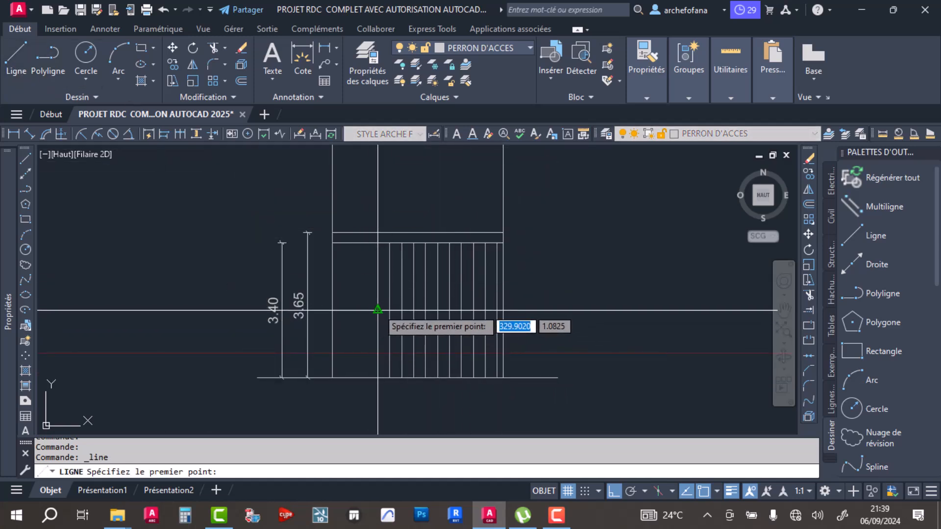
left_click(378, 309)
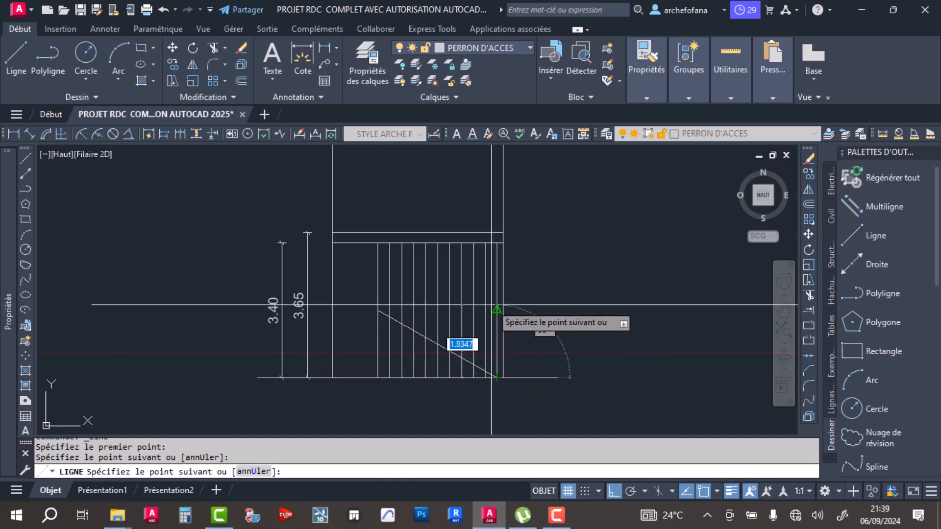
left_click(496, 377)
key("Return")
key("Return")
- Draw a second diagonal from the midpoint of the leftmost tread projection line to the slab's upper right corner
left_click(378, 309)
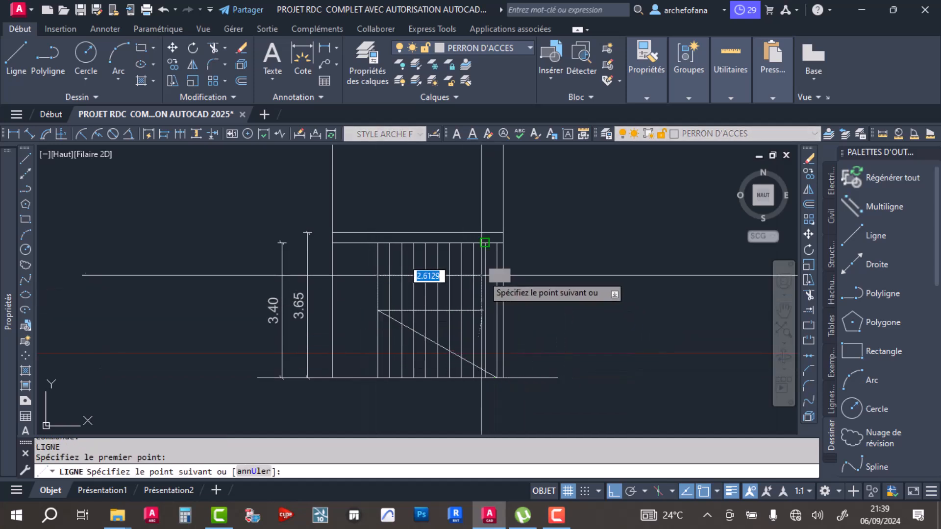
left_click(503, 232)
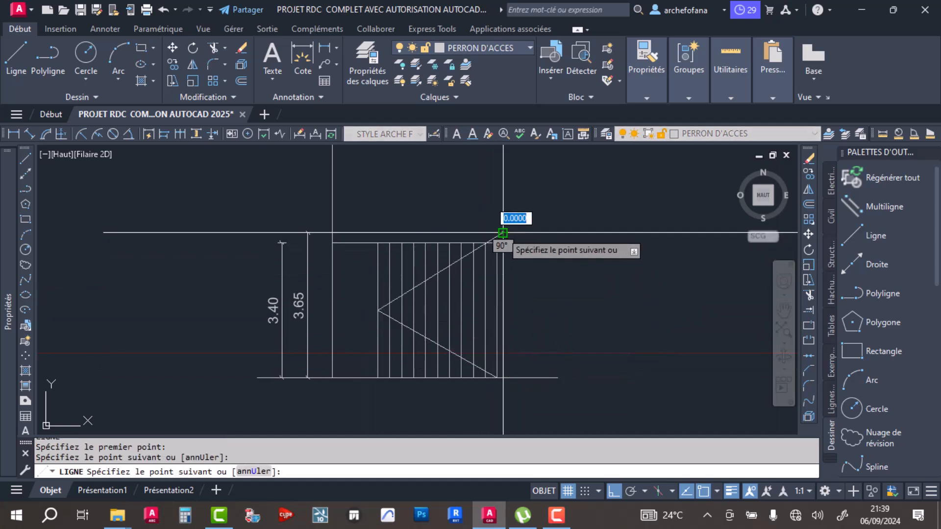
key("Return")
- Stretch the upper end of the rightmost tread projection line to the slab's top edge
scroll(504, 235, "up", 4)
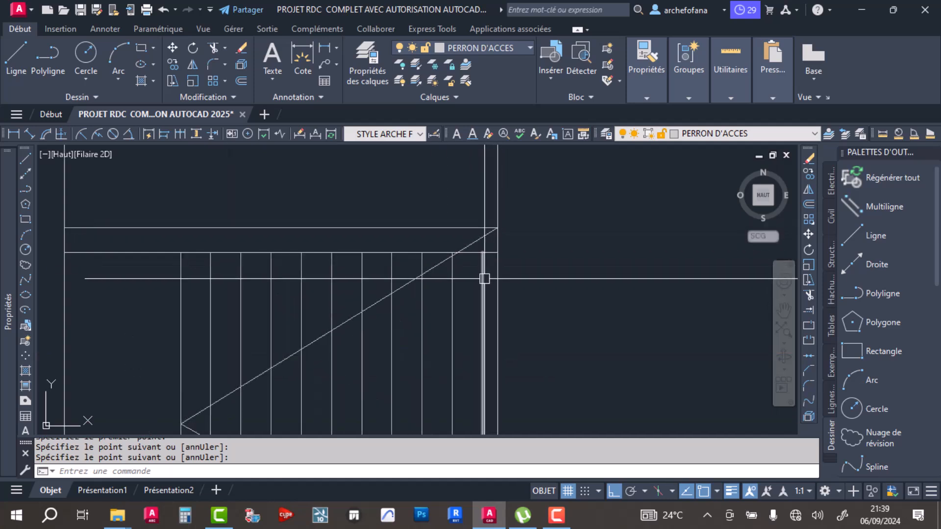
left_click(482, 261)
left_click(482, 252)
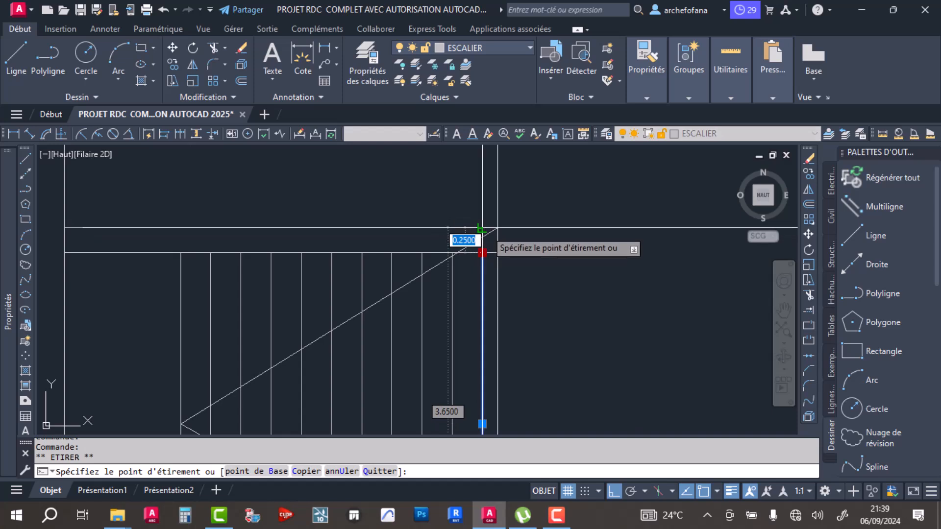
key("Escape")
- Move the second diagonal's upper end to the top end of the rightmost tread projection line
left_click(468, 245)
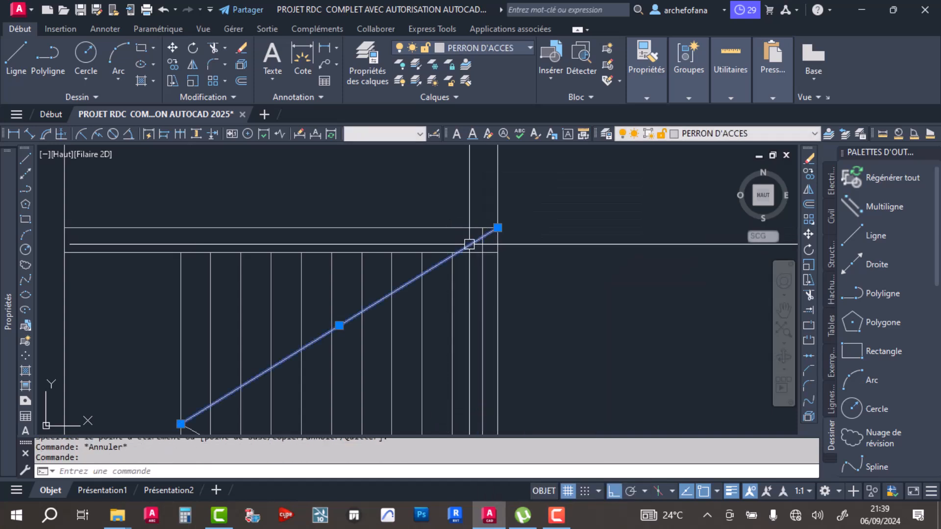
left_click(497, 229)
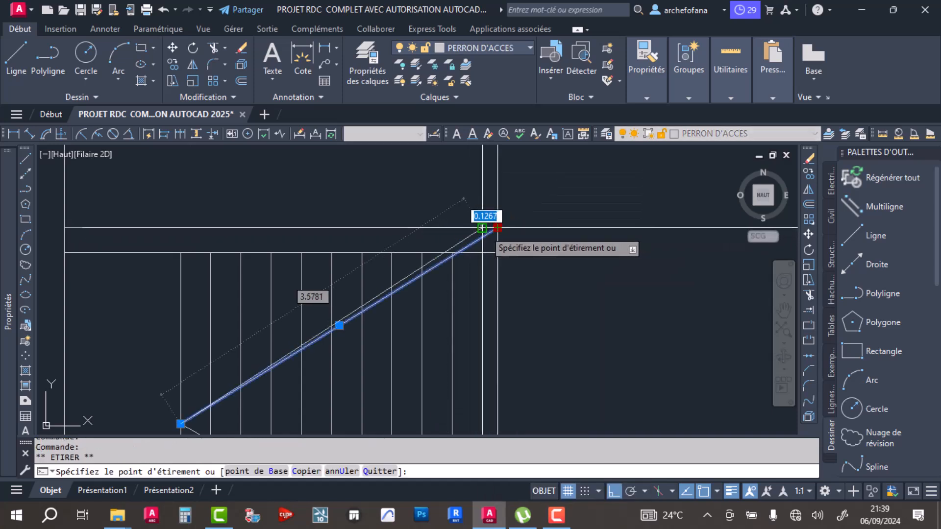
- Delete both diagonal lines from the stair section
scroll(414, 256, "down", 6)
scroll(365, 290, "up", 4)
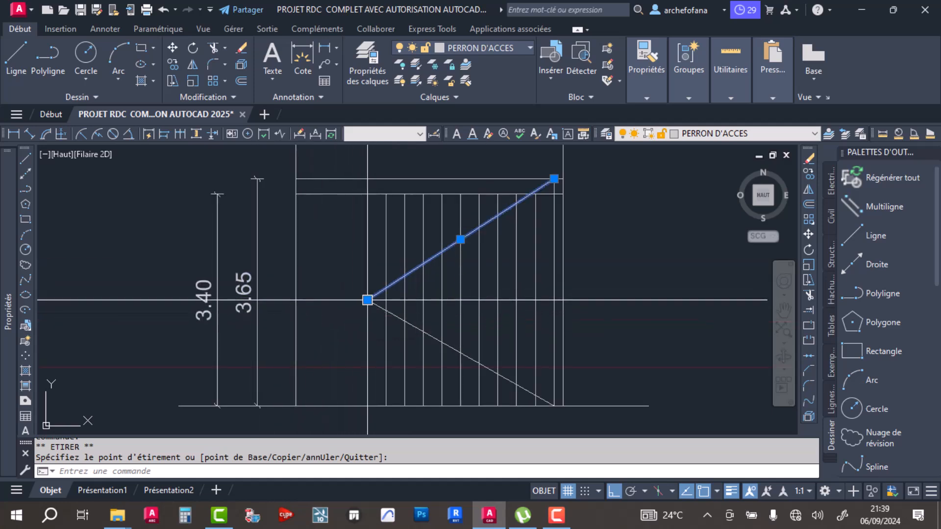
mouse_move(367, 300)
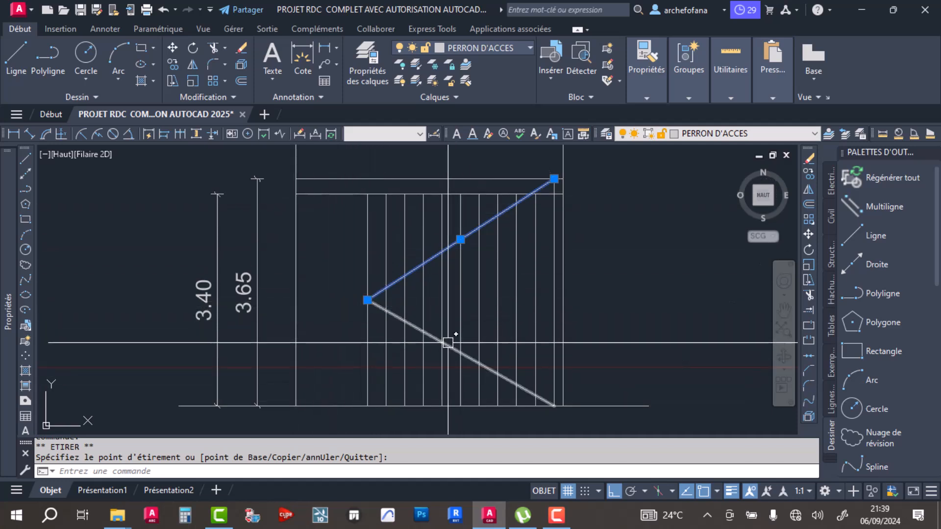
key("Delete")
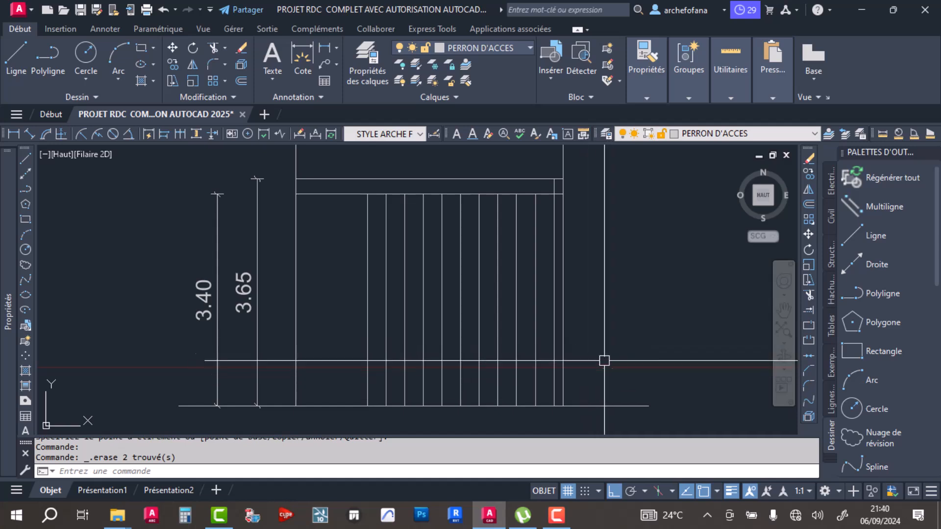
scroll(350, 231, "down", 4)
scroll(351, 231, "up", 6)
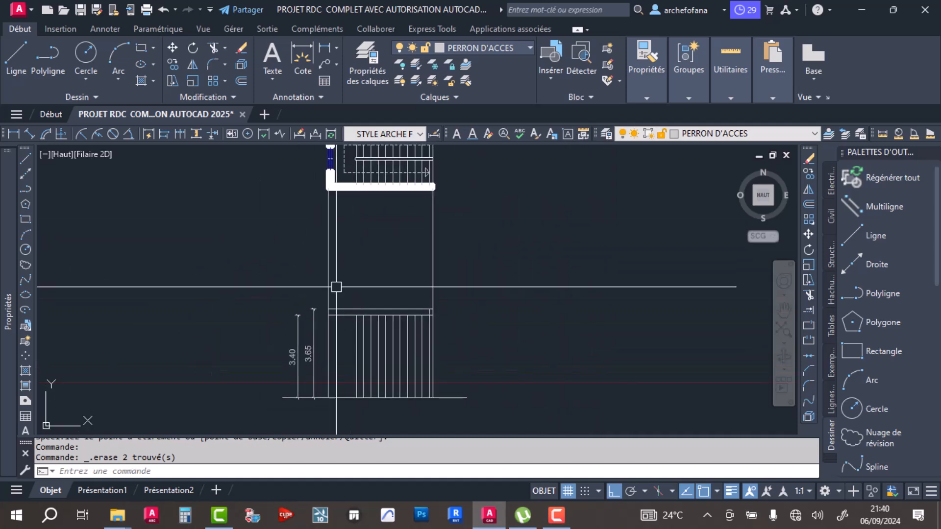
left_click(11, 62)
key("Escape")
key("Escape")
- Offset the projection line of the left wall's outer face by 0.15 towards the inside of the stairwell
left_click(243, 77)
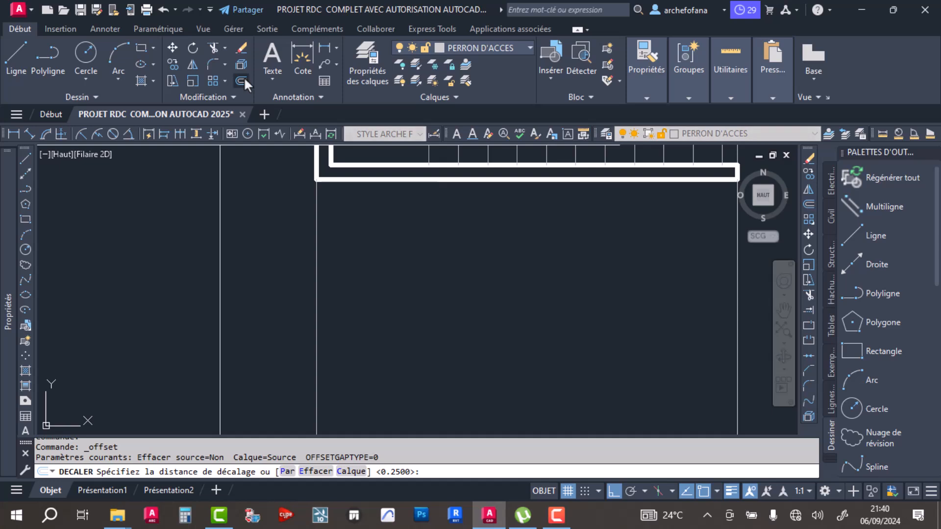
type(".15")
key("Return")
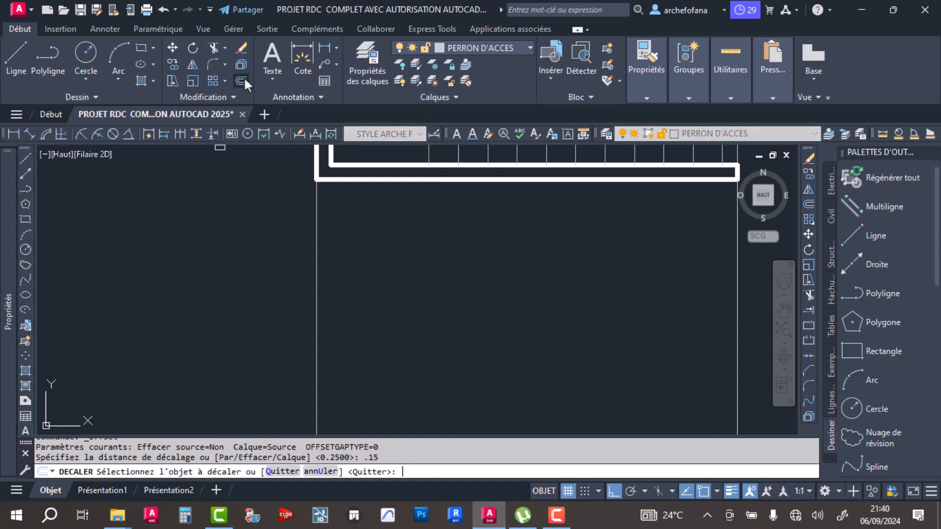
left_click(316, 276)
left_click(406, 266)
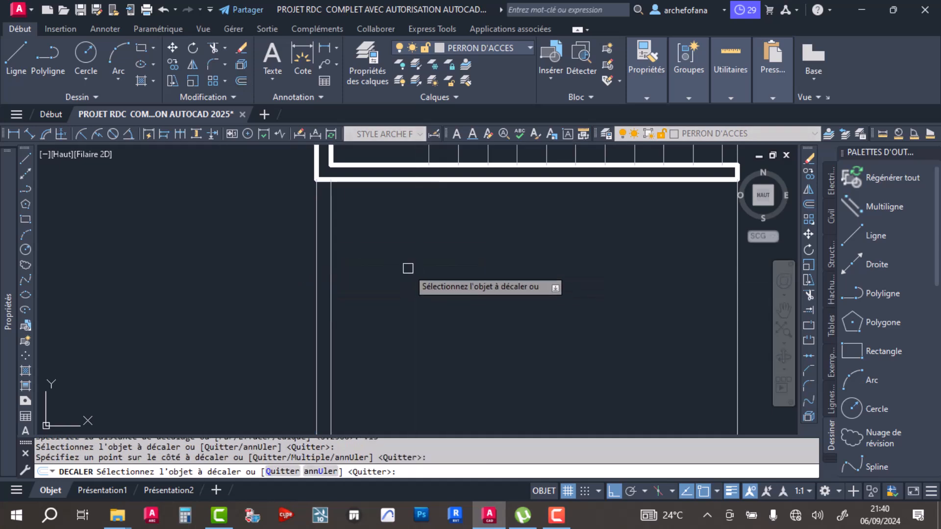
key("Return")
- Fill the left and right ends of the slab in the section with solid hatch in colour 147,149,152
scroll(406, 266, "down", 5)
scroll(520, 295, "down", 4)
middle_click_drag(533, 359, 514, 300)
scroll(515, 300, "up", 6)
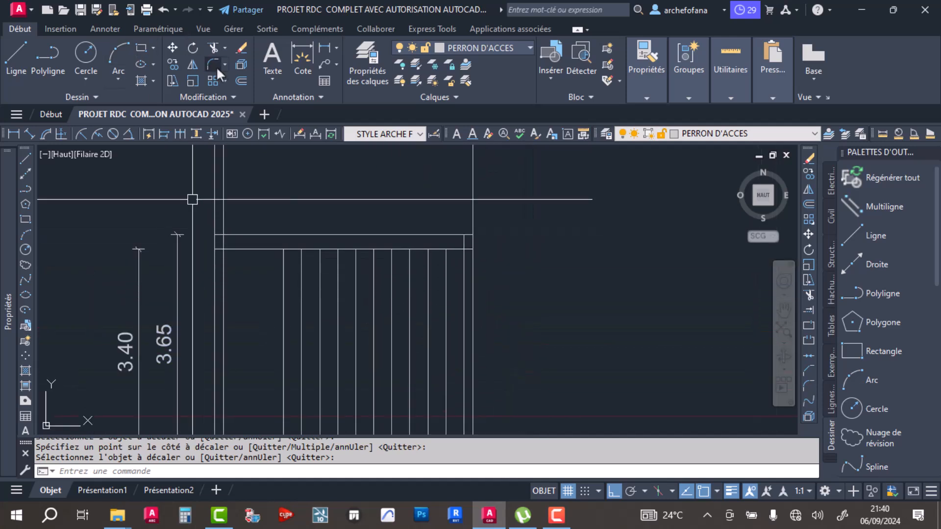
left_click(143, 80)
left_click(219, 242)
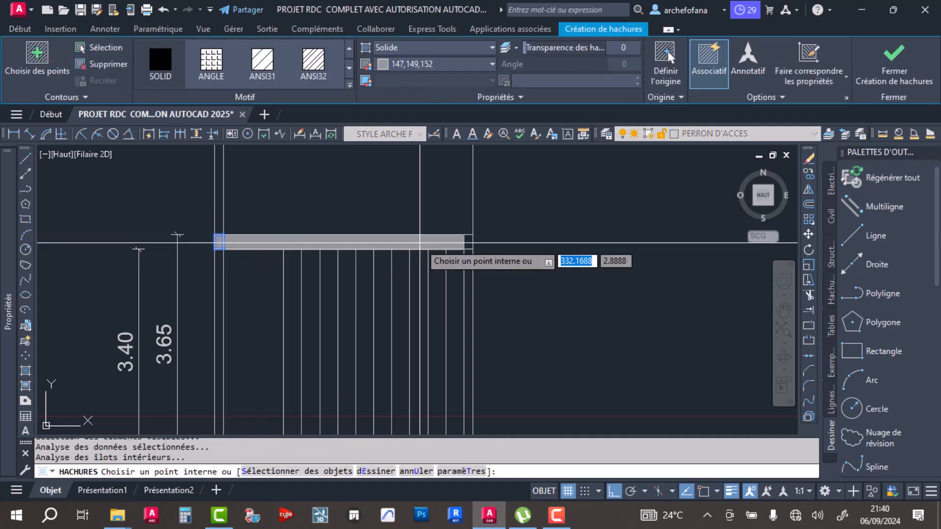
scroll(468, 243, "up", 2)
scroll(502, 243, "down", 2)
key("Return")
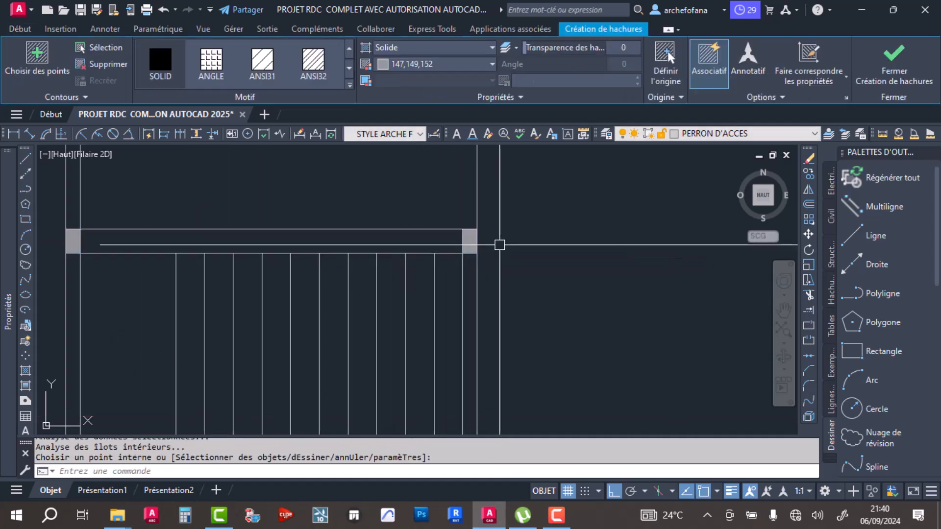
key("Escape")
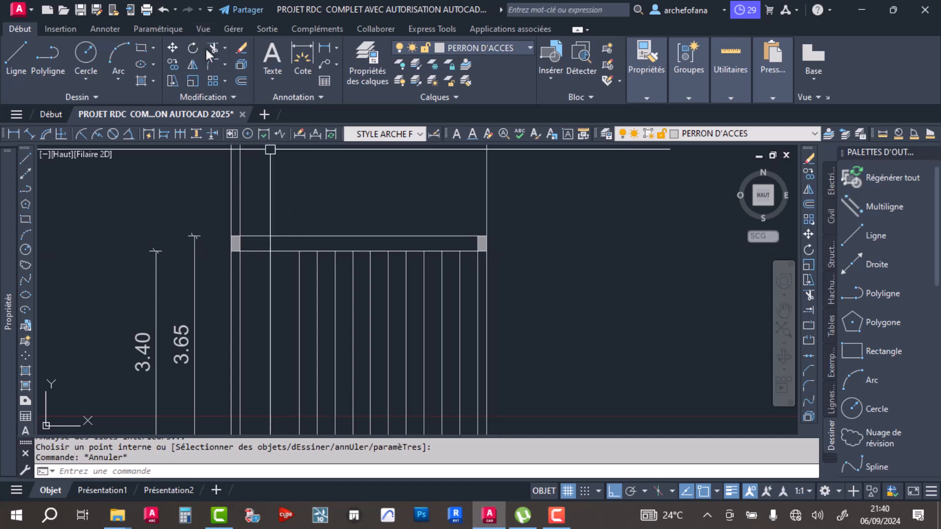
- Trim the slab's top line and the outer portions of its bottom line between the two hatched ends
left_click(340, 236)
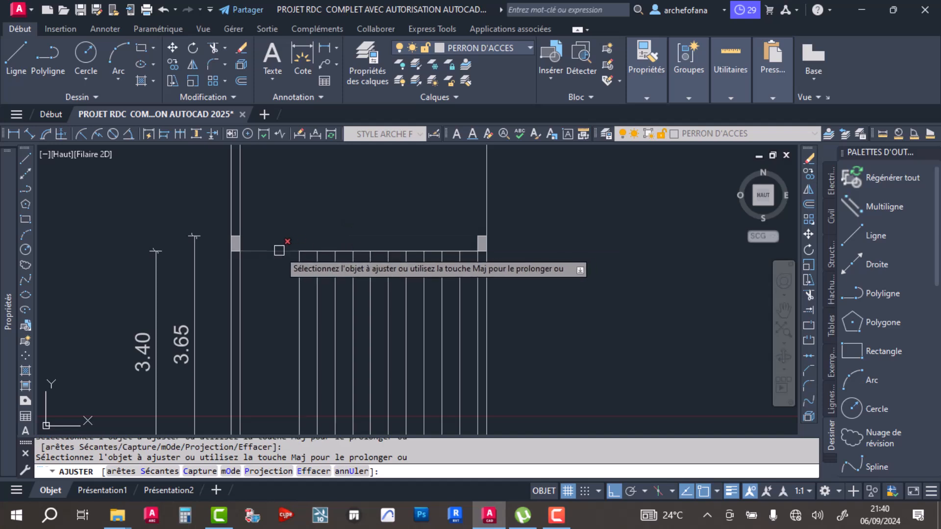
left_click(277, 251)
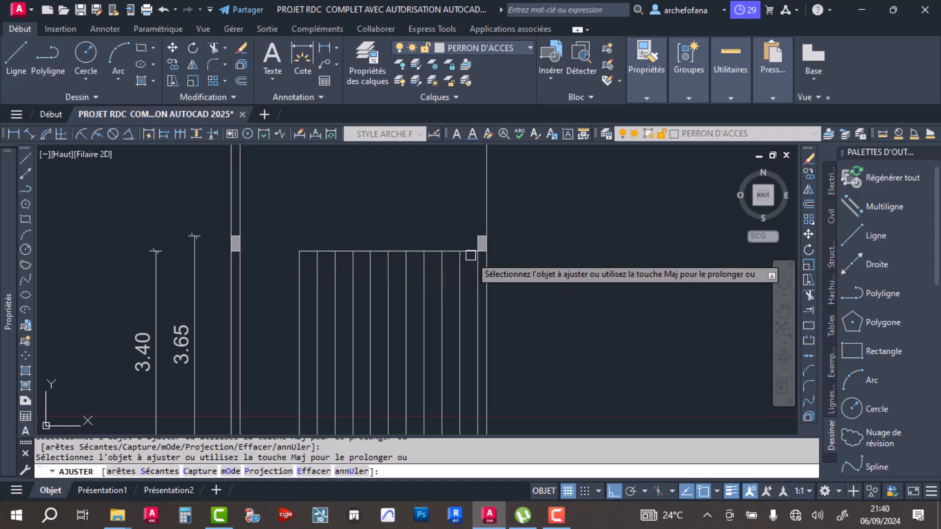
left_click(470, 254)
key("Return")
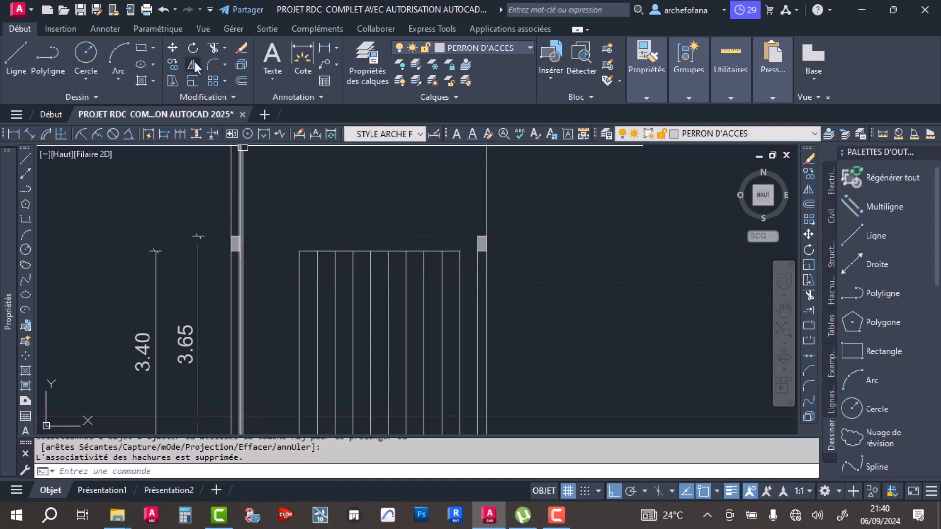
- Extend the remaining slab bottom line to both hatched ends
left_click(808, 310)
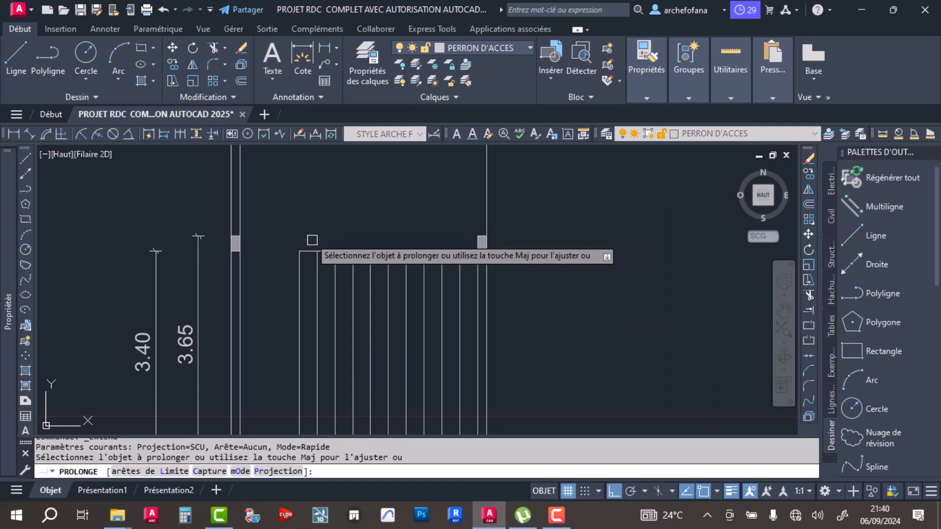
left_click(449, 251)
key("Return")
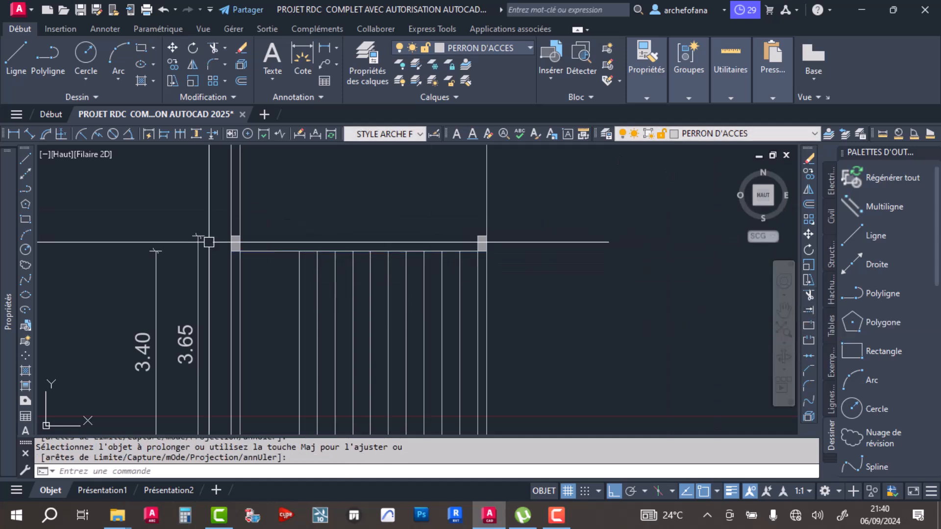
- Offset the slab's bottom line upward by 0.25 between the hatched ends
left_click(241, 82)
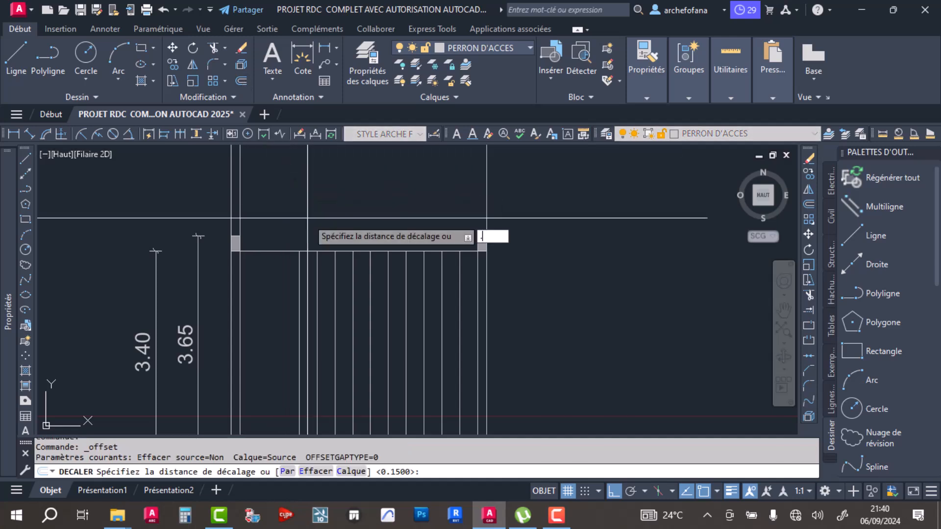
key("Return")
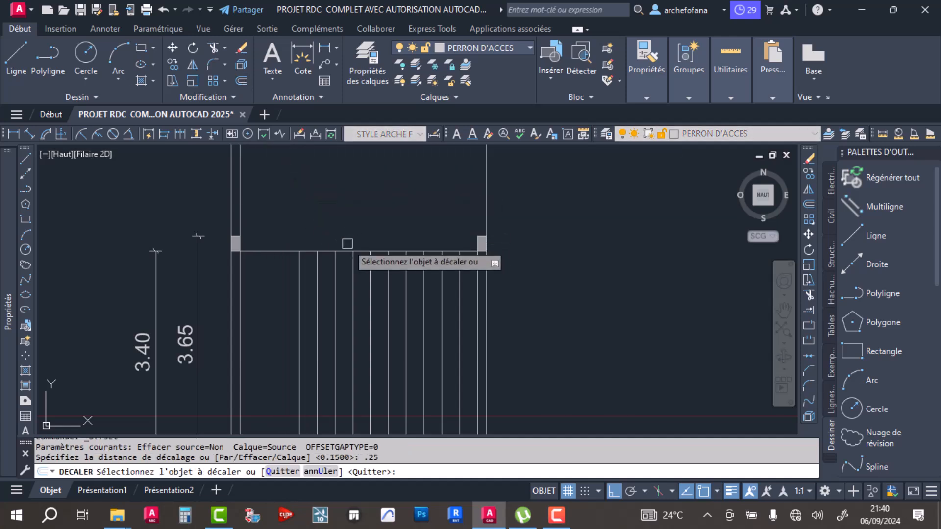
left_click(272, 251)
left_click(254, 228)
key("Return")
- Change the colour of the slab's top and bottom lines between the hatched ends to dark grey
left_click(277, 210)
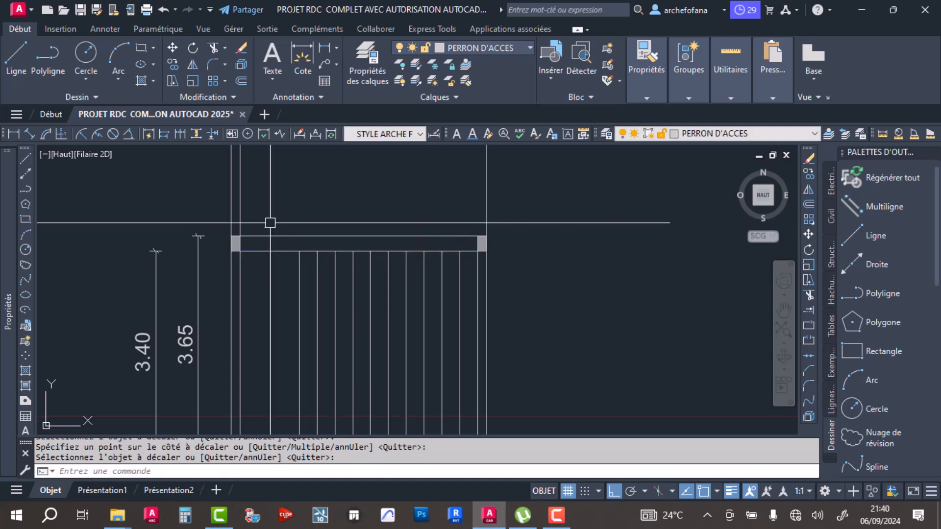
left_click(259, 265)
left_click(644, 99)
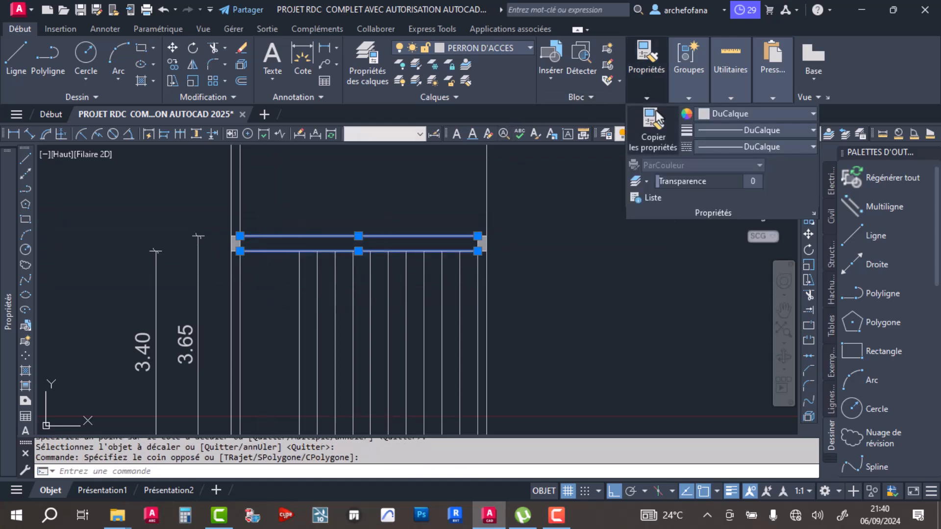
left_click(706, 113)
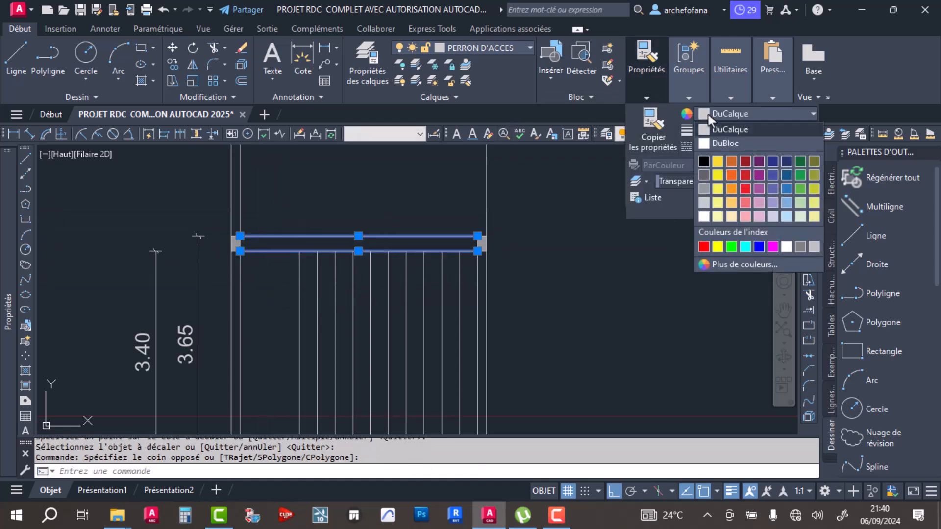
left_click(703, 174)
key("Escape")
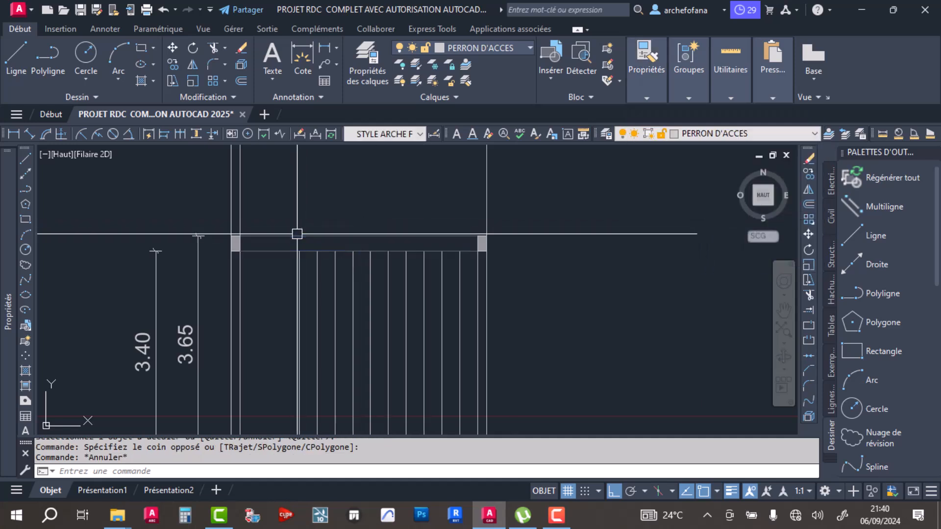
left_click(278, 252)
left_click(276, 237)
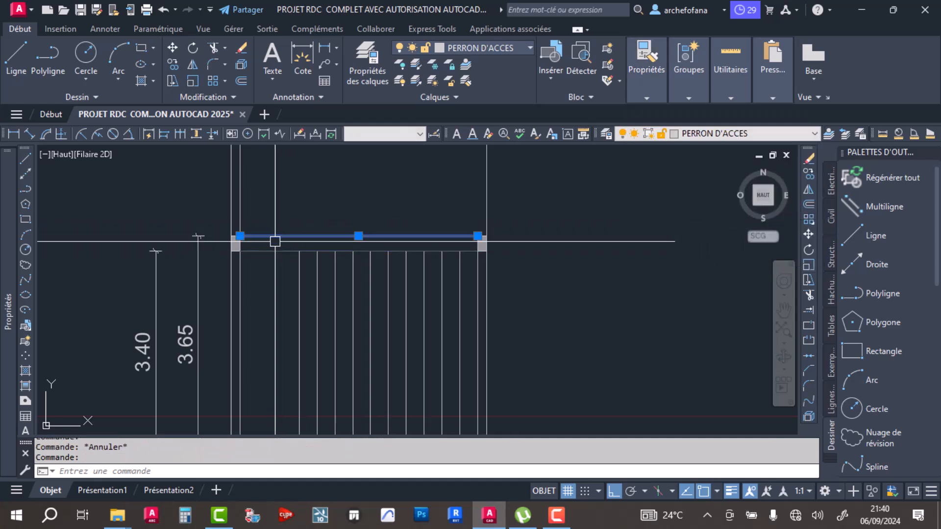
key("Escape")
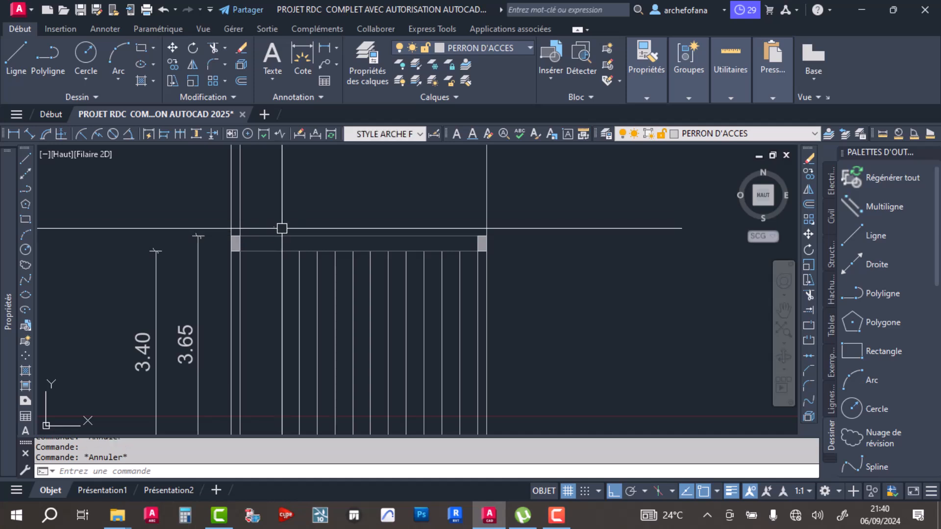
- Check the hatched slab ends and grey slab lines against the tread projections, and save the drawing
scroll(281, 236, "up", 6)
scroll(353, 244, "down", 6)
scroll(403, 260, "up", 4)
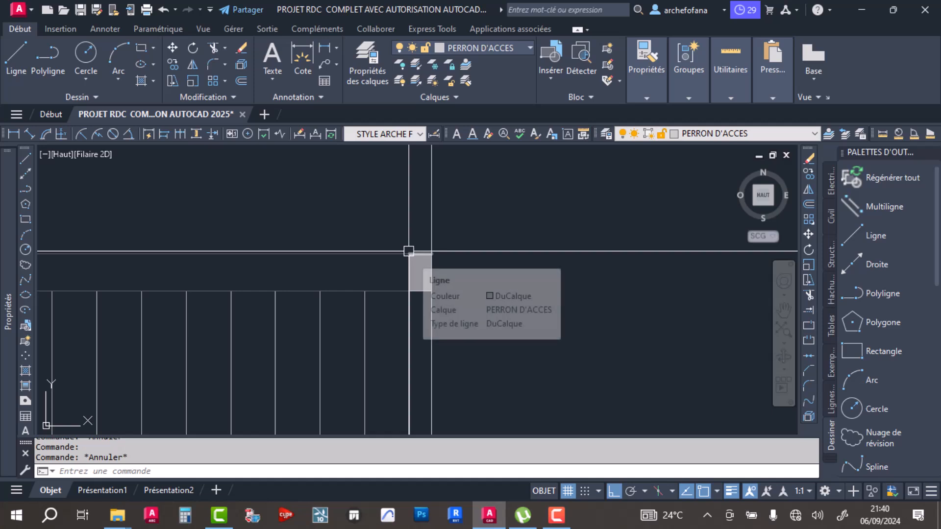
scroll(419, 246, "down", 4)
middle_click_drag(430, 302, 531, 255)
scroll(463, 317, "down", 2)
scroll(434, 310, "up", 2)
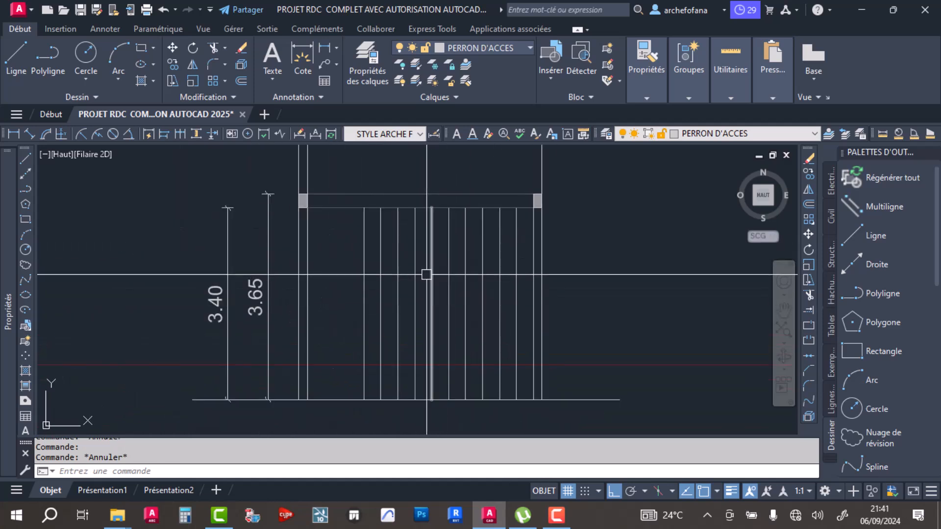
scroll(409, 283, "down", 4)
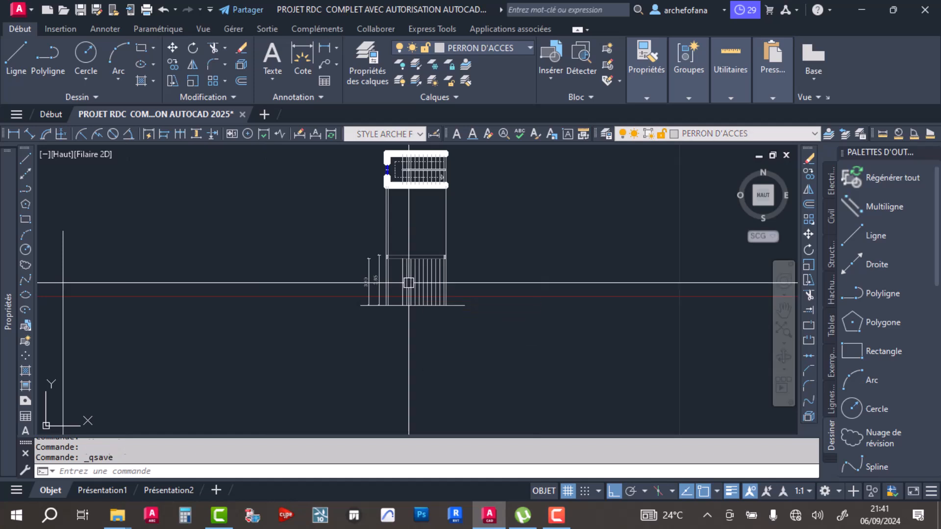
key("ctrl+s")
- Select the tread lines of the lower flight in the stairwell plan
scroll(409, 283, "up", 4)
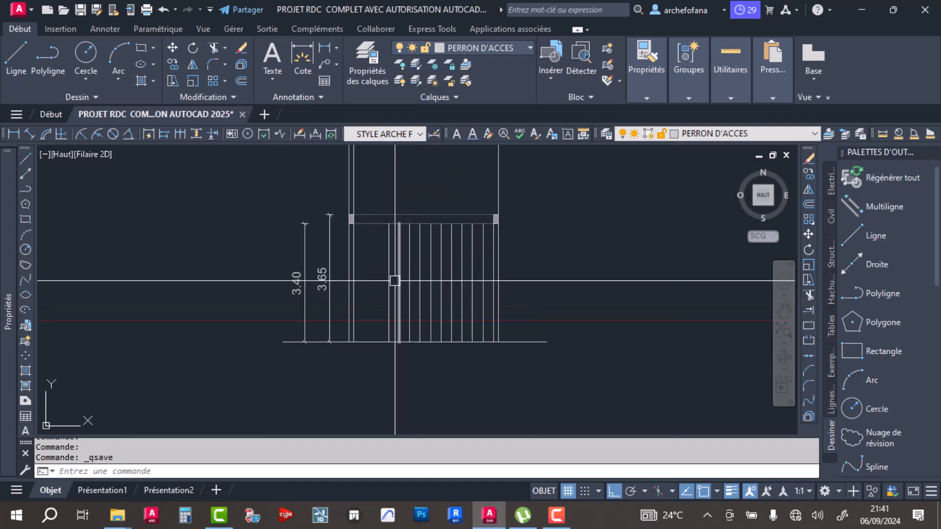
middle_click_drag(438, 318, 380, 315)
middle_click_drag(378, 159, 390, 336)
middle_click_drag(406, 228, 416, 342)
scroll(416, 343, "up", 4)
middle_click_drag(483, 294, 514, 256)
left_click(548, 321)
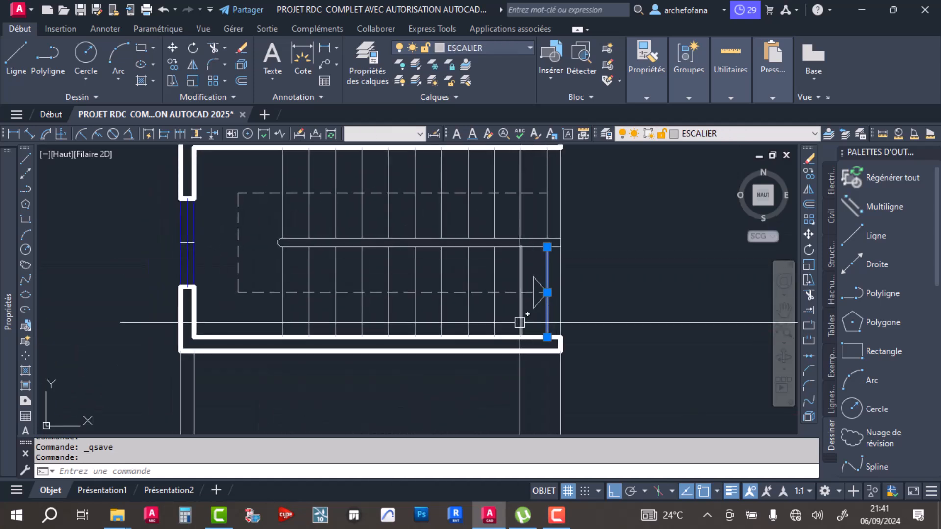
left_click(485, 321)
left_click(270, 316)
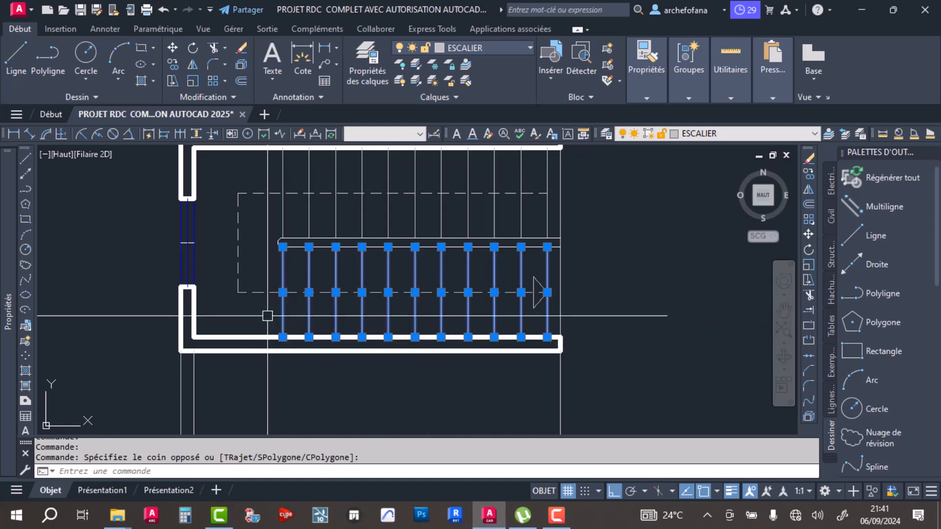
- Add the upper flight's tread lines to the selection and read the number of selected lines from their properties
left_click(546, 219)
left_click(538, 214)
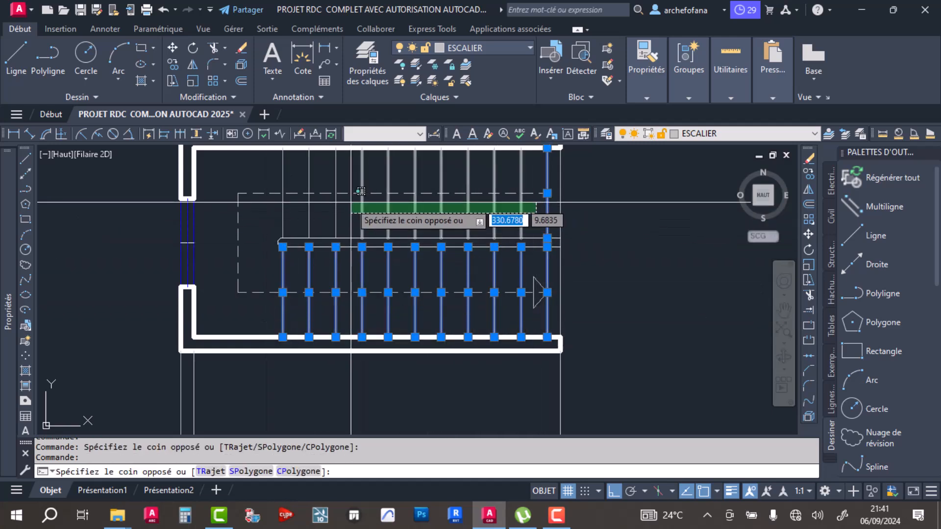
left_click(269, 214)
scroll(375, 223, "down", 2)
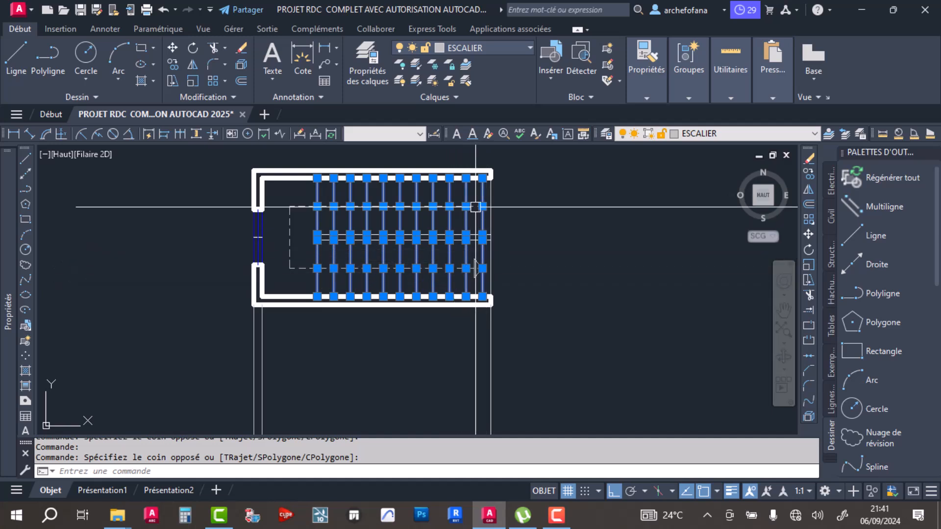
scroll(409, 208, "up", 2)
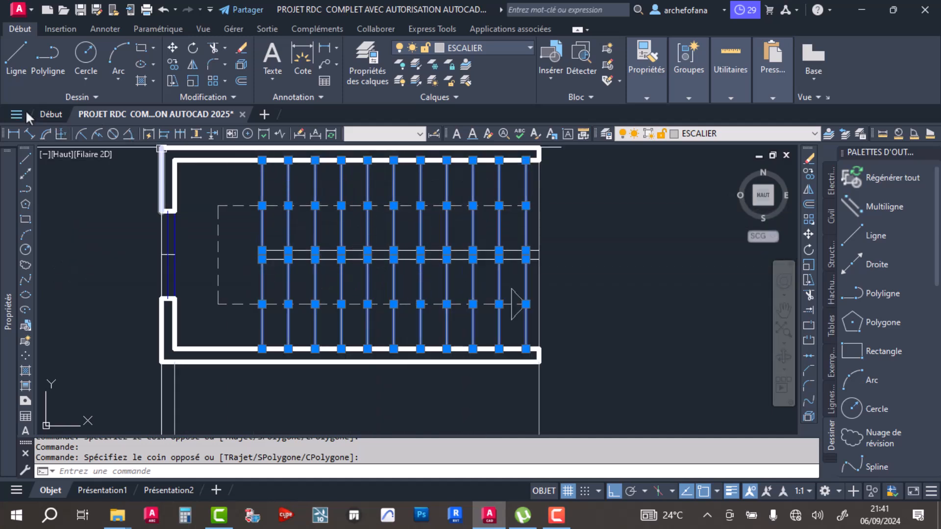
mouse_move(6, 190)
left_click(84, 164)
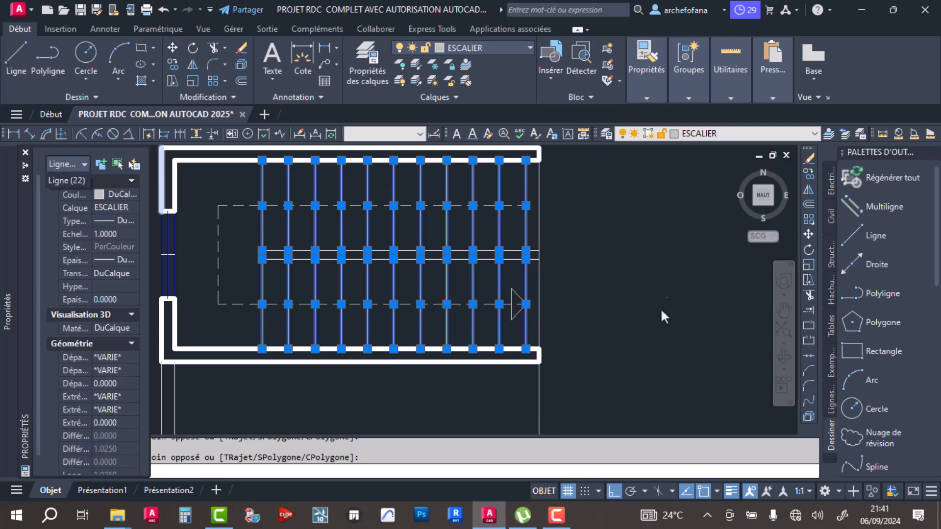
- Compare the selected plan treads with the projected tread lines in the section, and clear the selection
scroll(336, 279, "down", 4)
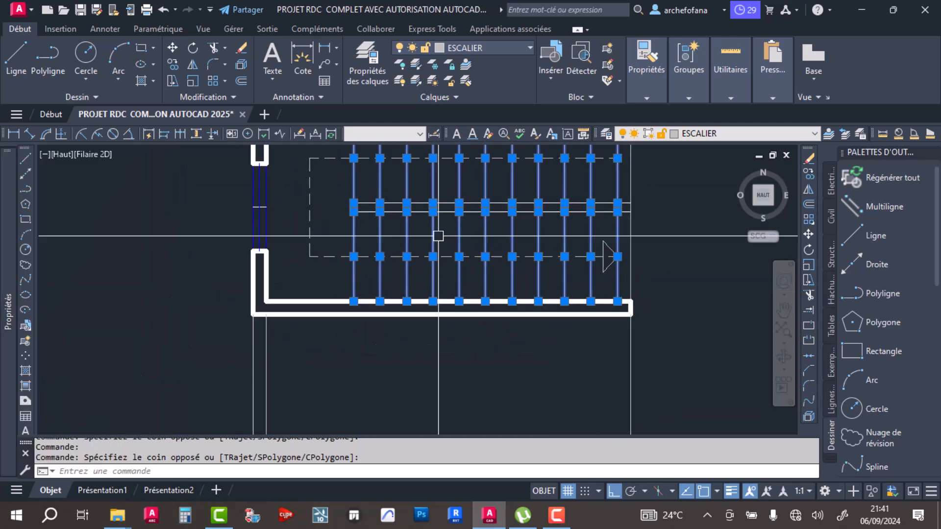
middle_click_drag(468, 351, 447, 229)
middle_click_drag(443, 397, 417, 317)
scroll(399, 358, "up", 4)
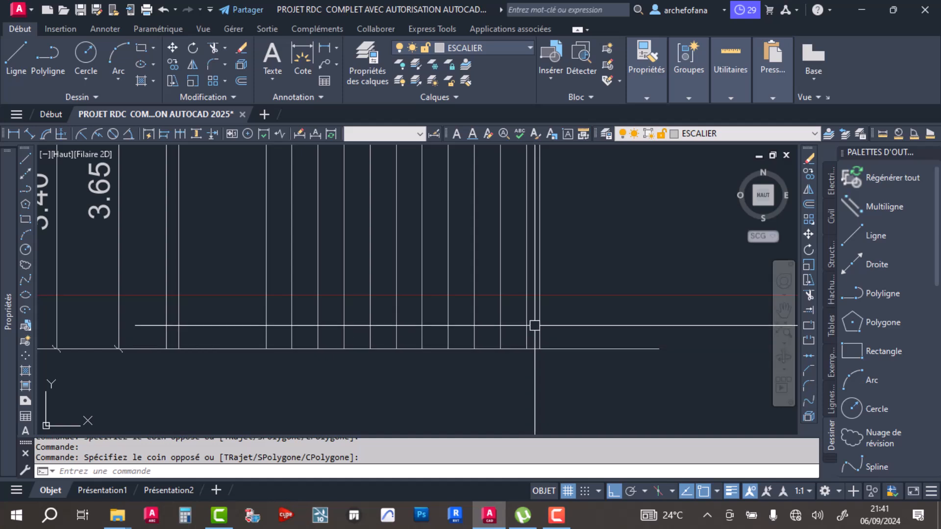
scroll(448, 324, "down", 6)
middle_click_drag(471, 287, 472, 341)
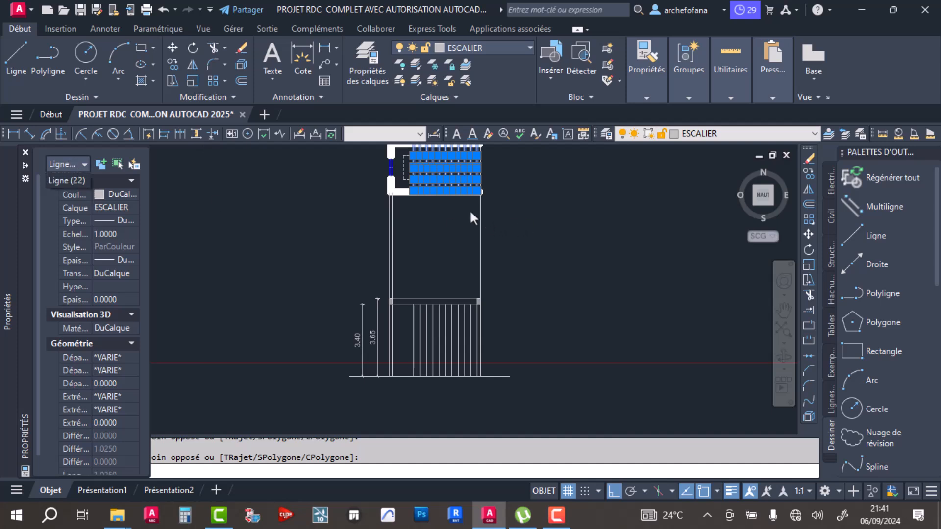
middle_click_drag(447, 219, 444, 277)
scroll(431, 249, "up", 3)
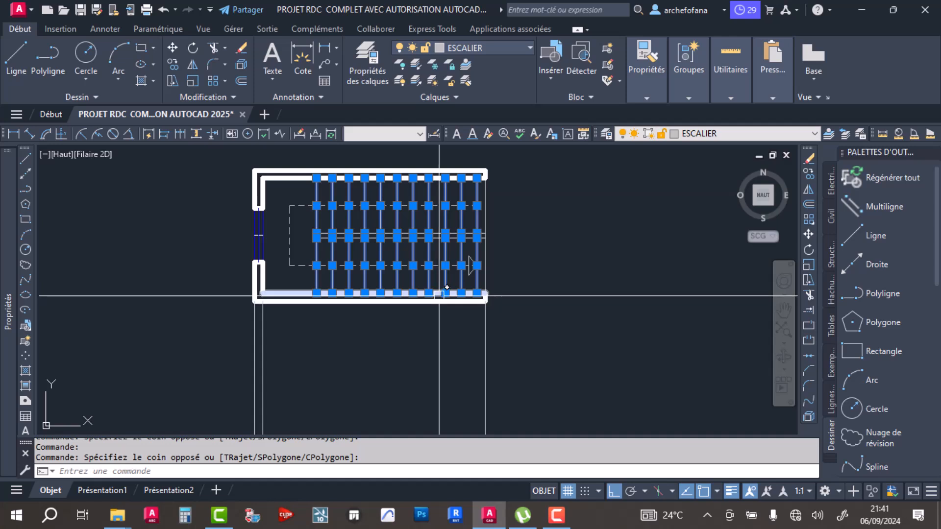
scroll(439, 289, "down", 2)
middle_click_drag(428, 315, 435, 267)
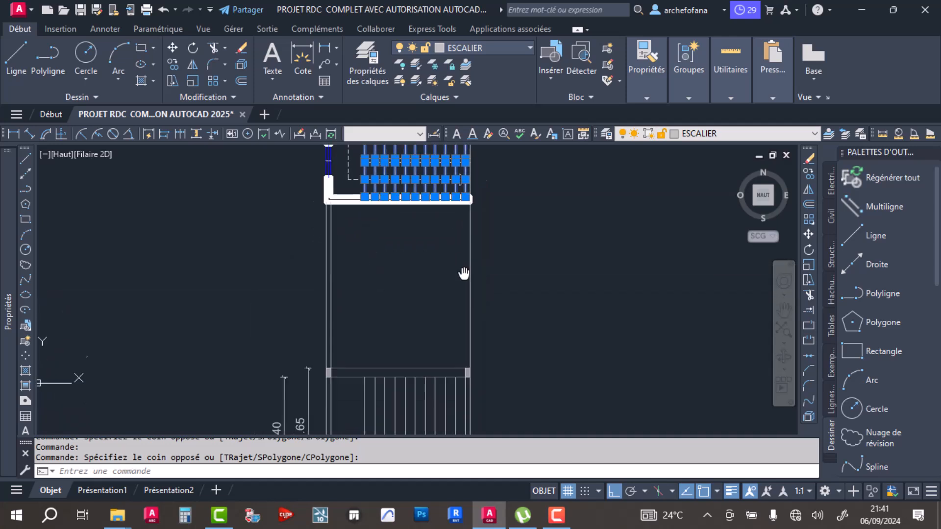
middle_click_drag(425, 369, 443, 280)
key("Escape")
key("Escape")
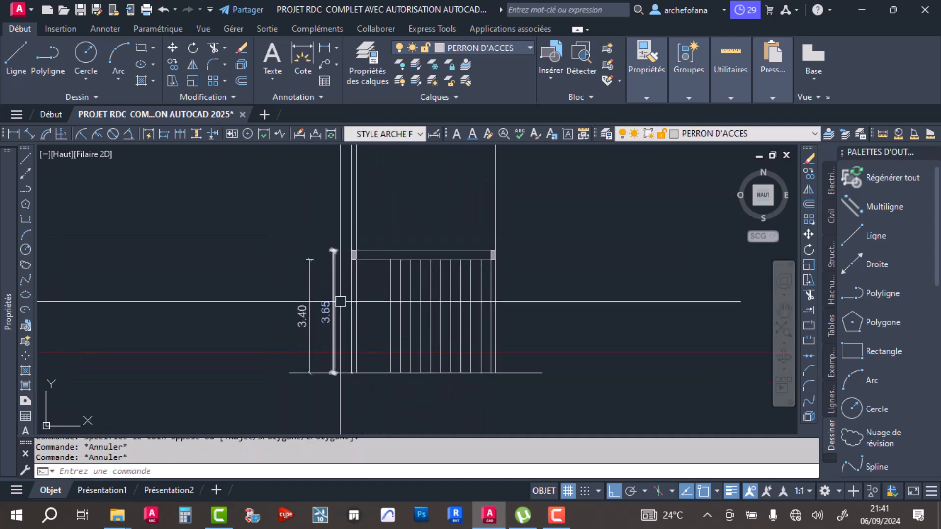
- Examine the leftmost tread projection against the section's floor-height dimensions, and deselect it
middle_click_drag(391, 313, 386, 269)
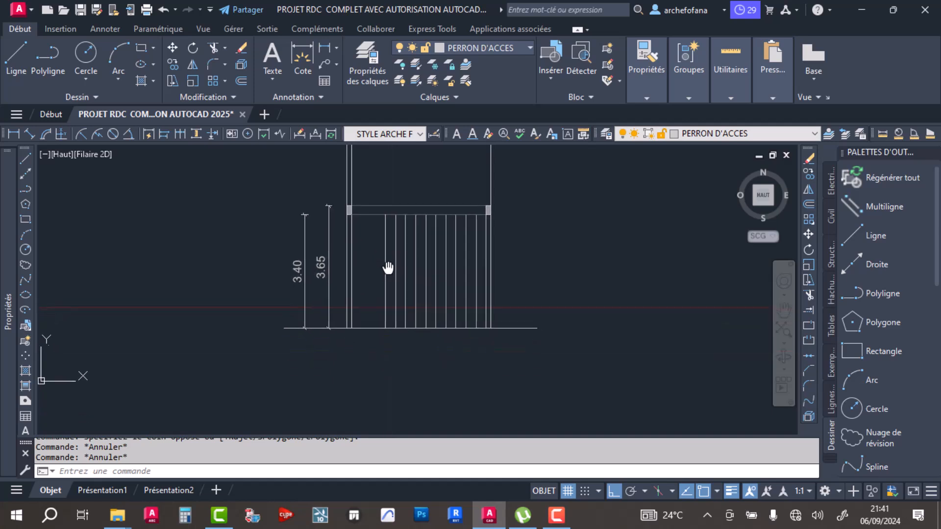
left_click(386, 273)
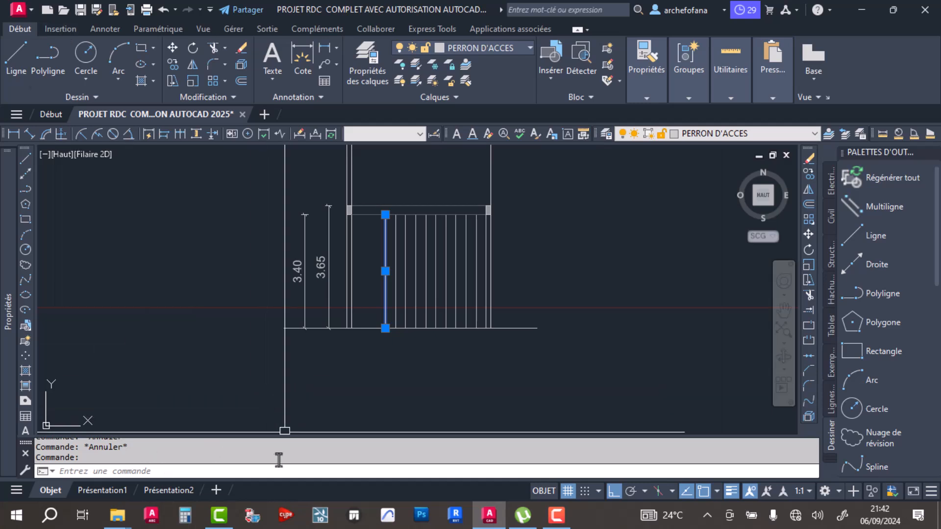
scroll(314, 265, "up", 2)
scroll(332, 275, "down", 2)
middle_click_drag(338, 290, 285, 310)
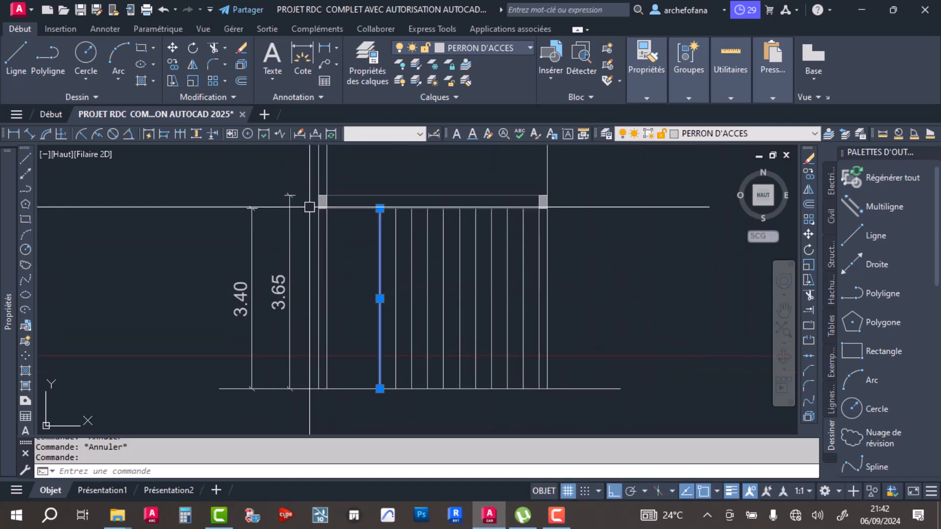
key("Escape")
- Switch to the Calculator, divide the 365 floor height by 22 to get the riser height, and return to AutoCAD
left_click(183, 520)
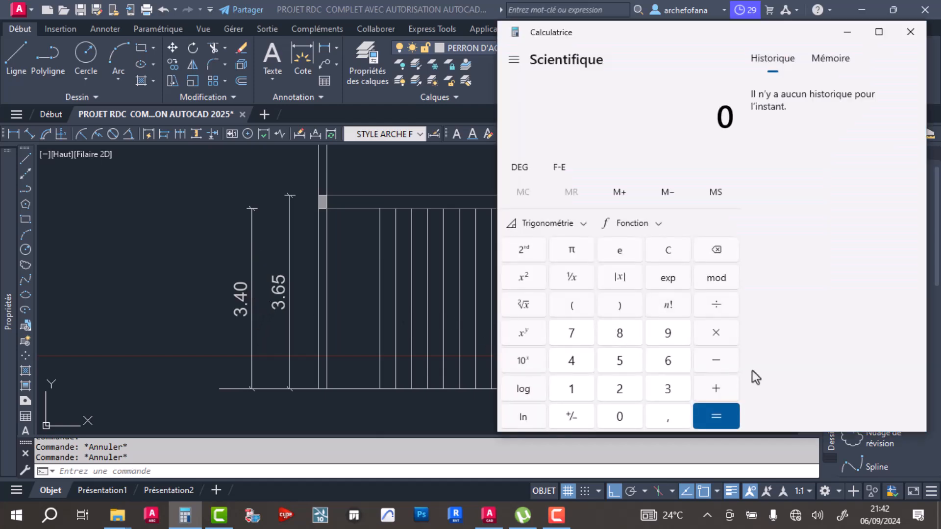
left_click(674, 393)
left_click(671, 359)
left_click(631, 359)
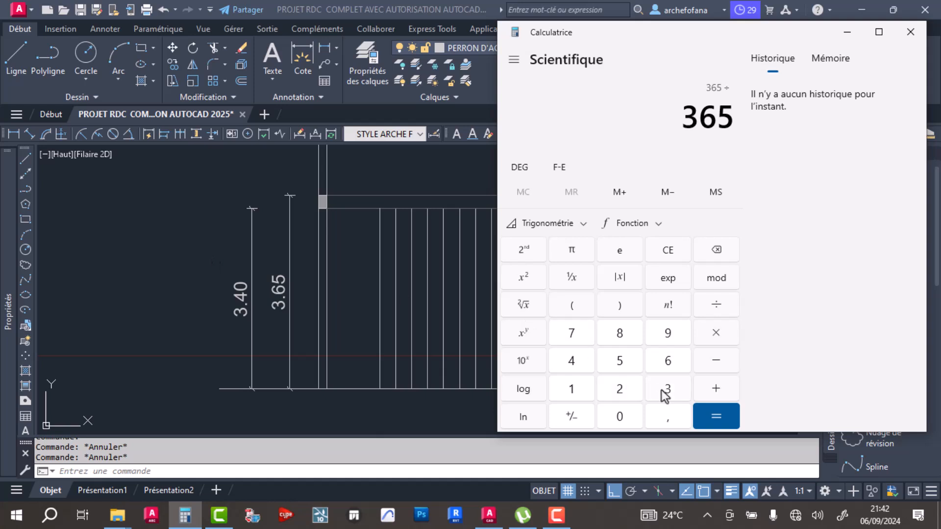
double_click(622, 389)
left_click(716, 416)
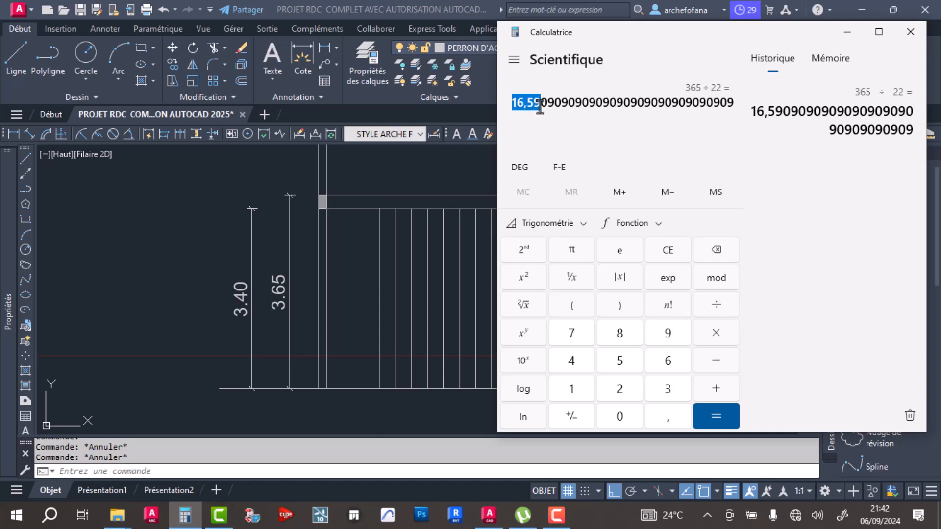
left_click(479, 162)
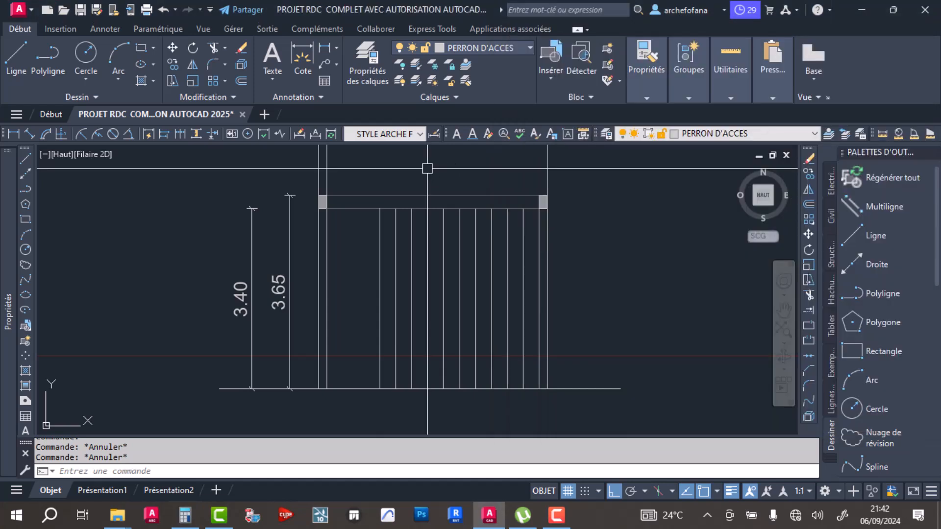
- Set the current object colour to orange and leave the line command without drawing
left_click(16, 64)
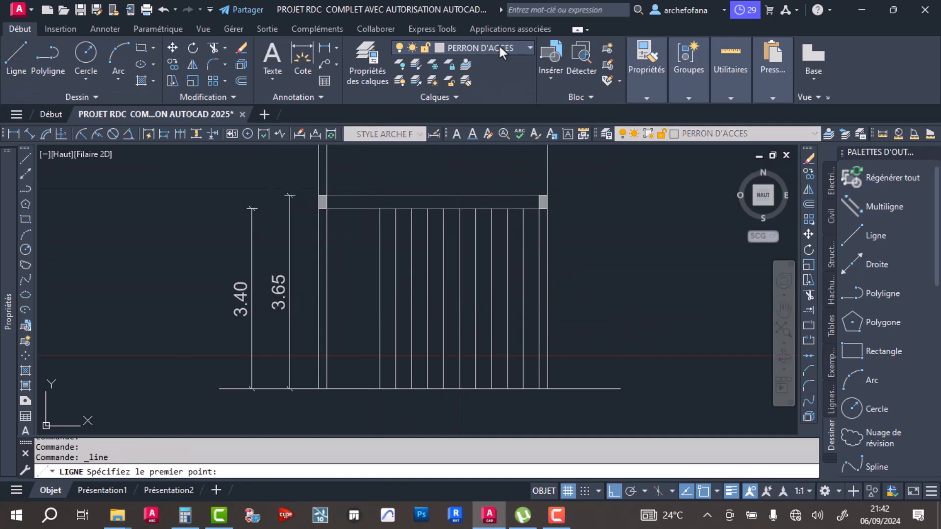
left_click(637, 73)
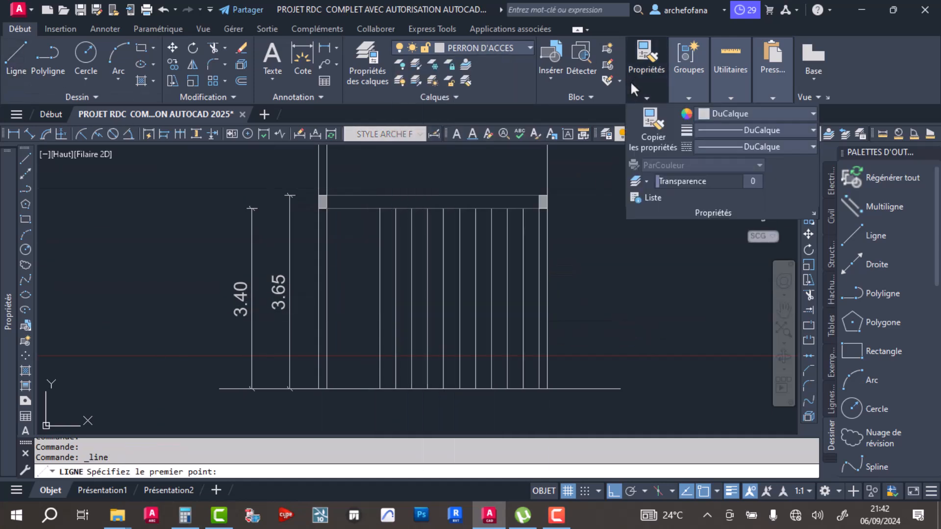
left_click(725, 113)
left_click(731, 162)
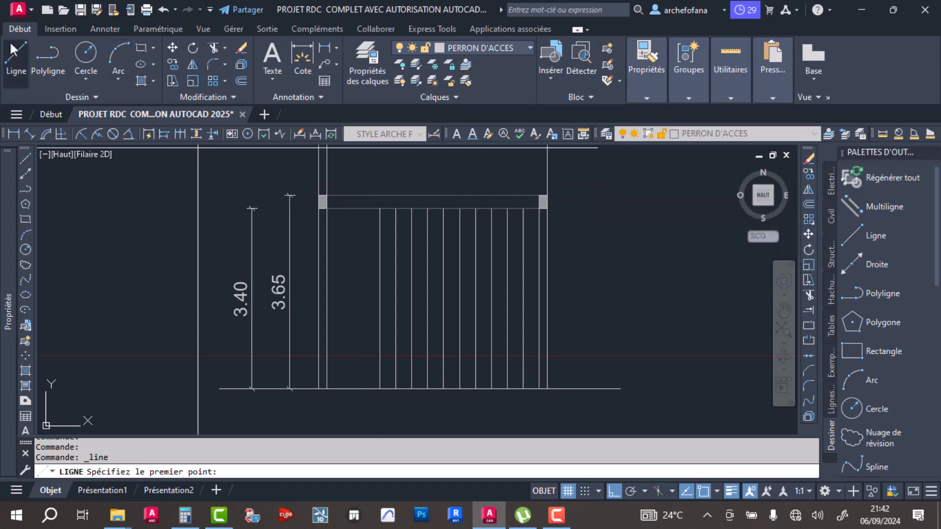
left_click(48, 60)
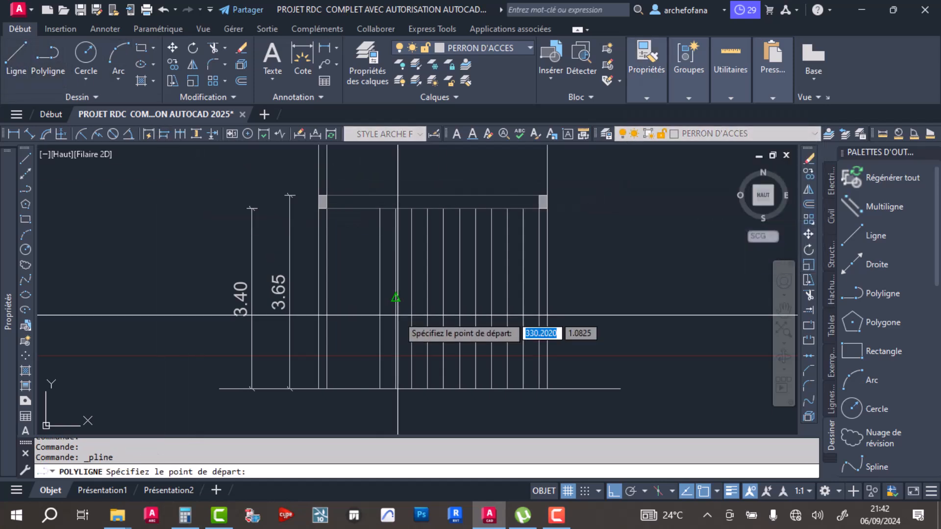
left_click(17, 55)
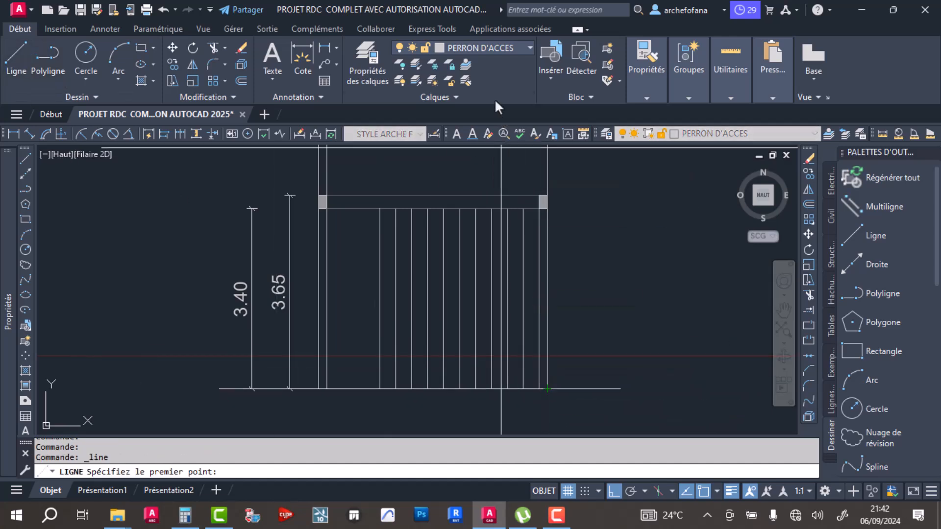
key("Escape")
- Make layer 0 current and draw a line along the floor line from the leftmost tread projection to the right outer wall line
left_click(493, 52)
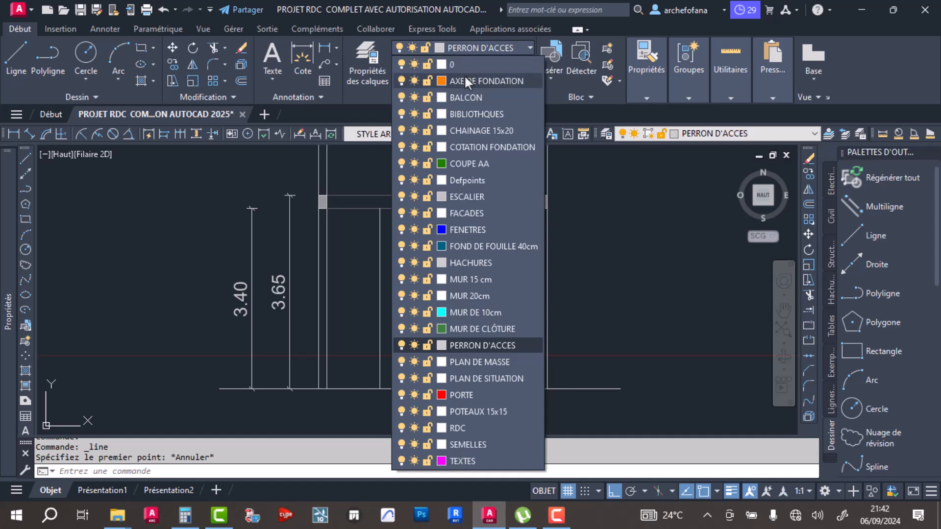
left_click(464, 61)
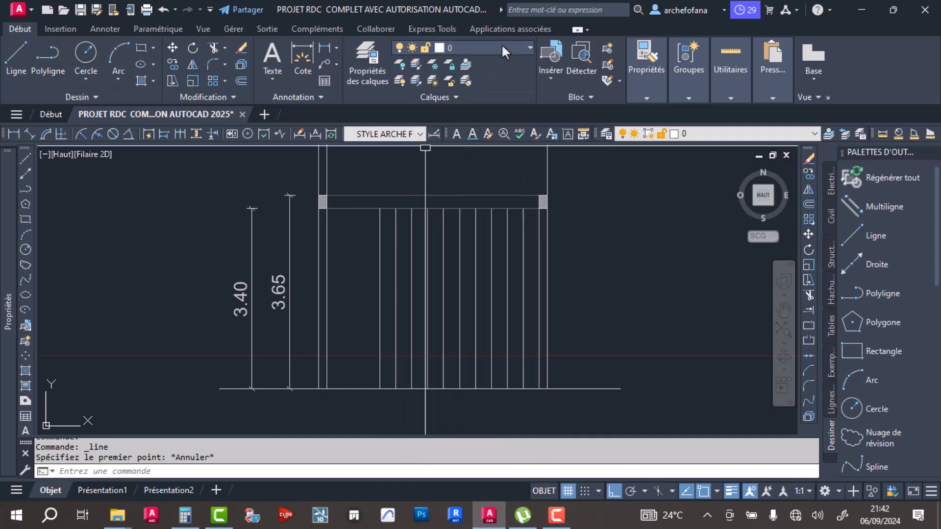
left_click(14, 57)
left_click(379, 389)
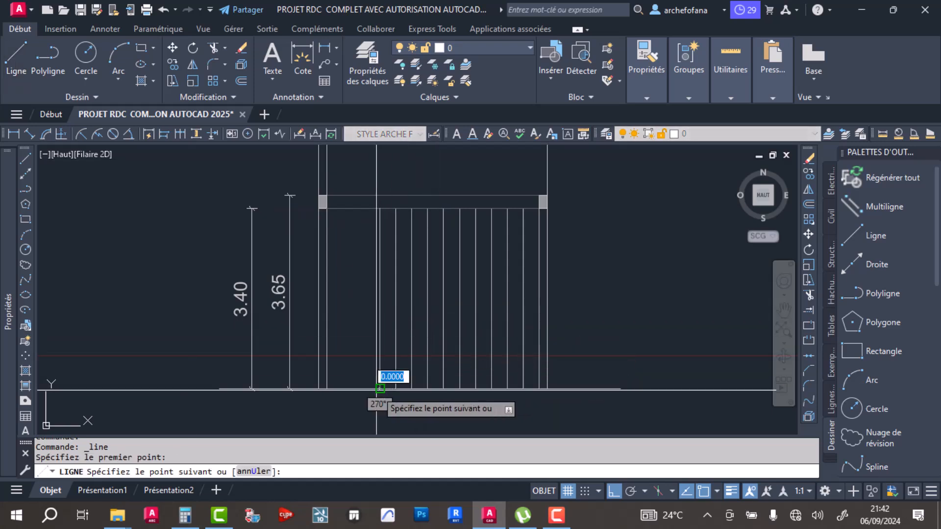
left_click(546, 388)
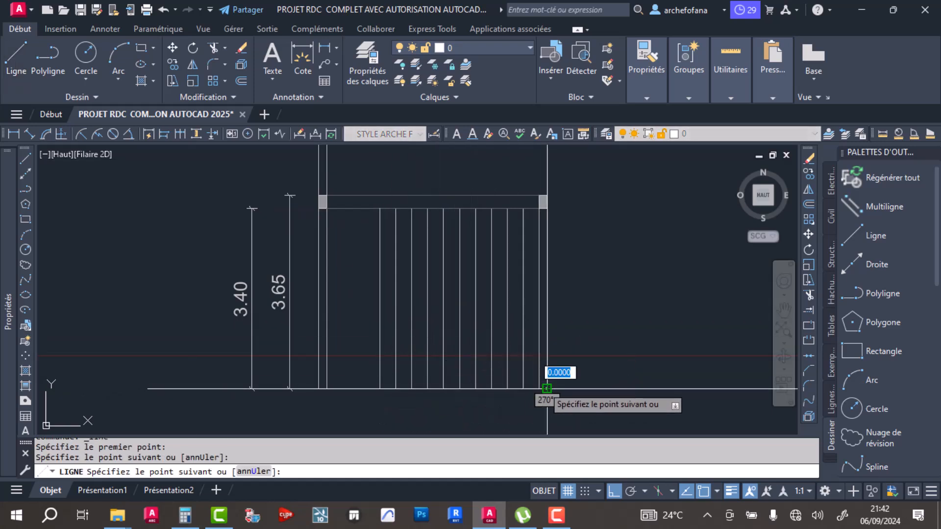
key("Return")
- Try to offset the orange floor line upward twice by 16.59
scroll(542, 390, "up", 4)
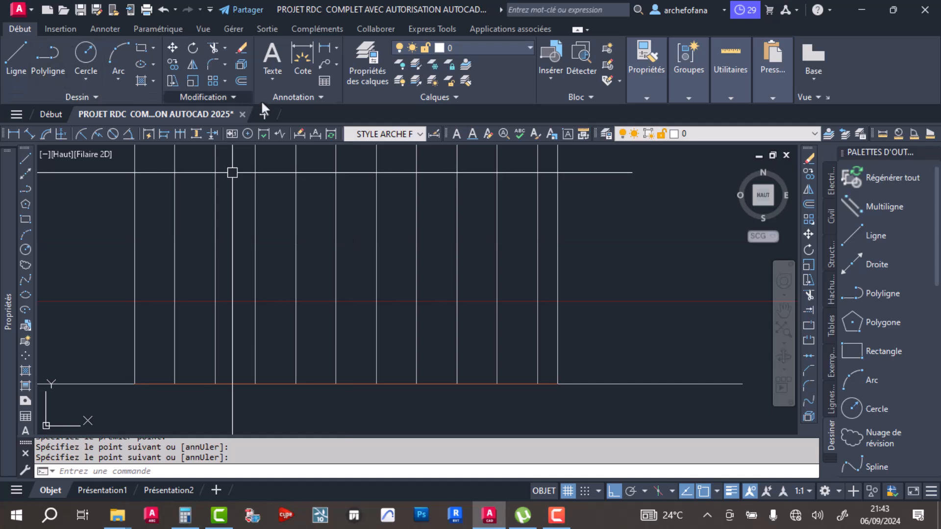
left_click(241, 81)
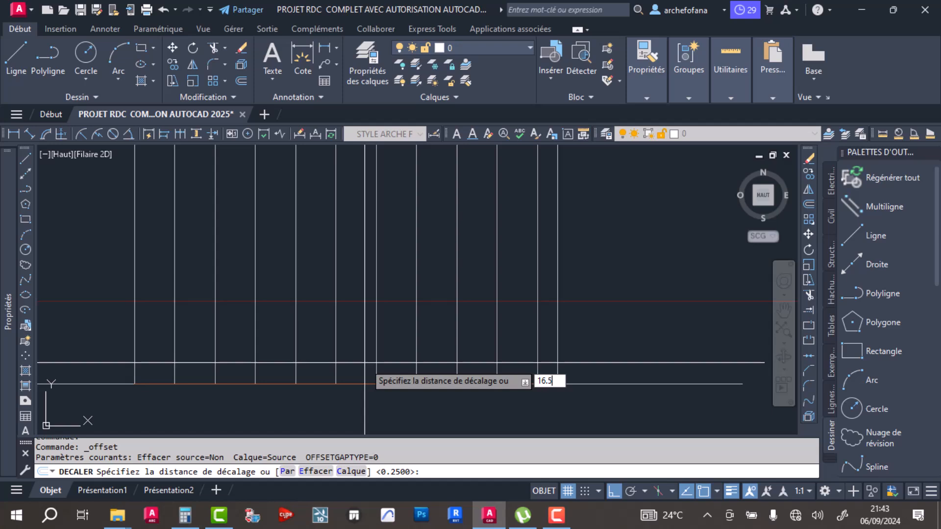
key("Return")
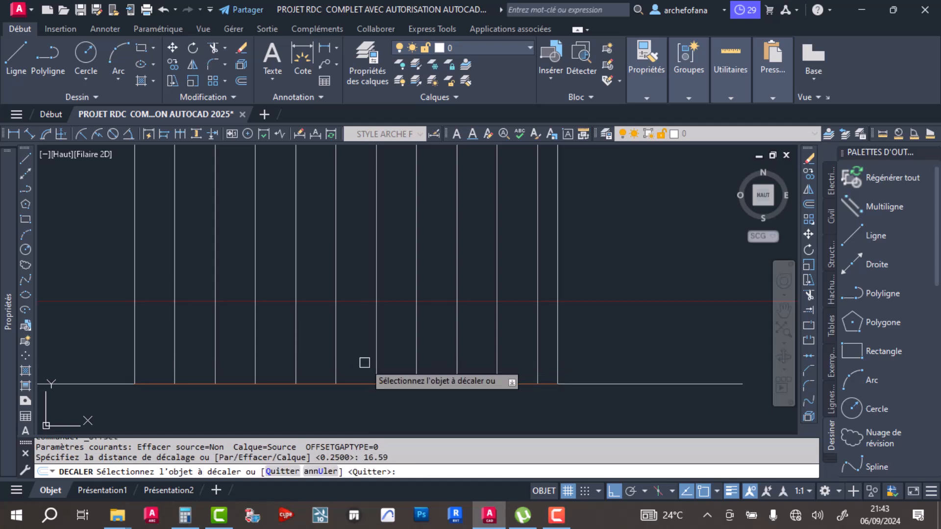
left_click(234, 383)
left_click(237, 340)
left_click(231, 384)
left_click(240, 340)
- Erase the stray offset lines above the stairwell plan and return to the section's floor line
scroll(278, 350, "down", 5)
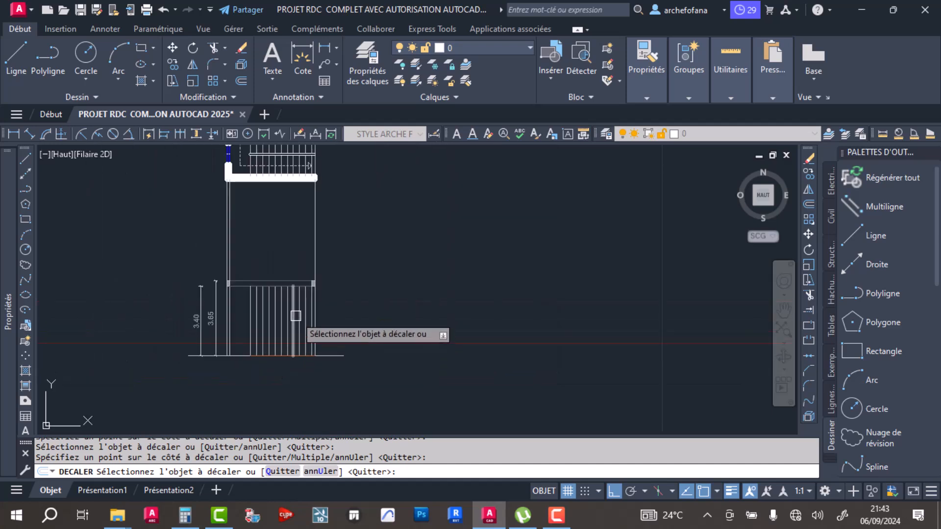
scroll(252, 329, "down", 3)
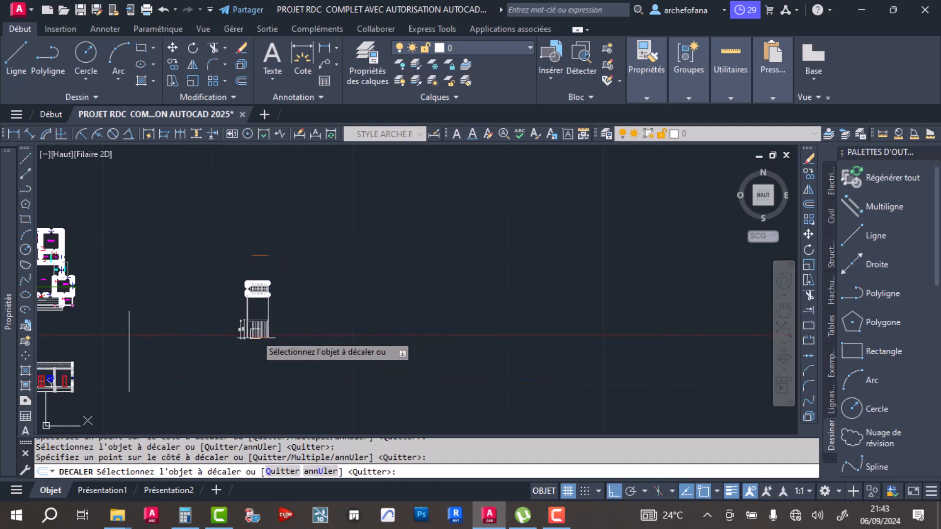
key("Escape")
left_click(274, 226)
left_click(239, 263)
key("Delete")
scroll(251, 338, "up", 6)
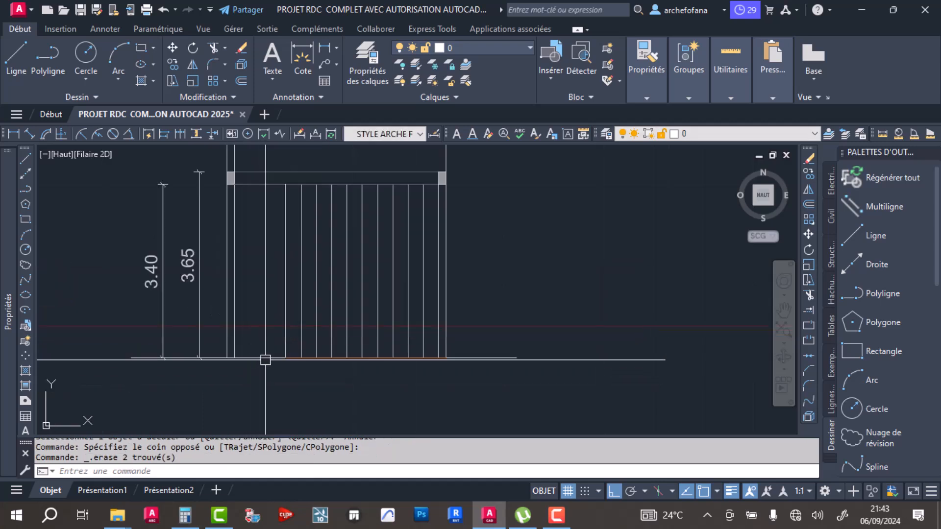
- Offset the orange floor line upward repeatedly at 0.1659 spacing until the riser lines reach the top of the slab
left_click(242, 80)
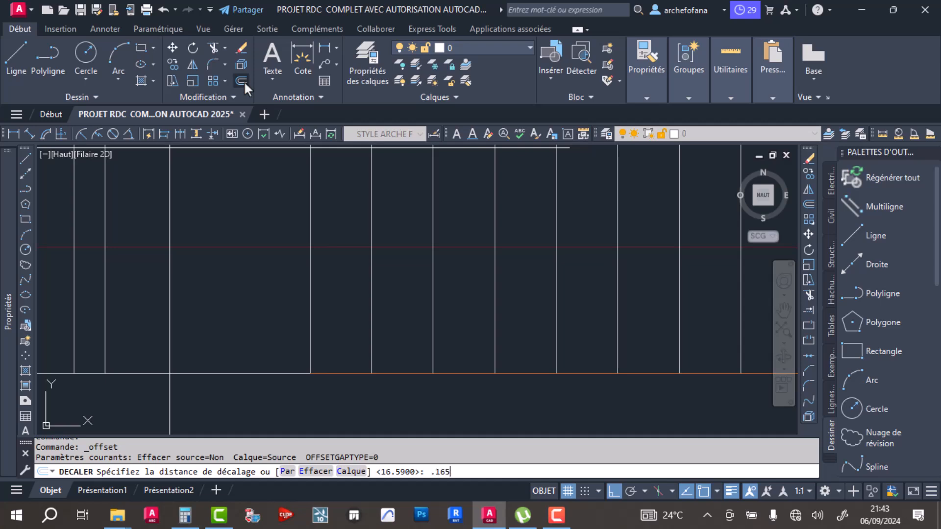
key("Return")
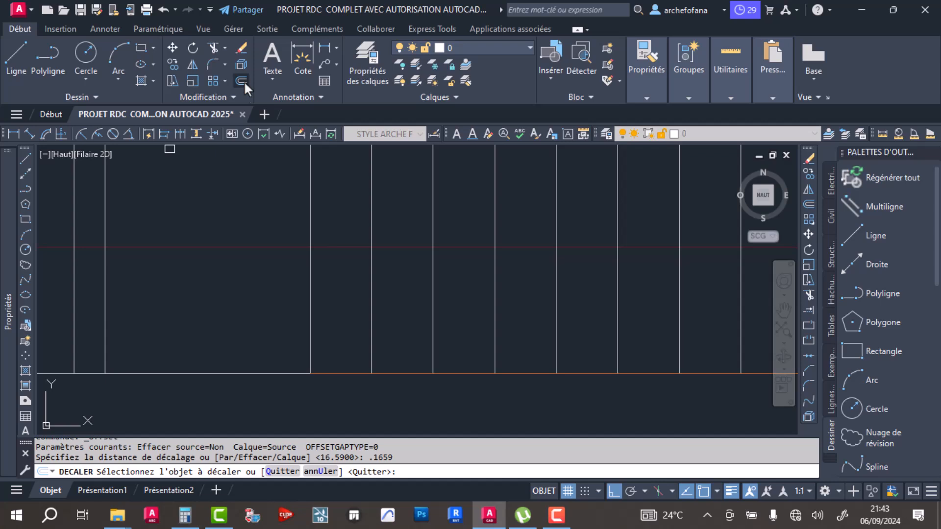
left_click(348, 374)
left_click(344, 329)
scroll(336, 292, "down", 3)
middle_click_drag(366, 313, 343, 346)
left_click(320, 343)
left_click(320, 332)
left_click(319, 332)
left_click(308, 276)
left_click(315, 313)
left_click(311, 271)
left_click(317, 300)
left_click(312, 263)
left_click(315, 290)
left_click(314, 265)
left_click(314, 277)
left_click(314, 243)
left_click(313, 262)
left_click(313, 216)
left_click(316, 250)
left_click(317, 230)
left_click(318, 237)
left_click(314, 200)
left_click(315, 224)
left_click(316, 188)
left_click(316, 211)
left_click(316, 181)
left_click(318, 196)
left_click(319, 167)
left_click(316, 183)
middle_click_drag(321, 193, 299, 305)
left_click(298, 276)
left_click(298, 284)
left_click(298, 254)
left_click(299, 269)
left_click(300, 253)
left_click(300, 256)
left_click(300, 227)
left_click(299, 229)
left_click(296, 222)
left_click(297, 216)
left_click(298, 194)
scroll(298, 192, "up", 5)
left_click(284, 238)
left_click(283, 175)
left_click(290, 186)
middle_click_drag(290, 159, 290, 256)
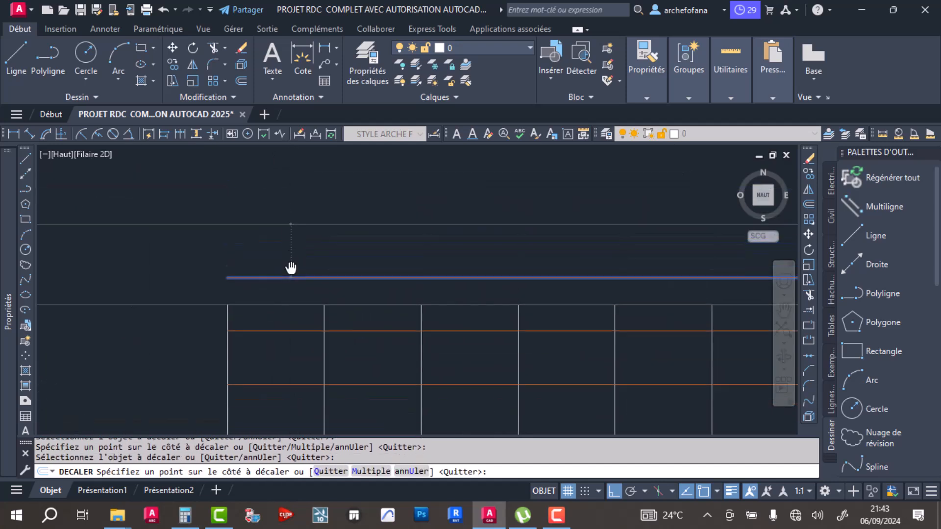
left_click(286, 255)
scroll(324, 203, "down", 8)
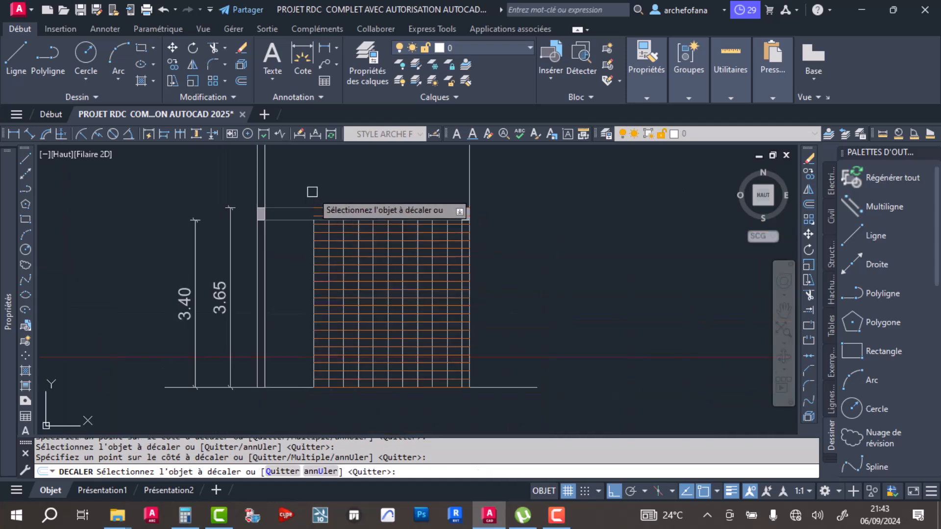
key("Return")
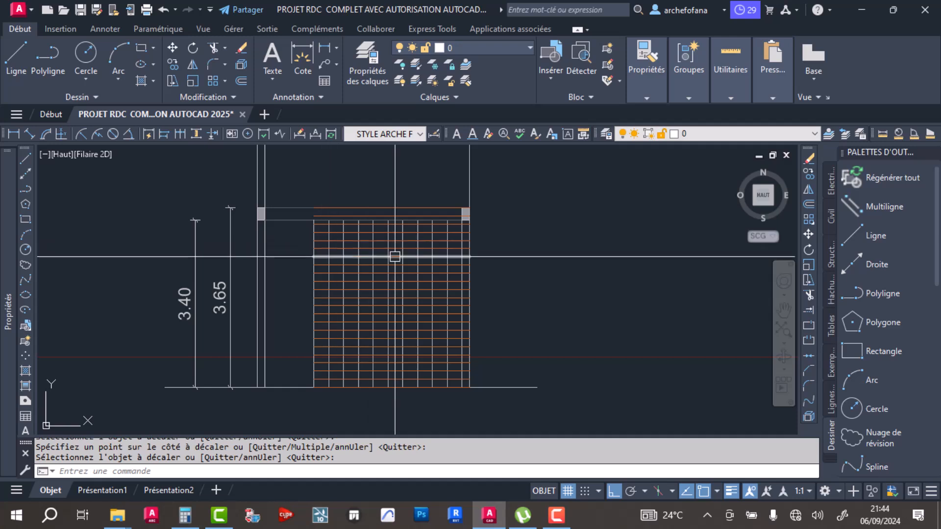
- Copy the entire stairwell plan and section construction, with its riser grid and dimensions, about 18.82 horizontally to the right
scroll(465, 255, "down", 4)
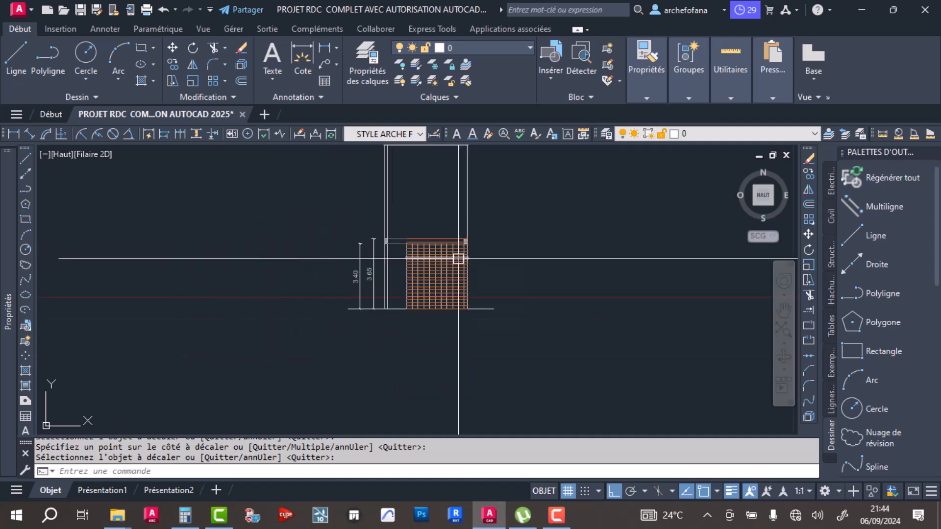
middle_click_drag(478, 256, 327, 267)
scroll(348, 277, "down", 5)
left_click(270, 187)
left_click(478, 403)
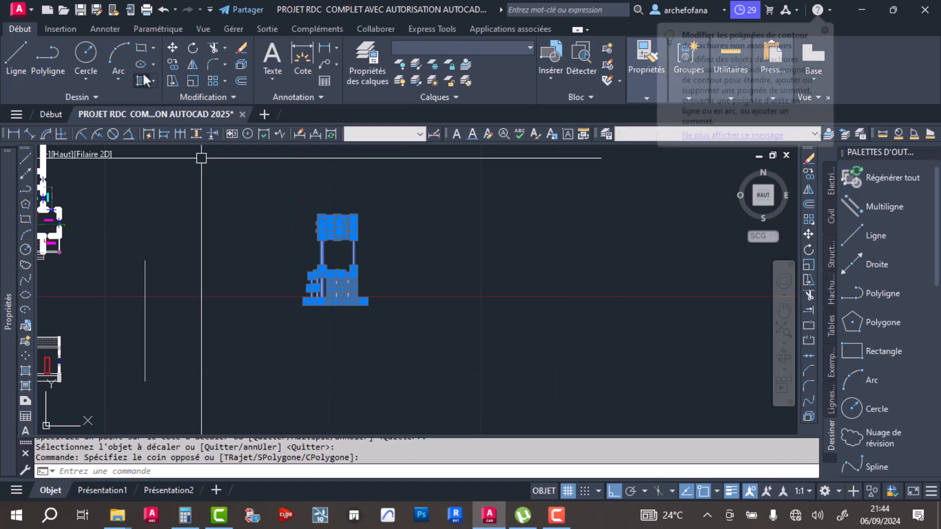
left_click(171, 62)
left_click(329, 304)
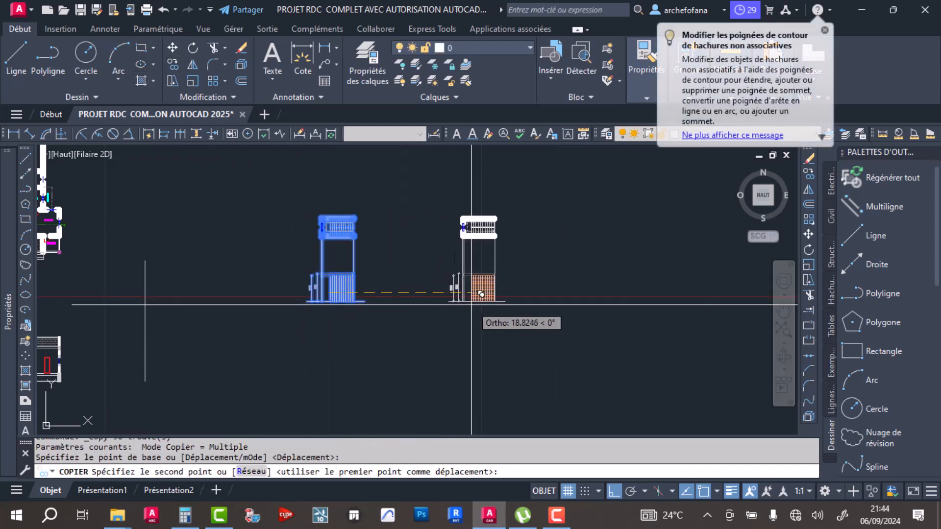
left_click(471, 304)
key("Return")
scroll(490, 274, "up", 8)
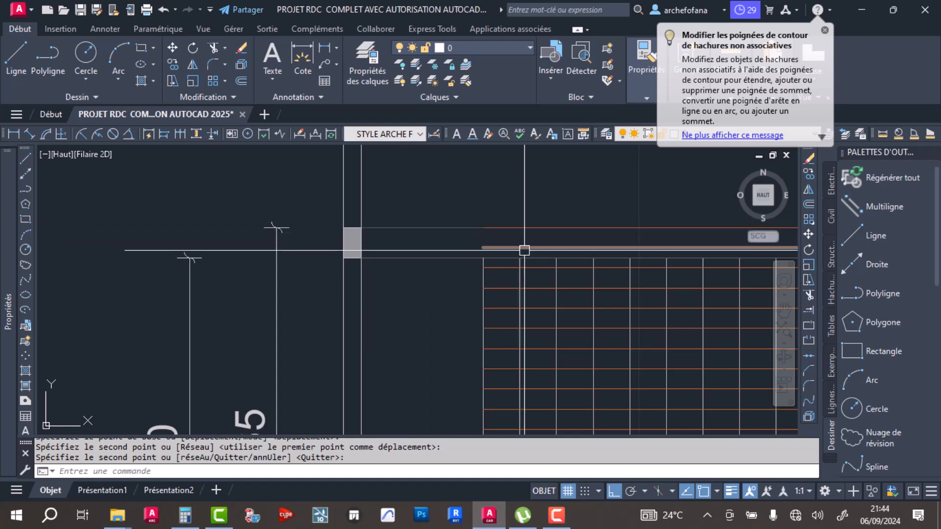
- Erase all the orange horizontal riser lines from the copied section, leaving the vertical tread projections
left_click(523, 228)
left_click(510, 248)
left_click(505, 267)
left_click(509, 278)
scroll(492, 361, "down", 2)
middle_click_drag(491, 426, 475, 257)
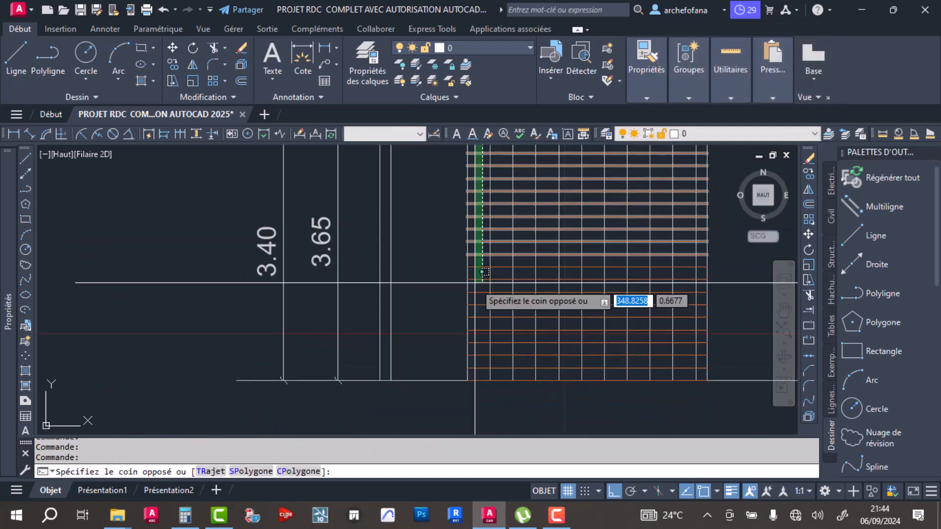
left_click(480, 373)
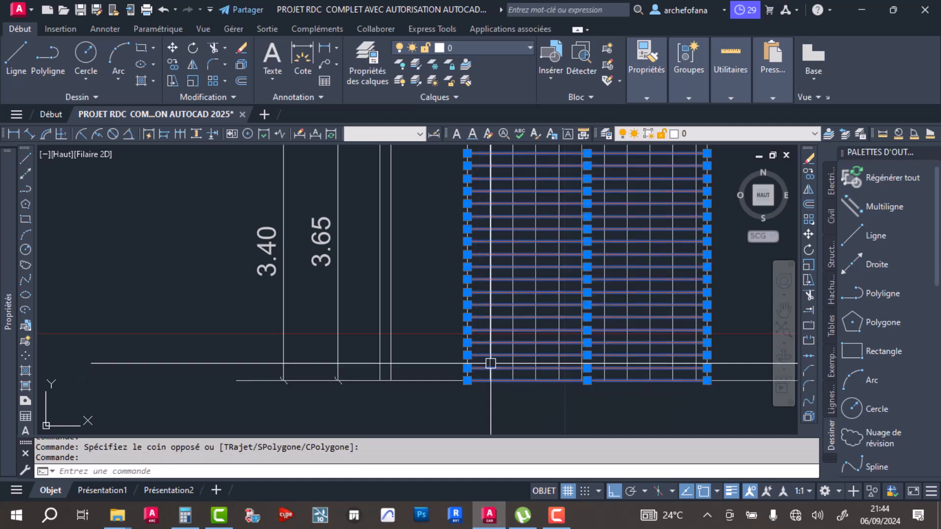
key("Delete")
scroll(491, 363, "down", 2)
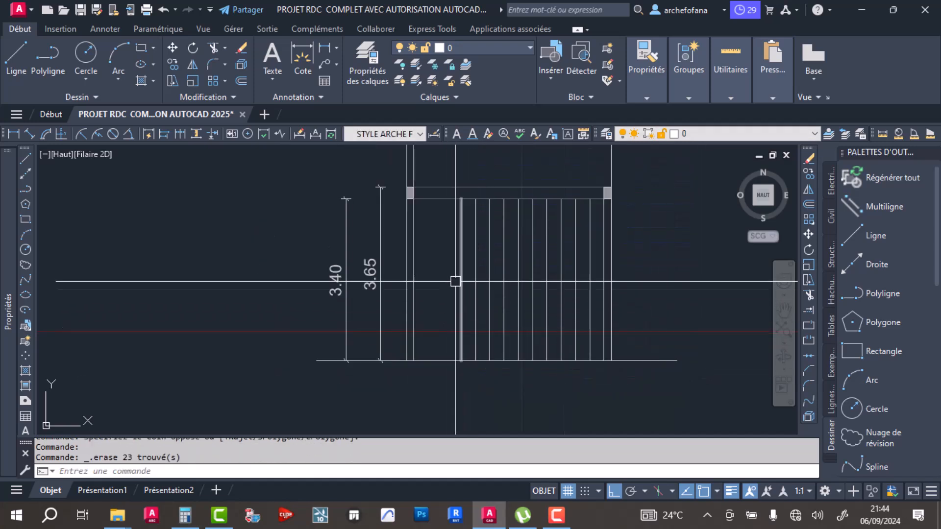
- Draw a vertical line along the left wall's inner face from the slab underside to the floor line
left_click(15, 58)
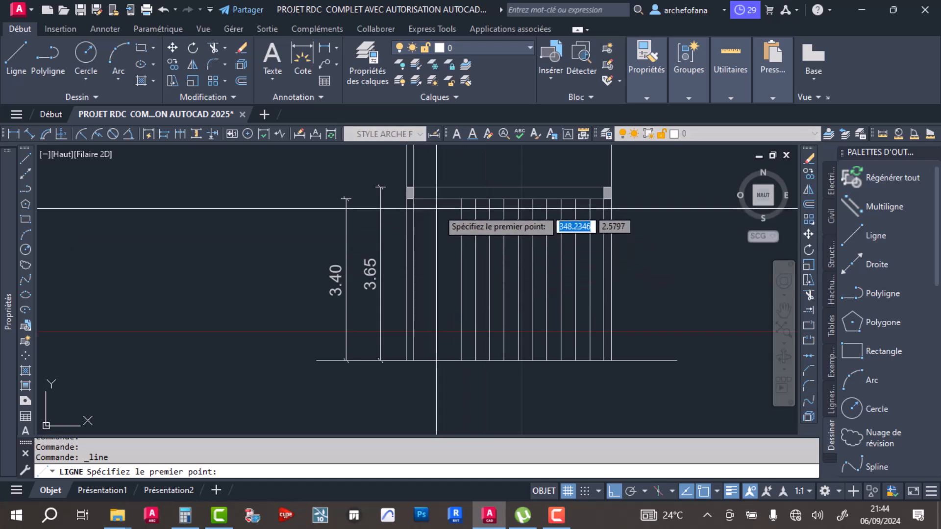
left_click(413, 198)
left_click(422, 360)
key("Return")
- Move the new vertical line horizontally away from the wall into the gap before the first tread projection
left_click(414, 314)
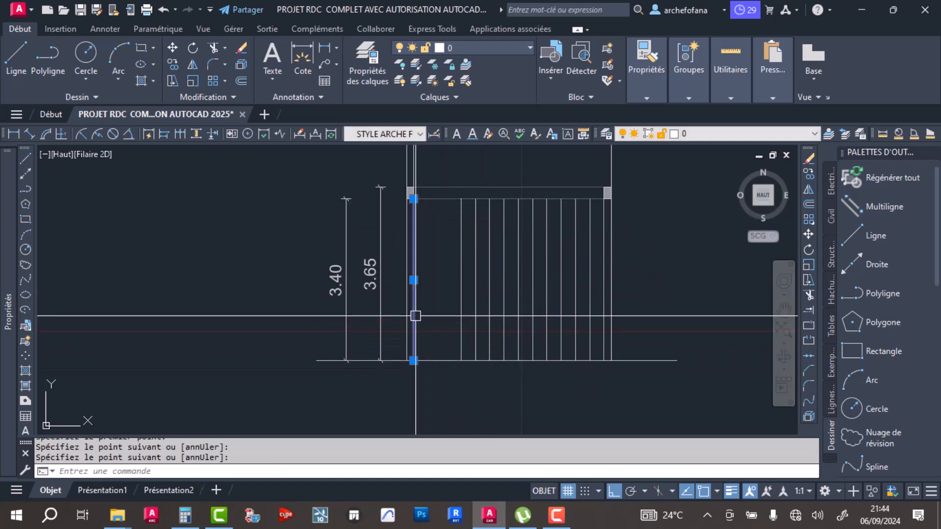
left_click(172, 48)
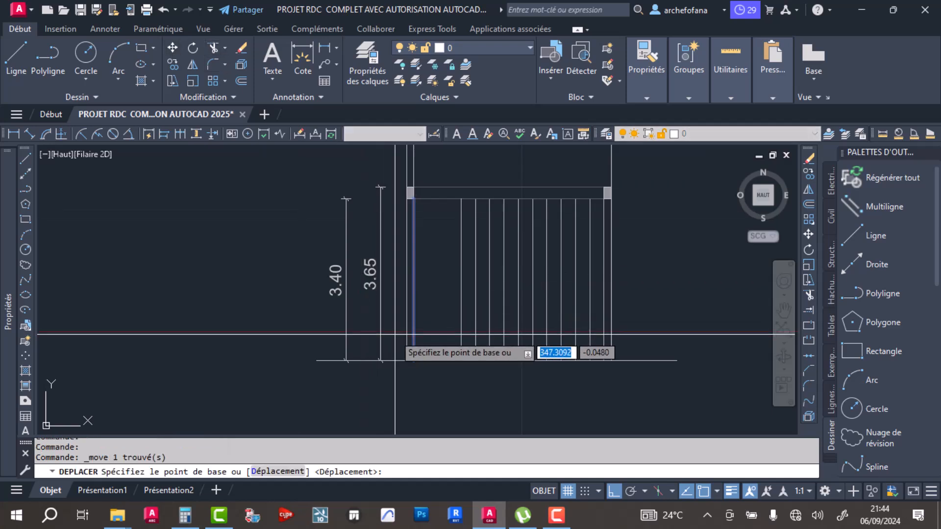
left_click(432, 313)
left_click(451, 309)
middle_click_drag(476, 306, 420, 324)
- Change the moved vertical line's colour to blue 69,84,165 and clear the selection
left_click(379, 271)
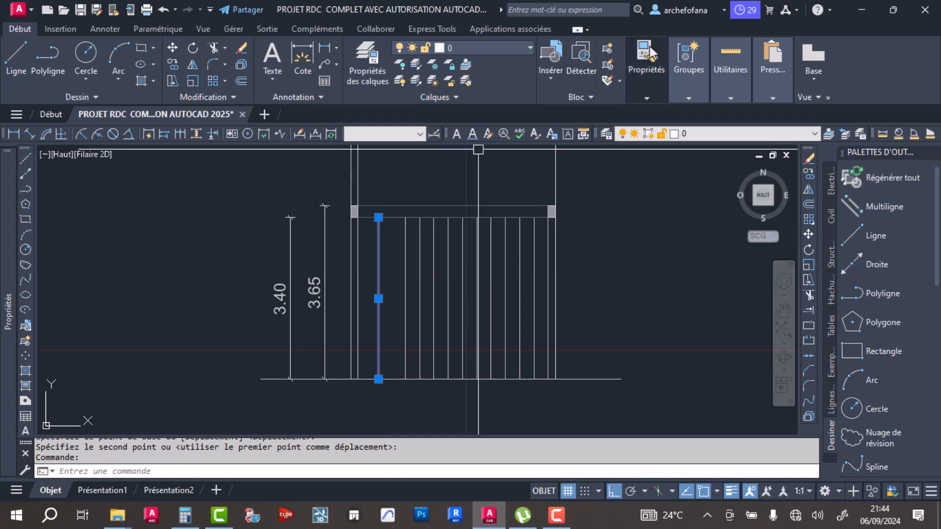
left_click(647, 69)
left_click(743, 111)
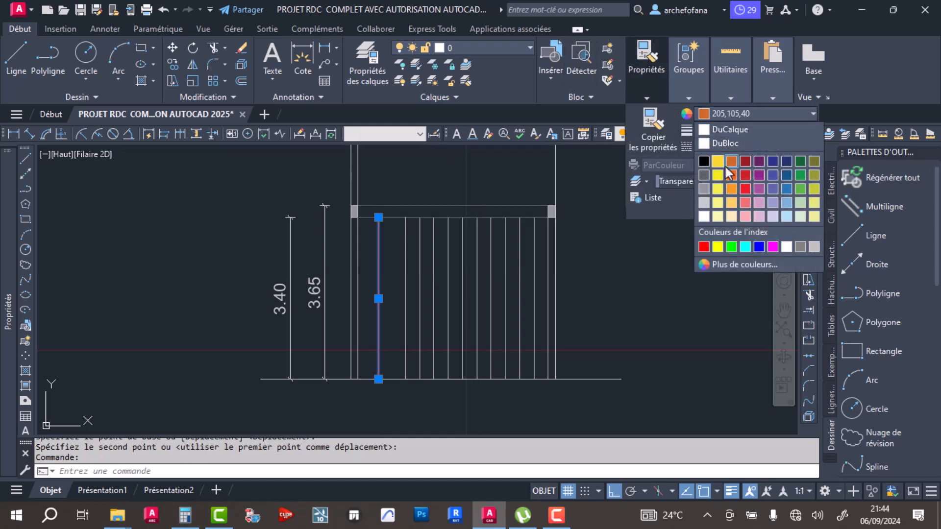
left_click(770, 174)
key("Escape")
key("Escape")
- Select the blue vertical line and open the point style settings
scroll(420, 258, "up", 4)
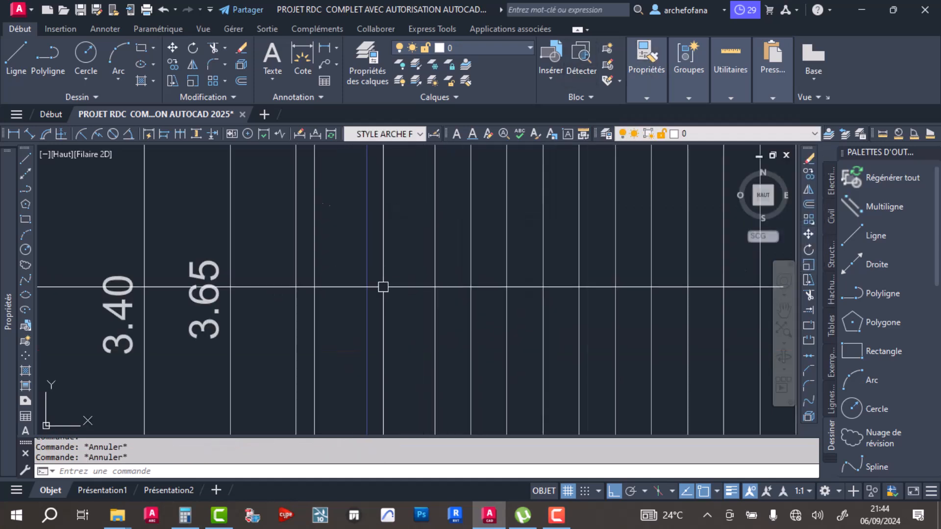
left_click(404, 281)
scroll(407, 263, "down", 4)
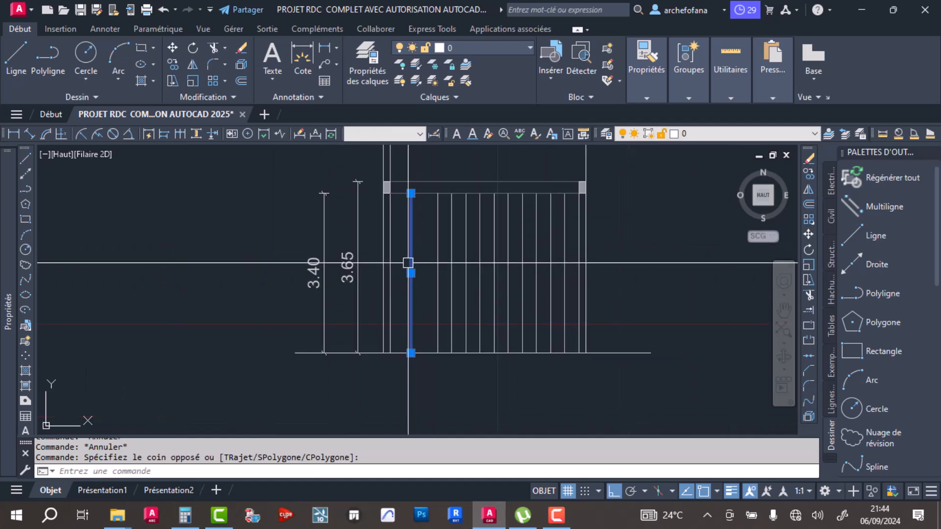
left_click(641, 91)
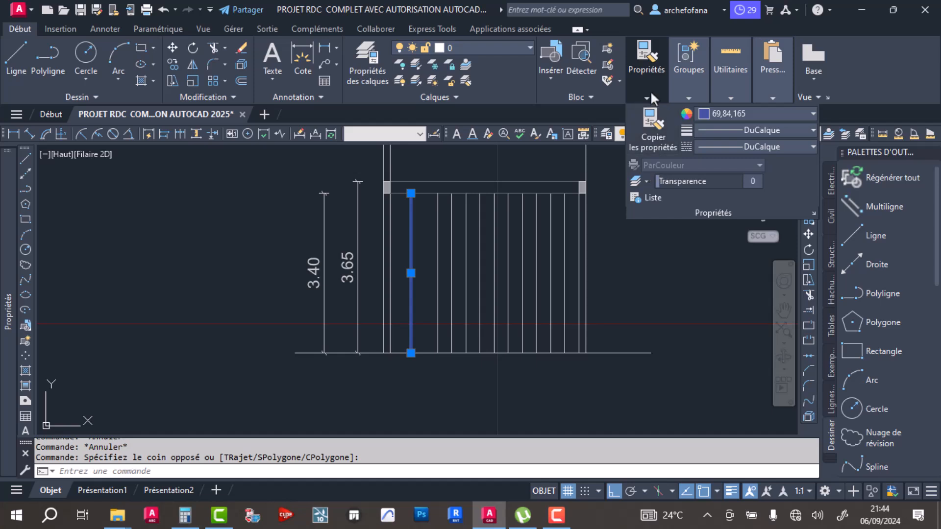
left_click(685, 96)
mouse_move(714, 101)
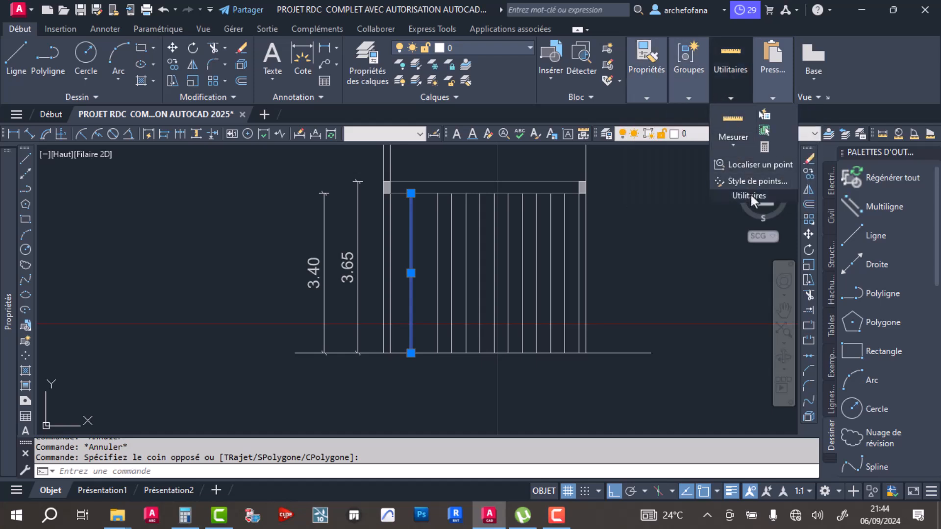
left_click(739, 181)
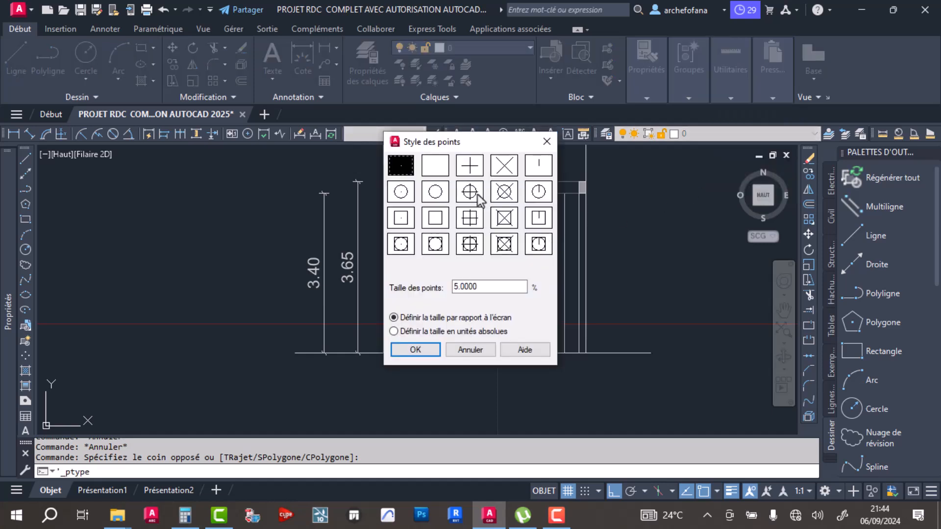
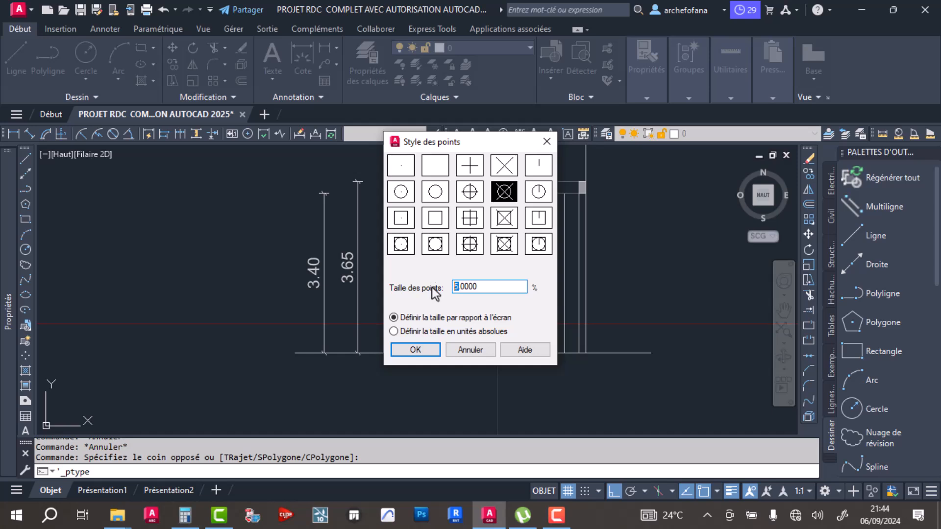
- Confirm the point style as a circle with a diagonal cross, sized 5% relative to the screen
left_click(415, 349)
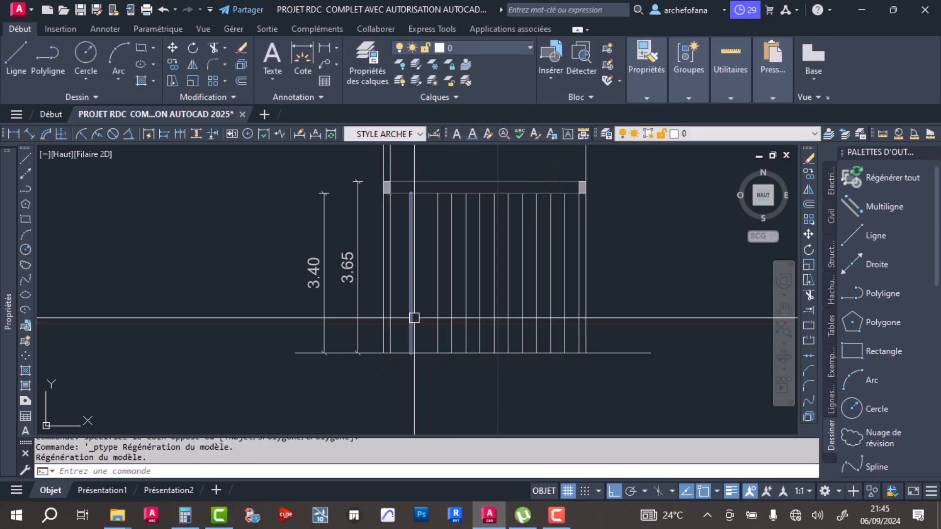
left_click(410, 314)
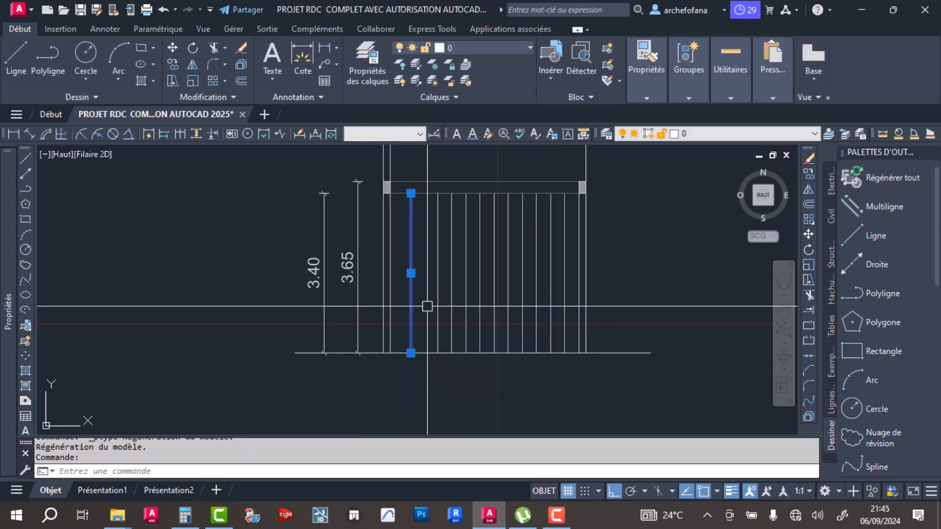
mouse_move(732, 94)
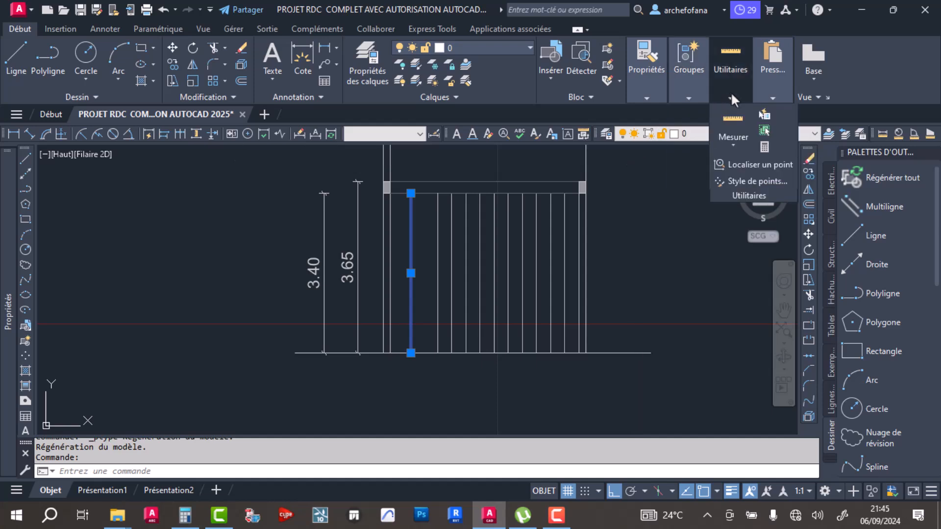
left_click(737, 180)
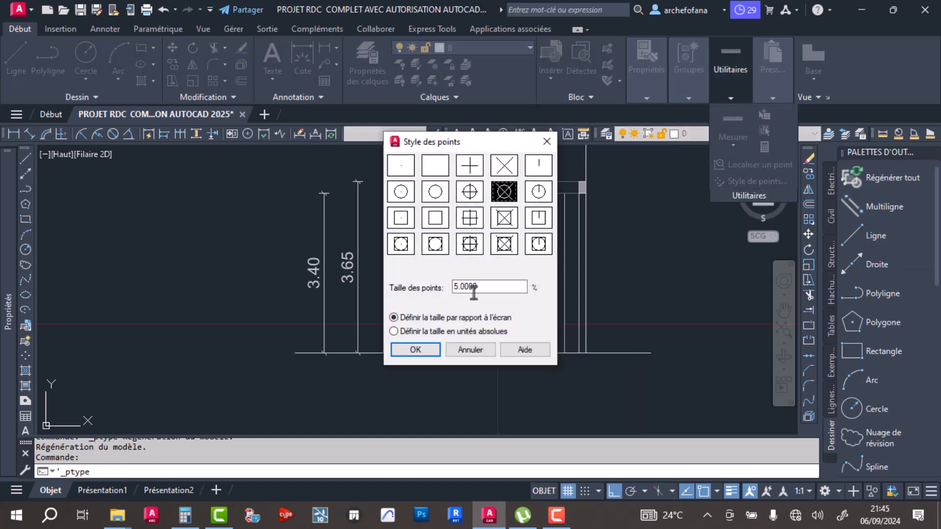
left_click(414, 350)
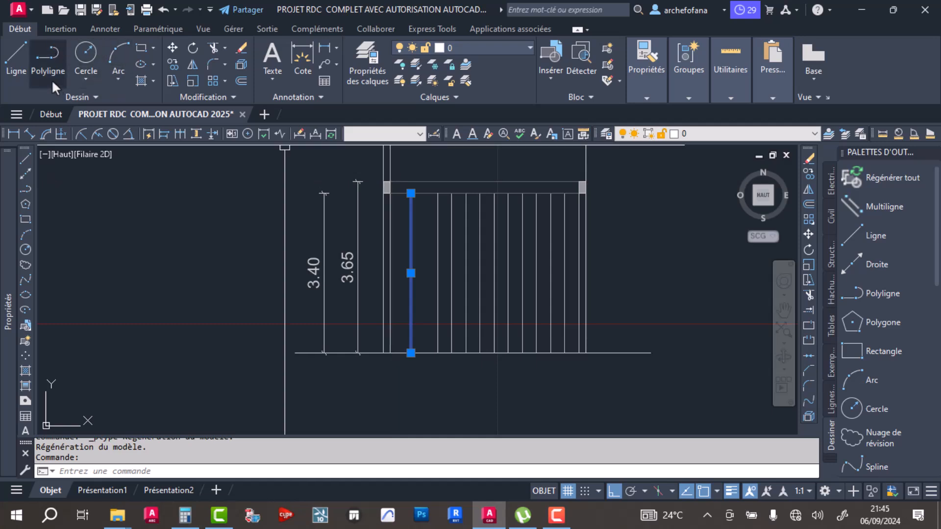
- Stretch the upper end of the vertical line beside the wall up to the slab's top edge at the 3.65 level
scroll(410, 193, "up", 5)
left_click(411, 194)
scroll(375, 195, "down", 4)
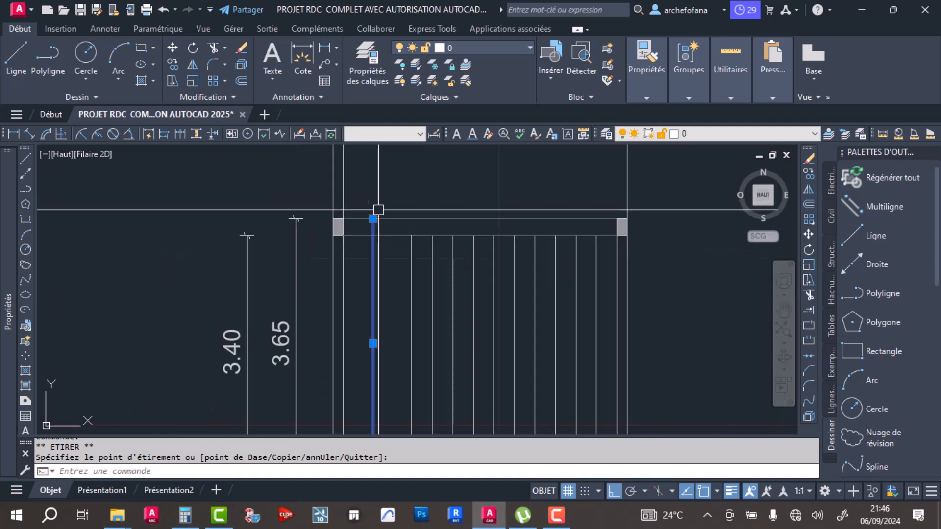
key("Escape")
key("Escape")
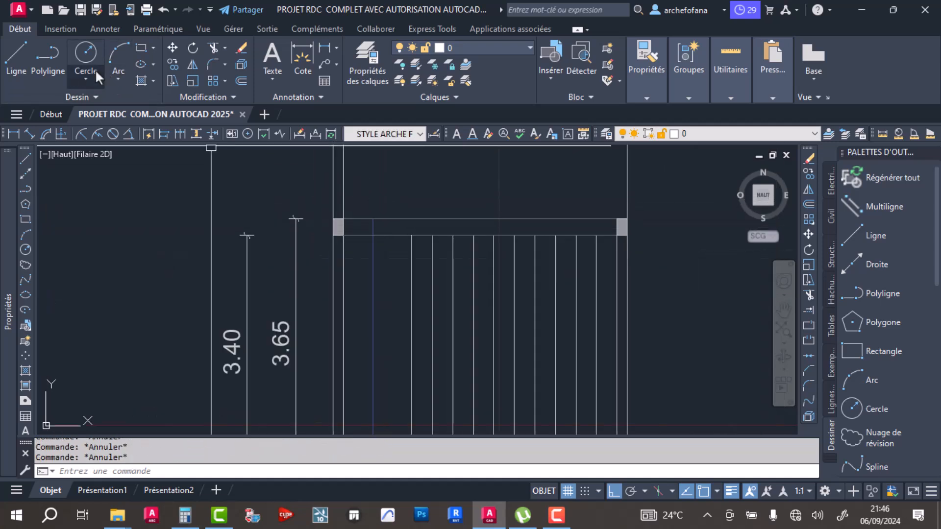
- Divide the stretched vertical line into 22 equal segments
left_click(90, 97)
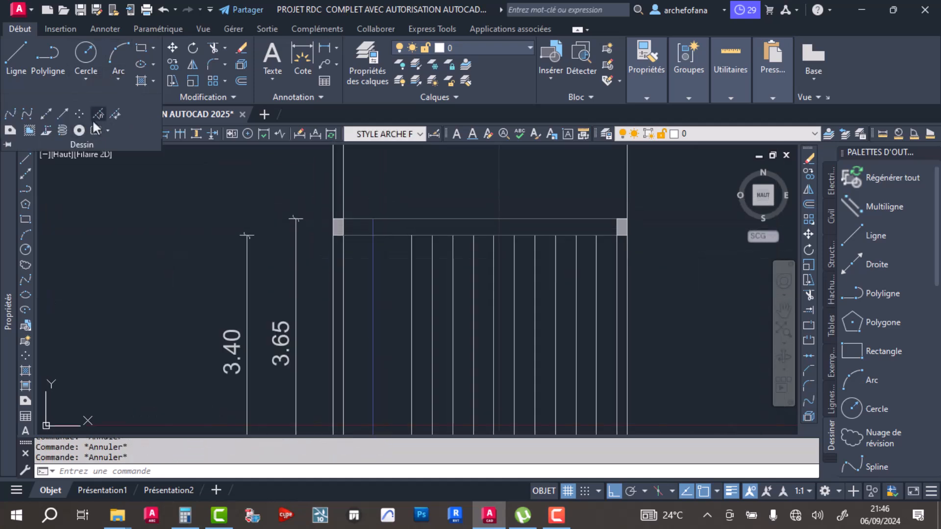
left_click(97, 115)
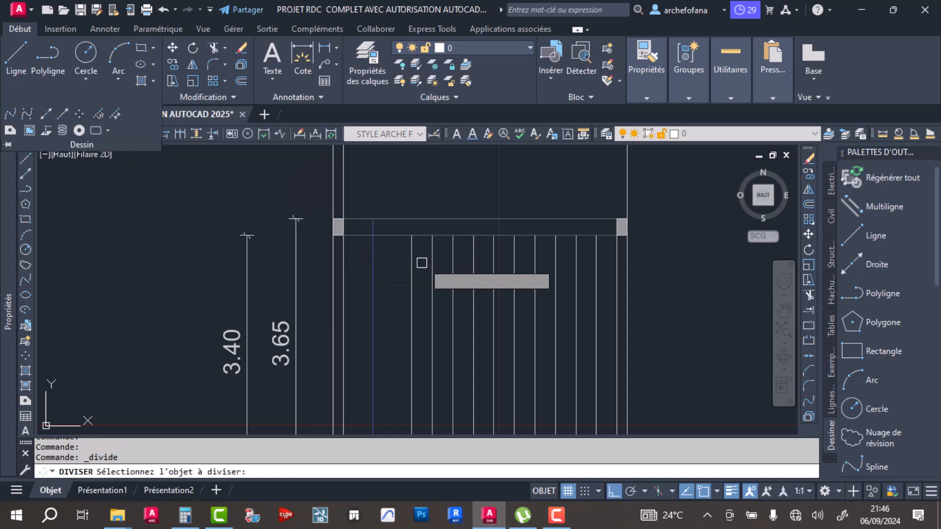
scroll(373, 270, "down", 2)
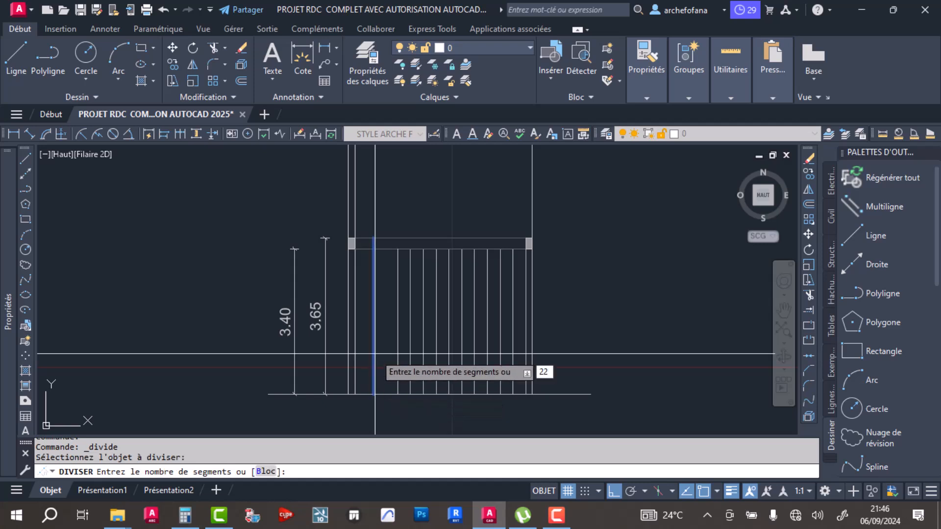
key("Return")
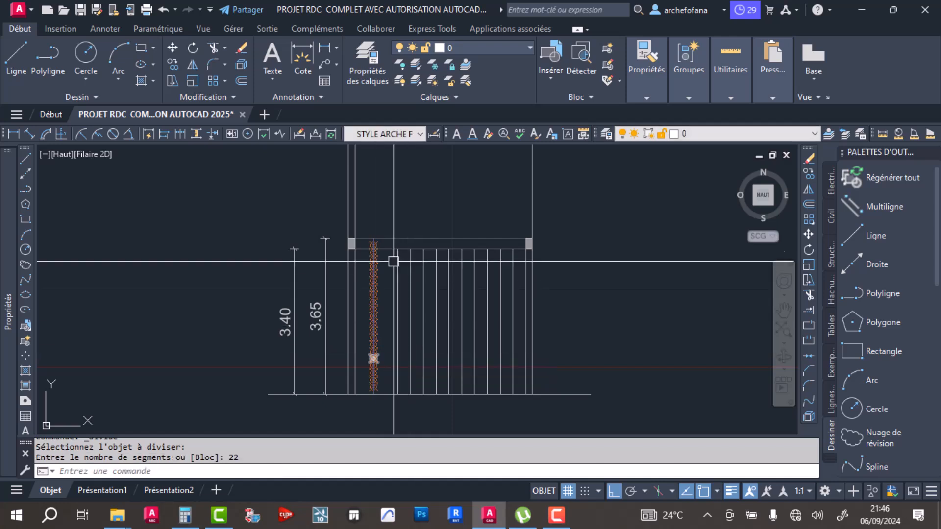
scroll(406, 269, "up", 10)
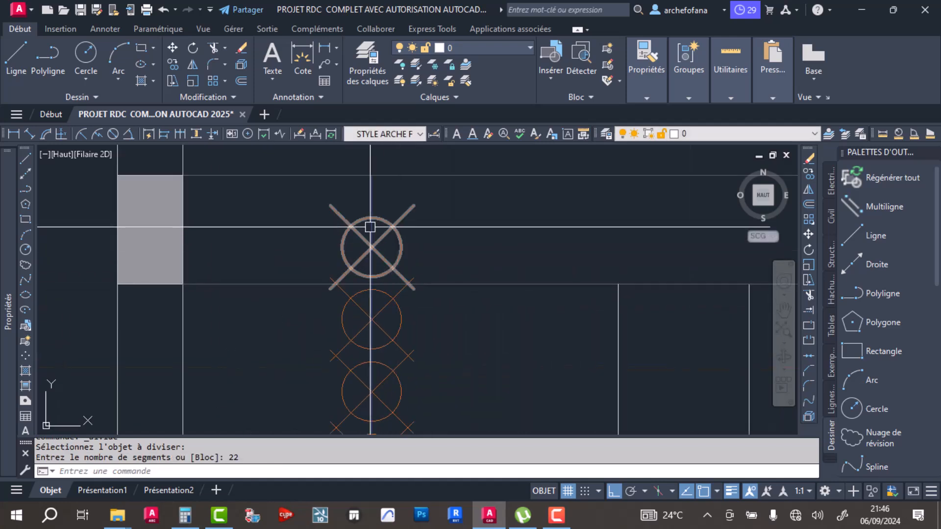
scroll(387, 208, "down", 8)
scroll(362, 205, "up", 8)
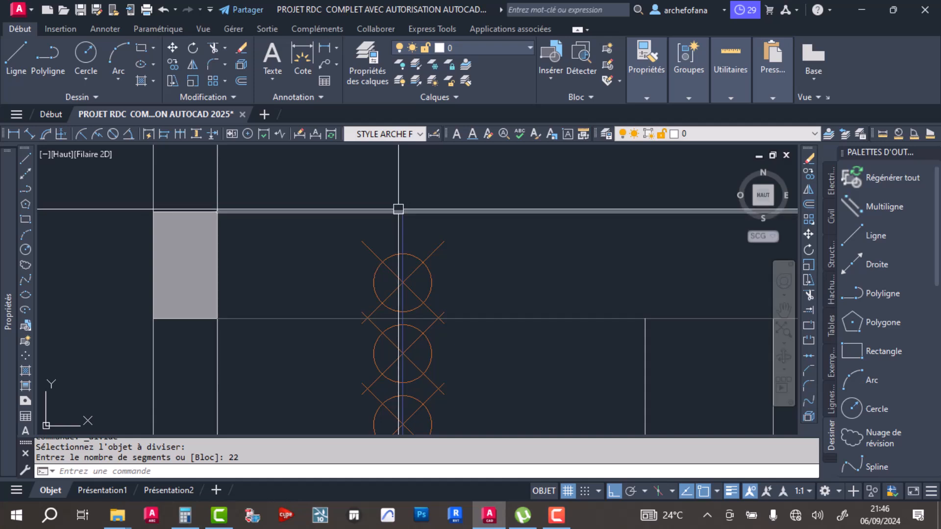
scroll(398, 209, "down", 8)
- Copy all horizontal orange grid lines of the other elevation from their lower-left endpoint to the base of the divided elevation's inner wall face
key("Escape")
key("Escape")
scroll(259, 246, "down", 7)
middle_click_drag(151, 248, 265, 263)
scroll(253, 256, "up", 9)
middle_click_drag(190, 250, 261, 254)
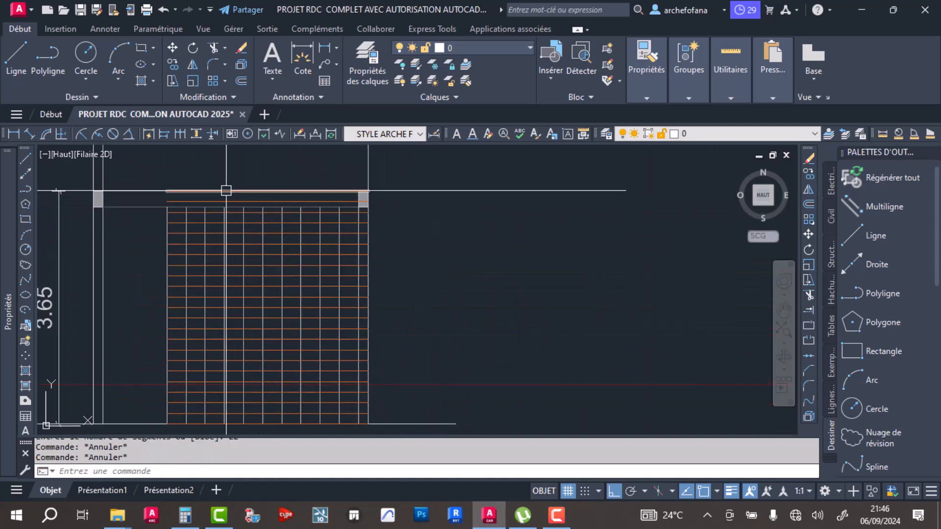
scroll(189, 210, "up", 5)
left_click(172, 198)
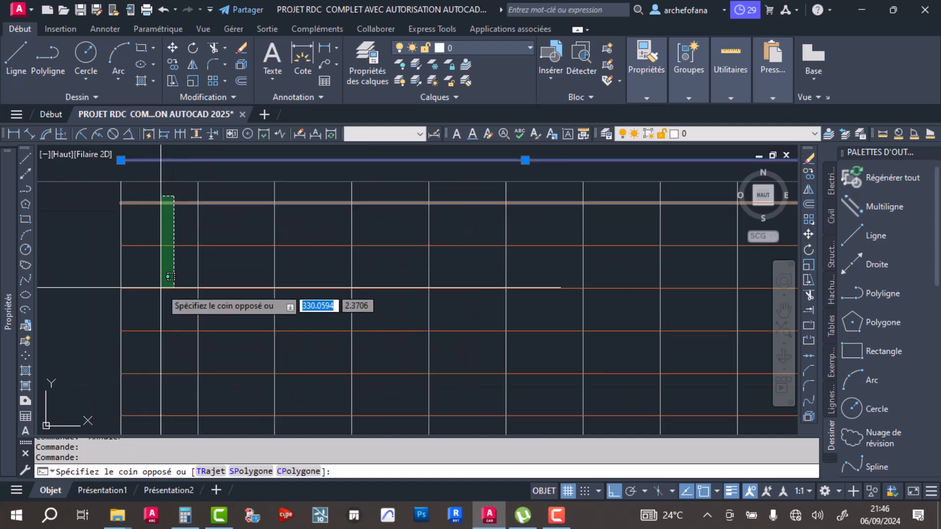
scroll(169, 359, "down", 5)
middle_click_drag(161, 372, 180, 233)
scroll(181, 357, "up", 5)
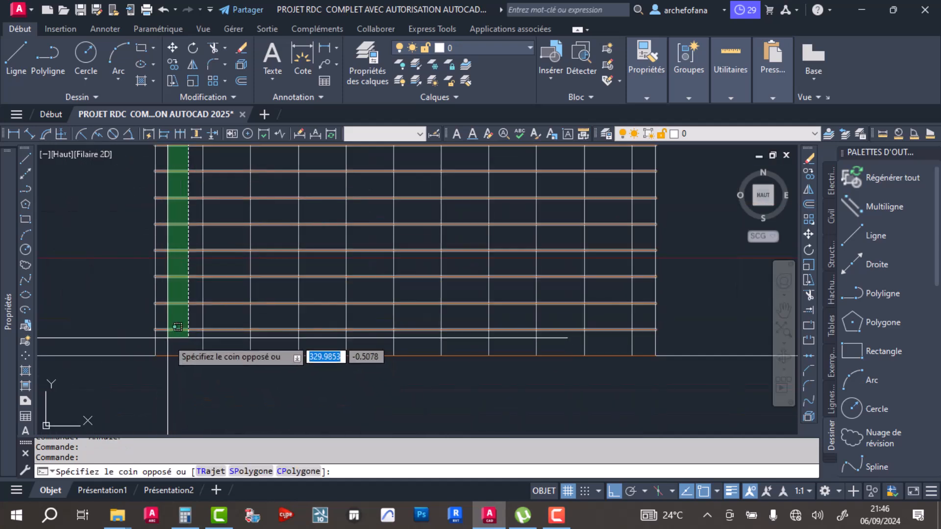
left_click(169, 341)
left_click(182, 355)
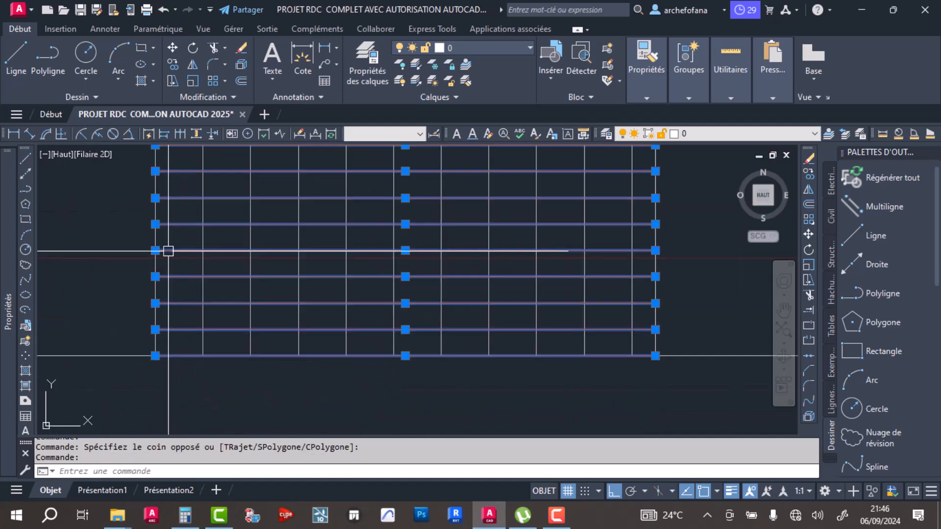
left_click(173, 64)
left_click(155, 356)
scroll(202, 352, "down", 5)
scroll(472, 351, "up", 10)
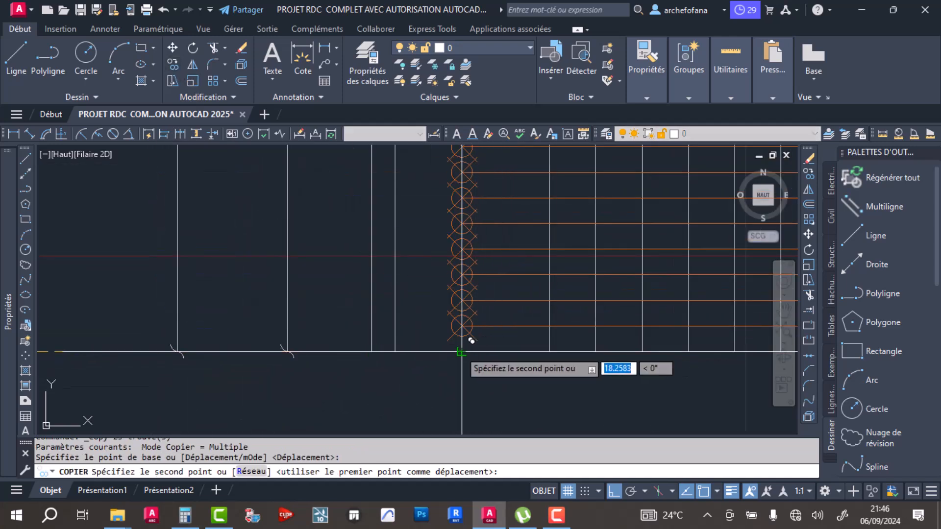
left_click(395, 351)
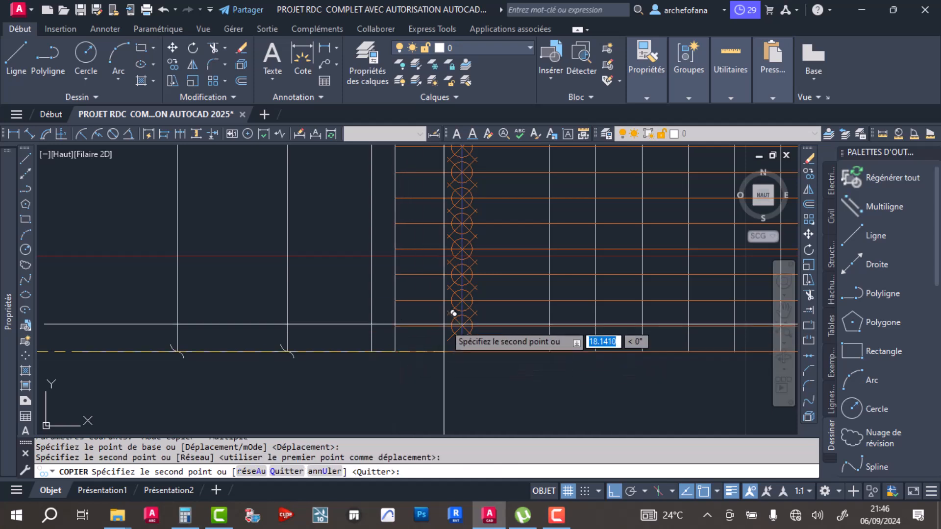
key("Return")
- Examine how the copied horizontal lines align with the division points along the vertical line
scroll(471, 304, "up", 6)
scroll(458, 275, "down", 12)
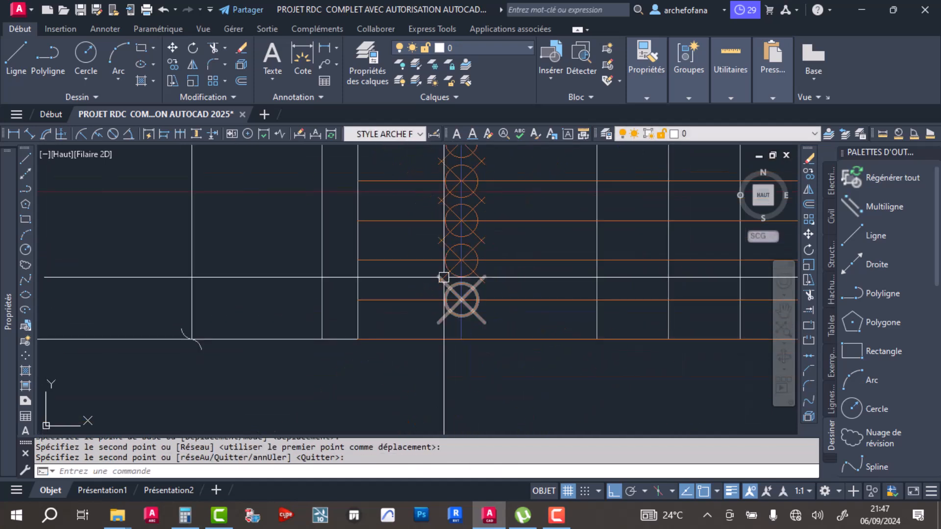
middle_click_drag(454, 258, 418, 359)
scroll(420, 169, "up", 4)
scroll(378, 206, "down", 5)
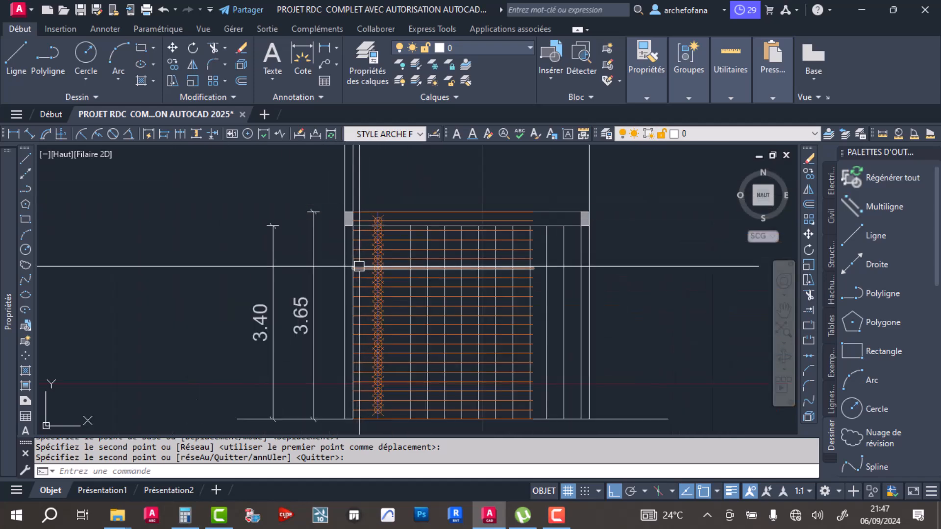
scroll(407, 223, "up", 4)
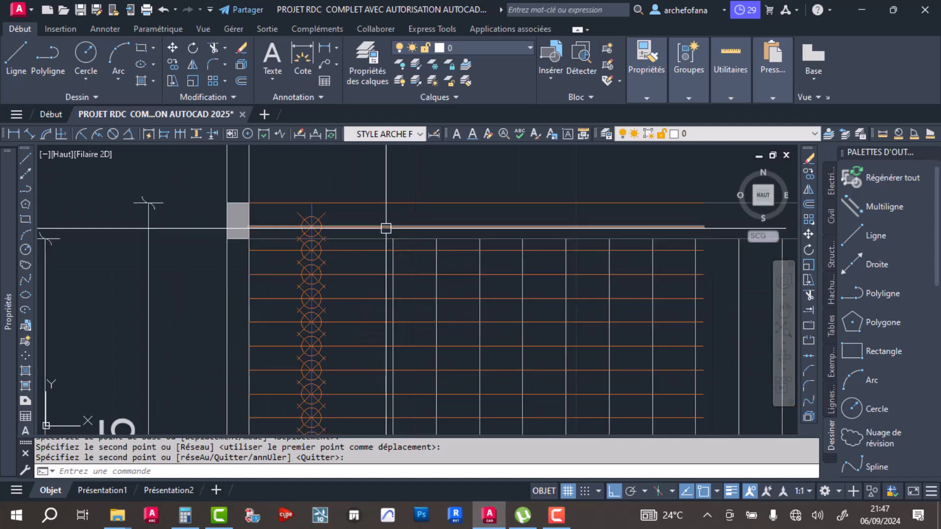
scroll(386, 228, "down", 4)
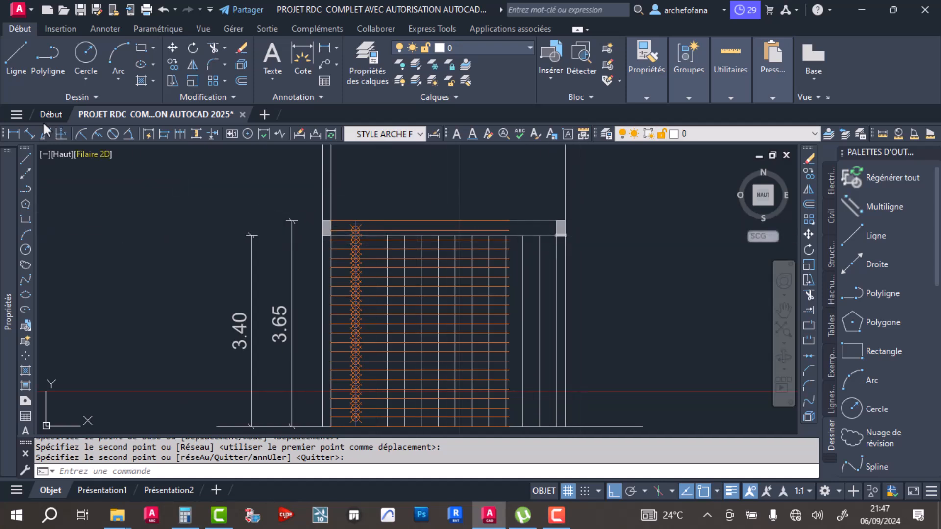
- Set the current object colour to index green and cancel the pending polyline
left_click(46, 55)
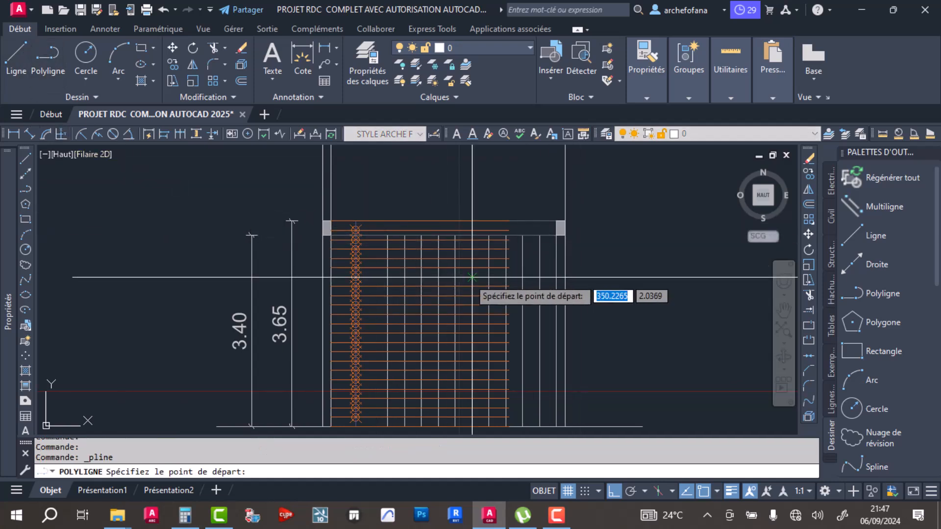
left_click(654, 75)
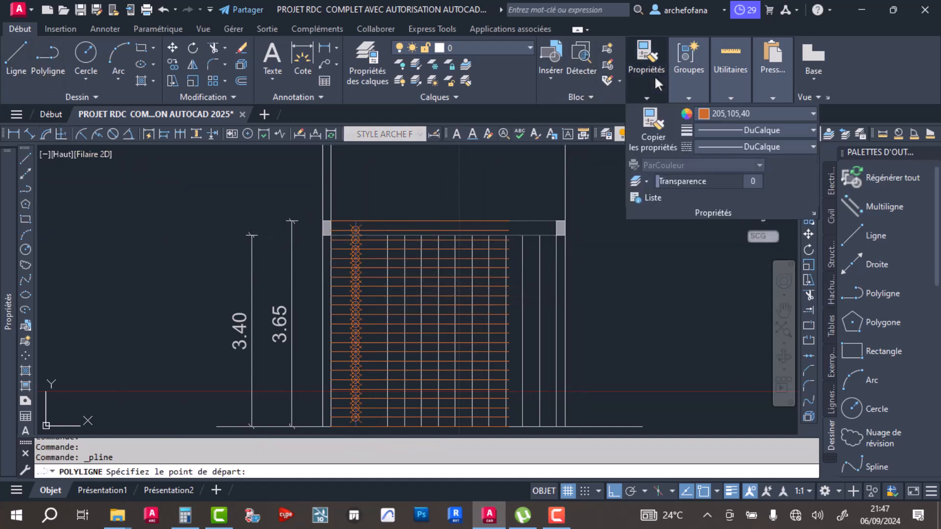
left_click(727, 115)
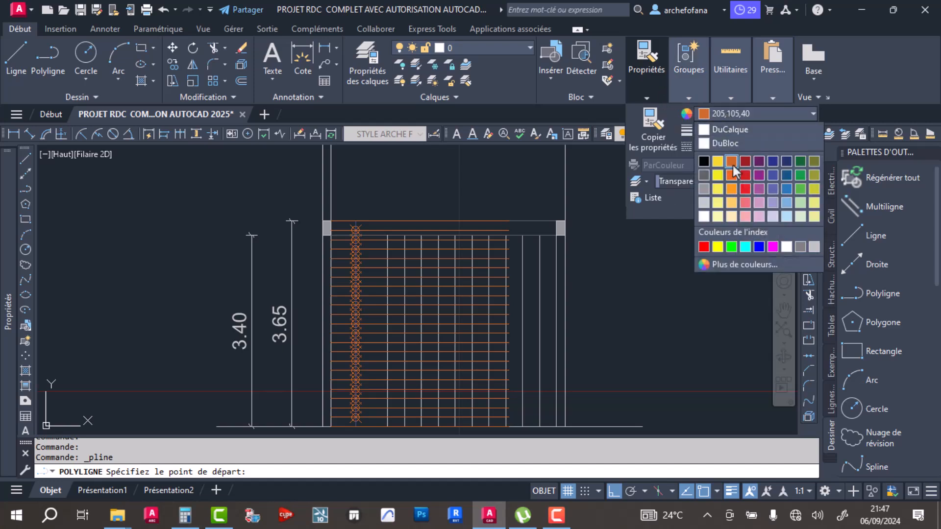
left_click(733, 244)
middle_click_drag(412, 342, 440, 256)
middle_click_drag(603, 329, 496, 385)
scroll(475, 274, "down", 2)
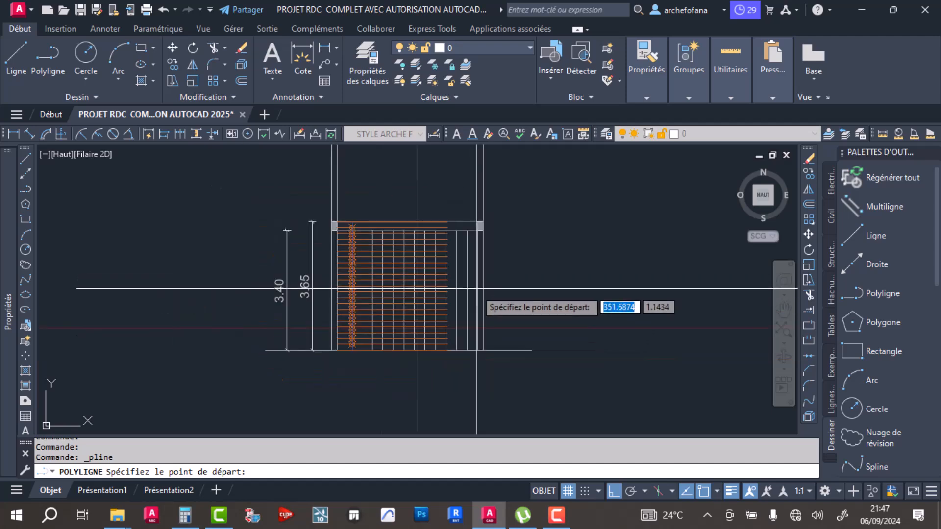
middle_click_drag(441, 311, 422, 278)
key("Escape")
key("Escape")
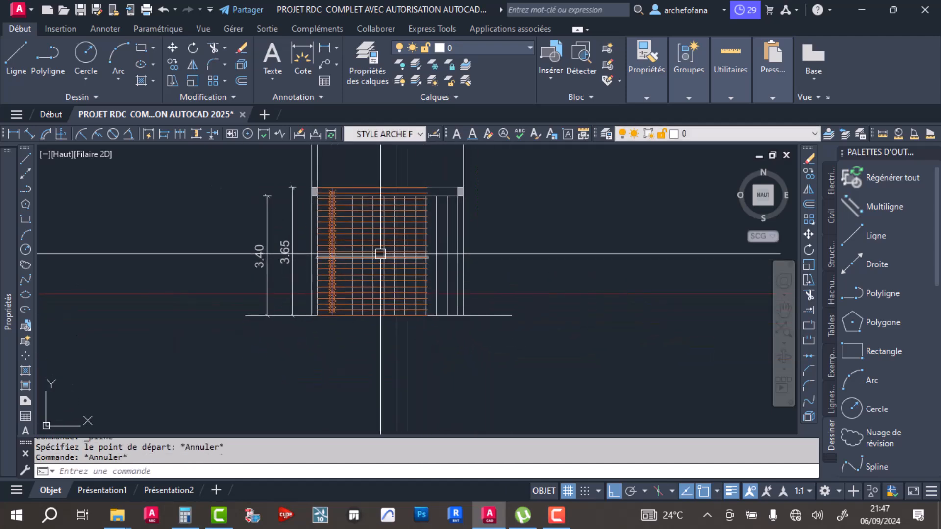
- Compare the two elevations and examine the stair grid of the one without division points
middle_click_drag(380, 252, 554, 310)
scroll(550, 307, "down", 3)
scroll(520, 308, "up", 5)
scroll(461, 329, "down", 2)
scroll(553, 275, "down", 4)
middle_click_drag(668, 256, 473, 302)
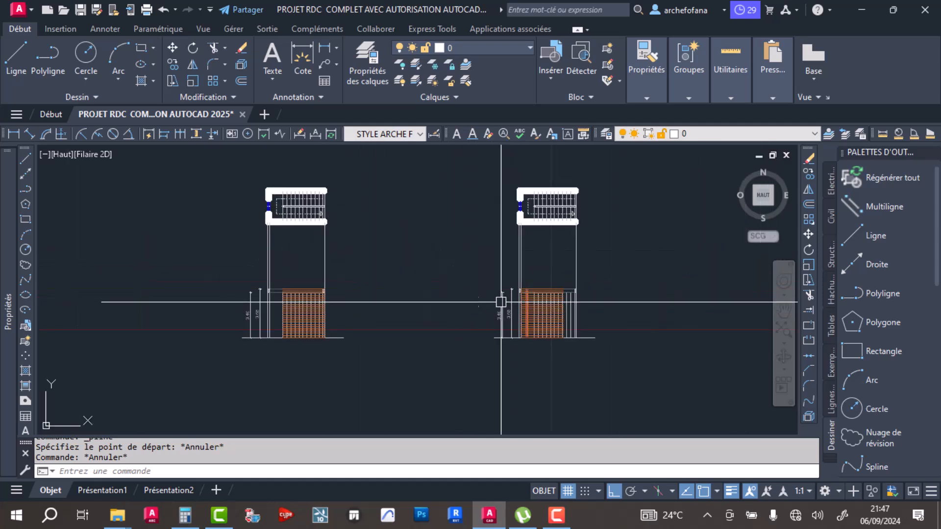
middle_click_drag(547, 347, 677, 280)
scroll(440, 240, "up", 8)
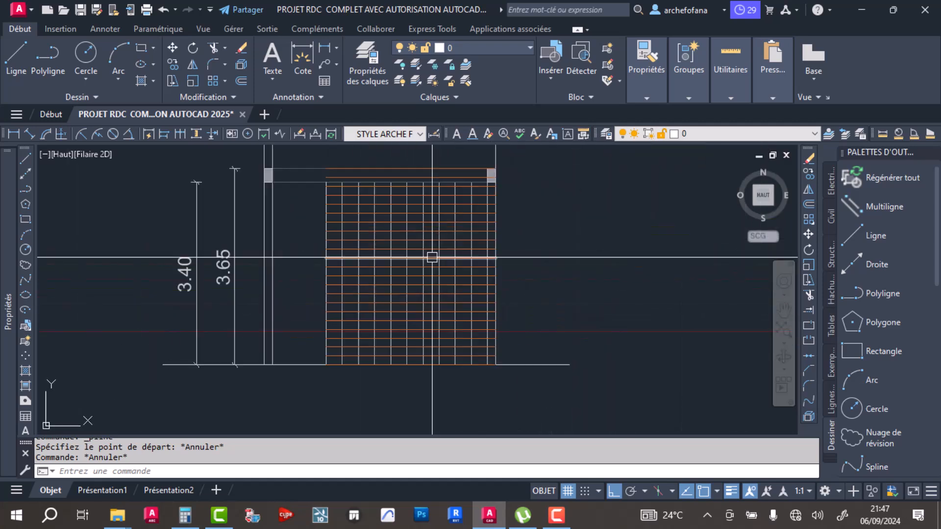
- Start a green polyline at the grid's base below the right beam's inner face and trace the lower flight's first risers and treads
left_click(55, 57)
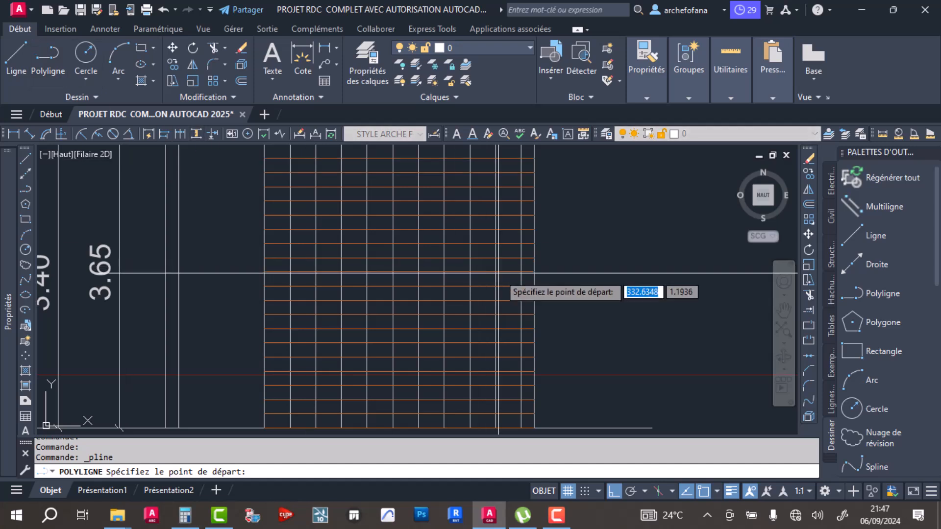
scroll(500, 308, "down", 2)
scroll(480, 294, "up", 2)
scroll(485, 291, "down", 2)
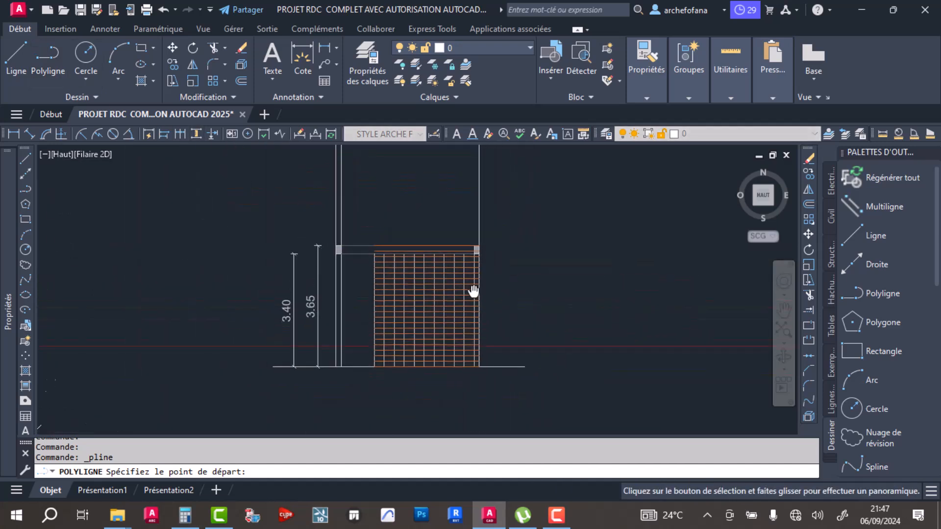
scroll(482, 239, "up", 5)
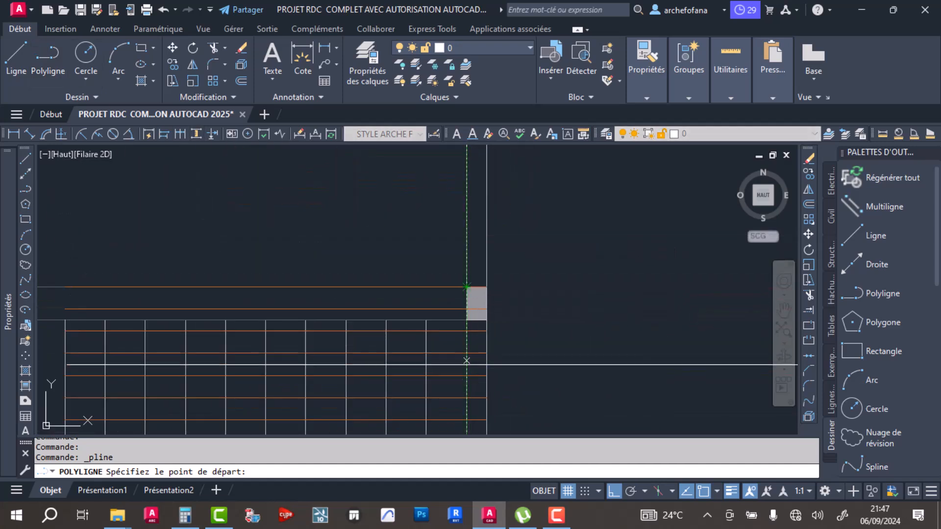
middle_click_drag(465, 353, 452, 195)
mouse_move(452, 314)
middle_mouse_down()
mouse_move(437, 176)
mouse_move(450, 219)
middle_mouse_up()
scroll(458, 294, "down", 4)
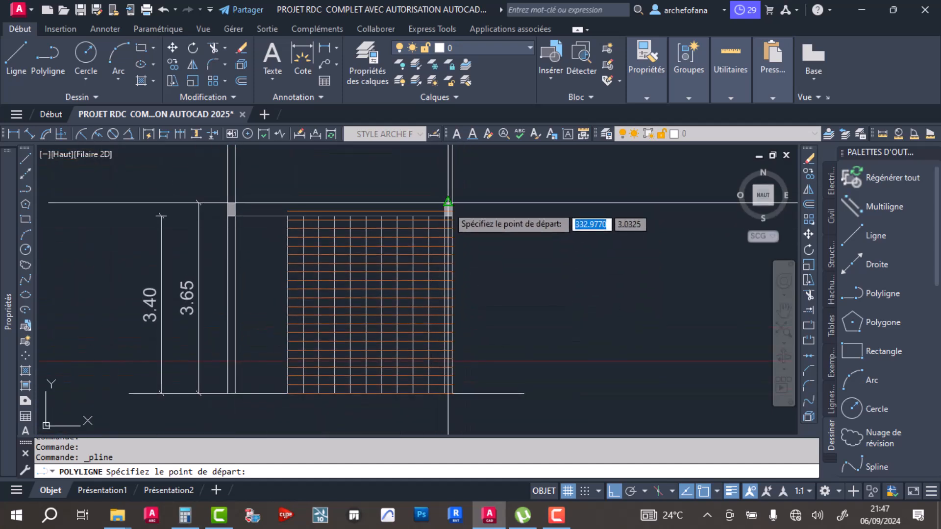
scroll(453, 399, "up", 5)
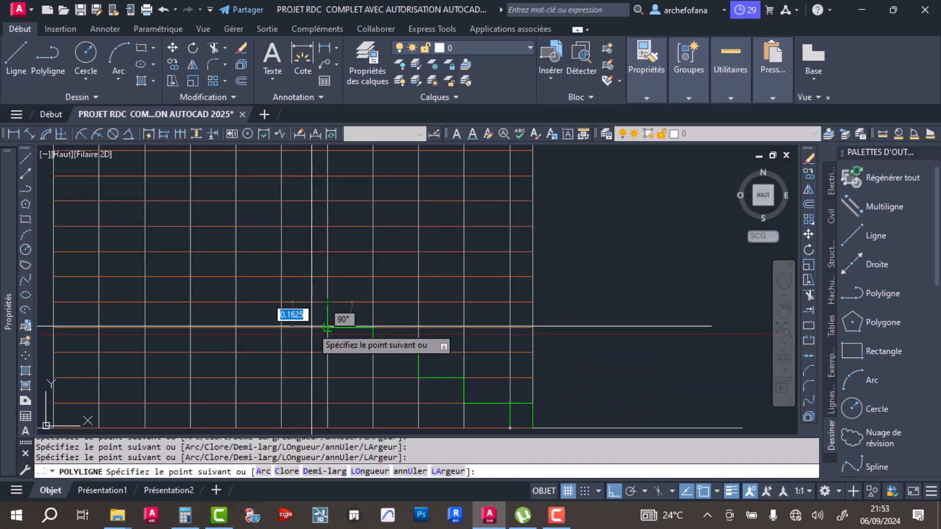
left_click(327, 302)
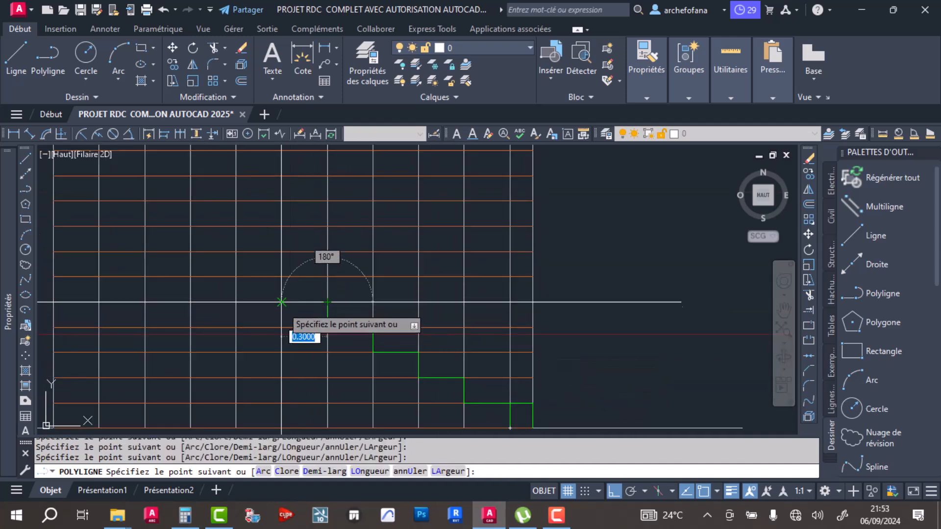
middle_click_drag(238, 278, 369, 298)
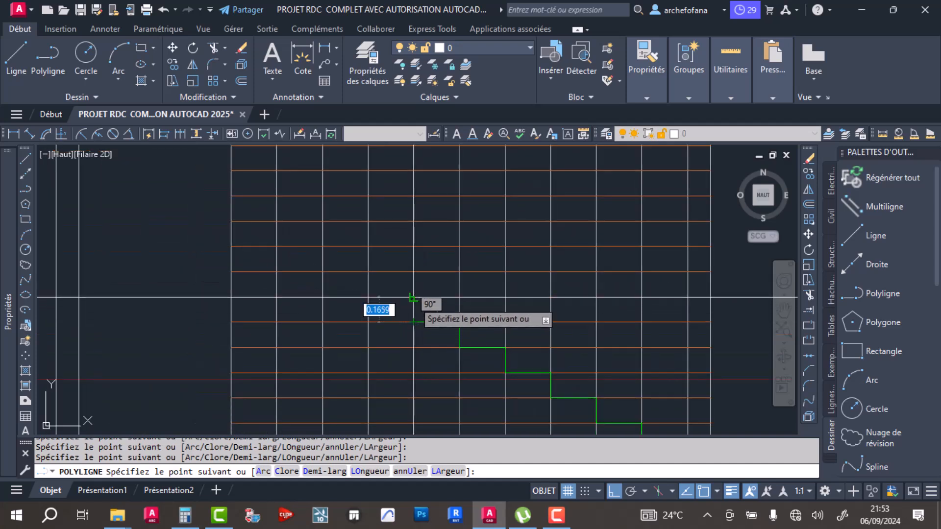
- Trace the lower flight's remaining risers and treads to the grid's left edge and end the polyline after one final riser
left_click(368, 272)
left_click(321, 272)
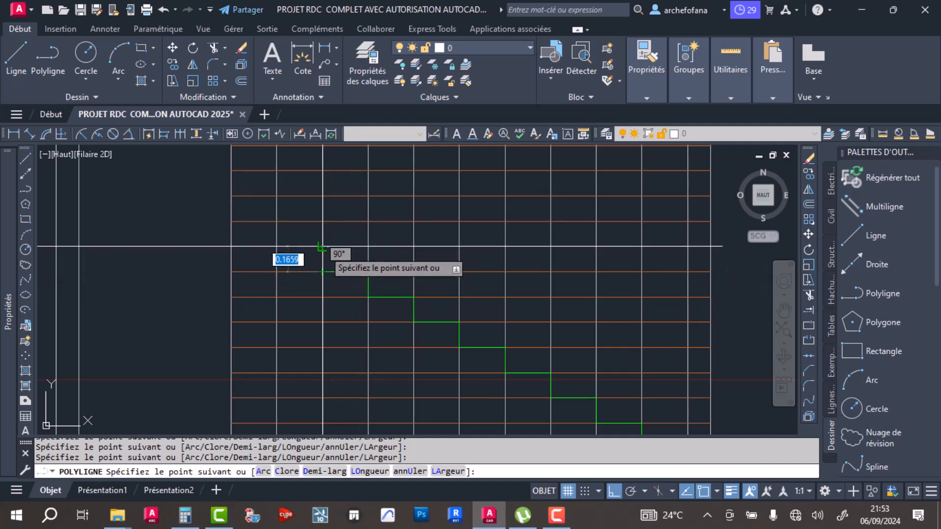
left_click(322, 244)
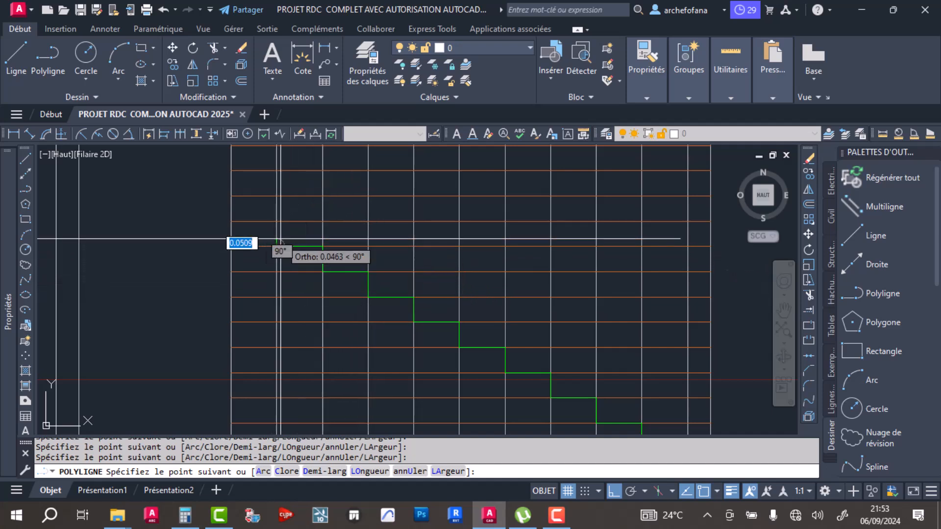
left_click(276, 223)
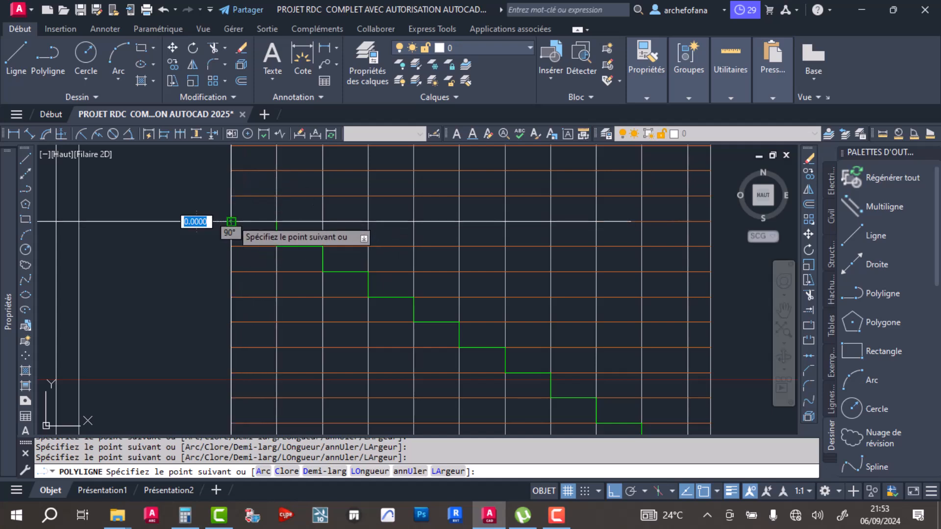
left_click(231, 221)
left_click(232, 195)
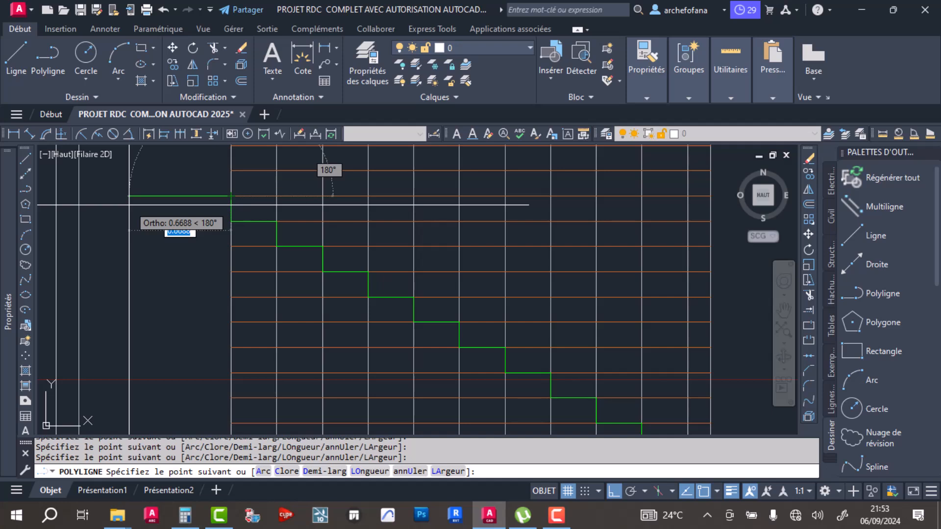
key("Return")
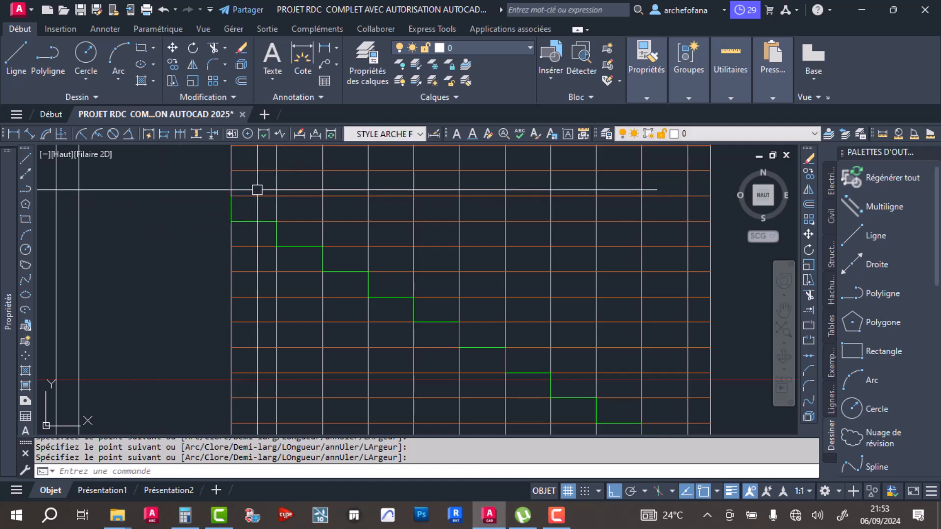
- Try to mirror the lower flight about a horizontal axis through the midpoint of its last riser, keeping the source polyline
middle_click_drag(270, 240, 262, 350)
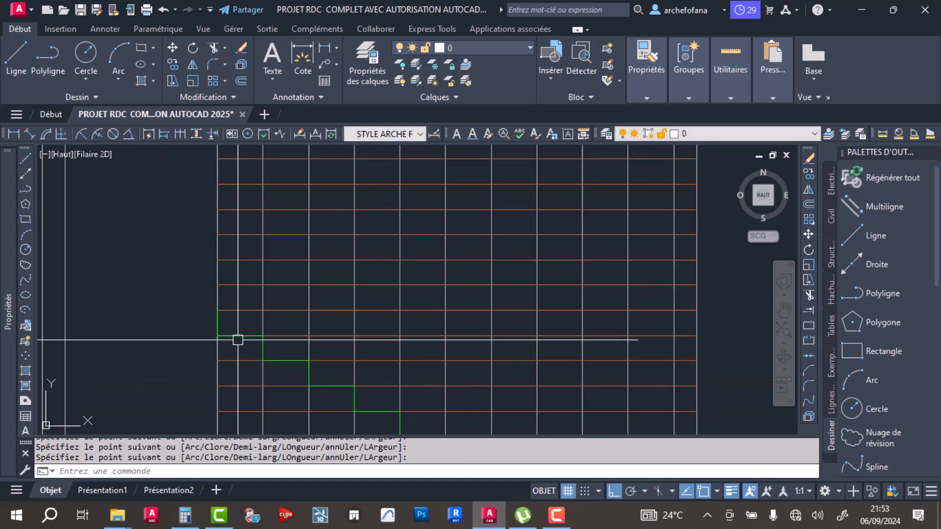
left_click(240, 337)
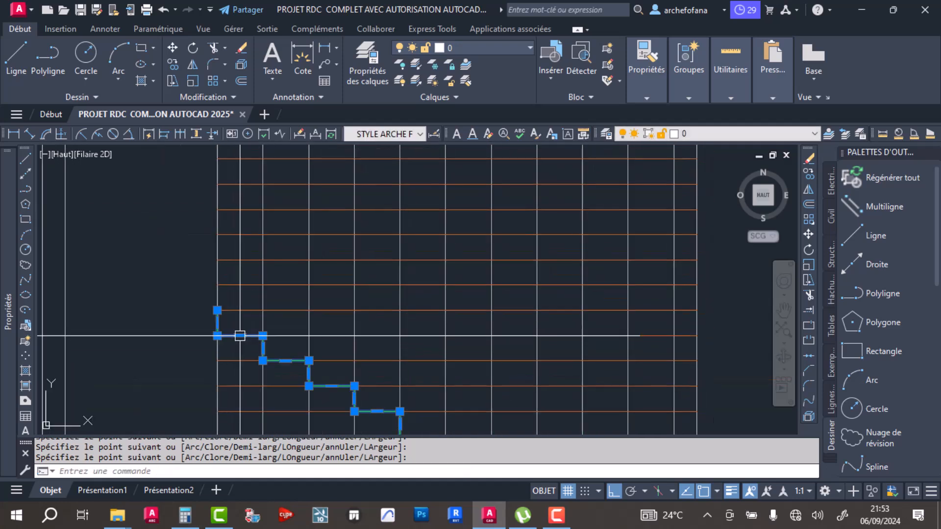
left_click(194, 64)
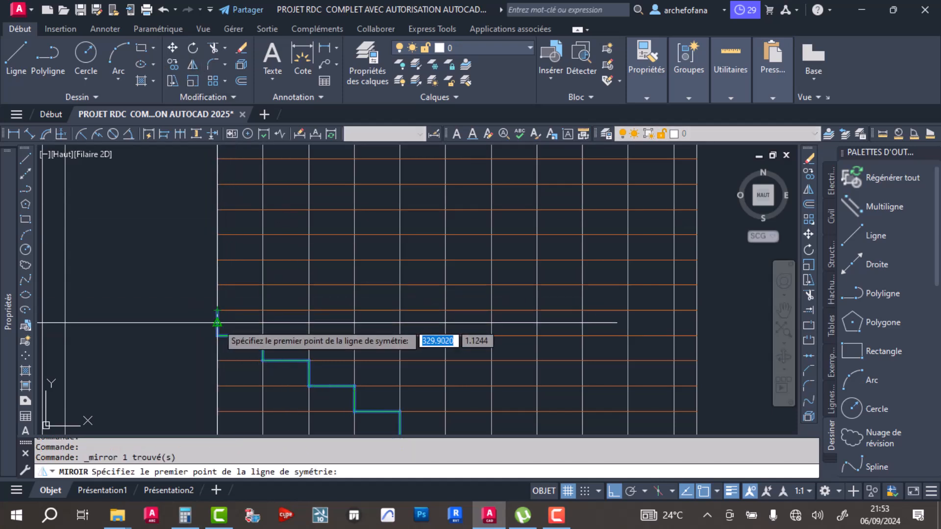
left_click(217, 323)
left_click(239, 321)
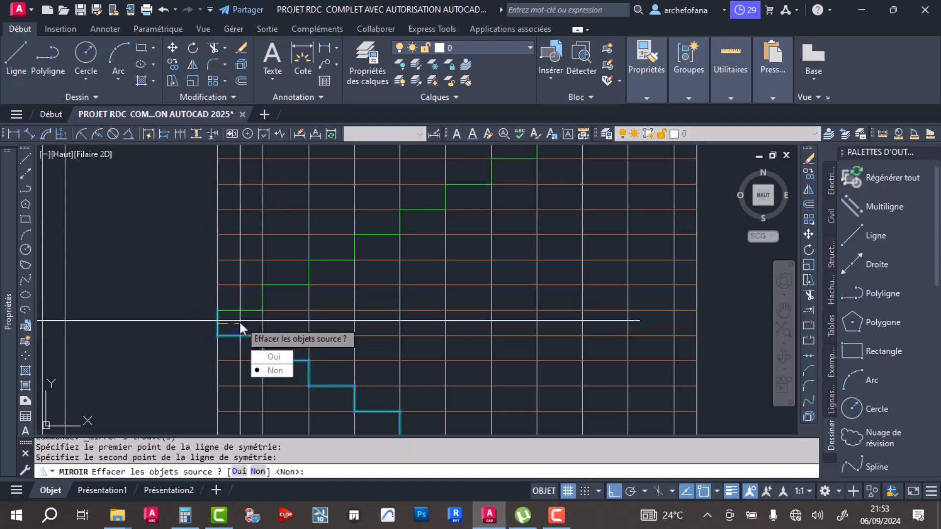
left_click(274, 370)
scroll(251, 274, "down", 5)
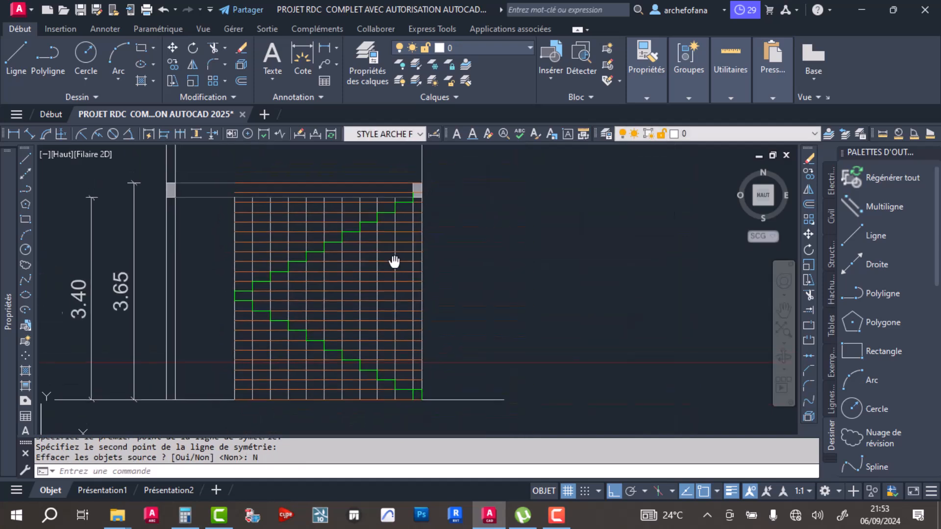
- Start a new polyline at the lower flight's upper end and trace the first three treads of the upper flight with their risers
left_click(335, 286)
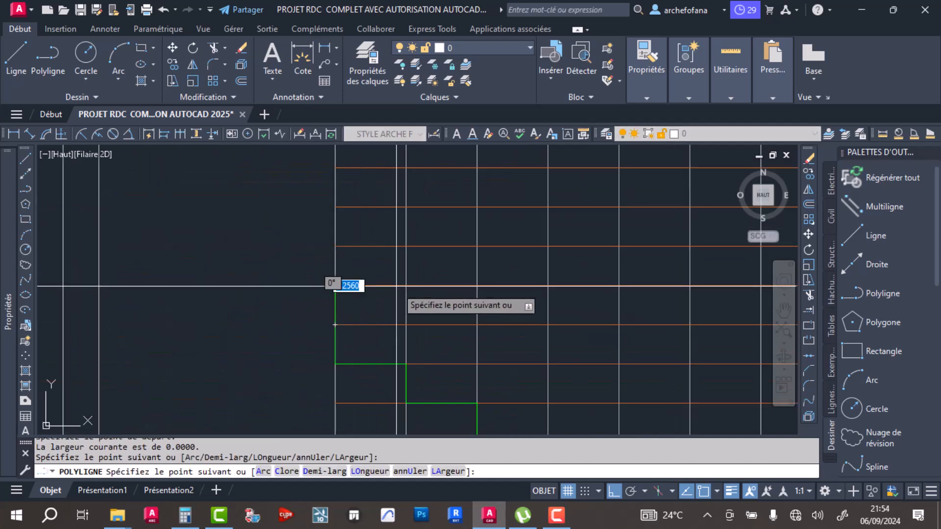
left_click(406, 286)
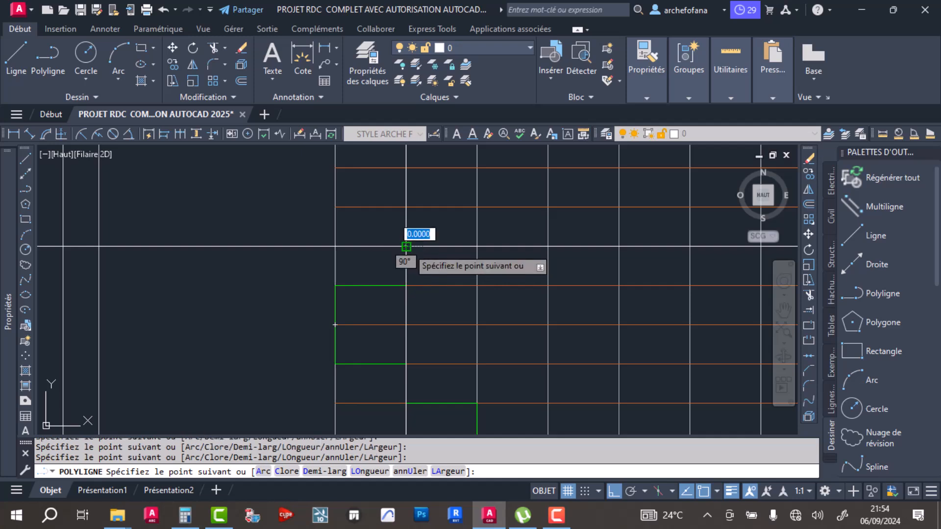
left_click(405, 246)
middle_click_drag(406, 246, 301, 310)
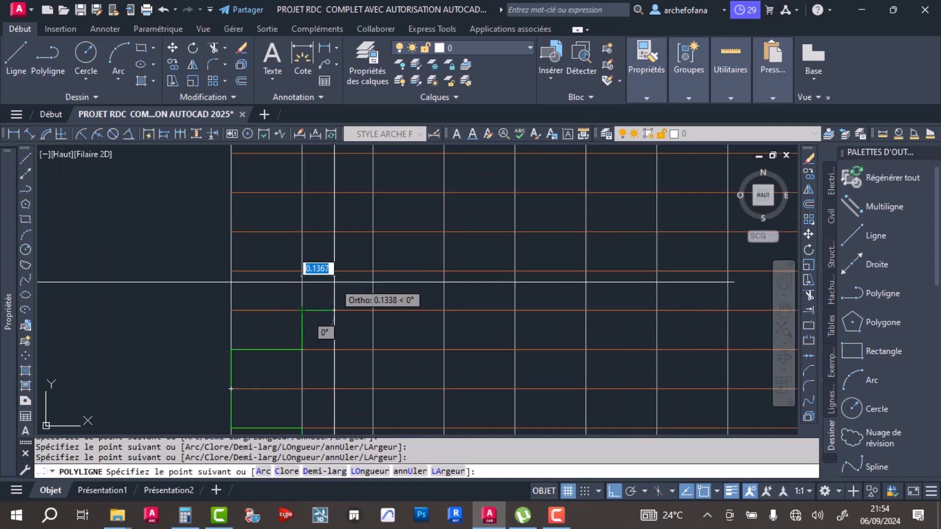
left_click(373, 310)
left_click(373, 271)
left_click(444, 271)
left_click(444, 232)
- Continue the upper flight's polyline along the grid through the fourth, fifth and sixth treads and their risers
middle_click_drag(485, 239, 324, 329)
left_click(354, 322)
left_click(354, 283)
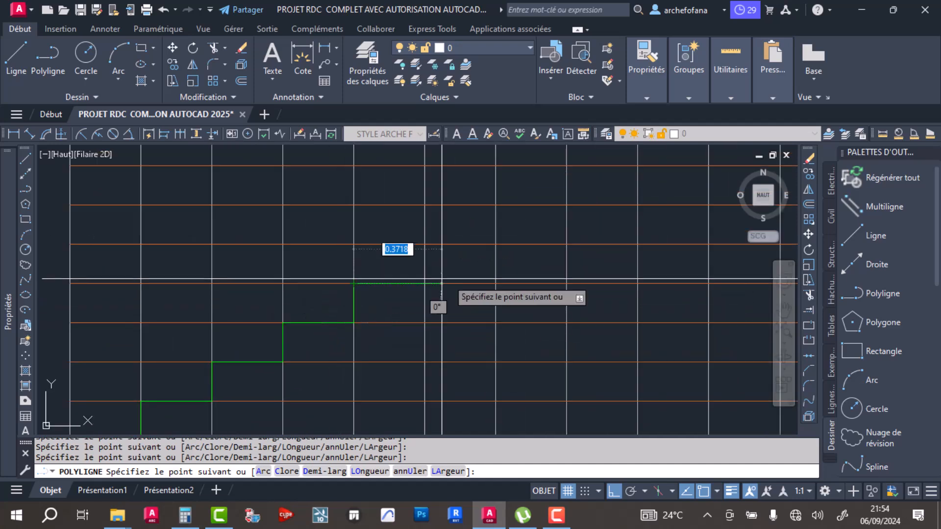
left_click(424, 283)
left_click(425, 244)
left_click(495, 244)
mouse_move(494, 243)
middle_mouse_down()
mouse_move(420, 374)
mouse_move(422, 337)
middle_mouse_up()
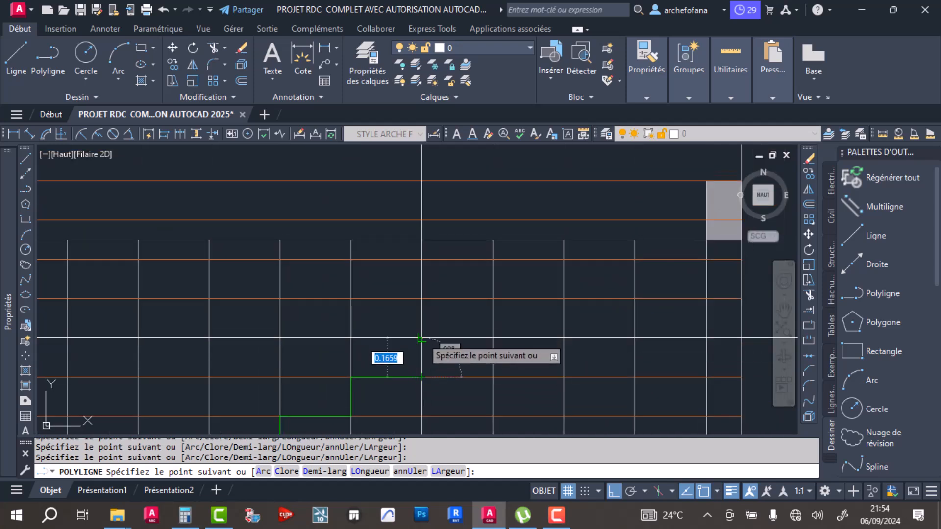
- Trace the upper flight's last four treads and risers to the right beam's top, and end with a horizontal segment past the wall
left_click(492, 337)
left_click(493, 298)
left_click(563, 298)
left_click(563, 259)
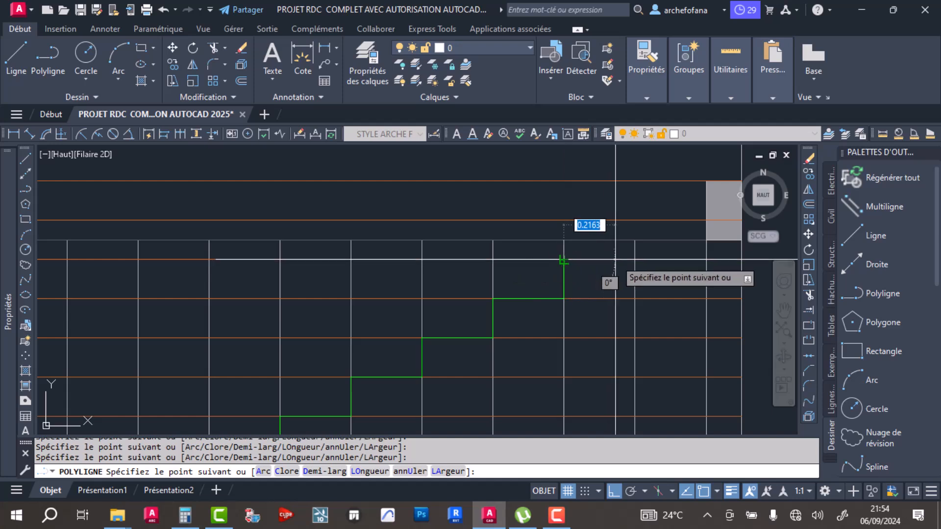
left_click(634, 259)
left_click(635, 220)
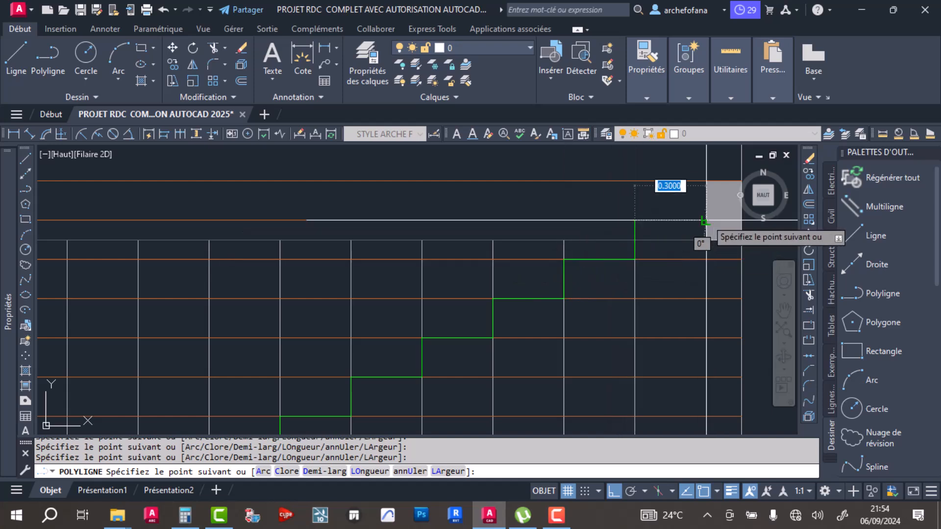
left_click(705, 220)
left_click(705, 181)
scroll(178, 319, "down", 3)
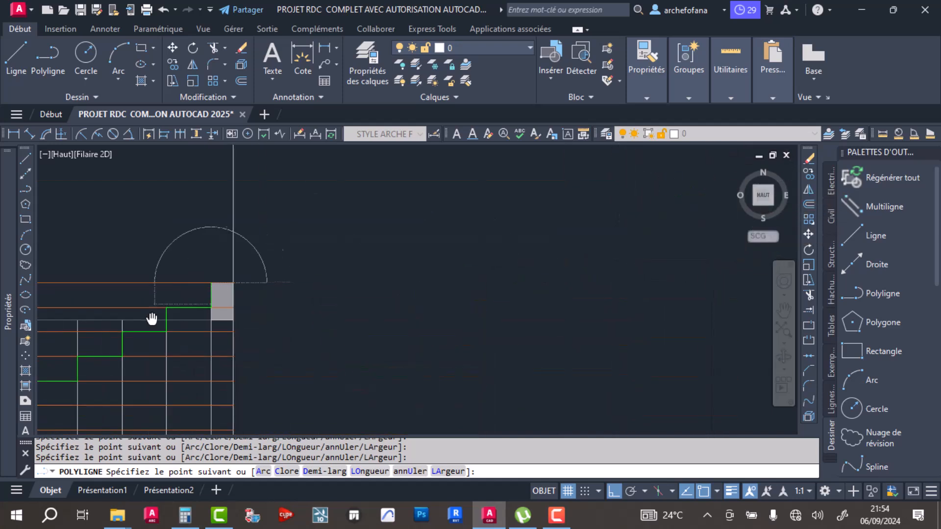
key("Escape")
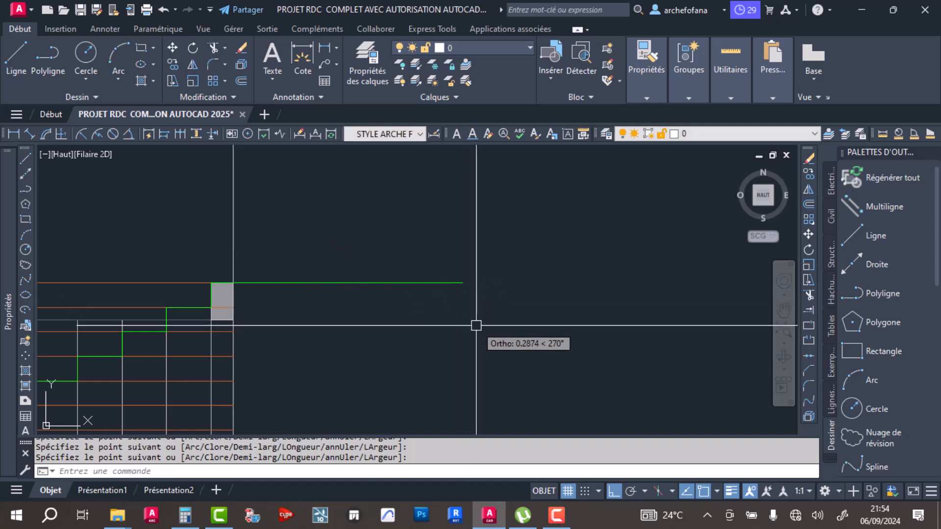
- Delete the stray green segment at the base of the right wall, beside the lower flight's first riser
scroll(319, 308, "down", 4)
middle_click_drag(311, 338, 404, 299)
mouse_move(281, 345)
middle_mouse_down()
mouse_move(280, 265)
mouse_move(298, 267)
middle_mouse_up()
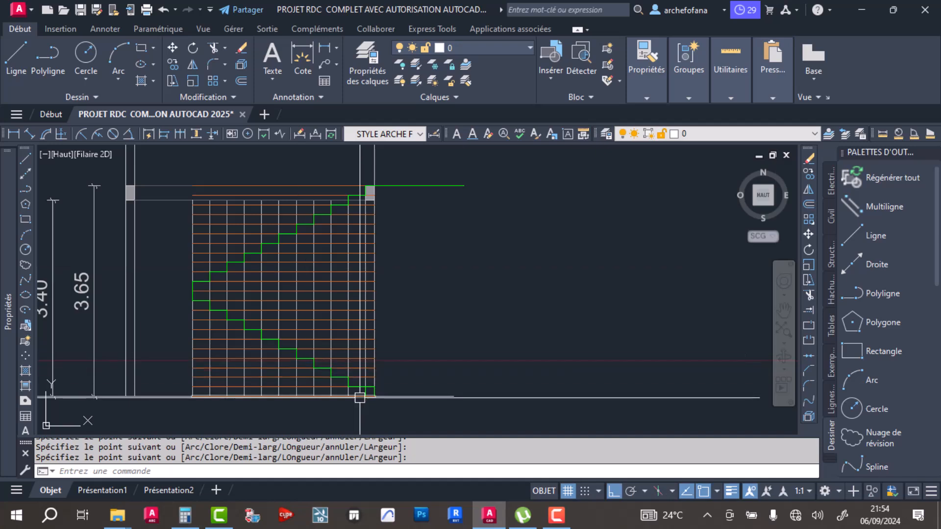
left_click(375, 391)
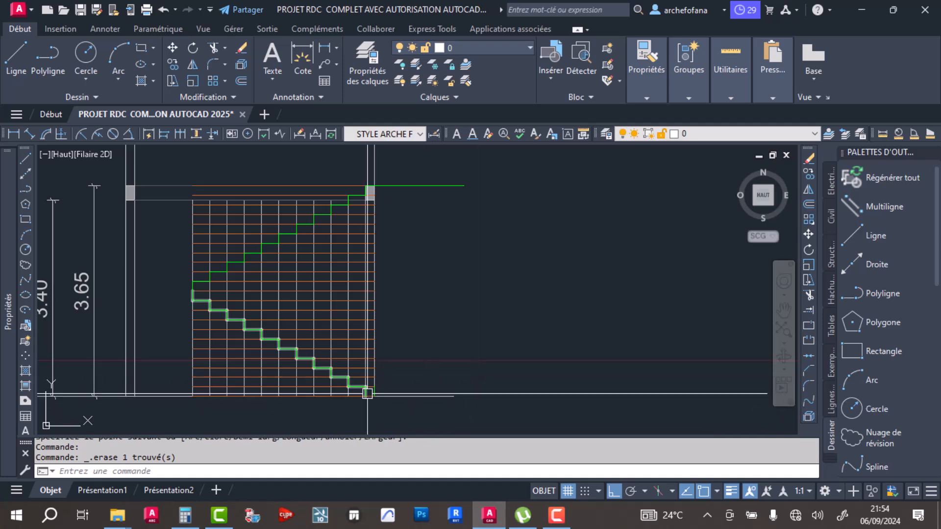
- Draw a horizontal landing line from the junction of the two flights to the left wall's inner face
middle_click_drag(186, 300, 362, 315)
left_click(13, 60)
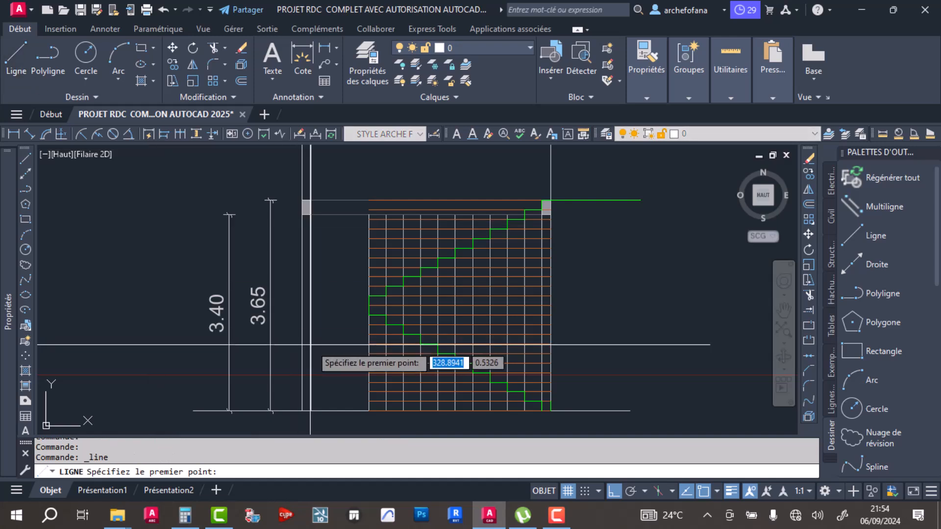
scroll(343, 299, "up", 6)
left_click(431, 320)
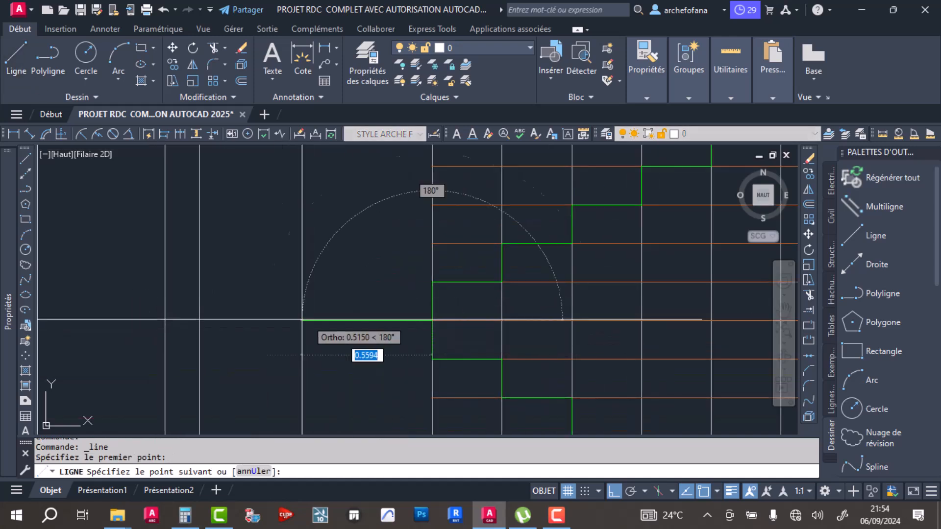
left_click(199, 320)
key("Return")
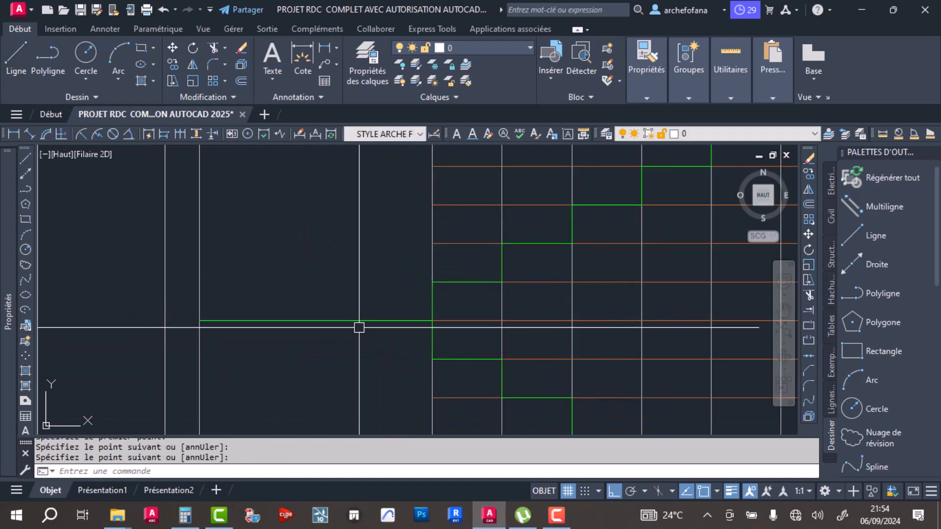
- Offset the landing line downward by 0.12 to form the landing slab's underside
left_click(240, 80)
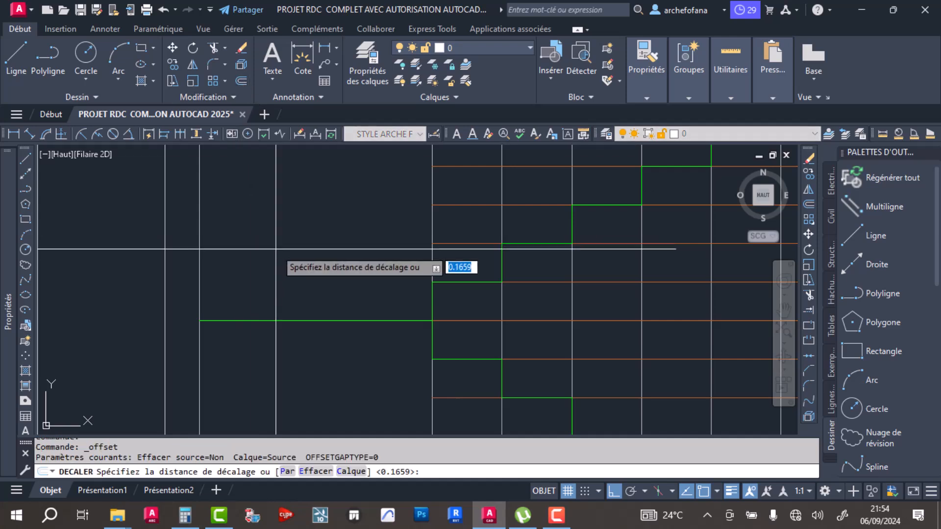
type(".12")
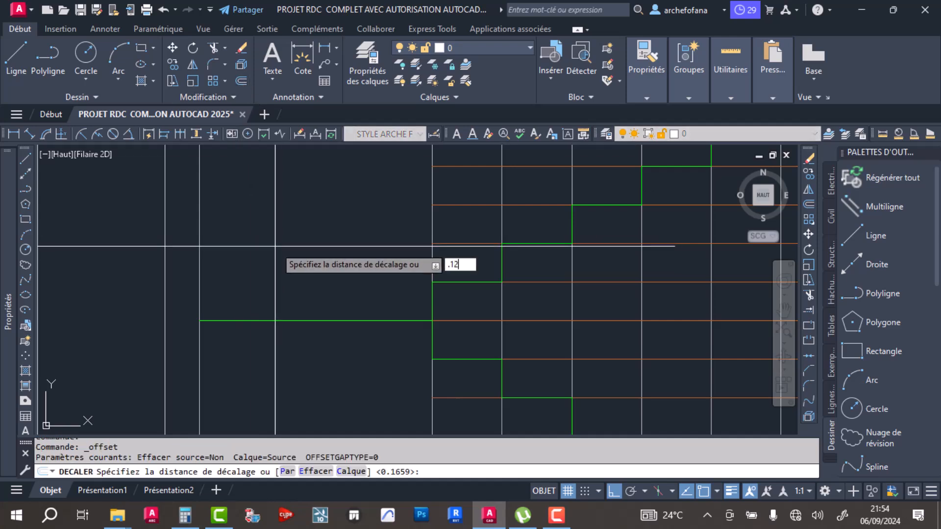
left_click(364, 324)
left_click(357, 370)
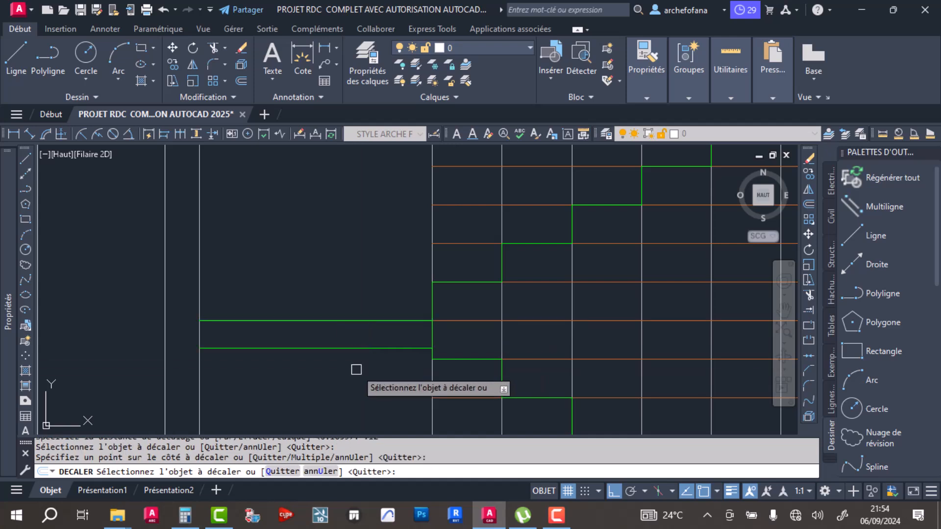
key("Return")
middle_click_drag(382, 359, 284, 315)
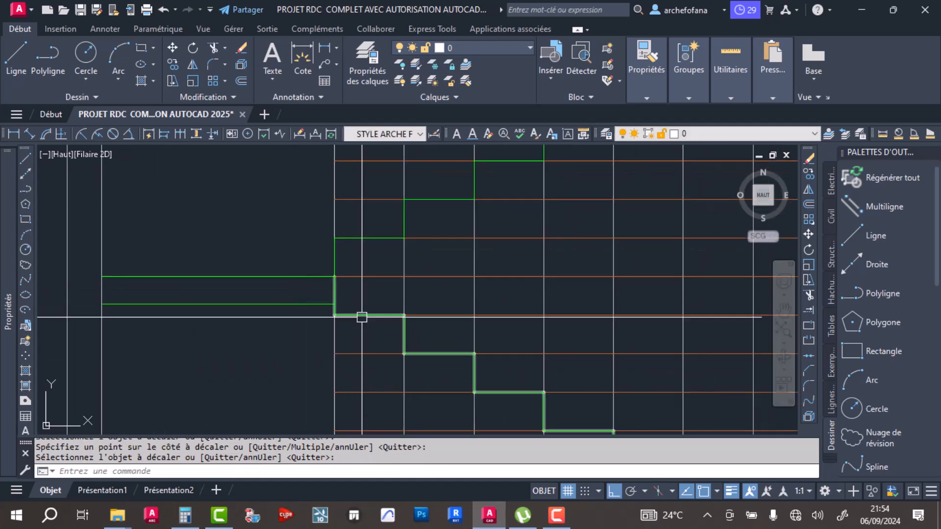
scroll(364, 316, "down", 5)
scroll(381, 199, "up", 4)
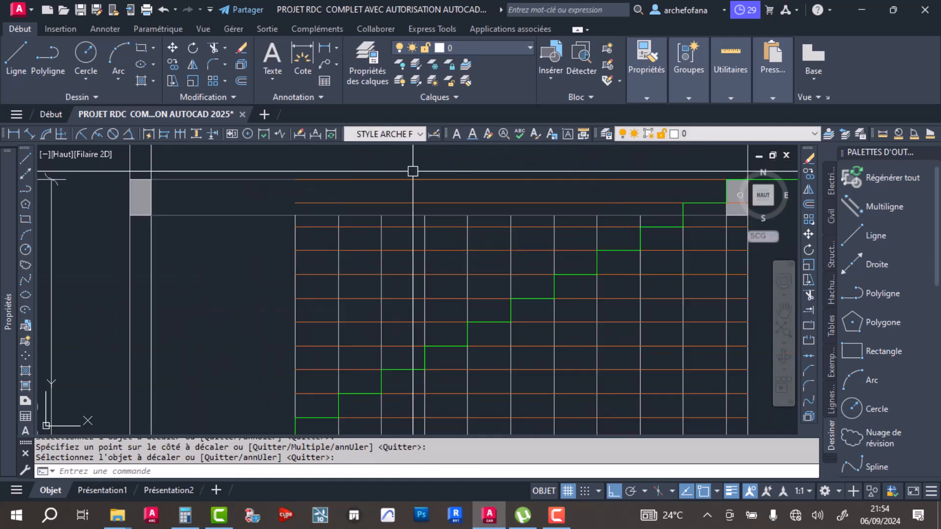
- Delete all the orange horizontal riser grid lines crossing the staircase elevation
key("Return")
left_click(375, 178)
left_click(346, 203)
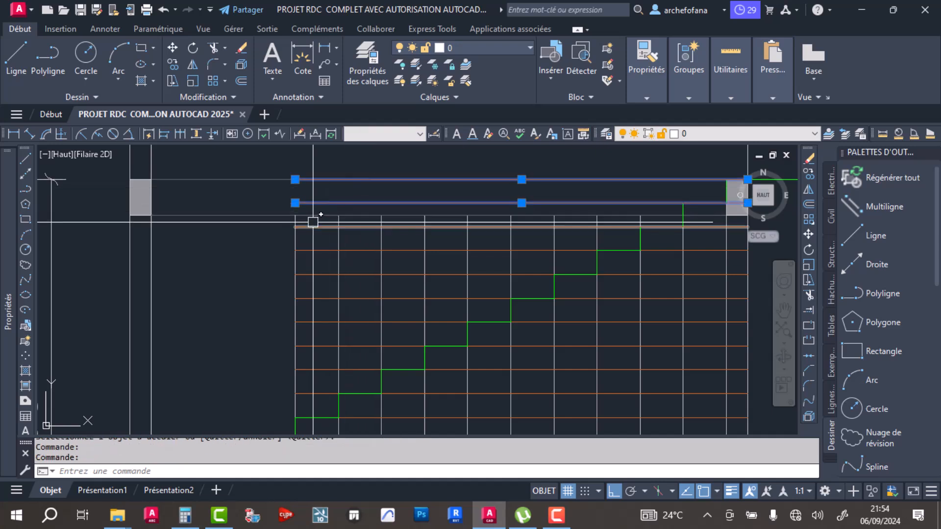
left_click(323, 238)
left_click(312, 403)
middle_click_drag(334, 398, 303, 288)
left_click(332, 294)
left_click(333, 363)
left_click(375, 379)
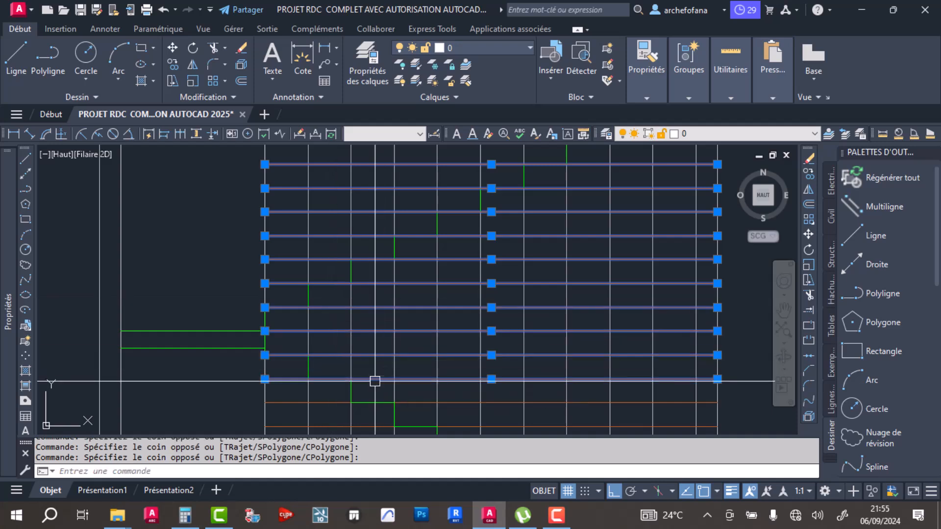
left_click(293, 364)
middle_click_drag(290, 386, 273, 262)
middle_click_drag(269, 417, 261, 334)
left_click(258, 352)
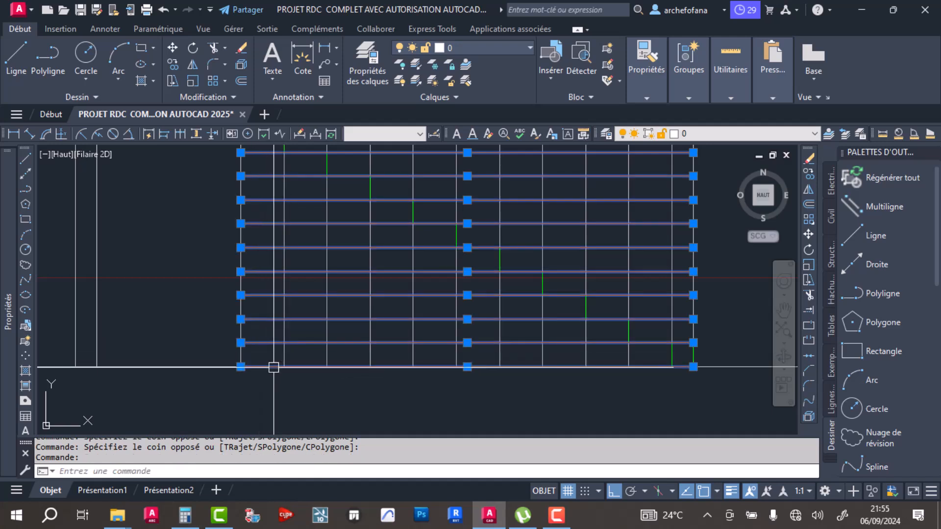
key("Delete")
scroll(344, 262, "down", 3)
middle_click_drag(431, 318, 408, 308)
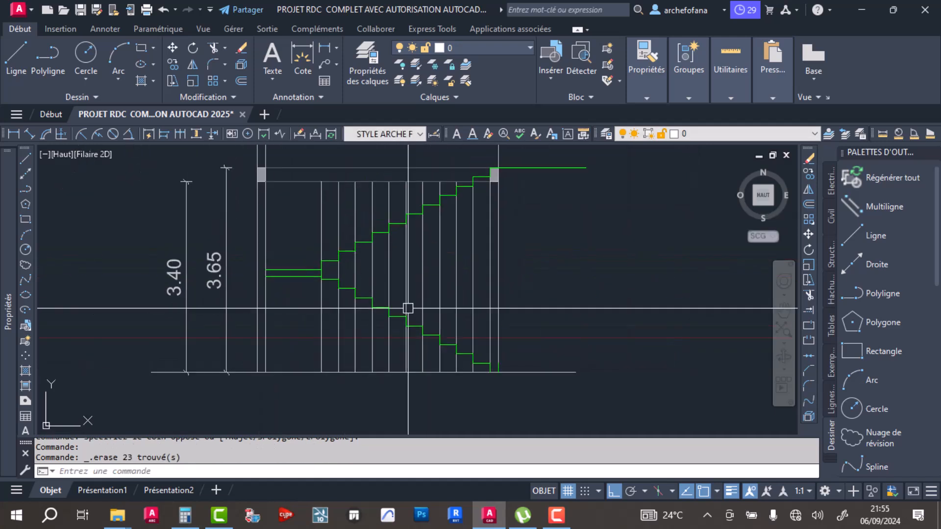
- Delete the vertical tread grid lines between the walls, leaving the green lower flight polyline out of the selection
scroll(462, 363, "up", 6)
left_click(523, 380)
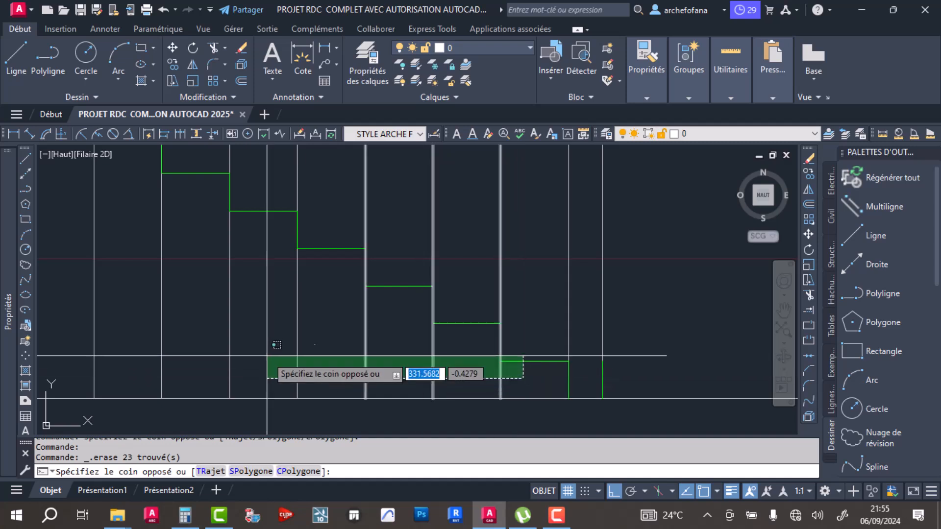
scroll(236, 349, "down", 4)
left_click(89, 346)
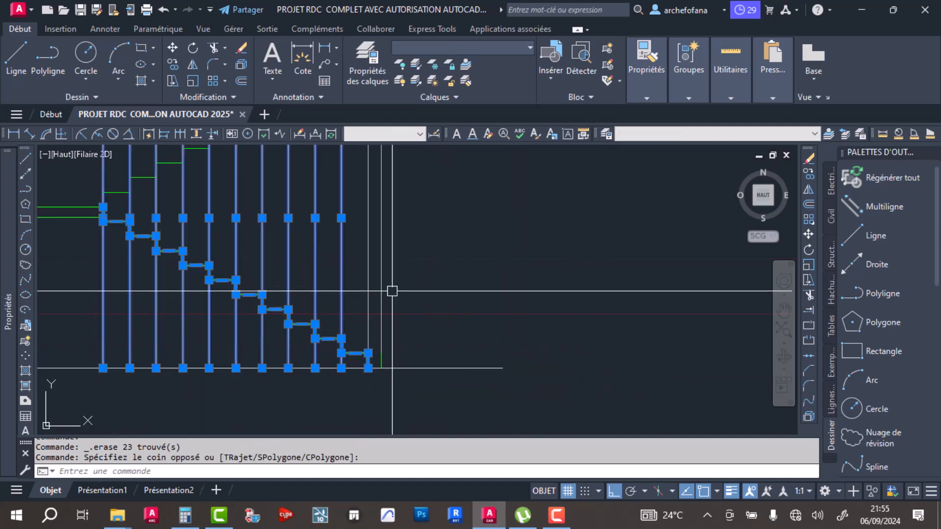
scroll(161, 277, "up", 4)
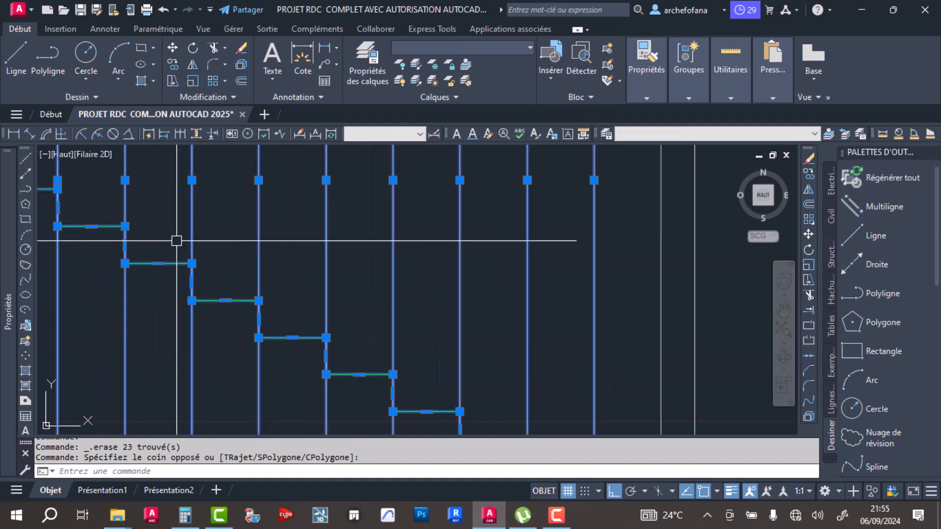
left_click(173, 243, "shift")
left_click(158, 308, "shift")
scroll(395, 256, "down", 5)
key("Delete")
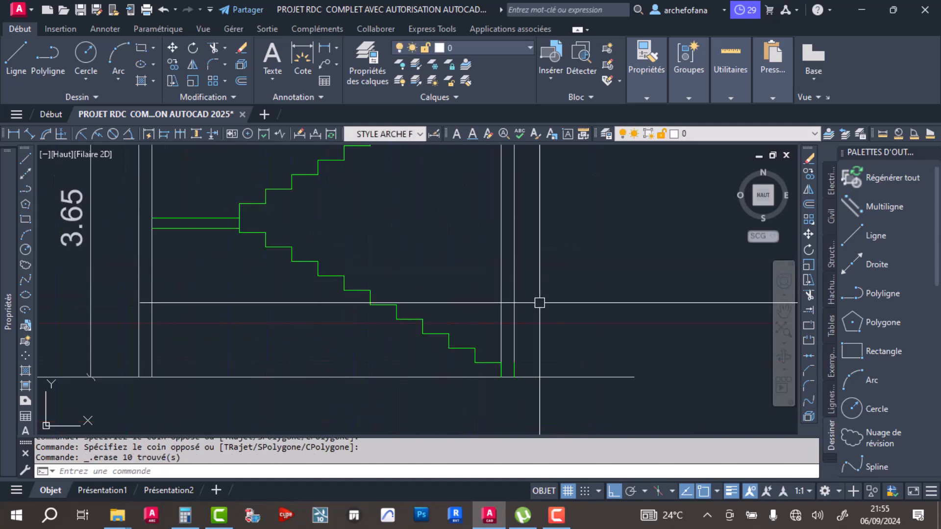
- Draw a diagonal line under the lower flight, from its top inner corner to the foot of the second riser
middle_click_drag(526, 277, 555, 347)
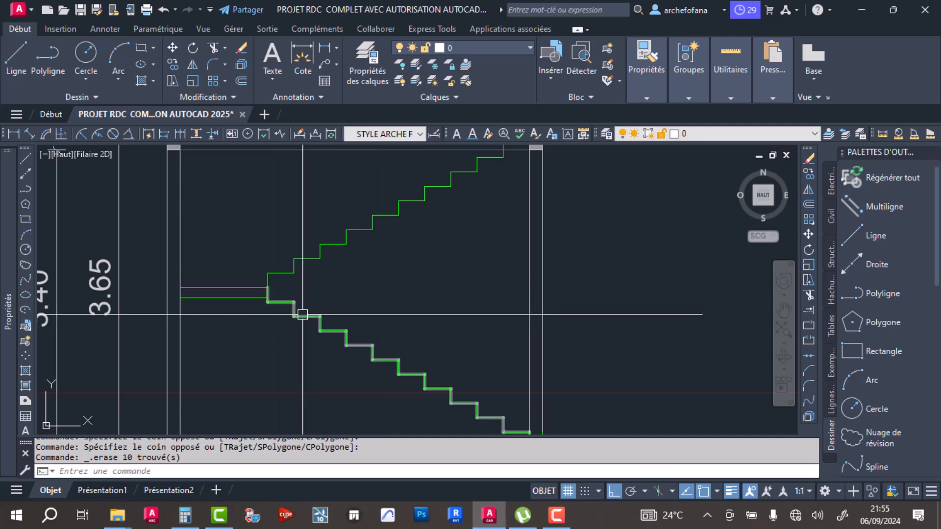
left_click(5, 64)
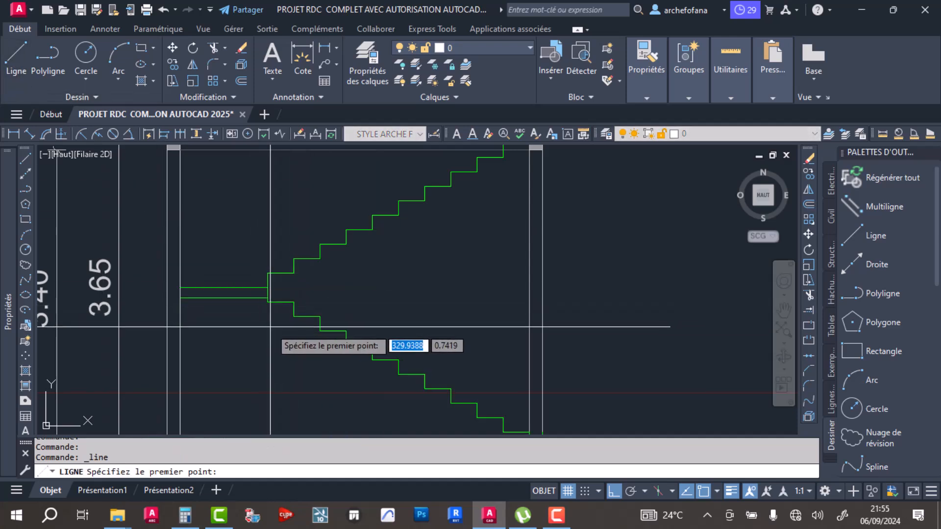
left_click(267, 301)
middle_click_drag(437, 417, 360, 327)
left_click(452, 343)
key("Return")
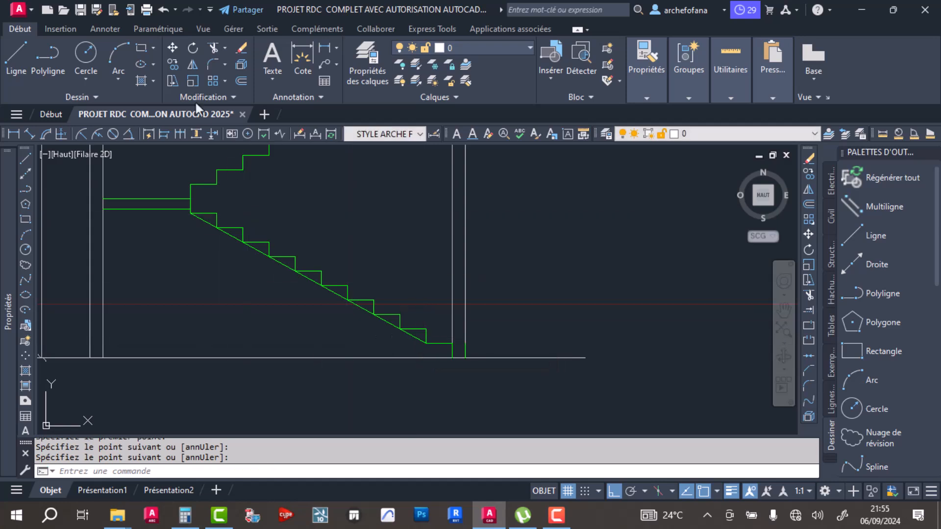
- Offset the lower flight's diagonal line by 0.15 to its underside to form the waist slab
left_click(239, 81)
type(".15")
key("Return")
left_click(262, 252)
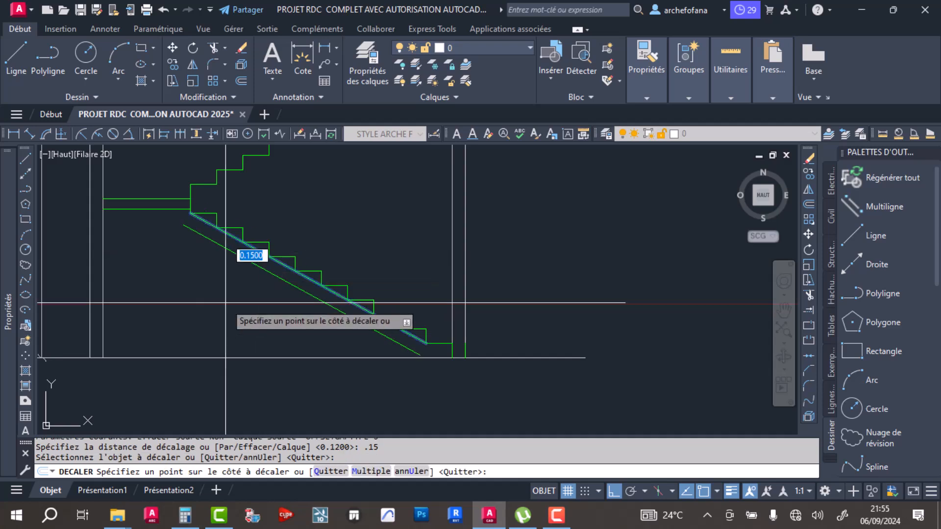
left_click(225, 302)
key("Return")
- Fillet the landing's underside with the lower flight's offset line at radius 0, and delete the original diagonal line
scroll(136, 194, "up", 4)
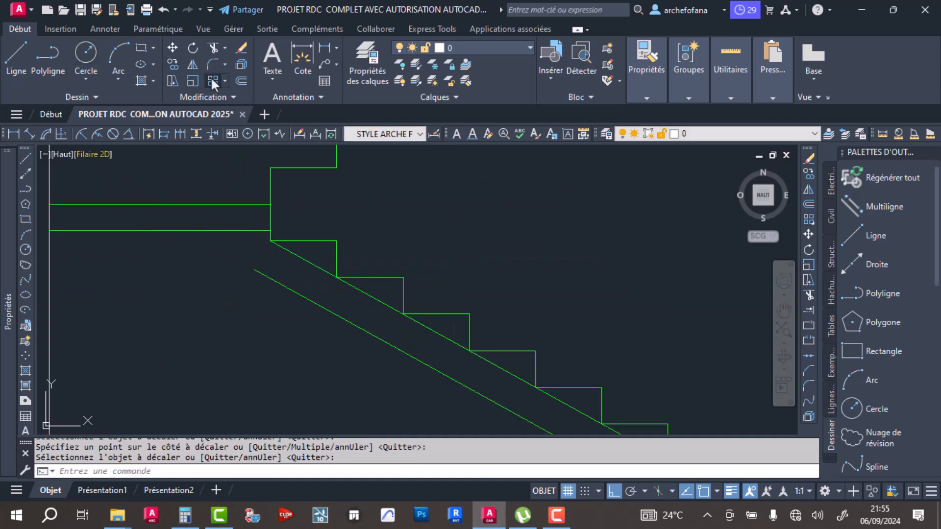
left_click(213, 63)
left_click(155, 230)
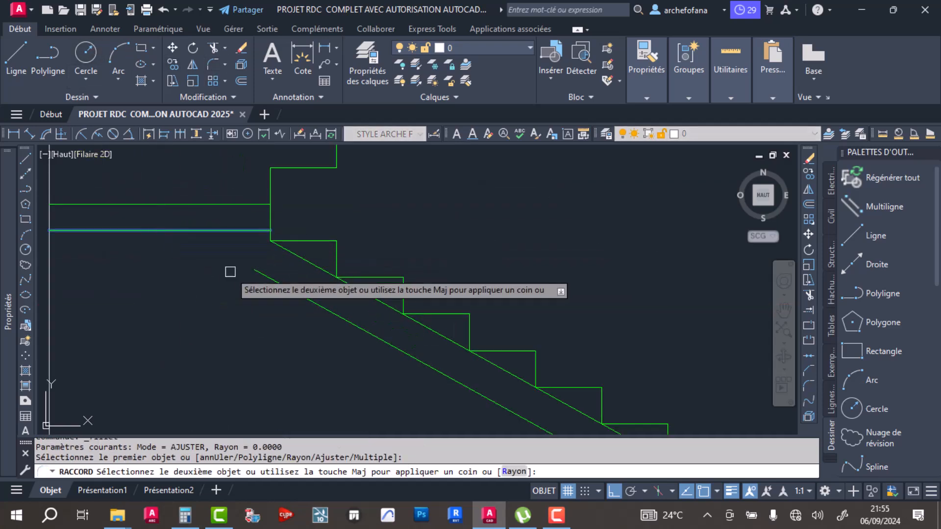
left_click(278, 285)
scroll(265, 275, "down", 3)
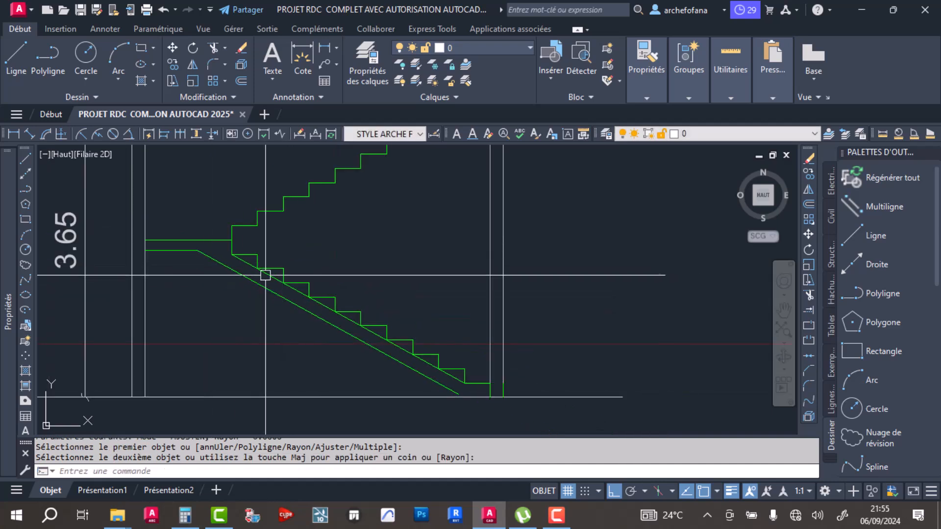
left_click(241, 261)
key("Delete")
- Draw a vertical line from the lower end of the lower flight's underside down to the ground line
scroll(463, 378, "up", 4)
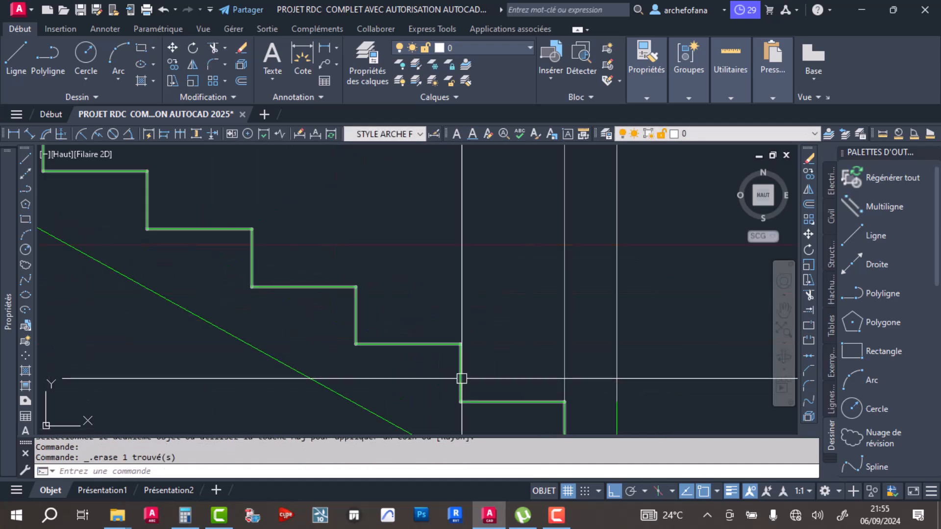
scroll(356, 287, "up", 2)
middle_click_drag(356, 286, 335, 198)
left_click(11, 71)
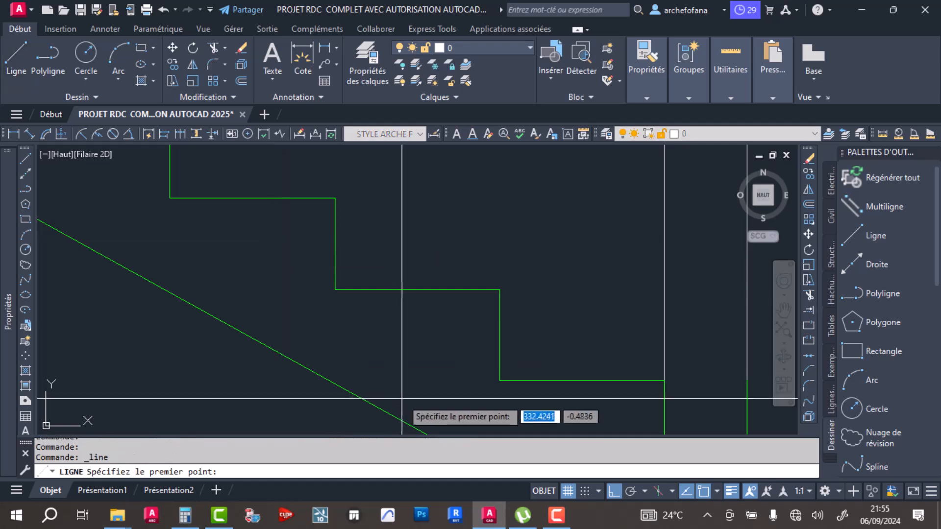
middle_click_drag(390, 397, 387, 260)
left_click(445, 317)
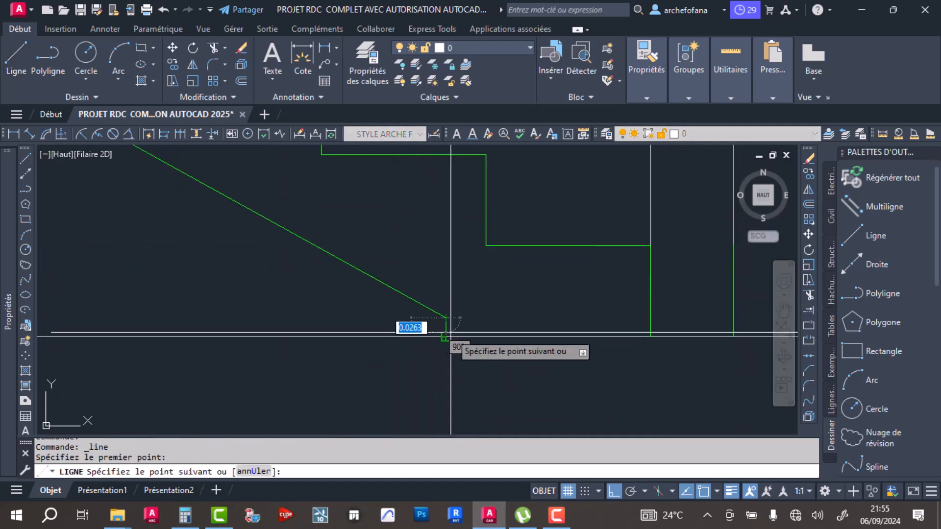
left_click(445, 337)
key("Return")
- Draw the lower flight's base along the ground to the first riser, and delete the stray green segment on the right wall's outer face
scroll(496, 292, "down", 7)
scroll(491, 290, "down", 3)
scroll(491, 294, "up", 10)
key("Return")
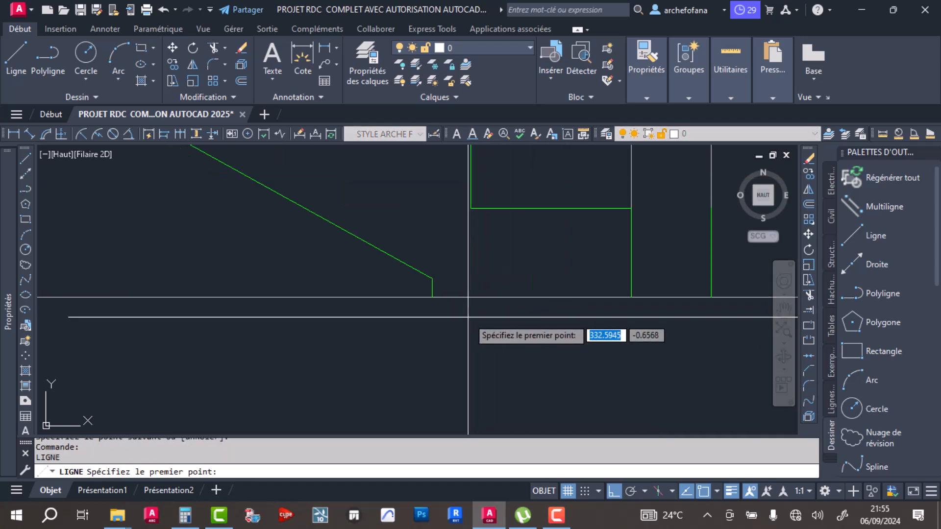
left_click(432, 297)
left_click(631, 297)
key("Return")
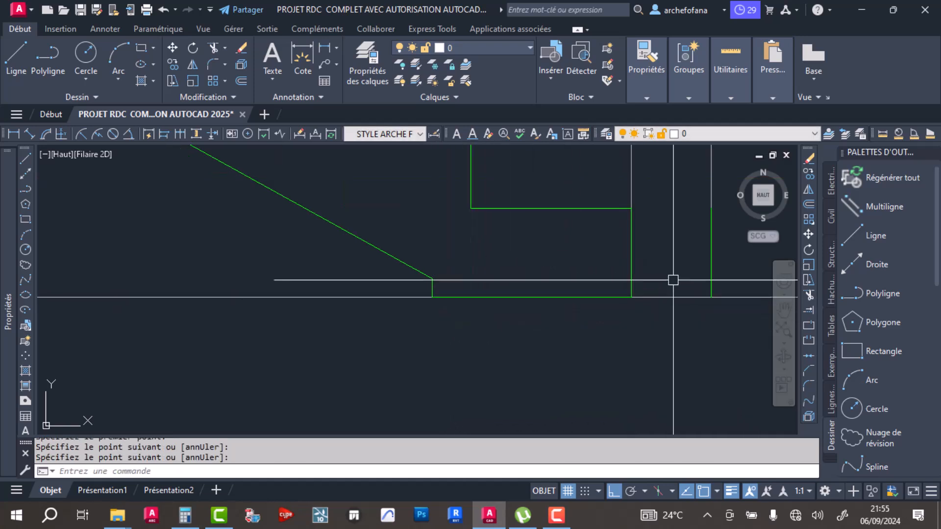
key("Delete")
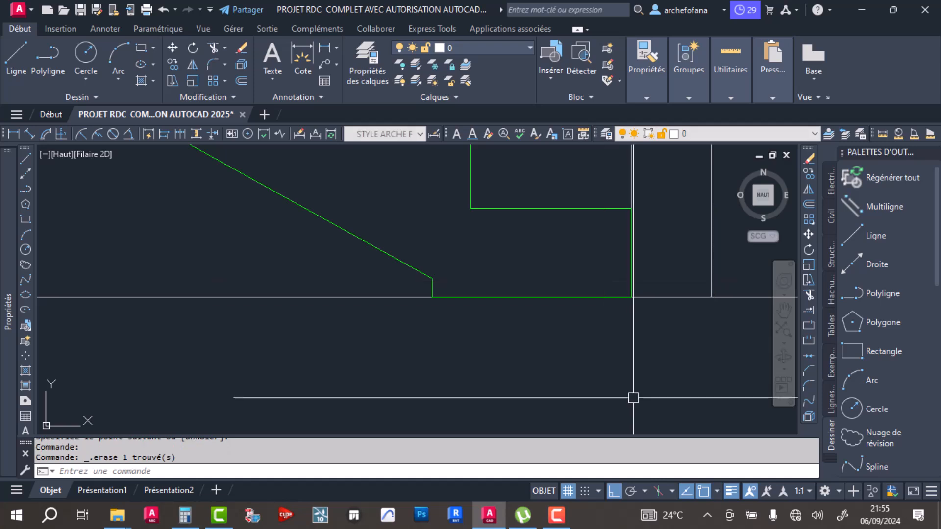
left_click(558, 520)
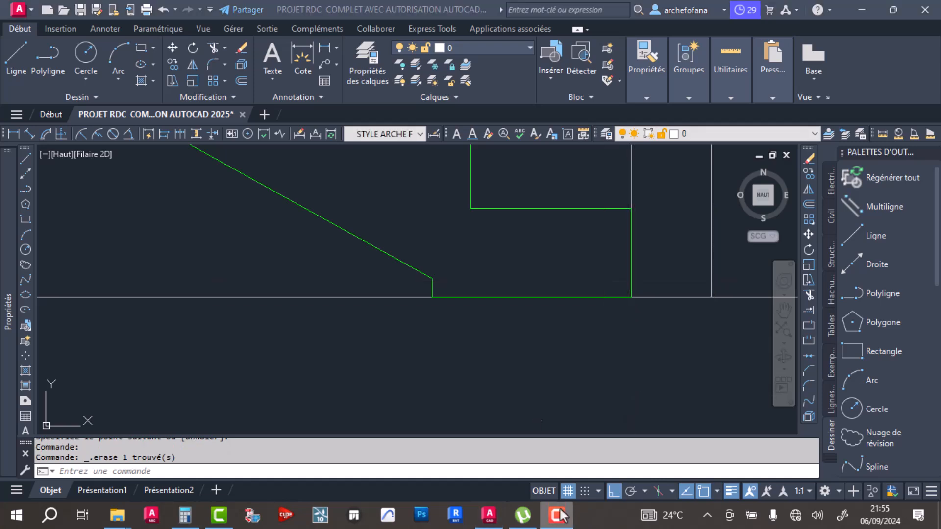
- Draw a diagonal line under the upper flight, from the landing's end to the foot of the last full riser before the right beam
scroll(412, 297, "down", 4)
mouse_move(371, 216)
middle_mouse_down()
mouse_move(418, 318)
mouse_move(415, 311)
middle_mouse_up()
scroll(420, 227, "up", 4)
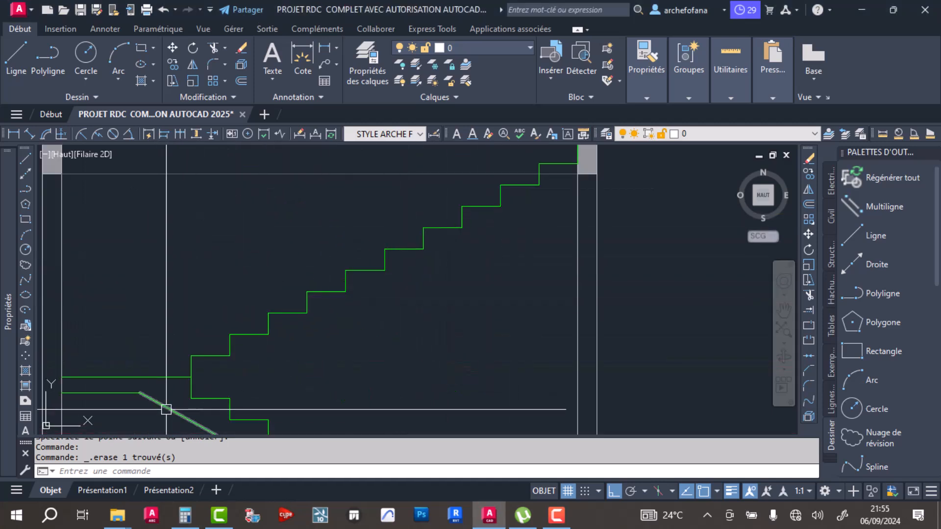
left_click(15, 53)
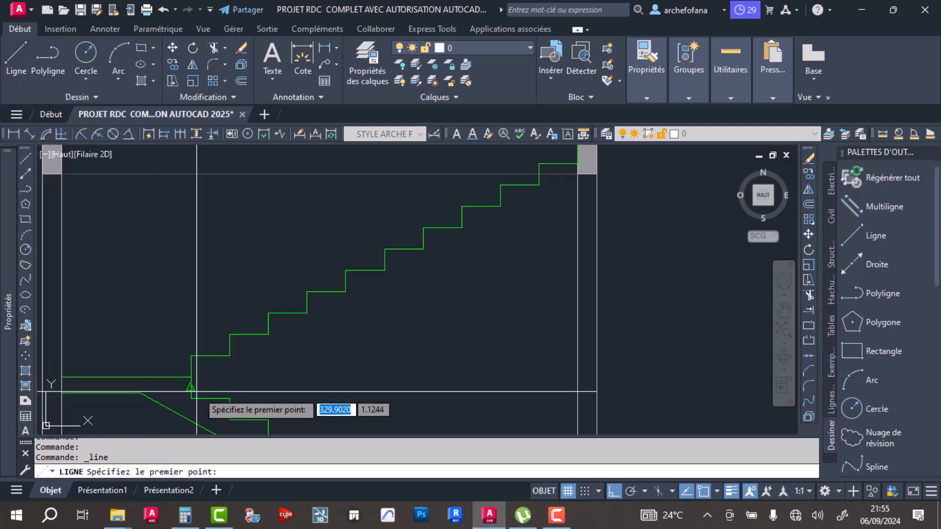
left_click(190, 377)
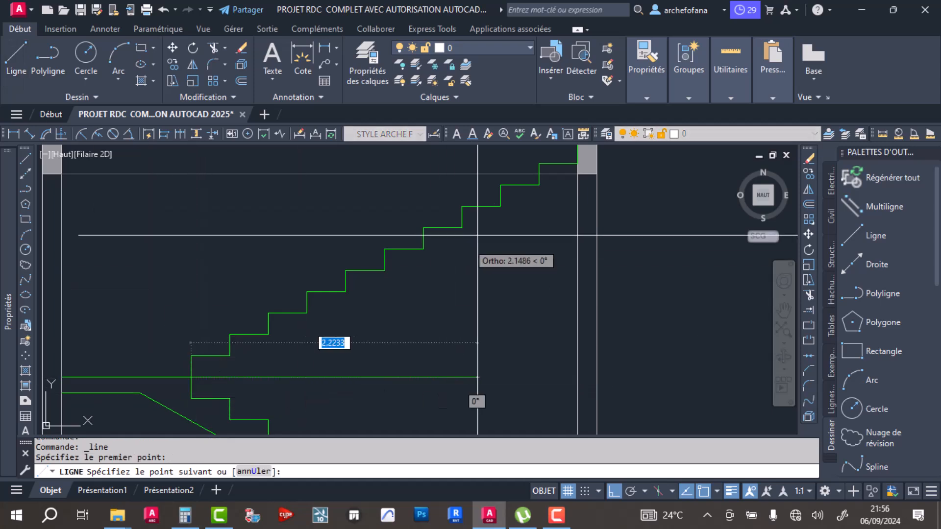
left_click(539, 185)
key("Return")
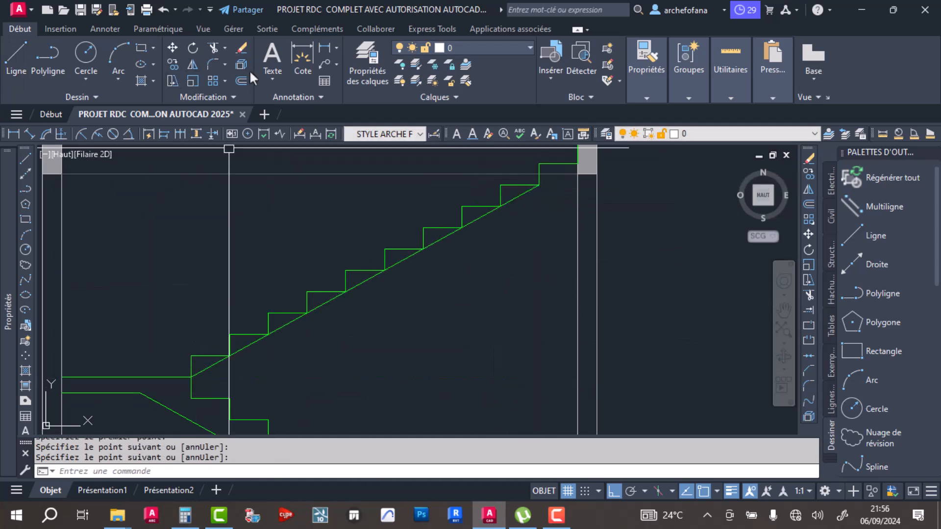
- Offset the upper flight's diagonal line by 0.15 to its underside and delete the original diagonal
left_click(240, 81)
key("Return")
left_click(362, 281)
left_click(432, 358)
key("Return")
left_click(479, 217)
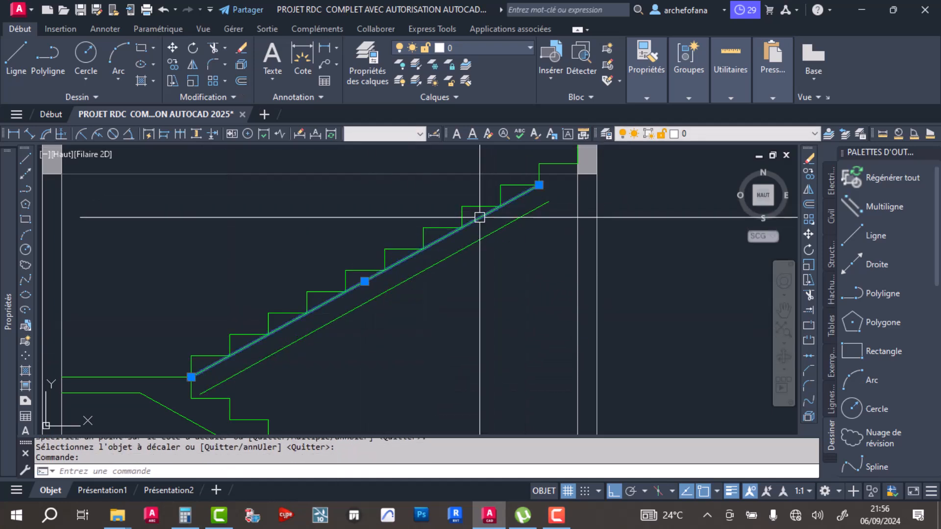
key("Delete")
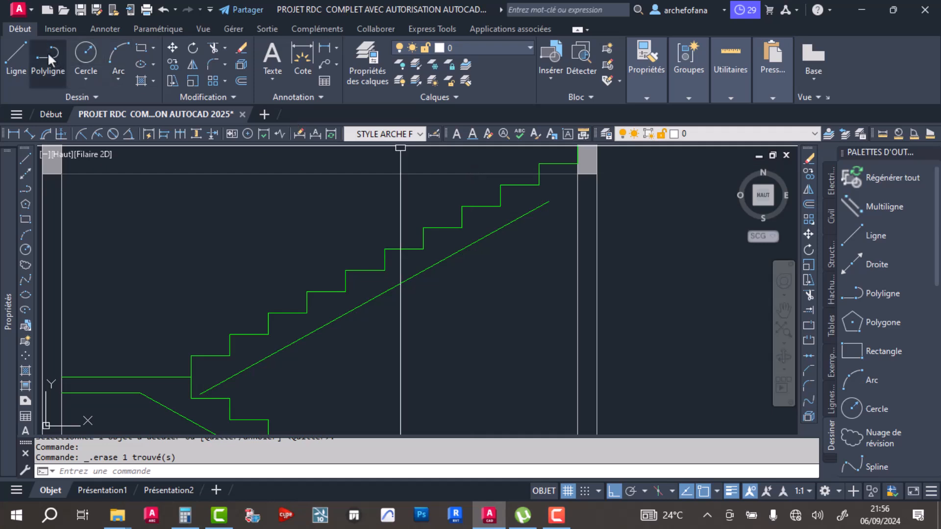
- Extend the upper end of the upper flight's underside line to the right wall's outer face
left_click(26, 53)
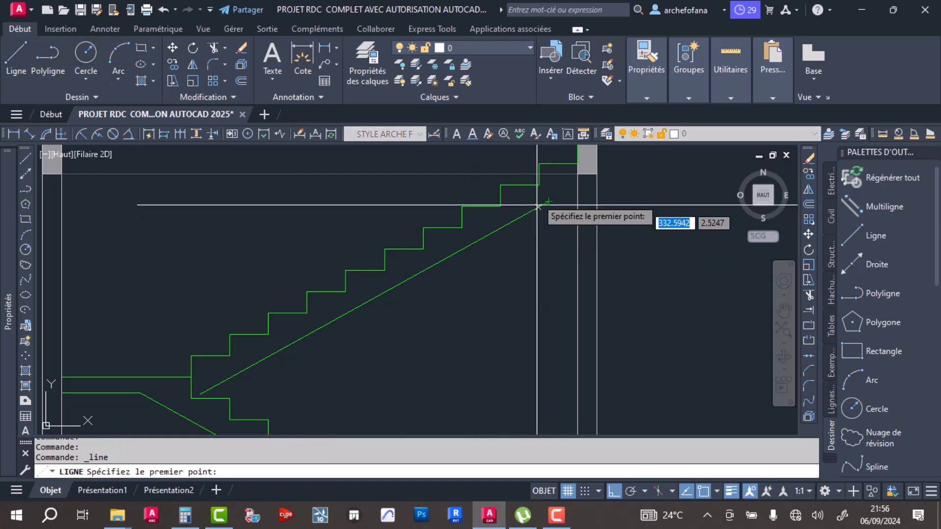
key("Escape")
left_click(809, 309)
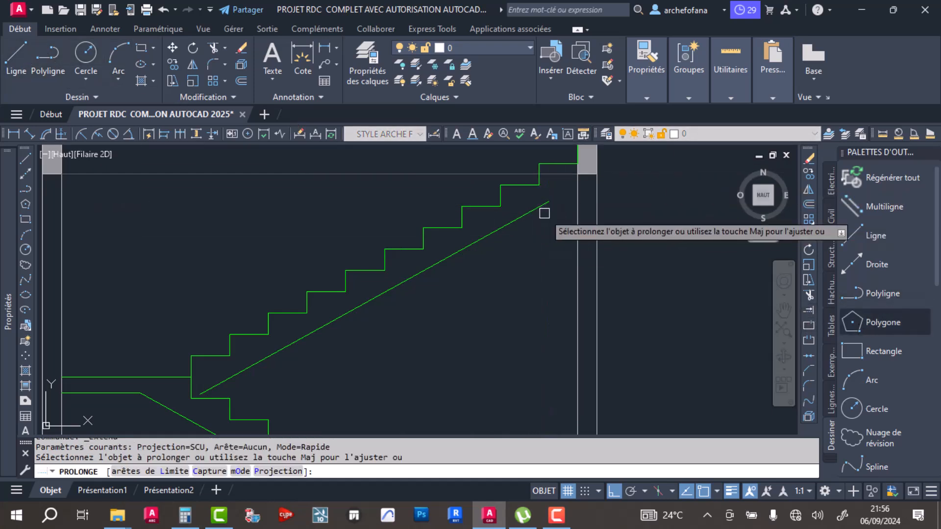
left_click(538, 204)
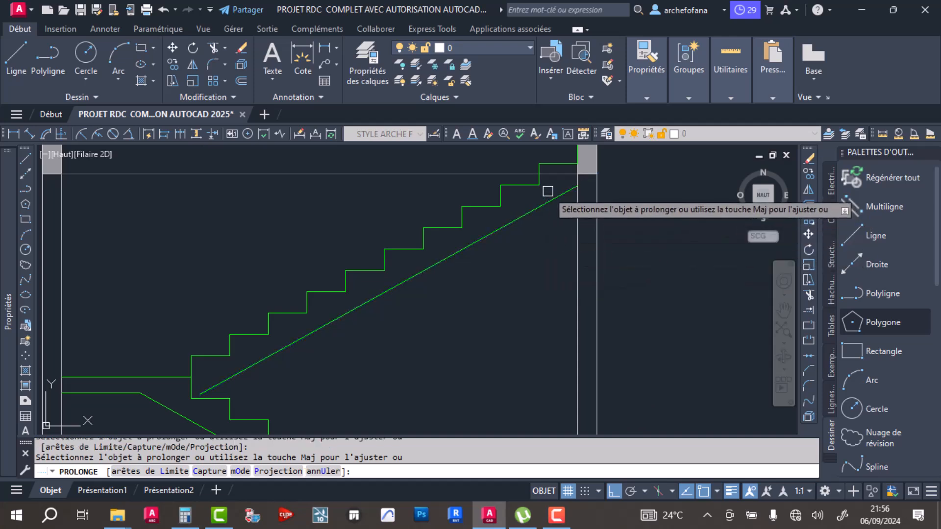
scroll(630, 184, "up", 2)
key("Return")
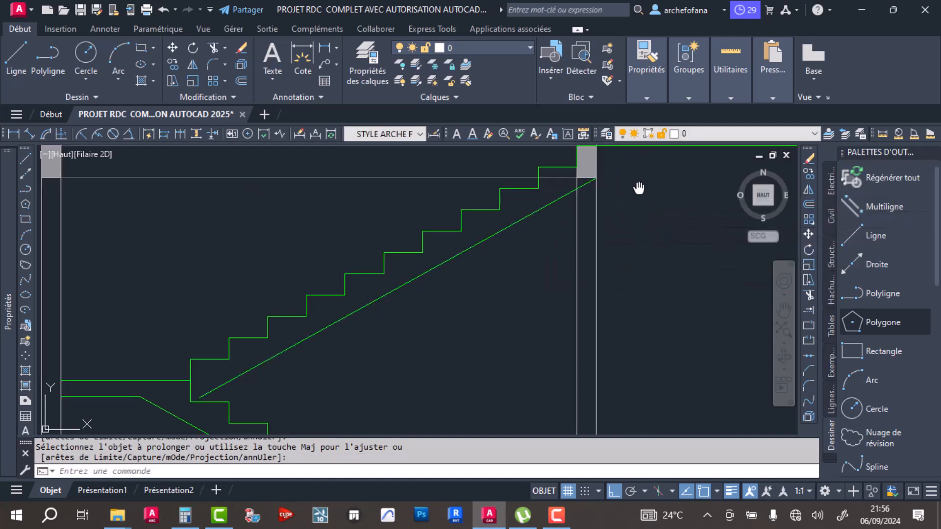
scroll(636, 178, "up", 2)
scroll(470, 278, "up", 2)
left_click(544, 278)
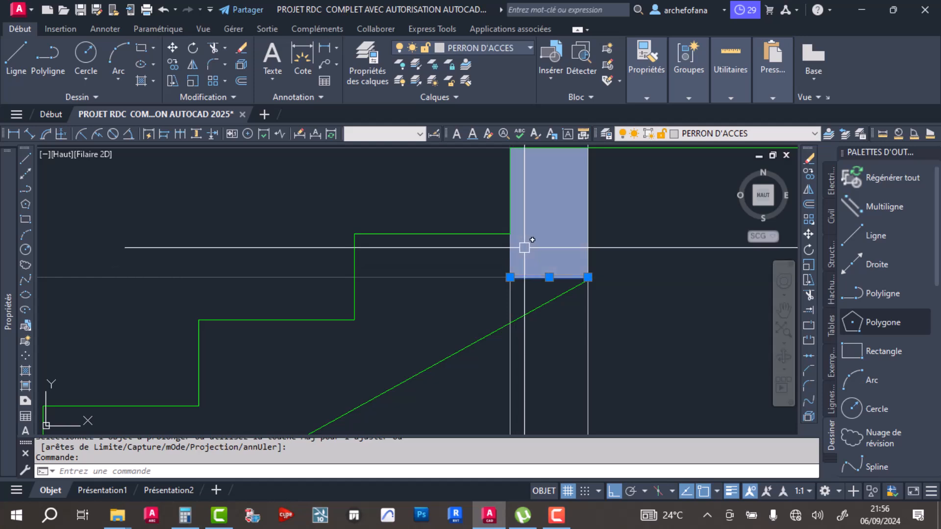
key("Escape")
left_click(510, 247)
key("Escape")
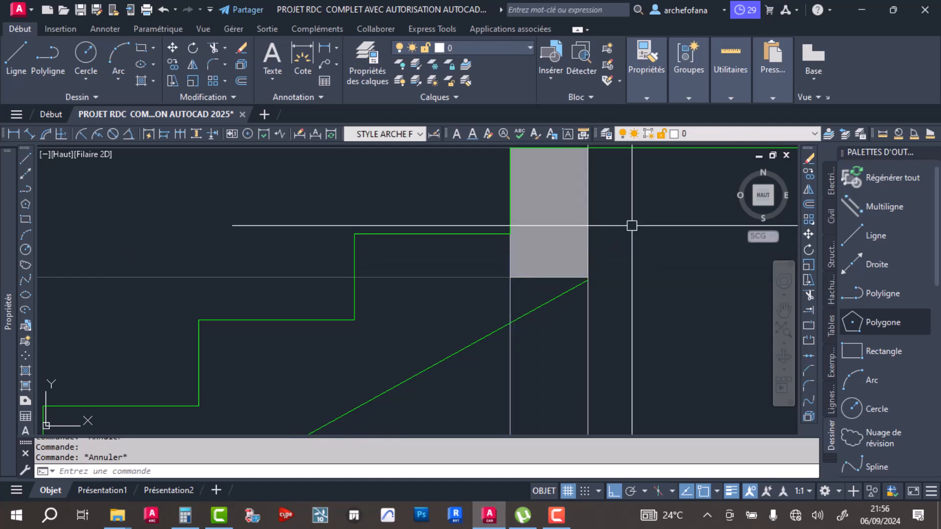
- Try to stretch the lower inner corner of the right beam's hatch down to the upper flight's underside line
left_click(692, 264)
left_click(554, 238)
left_click(627, 316, "shift")
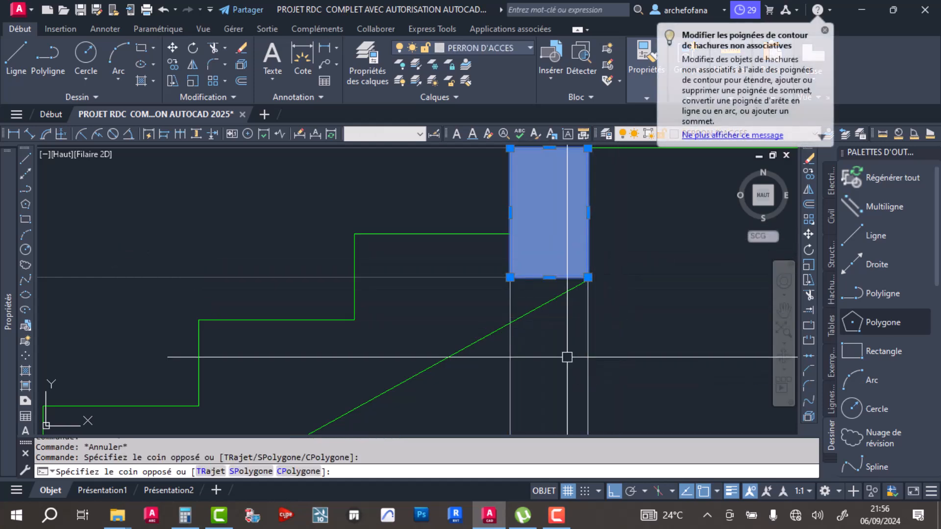
left_click(566, 357, "shift")
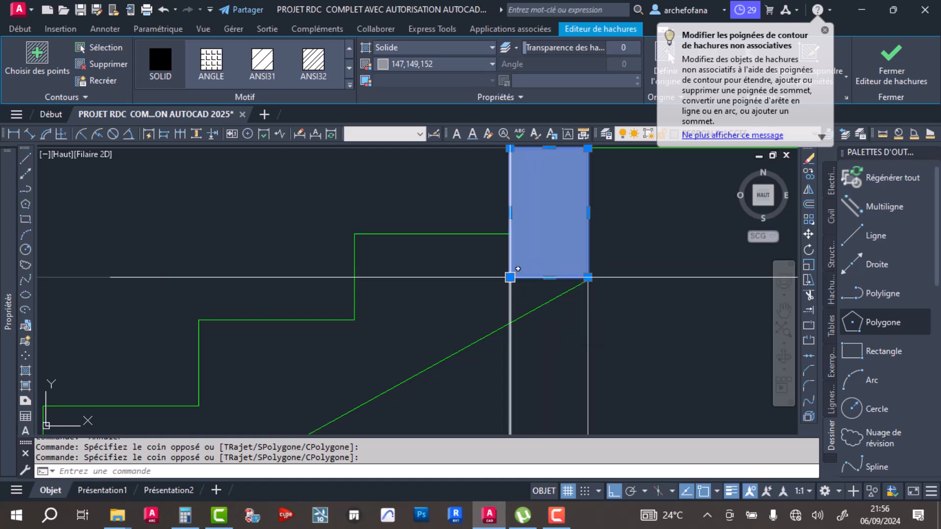
left_click(509, 278)
left_click(510, 322)
scroll(579, 288, "down", 2)
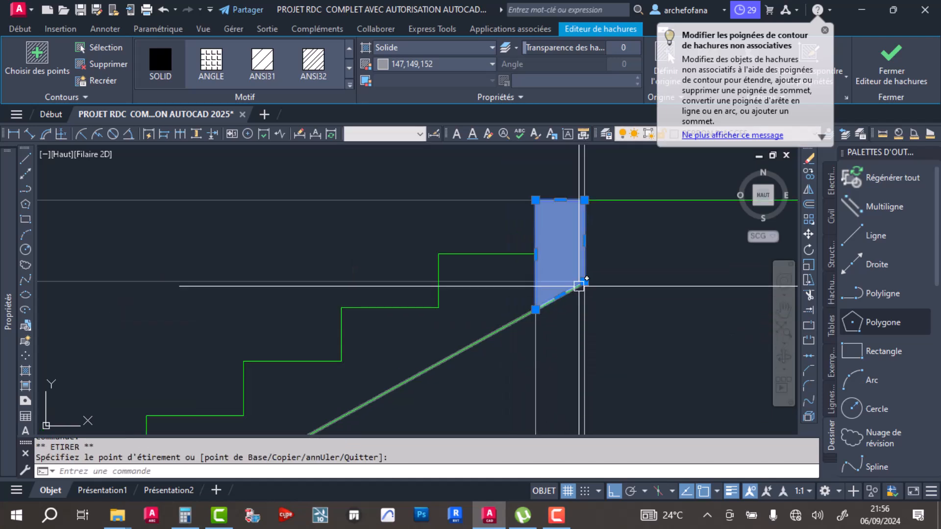
scroll(544, 316, "up", 2)
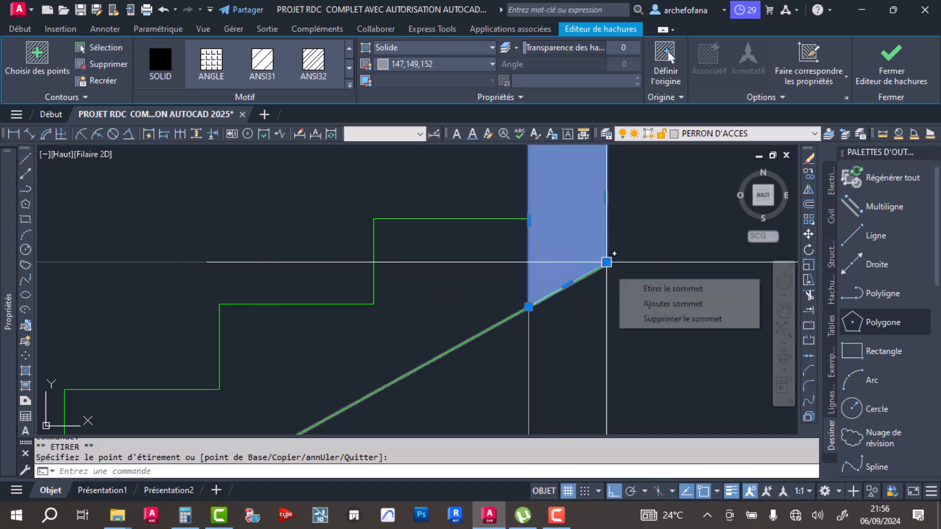
left_click(606, 262)
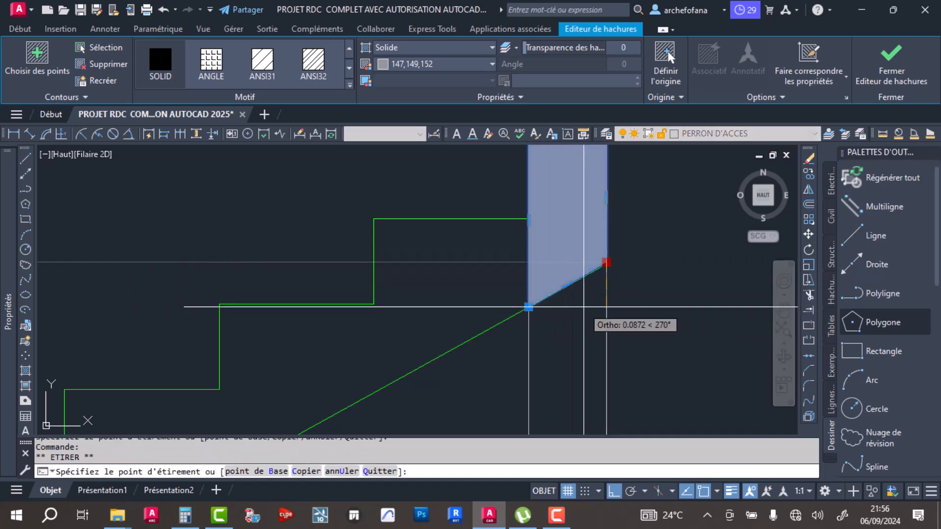
key("Escape")
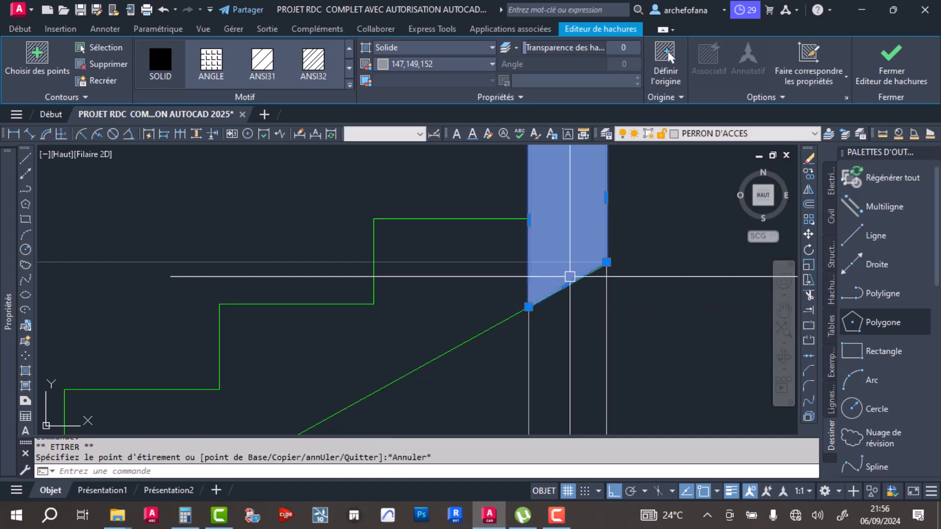
- Undo the corner stretch of the right beam's hatch
key("ctrl+z")
left_click(568, 262)
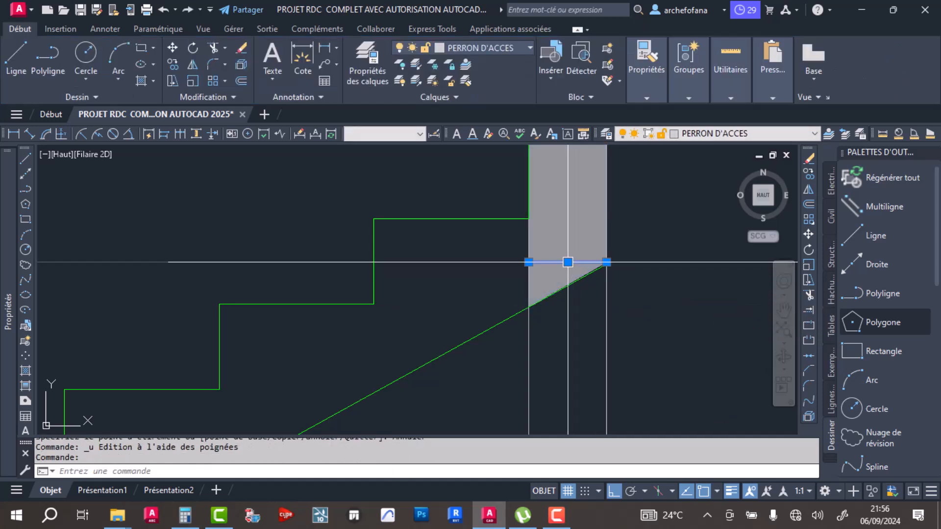
key("Escape")
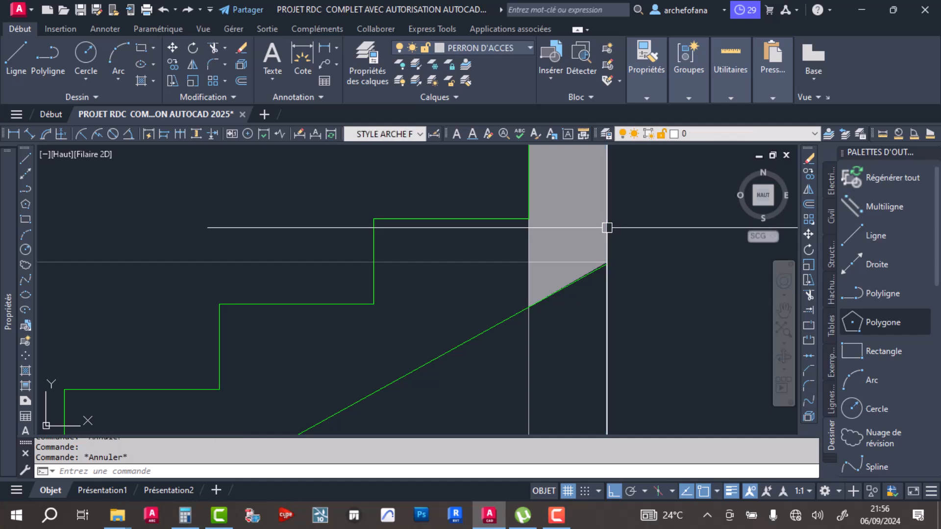
left_click(612, 226)
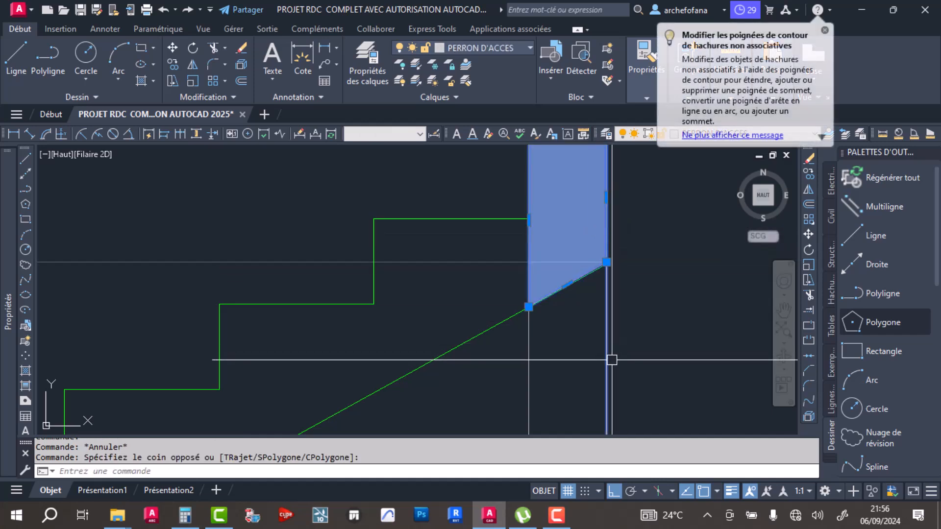
key("ctrl+z")
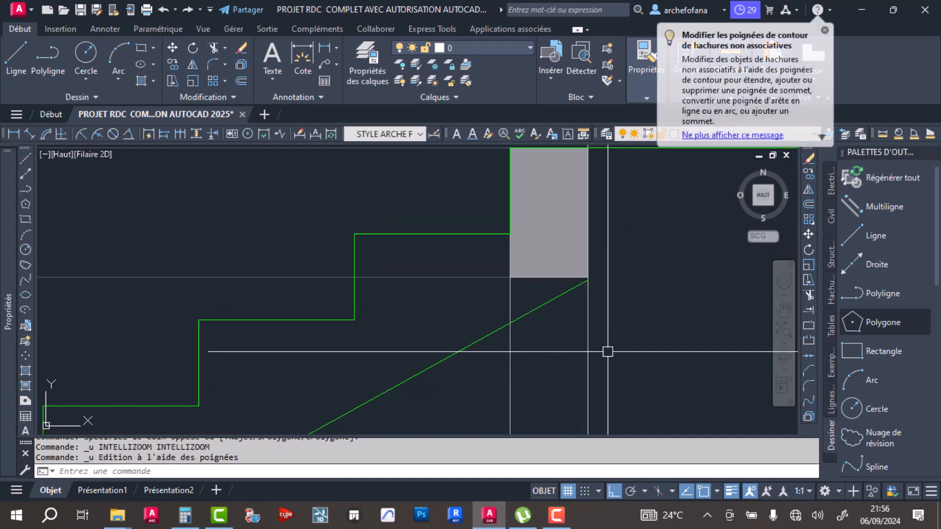
- Stretch the lower edge of the right beam's hatch and outline down to where the upper flight's underside line crosses the wall's inner face
left_click(566, 244)
left_click(619, 307, "shift")
left_click(581, 350, "shift")
left_click(549, 282)
left_click(548, 276)
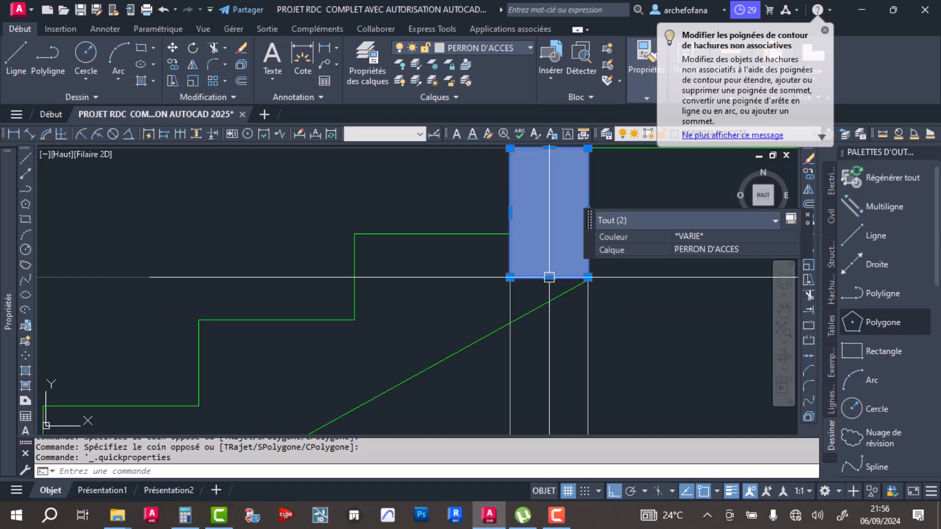
left_click(548, 277)
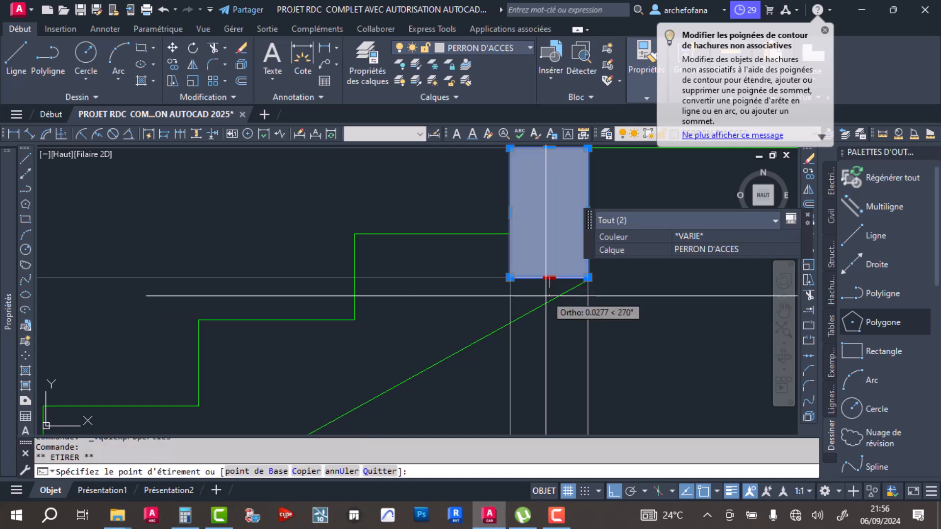
left_click(545, 325)
key("Escape")
key("Escape")
- Pull the upper end of the upper flight's underside line back to the right beam's inner face
left_click(564, 294)
left_click(587, 280)
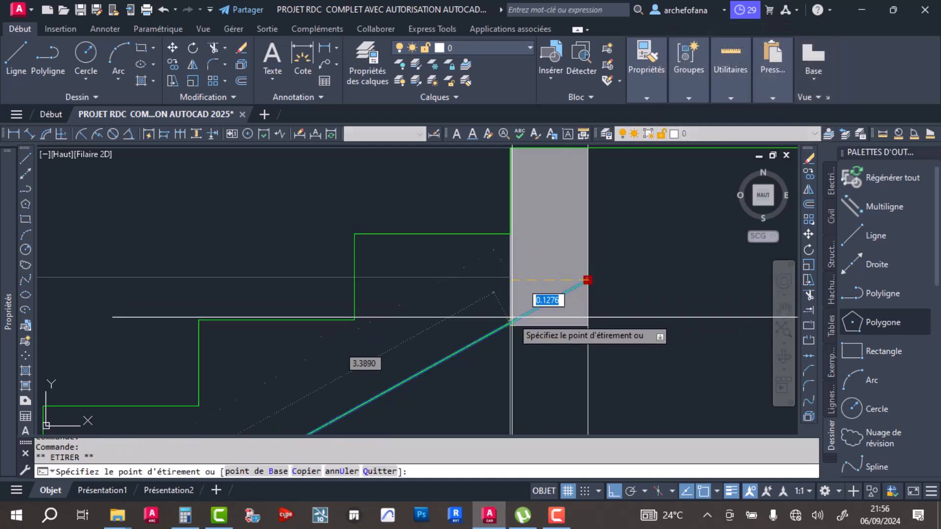
key("Escape")
key("Escape")
scroll(568, 300, "down", 5)
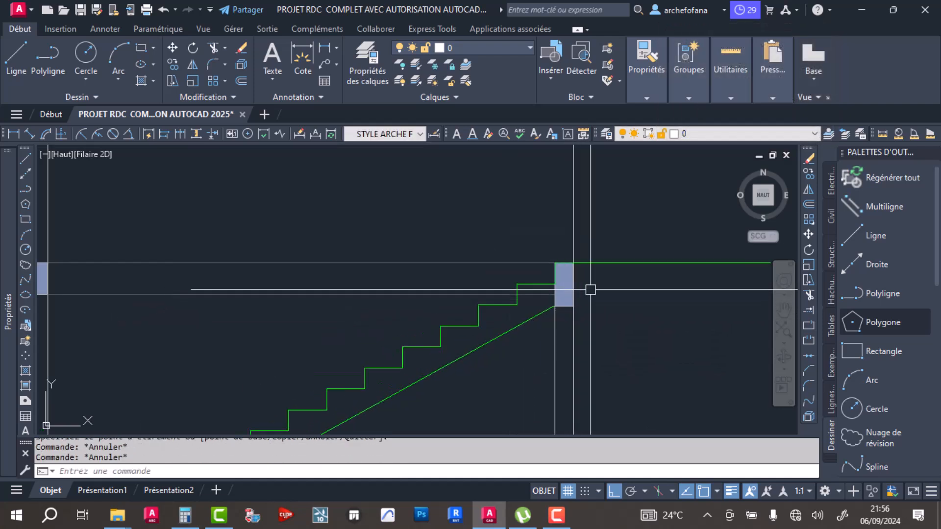
- Stretch the right beam's hatch down by about 0.15 and delete the old bottom line left across it
scroll(561, 315, "up", 5)
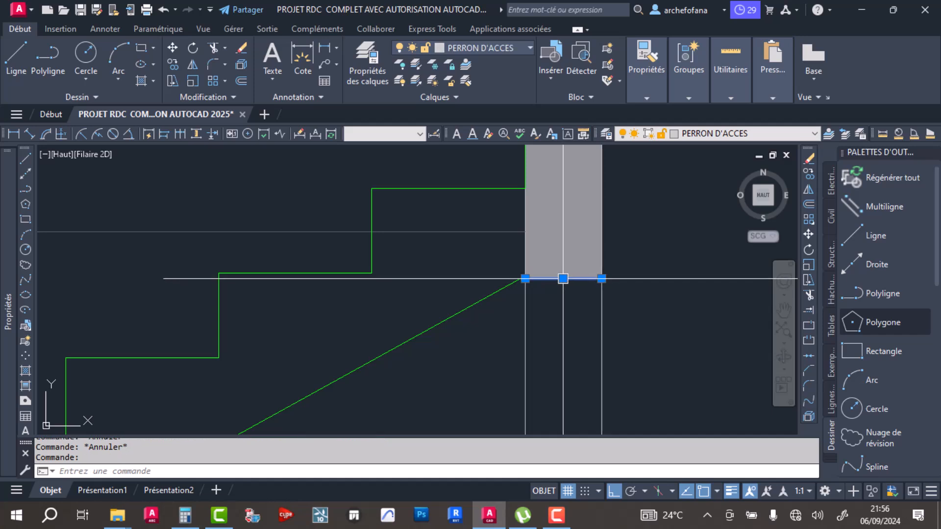
key("Escape")
left_click(624, 232)
left_click(584, 248)
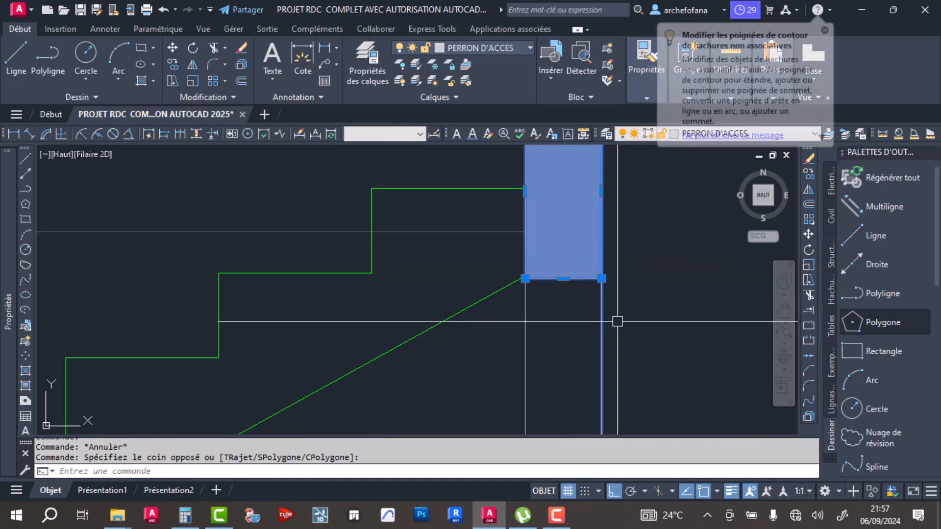
left_click(635, 310, "shift")
left_click(588, 342, "shift")
left_click(563, 279)
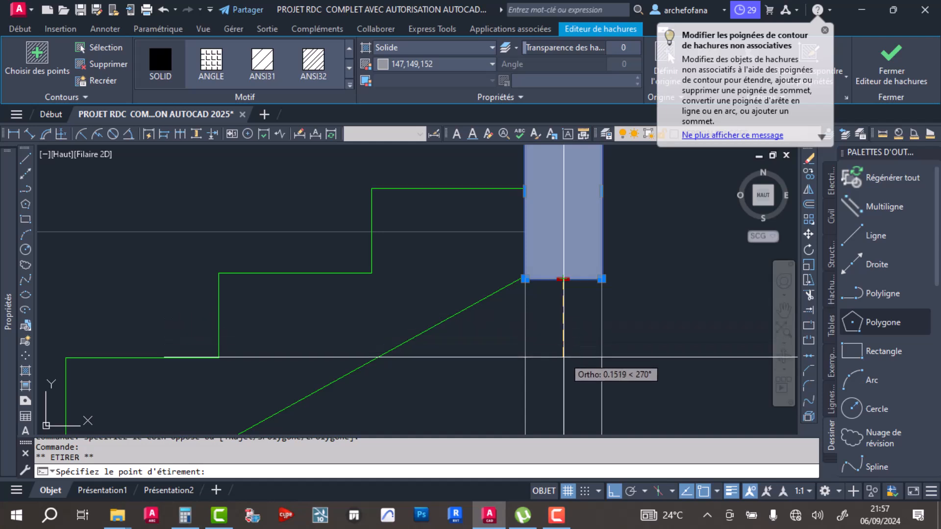
left_click(563, 361)
scroll(584, 313, "down", 5)
key("Escape")
key("Escape")
left_click(566, 298)
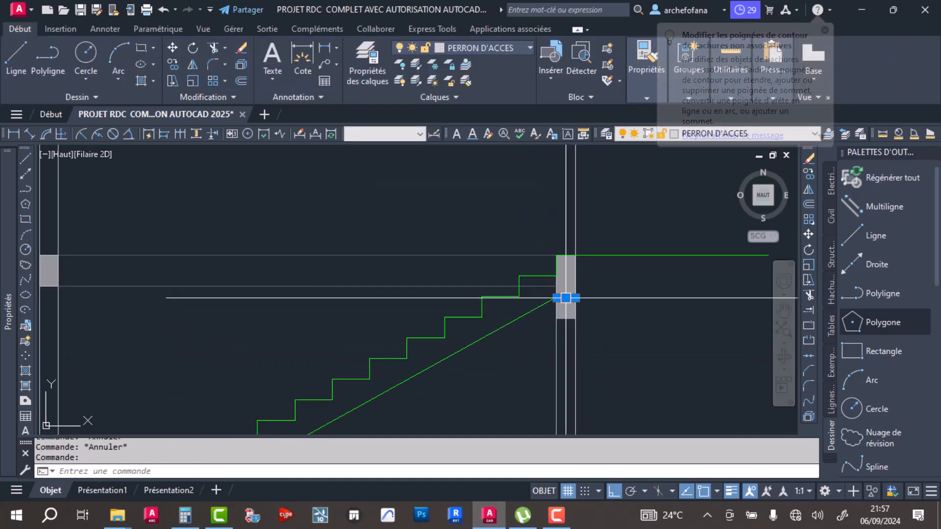
scroll(603, 293, "down", 3)
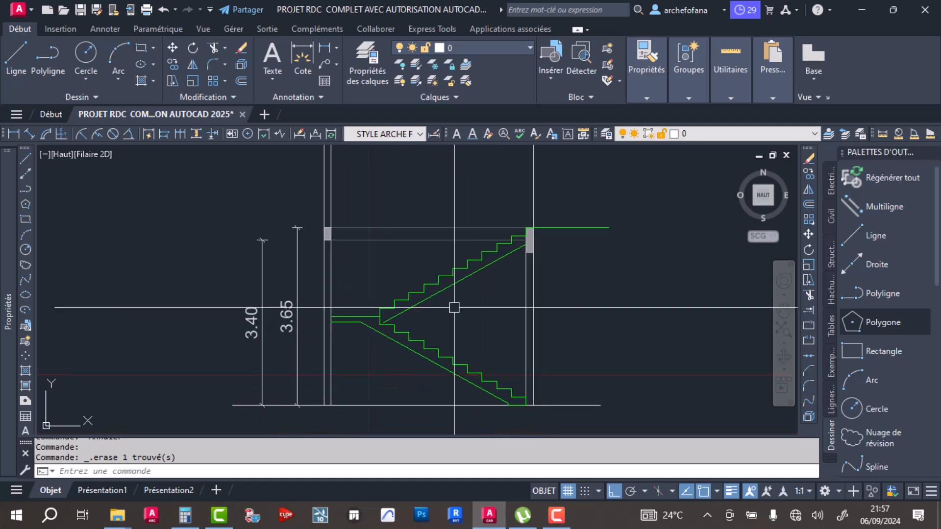
- Extend the lower end of the upper flight's underside line to the top of the lower flight
scroll(470, 296, "up", 3)
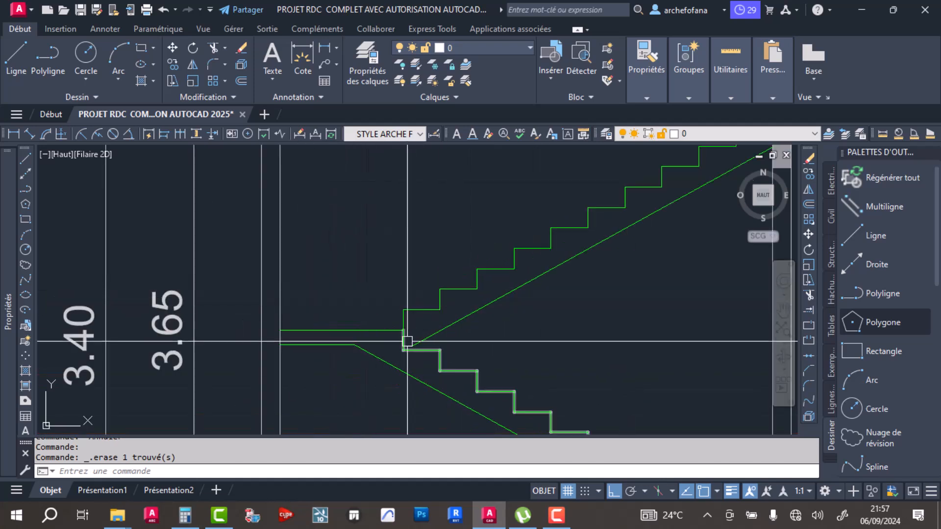
scroll(431, 313, "up", 6)
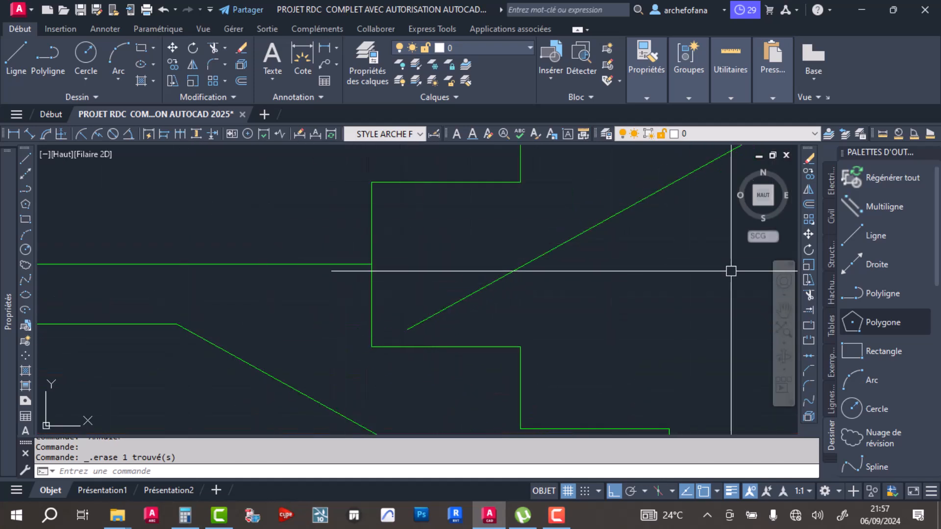
left_click(807, 310)
scroll(397, 280, "down", 2)
scroll(397, 279, "down", 5)
key("Return")
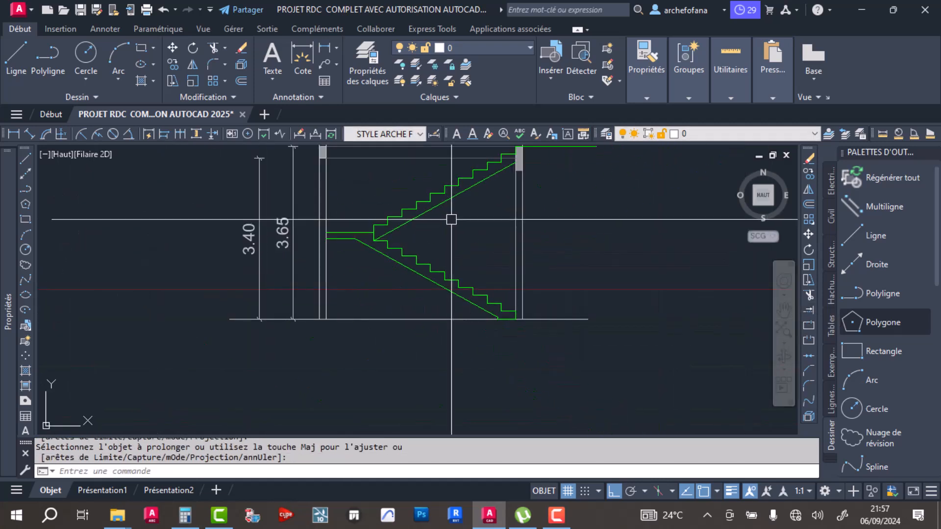
- Check the joint between the two flights at the landing and save the drawing
middle_click_drag(451, 219, 392, 300)
middle_click_drag(308, 271, 338, 279)
scroll(364, 310, "up", 5)
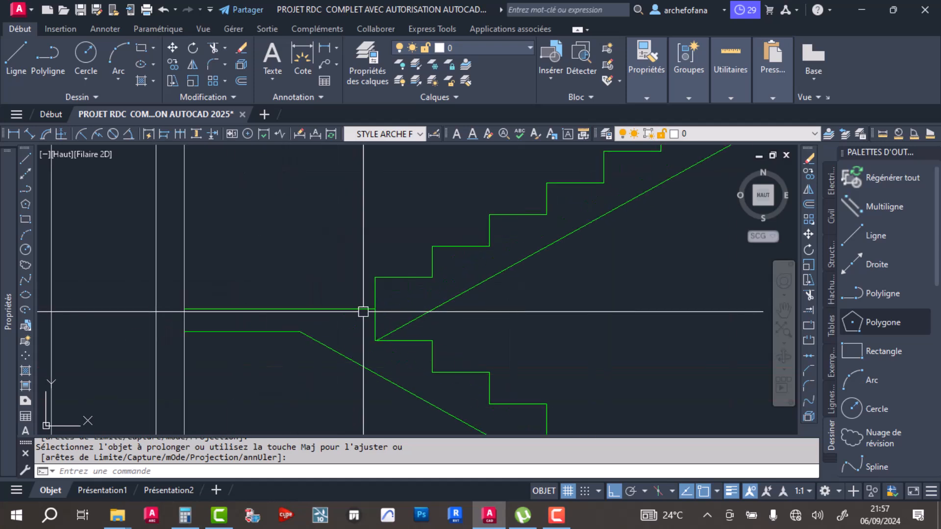
key("Escape")
scroll(372, 253, "down", 5)
key("ctrl+s")
- Examine the staircase in the ground-floor plan, including its treads, landing and walking-line arrow
scroll(406, 227, "up", 4)
scroll(406, 227, "down", 5)
scroll(356, 285, "down", 3)
middle_click_drag(358, 259, 454, 347)
middle_click_drag(248, 357, 416, 323)
scroll(406, 312, "down", 3)
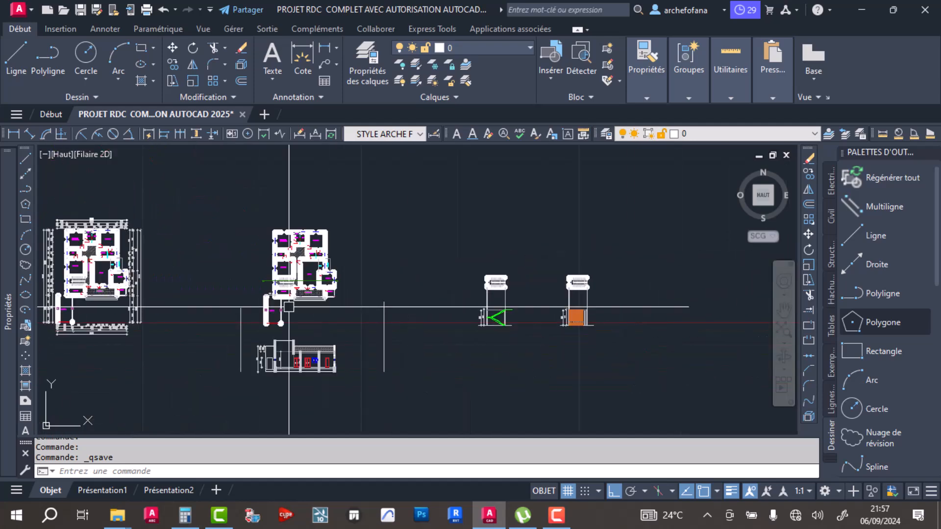
middle_click_drag(216, 291, 480, 311)
scroll(171, 300, "up", 2)
mouse_move(159, 304)
middle_mouse_down()
mouse_move(235, 311)
mouse_move(310, 303)
middle_mouse_up()
scroll(523, 319, "down", 5)
scroll(311, 352, "down", 2)
scroll(312, 353, "down", 2)
middle_click_drag(269, 363, 363, 332)
scroll(305, 359, "up", 5)
scroll(241, 370, "up", 5)
scroll(277, 305, "up", 8)
scroll(290, 318, "up", 2)
mouse_move(290, 318)
middle_mouse_down()
mouse_move(334, 269)
mouse_move(346, 196)
middle_mouse_up()
scroll(344, 200, "down", 2)
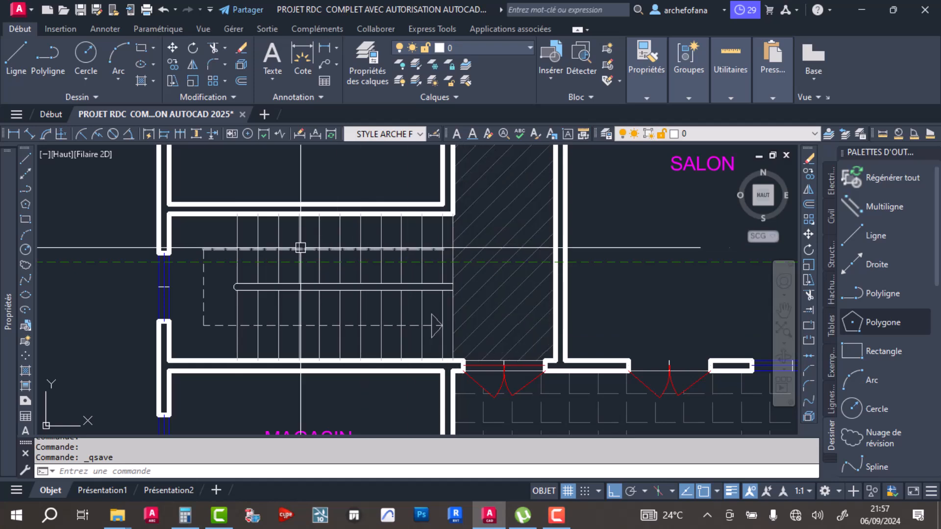
- Fill the landing and lower flight of the staircase elevation with a solid hatch in colour 147,149,152
scroll(251, 254, "down", 10)
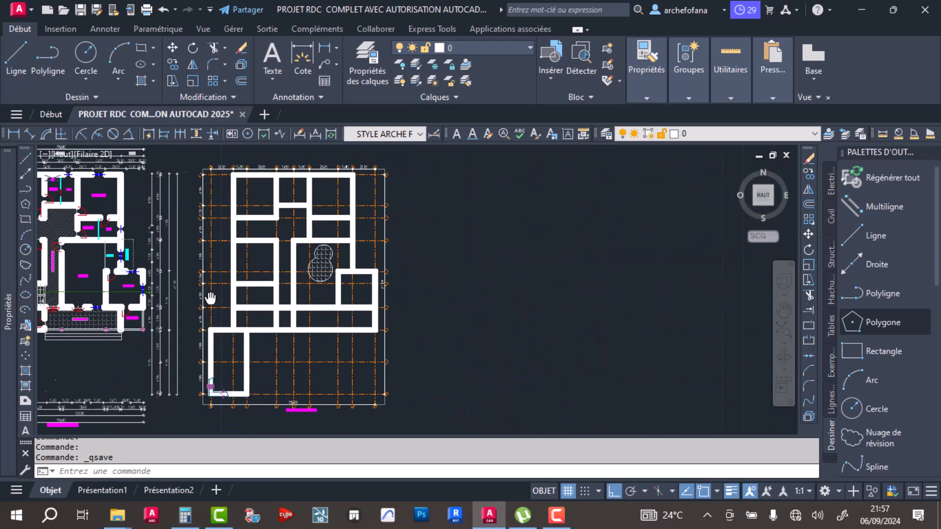
scroll(292, 315, "up", 3)
scroll(657, 265, "up", 4)
scroll(585, 228, "up", 4)
middle_click_drag(583, 225, 488, 219)
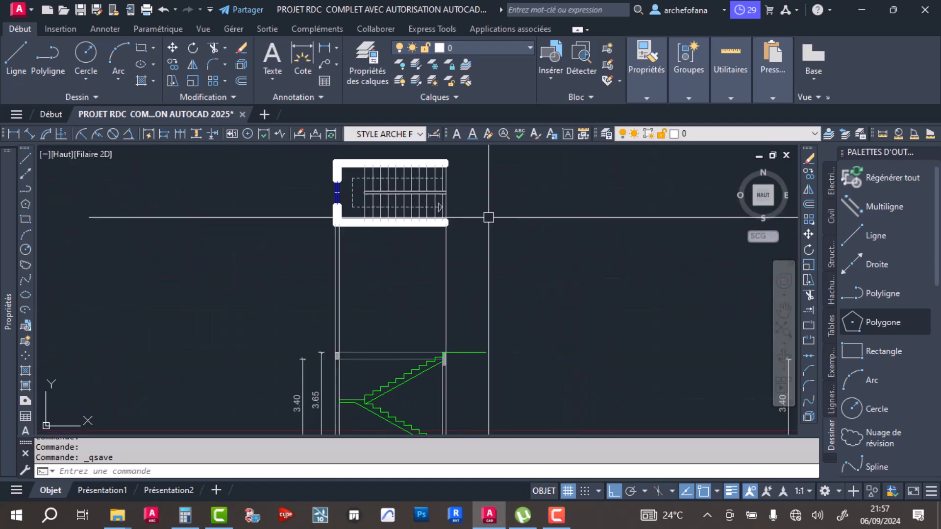
scroll(474, 218, "down", 2)
scroll(434, 348, "up", 4)
scroll(426, 319, "down", 2)
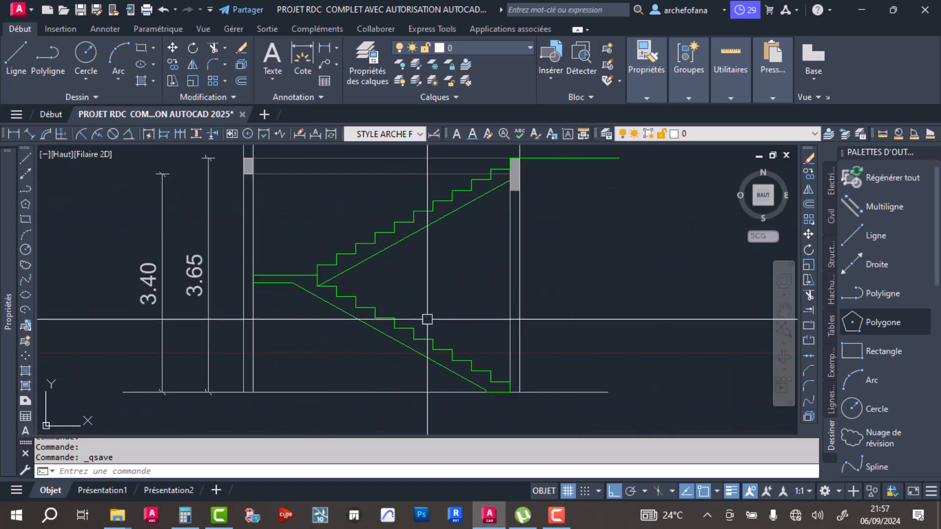
scroll(301, 271, "up", 3)
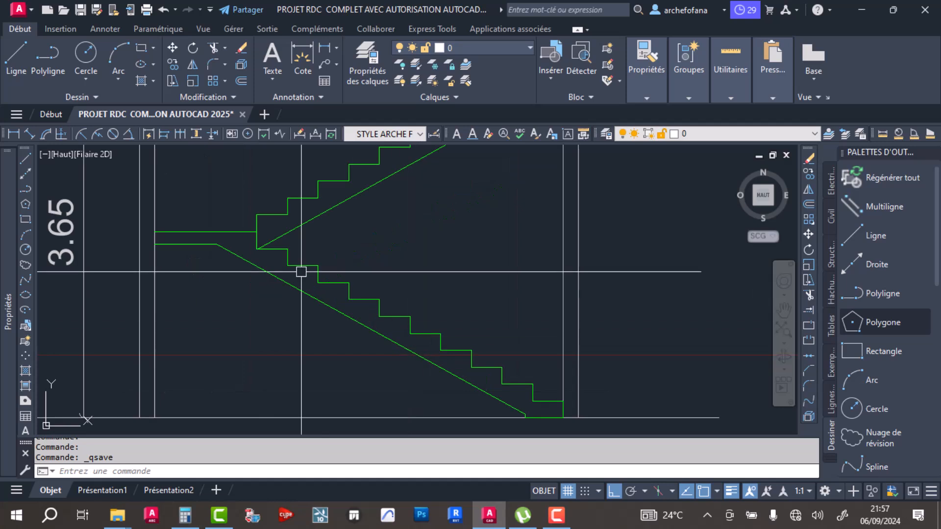
left_click(142, 78)
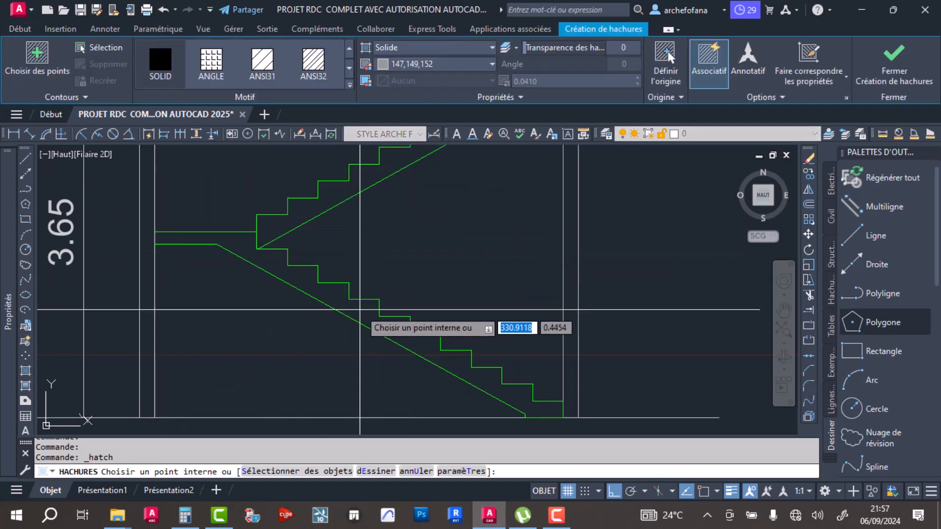
left_click(359, 310)
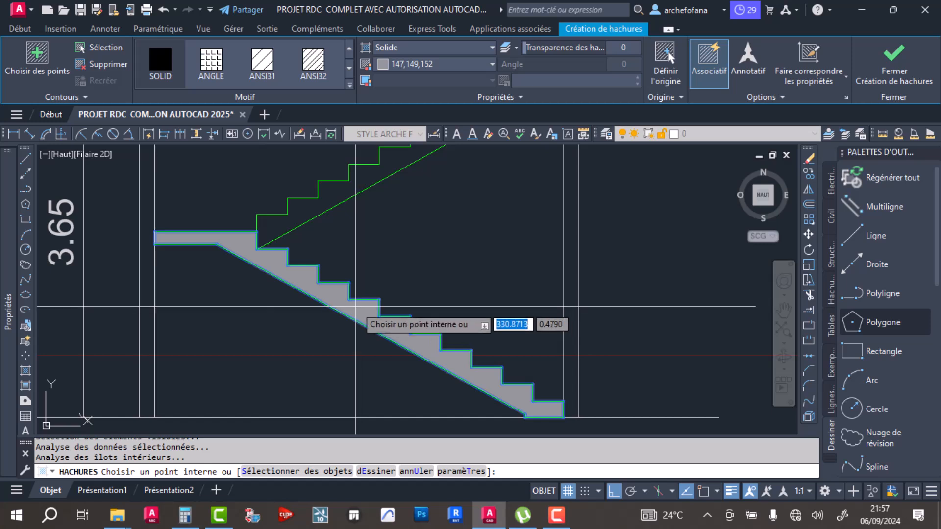
key("Return")
scroll(398, 318, "down", 3)
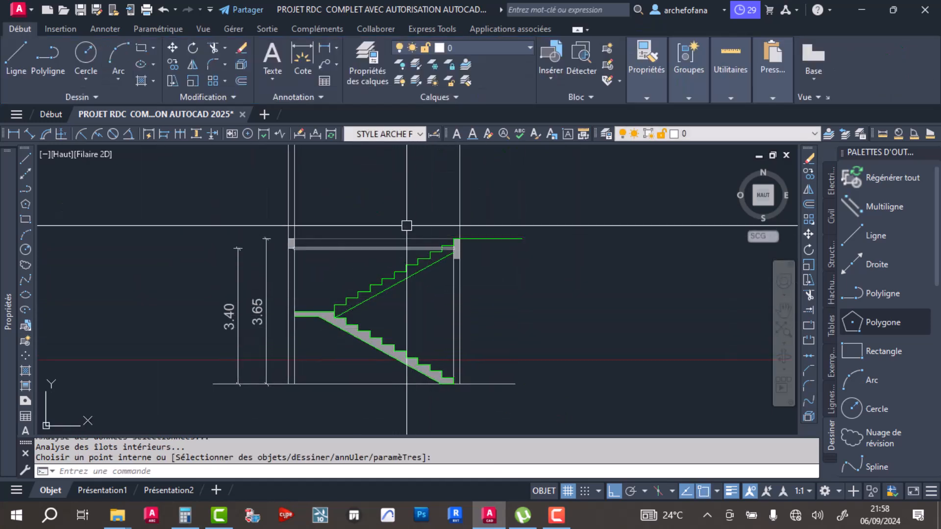
- Delete the two horizontal lines running between the left and right beams above the upper flight
left_click(359, 214)
left_click(337, 257)
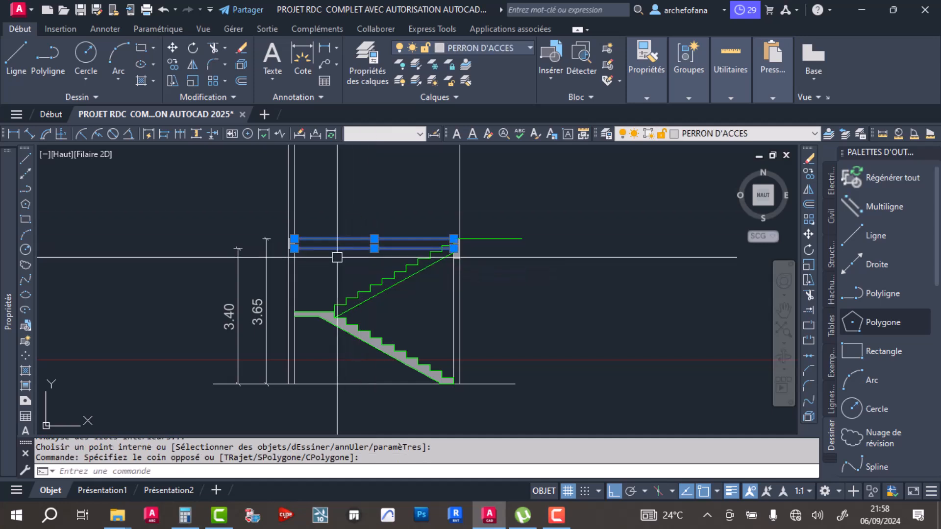
key("Delete")
- Offset the top edge of the left beam upward by 2.5 to set the top of the stair enclosure
scroll(439, 289, "down", 3)
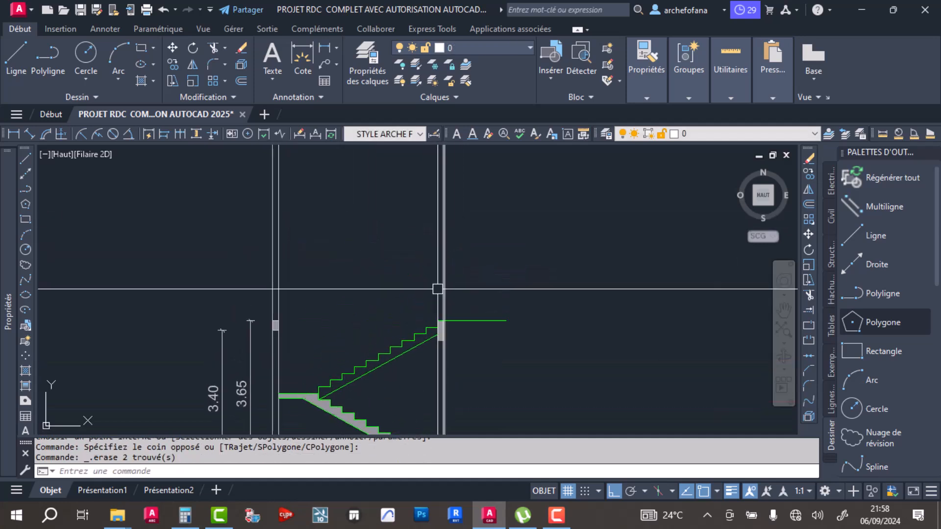
left_click(240, 81)
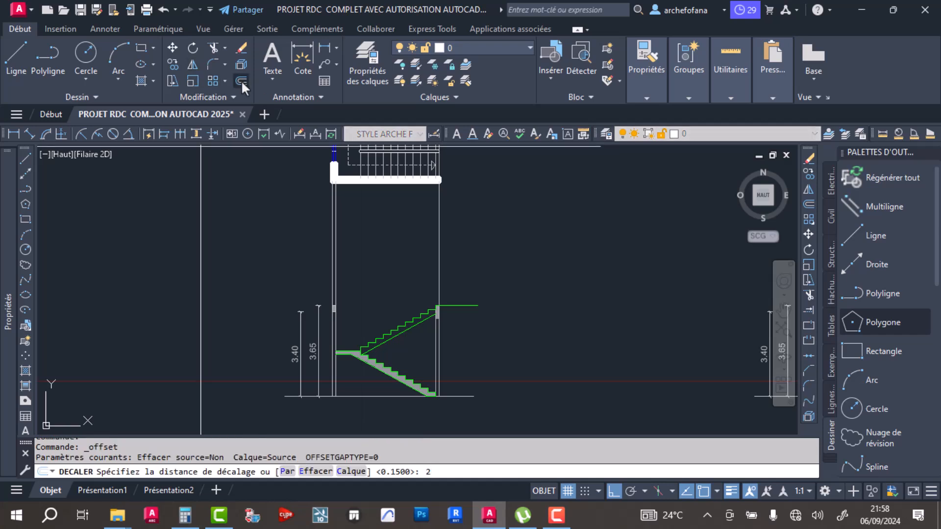
key("Return")
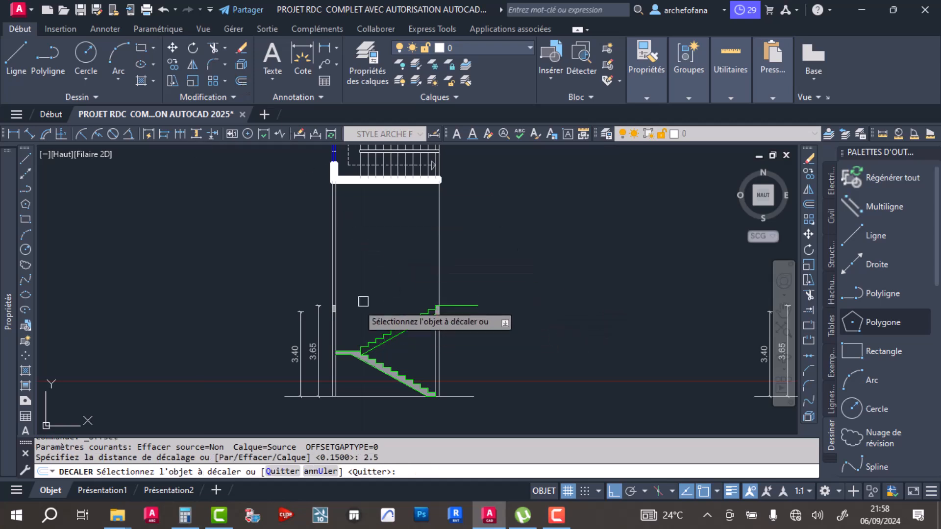
scroll(325, 314, "up", 8)
left_click(393, 299)
left_click(453, 267)
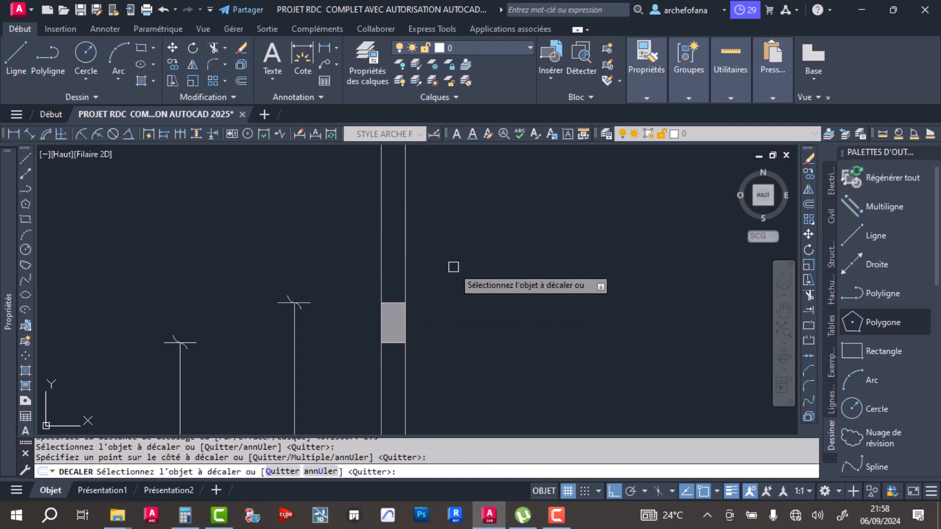
key("Return")
scroll(458, 272, "down", 7)
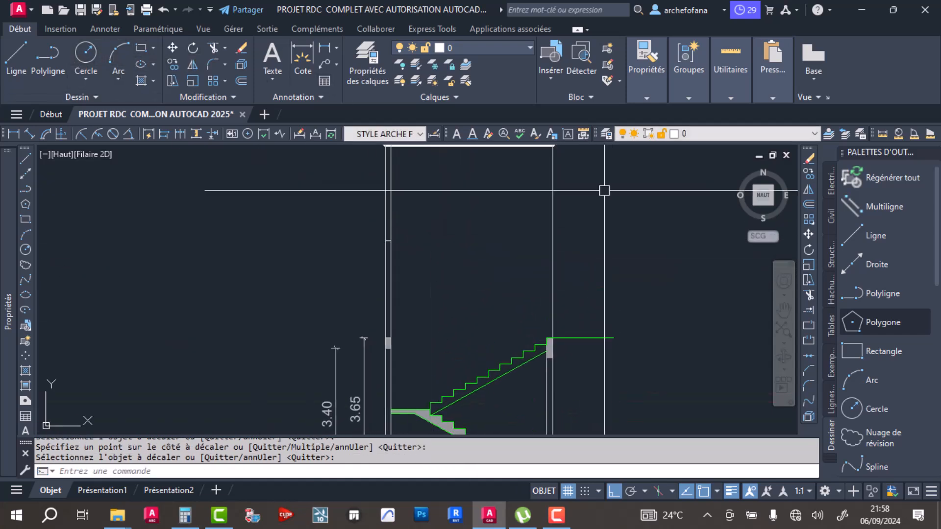
- Join the new top line to the left and right outer wall lines with zero-radius fillets, forming square corners
left_click(214, 64)
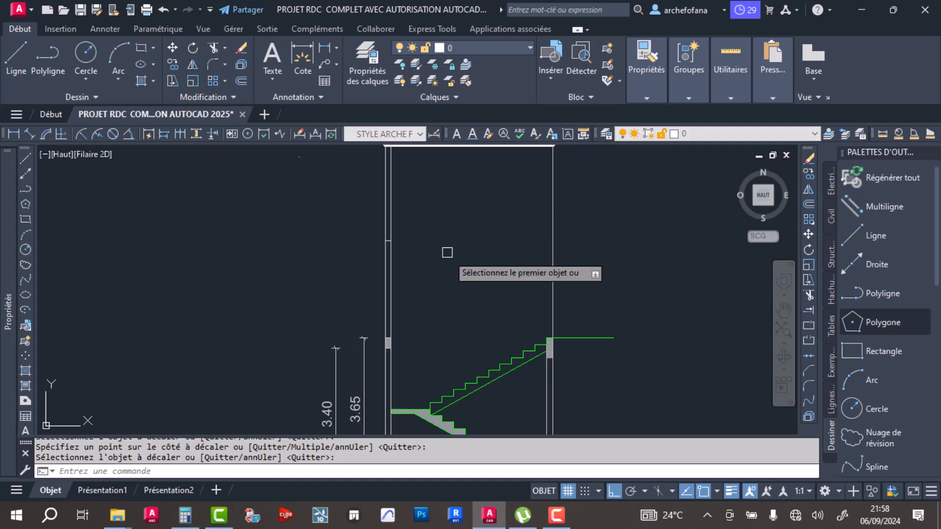
scroll(387, 243, "up", 4)
left_click(377, 245)
left_click(381, 236)
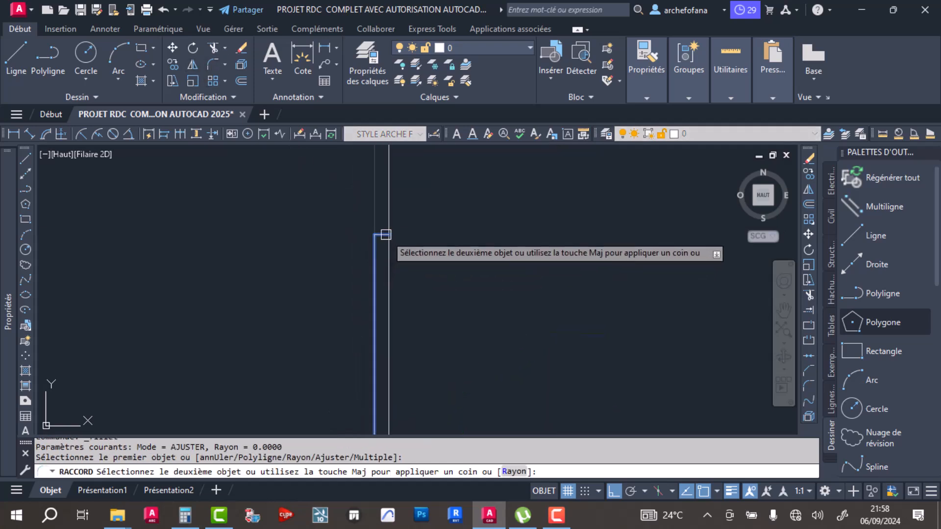
key("Return")
left_click(383, 235)
scroll(508, 298, "down", 4)
left_click(507, 297)
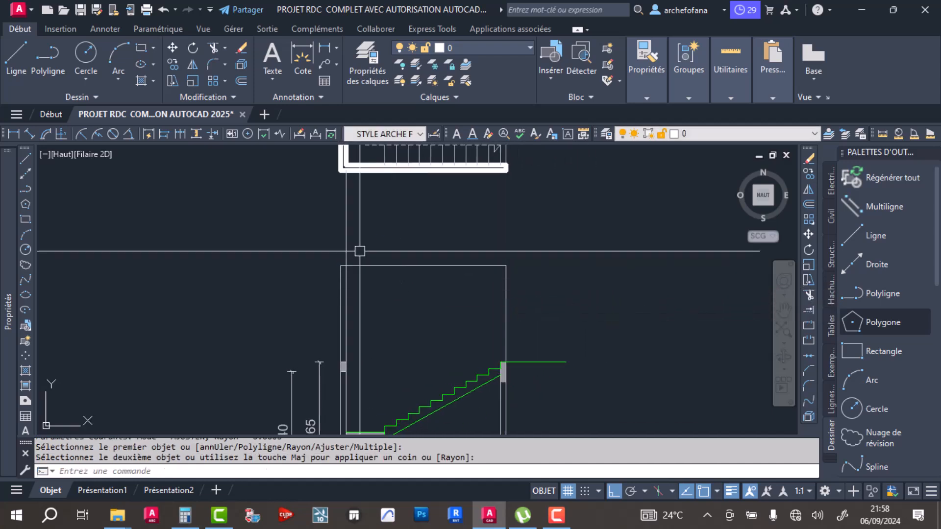
key("Return")
key("Escape")
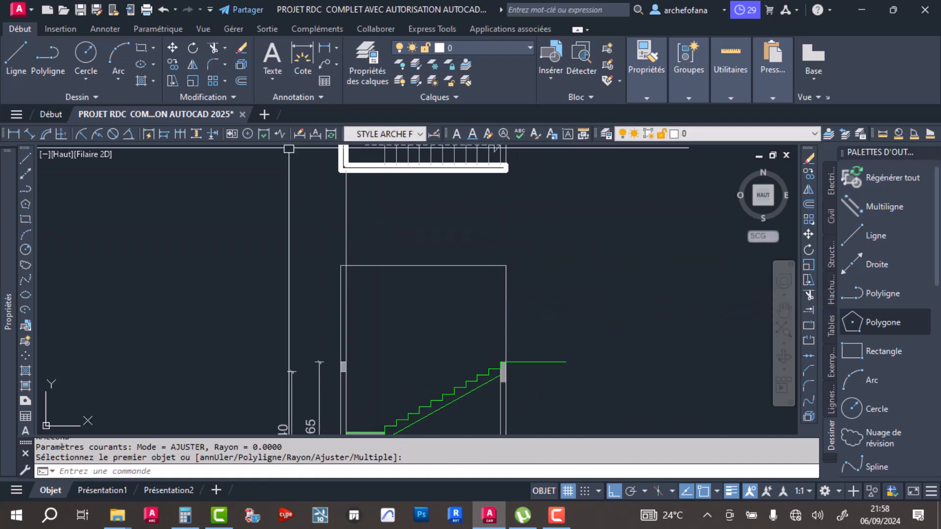
- Offset the enclosure's top line 0.15 downward and fillet it to the left inner wall line with radius 0
left_click(241, 81)
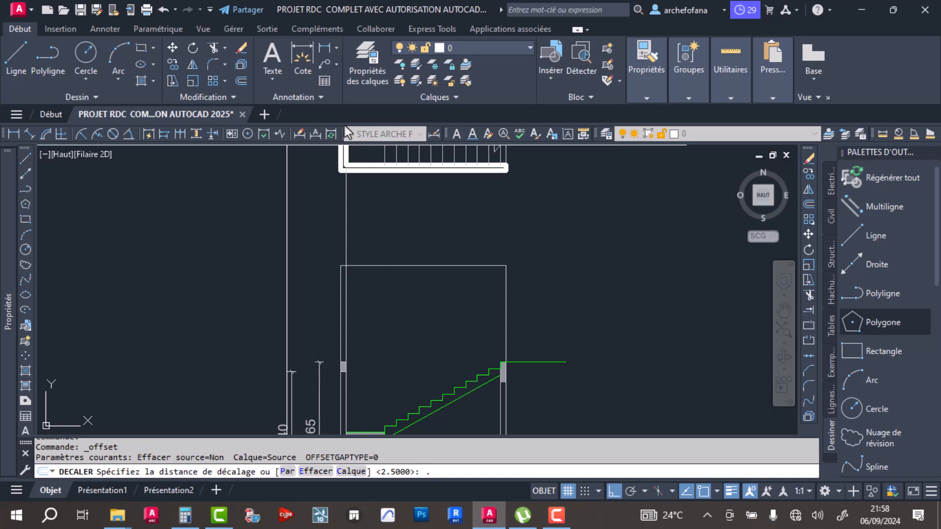
key("Return")
left_click(421, 266)
left_click(399, 279)
scroll(363, 266, "up", 2)
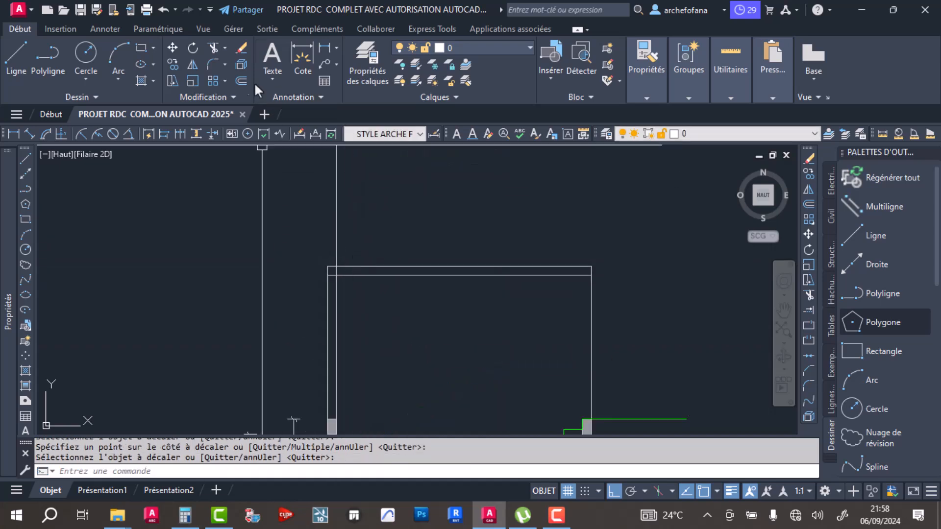
left_click(213, 63)
left_click(373, 267)
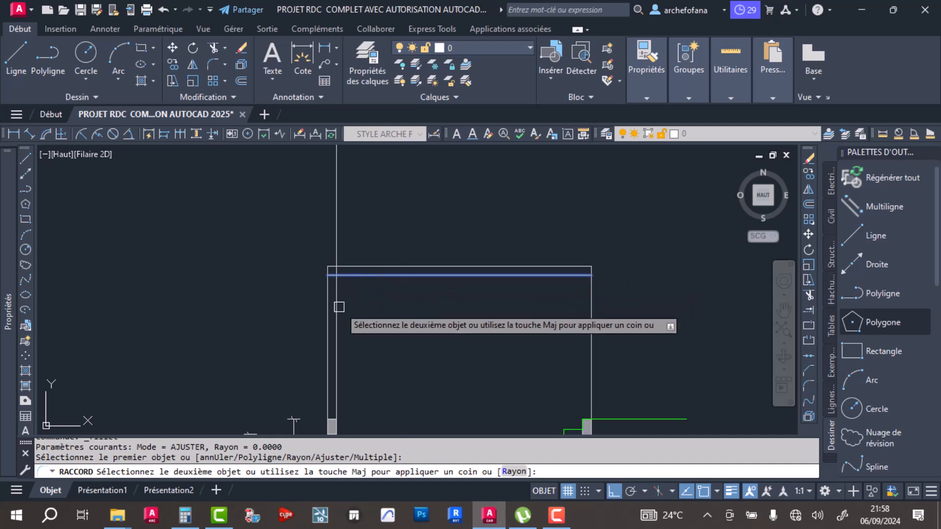
key("Return")
key("Return")
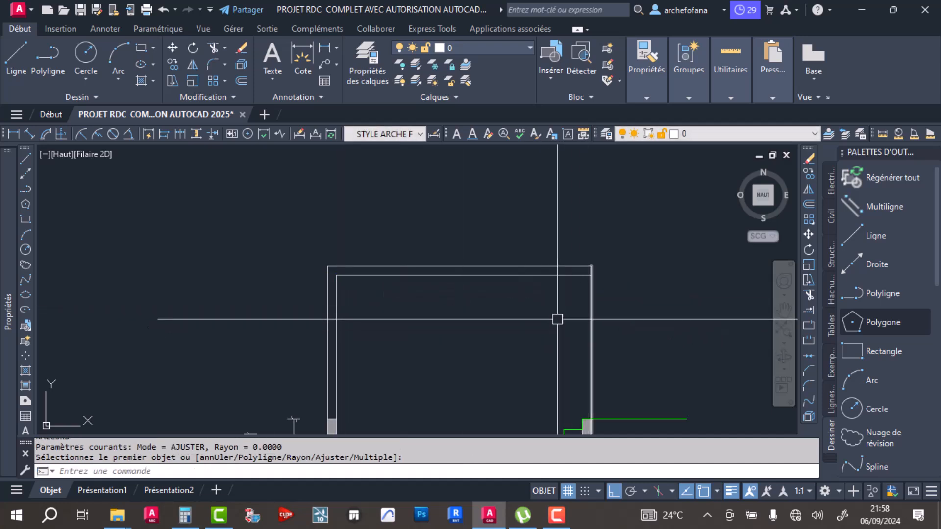
key("Return")
key("Return")
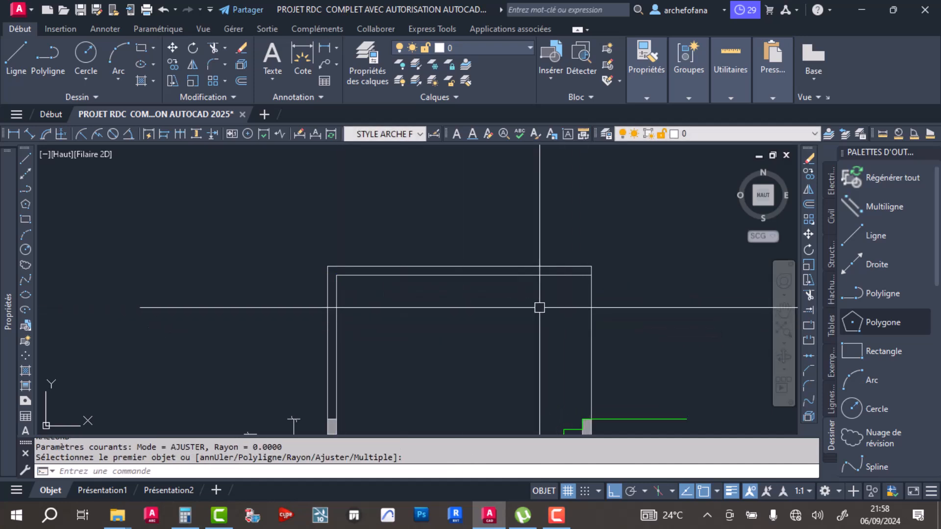
left_click(242, 81)
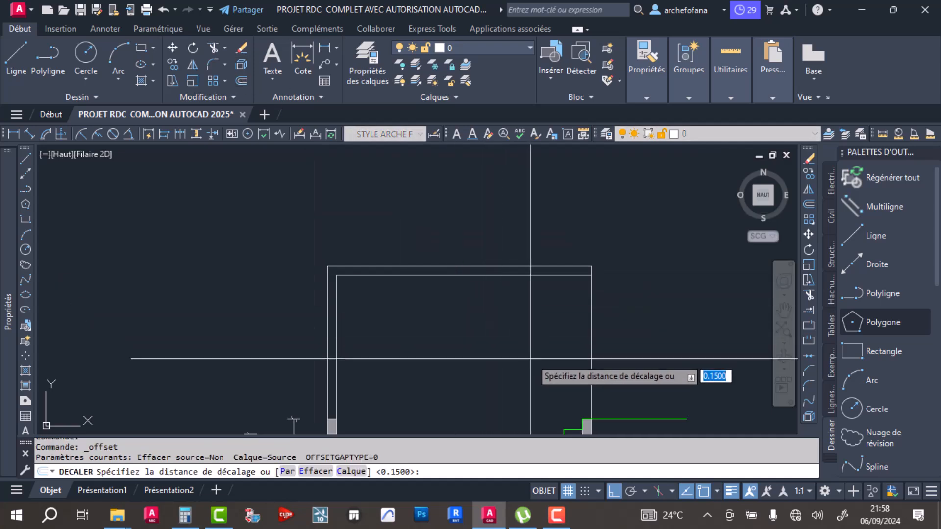
key("Escape")
key("Escape")
key("Escape")
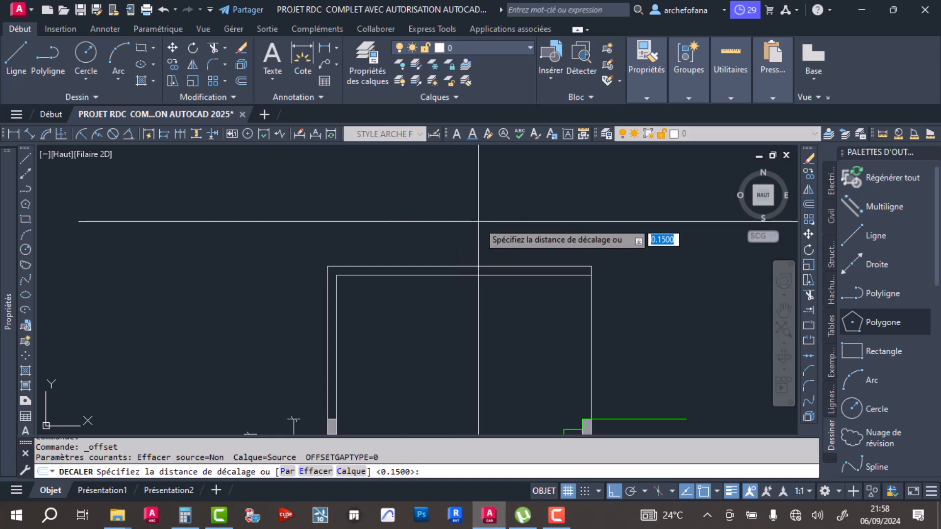
key("Escape")
- Draw the right inner wall line from the right beam's upper inner corner up 2.35 and fillet it to the inner top line
left_click(22, 56)
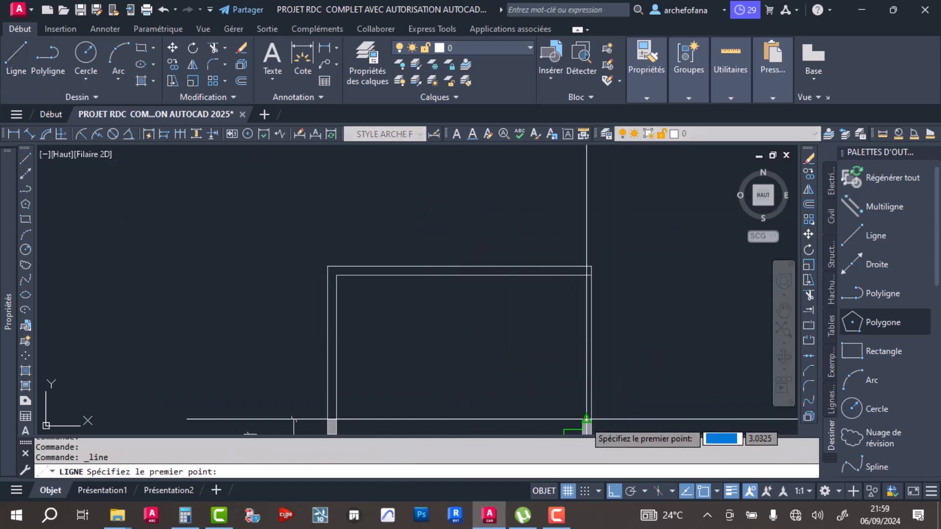
left_click(581, 419)
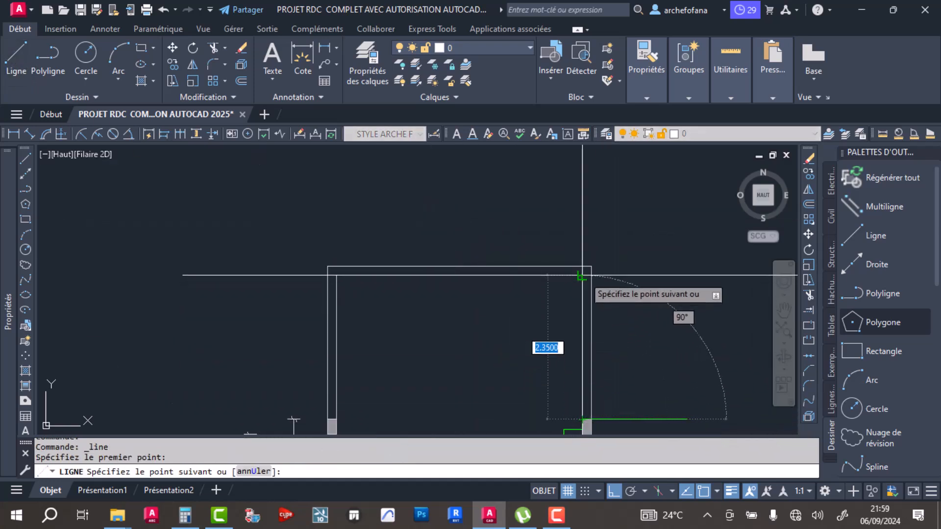
left_click(581, 276)
key("Return")
middle_click_drag(487, 300, 418, 261)
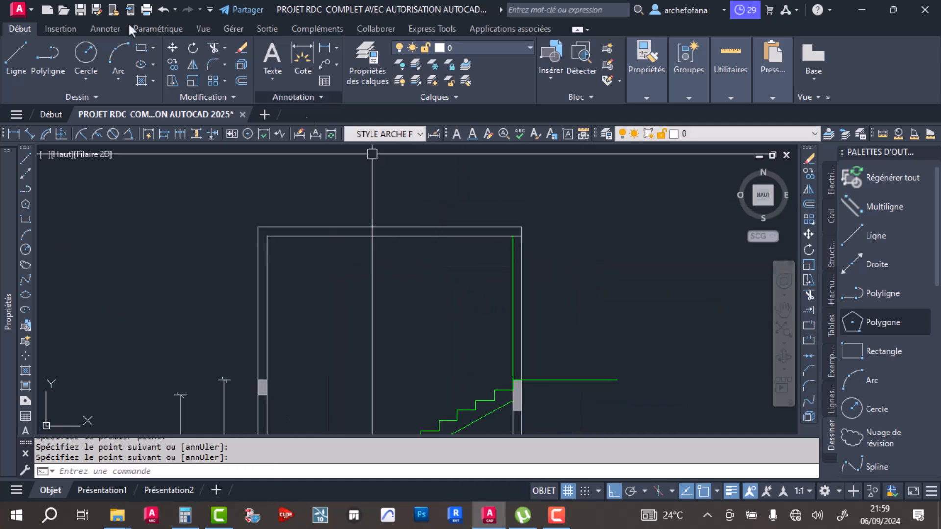
left_click(214, 67)
left_click(513, 260)
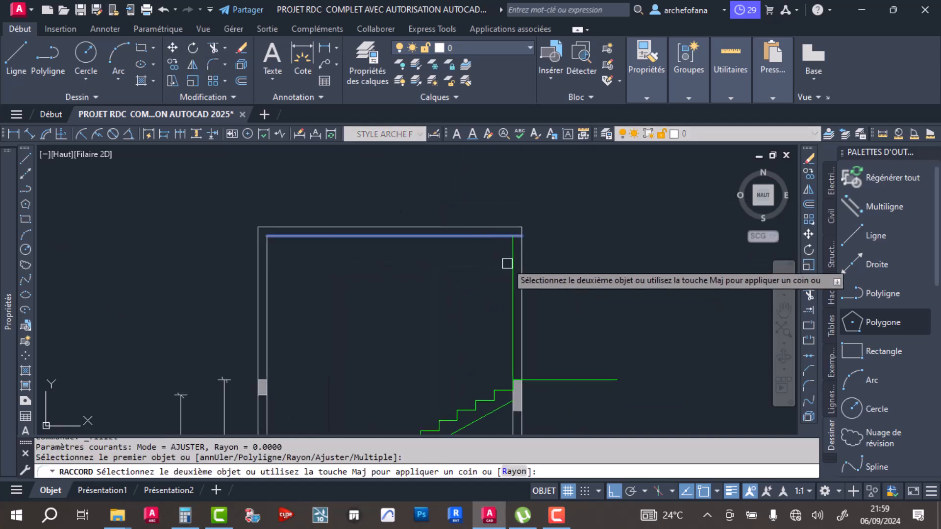
- Match the new green inner wall line's properties to those of the right outer wall line
left_click(645, 98)
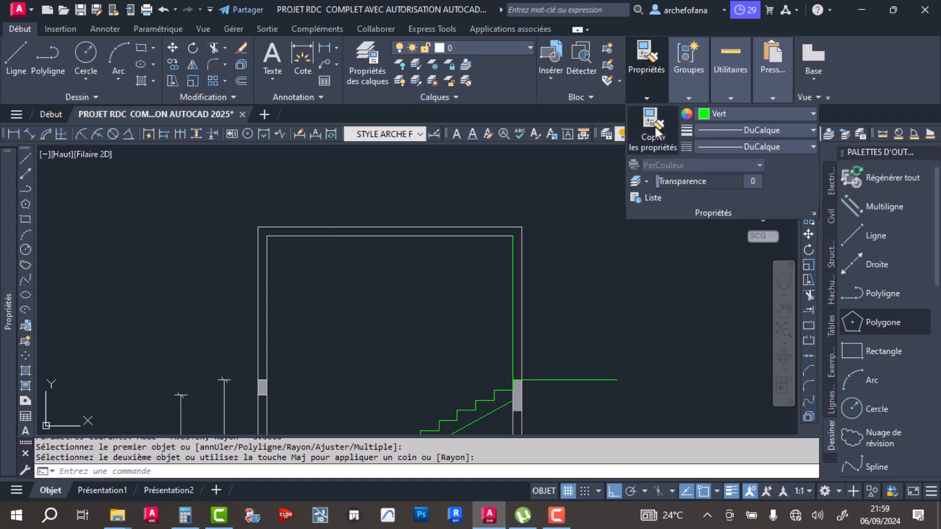
left_click(653, 126)
left_click(522, 284)
left_click(481, 302)
key("Escape")
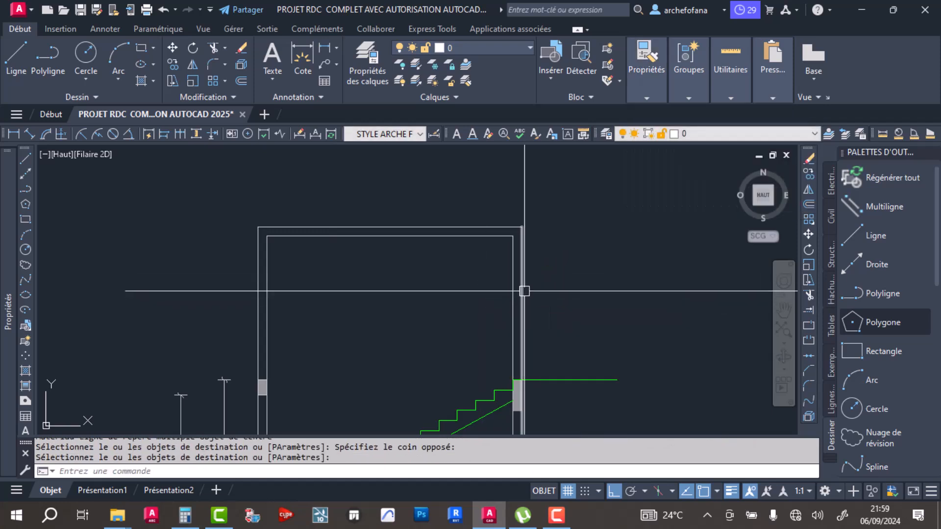
- Check the whole staircase enclosure and save the drawing
scroll(494, 212, "down", 4)
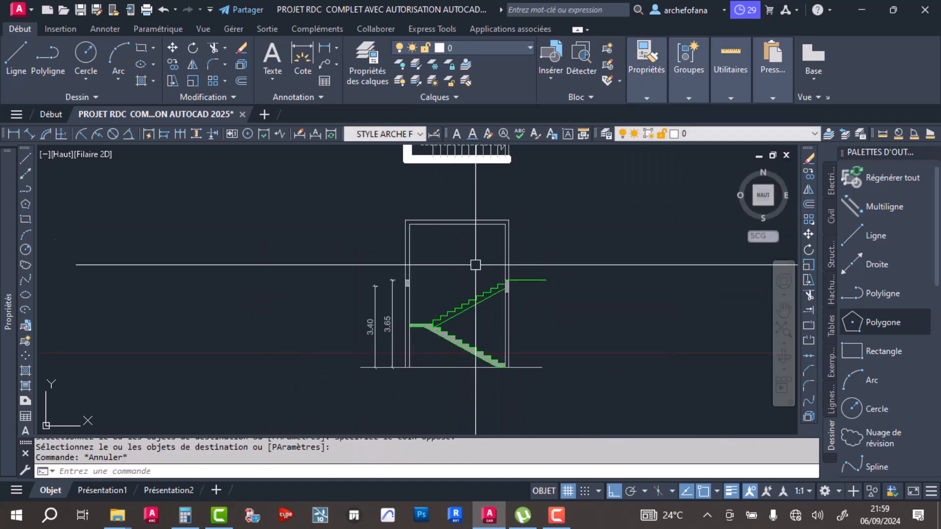
middle_click_drag(481, 279, 396, 256)
scroll(355, 199, "up", 3)
scroll(395, 221, "down", 3)
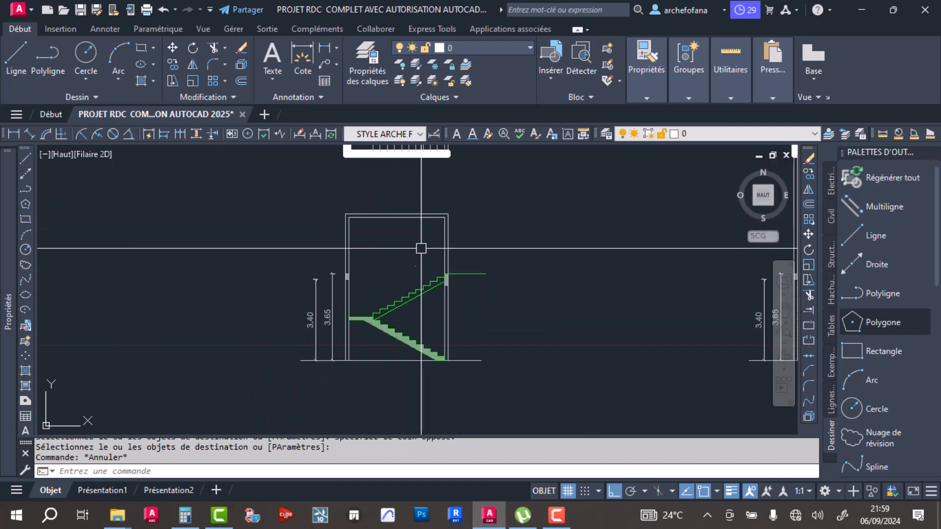
middle_click_drag(394, 267, 342, 245)
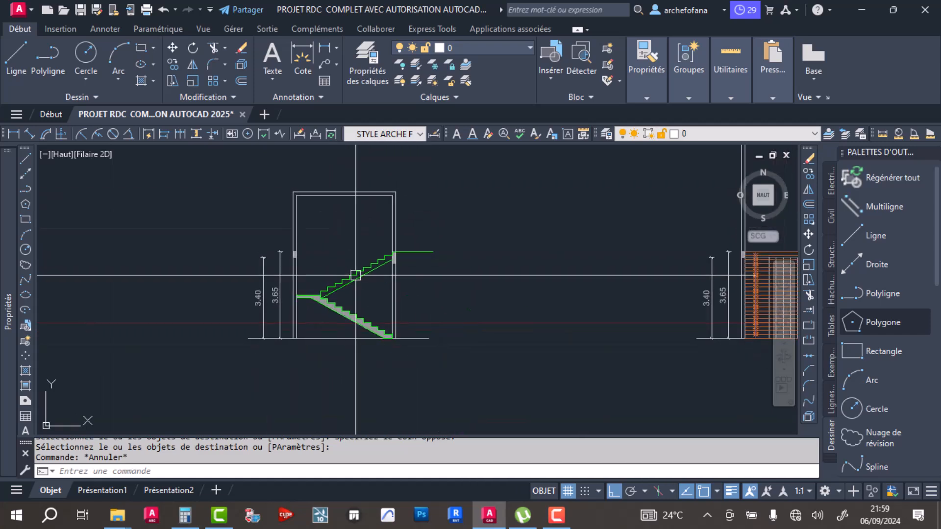
key("ctrl+s")
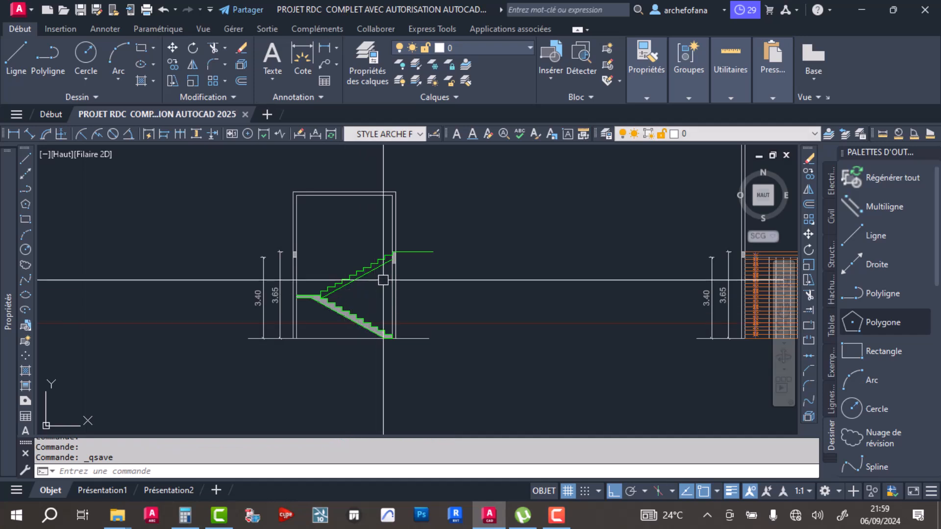
- Explode the green polyline that joins the upper flight's steps to the upper floor line
left_click(378, 218)
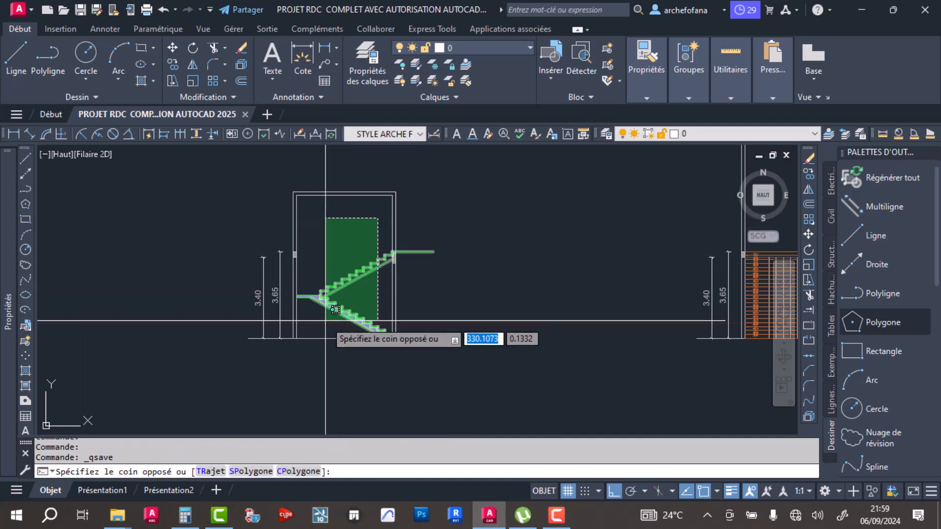
left_click(371, 267)
key("Escape")
key("Escape")
left_click(416, 250)
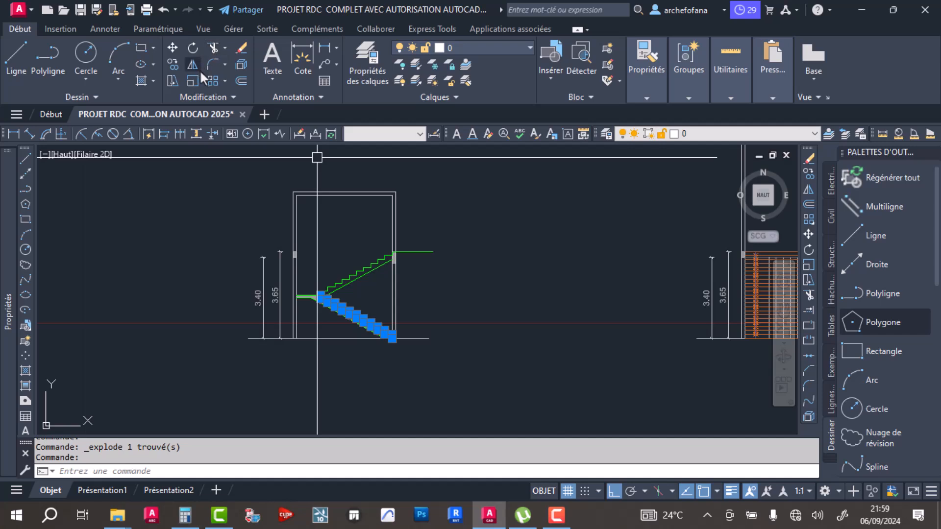
left_click(372, 232)
left_click(325, 307)
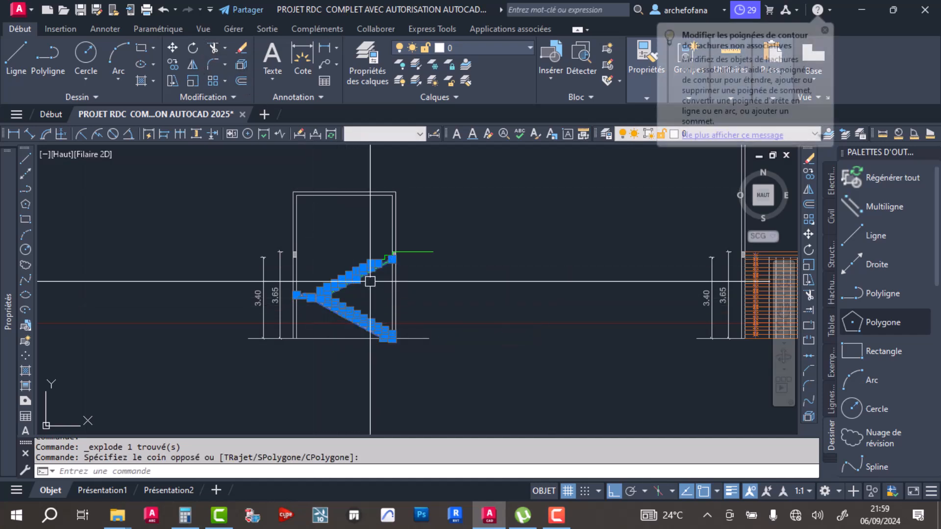
scroll(388, 247, "up", 4)
left_click(389, 247)
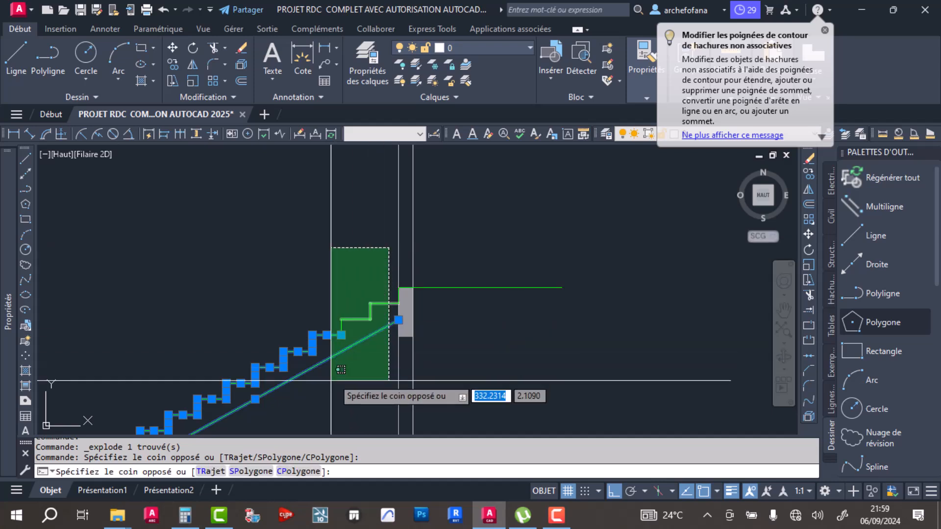
left_click(331, 381)
left_click(397, 294)
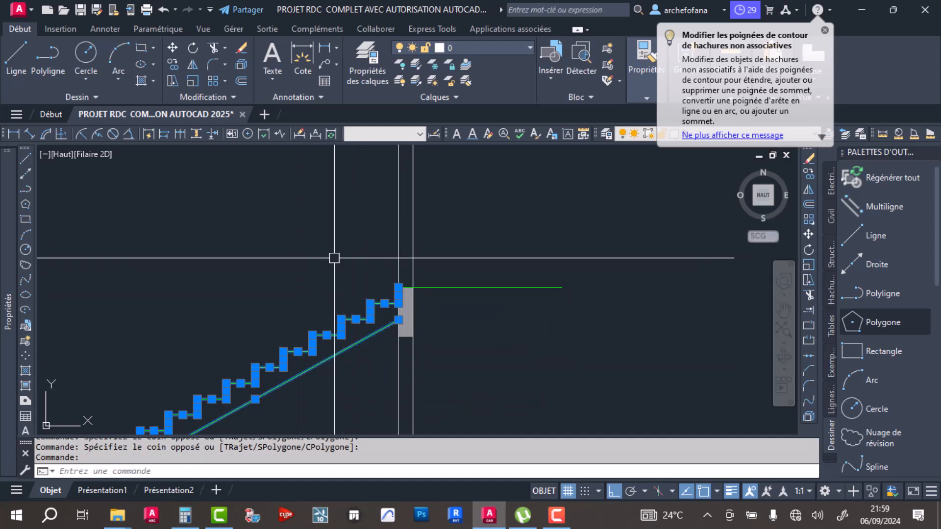
scroll(441, 225, "down", 3)
left_click(441, 188)
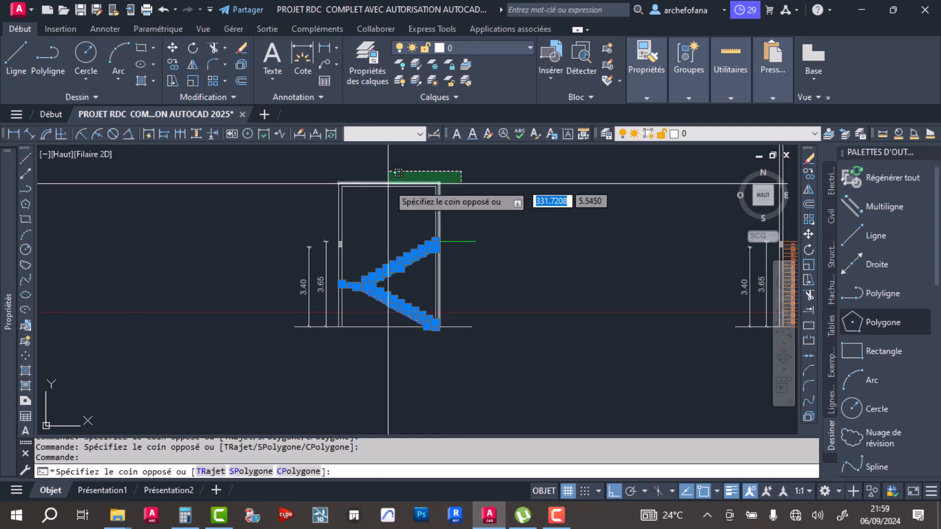
left_click(389, 185)
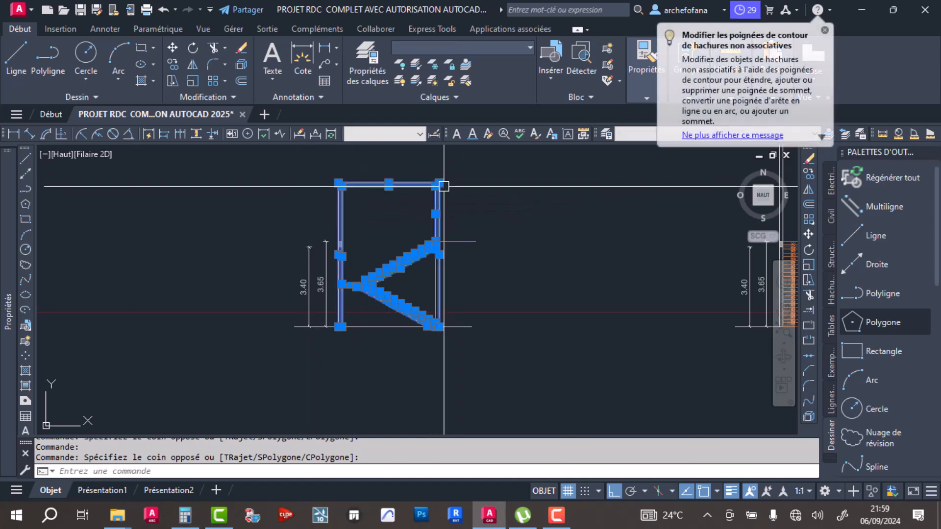
key("Escape")
- Select both stair flights with their landing hatch and the two top slab lines in the staircase elevation
scroll(427, 230, "up", 4)
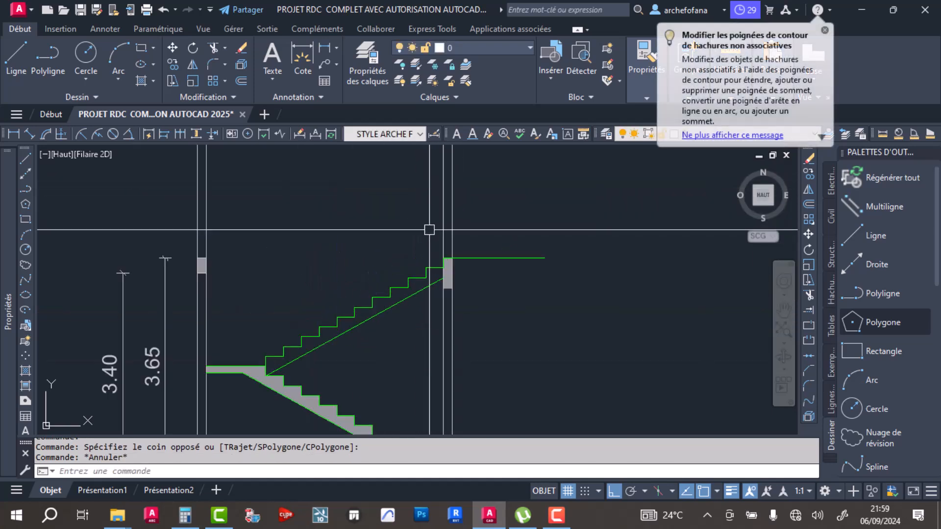
left_click(433, 236)
scroll(356, 280, "down", 2)
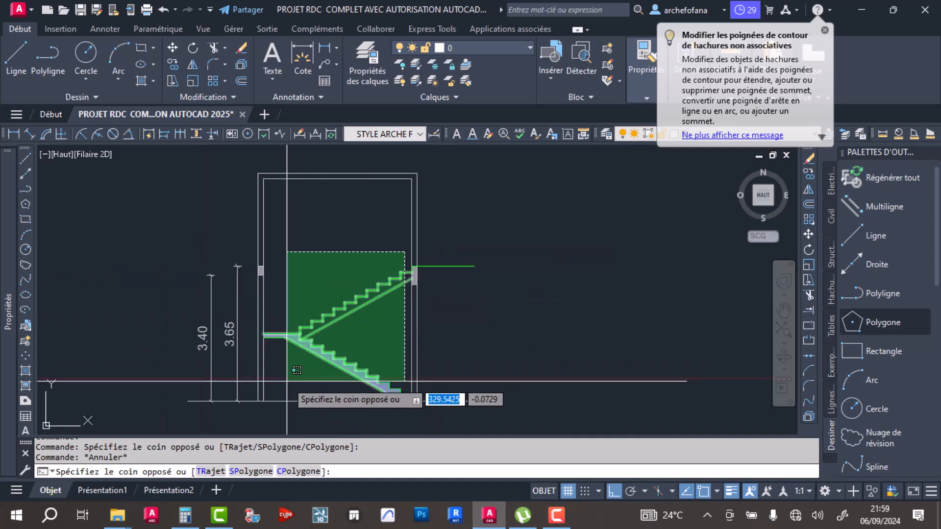
left_click(325, 391)
scroll(325, 390, "up", 5)
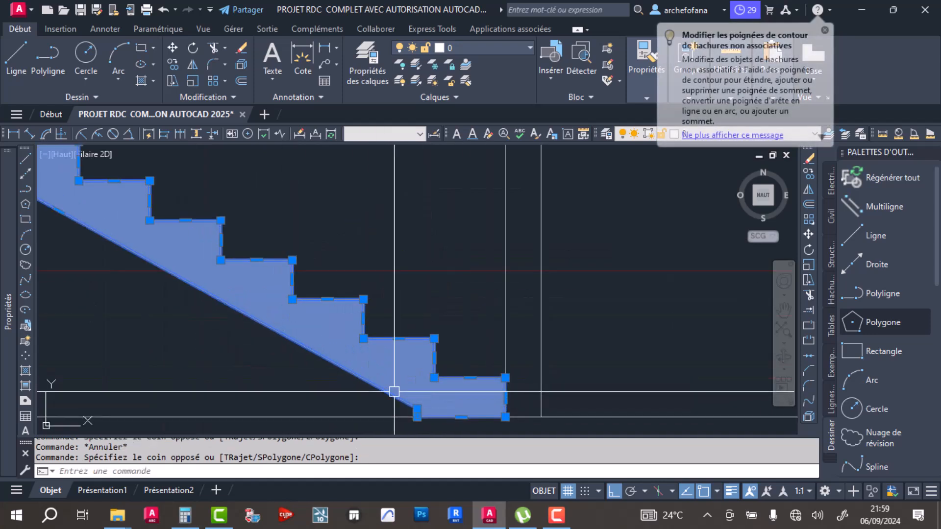
scroll(331, 260, "down", 4)
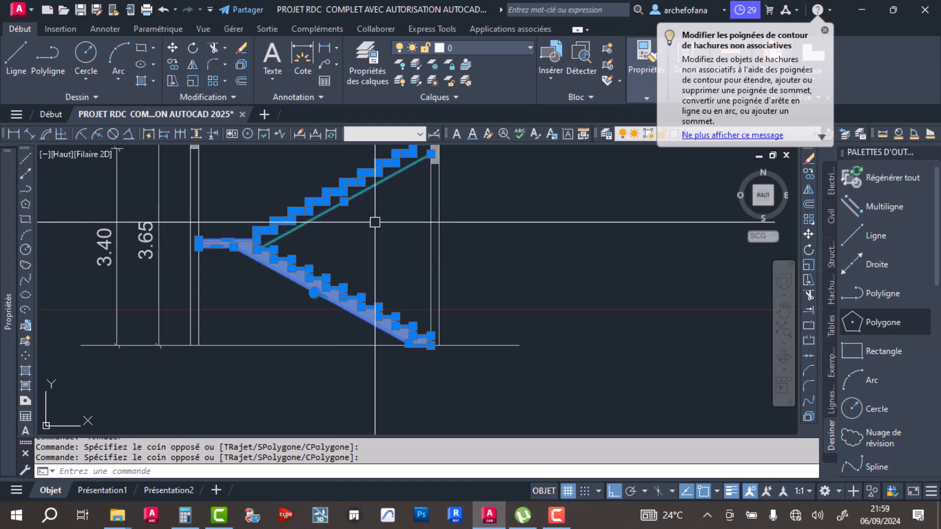
scroll(387, 235, "up", 4)
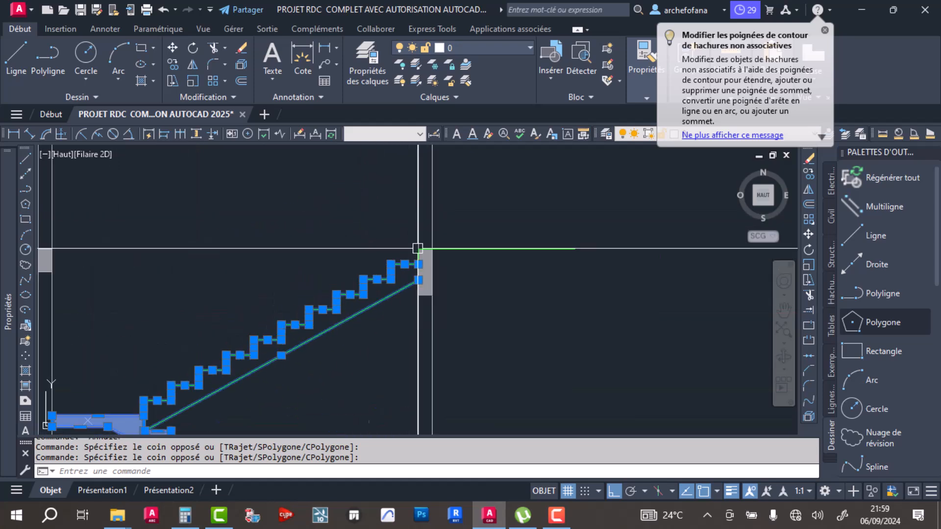
scroll(399, 367, "down", 4)
left_click(358, 216)
left_click(325, 270)
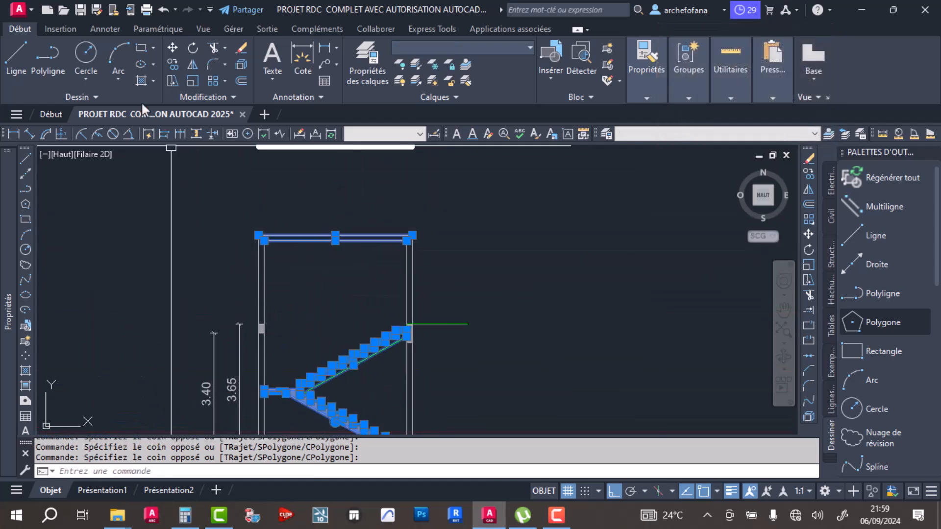
- Copy the selected stairs and top slab lines into the building section, placing them on the floor line at the left wall's inner face
left_click(173, 64)
scroll(332, 315, "up", 5)
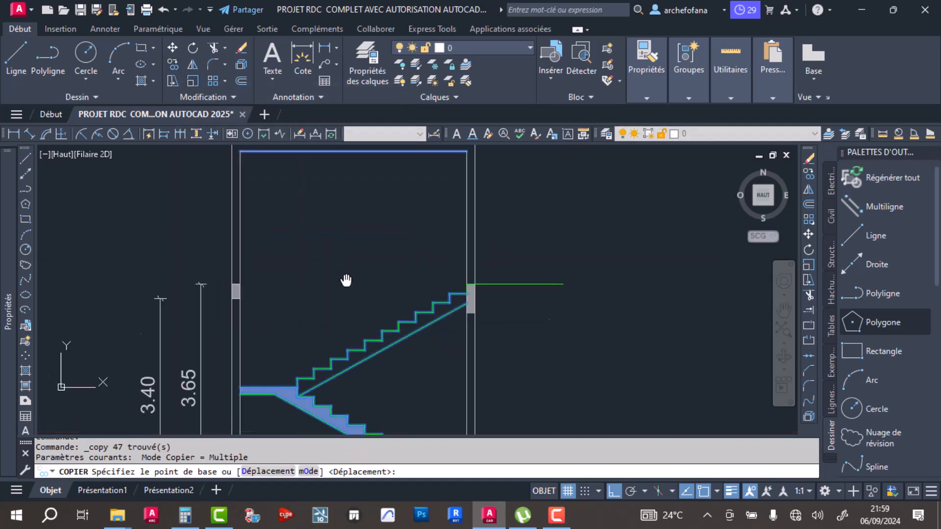
left_click(277, 389)
scroll(284, 352, "down", 6)
middle_click_drag(227, 367, 458, 269)
scroll(458, 268, "down", 5)
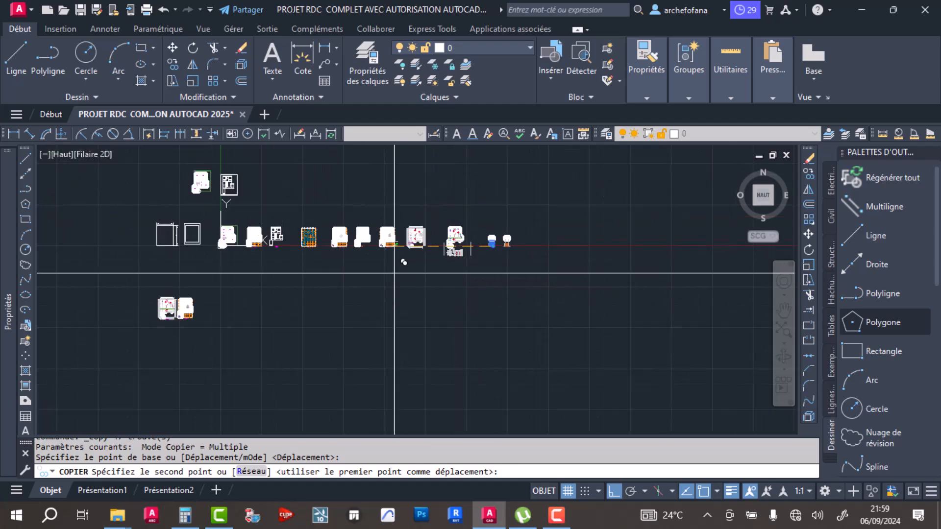
scroll(180, 319, "up", 5)
scroll(176, 313, "up", 3)
scroll(252, 304, "down", 6)
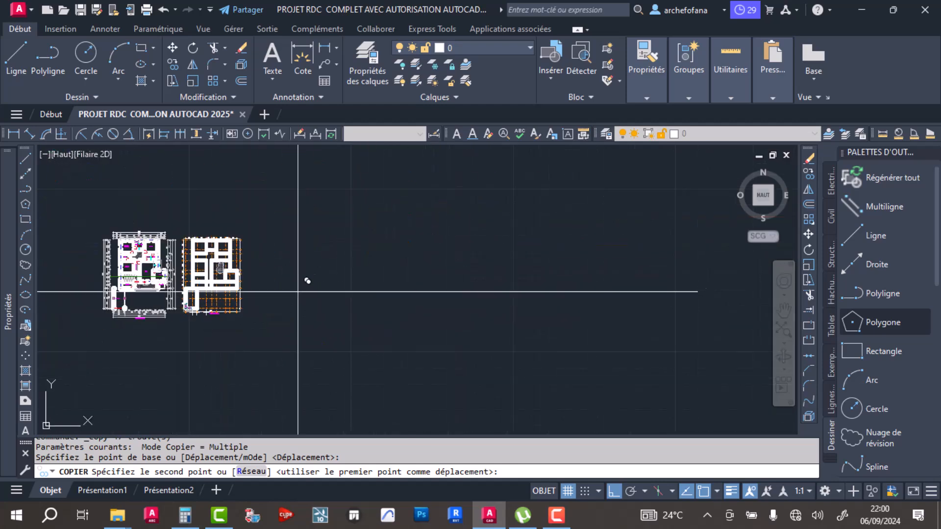
scroll(490, 255, "up", 3)
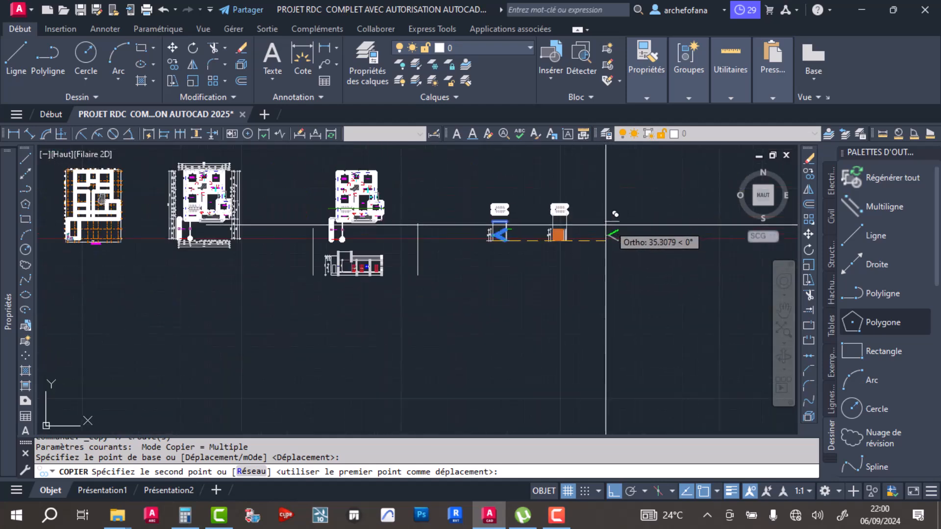
scroll(357, 267, "up", 10)
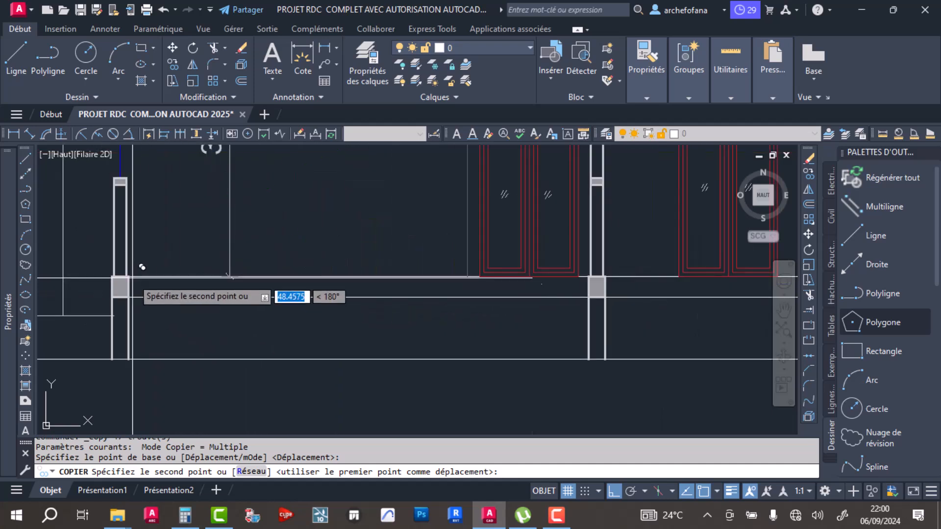
scroll(129, 277, "up", 6)
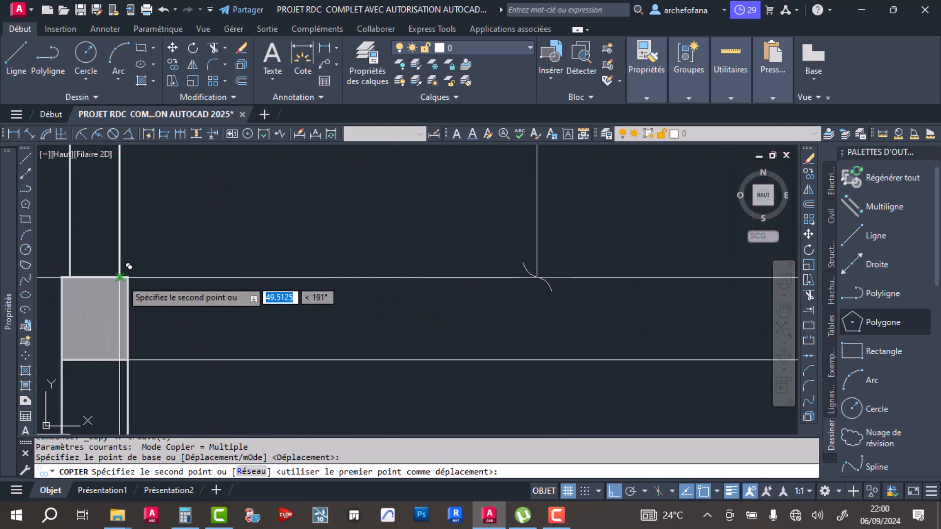
left_click(128, 266)
key("Return")
- Fillet the stairwell's inner top line with the right and left inner wall lines at radius 0 in the building section
scroll(284, 227, "down", 9)
middle_click_drag(306, 270, 293, 340)
scroll(281, 283, "up", 2)
middle_click_drag(413, 258, 392, 304)
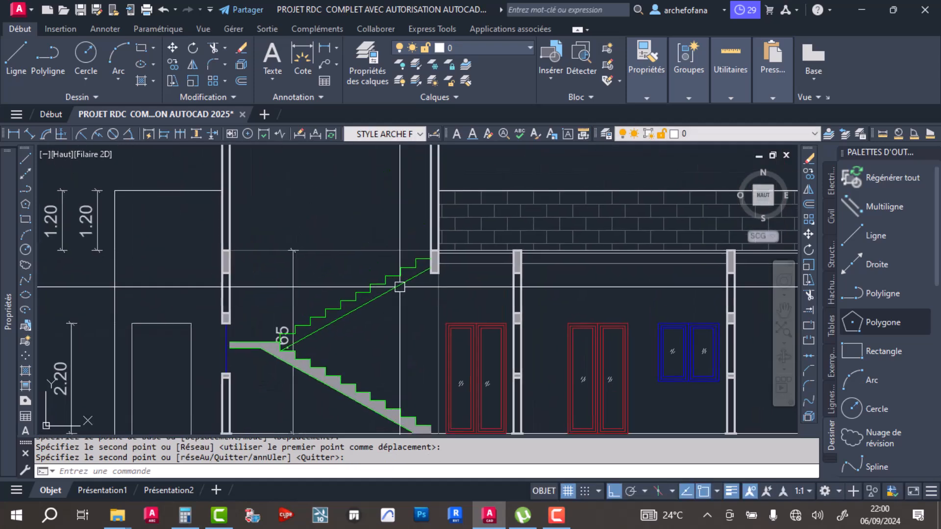
scroll(410, 257, "up", 4)
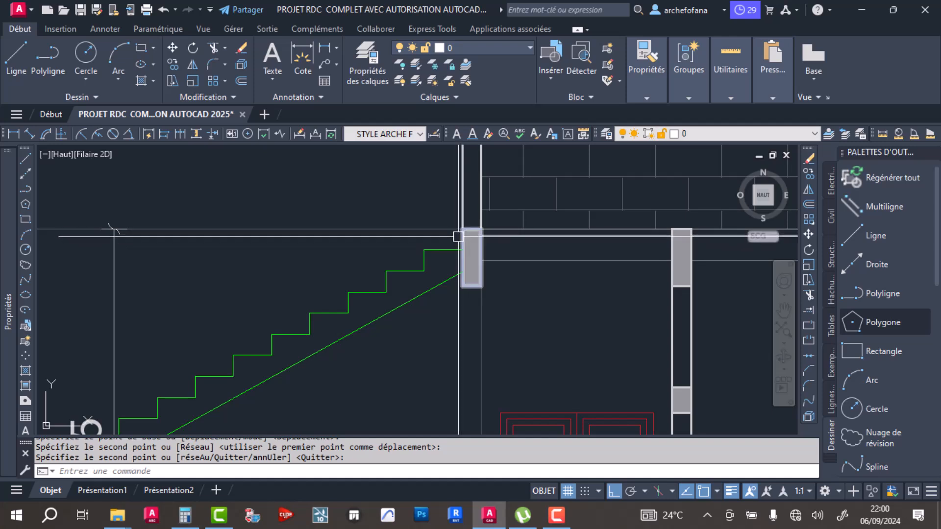
scroll(516, 221, "down", 8)
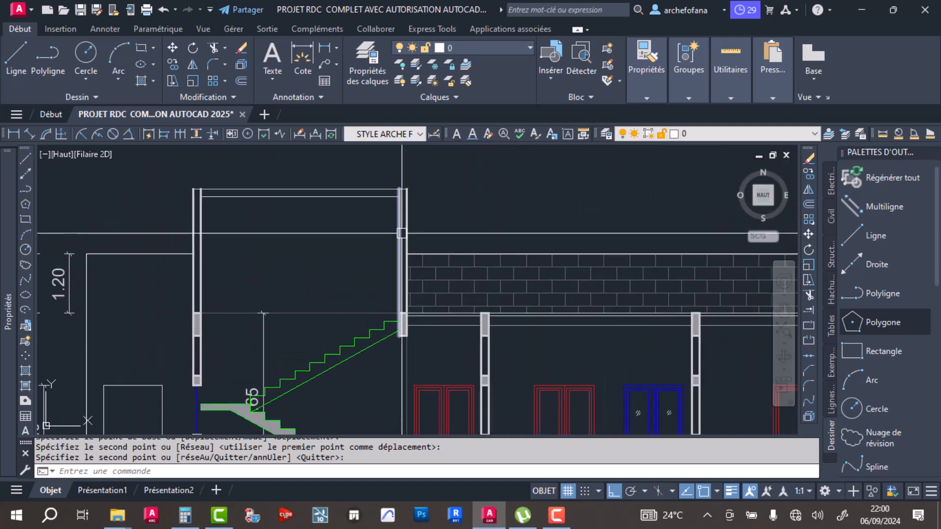
scroll(401, 185, "up", 5)
left_click(213, 65)
left_click(339, 228)
left_click(382, 265)
scroll(430, 209, "down", 3)
key("Return")
left_click(130, 218)
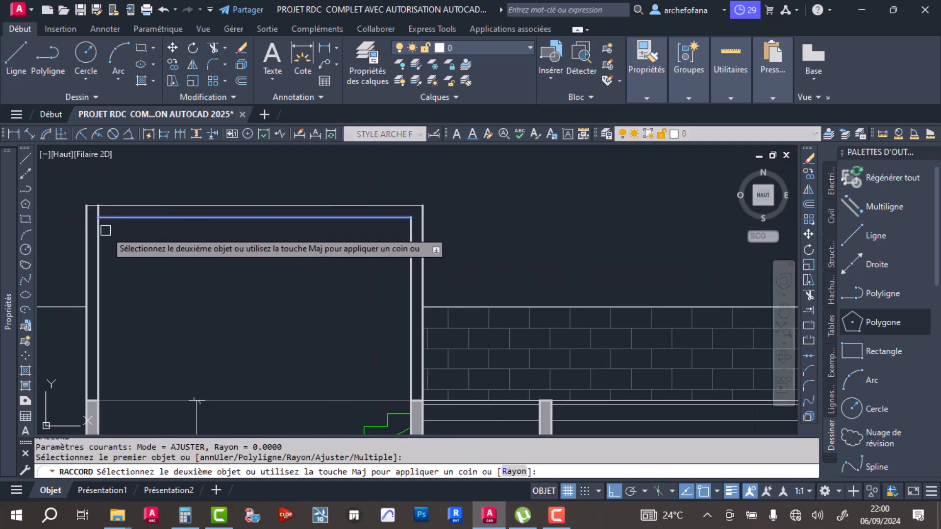
left_click(99, 242)
- Match the properties of the two top slab lines to those of the right outer wall line
scroll(266, 233, "down", 5)
scroll(236, 226, "up", 5)
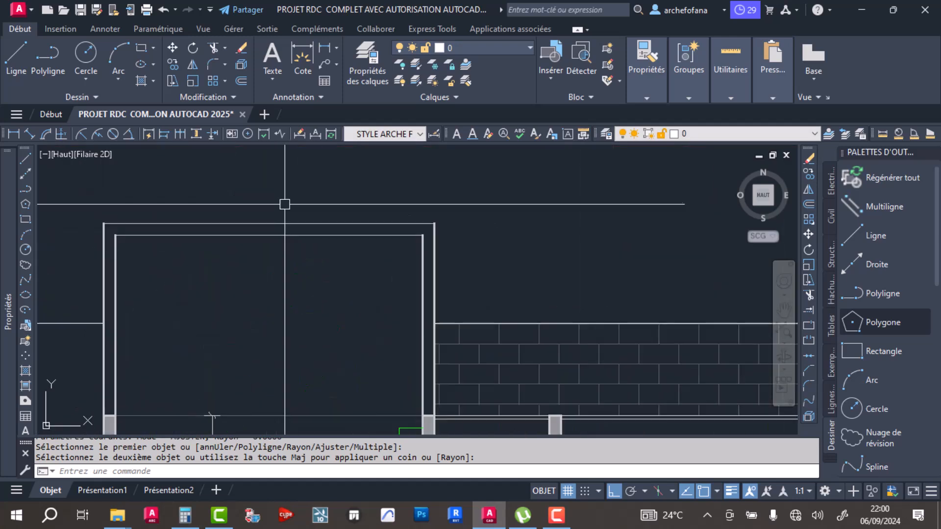
scroll(388, 204, "up", 4)
left_click(653, 81)
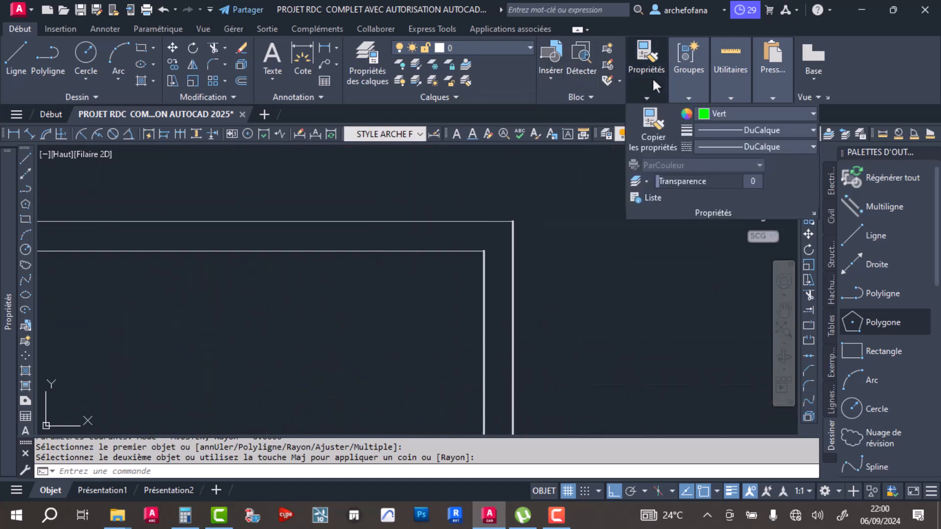
left_click(653, 120)
left_click(512, 287)
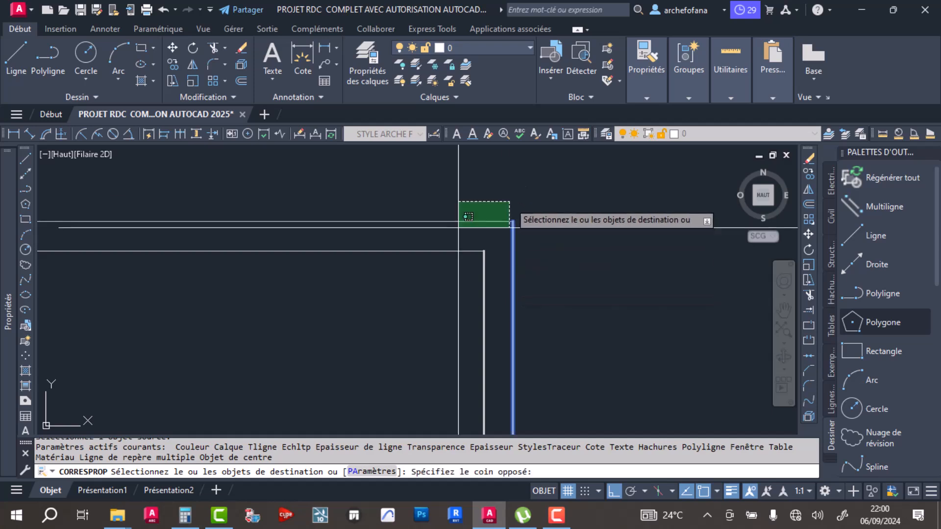
key("Return")
- Delete the horizontal line crossing the stairwell at the upper floor level between the two walls
scroll(512, 231, "down", 5)
middle_click_drag(454, 303, 371, 250)
scroll(417, 217, "down", 2)
scroll(371, 251, "up", 2)
left_click(372, 252)
left_click(347, 309)
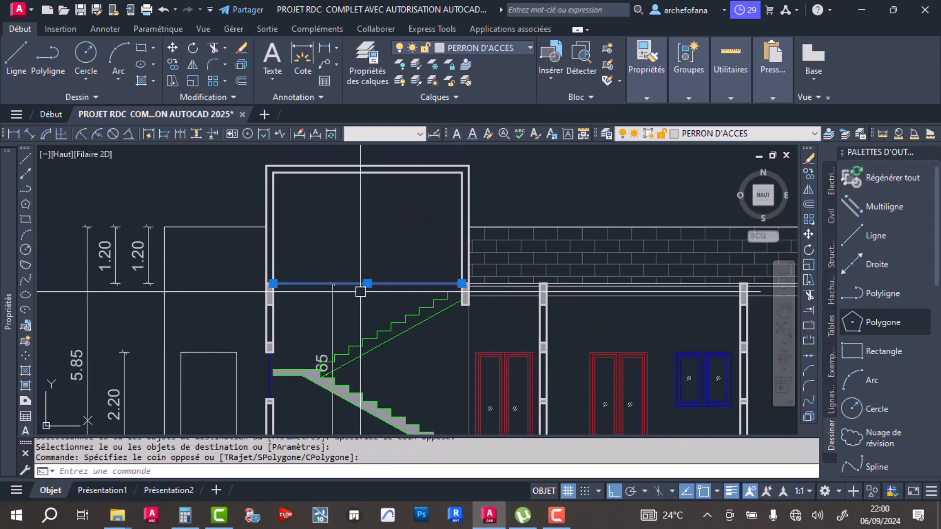
key("Delete")
- Stretch the vertical dimension inside the stairwell up to the underside of the top slab, and delete that dimension
left_click(333, 300)
left_click(273, 283)
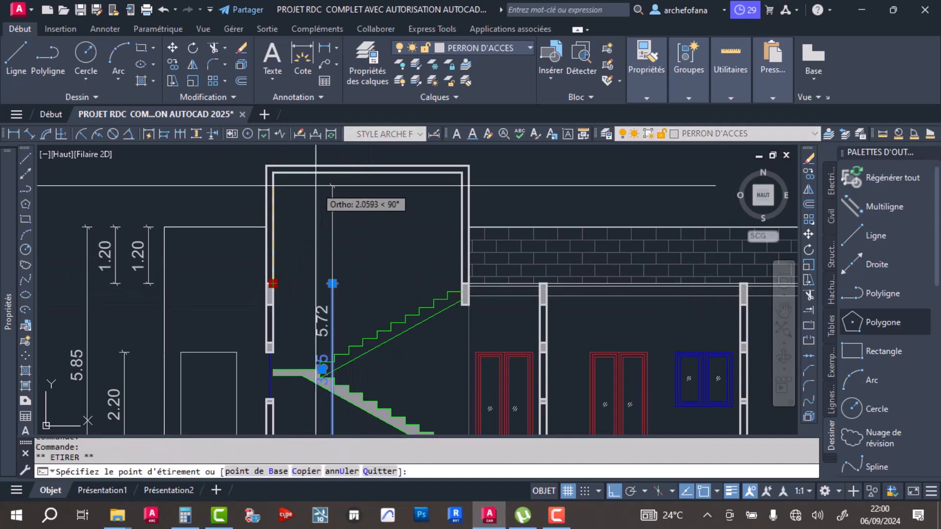
left_click(273, 172)
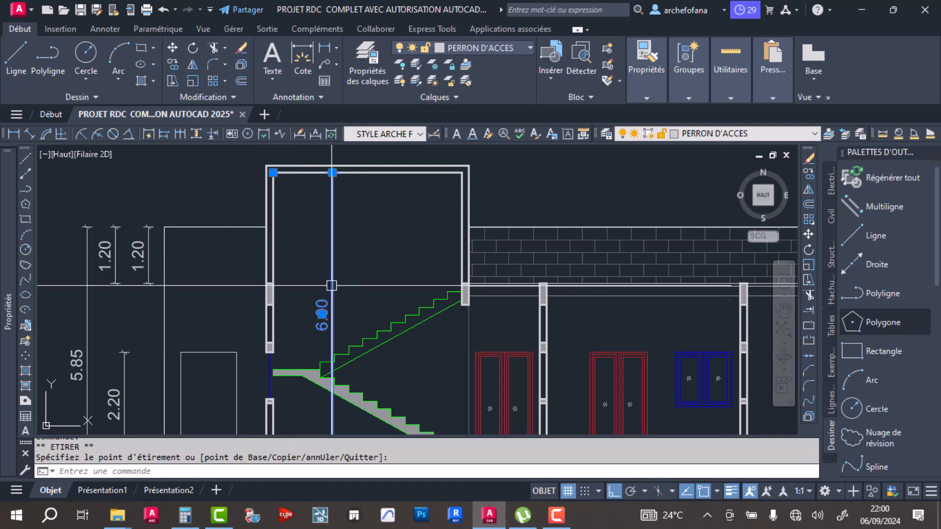
scroll(332, 281, "down", 3)
scroll(363, 268, "up", 5)
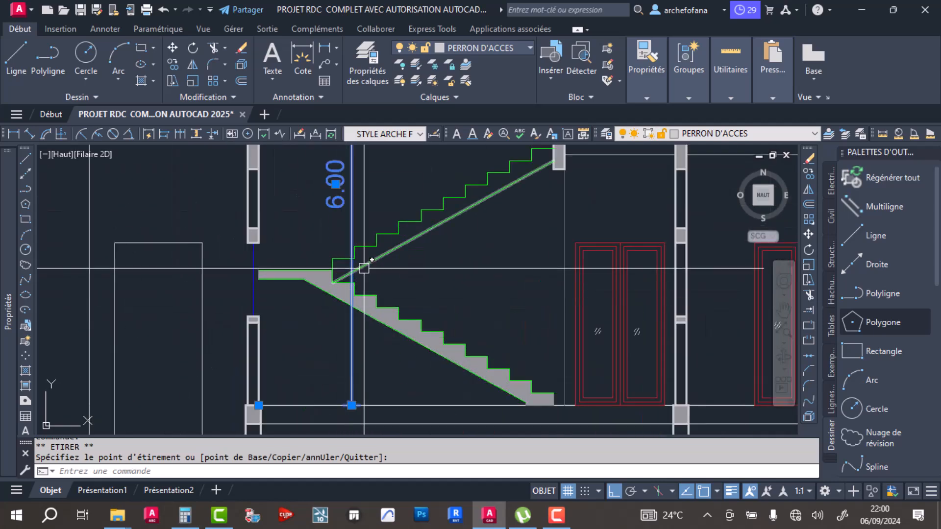
key("Delete")
- Check where the upper flight meets the right beam in the section and save the drawing
scroll(362, 267, "down", 3)
scroll(373, 304, "up", 5)
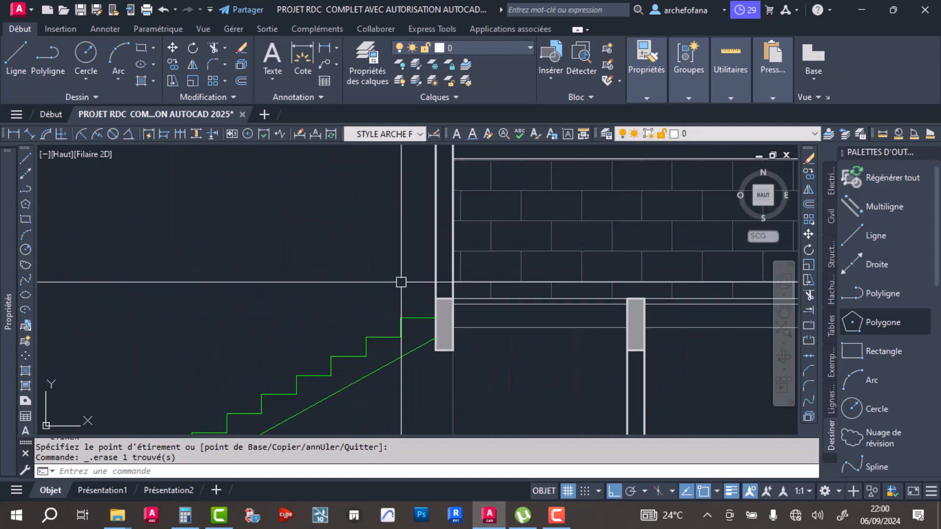
scroll(394, 285, "up", 2)
scroll(308, 287, "down", 4)
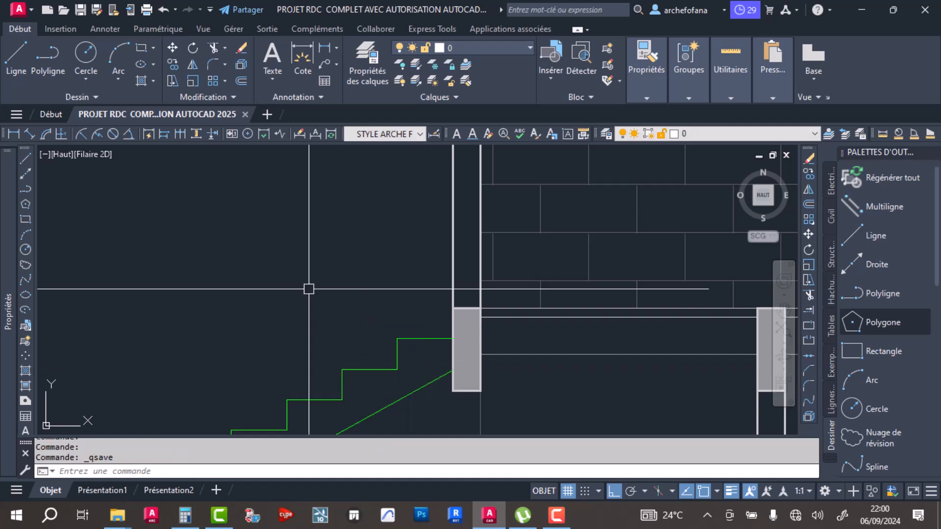
key("ctrl+s")
scroll(375, 316, "down", 1)
scroll(337, 295, "up", 5)
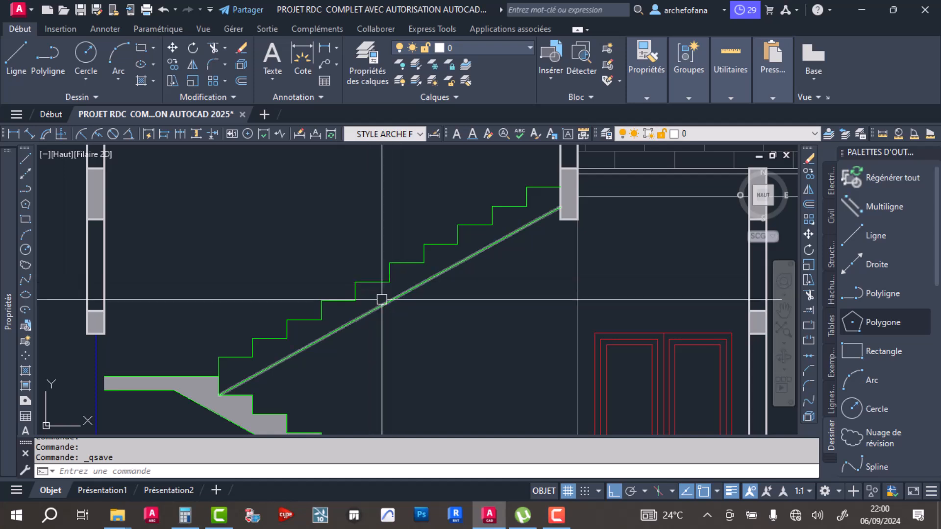
middle_click_drag(182, 356, 377, 274)
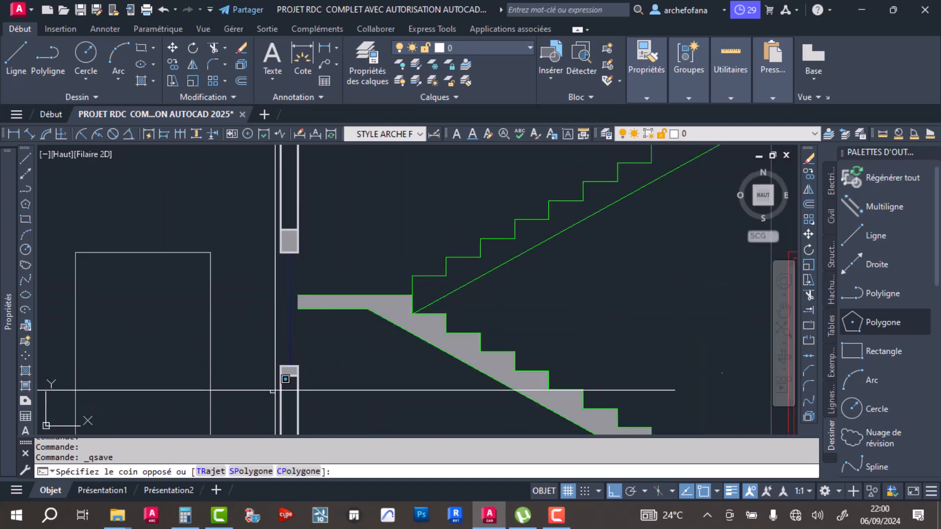
left_click(298, 366)
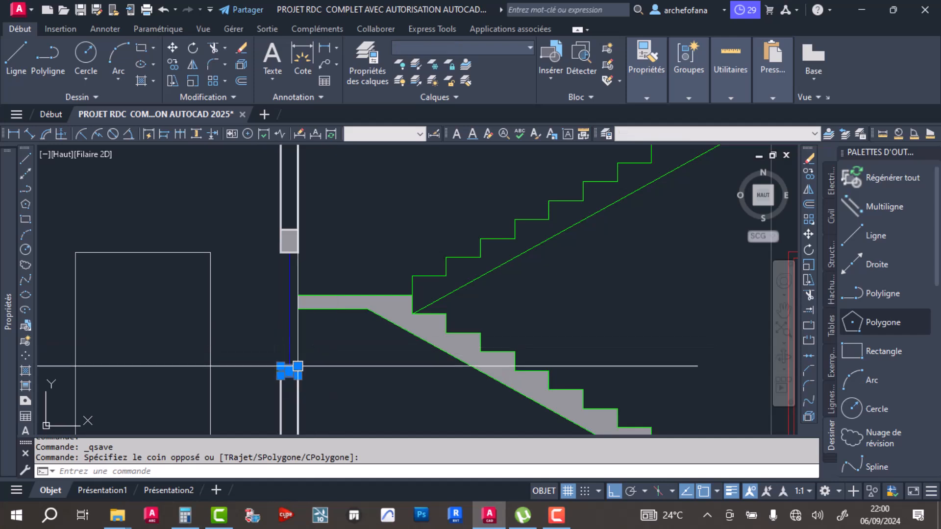
left_click(172, 48)
scroll(299, 374, "up", 5)
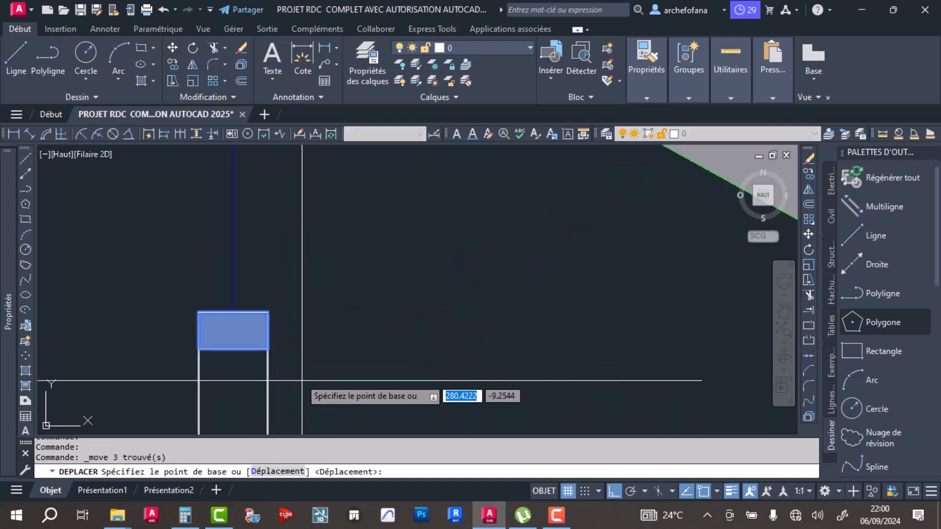
left_click(267, 349)
scroll(270, 350, "down", 5)
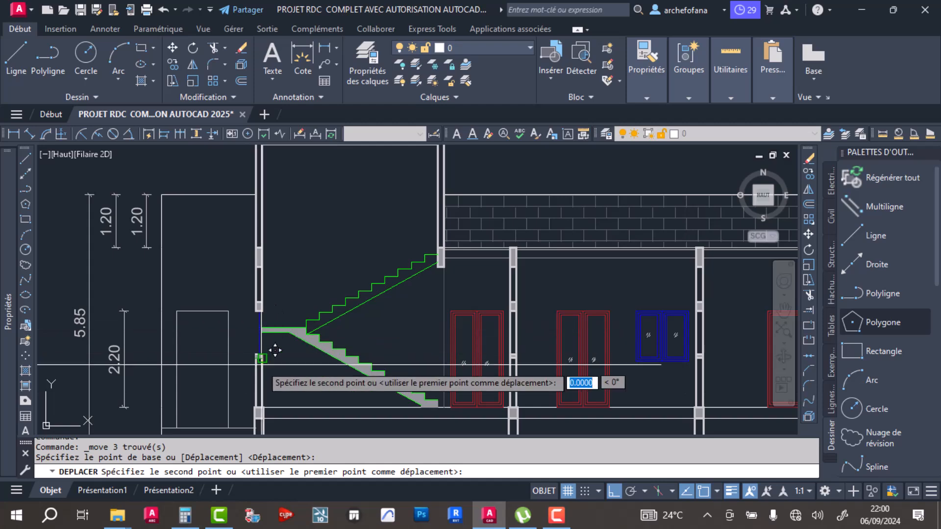
scroll(275, 337, "down", 4)
scroll(314, 333, "up", 4)
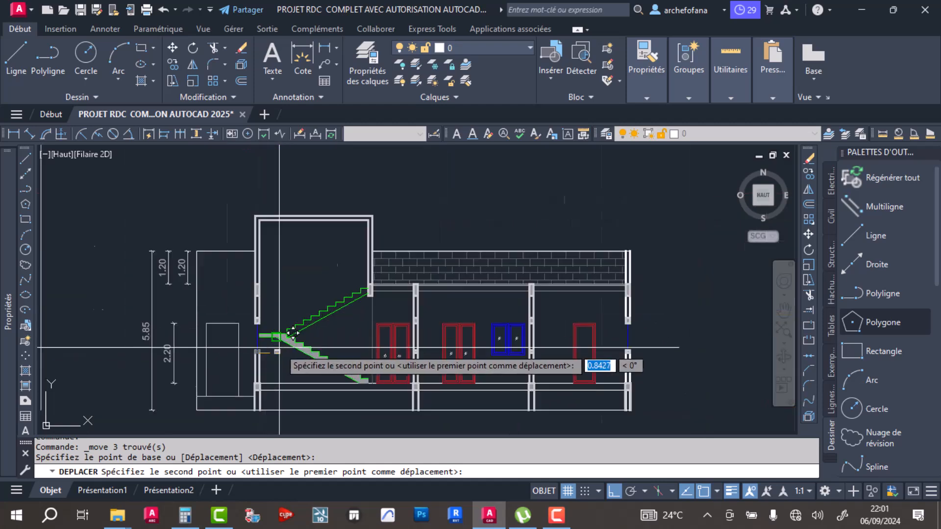
scroll(289, 353, "down", 4)
scroll(245, 333, "up", 6)
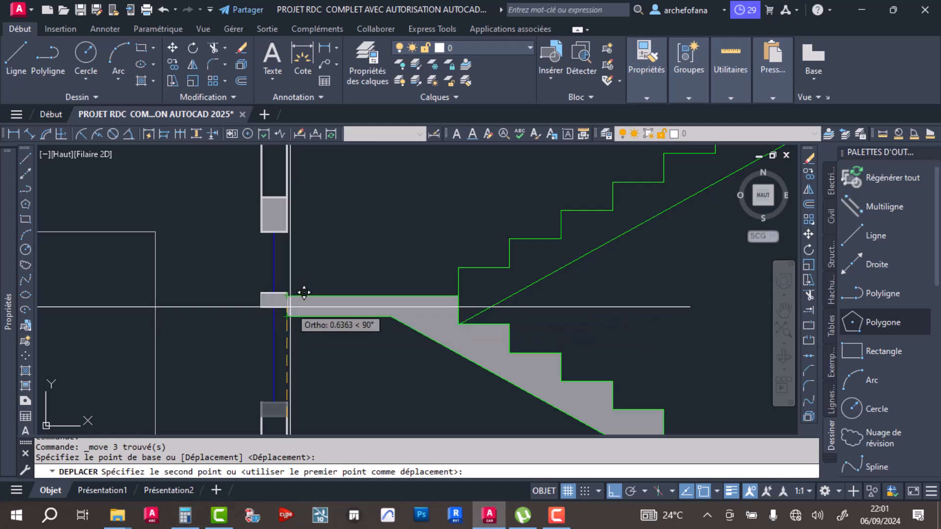
key("Escape")
- Move the left wall's window sill block up until its top is level with the stair landing's top
left_click(241, 359)
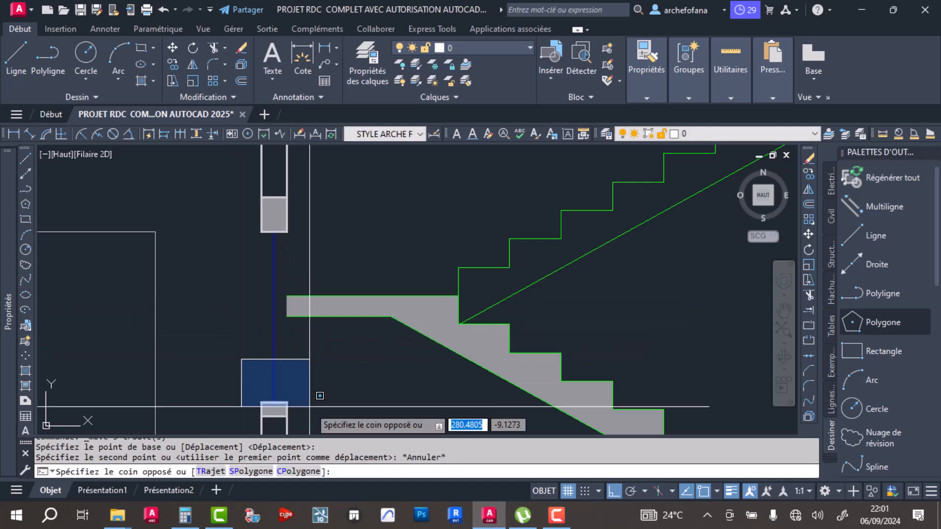
left_click(308, 414)
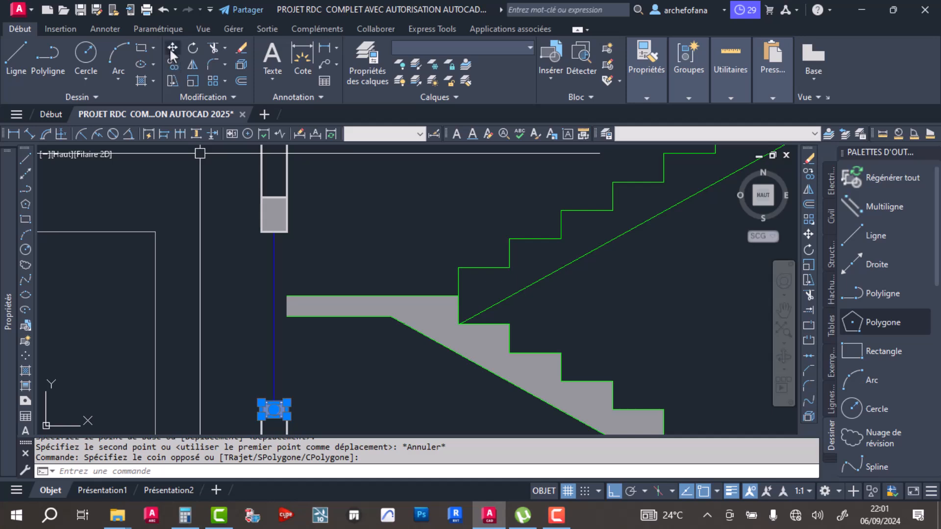
left_click(171, 49)
left_click(289, 401)
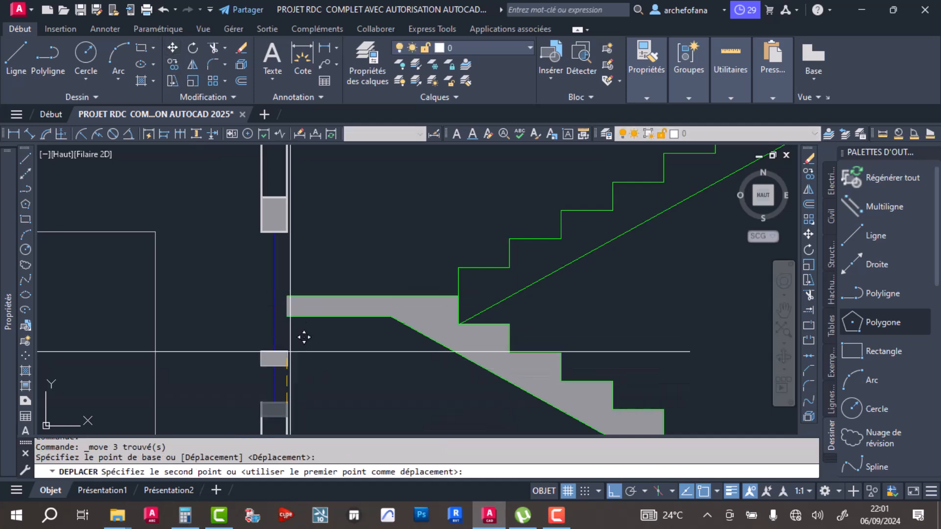
key("Escape")
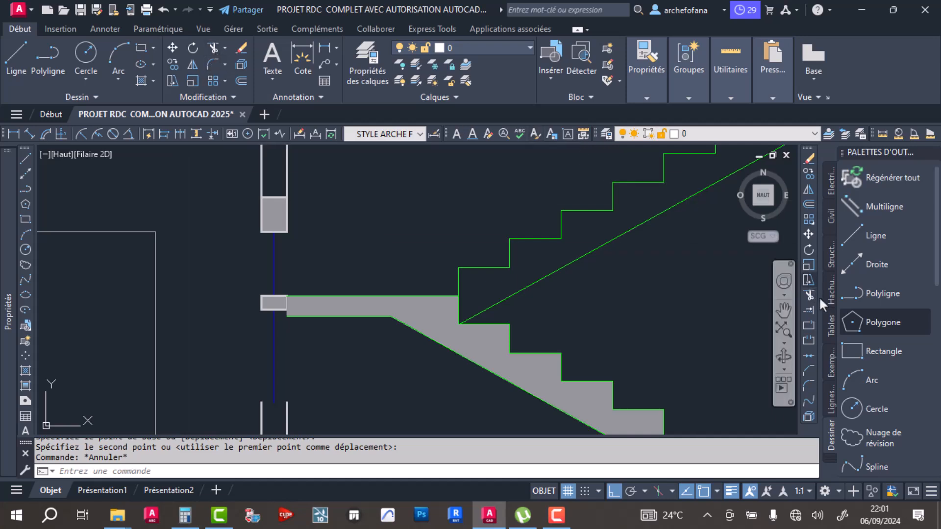
- Extend the two left wall lines below the window up to the relocated sill block
left_click(810, 310)
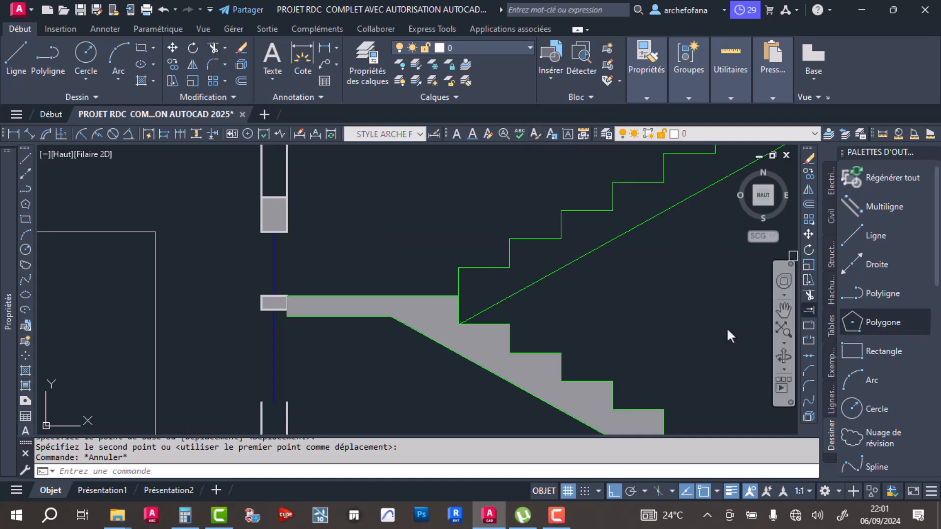
left_click(290, 414)
left_click(261, 410)
key("Return")
- Move the blue window line and the lintel block above it 1.00 up along the left wall
left_click(273, 403)
left_click(239, 274)
left_click(310, 183)
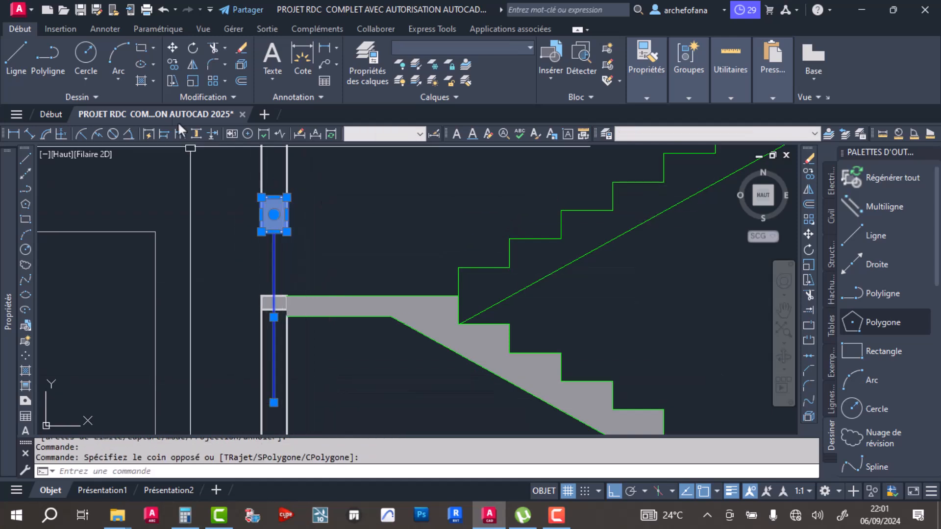
left_click(169, 47)
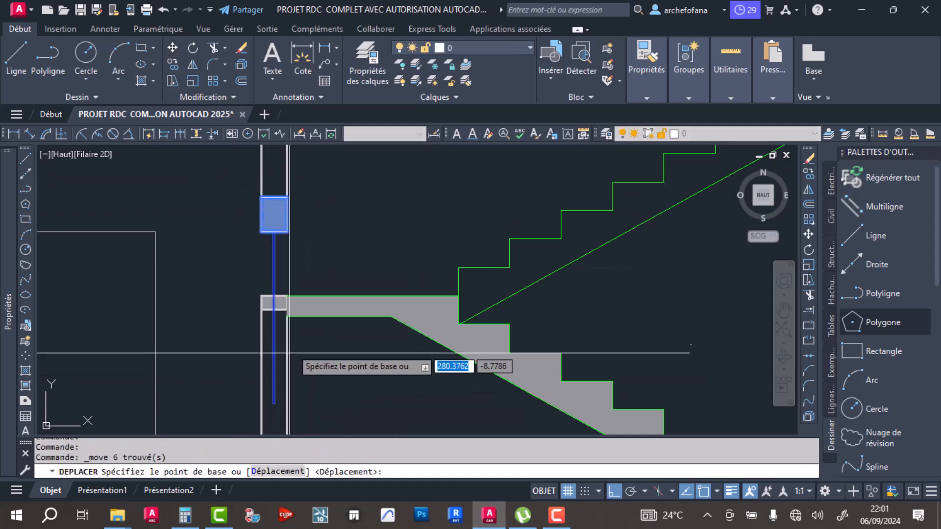
left_click(274, 403)
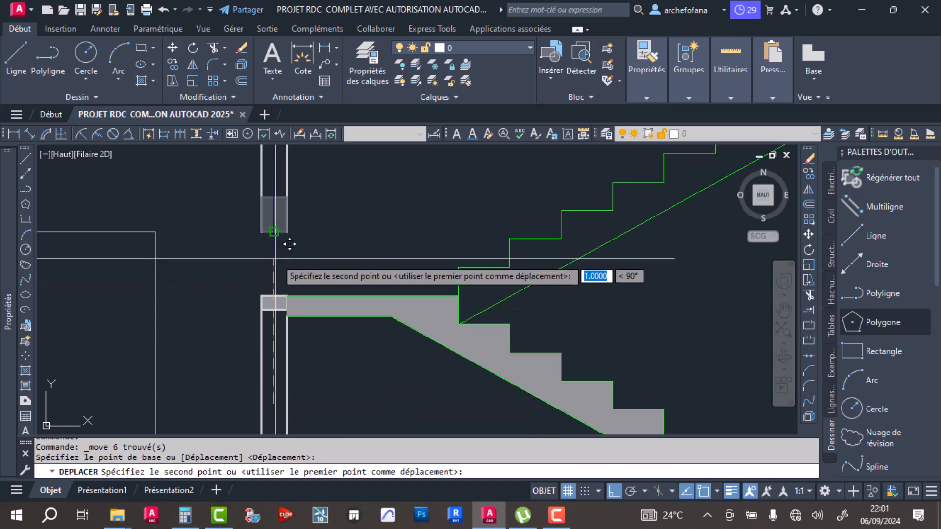
left_click(274, 231)
- Delete the taller beam block that overlaps the raised lintel in the left wall
scroll(256, 288, "down", 2)
middle_click_drag(256, 288, 279, 404)
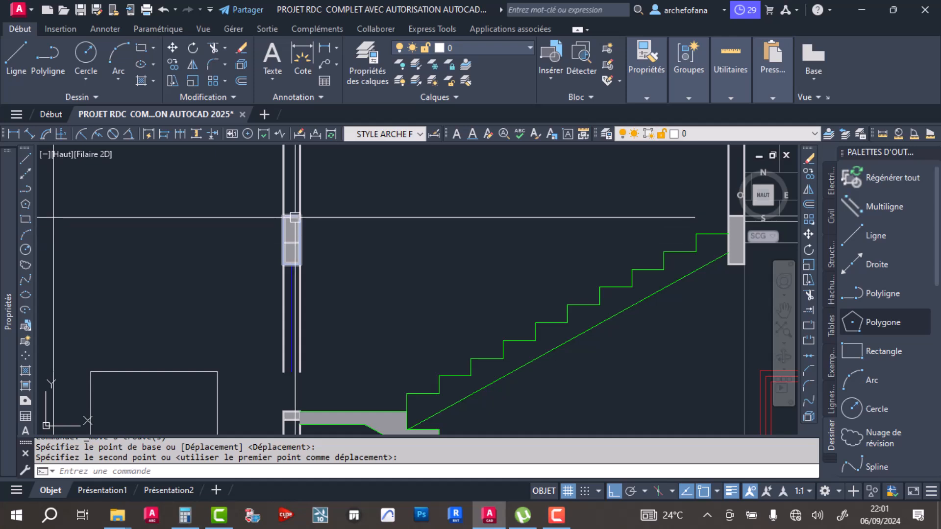
left_click(293, 201)
left_click(291, 226)
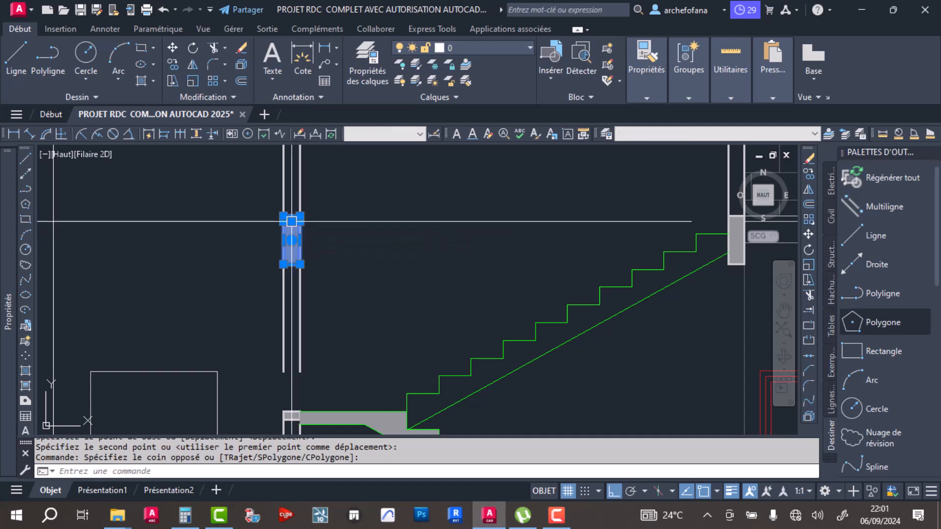
key("Delete")
- Trim both left wall lines below the raised lintel to clear the window opening
middle_click_drag(289, 294, 288, 249)
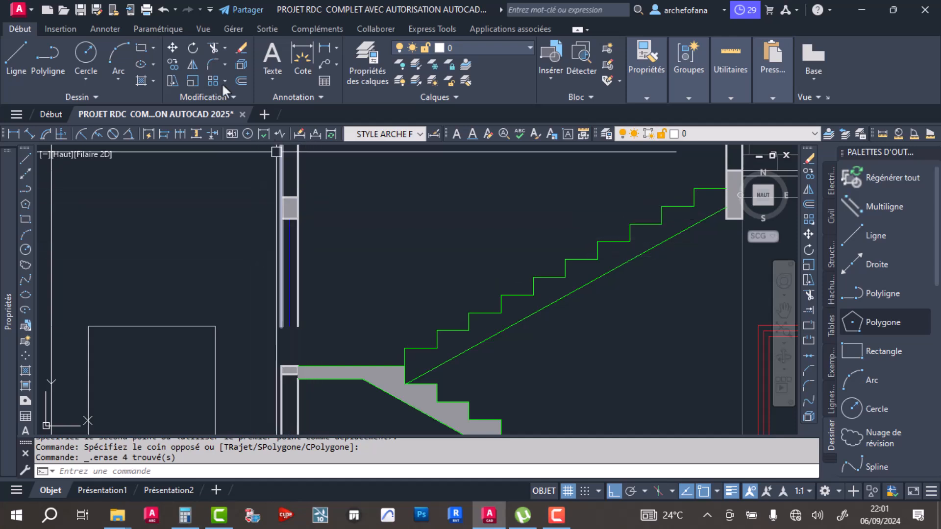
left_click(213, 48)
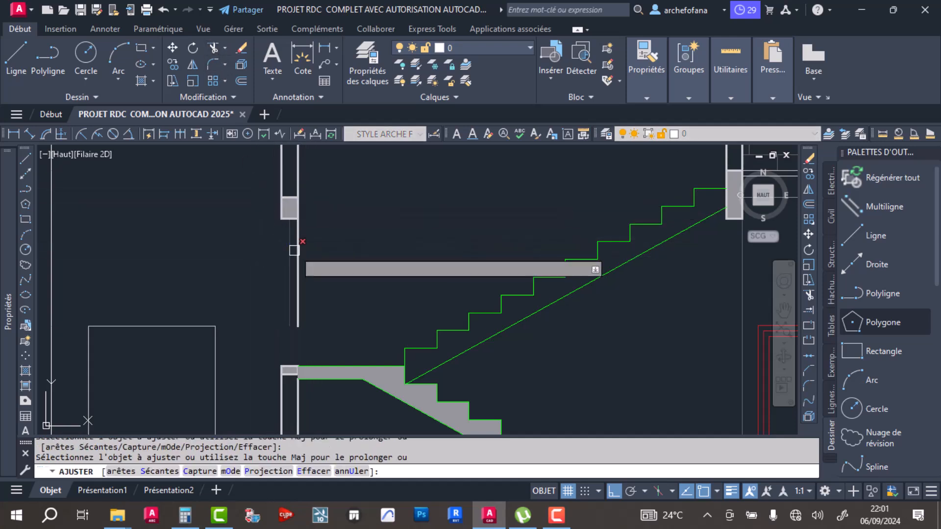
left_click(297, 258)
key("Return")
- Stretch the inner line of the left wall up from the landing's underside to the landing's top
middle_click_drag(315, 312, 323, 269)
scroll(297, 325, "up", 6)
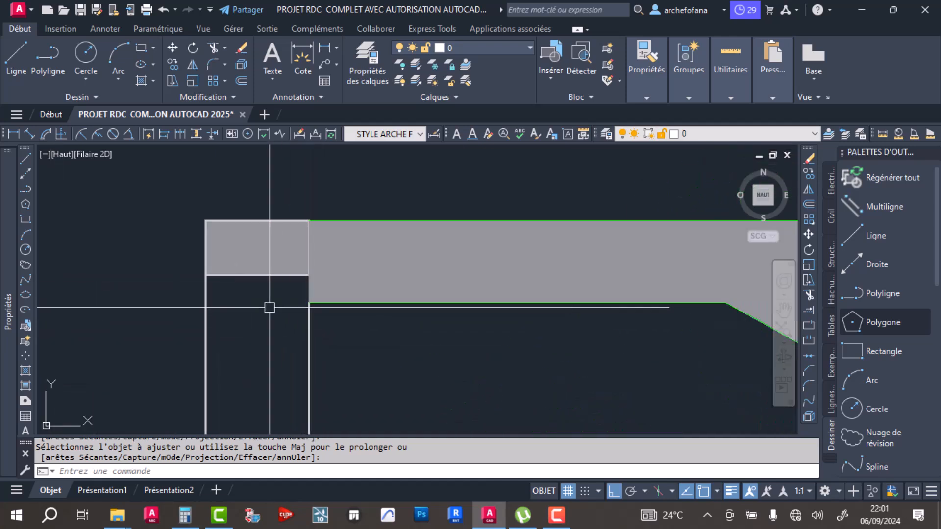
left_click(306, 352)
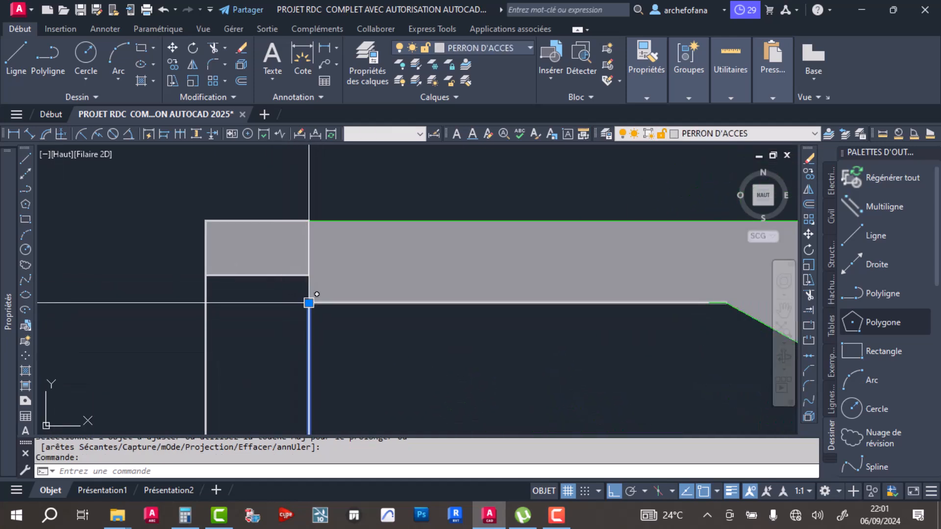
left_click(309, 302)
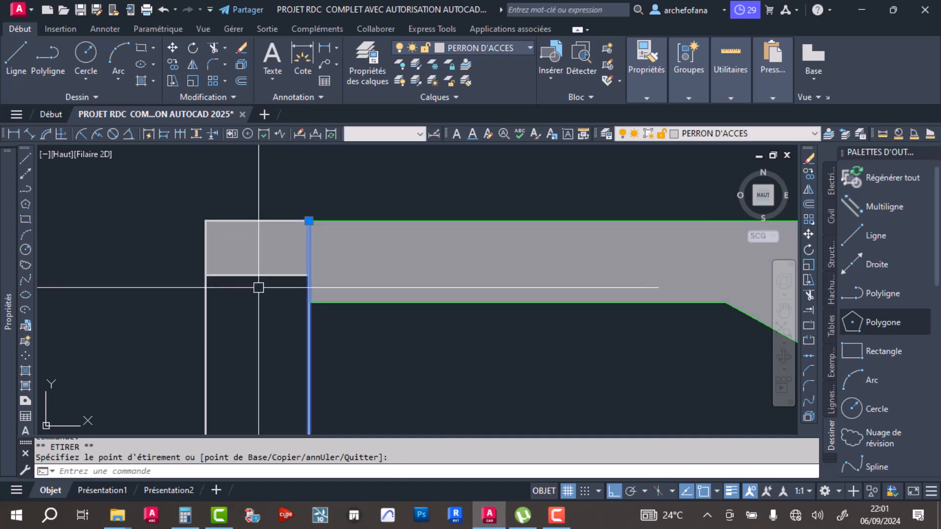
scroll(259, 288, "down", 6)
key("Escape")
key("Escape")
- Stretch the bottom edge of the sill block down to the underside of the landing
scroll(264, 281, "up", 6)
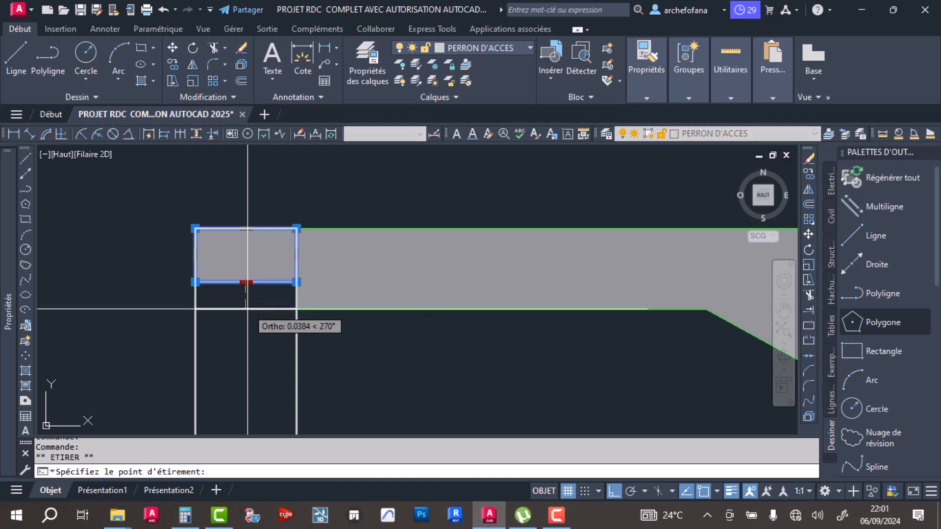
key("Escape")
key("Escape")
scroll(315, 231, "down", 6)
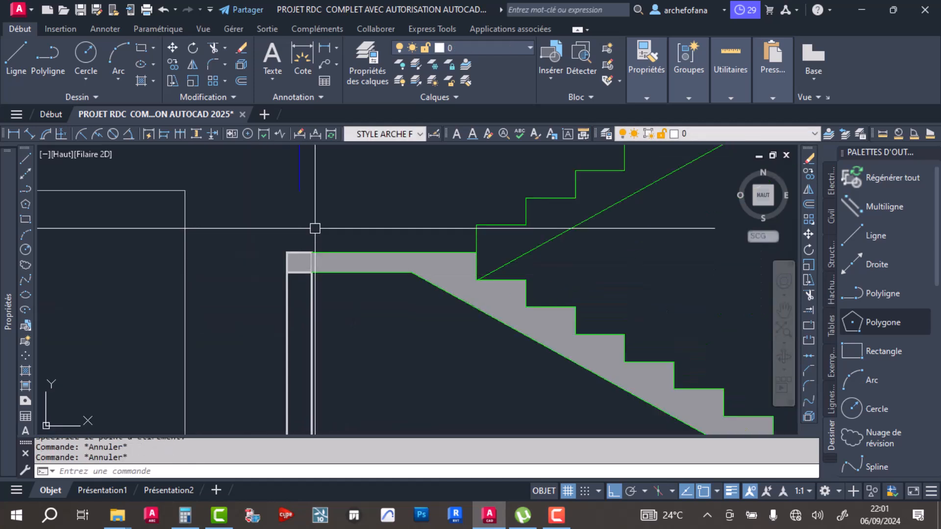
- Draw a vertical line on the outer wall face from the lintel to the sill block, and copy it to the inner face
left_click(24, 71)
left_click(271, 169)
left_click(271, 387)
key("Return")
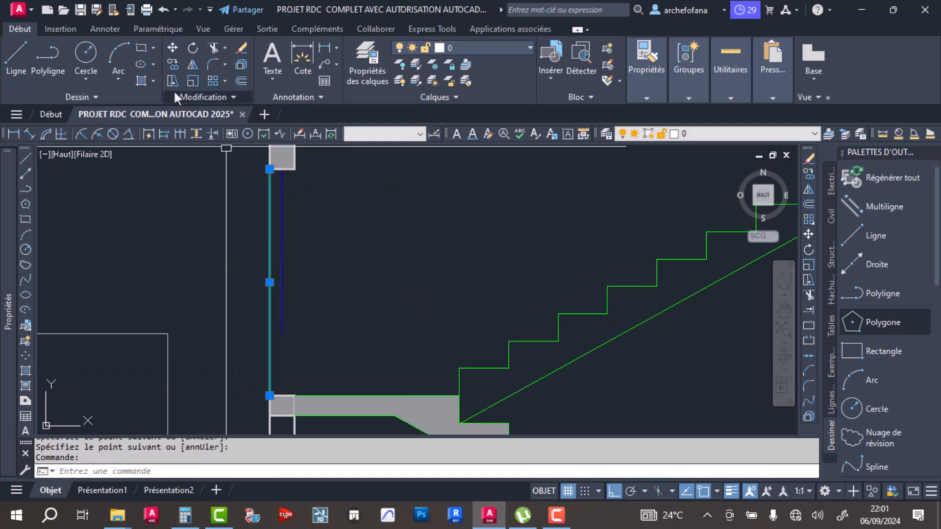
left_click(174, 63)
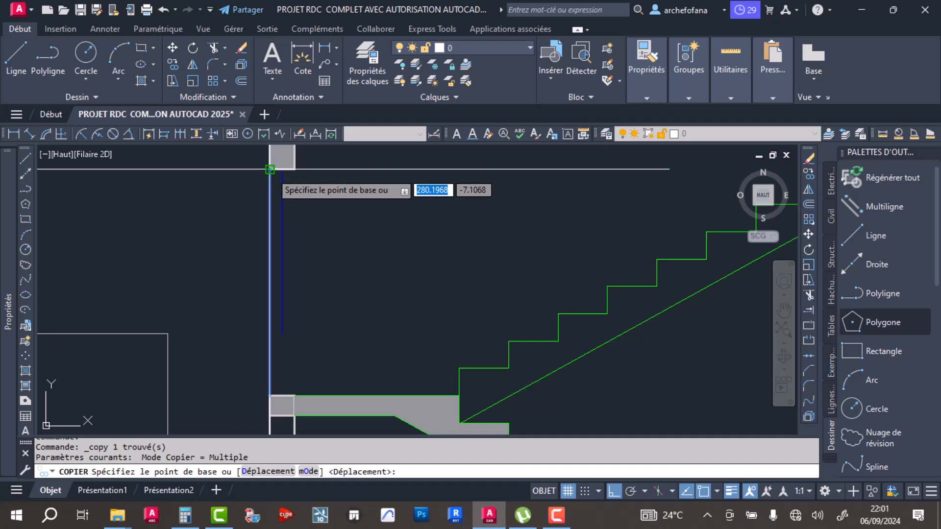
left_click(270, 169)
left_click(295, 170)
key("Return")
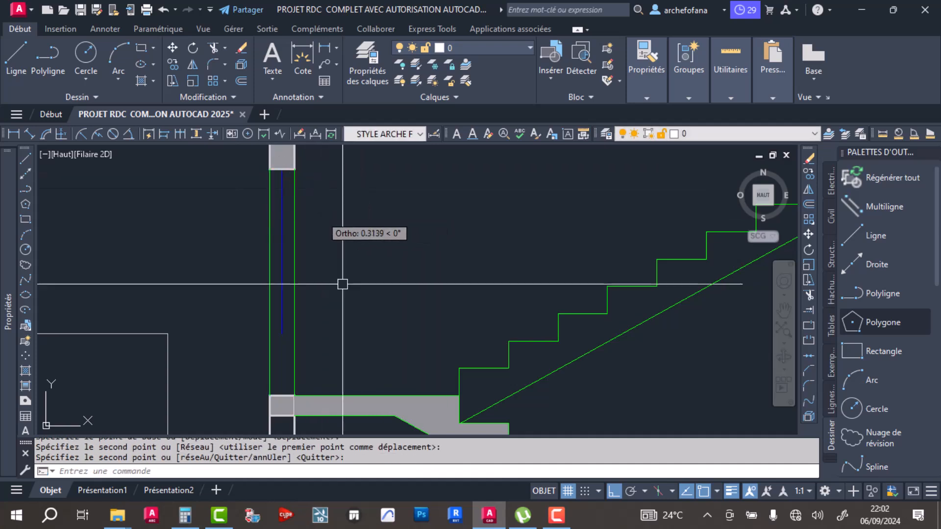
- Stretch the blue window line down to the sill block and set the colour of all three window lines to grey
left_click(286, 327)
left_click(282, 282)
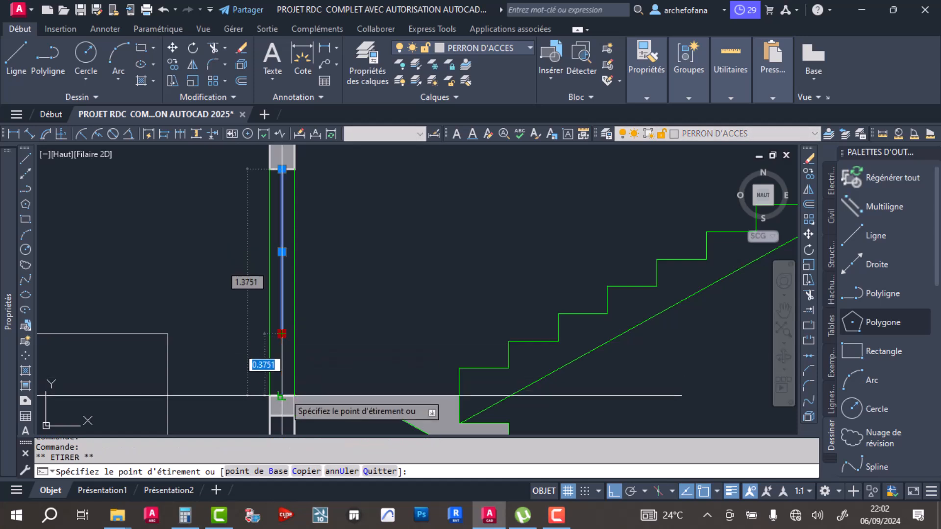
left_click(314, 251)
left_click(253, 212)
left_click(647, 98)
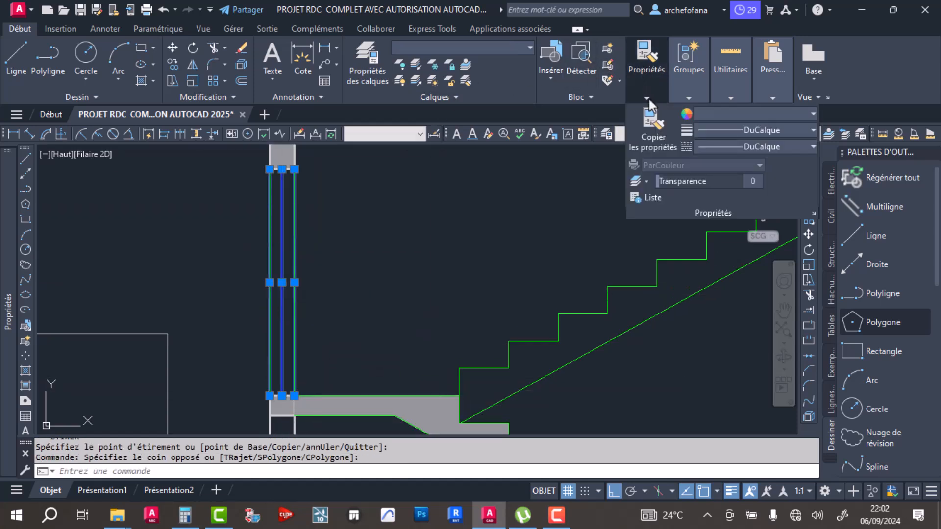
left_click(715, 114)
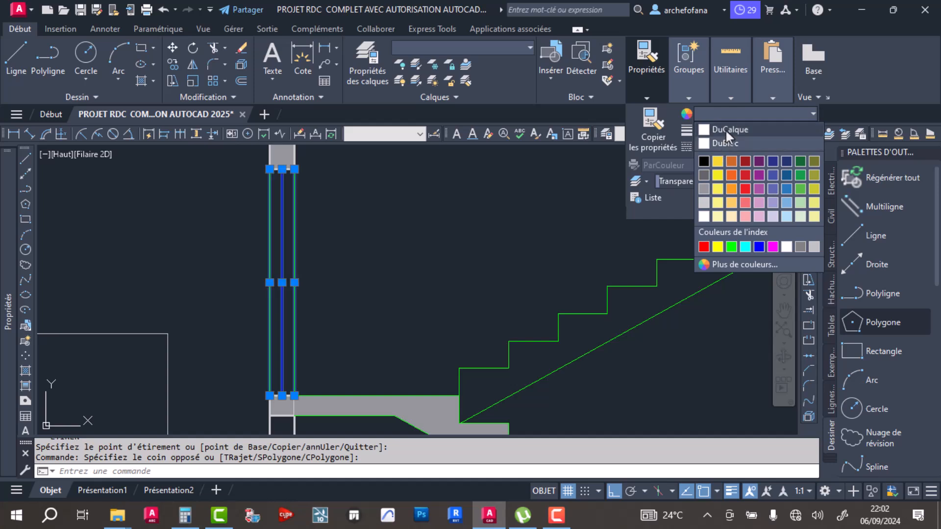
left_click(705, 186)
scroll(319, 270, "down", 3)
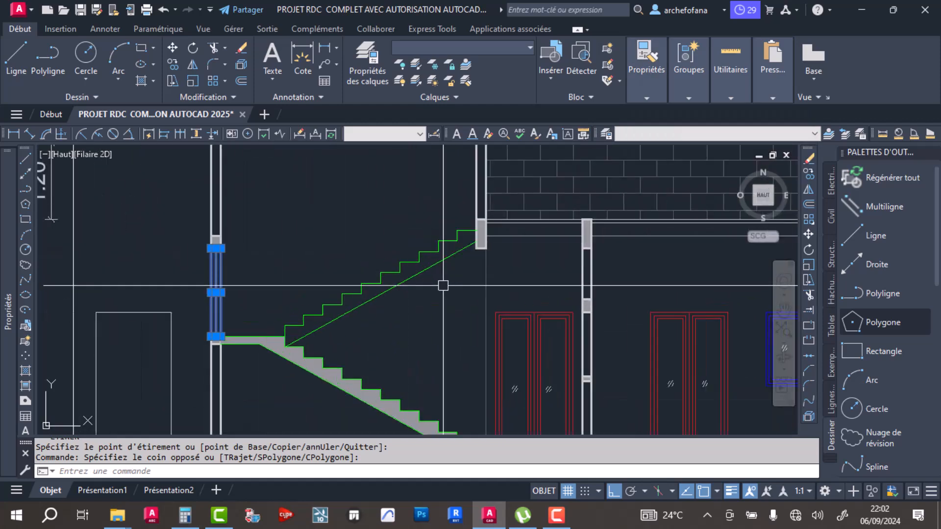
scroll(449, 286, "down", 5)
middle_click_drag(257, 242, 314, 247)
scroll(325, 268, "up", 5)
key("Escape")
- Save the drawing and review the staircase within the whole building section
scroll(388, 250, "down", 4)
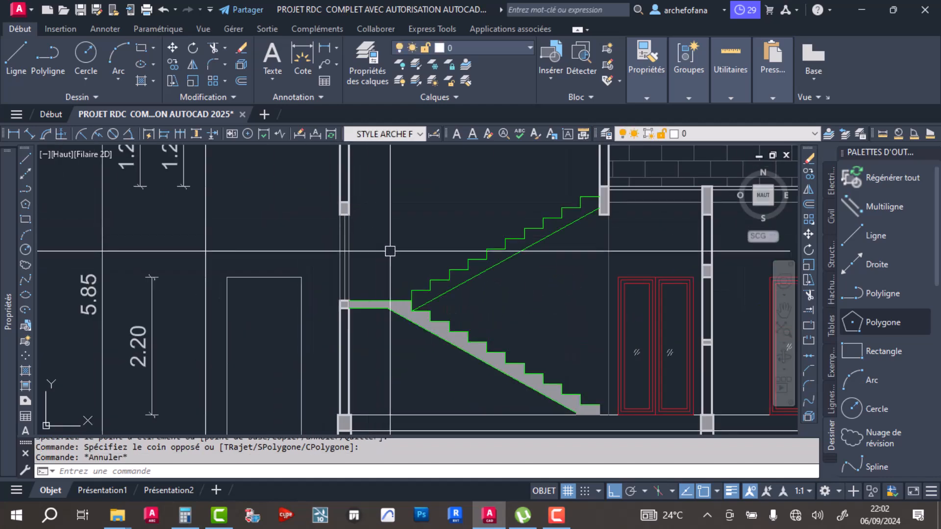
key("ctrl+s")
mouse_move(478, 279)
middle_mouse_down()
mouse_move(272, 256)
mouse_move(402, 269)
mouse_move(425, 289)
mouse_move(421, 308)
middle_mouse_up()
scroll(417, 283, "up", 2)
scroll(429, 298, "down", 4)
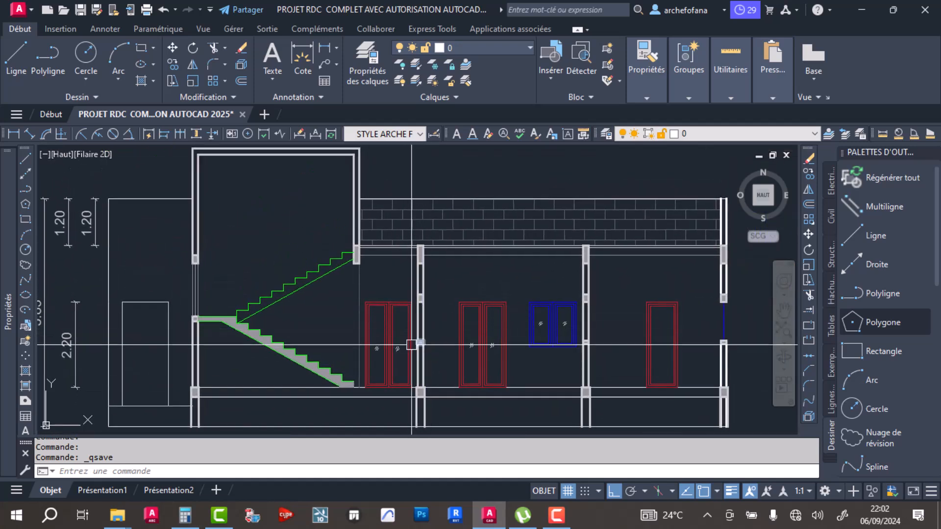
- Examine the ground-floor plan along the section line, from the staircase through the salon to the kitchen
scroll(397, 315, "down", 5)
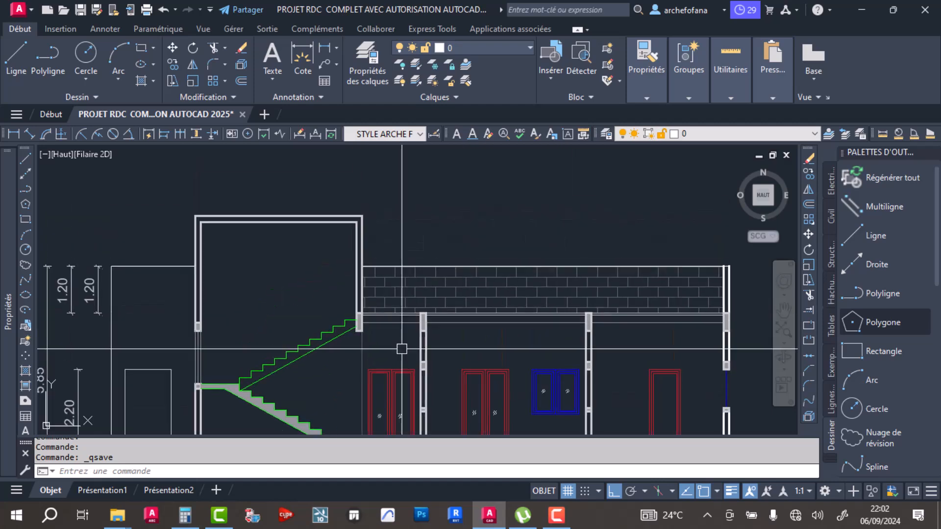
middle_click_drag(375, 181, 373, 253)
scroll(392, 228, "up", 4)
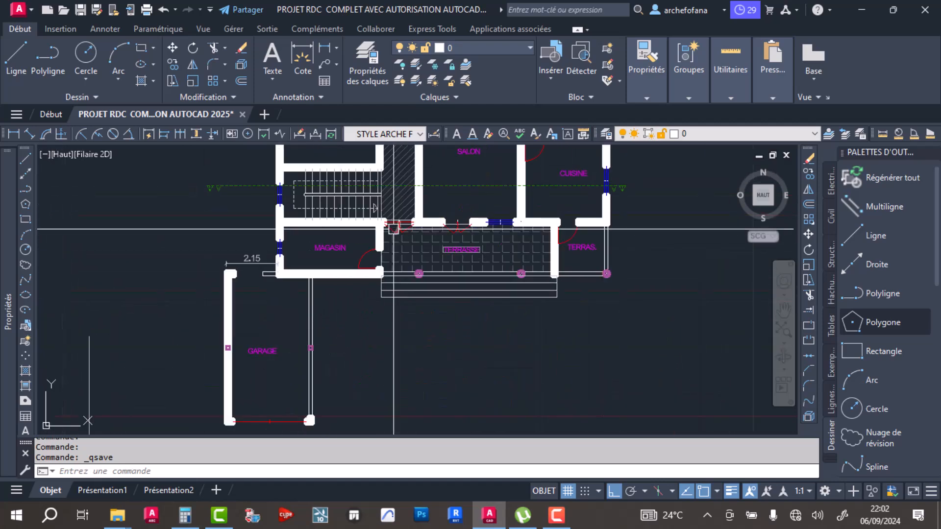
middle_click_drag(454, 228, 420, 344)
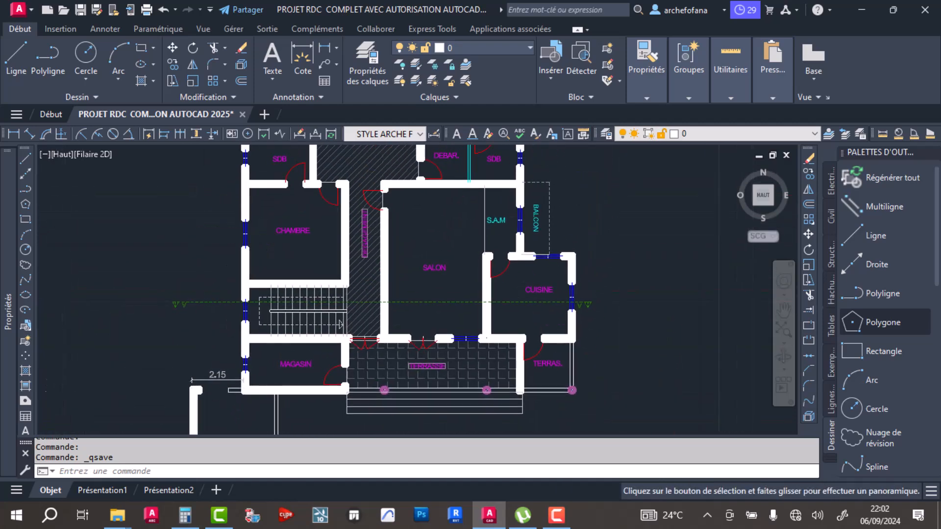
scroll(373, 301, "up", 4)
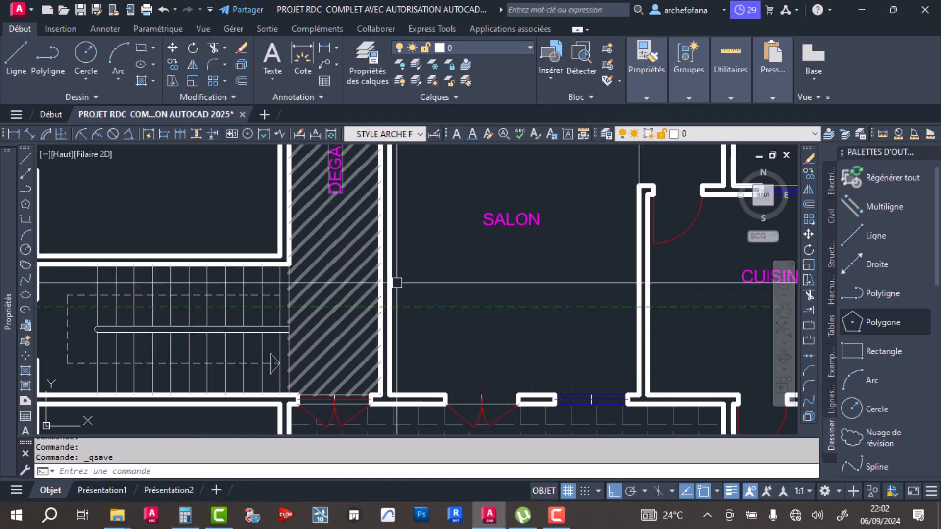
scroll(408, 260, "down", 4)
scroll(408, 260, "up", 2)
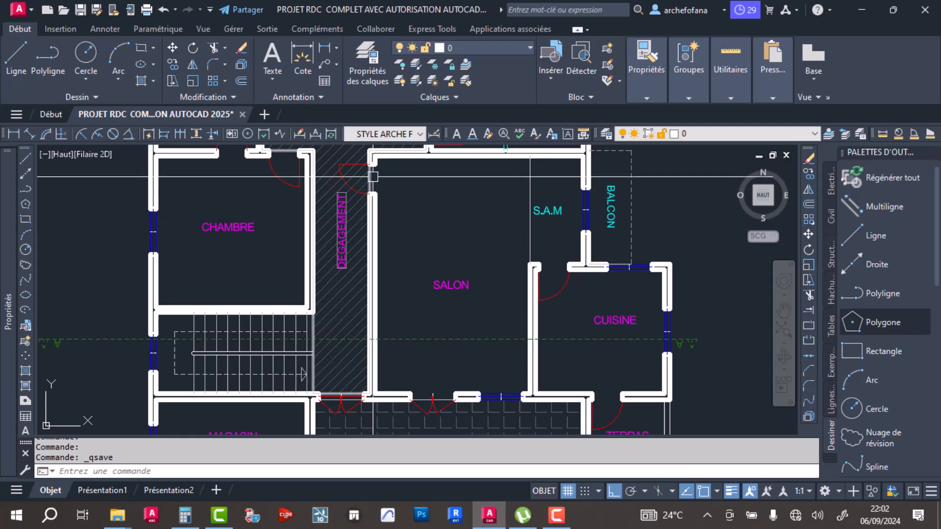
middle_click_drag(431, 338, 368, 250)
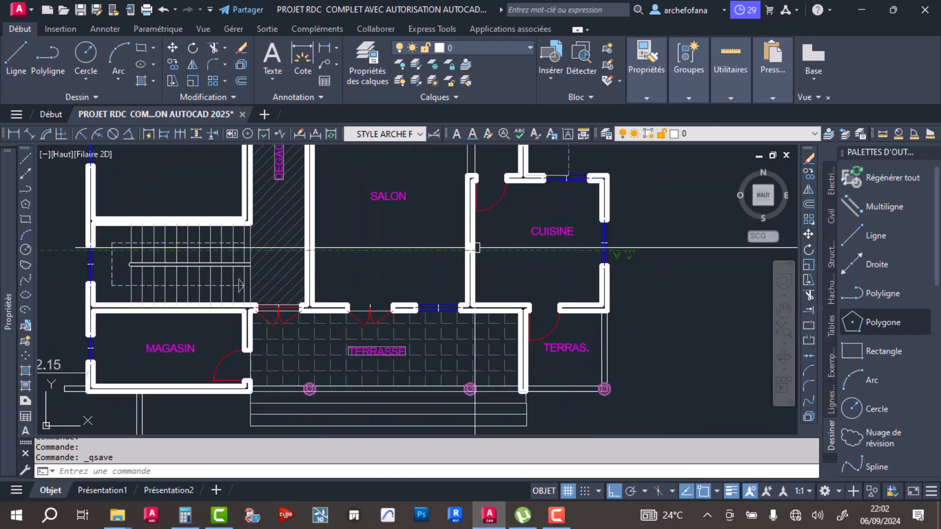
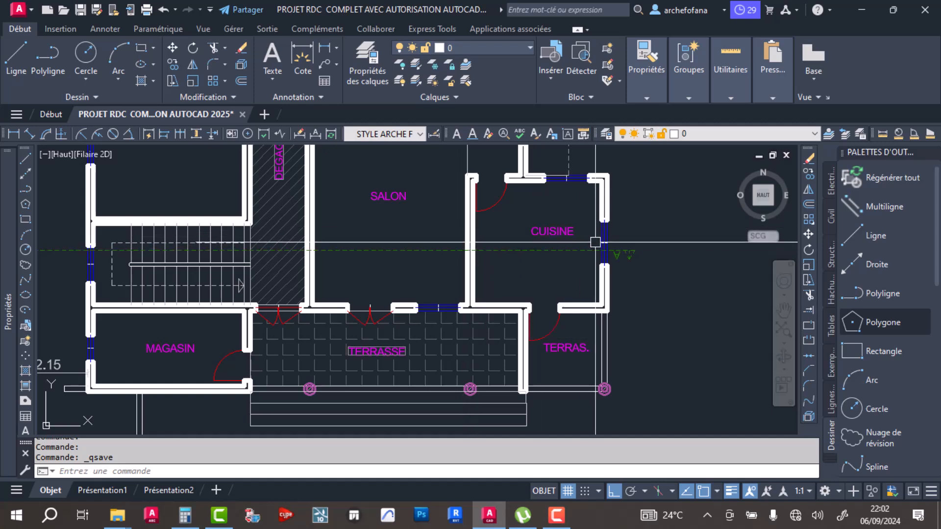
- Examine the section's partition walls, doors, right window and stairwell against the ground-floor plan
scroll(606, 250, "down", 5)
middle_click_drag(539, 329, 512, 208)
middle_click_drag(494, 336, 463, 261)
scroll(510, 325, "up", 5)
scroll(510, 324, "up", 2)
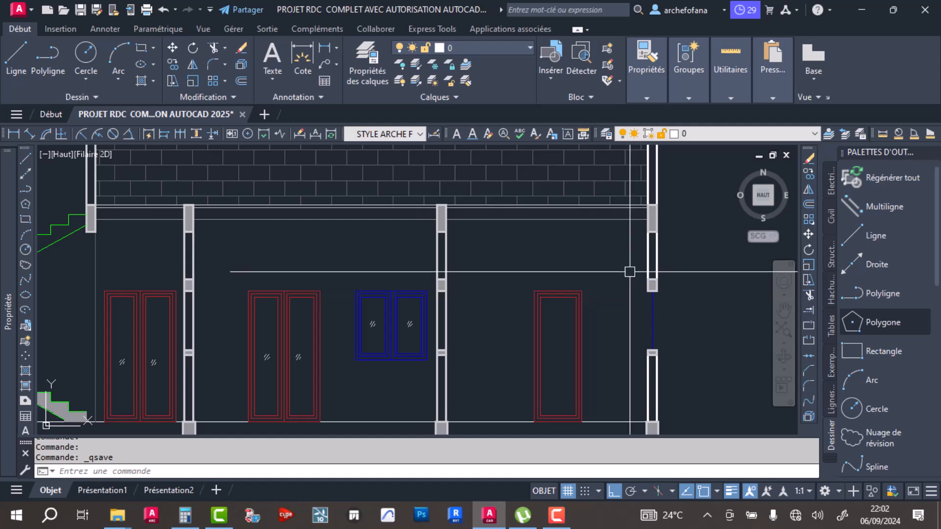
scroll(443, 283, "down", 4)
scroll(206, 259, "up", 6)
scroll(325, 279, "down", 3)
scroll(338, 277, "up", 5)
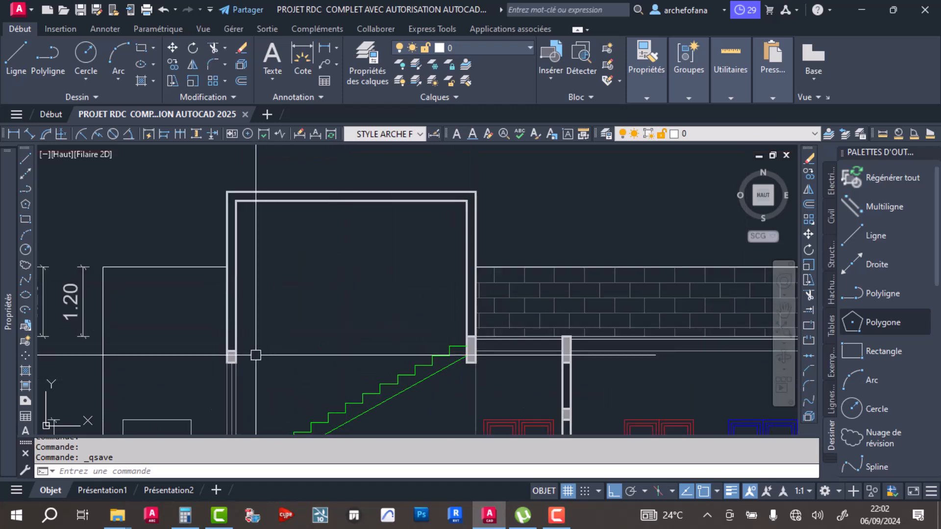
- Stretch the top edge of the stairwell's left lintel block up to the level of the roof slab
scroll(233, 351, "up", 3)
left_click(205, 351)
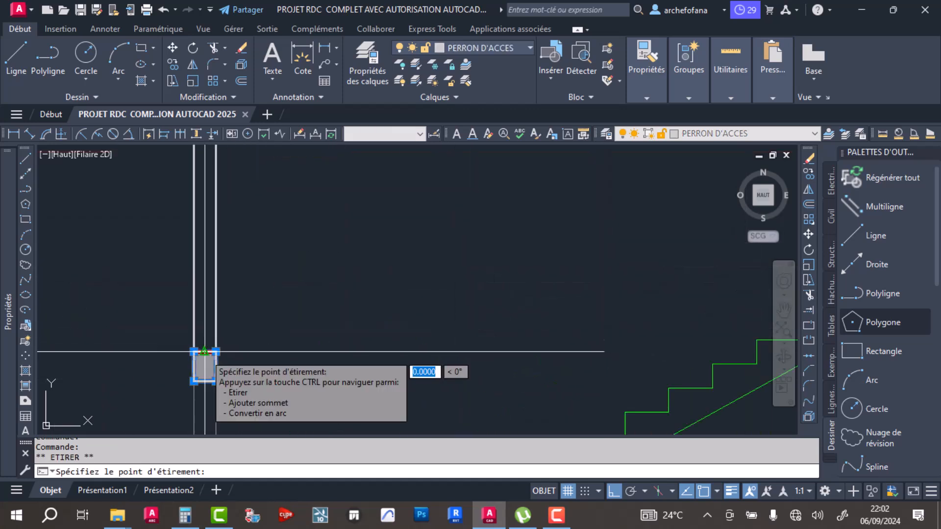
scroll(204, 351, "down", 2)
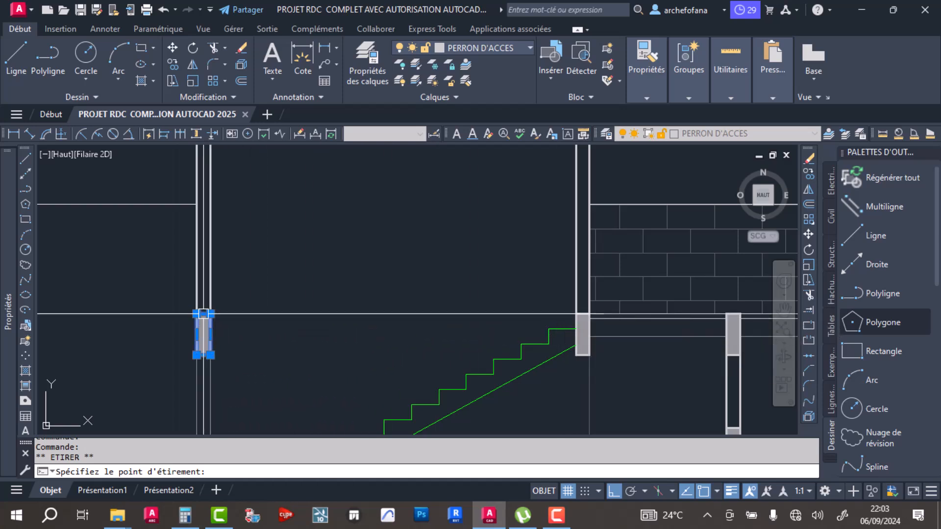
key("Escape")
key("Escape")
- Move the left window lines together with their lintel block vertically upward along the stairwell wall
scroll(242, 221, "down", 2)
middle_click_drag(242, 222, 240, 304)
left_click(240, 346)
left_click(173, 363)
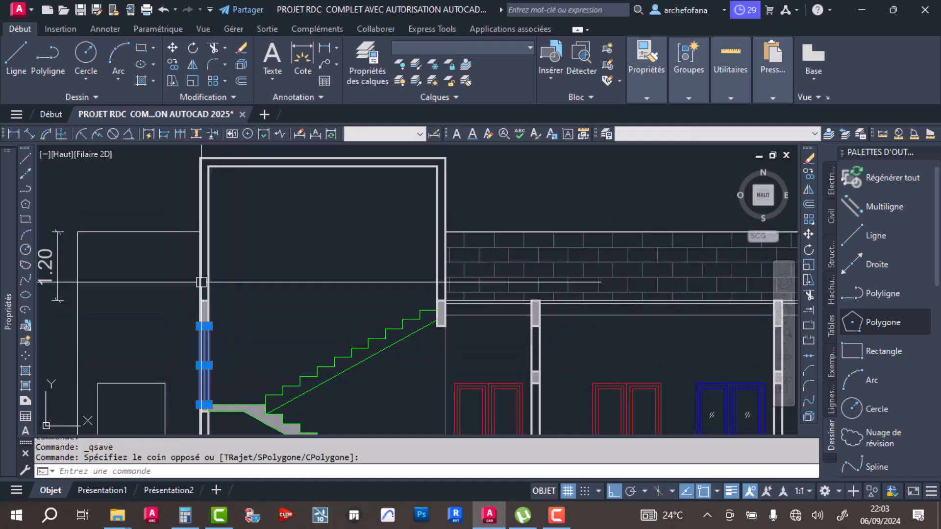
left_click(184, 316)
left_click(210, 357)
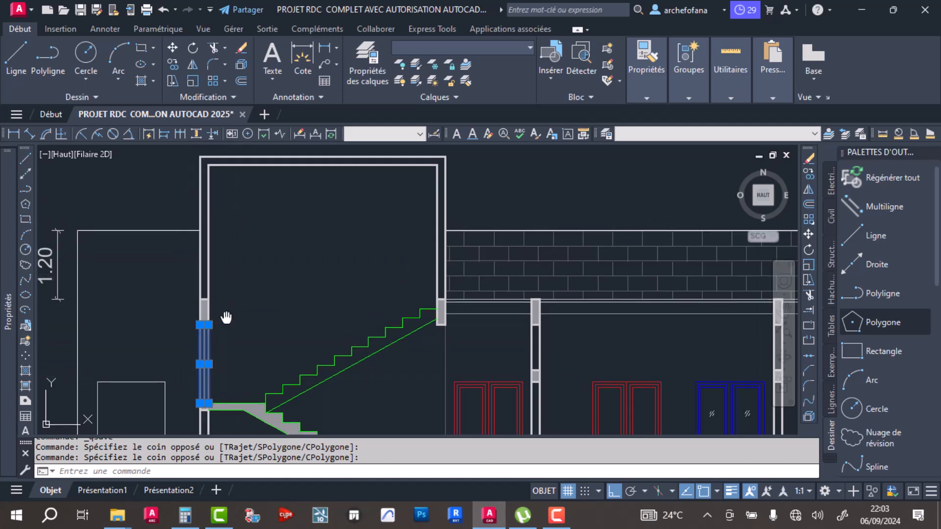
middle_click_drag(224, 315, 207, 243)
scroll(226, 344, "up", 6)
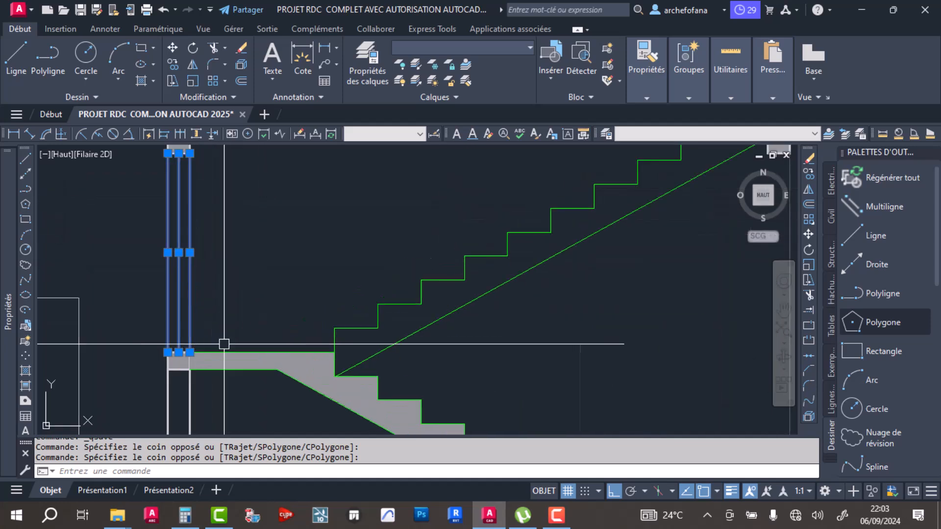
scroll(240, 293, "down", 6)
middle_click_drag(233, 239, 236, 317)
left_click(194, 323)
left_click(248, 278)
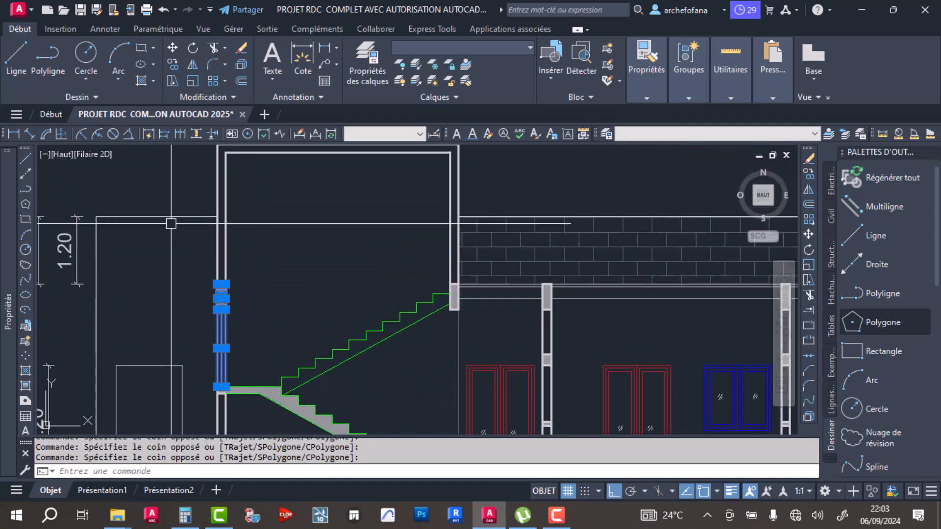
left_click(172, 51)
left_click(256, 362)
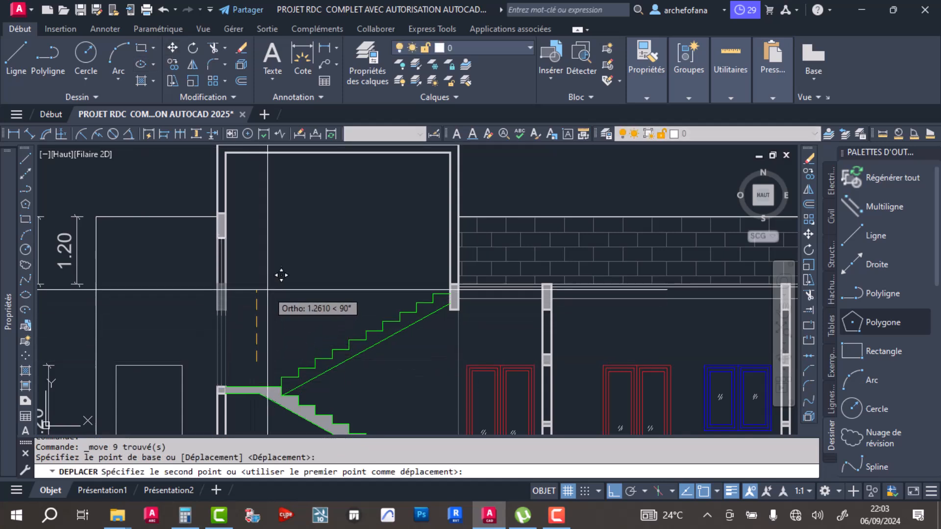
left_click(282, 262)
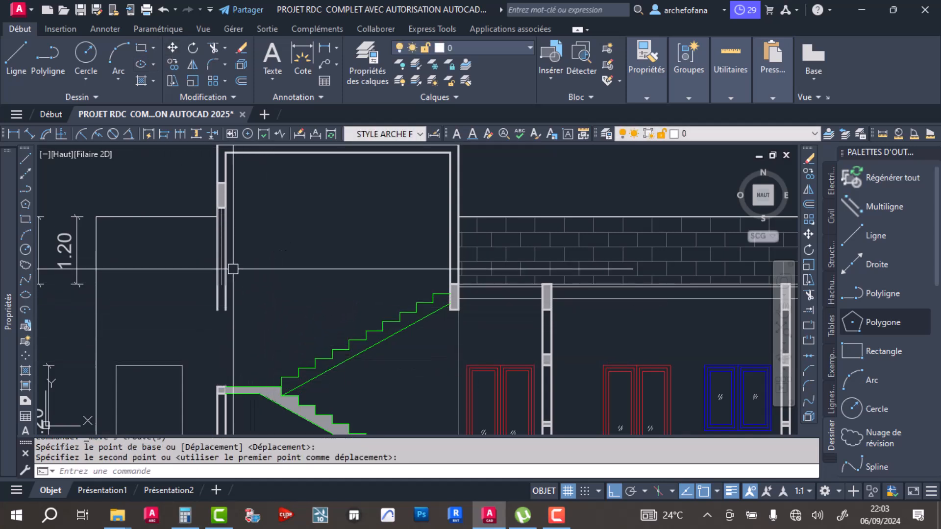
- Copy the sill block at the stair landing up to the lower end of the stairwell's left wall
left_click(209, 408)
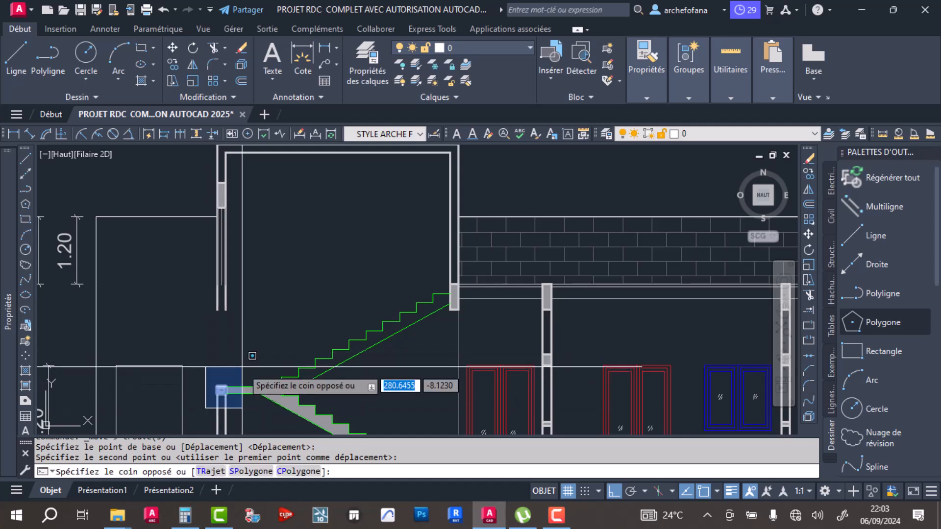
left_click(241, 367)
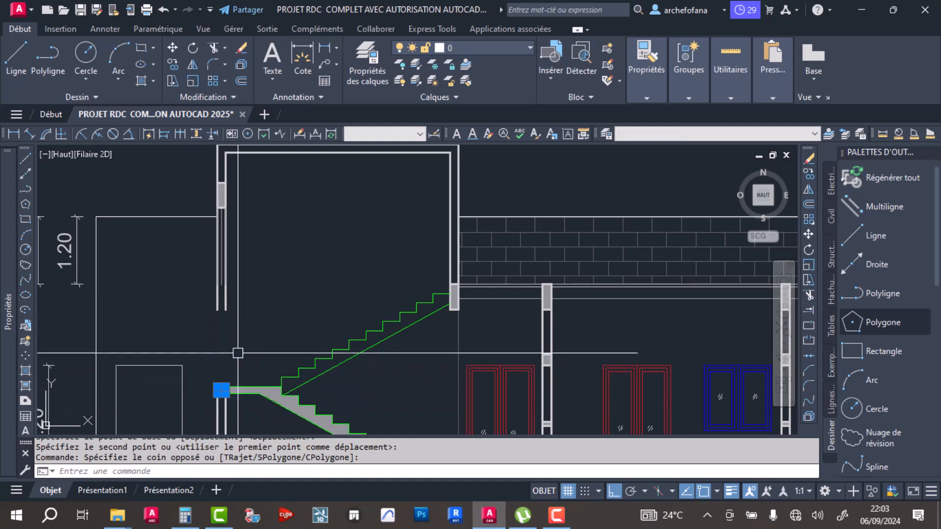
left_click(172, 64)
scroll(222, 390, "up", 6)
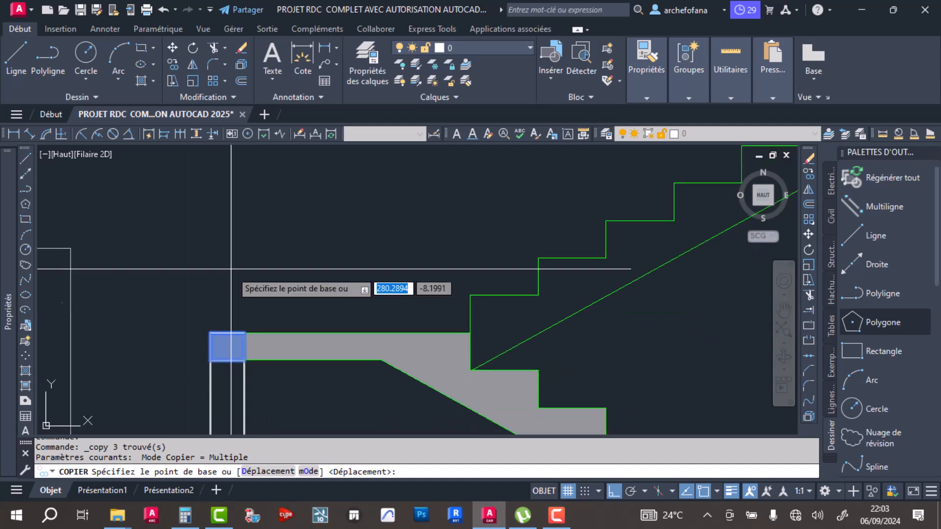
left_click(244, 333)
scroll(243, 275, "down", 5)
scroll(271, 271, "up", 5)
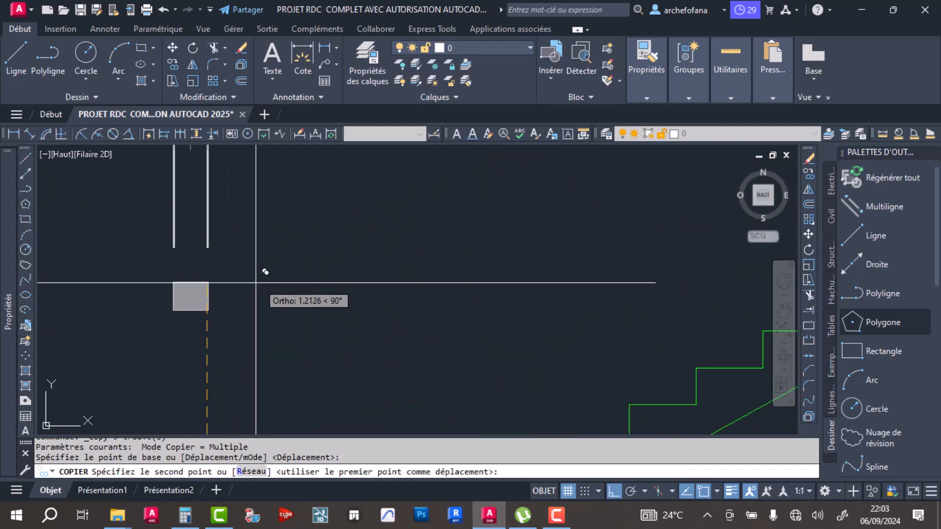
left_click(207, 248)
key("Escape")
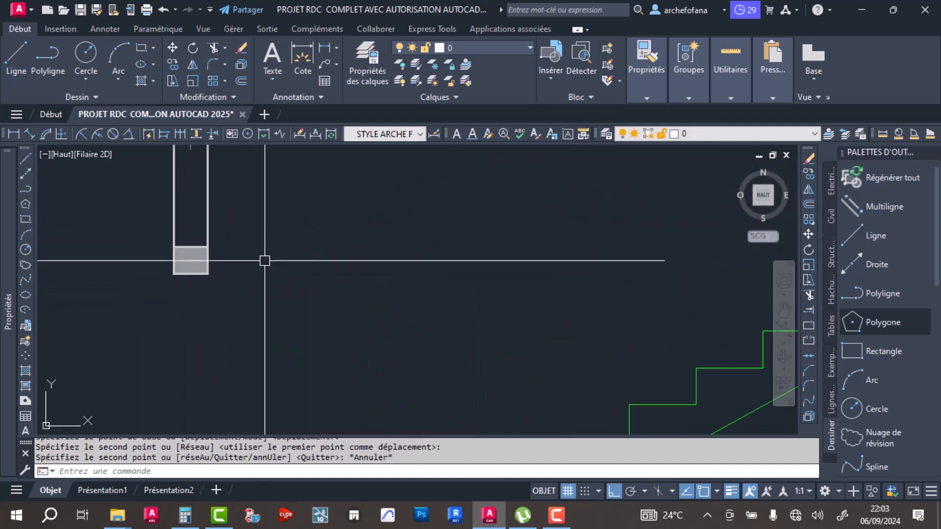
- Shorten the inner line of the stairwell's left wall so that it ends at the underside of the raised lintel block
scroll(264, 265, "down", 5)
scroll(248, 225, "up", 5)
left_click(252, 278)
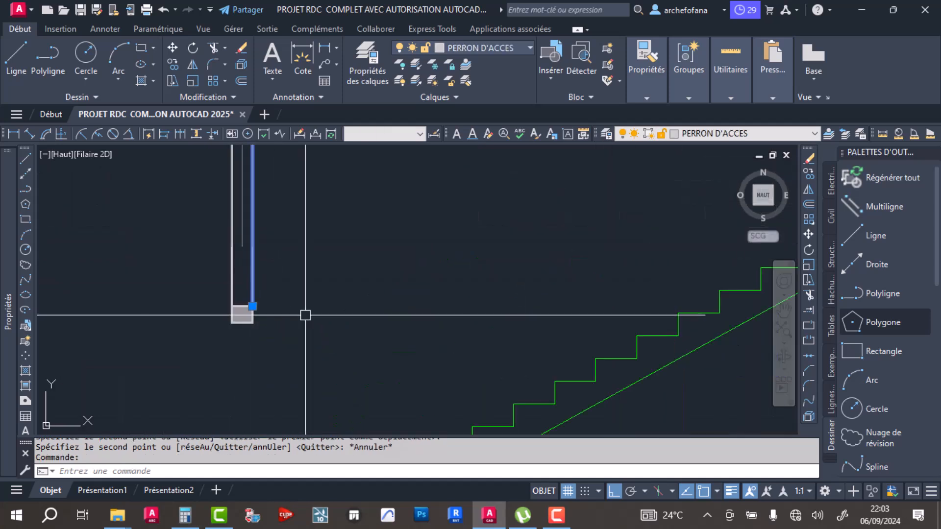
scroll(311, 225, "down", 5)
scroll(309, 305, "up", 5)
scroll(316, 314, "down", 3)
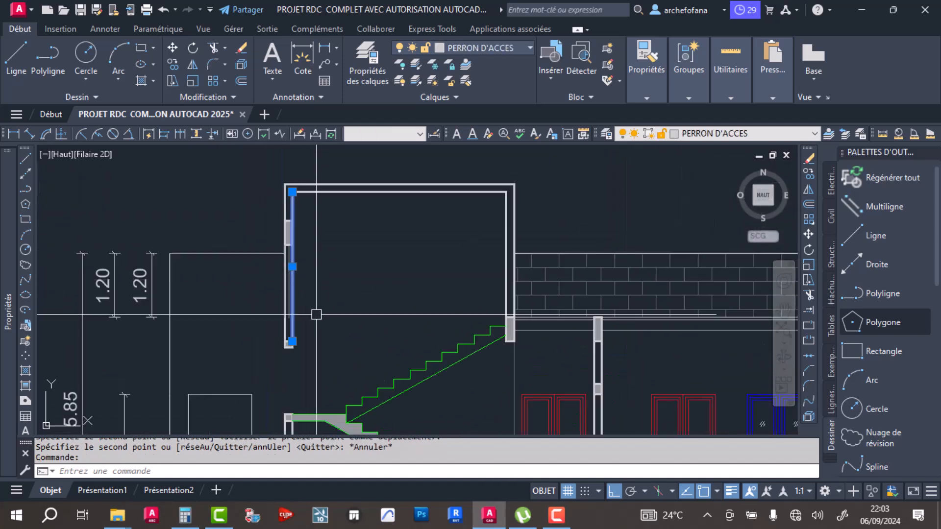
left_click(292, 341)
scroll(292, 341, "up", 5)
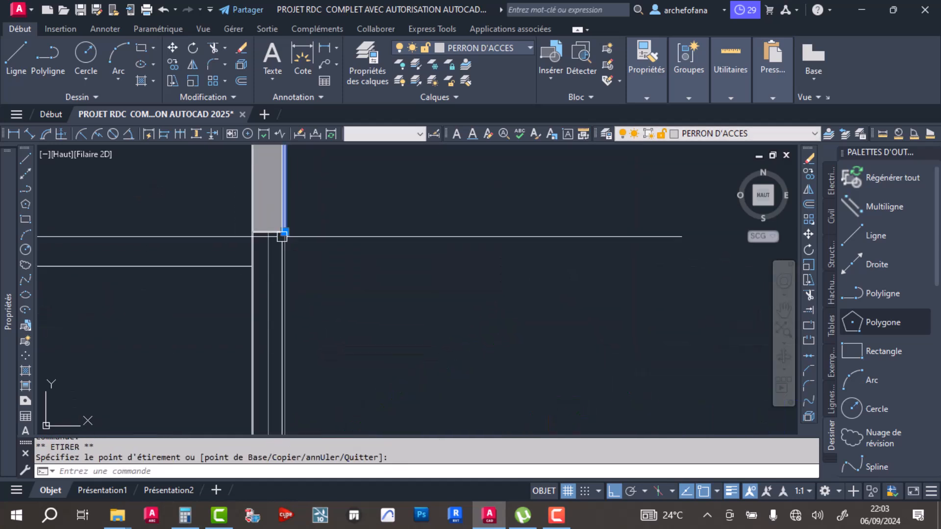
key("Escape")
scroll(267, 314, "down", 5)
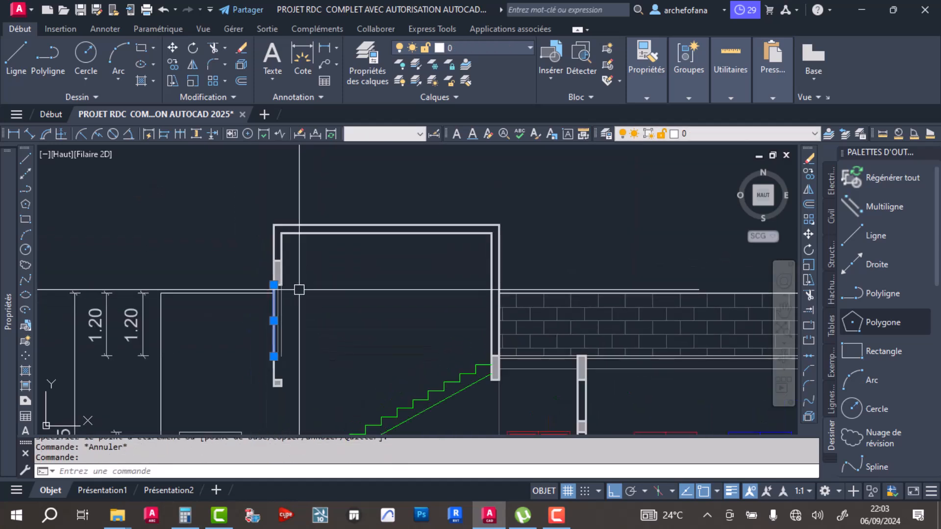
- Shorten the outer line of the stairwell's left wall to the underside of the raised lintel block
key("Escape")
left_click(274, 379)
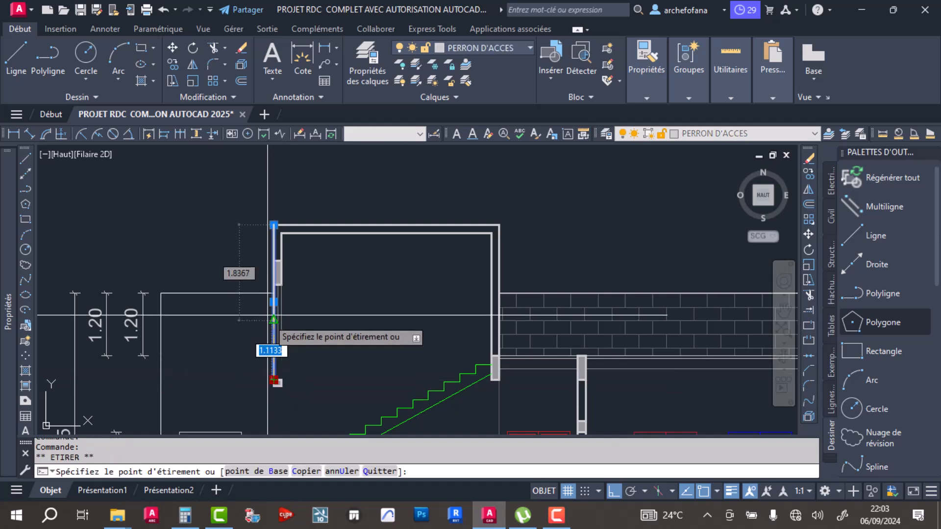
scroll(274, 377, "up", 5)
key("Escape")
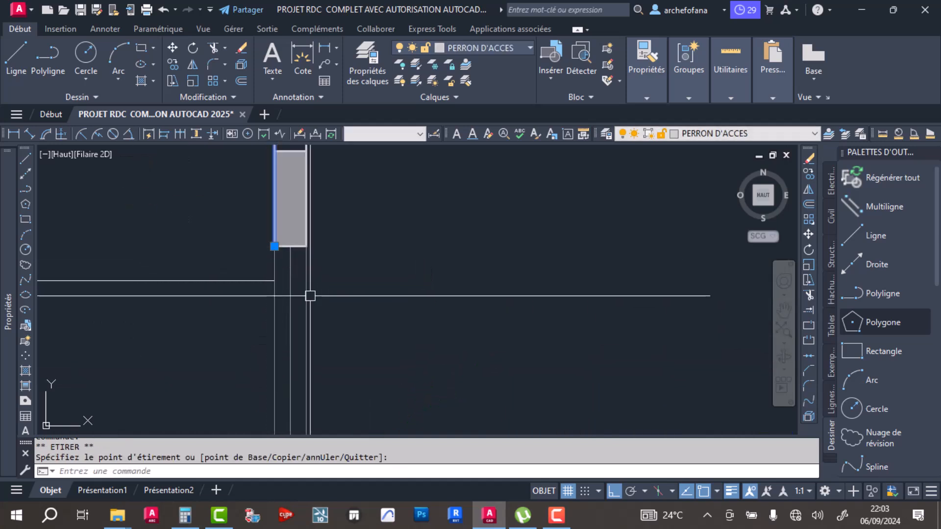
scroll(311, 294, "down", 5)
key("Escape")
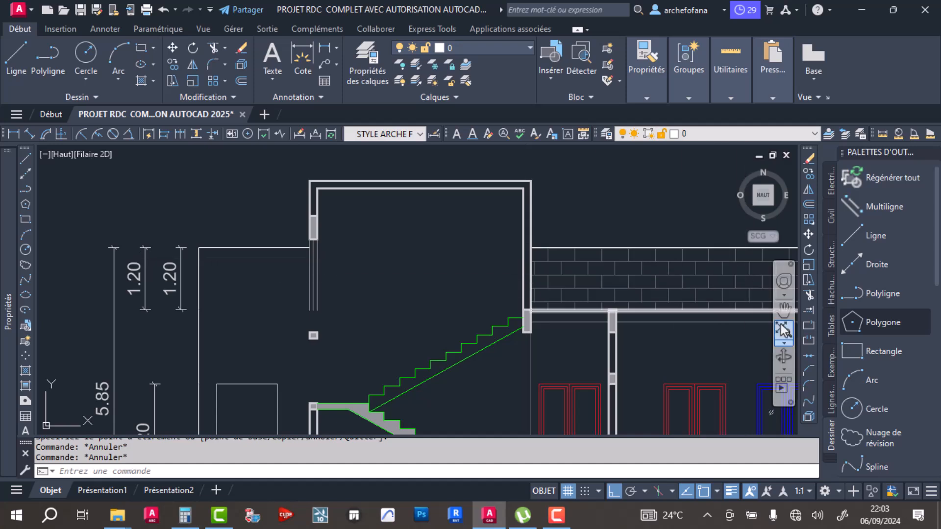
- Extend the three window lines down to the top of the copied sill block
left_click(808, 312)
left_click_drag(368, 298, 307, 309)
key("Return")
scroll(327, 422, "up", 3)
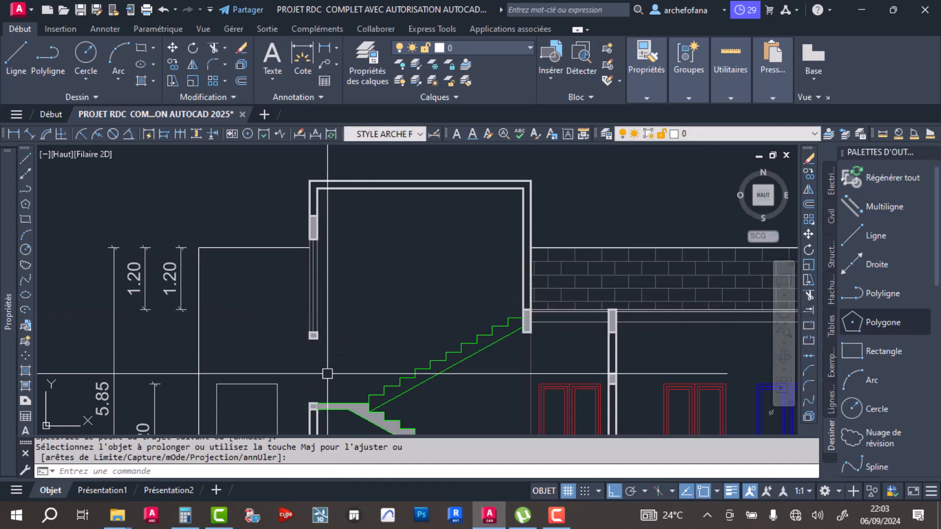
- Draw a vertical line on the outer wall face from the copied sill block down to the landing block
left_click(20, 65)
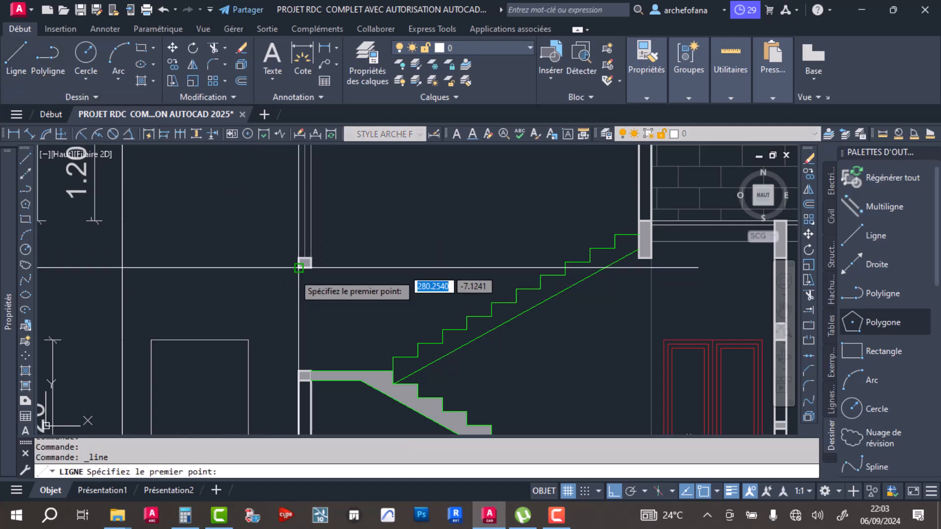
scroll(295, 282, "up", 4)
left_click(305, 243)
scroll(314, 343, "down", 3)
scroll(314, 382, "up", 4)
left_click(290, 350)
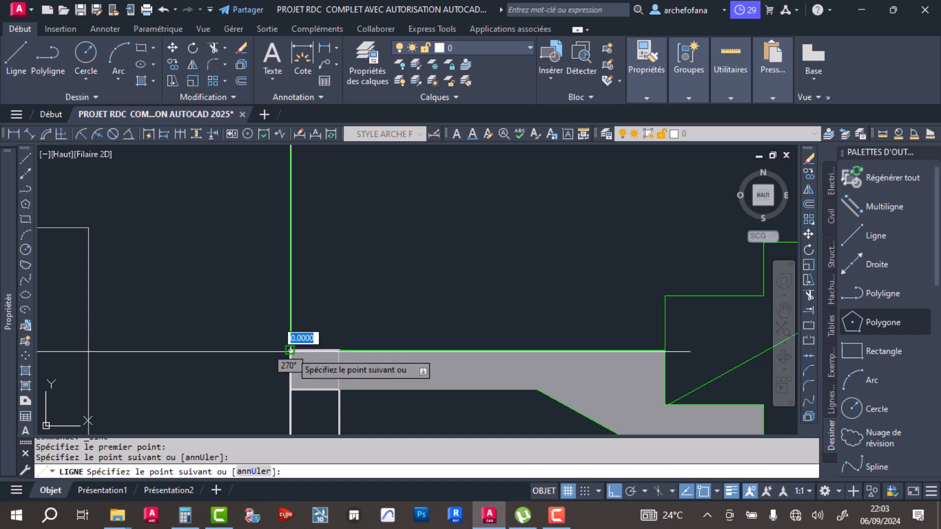
key("Return")
- Copy the new vertical line from the outer to the inner corner of the landing block
left_click(310, 273)
left_click(263, 298)
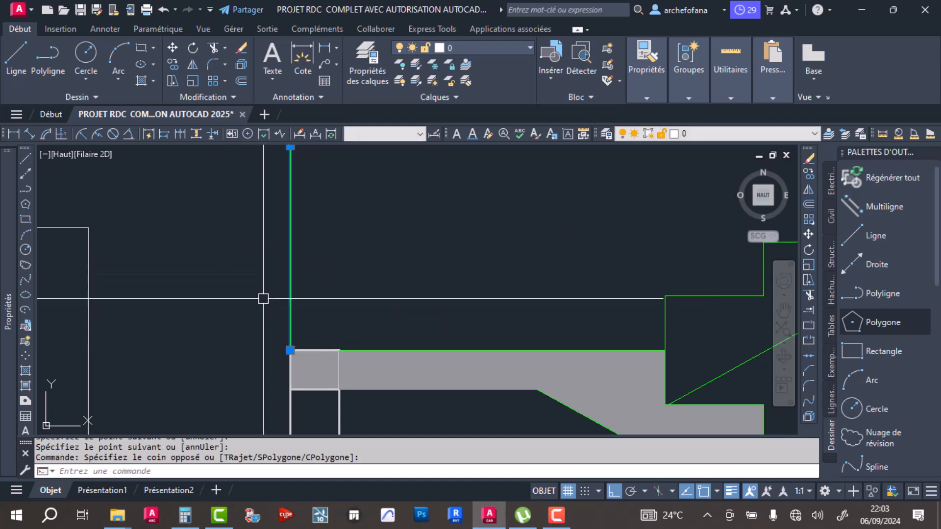
left_click(173, 64)
left_click(290, 349)
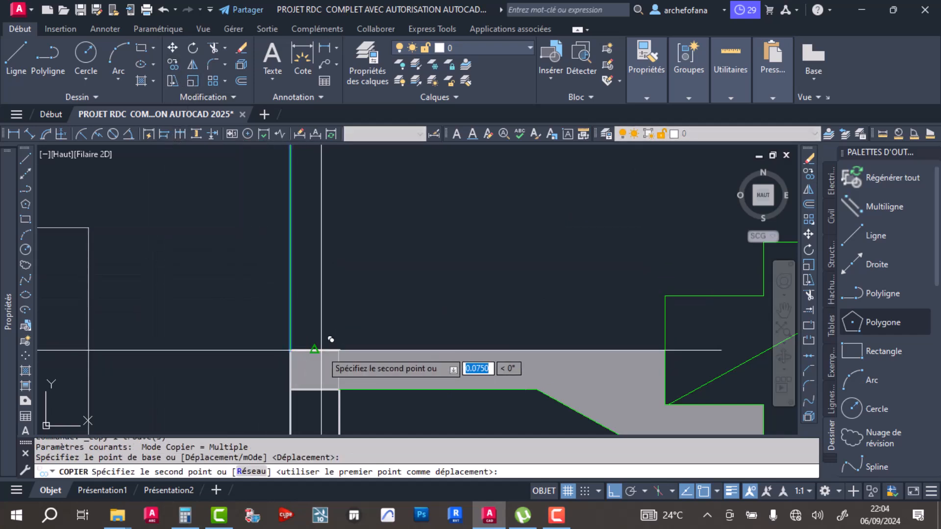
left_click(339, 350)
key("Return")
- Match the properties of the existing wall lines onto the two green lines between the sill and landing blocks
scroll(385, 284, "down", 5)
scroll(409, 260, "up", 5)
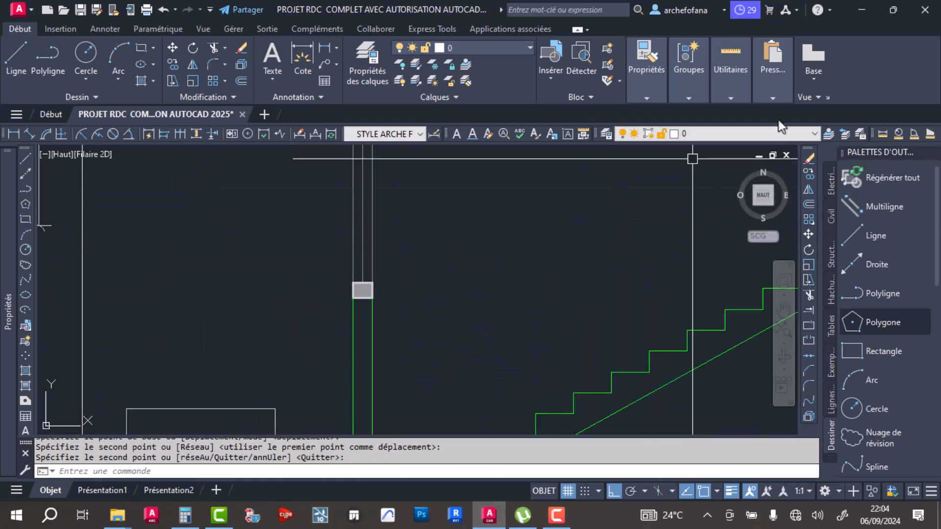
mouse_move(640, 89)
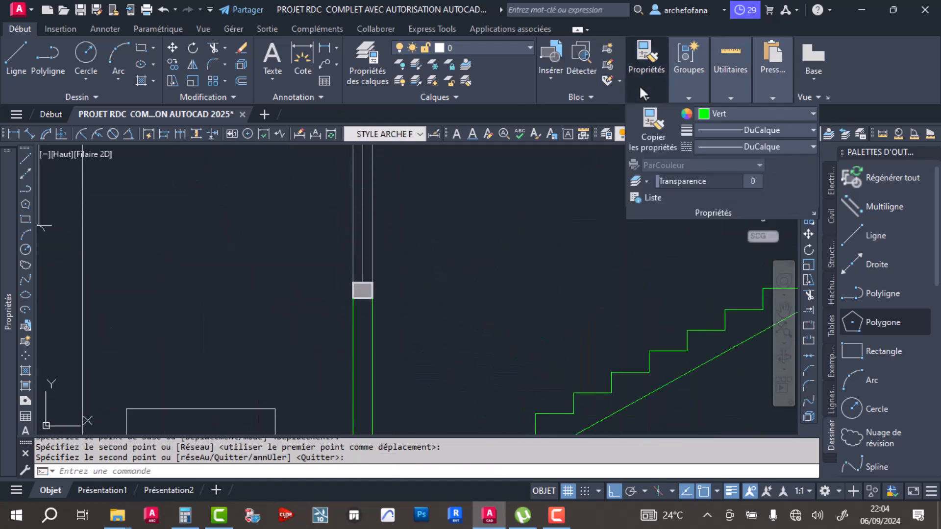
left_click(633, 149)
scroll(371, 357, "down", 3)
left_click(371, 211)
left_click(393, 342)
left_click(364, 352)
key("Return")
- Delete the four vertical dimensions beside the left end of the section
middle_click_drag(418, 283, 407, 275)
scroll(212, 234, "down", 2)
left_click(189, 207)
left_click(149, 392)
key("Delete")
- Copy the GARAGE label from the floor plan to below the middle of the section, with Ortho mode off
scroll(355, 284, "down", 4)
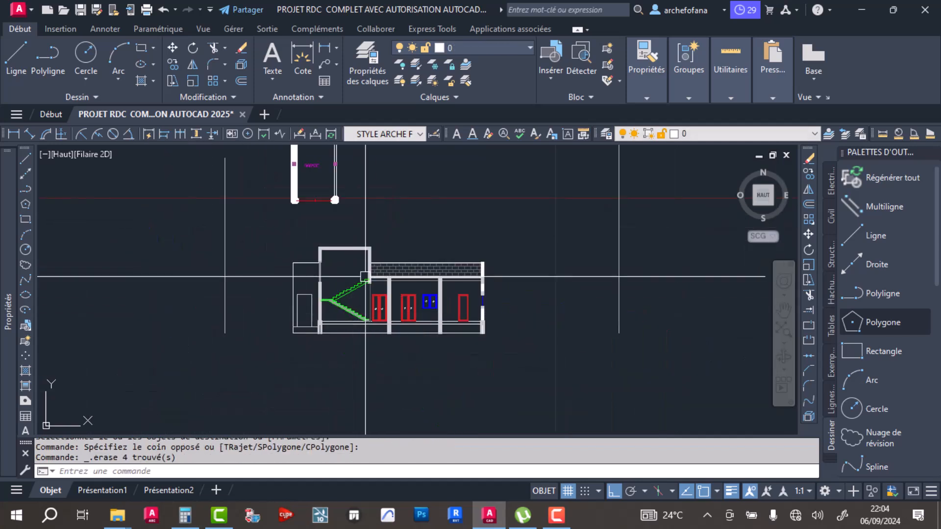
middle_click_drag(343, 241, 353, 311)
left_click(329, 235)
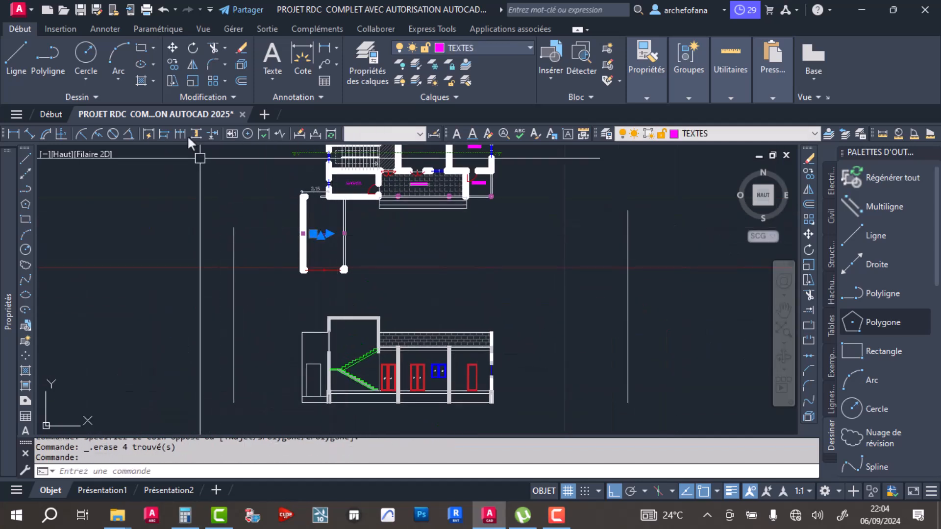
left_click(172, 65)
left_click(314, 233)
middle_click_drag(370, 343, 373, 253)
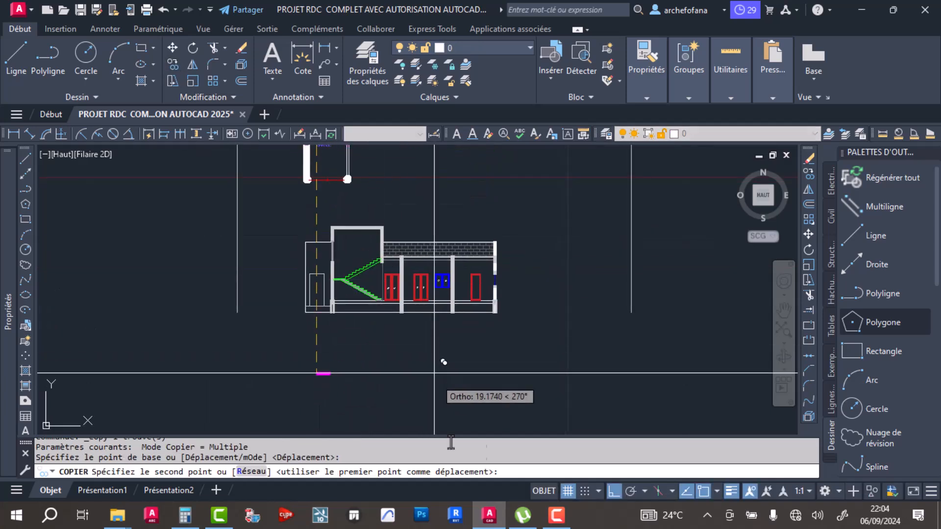
left_click(613, 490)
scroll(405, 325, "up", 6)
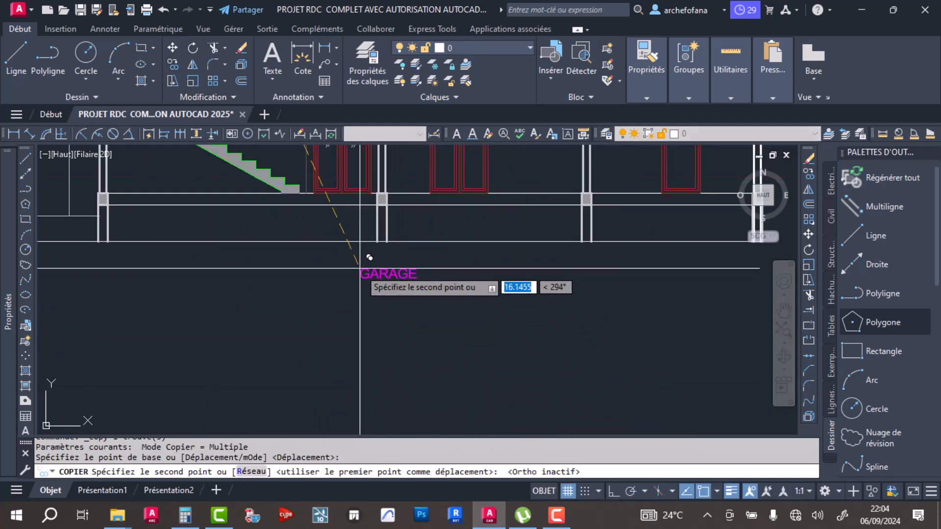
left_click(361, 271)
key("Return")
- Replace the copied label's text with COUPE AA and widen its text box so the title fits on one line
left_click(387, 274)
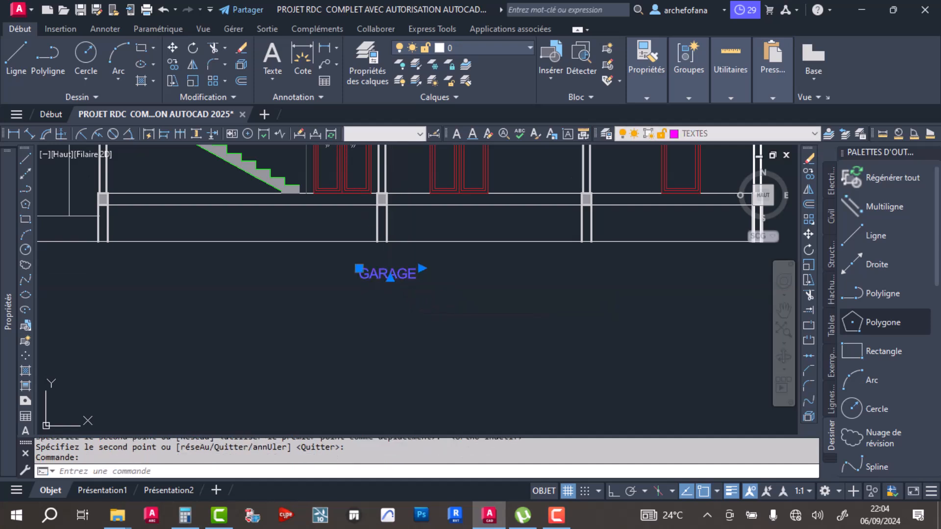
double_click(377, 274)
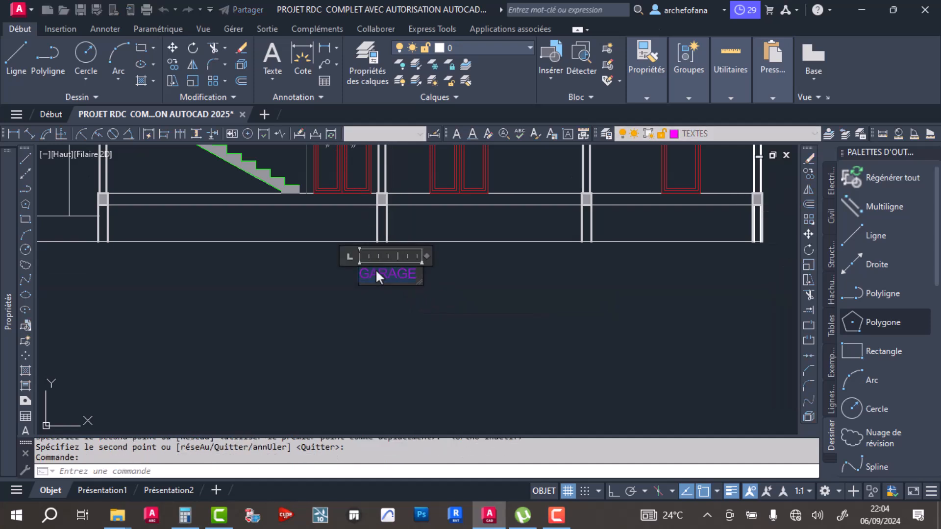
type("COUPE")
key("Return")
type("AA")
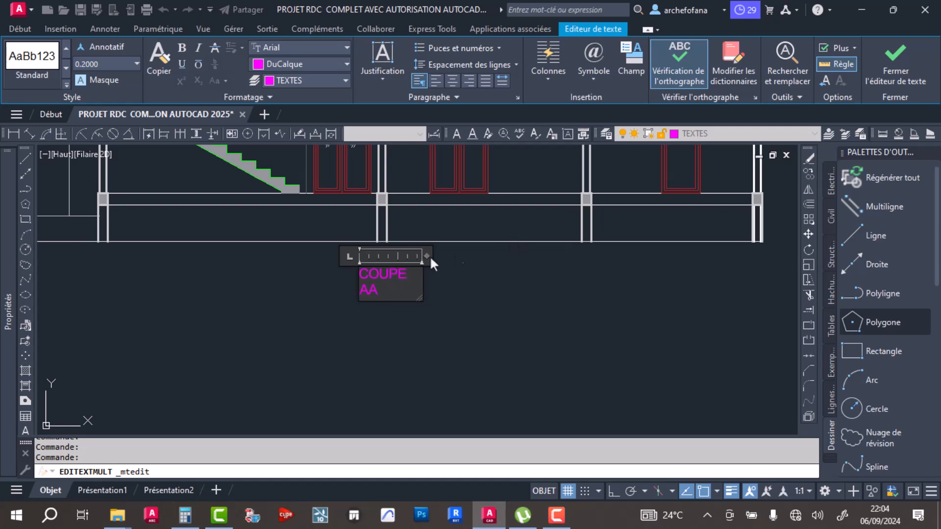
left_click_drag(426, 255, 450, 255)
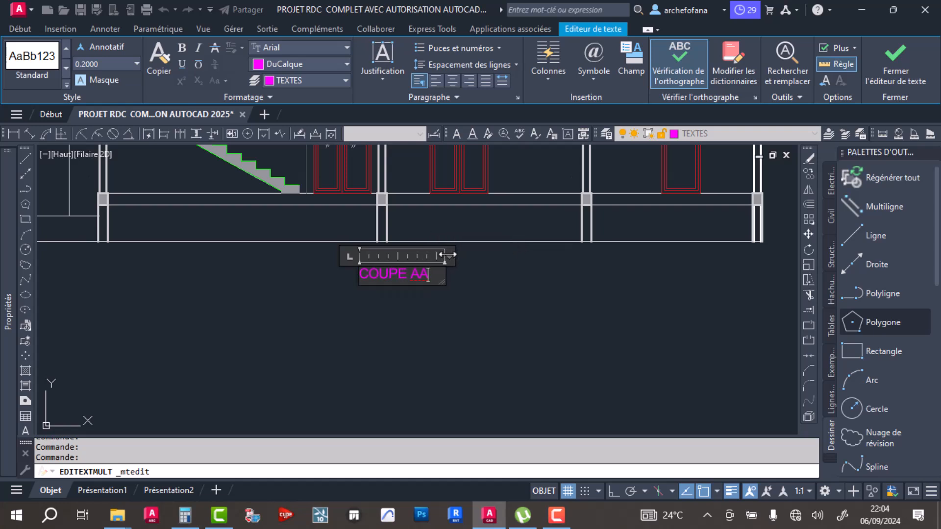
left_click(479, 290)
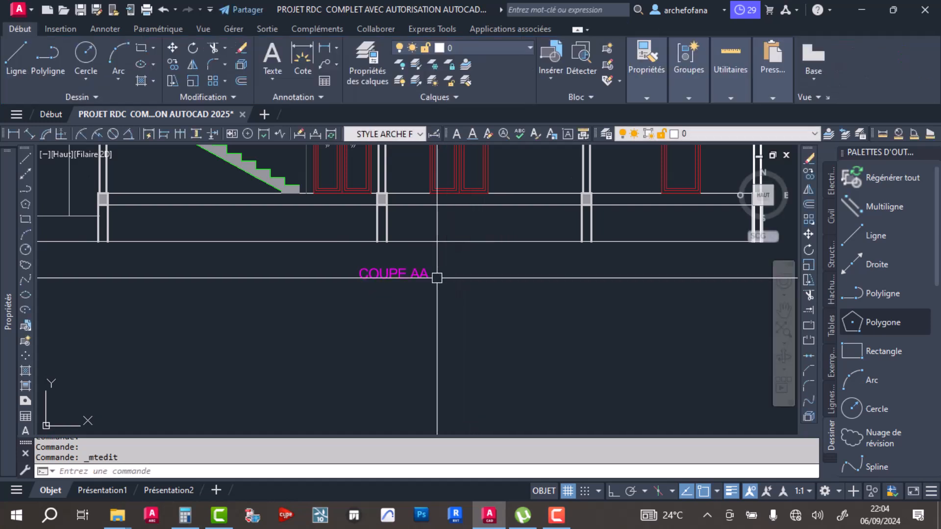
- Offset the lower floor line of the section downward by 0.10
middle_click_drag(435, 284, 463, 343)
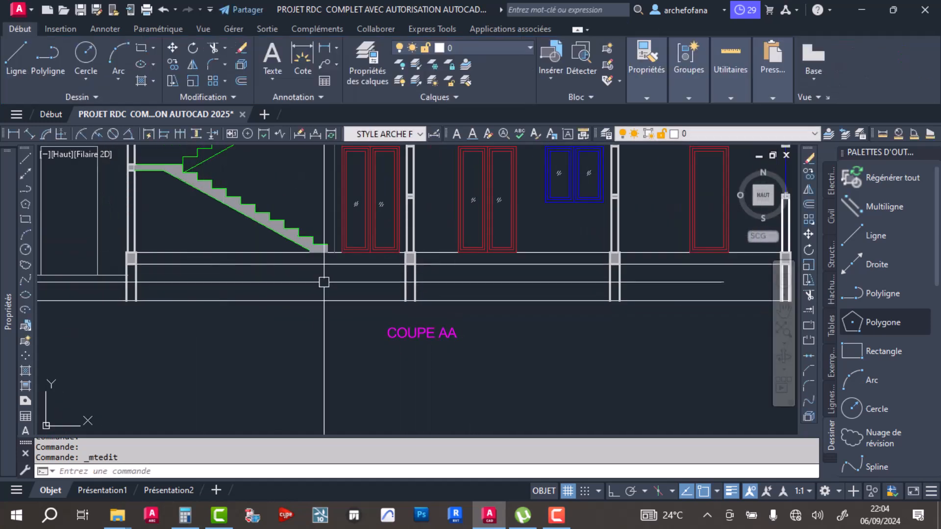
middle_click_drag(496, 287, 407, 312)
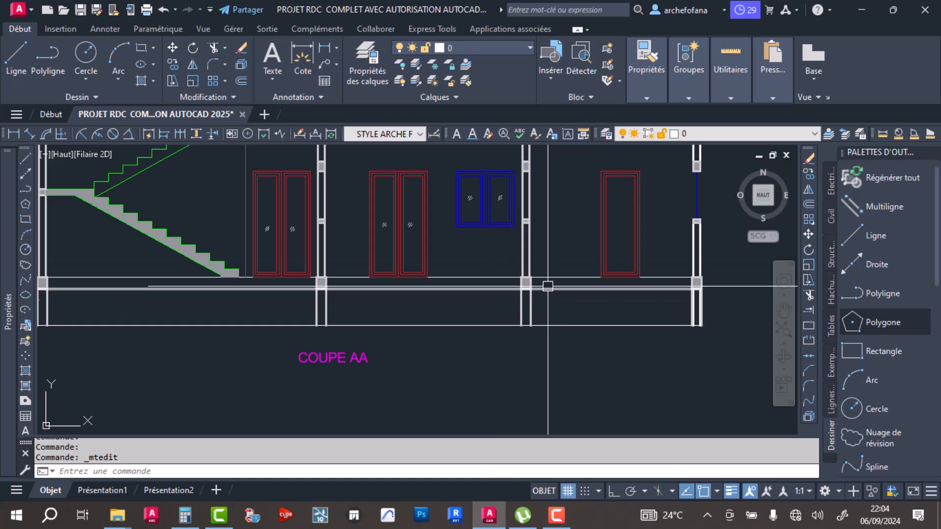
middle_click_drag(549, 286, 523, 294)
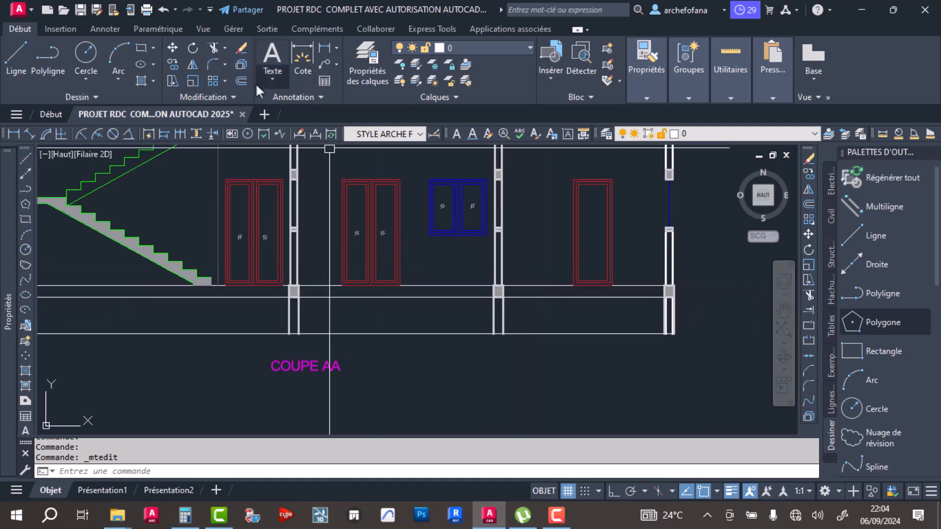
left_click(240, 80)
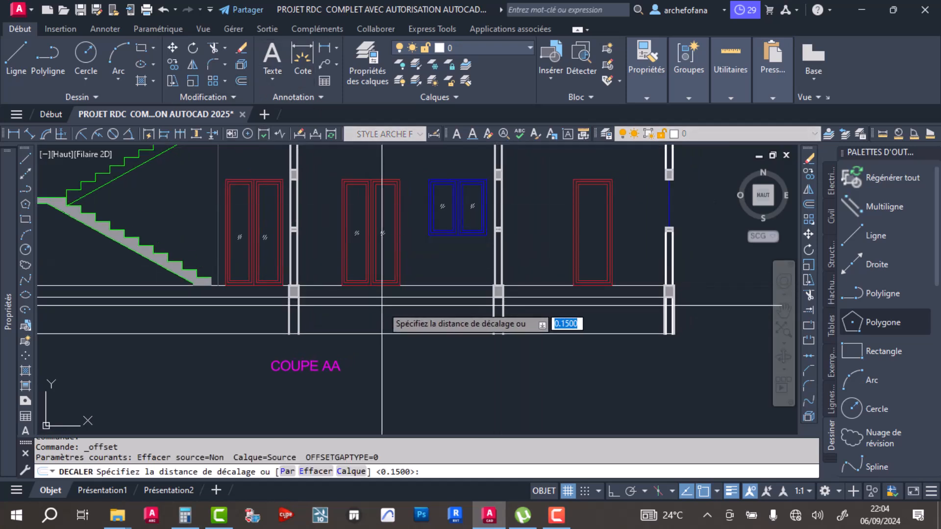
type(".10")
key("Return")
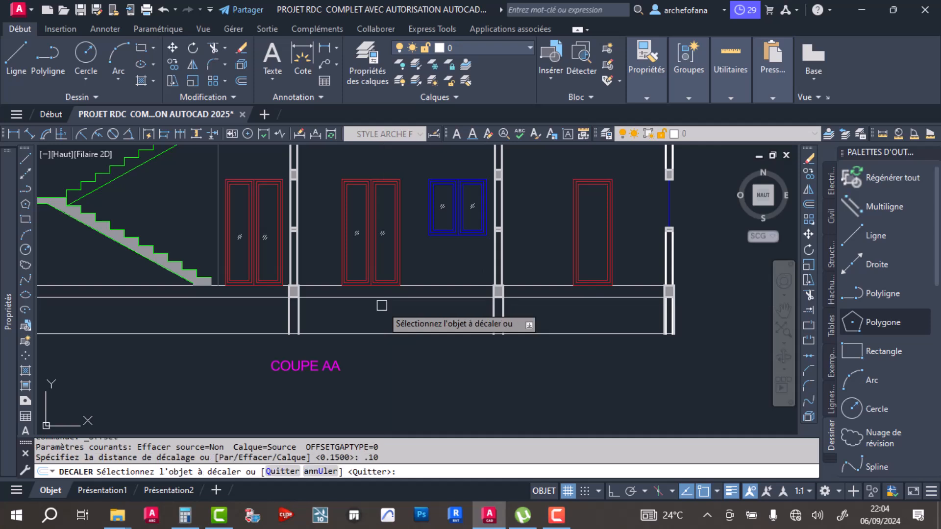
left_click(423, 297)
left_click(422, 314)
key("Return")
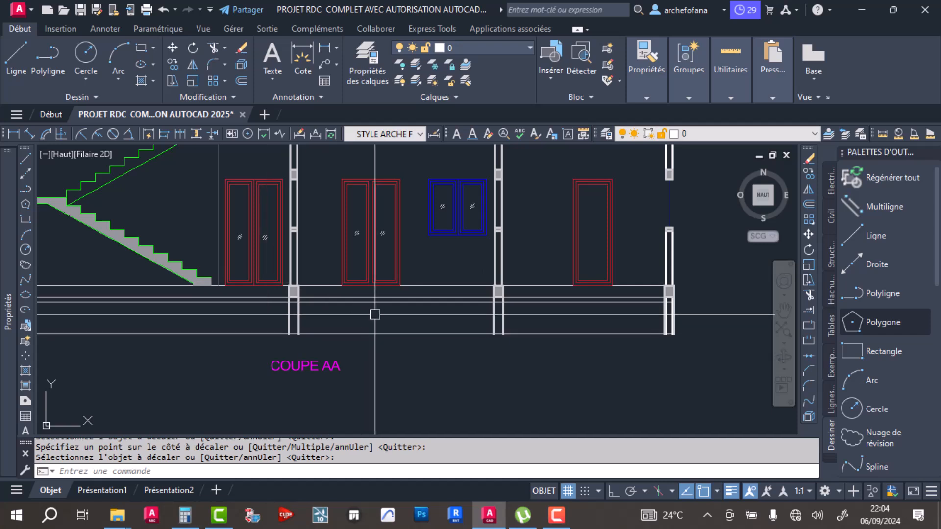
- Draw a rectangle in the middle foundation bay, from the offset line down to the base line between the foundation walls
middle_click_drag(171, 157, 233, 156)
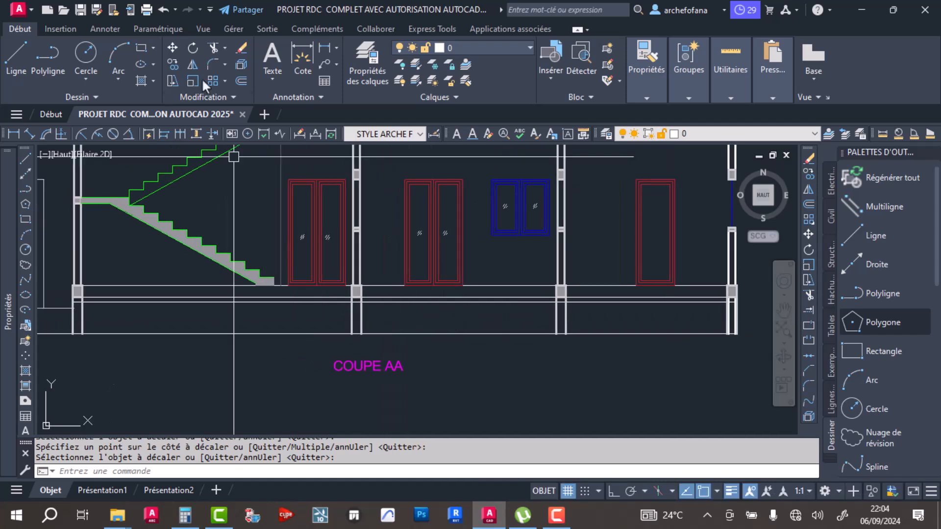
left_click(141, 47)
scroll(338, 294, "up", 3)
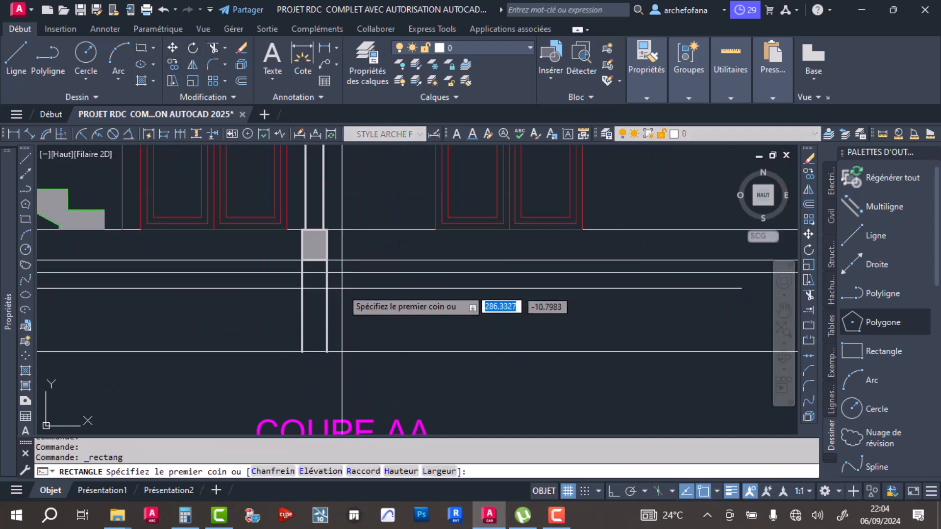
left_click(327, 272)
scroll(485, 323, "down", 3)
scroll(656, 338, "up", 3)
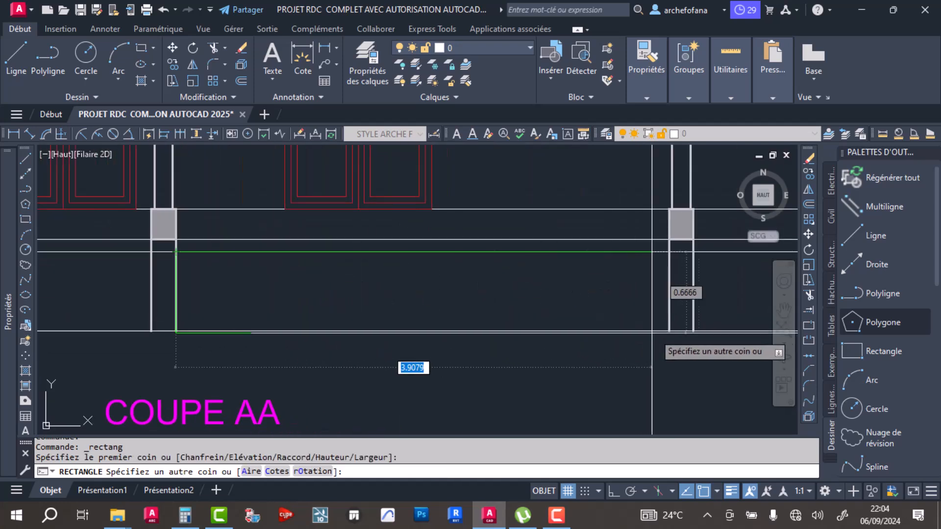
left_click(666, 331)
- Draw a rectangle in the right foundation bay, spanning from the offset line to the base line between its walls
middle_click_drag(617, 341, 240, 361)
key("space")
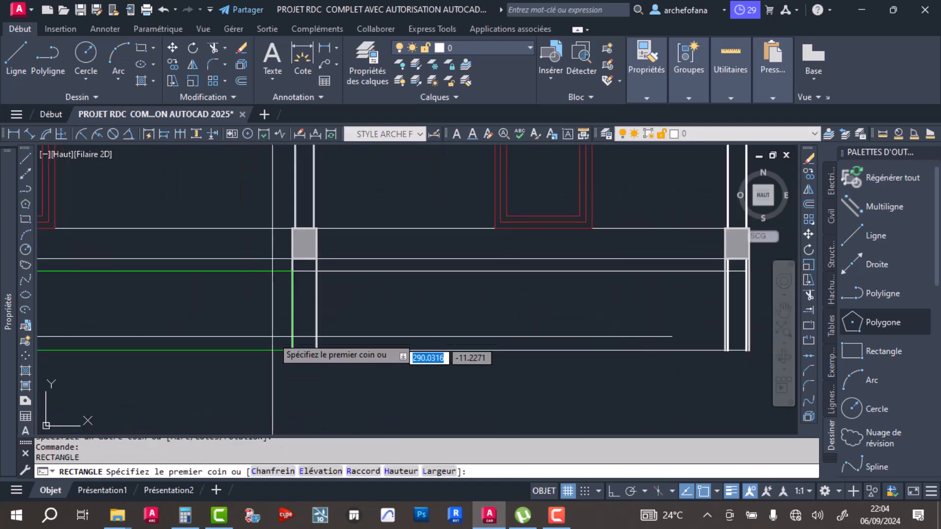
left_click(316, 271)
left_click(726, 350)
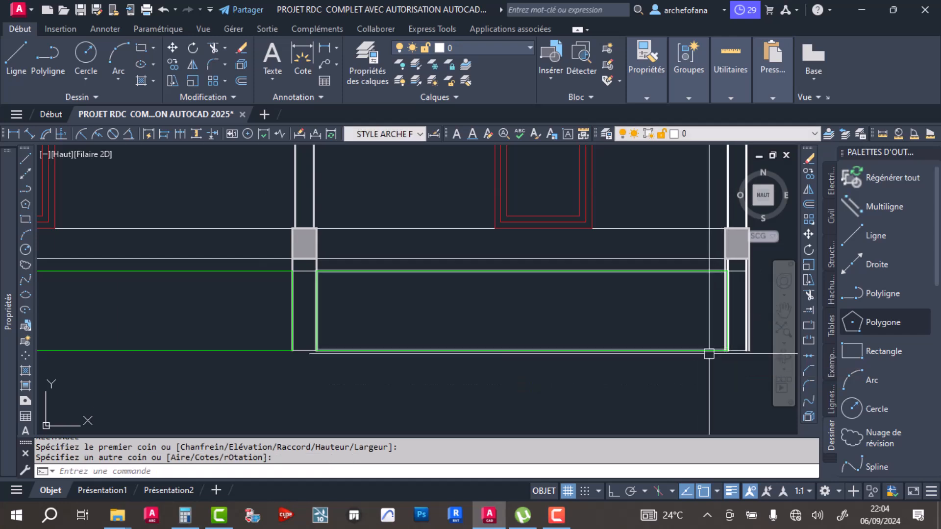
- Draw a 5.60 by 0.65 rectangle in the left foundation bay below the stairs, from the offset line to the base line
scroll(722, 351, "down", 3)
key("space")
scroll(308, 341, "up", 5)
left_click(307, 336)
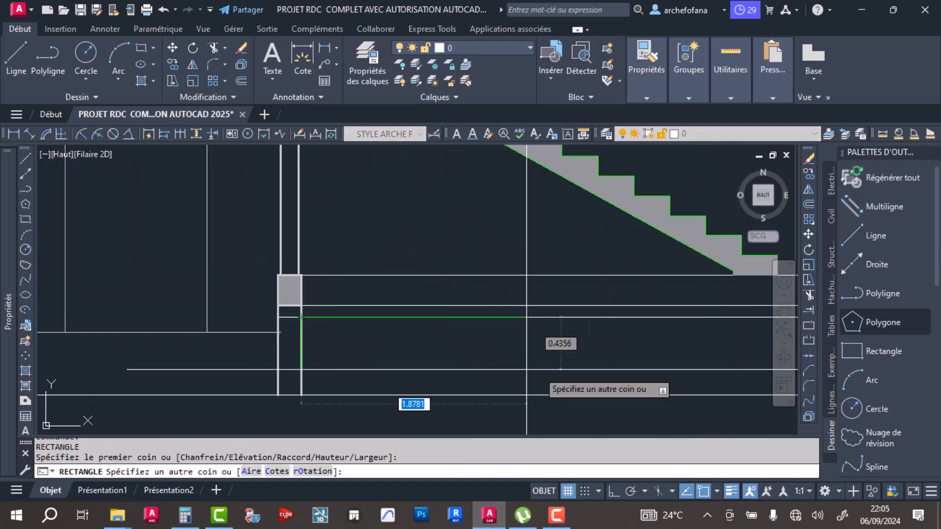
middle_click_drag(544, 367, 320, 339)
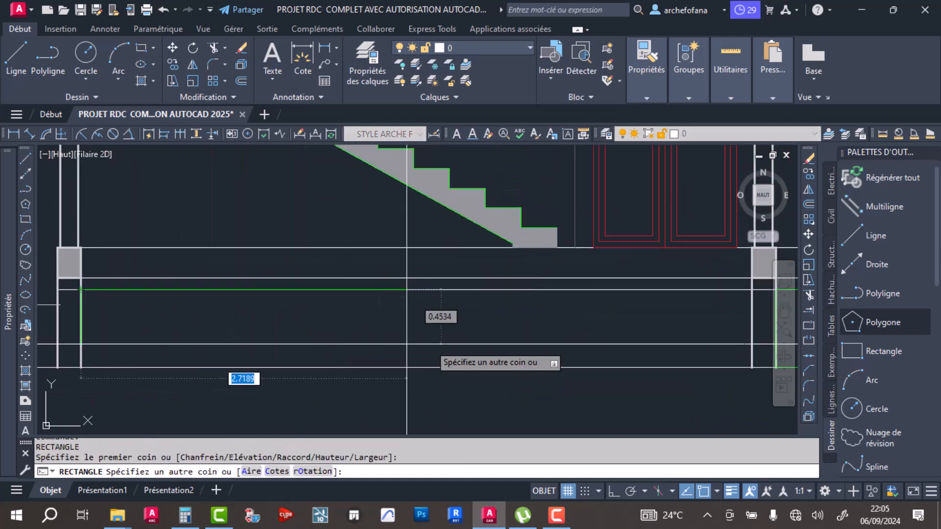
left_click(752, 366)
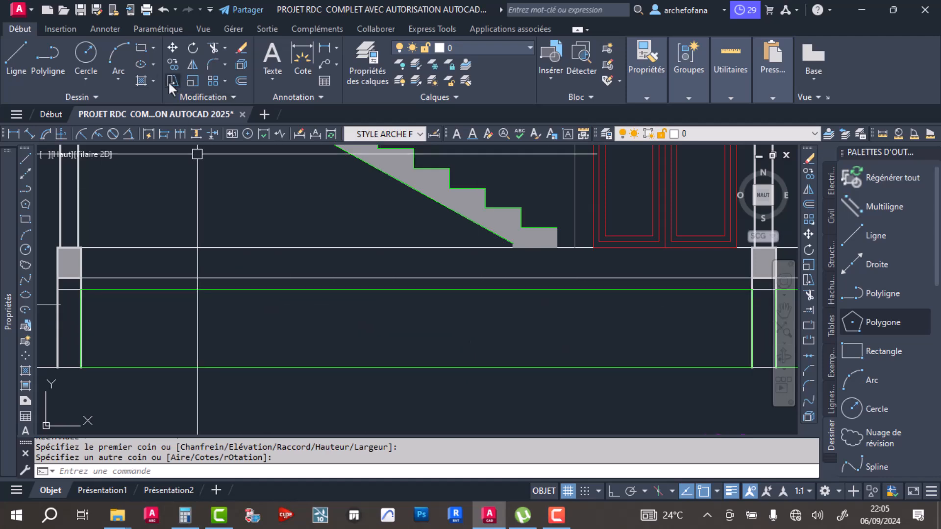
- Hatch the thin slab strip above the three foundation rectangles with a solid fill in colour 147,149,152
left_click(141, 79)
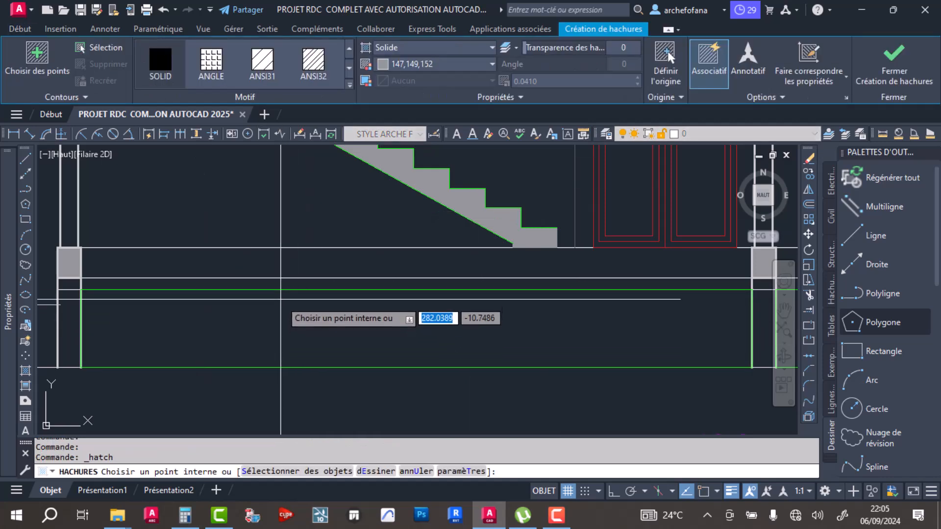
left_click(290, 285)
scroll(333, 294, "down", 3)
scroll(250, 311, "up", 3)
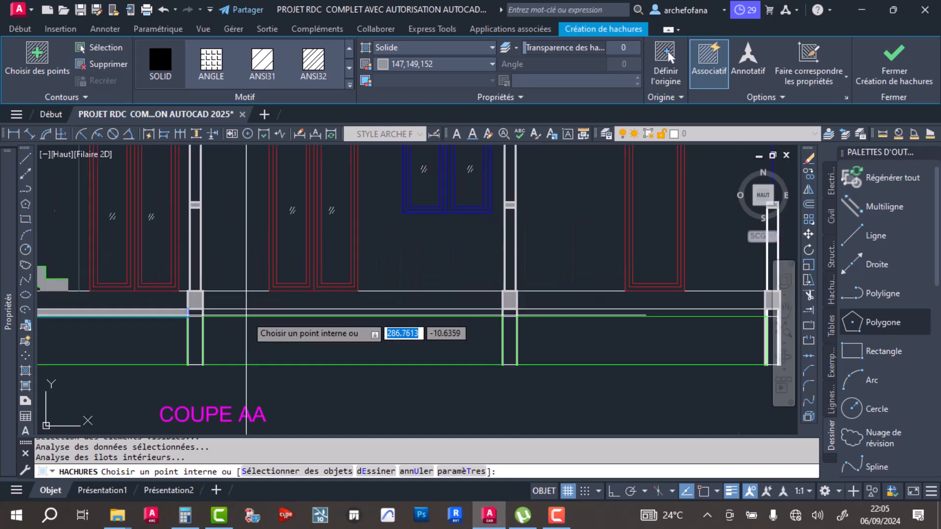
scroll(263, 338, "down", 3)
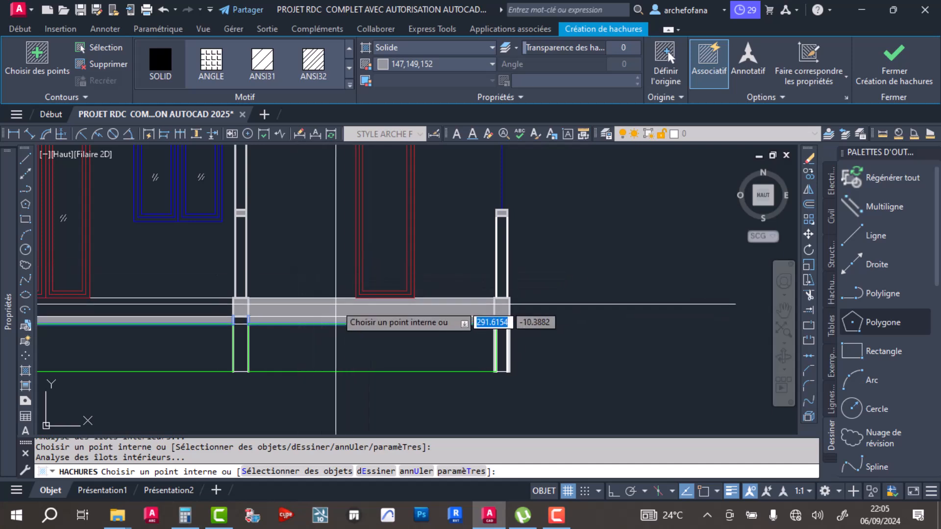
middle_click_drag(505, 283, 639, 280)
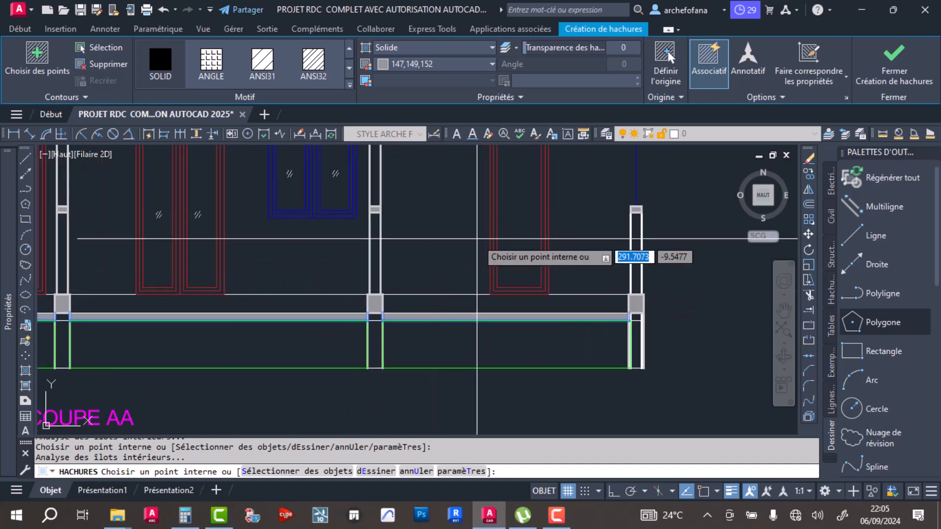
key("Escape")
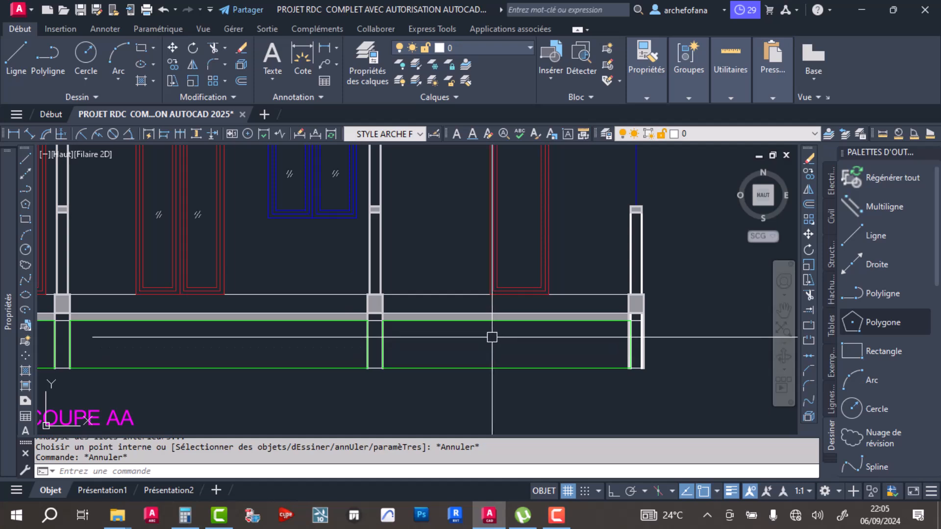
- Move the slab hatch and its two boundary lines up 0.25, aligning the slab's upper edge with the top of the foundation blocks
scroll(492, 320, "up", 4)
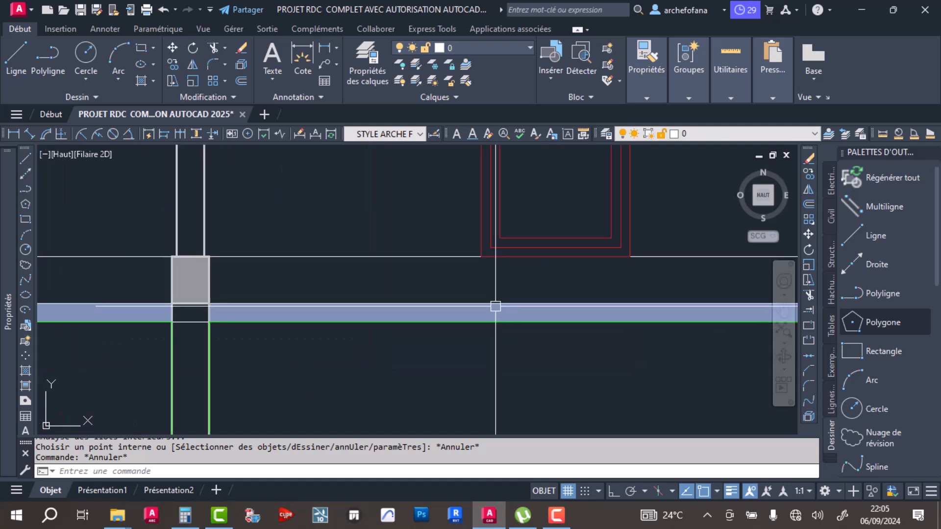
left_click(463, 304)
scroll(402, 316, "down", 4)
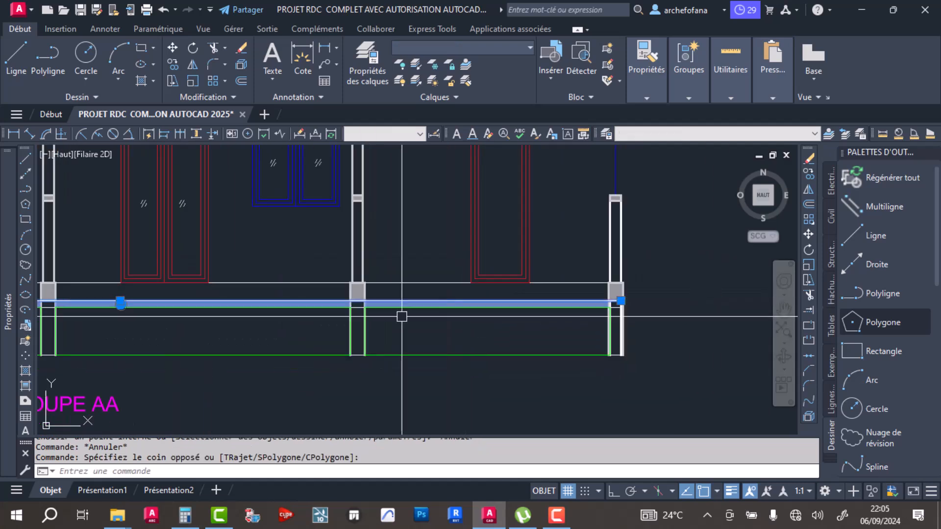
middle_click_drag(281, 323, 475, 314)
middle_click_drag(342, 327, 622, 320)
scroll(165, 283, "up", 4)
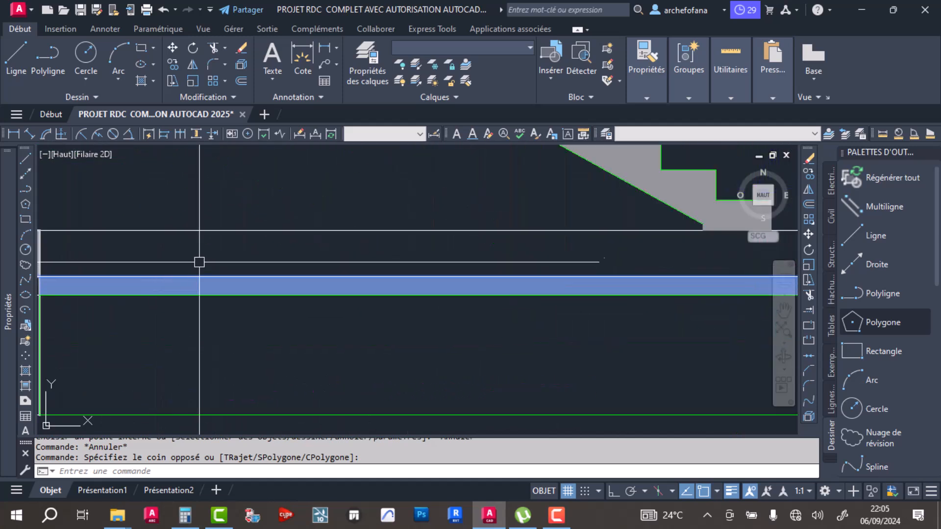
scroll(270, 309, "down", 4)
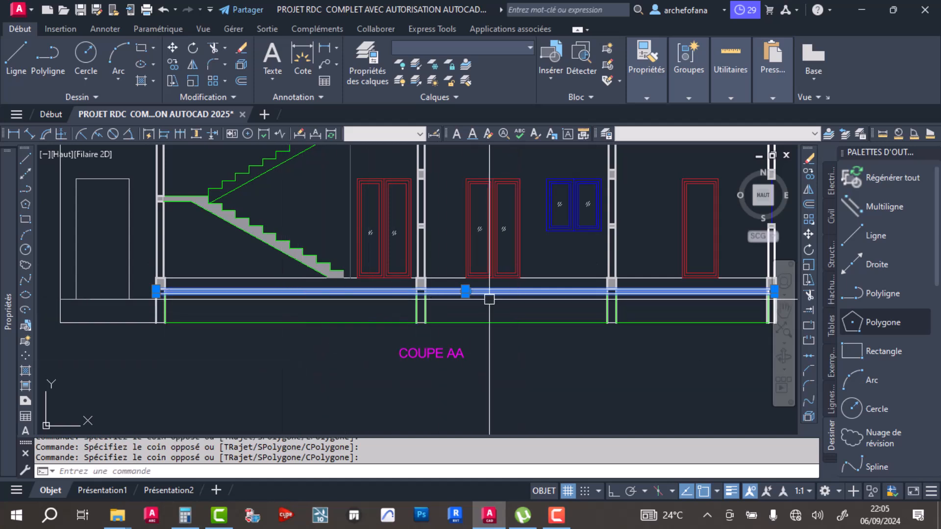
scroll(468, 293, "up", 8)
scroll(253, 267, "down", 9)
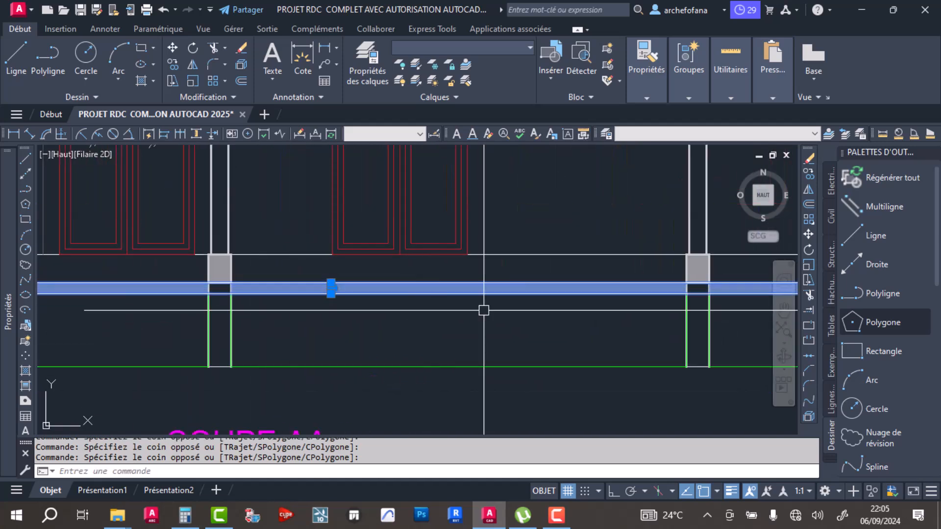
scroll(672, 309, "up", 6)
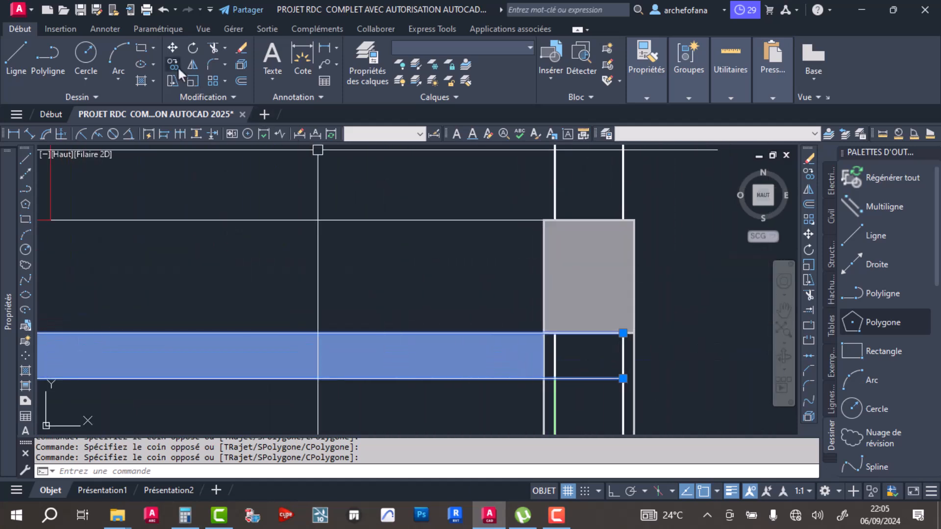
left_click(173, 48)
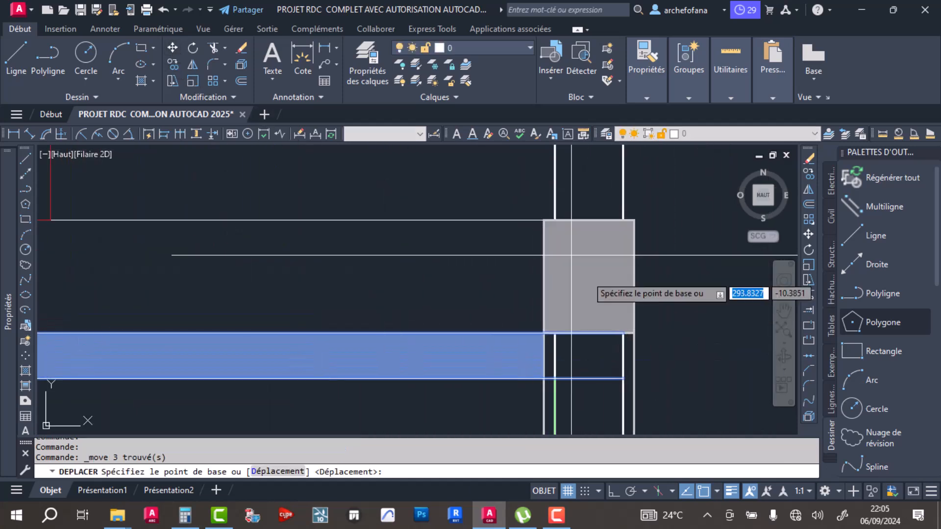
left_click(543, 337)
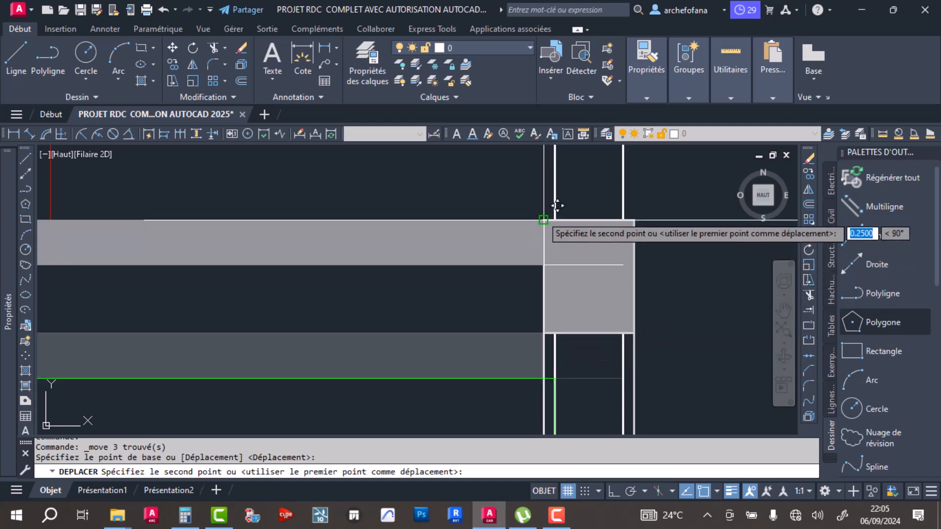
left_click(542, 216)
scroll(530, 238, "down", 7)
- Stretch the upper edge of the right foundation rectangle up to the underside of the moved slab
middle_click_drag(399, 281, 523, 277)
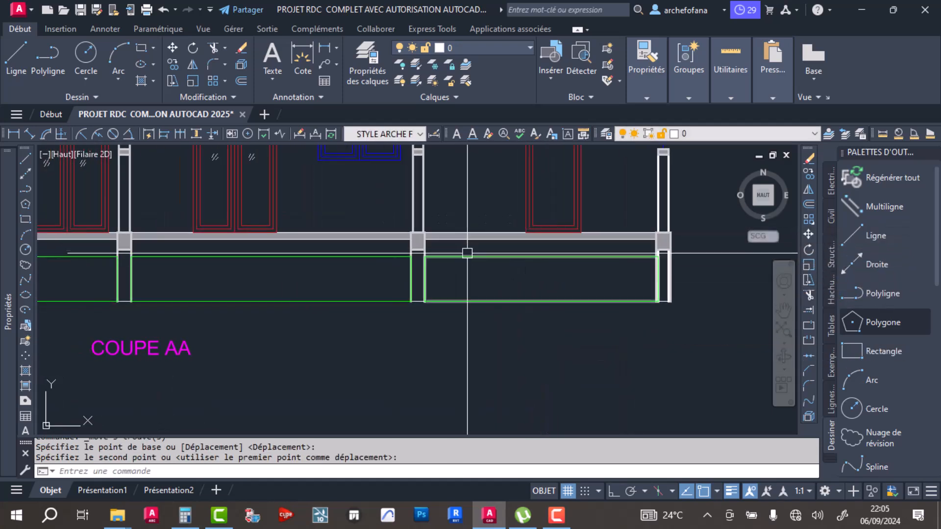
left_click(468, 256)
left_click(542, 256)
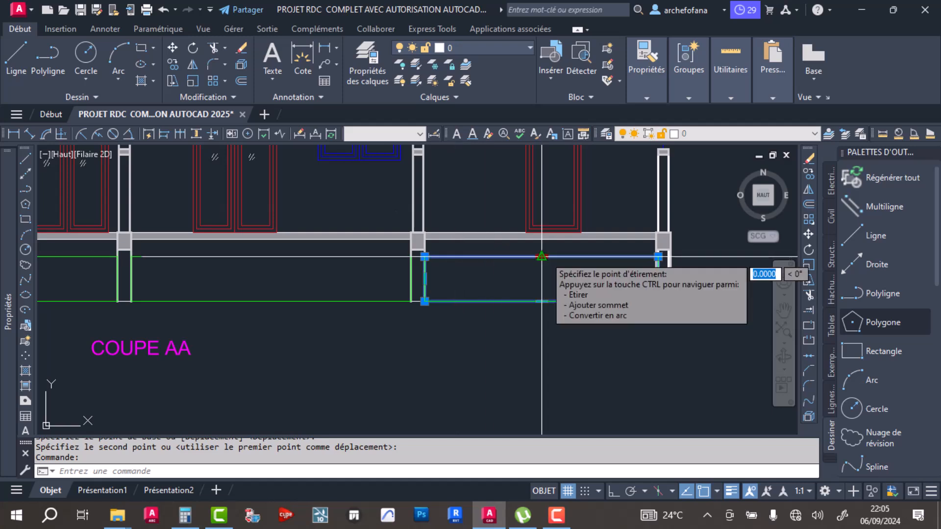
scroll(539, 249, "up", 5)
scroll(534, 242, "down", 2)
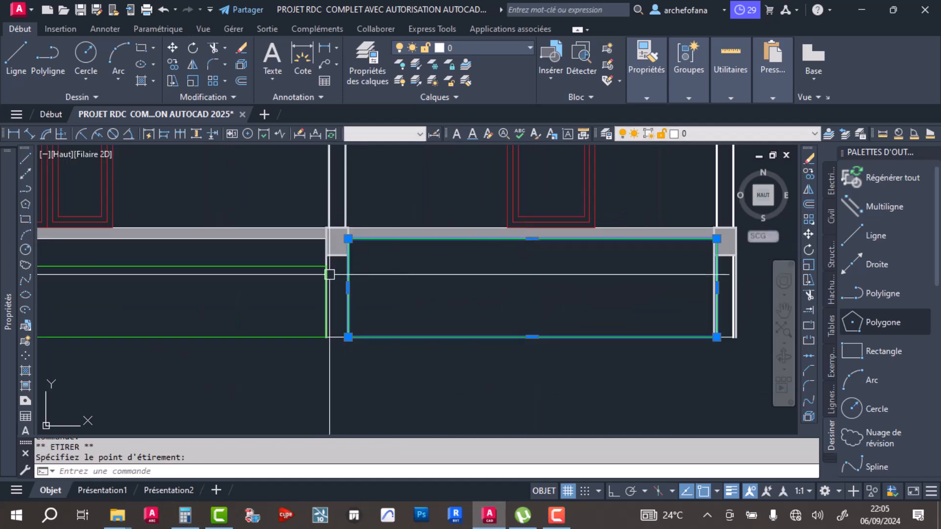
- Stretch the upper edges of the middle and left foundation rectangles up to the underside of the slab
left_click(301, 264)
middle_click_drag(248, 283, 551, 301)
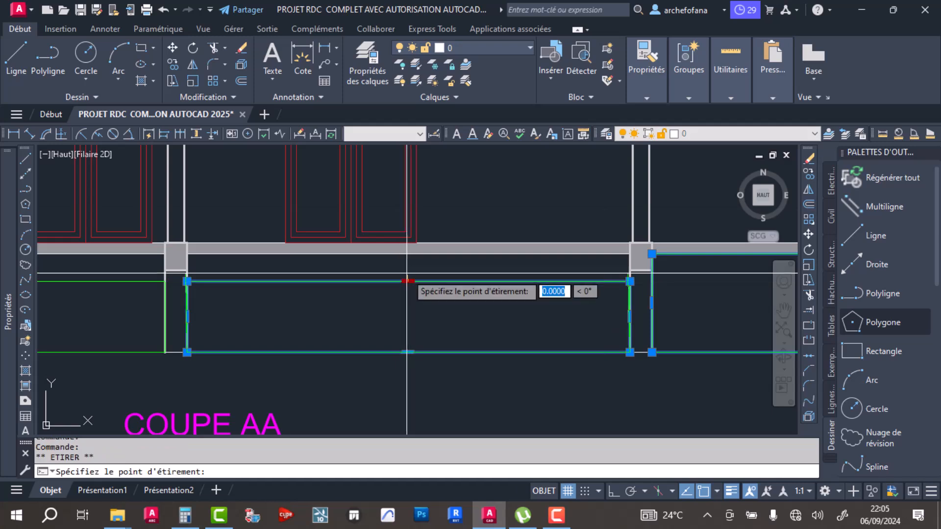
left_click(407, 254)
middle_click_drag(300, 294, 594, 309)
left_click(400, 296)
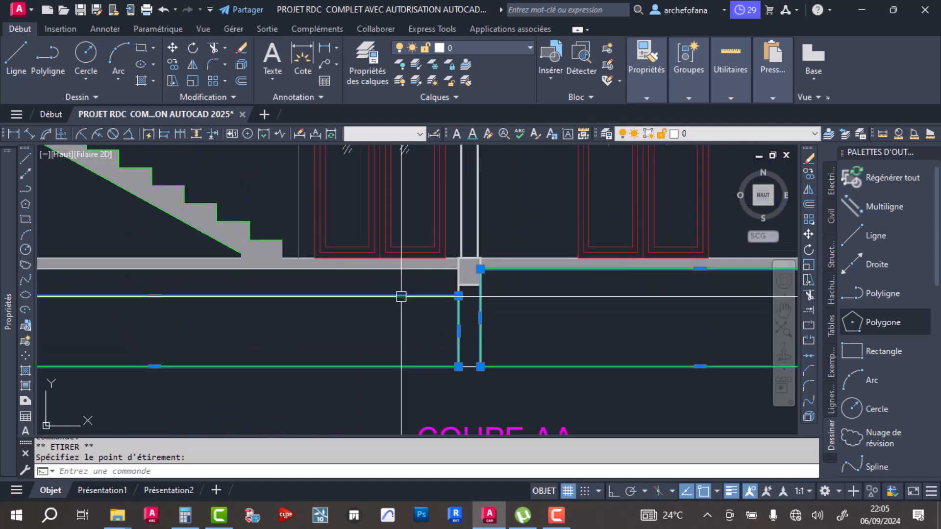
left_click(154, 296)
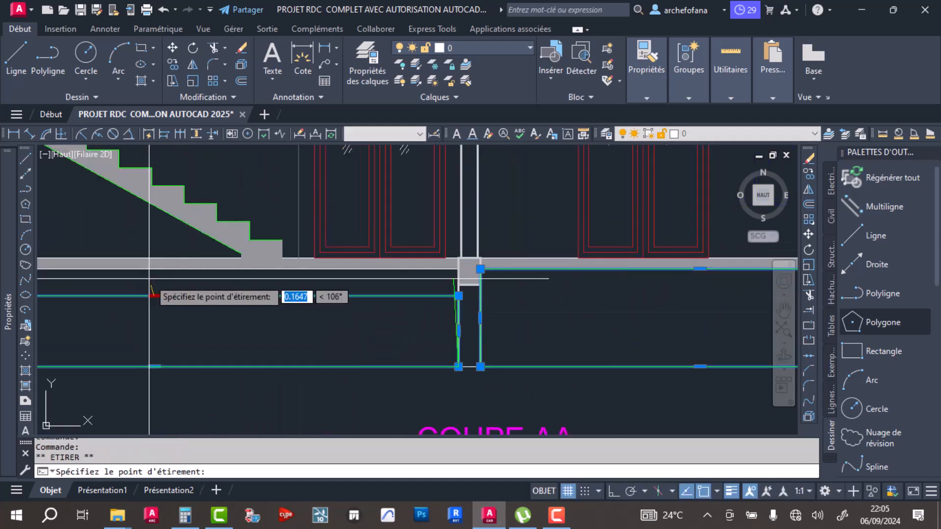
left_click(155, 270)
scroll(253, 318, "down", 4)
- Draw a rectangle over the base beneath the entrance door, from its upper outer corner to the outer foundation wall's foot, and save the drawing
middle_click_drag(254, 328, 486, 321)
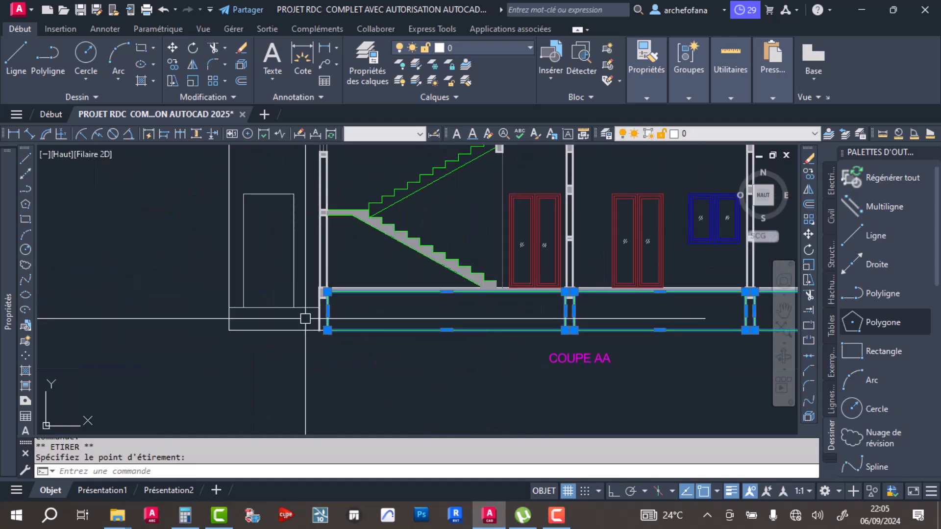
left_click(141, 46)
scroll(252, 308, "up", 4)
left_click(200, 307)
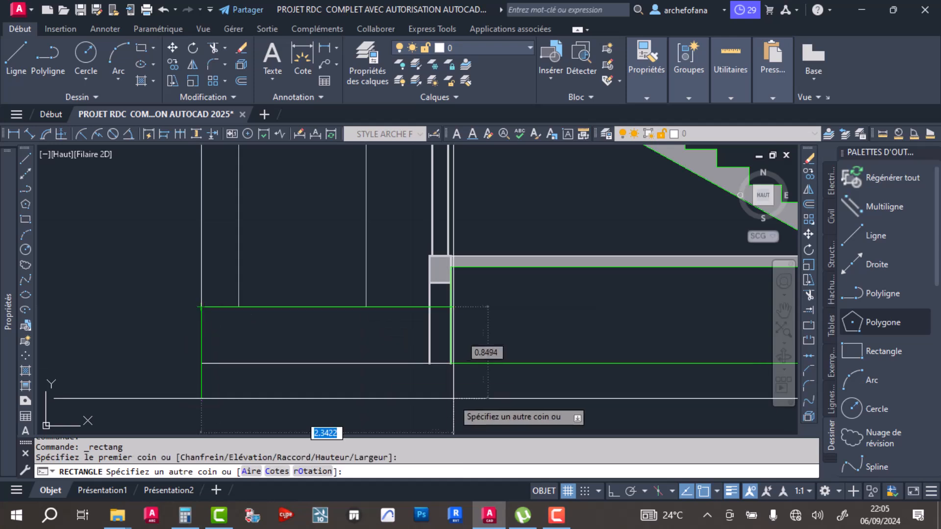
left_click(429, 362)
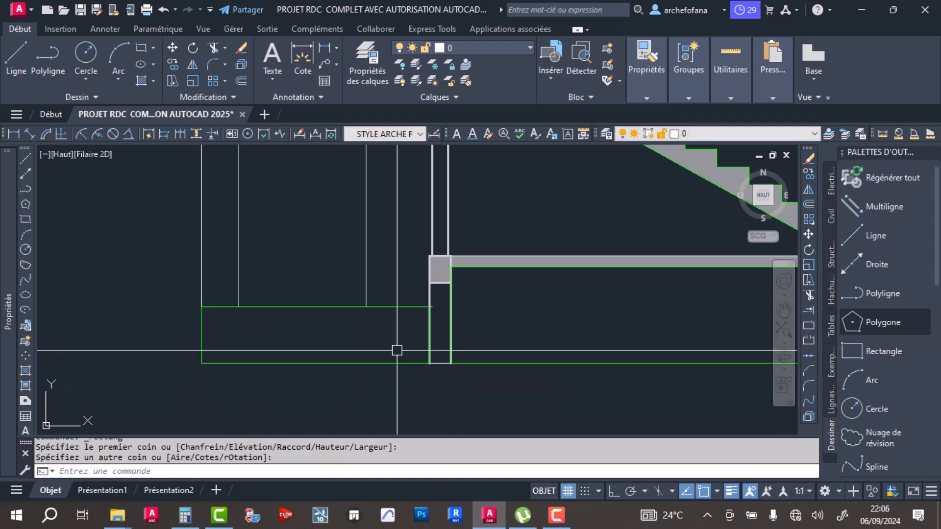
key("ctrl+s")
- Dimension the clear height of the right room in green, from the ceiling line to the floor
scroll(390, 209, "down", 5)
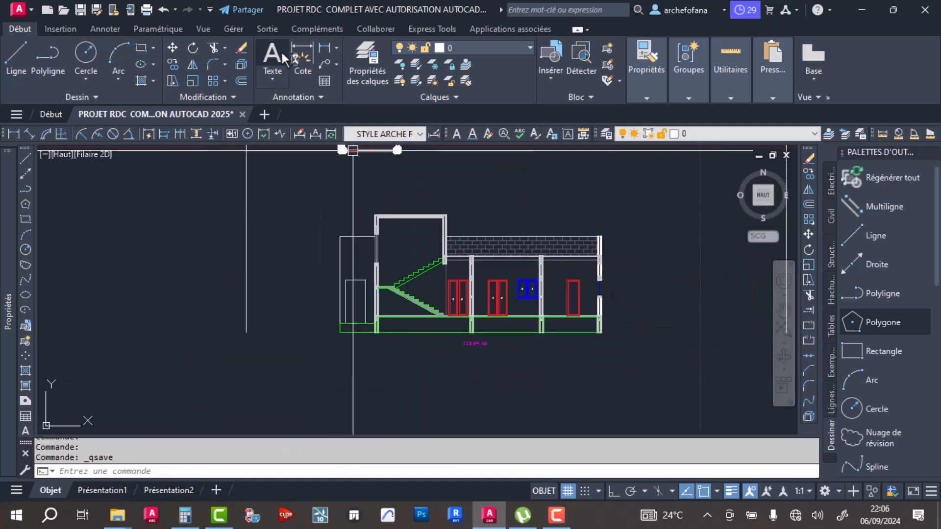
left_click(300, 68)
scroll(532, 280, "up", 5)
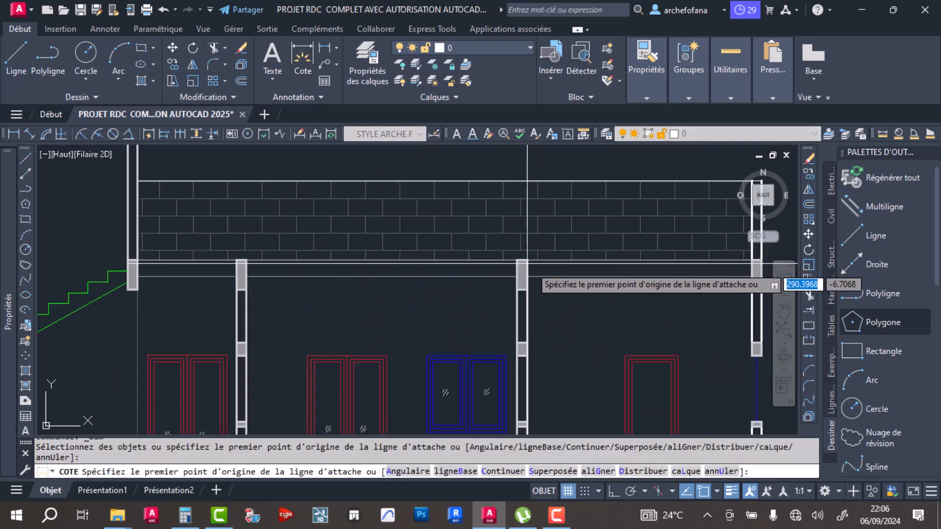
left_click(530, 278)
middle_click_drag(546, 351, 512, 256)
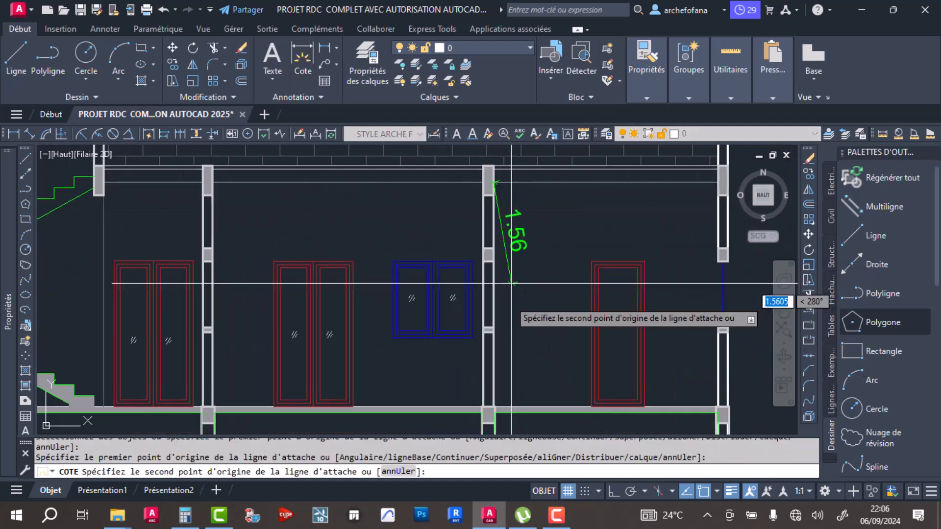
scroll(495, 384, "up", 4)
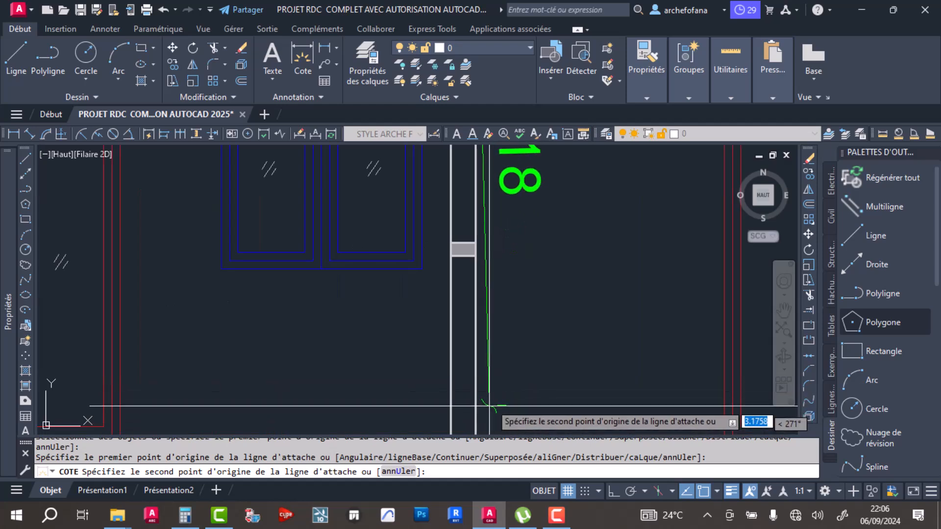
left_click(444, 342)
scroll(520, 248, "down", 4)
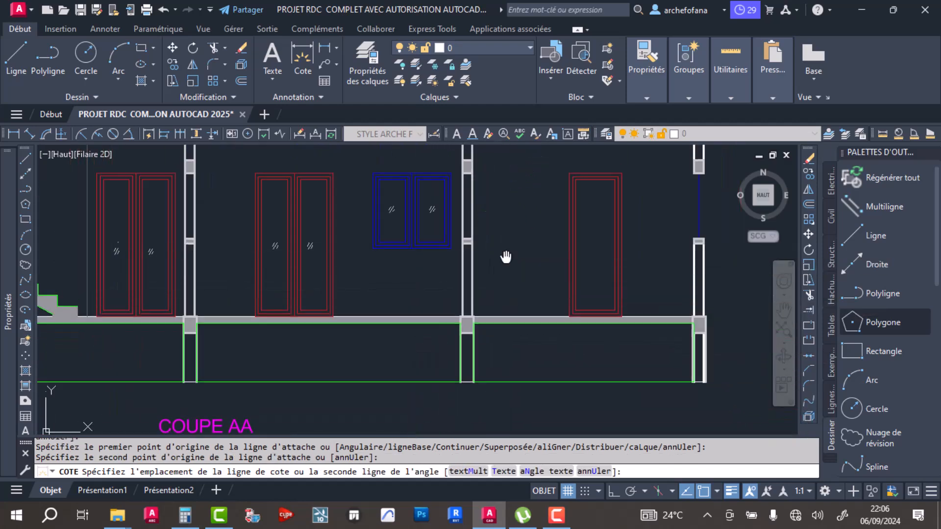
left_click(528, 245)
key("Escape")
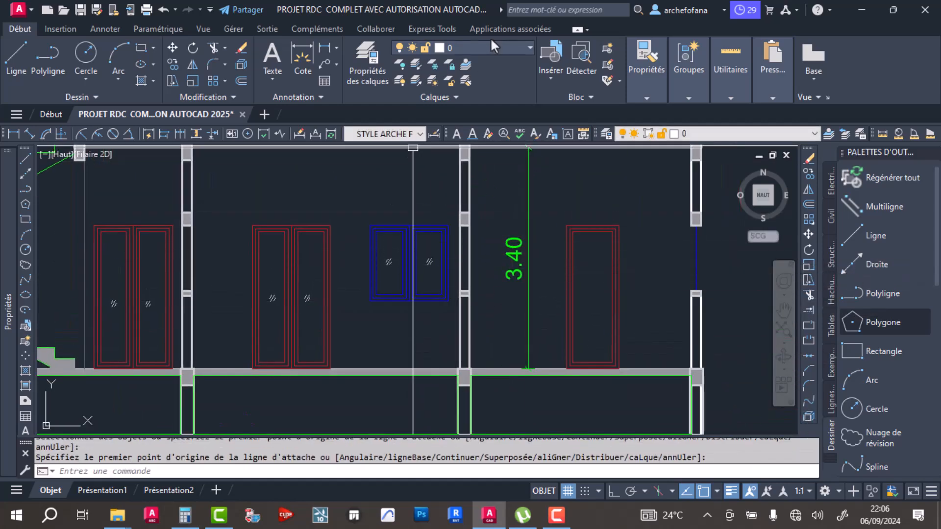
- Set the current colour to DuBloc and erase the green height dimension in the right room
mouse_move(695, 111)
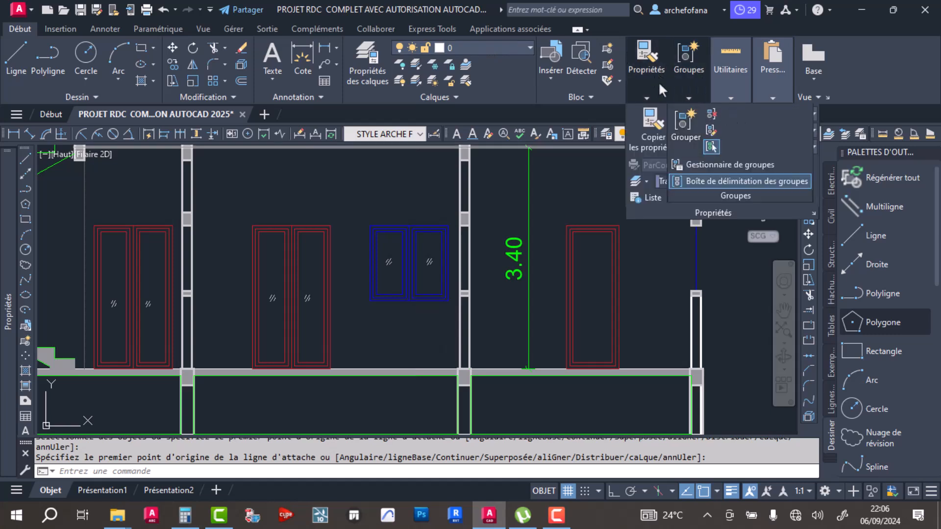
left_click(727, 113)
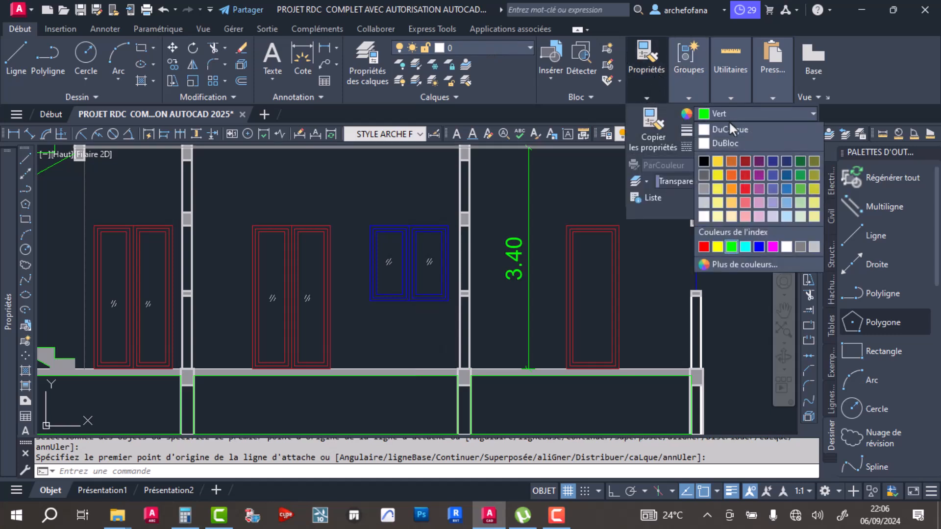
left_click(736, 142)
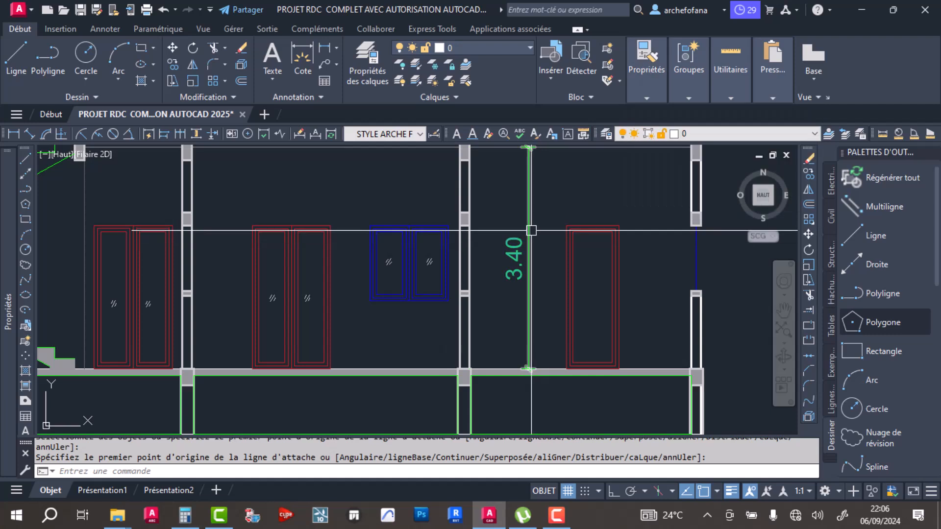
left_click(531, 230)
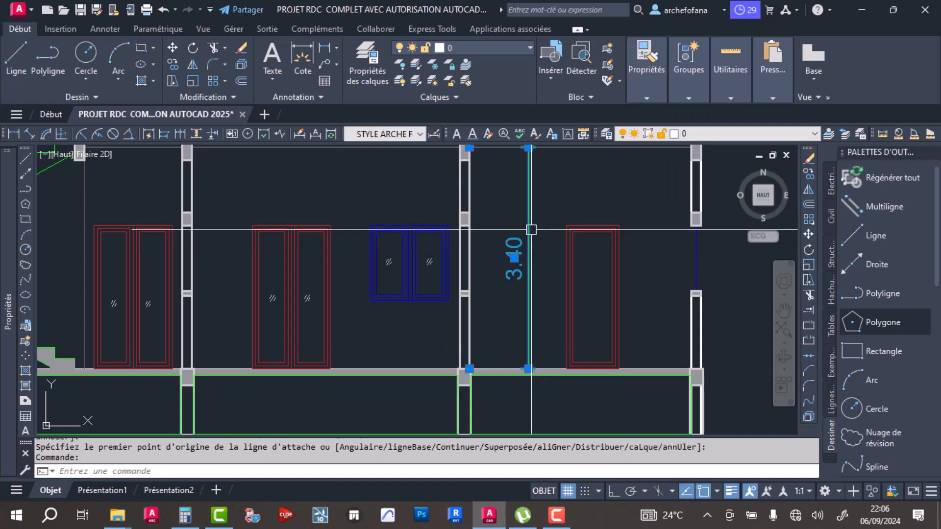
left_click(489, 47)
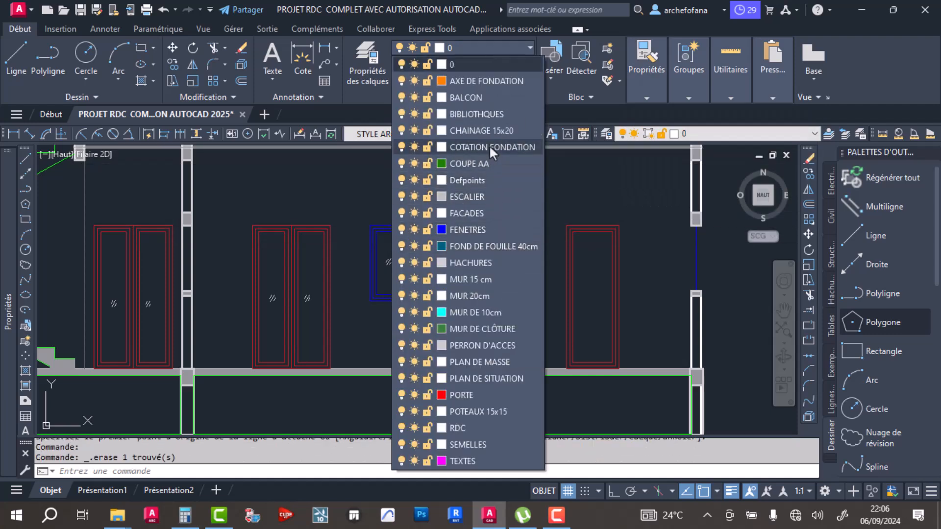
left_click(506, 231)
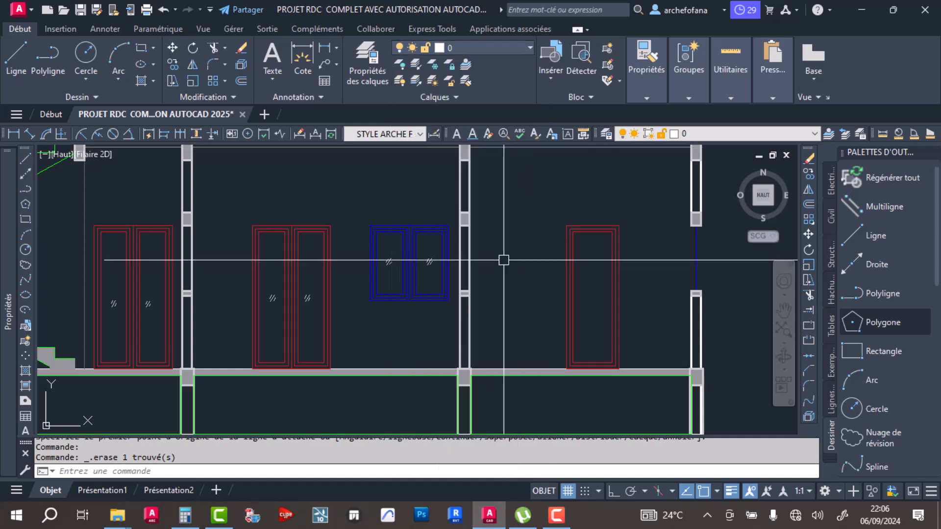
- Dimension the right room's clear height from the slab top to the ceiling line, placing it between the wall and the red door
left_click(314, 68)
left_click(470, 369)
middle_click_drag(495, 201, 490, 292)
left_click(466, 239)
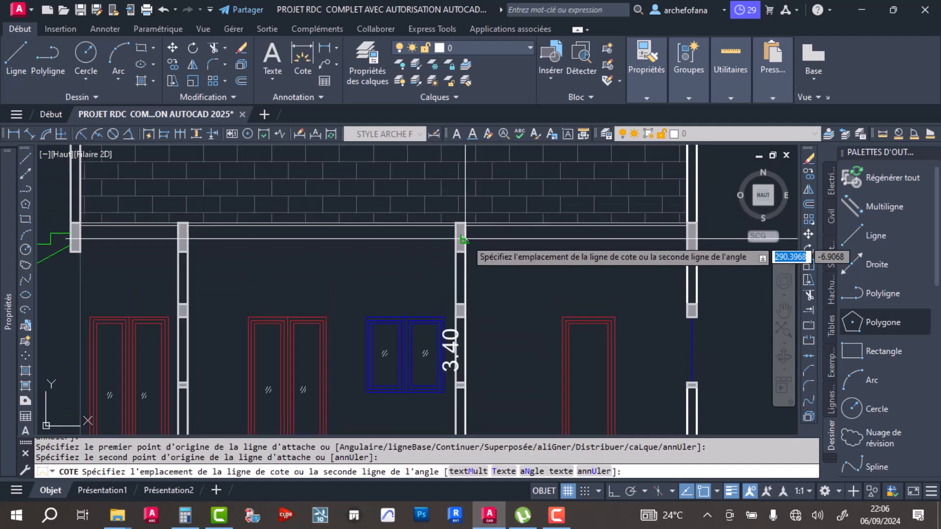
left_click(504, 239)
- Dimension the height of the middle room's red double door from floor to head, placing it between the wall and the door
scroll(401, 338, "down", 4)
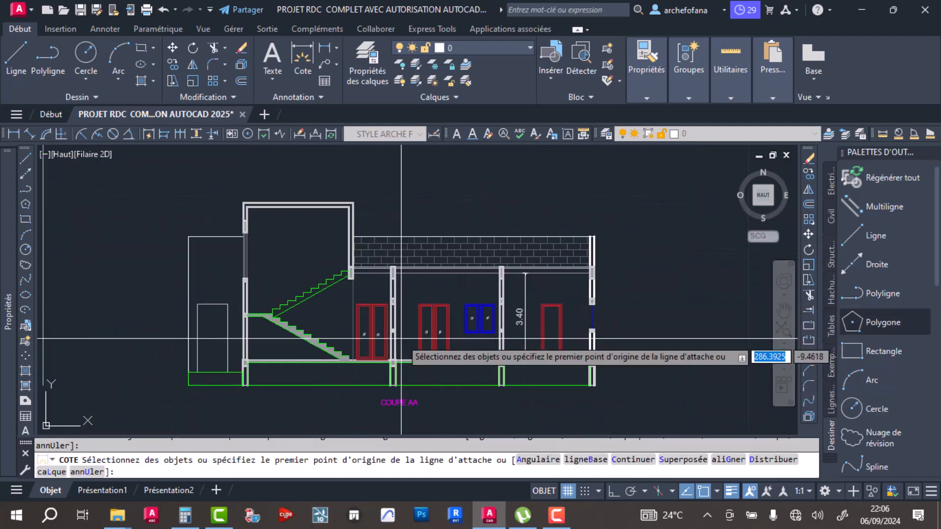
scroll(400, 338, "up", 6)
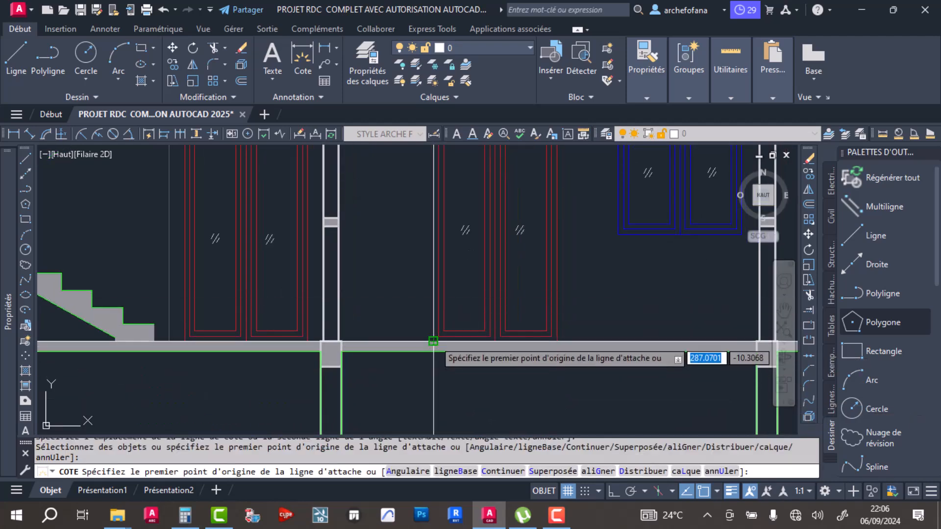
left_click(433, 341)
middle_click_drag(435, 177, 436, 283)
left_click(435, 246)
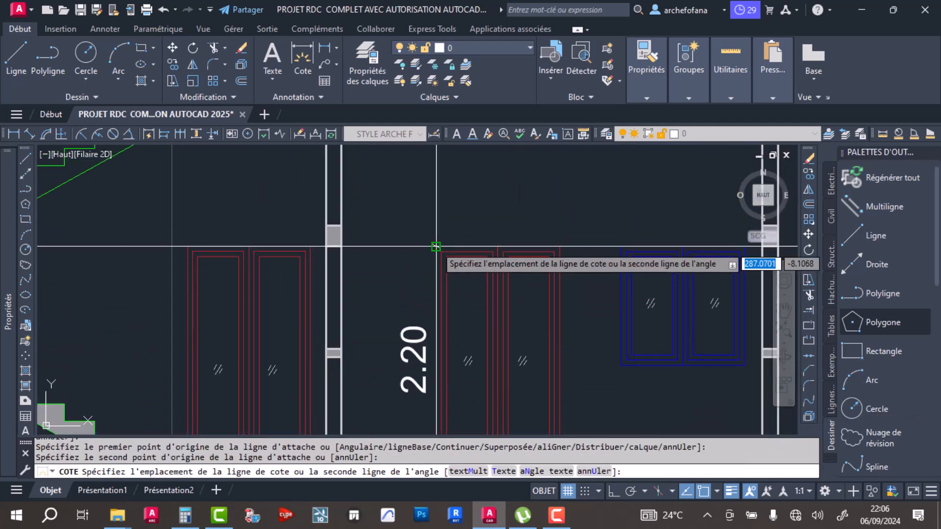
left_click(411, 329)
- Continue the door-height dimension upward from the door head to the ceiling line
scroll(416, 265, "down", 3)
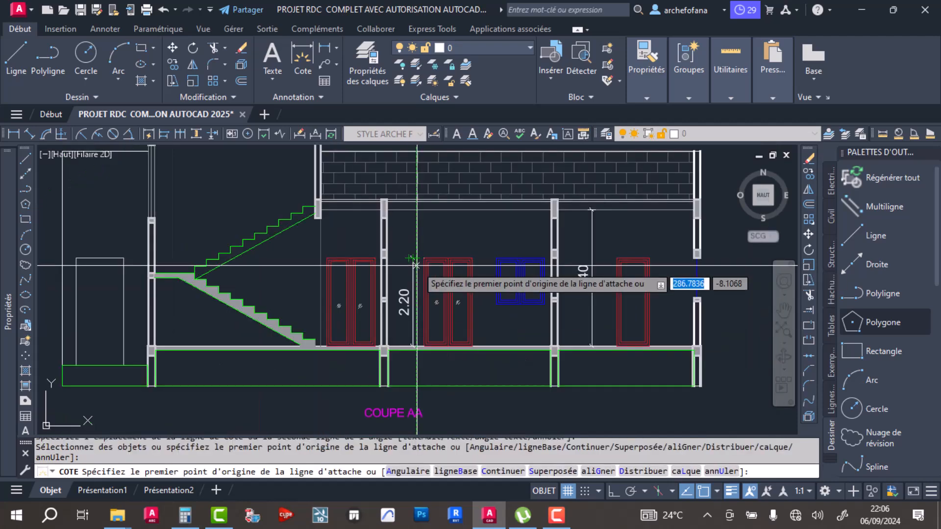
scroll(338, 248, "up", 5)
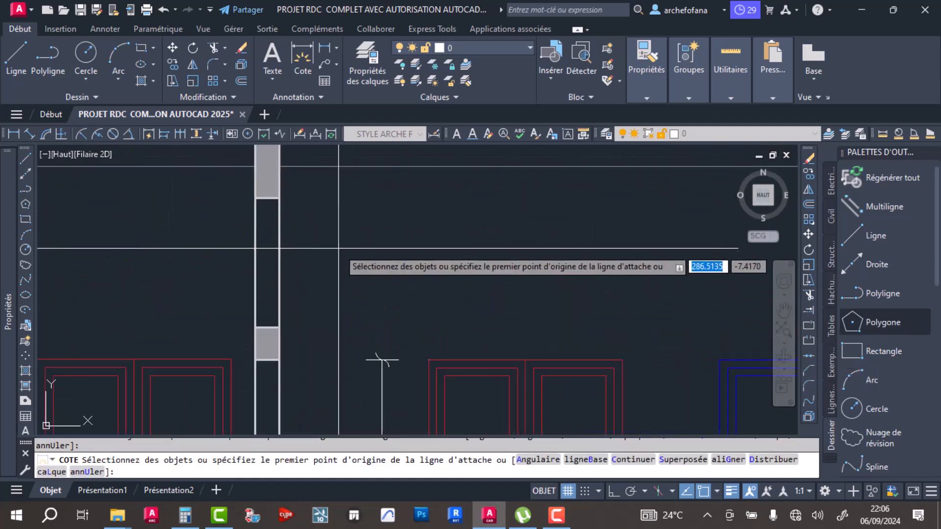
key("Escape")
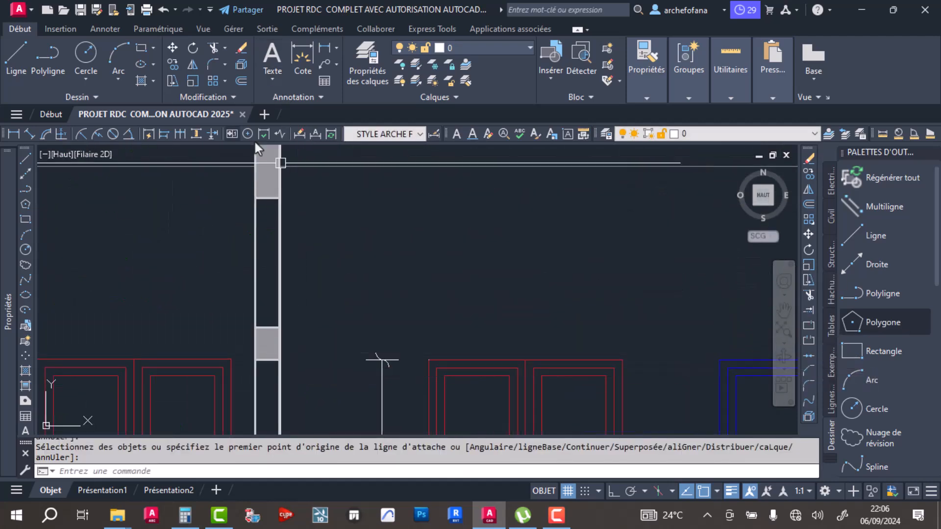
left_click(184, 134)
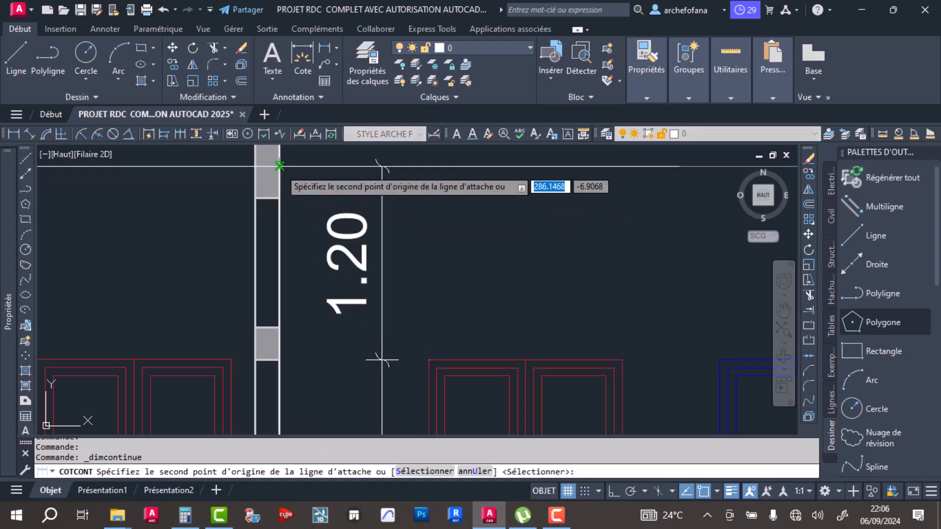
key("Return")
scroll(404, 202, "down", 5)
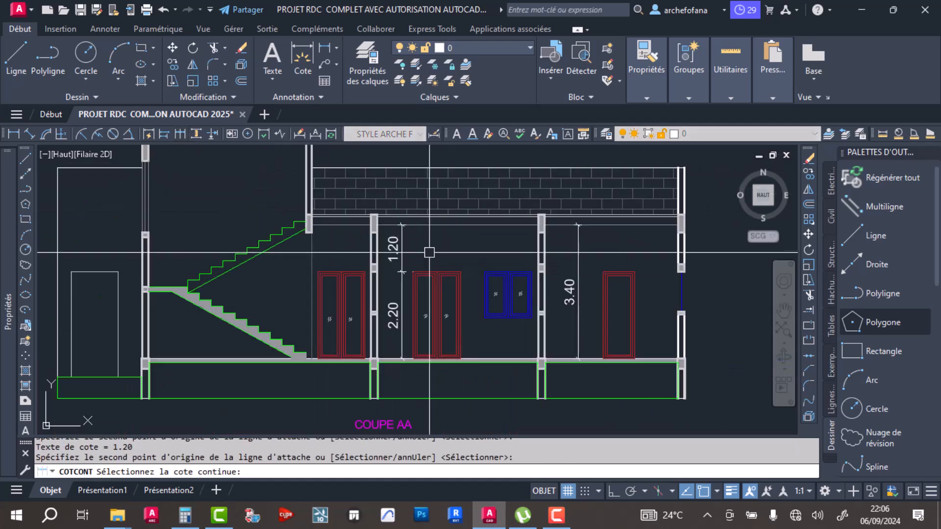
key("Return")
- Dimension the height of the masonry parapet above the beam, aligned with the right room's height dimension, and save the drawing
middle_click_drag(429, 252, 421, 310)
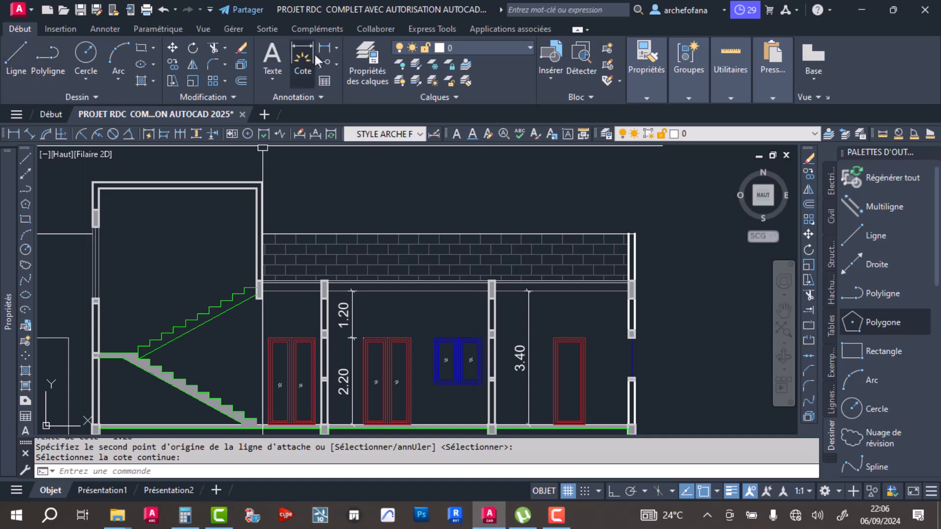
left_click(302, 46)
scroll(511, 271, "up", 4)
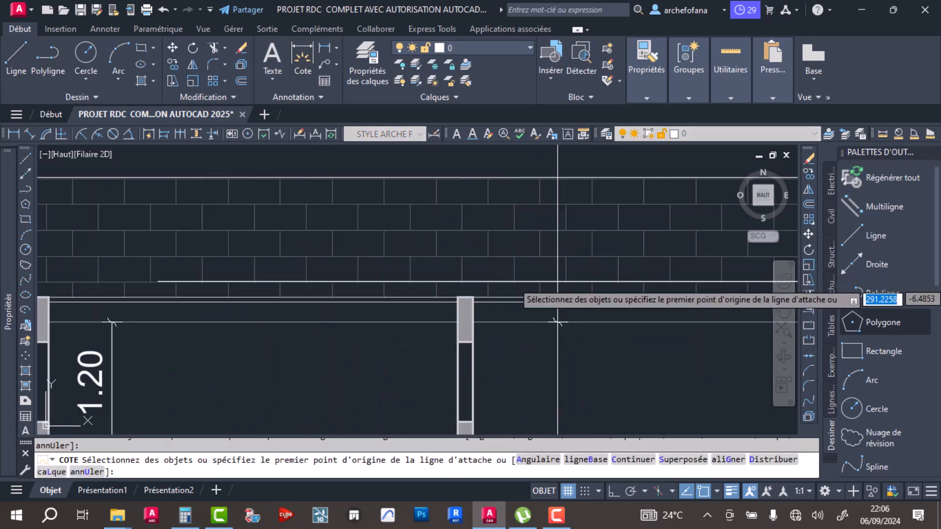
left_click(473, 297)
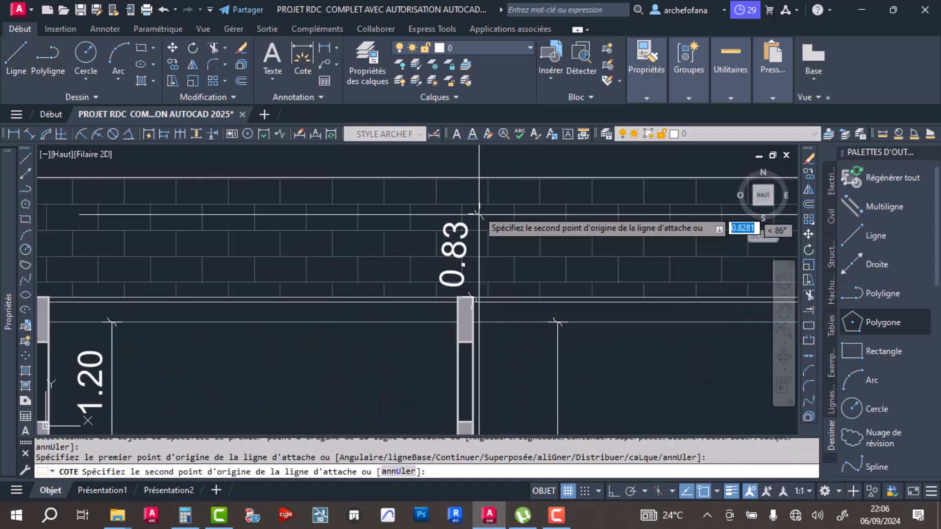
left_click(471, 179)
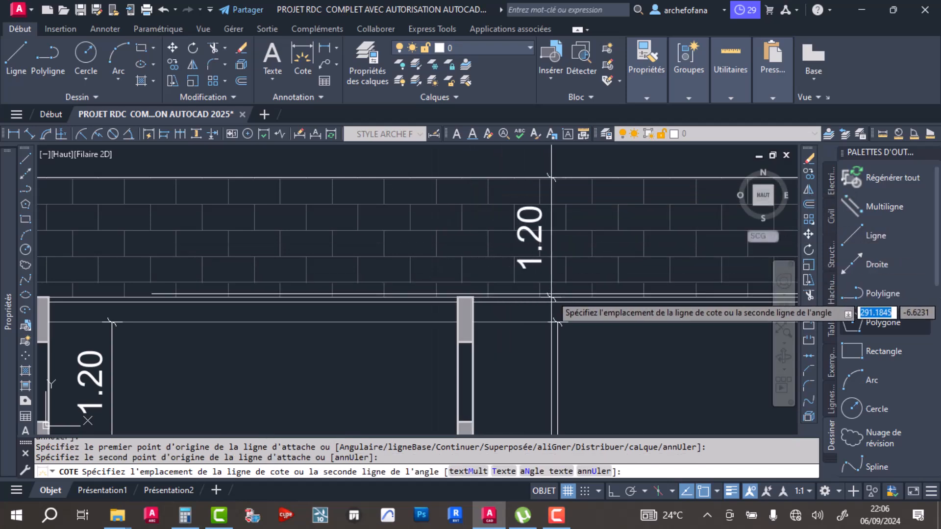
left_click(559, 323)
scroll(559, 322, "down", 2)
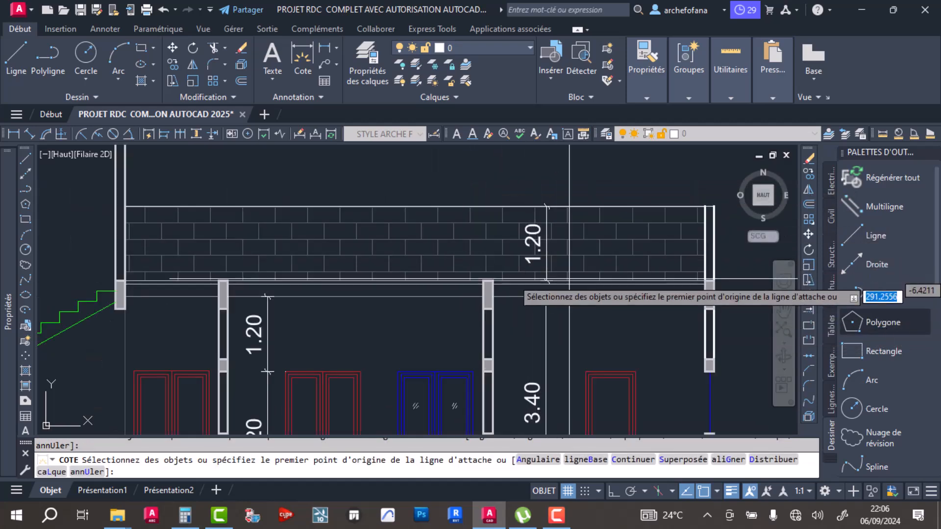
key("Escape")
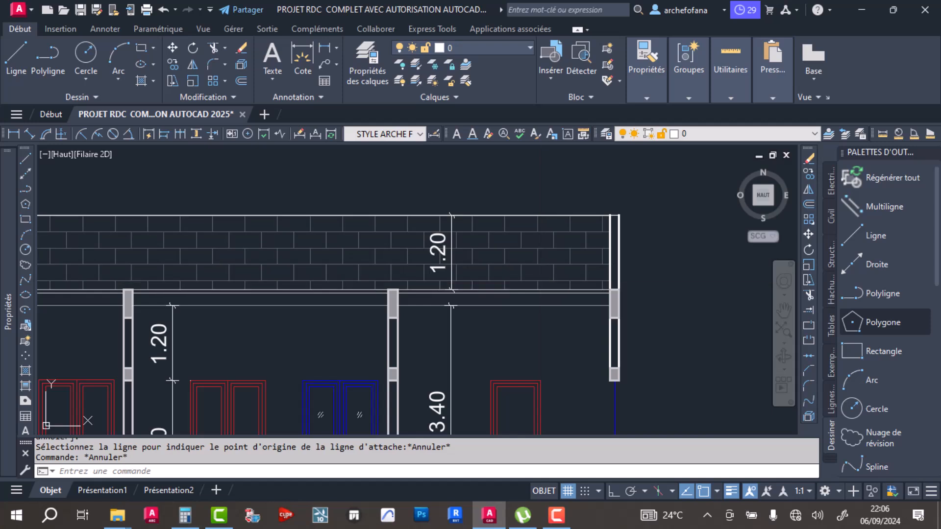
key("ctrl+s")
scroll(528, 296, "up", 4)
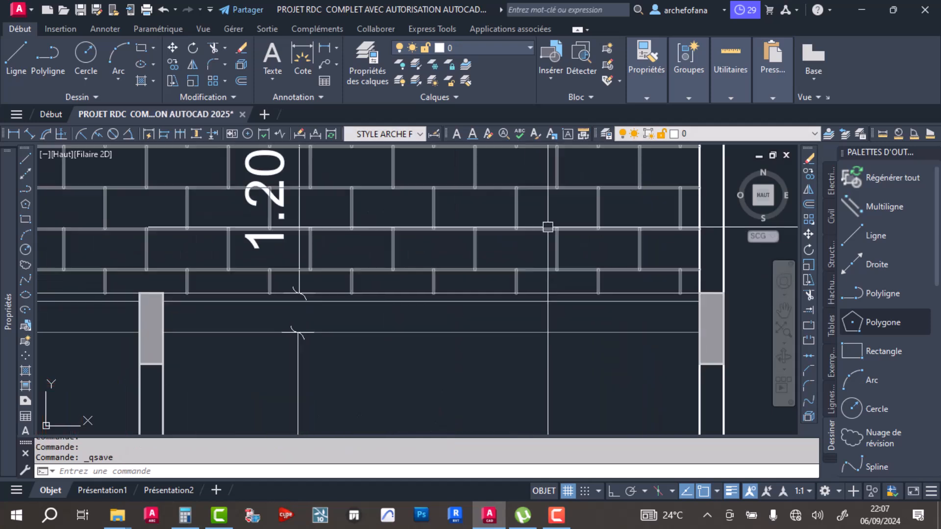
scroll(522, 278, "down", 6)
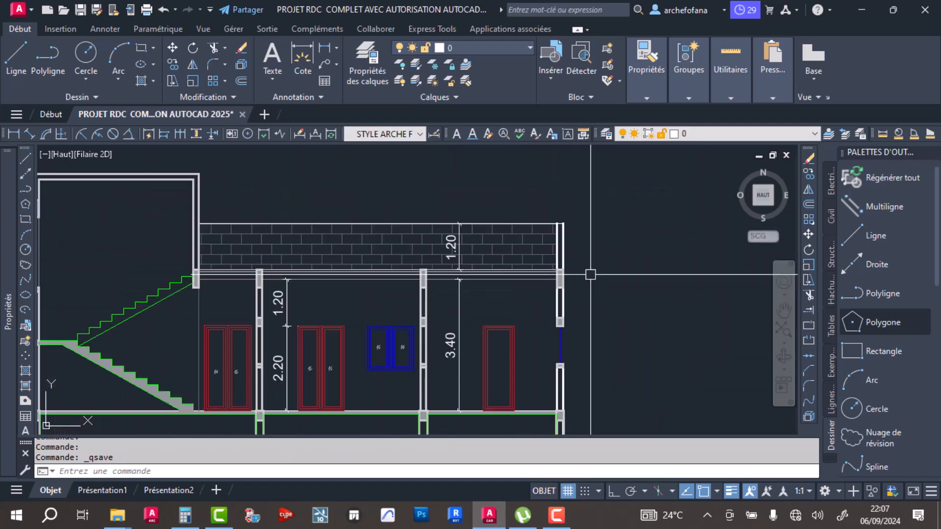
- Sketch a small downward-pointing triangular level marker from three lines, about 0.34 m wide, outside the right wall near beam level
left_click(16, 57)
scroll(457, 286, "up", 6)
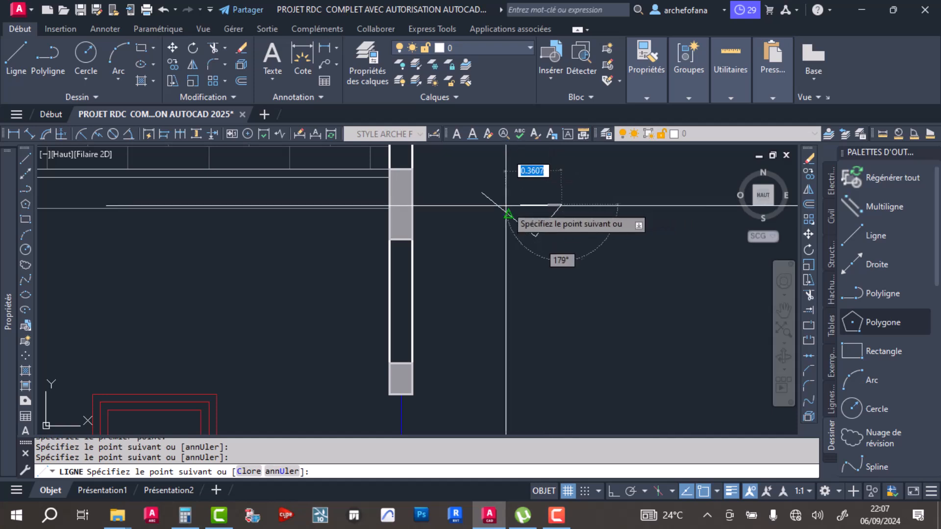
key("Return")
scroll(512, 196, "up", 4)
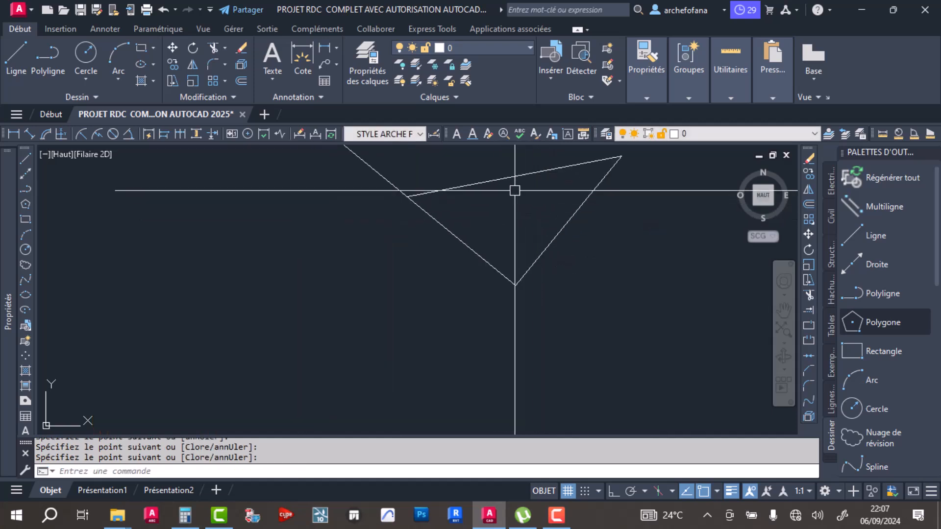
- Raise the top edge's left end to make it nearly horizontal, and fillet it with the left side at radius 0 to close the triangle
left_click(404, 271)
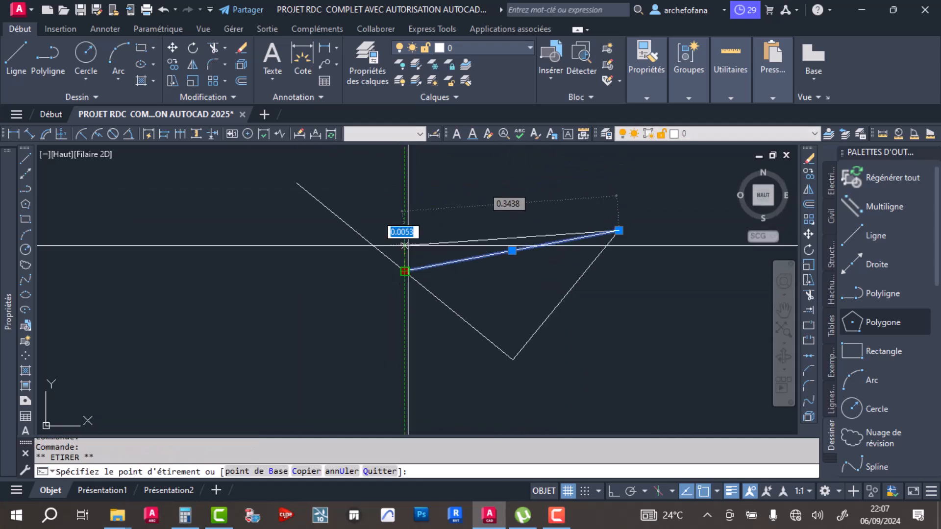
left_click(404, 234)
key("Escape")
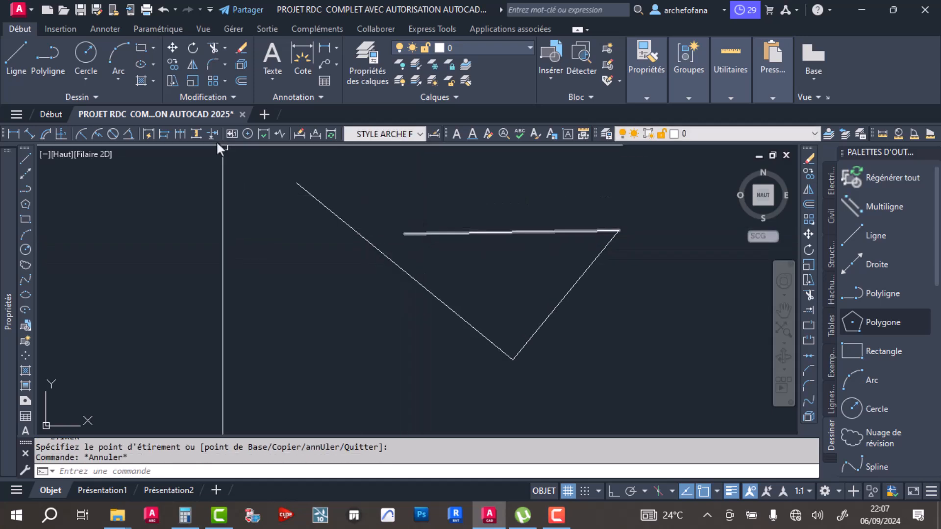
left_click(213, 68)
left_click(424, 233)
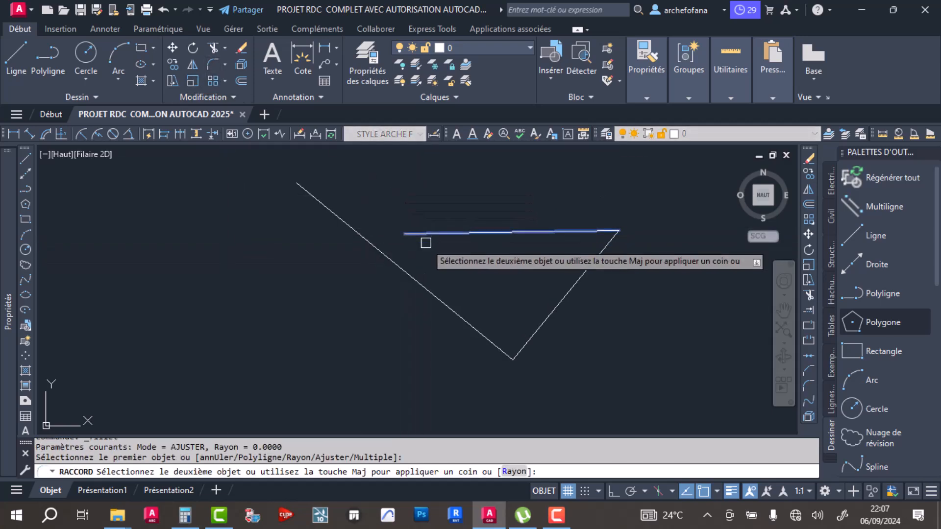
left_click(418, 282)
- Draw a leader from the middle of the triangle's top edge, going straight up and then horizontally to the right with Ortho on
left_click(9, 64)
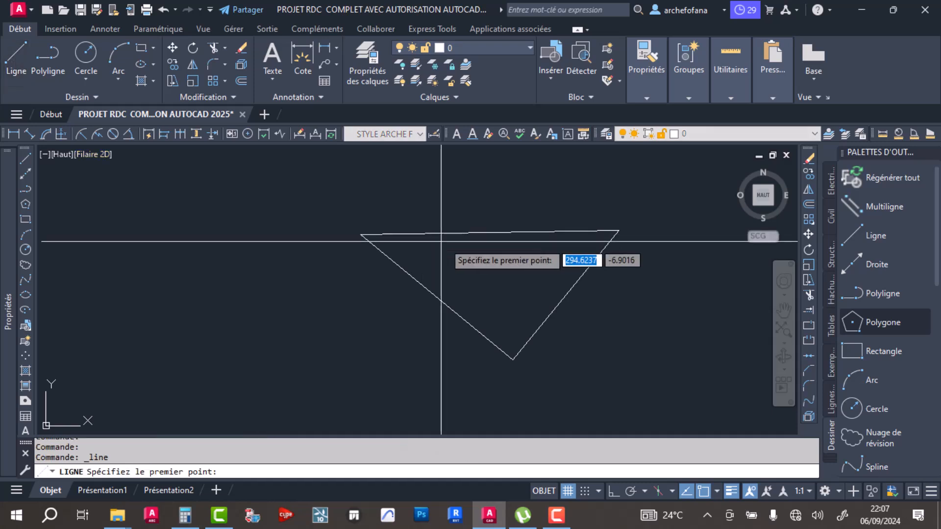
left_click(490, 232)
mouse_move(490, 232)
middle_mouse_down()
mouse_move(482, 270)
mouse_move(429, 363)
middle_mouse_up()
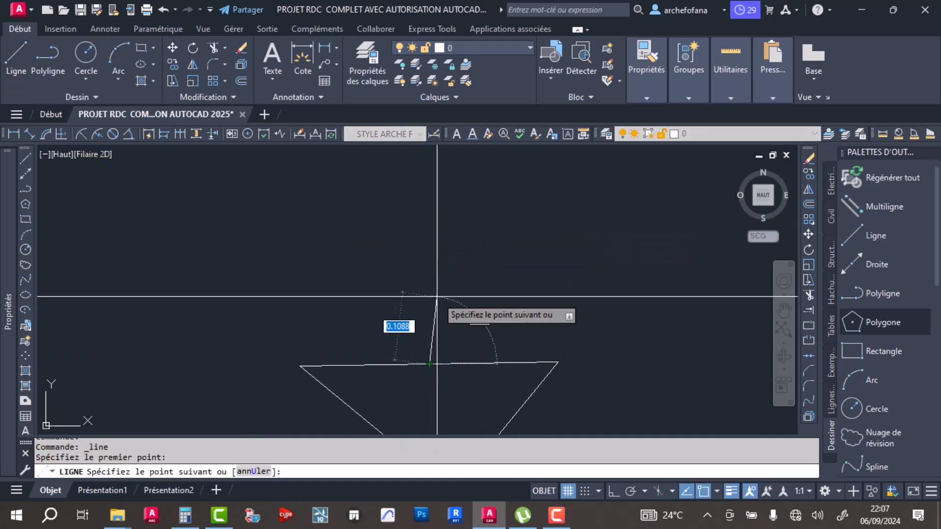
left_click(430, 261)
middle_click_drag(663, 267, 292, 254)
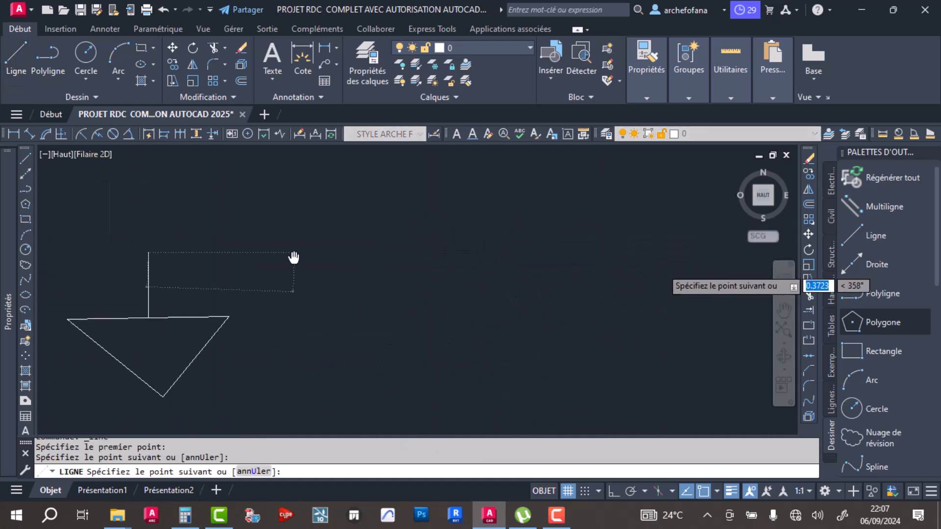
left_click(538, 241)
key("Return")
- Add the multiline text +365 above the level marker's horizontal line, using the Standard style at height 0.25
scroll(407, 266, "down", 8)
middle_click_drag(365, 273, 402, 291)
middle_click_drag(141, 249, 294, 263)
scroll(304, 303, "down", 7)
middle_click_drag(232, 314, 239, 352)
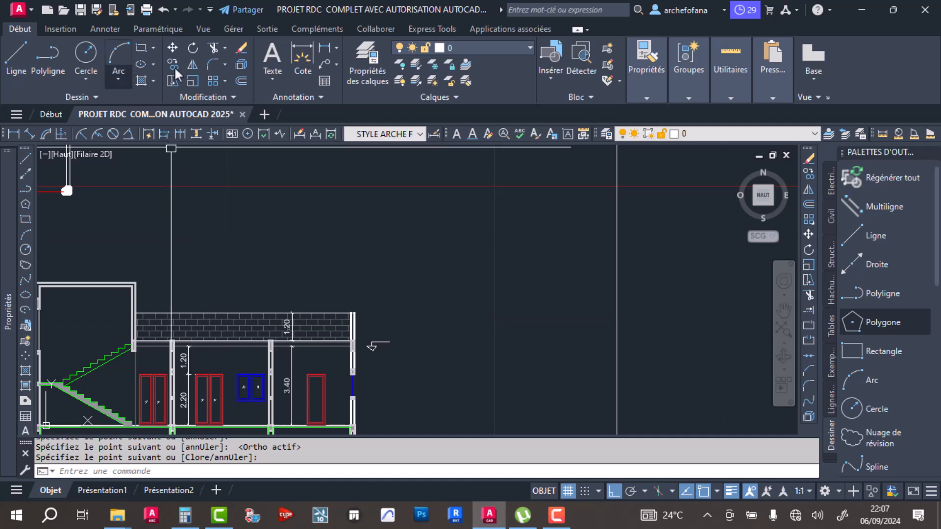
left_click(278, 58)
scroll(372, 343, "up", 6)
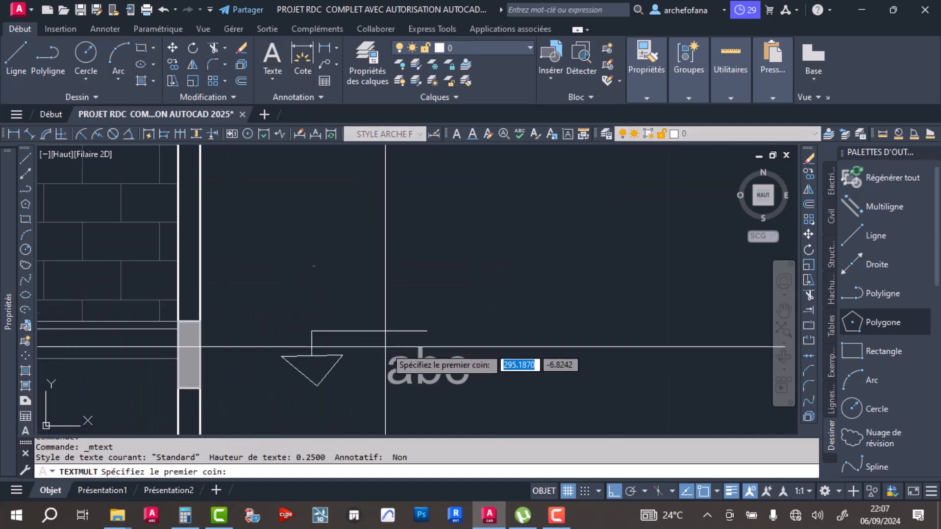
left_click(313, 277)
left_click(402, 302)
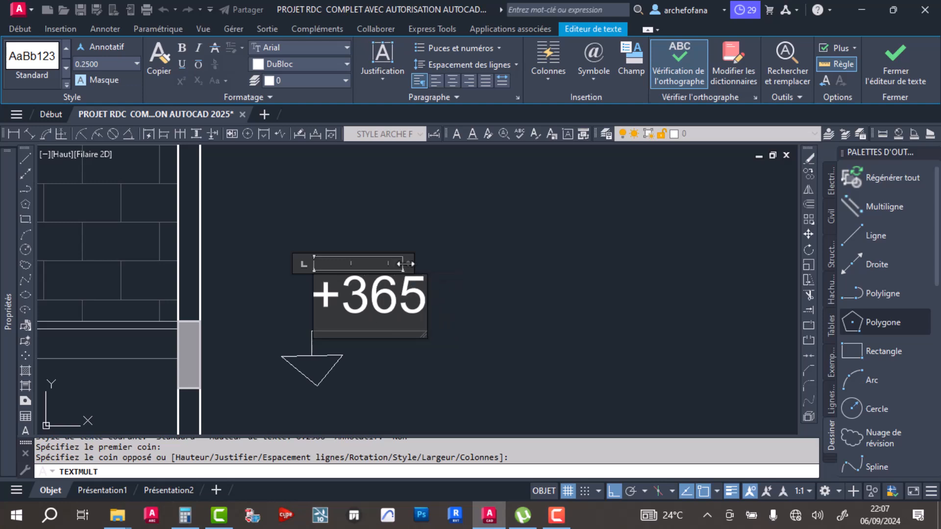
left_click(438, 318)
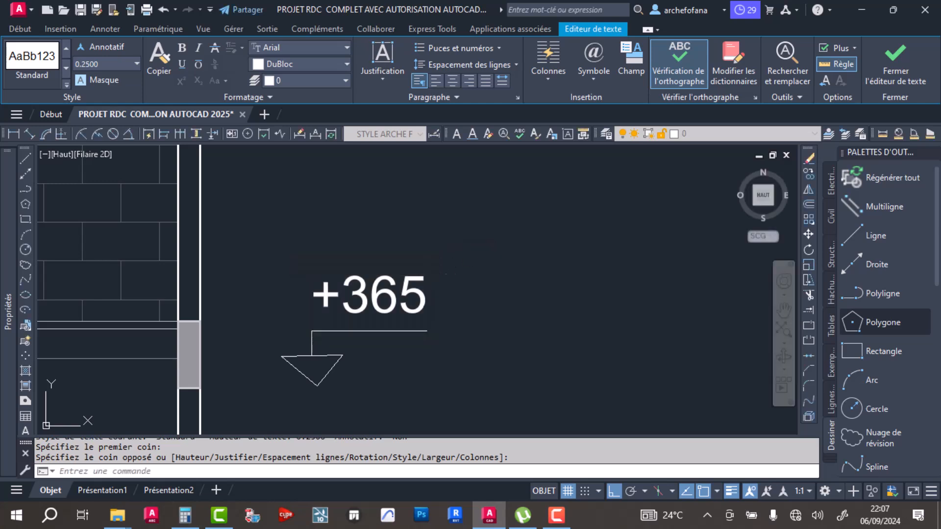
- Move the +365 text closer to the marker line and scale it down so that it sits centred above the line
left_click(385, 303)
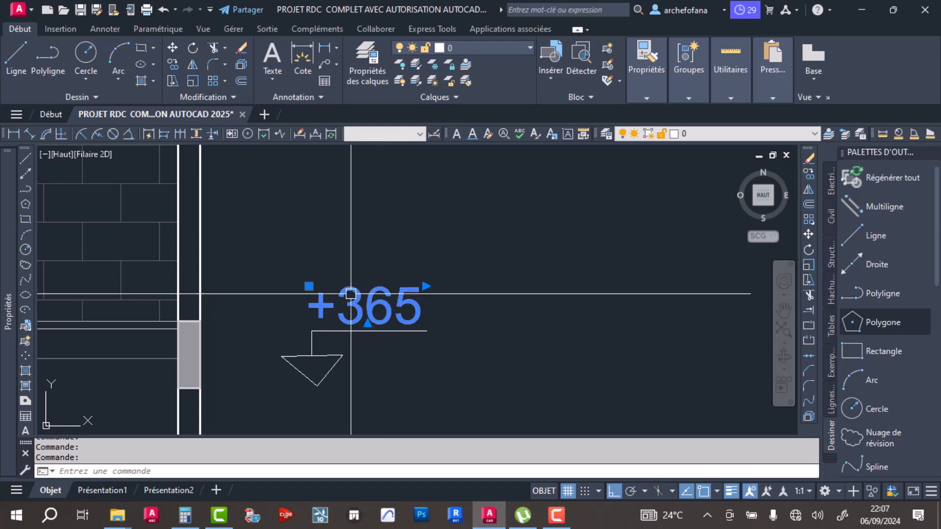
left_click(193, 80)
scroll(407, 309, "up", 4)
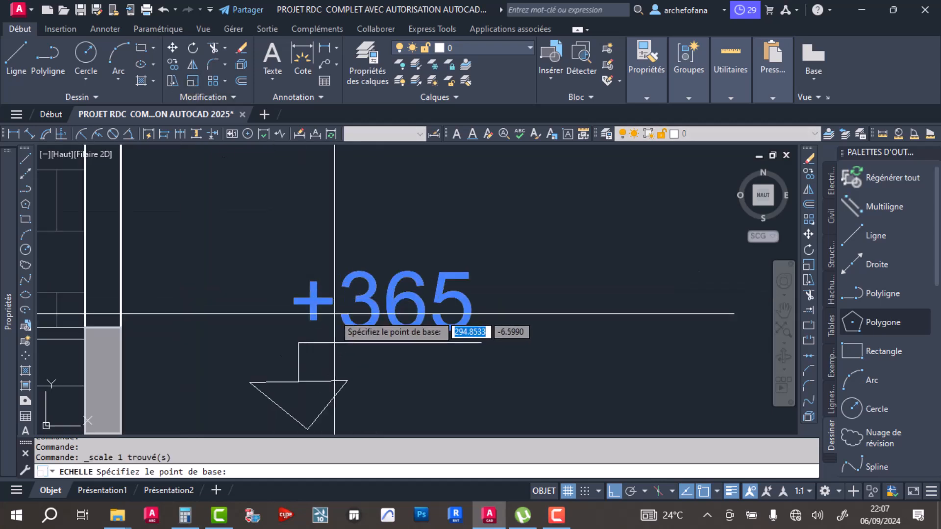
left_click(401, 301)
left_click(480, 330)
left_click(559, 186)
- Group the +365 text together with the triangle and leader lines of the level marker
scroll(385, 317, "down", 4)
left_click(338, 375)
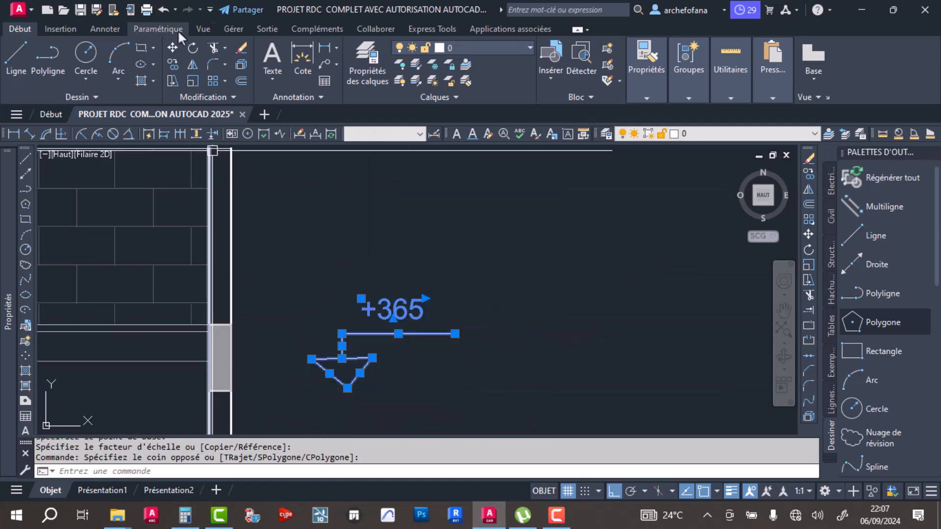
left_click(730, 98)
mouse_move(698, 66)
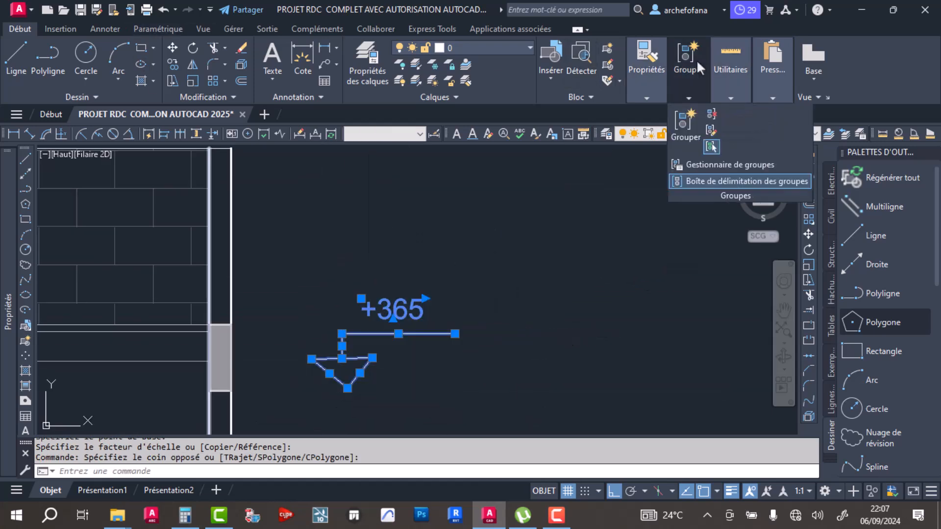
left_click(686, 122)
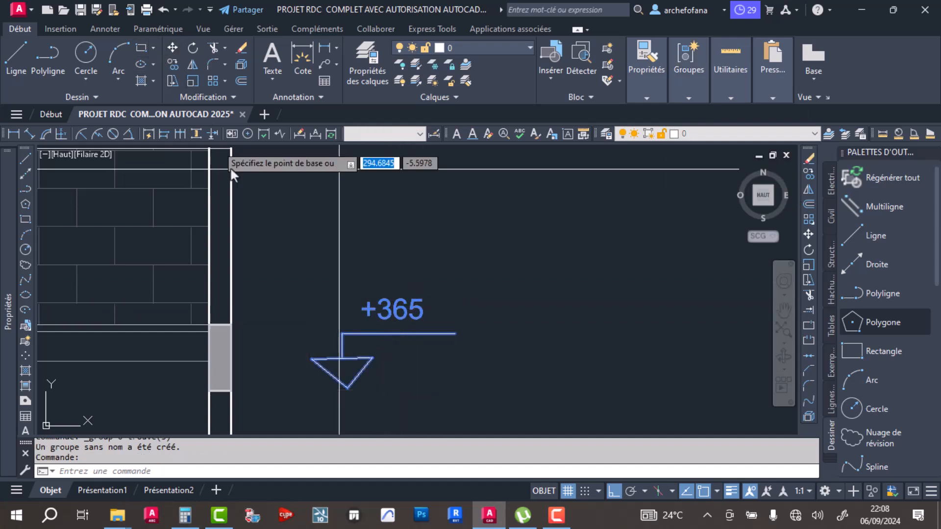
- Move the level marker by its triangle tip onto the roof slab's top line above the middle room, with Ortho off, and save the drawing
left_click(172, 48)
left_click(348, 387)
scroll(447, 349, "down", 3)
middle_click_drag(458, 337, 547, 278)
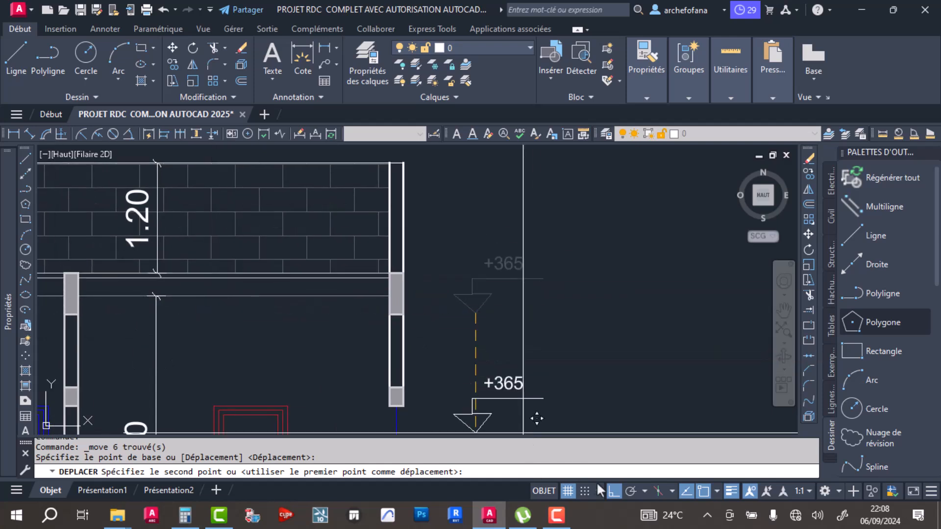
left_click(614, 492)
middle_click_drag(237, 318, 552, 332)
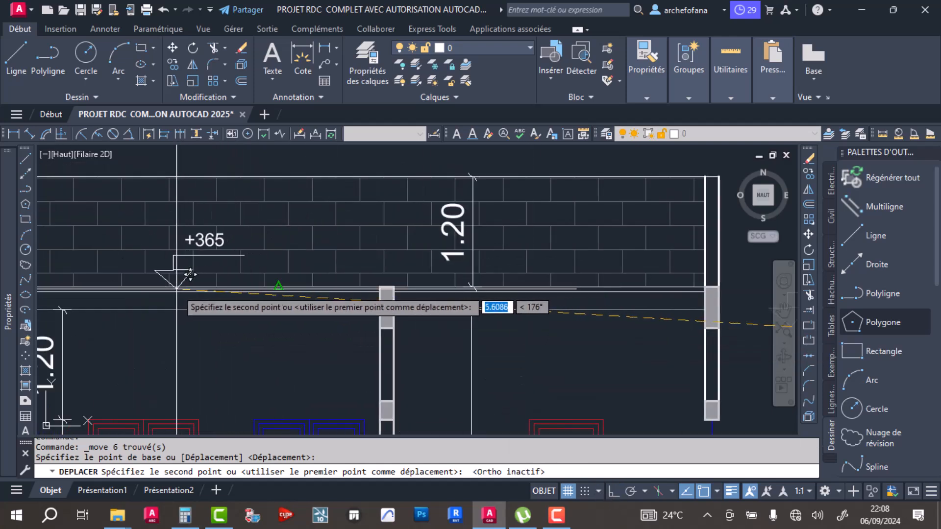
left_click(276, 287)
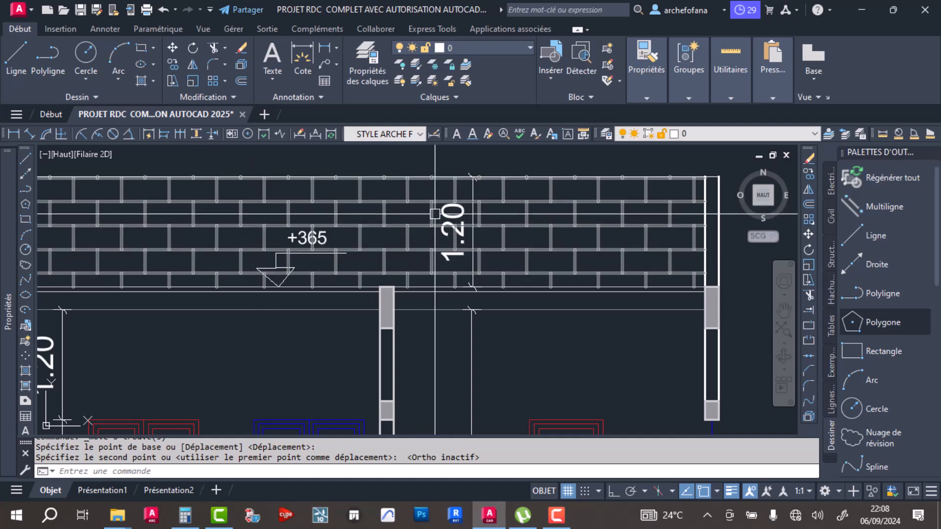
key("ctrl+z")
key("ctrl+z")
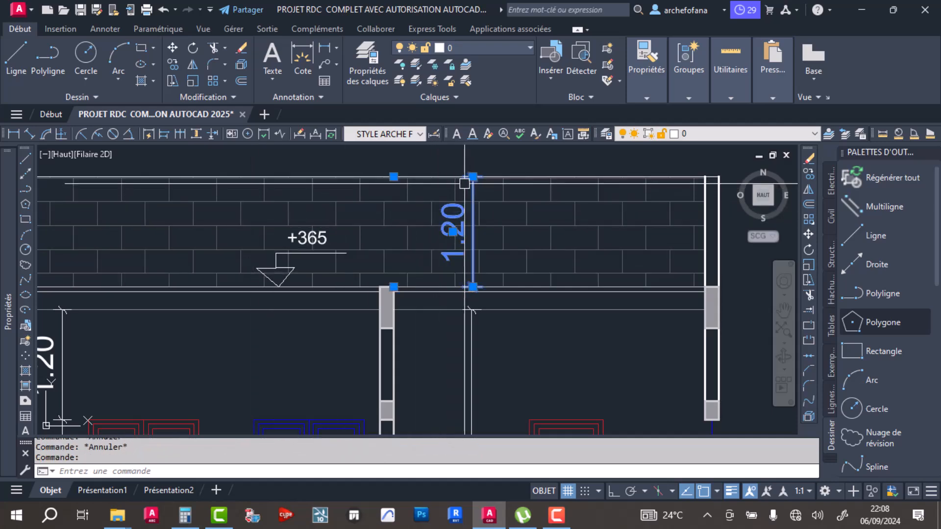
scroll(570, 211, "down", 5)
scroll(571, 211, "up", 1)
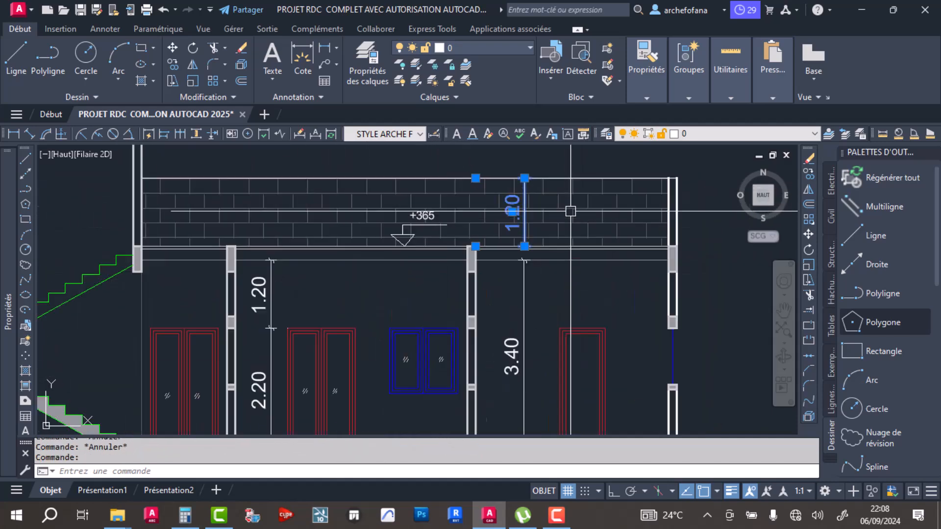
scroll(571, 212, "up", 4)
scroll(360, 215, "down", 4)
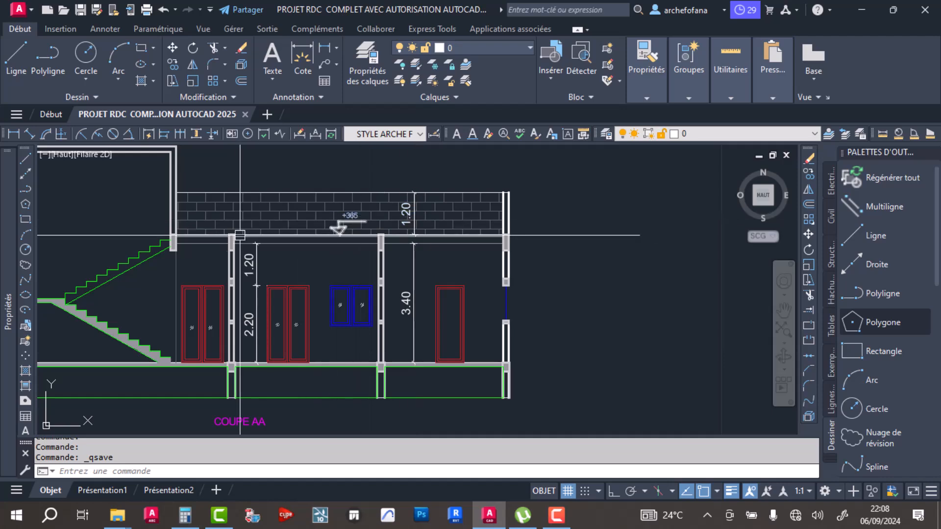
- Dimension the height from the stair tower's ceiling to the underside of the left wall's window lintel, placing it inside the tower
middle_click_drag(238, 234, 436, 262)
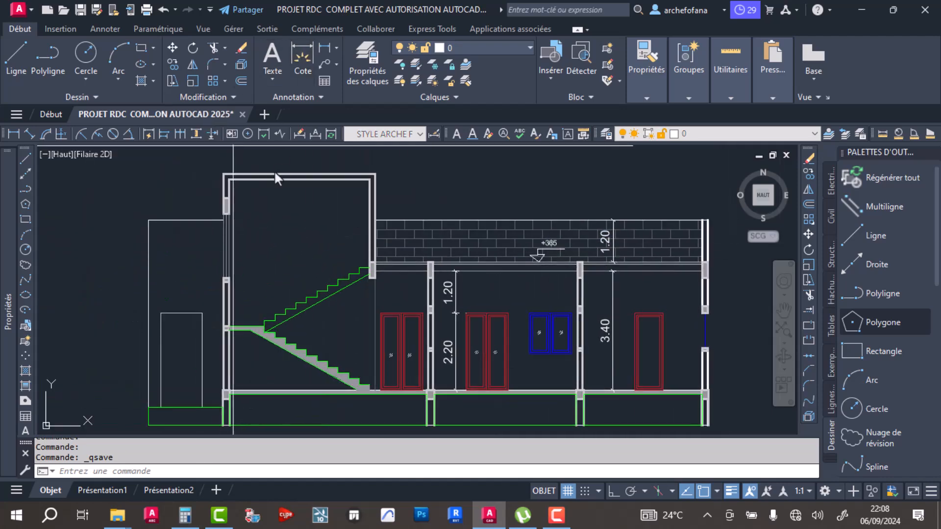
scroll(225, 181, "up", 4)
left_click(233, 177)
scroll(261, 260, "down", 2)
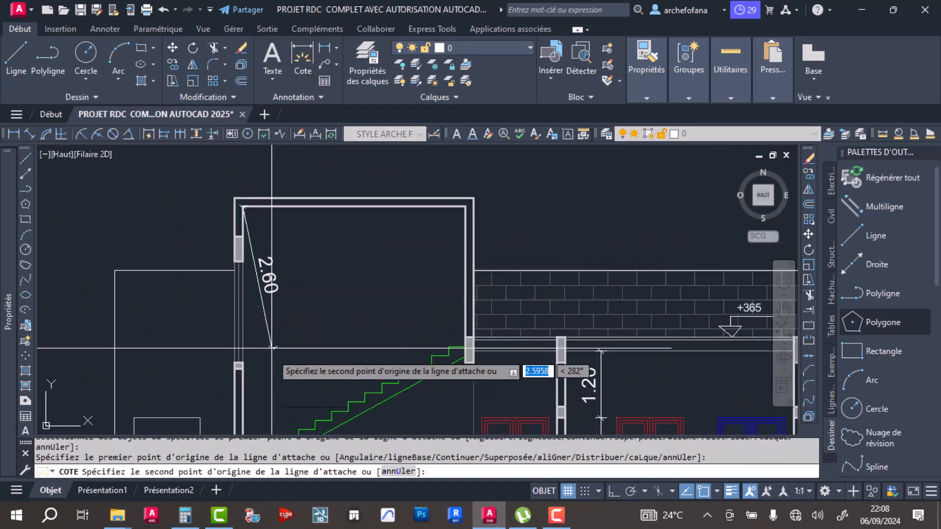
scroll(272, 347, "down", 3)
scroll(255, 289, "up", 5)
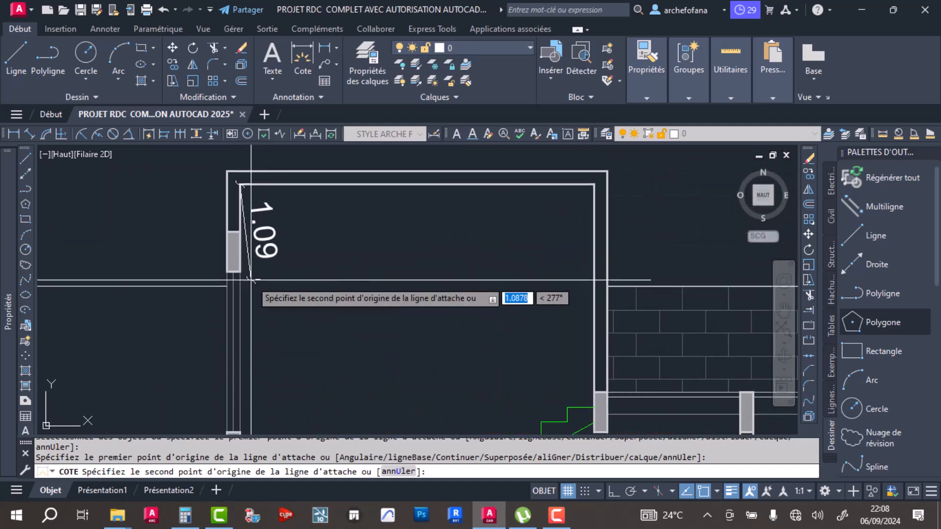
left_click(239, 271)
left_click(294, 247)
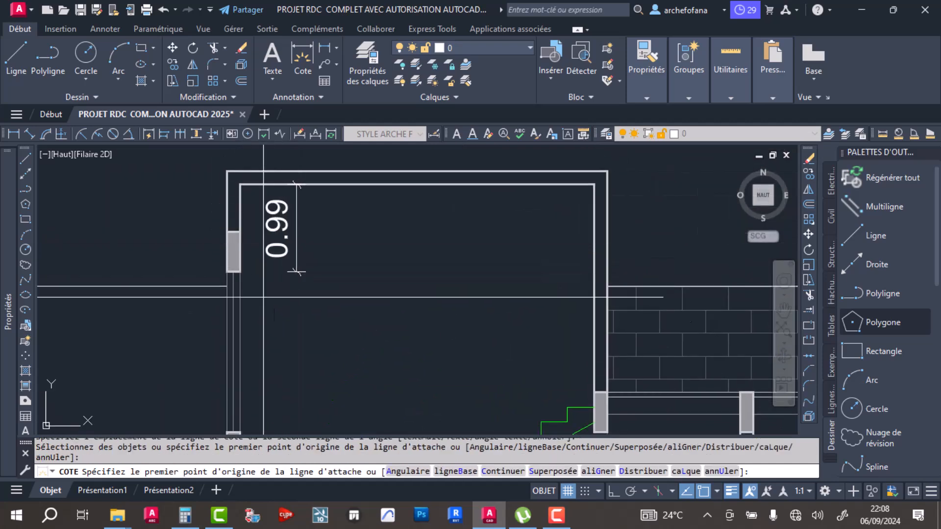
- Continue the stair tower's height dimension downward to the window sill, the stair landing and the top of the ground-floor slab
left_click(180, 134)
middle_click_drag(254, 331, 239, 269)
left_click(228, 369)
middle_click_drag(239, 400, 250, 268)
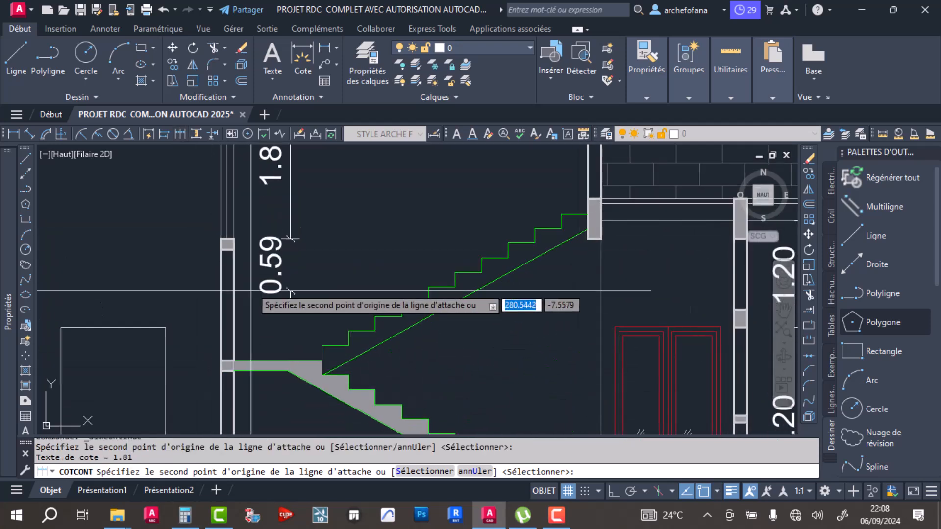
left_click(289, 361)
middle_click_drag(288, 361, 288, 341)
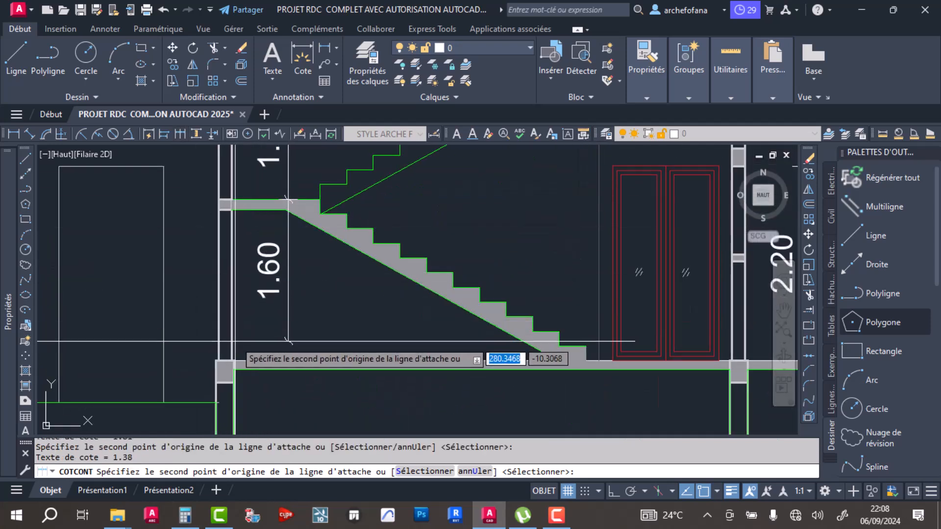
left_click(288, 361)
key("Return")
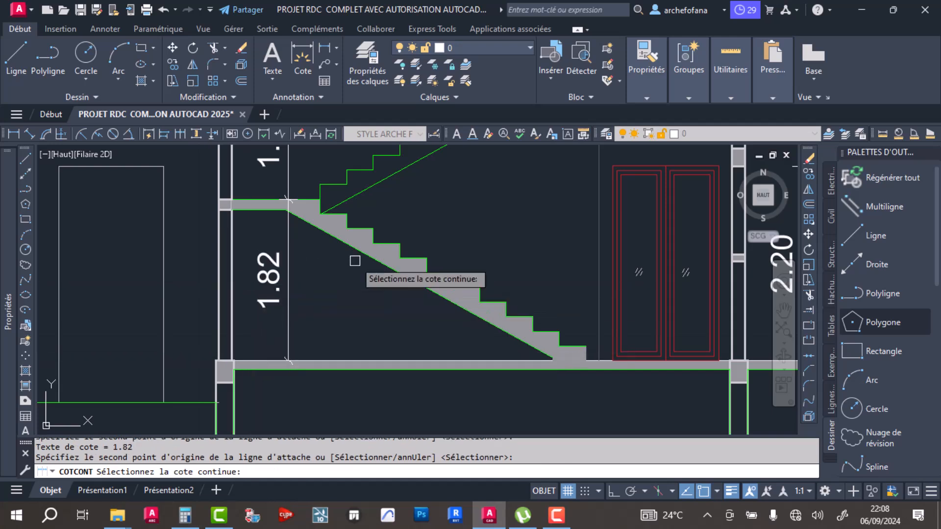
key("Return")
key("Return")
scroll(470, 309, "up", 6)
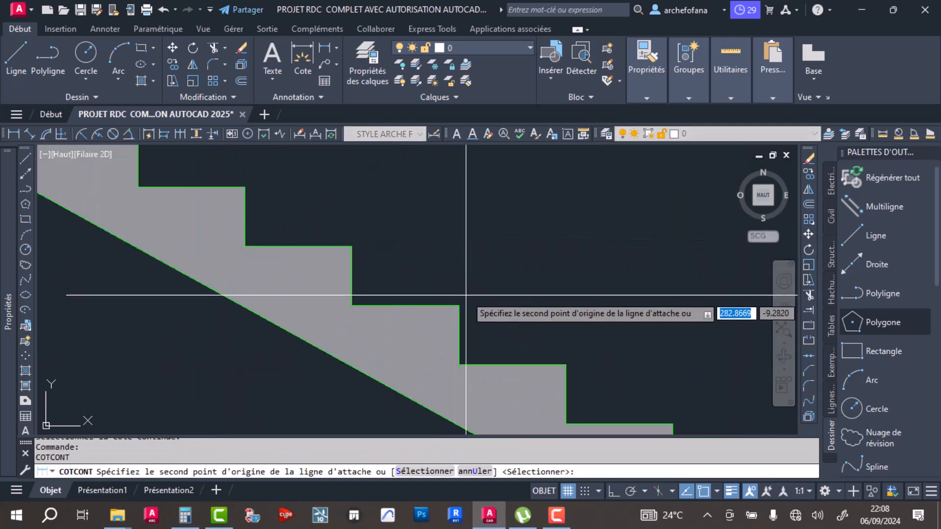
key("Escape")
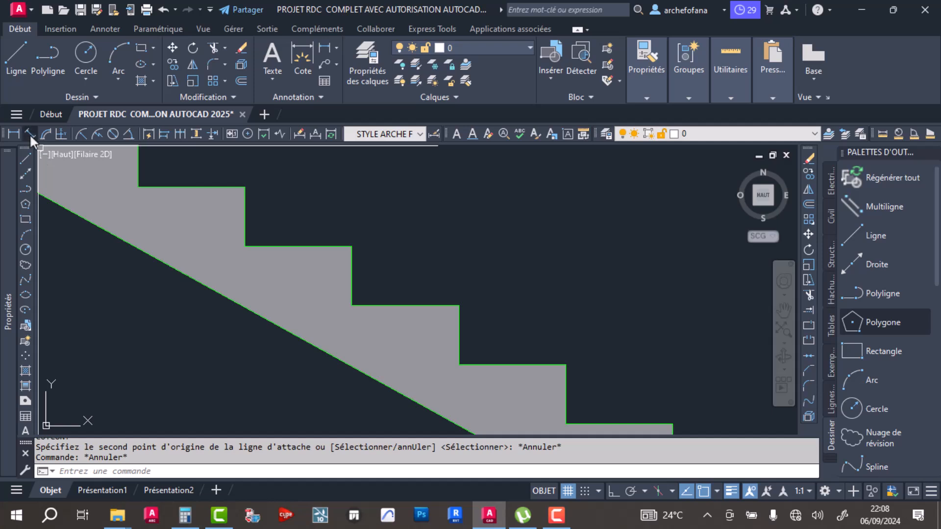
- Add a linear dimension for the height of one riser on the lower stair flight, placing it just right of the step
left_click(16, 133)
left_click(458, 305)
left_click(454, 356)
scroll(509, 302, "down", 4)
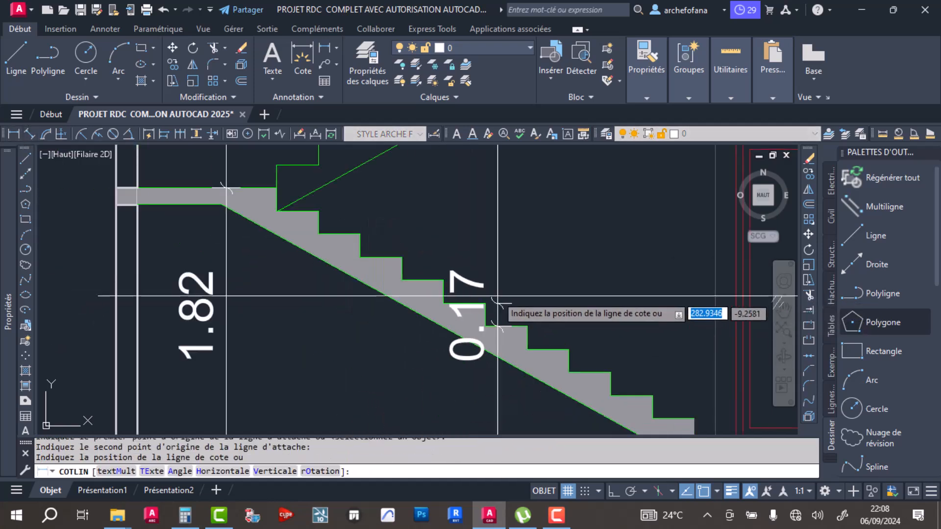
left_click(522, 299)
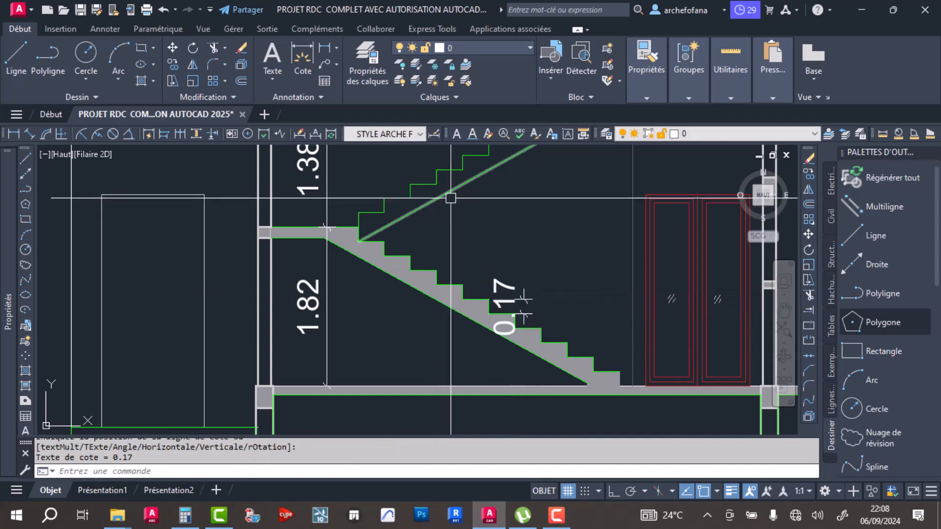
- Add a linear dimension for the width of one tread on the upper stair flight, placing it just above the step
middle_click_drag(449, 196, 418, 260)
key("Return")
scroll(421, 206, "up", 3)
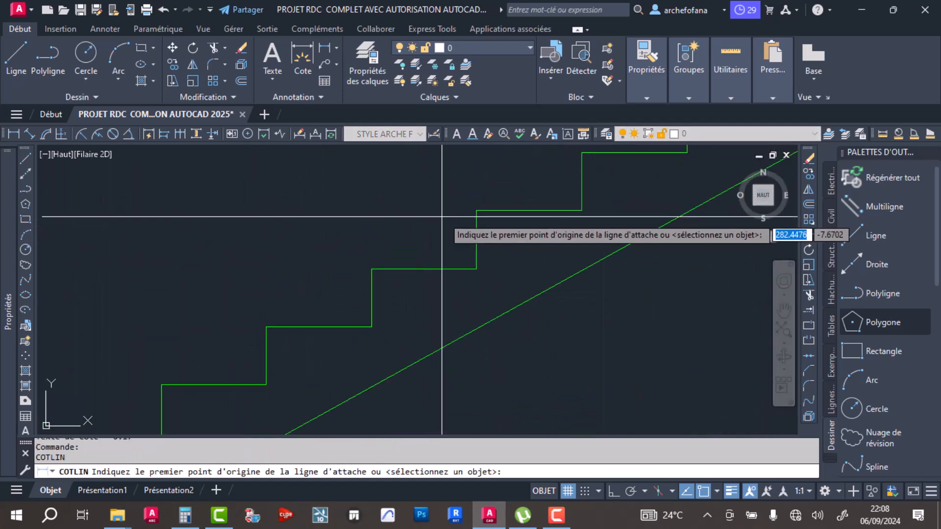
left_click(580, 211)
left_click(581, 211)
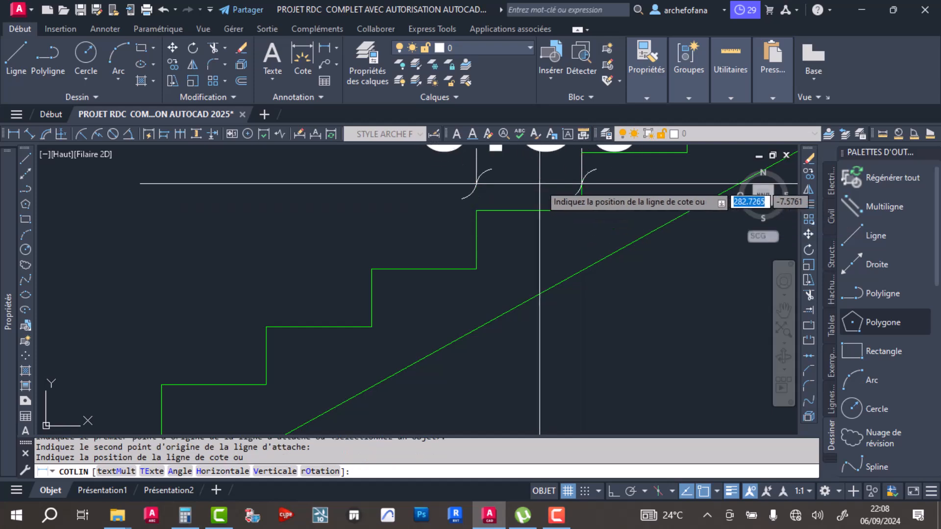
left_click(539, 182)
scroll(492, 213, "down", 6)
middle_click_drag(523, 232, 443, 289)
scroll(410, 245, "up", 6)
key("Escape")
scroll(410, 242, "up", 2)
left_click(486, 221)
scroll(360, 187, "down", 4)
scroll(394, 227, "down", 3)
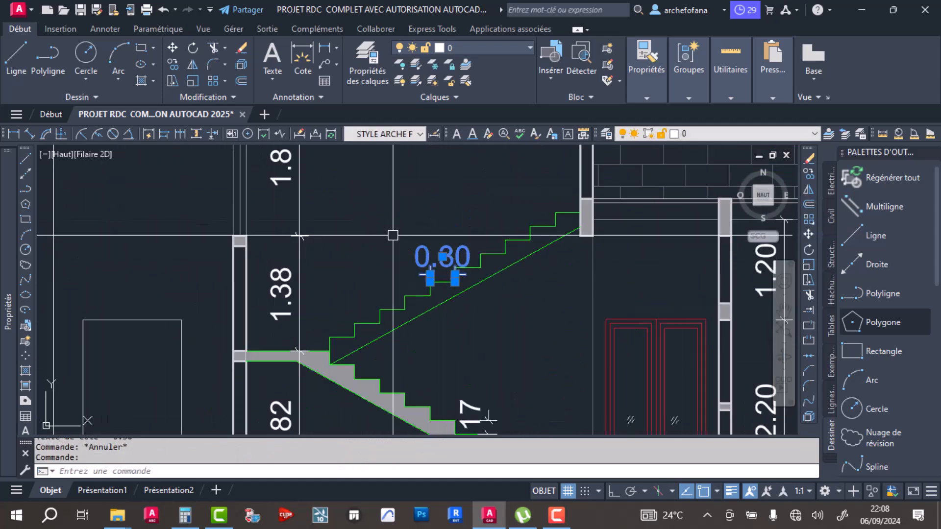
left_click(192, 80)
scroll(433, 254, "up", 5)
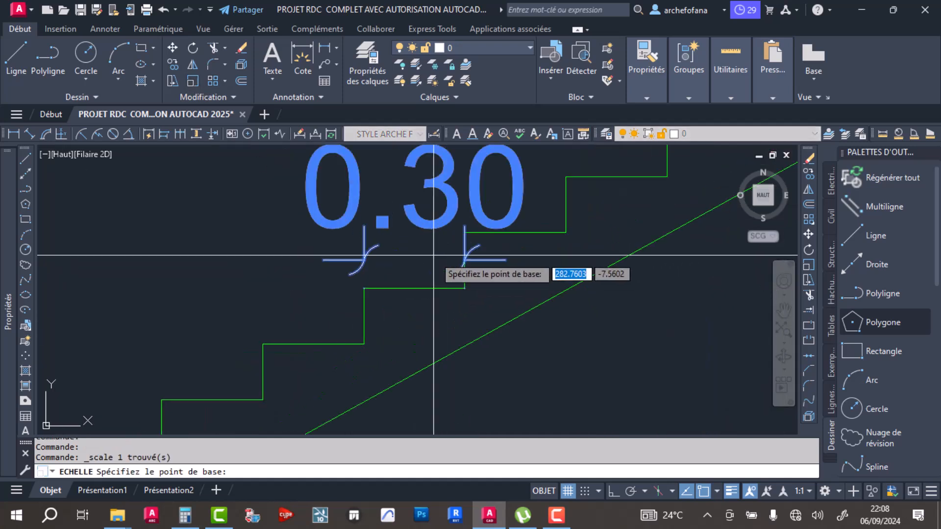
left_click(420, 242)
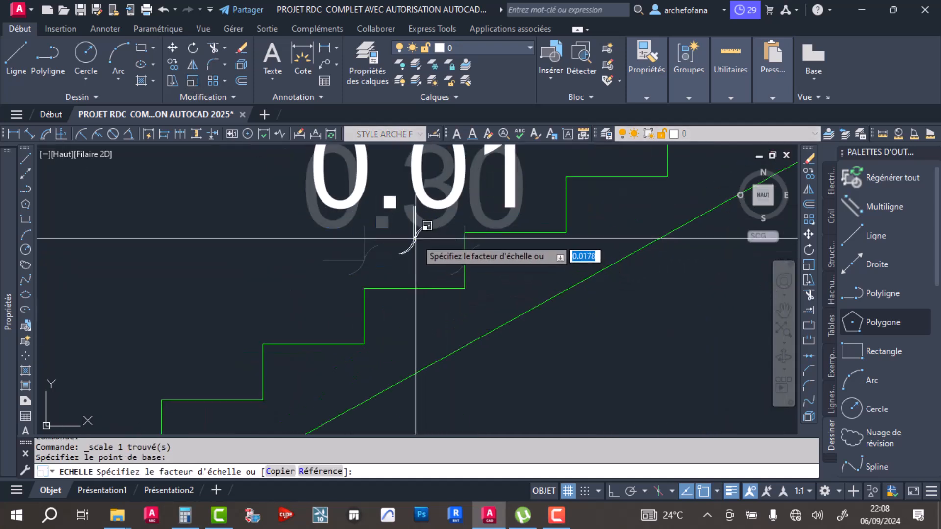
key("Escape")
- Save the drawing
mouse_move(381, 320)
middle_mouse_down()
mouse_move(406, 262)
mouse_move(400, 247)
middle_mouse_up()
key("ctrl+s")
scroll(395, 297, "down", 4)
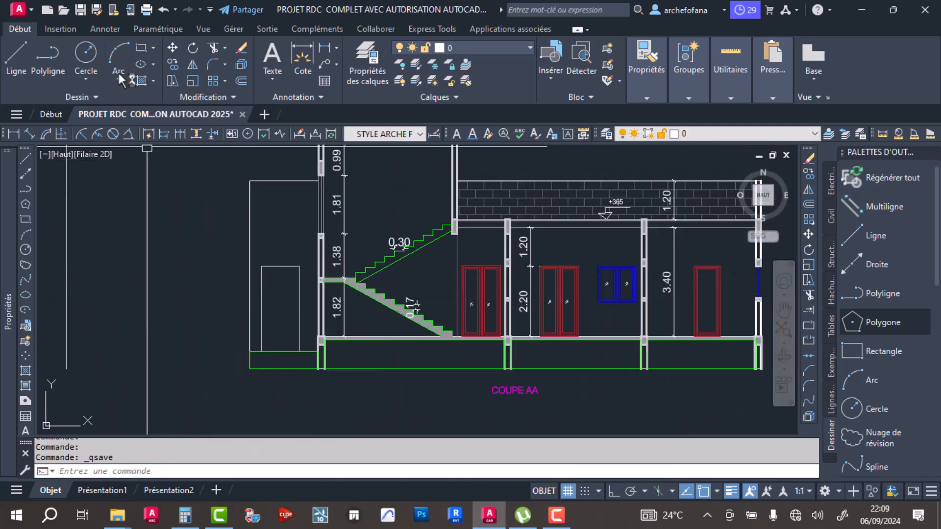
- Dimension the height from the stair tower's roof top to the top of the ground-floor slab, placing it outside the building's left side
left_click(302, 54)
scroll(485, 387, "up", 5)
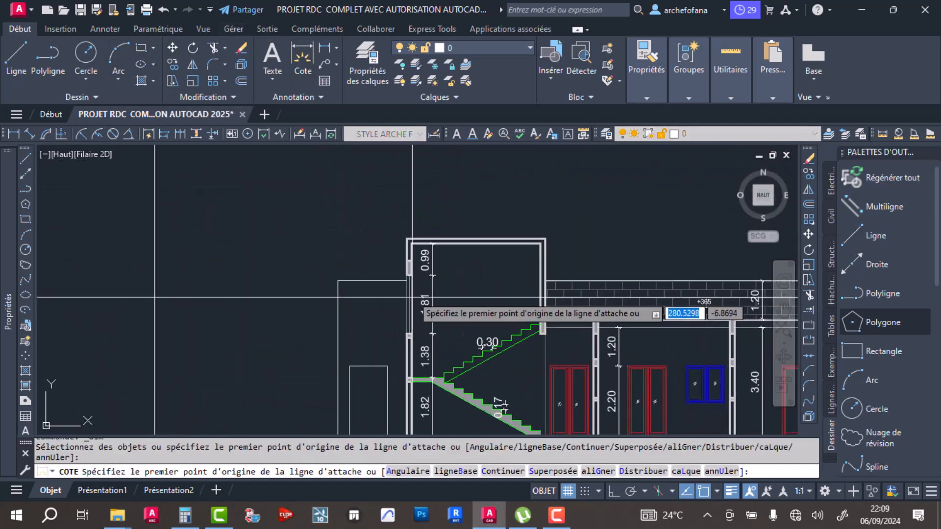
left_click(487, 390)
scroll(488, 390, "down", 5)
scroll(381, 341, "up", 1)
scroll(382, 340, "up", 5)
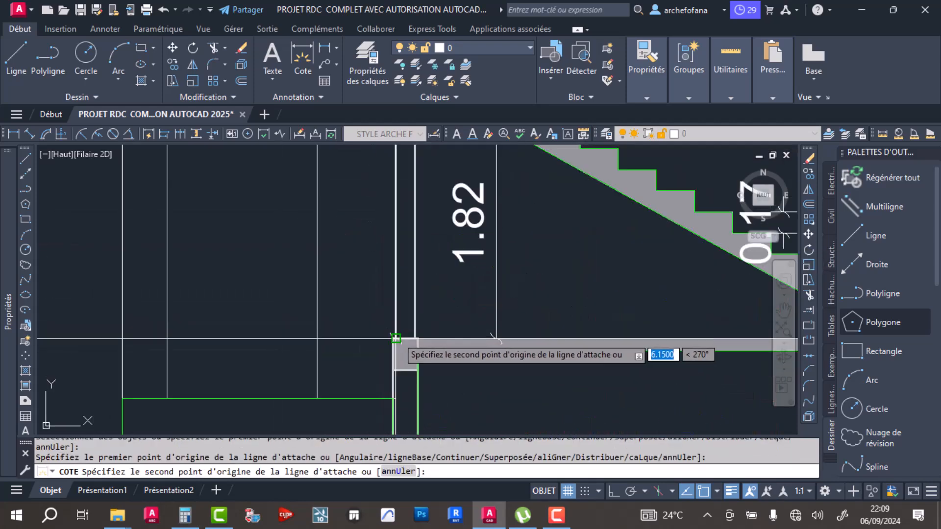
left_click(392, 338)
scroll(347, 288, "down", 5)
left_click(275, 250)
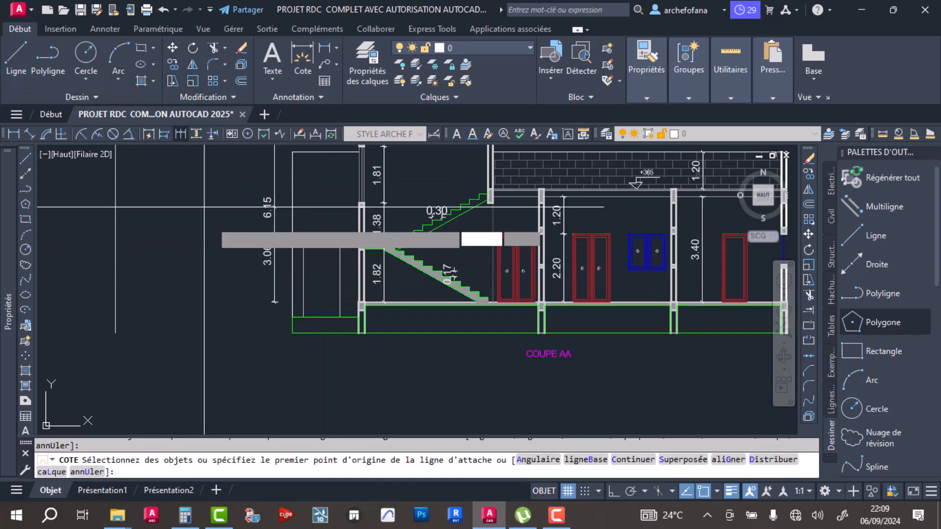
- Continue the outer left height dimension down to the base of the foundation and end the command
left_click(180, 134)
left_click(292, 333)
key("Return")
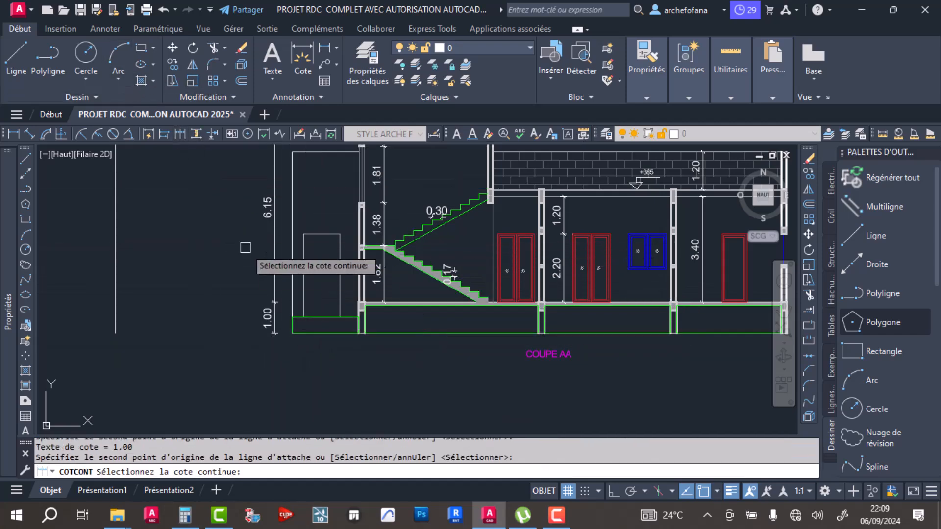
middle_click_drag(245, 211, 261, 312)
key("Return")
middle_click_drag(532, 342, 339, 291)
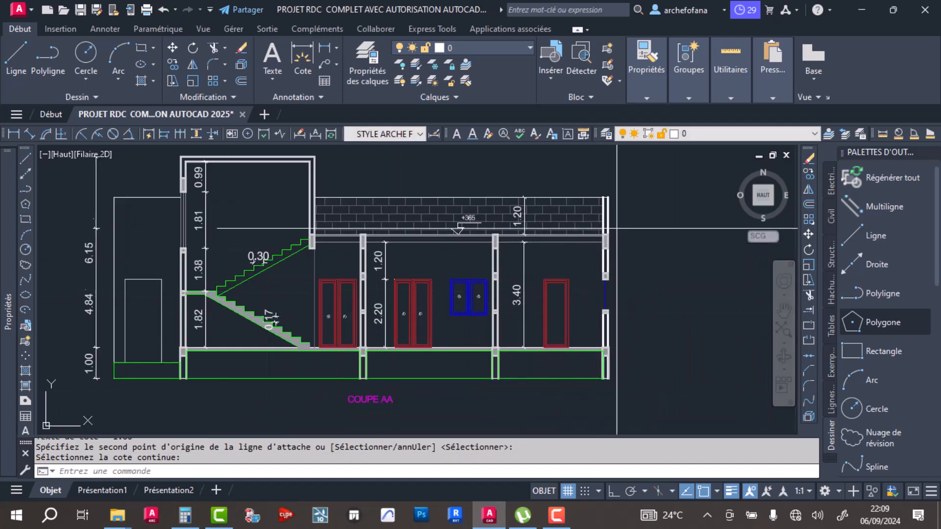
key("Escape")
key("Escape")
key("Escape")
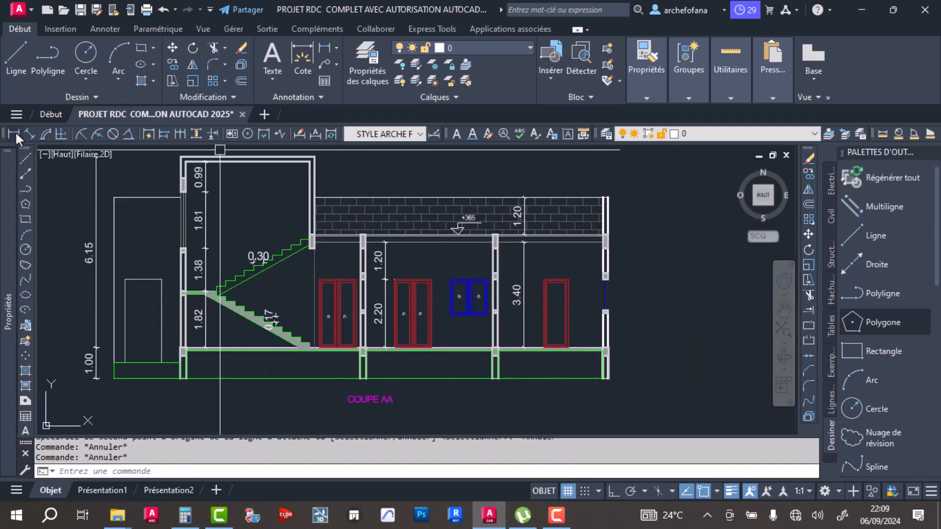
- Add a linear height dimension from the stair tower's top right corner to the roof slab's top at the right wall, placing it outside that wall
left_click(14, 134)
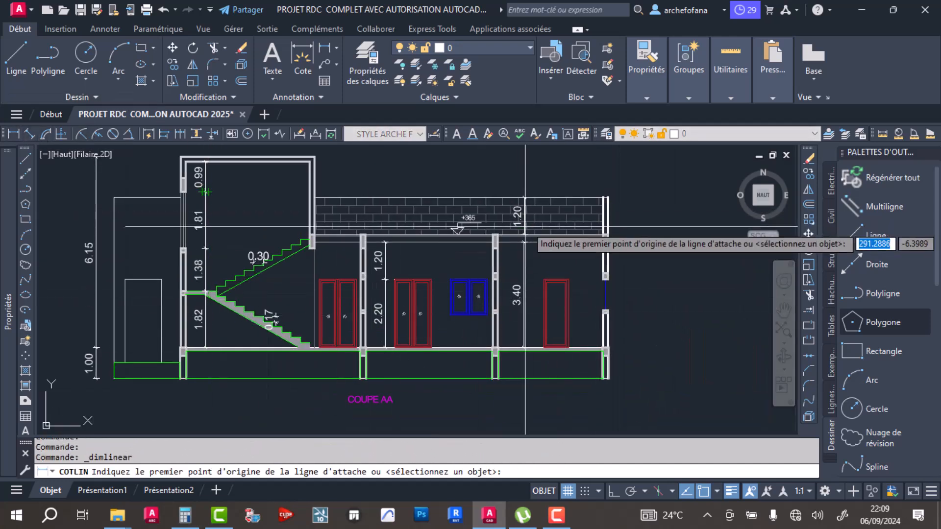
left_click(315, 156)
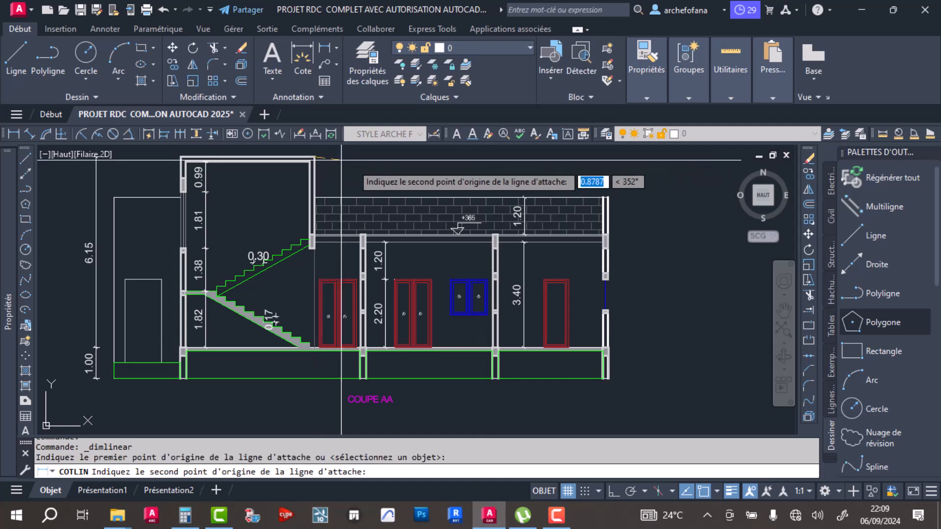
left_click(606, 236)
left_click(632, 236)
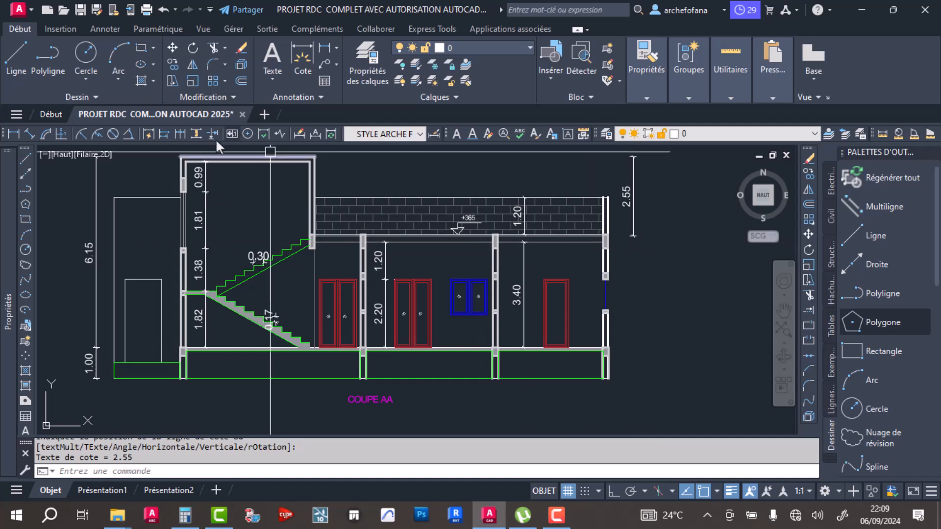
- Continue the outer right height dimension down to the roof beam's underside and the top and underside of the window lintel
left_click(180, 134)
scroll(625, 253, "up", 4)
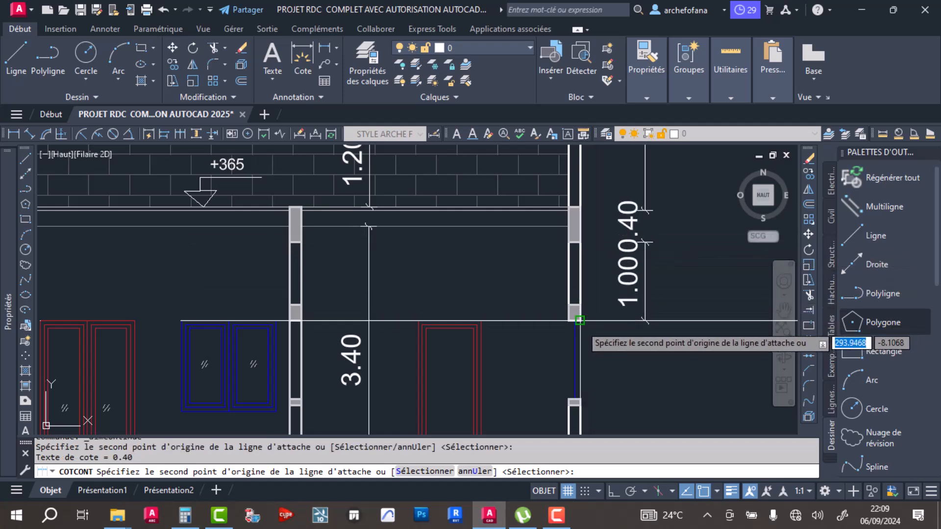
left_click(580, 304)
left_click(579, 320)
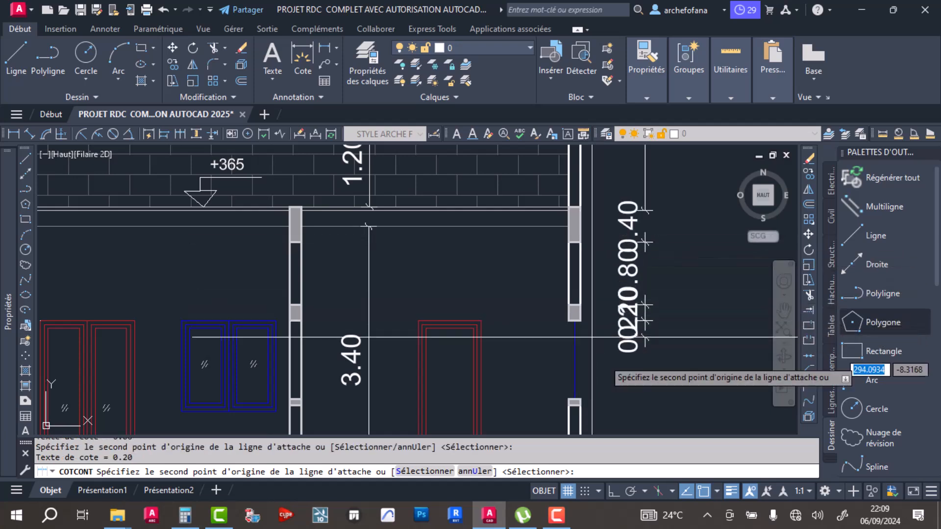
middle_click_drag(615, 386, 594, 246)
- Continue the right-hand dimension chain past the window sill, ground-floor slab top and ground beam's underside to the foundation base
left_click(560, 263)
left_click(560, 354)
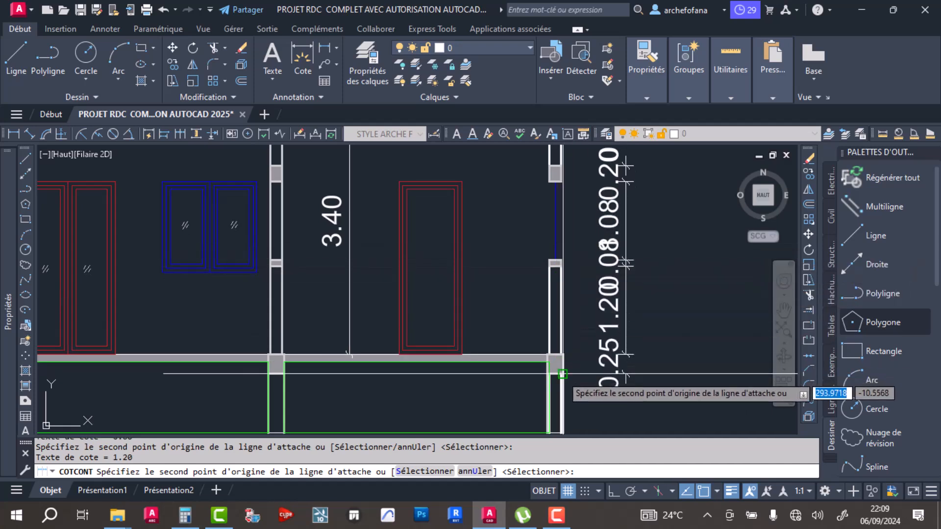
middle_click_drag(561, 375, 554, 293)
left_click(562, 432)
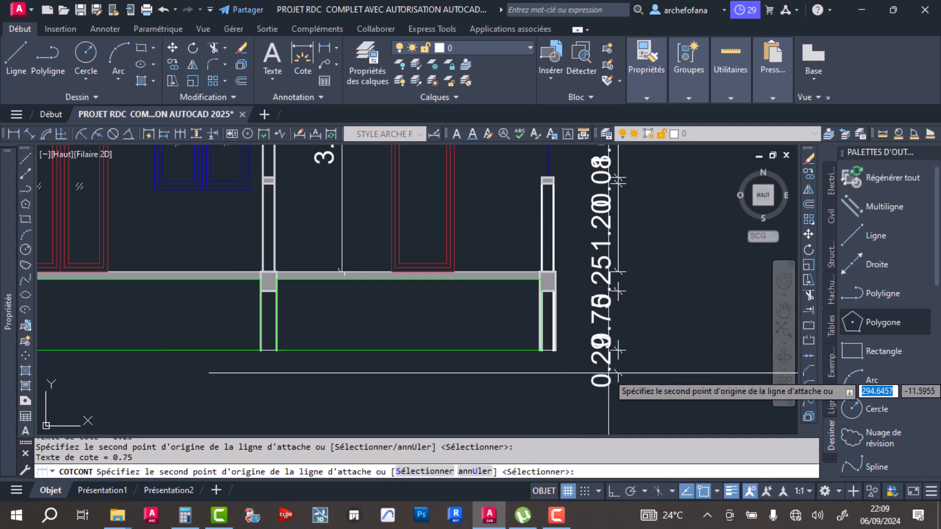
key("Return")
key("Return")
- Copy the complete dimensioned COUPE AA section, including its title, to the right of the plan with the orange axis grid
scroll(609, 305, "down", 5)
scroll(598, 248, "up", 3)
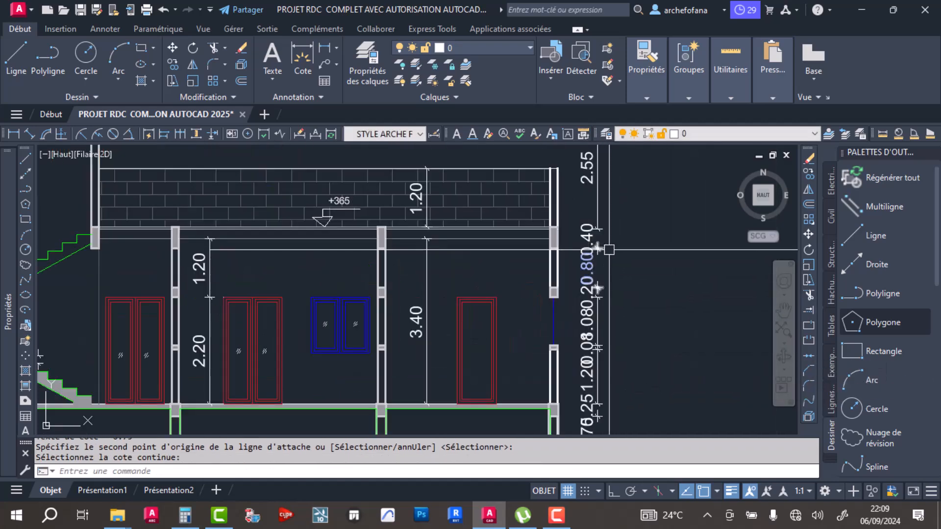
scroll(500, 294, "down", 3)
left_click(629, 350)
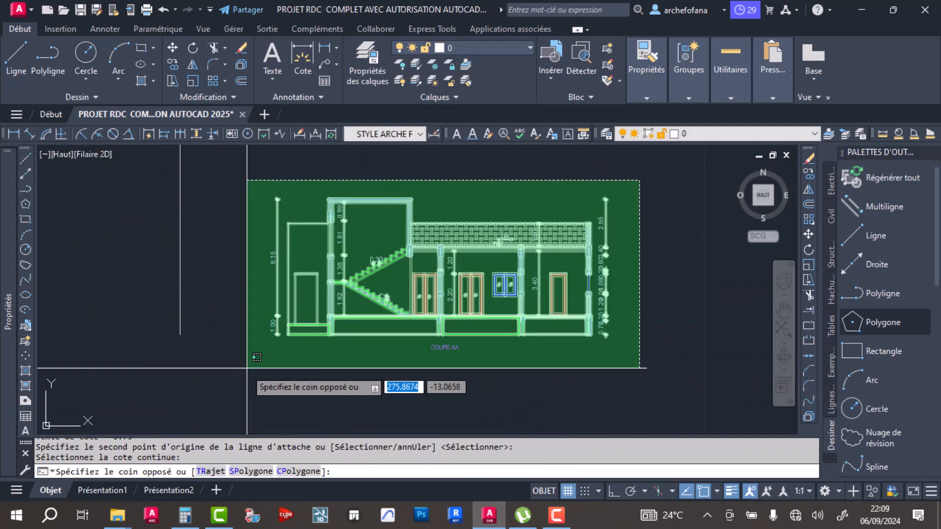
left_click(220, 175)
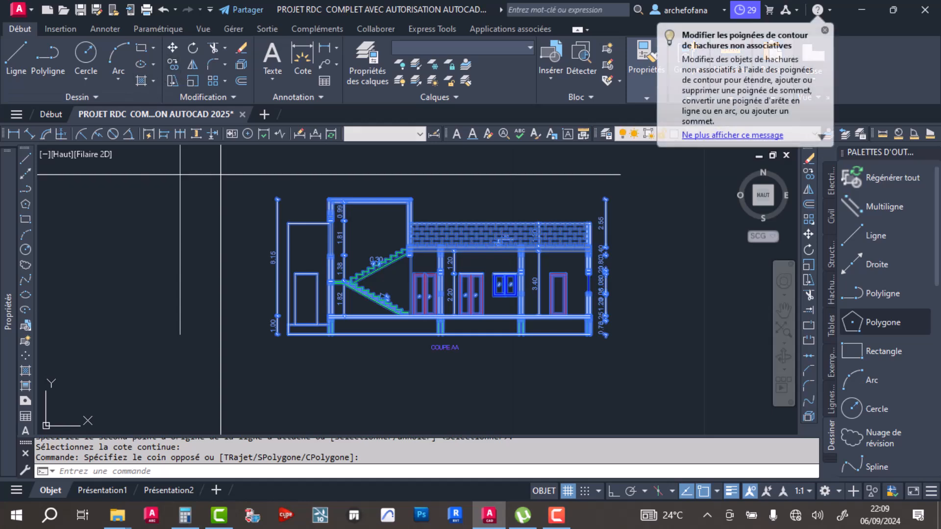
left_click(172, 64)
left_click(480, 275)
scroll(519, 270, "down", 8)
middle_click_drag(120, 431, 547, 290)
scroll(173, 313, "up", 6)
middle_click_drag(369, 298, 280, 407)
middle_click_drag(516, 184, 411, 301)
left_click(504, 222)
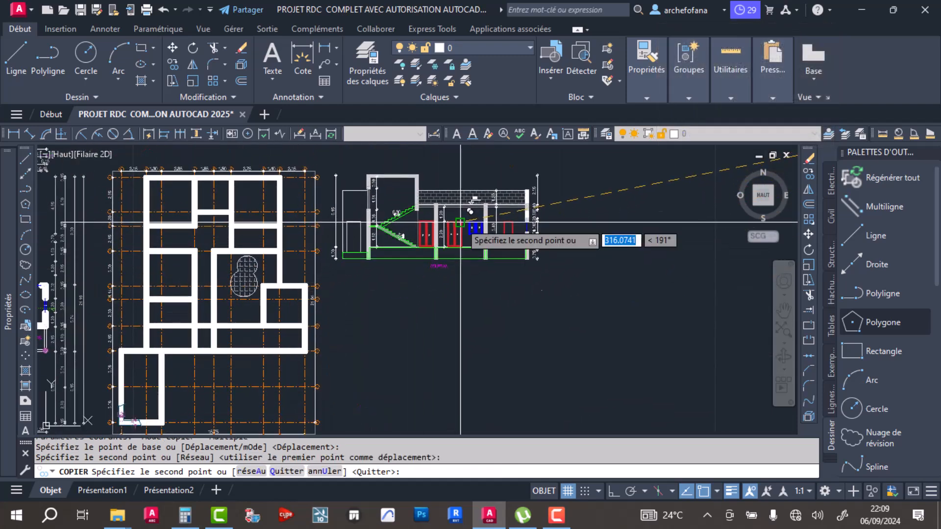
key("Return")
- Save the drawing with the copied section beside the plans
middle_click_drag(464, 226, 548, 318)
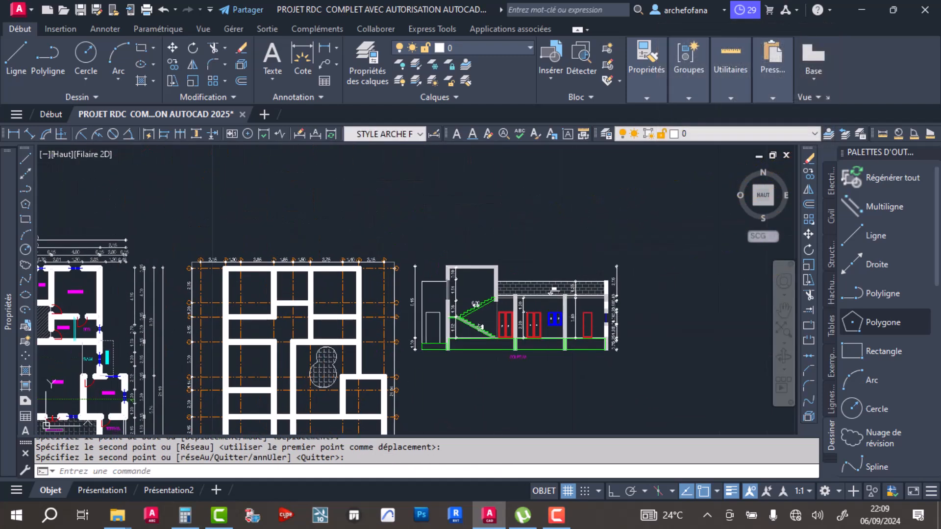
middle_click_drag(484, 334, 503, 303)
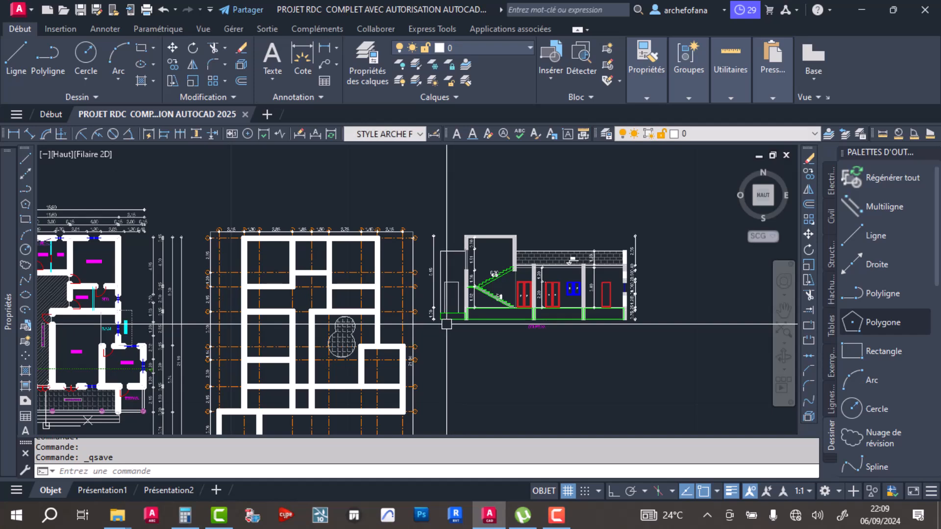
scroll(397, 268, "down", 3)
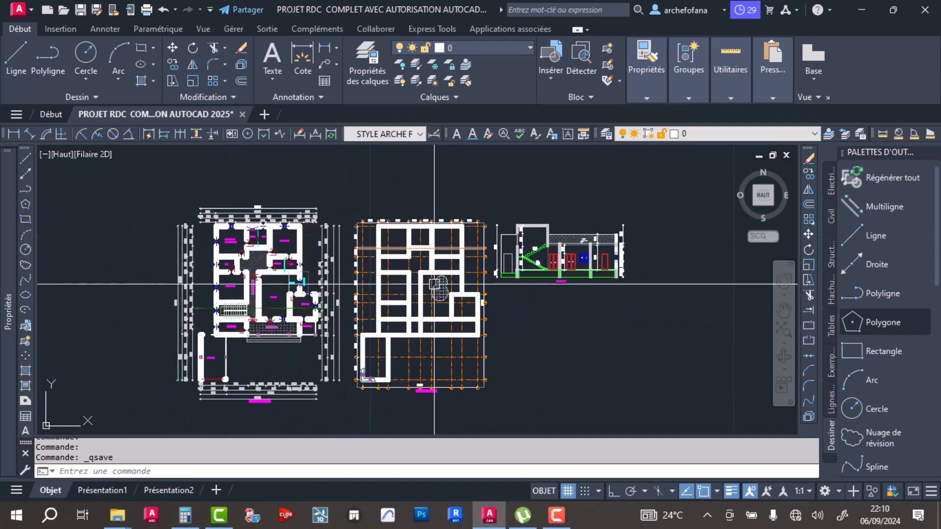